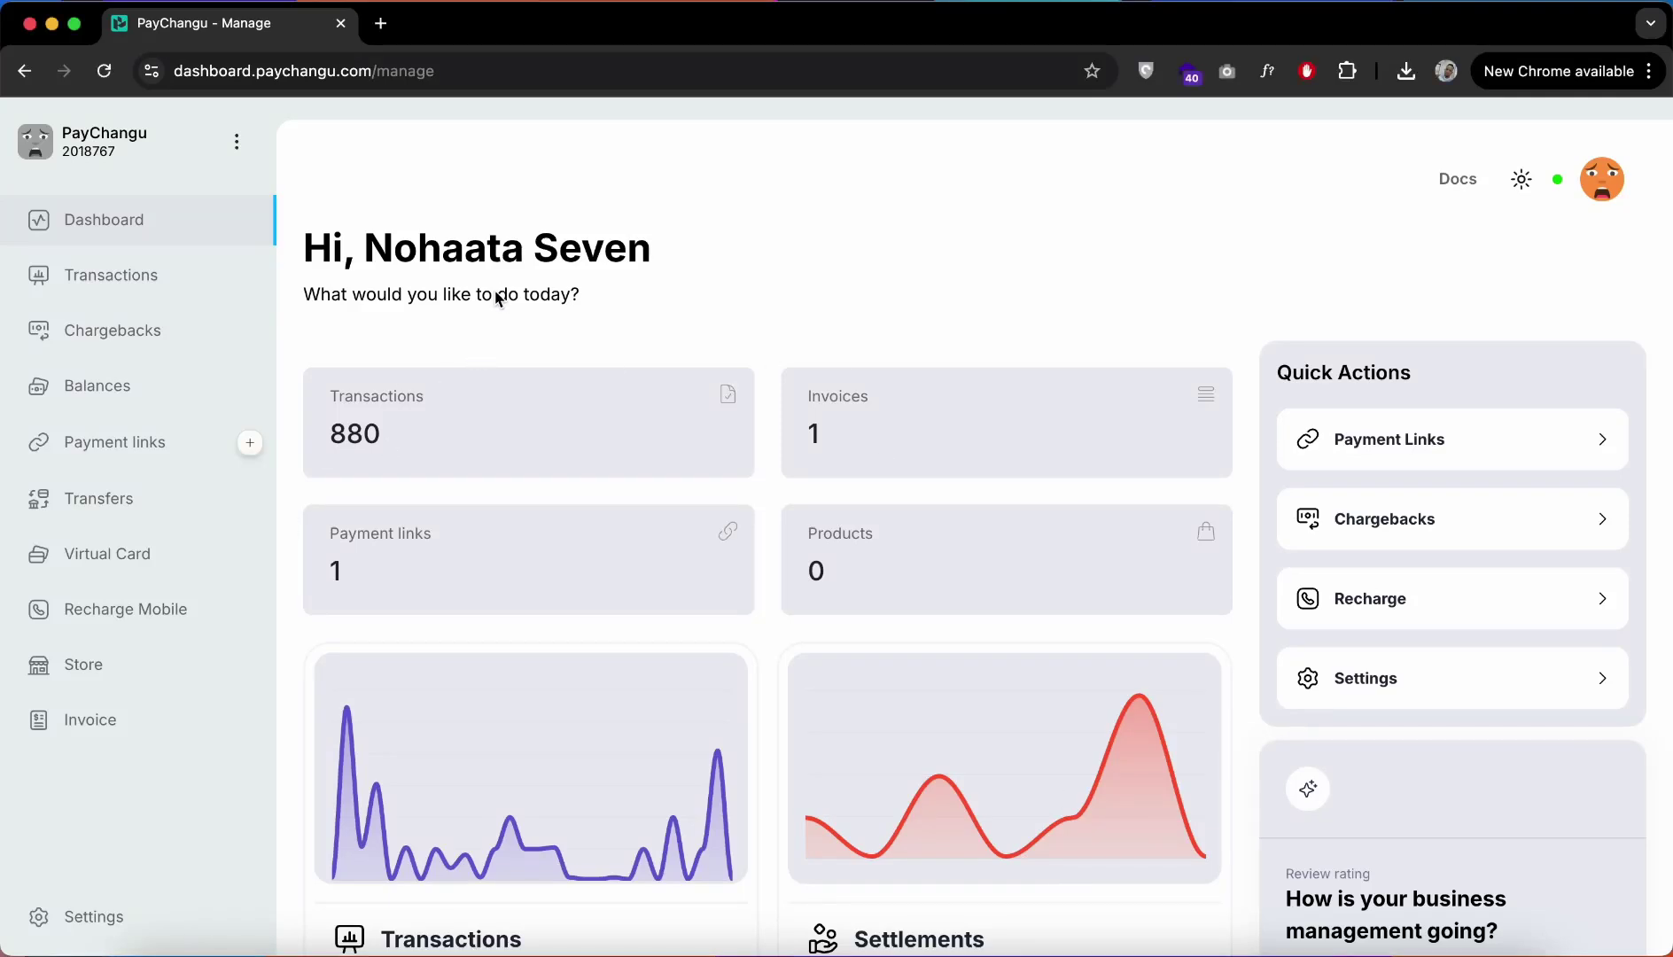
Step: Open the online store builder from Store in the sidebar
click(113, 673)
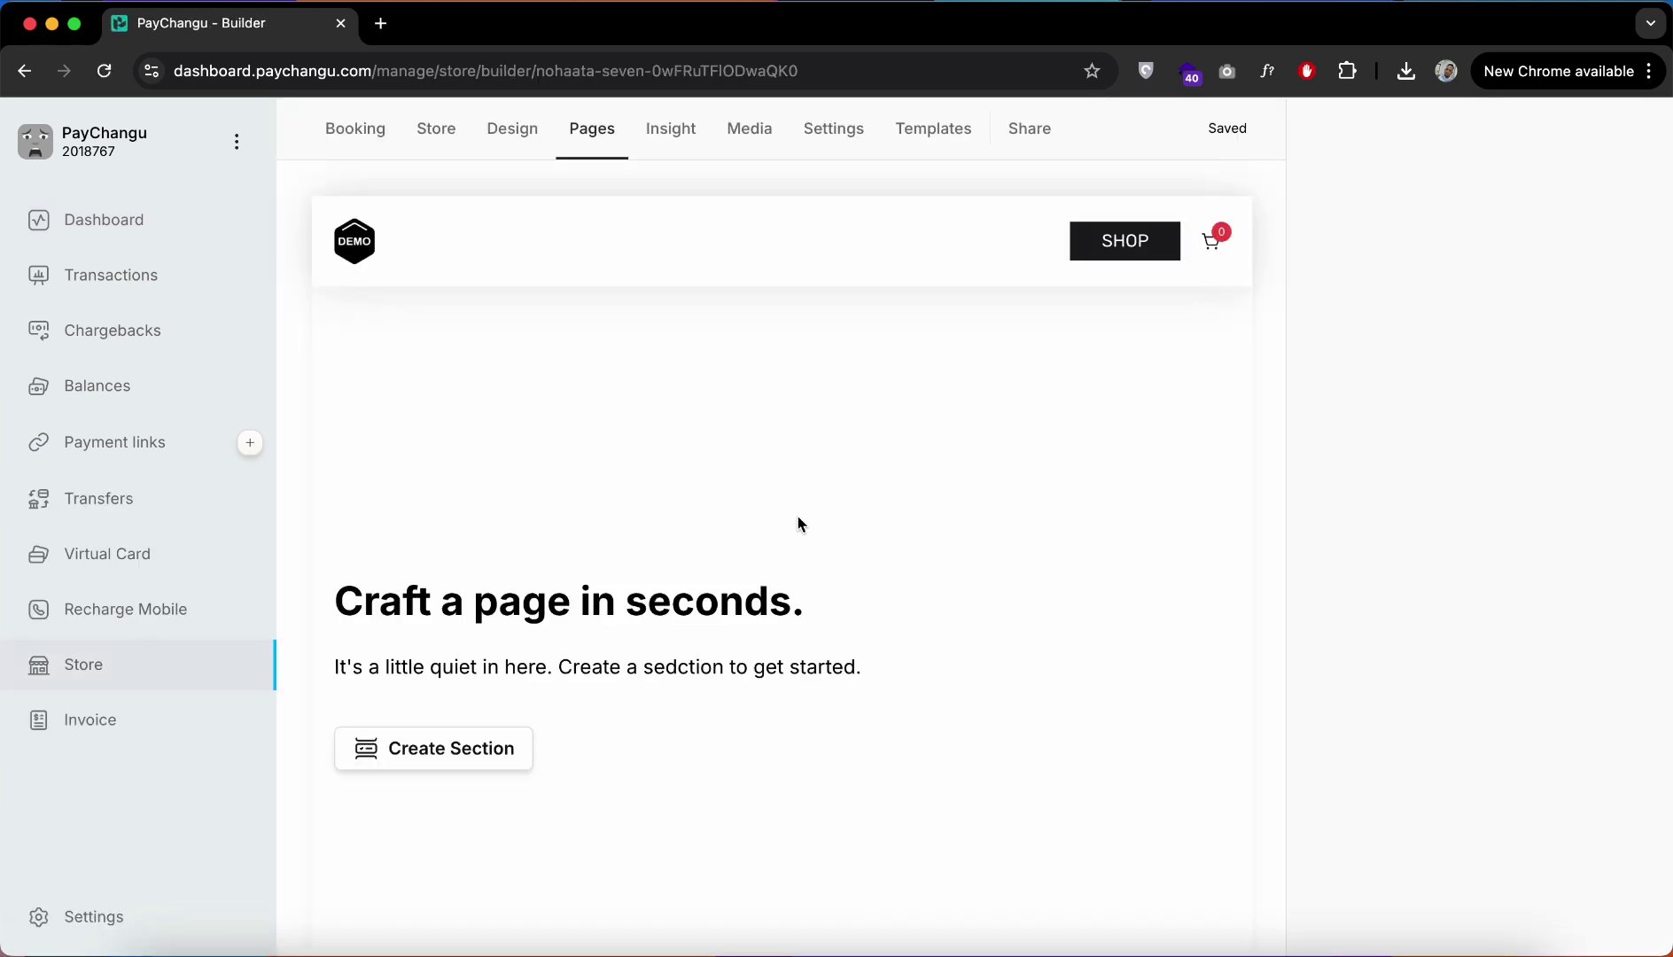
Step: In the header settings, delete the Light logo and try a text logo
click(422, 248)
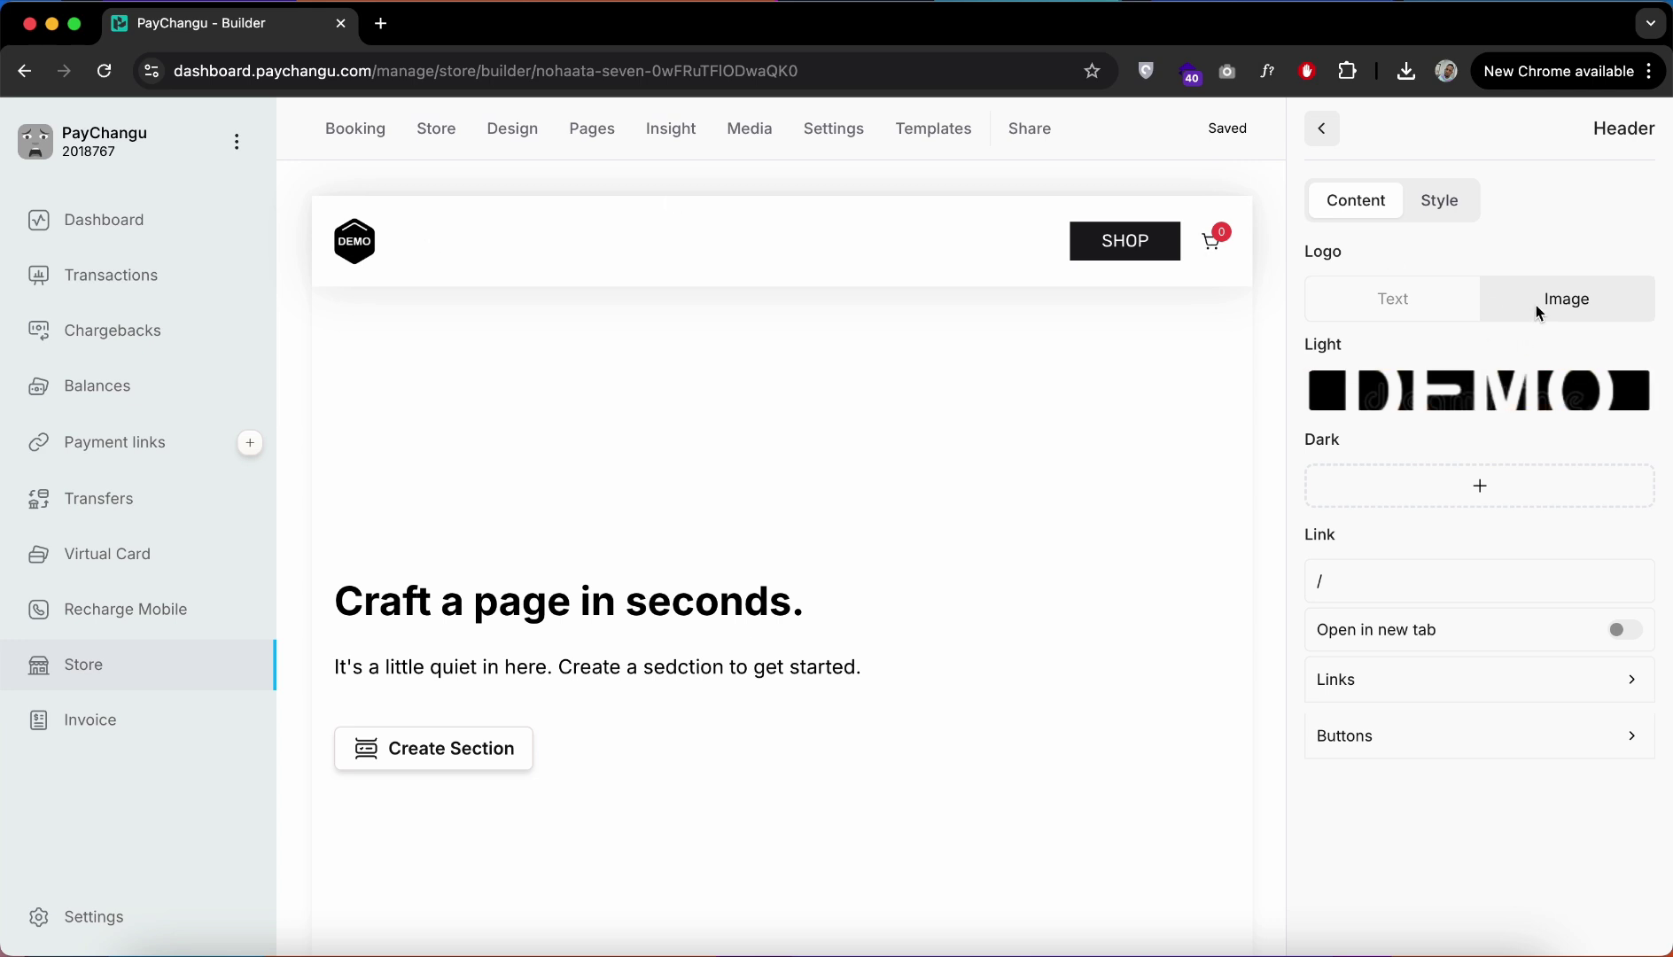
click(1482, 392)
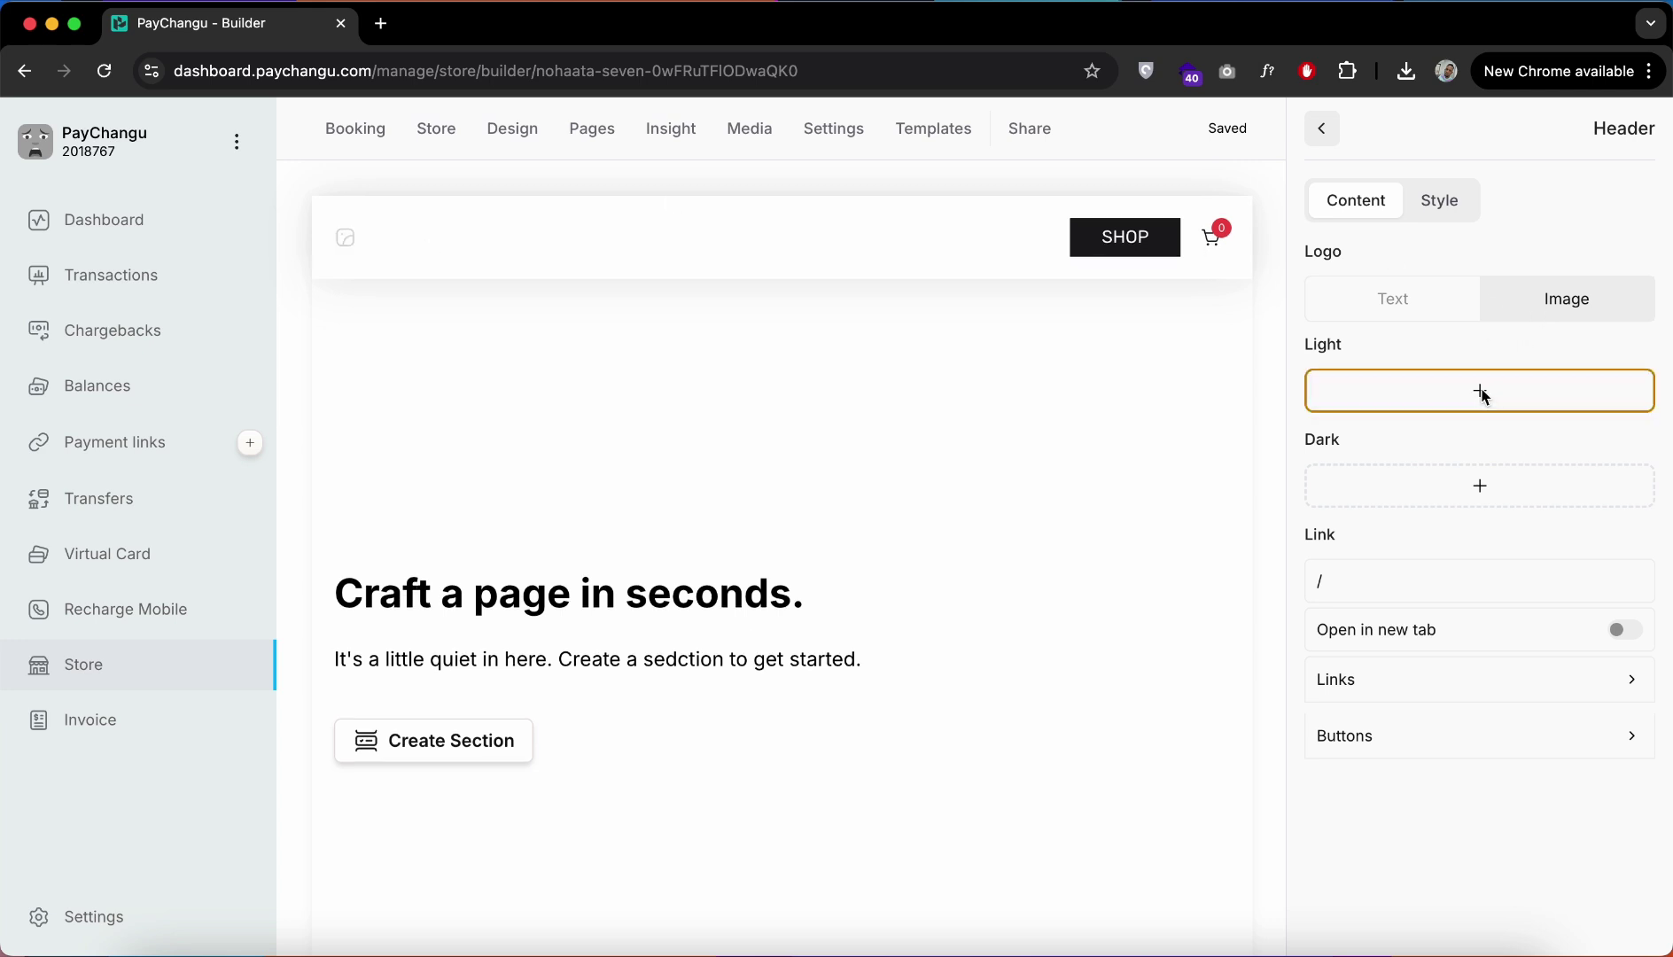
click(1442, 312)
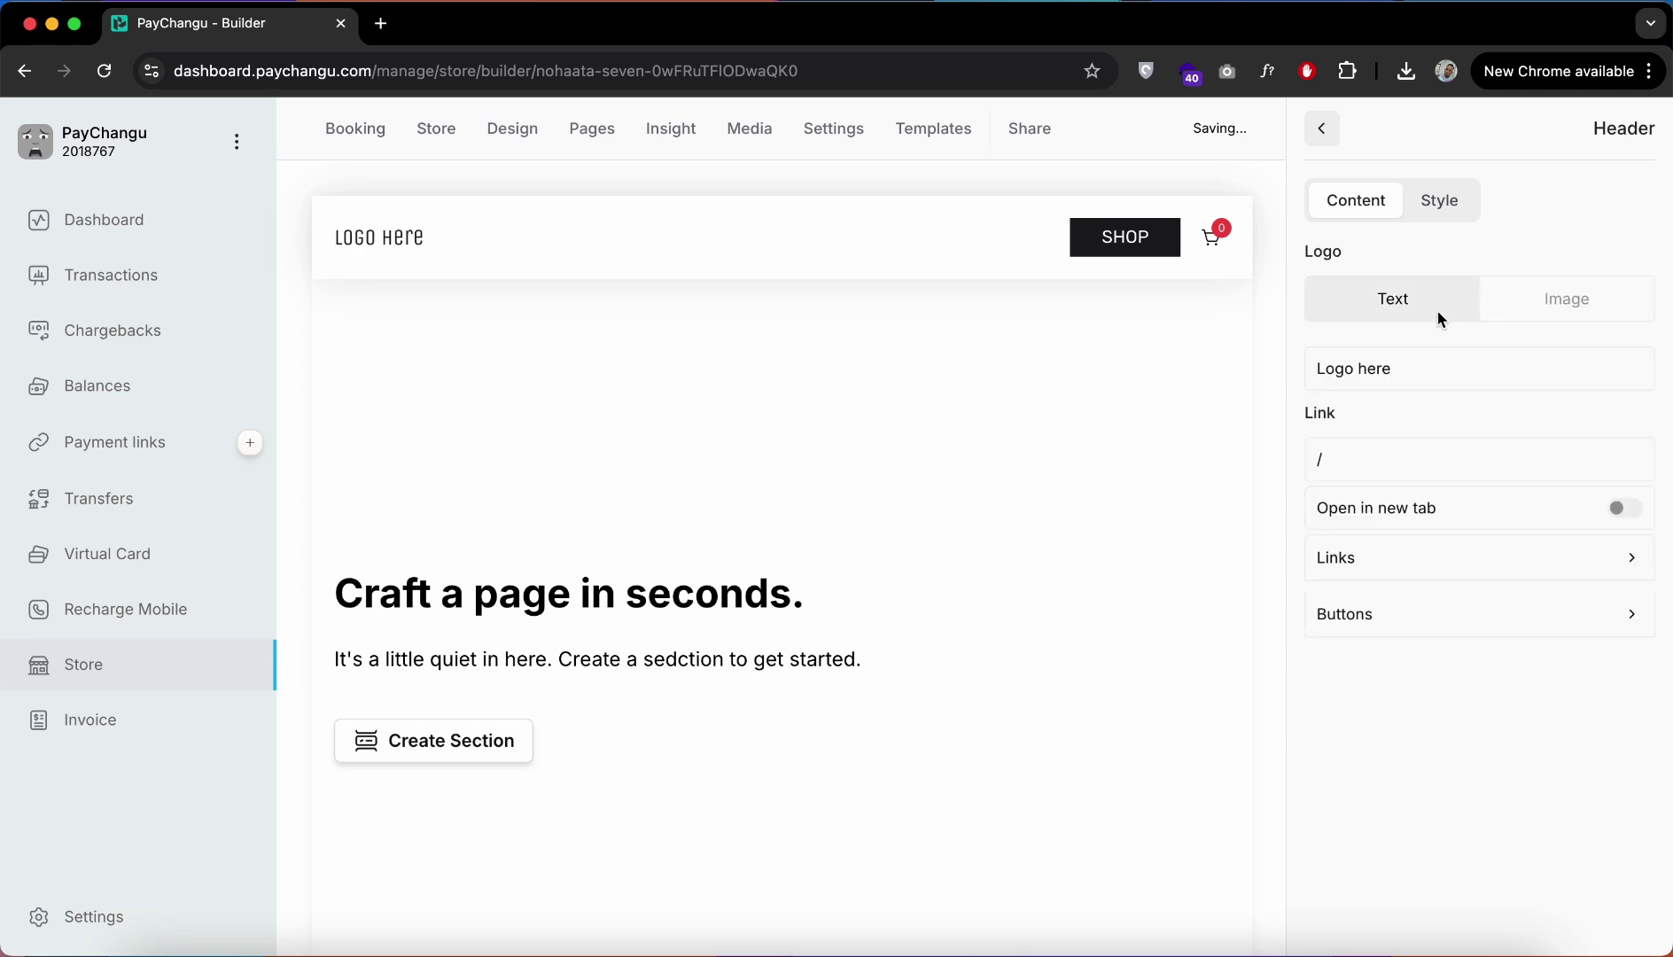
click(1403, 370)
key(BackSpace)
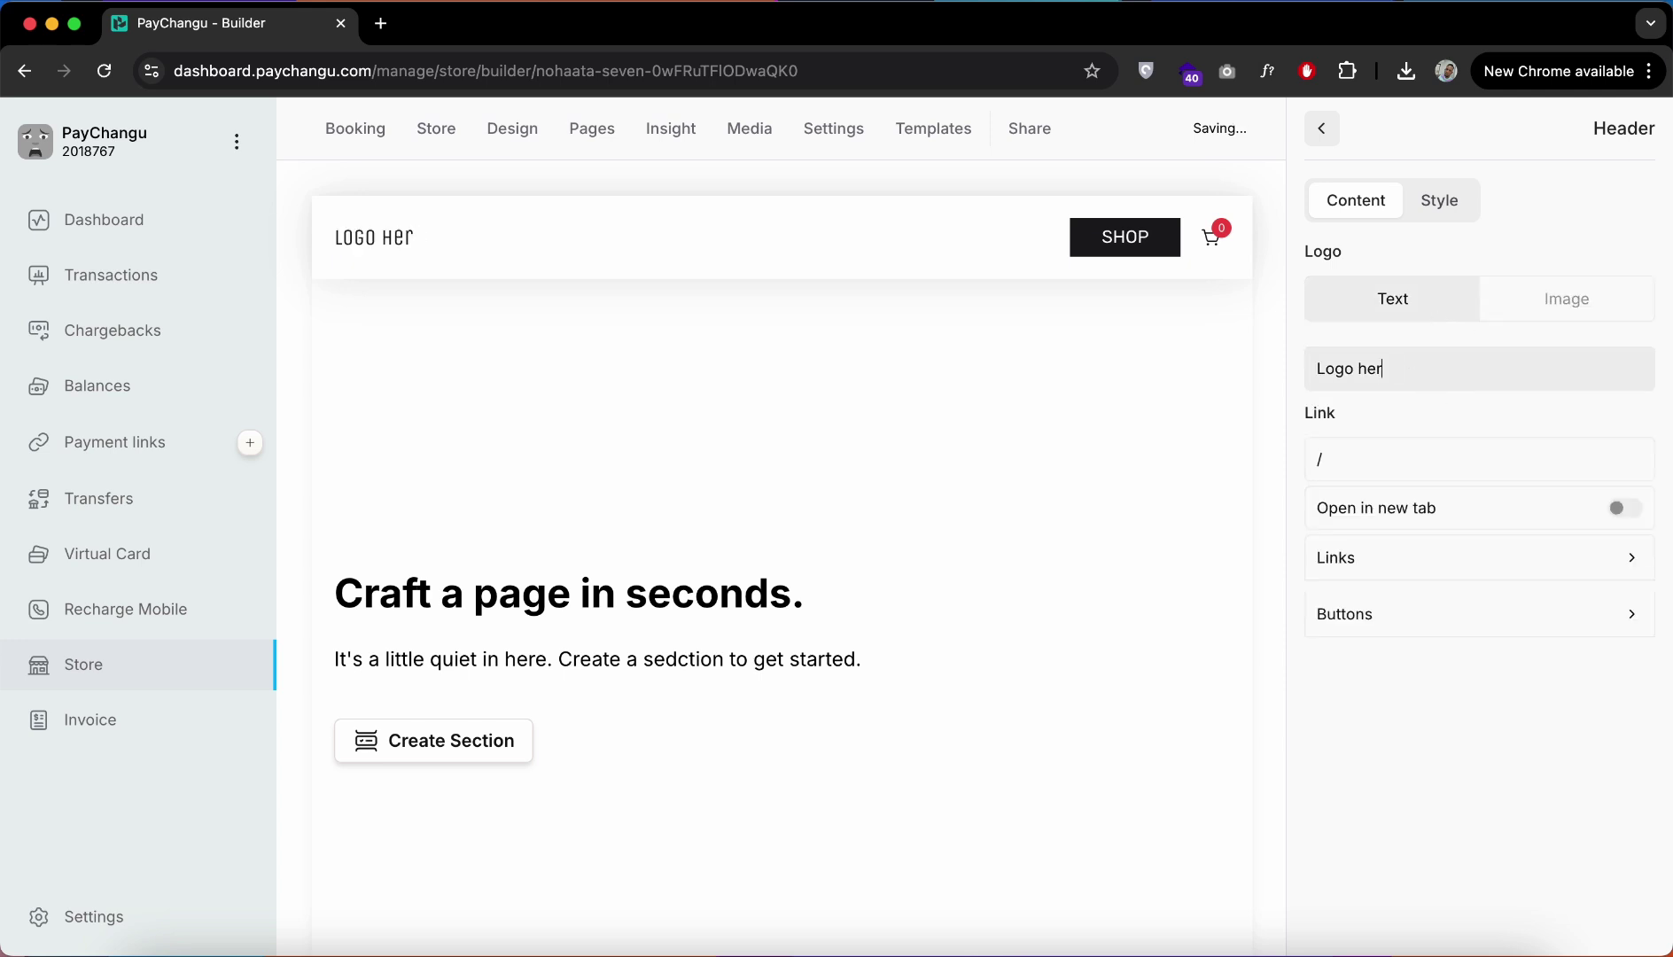
text(e)
Step: Switch the header logo back to an image and select the DEMO image from Media
click(1575, 300)
click(1418, 395)
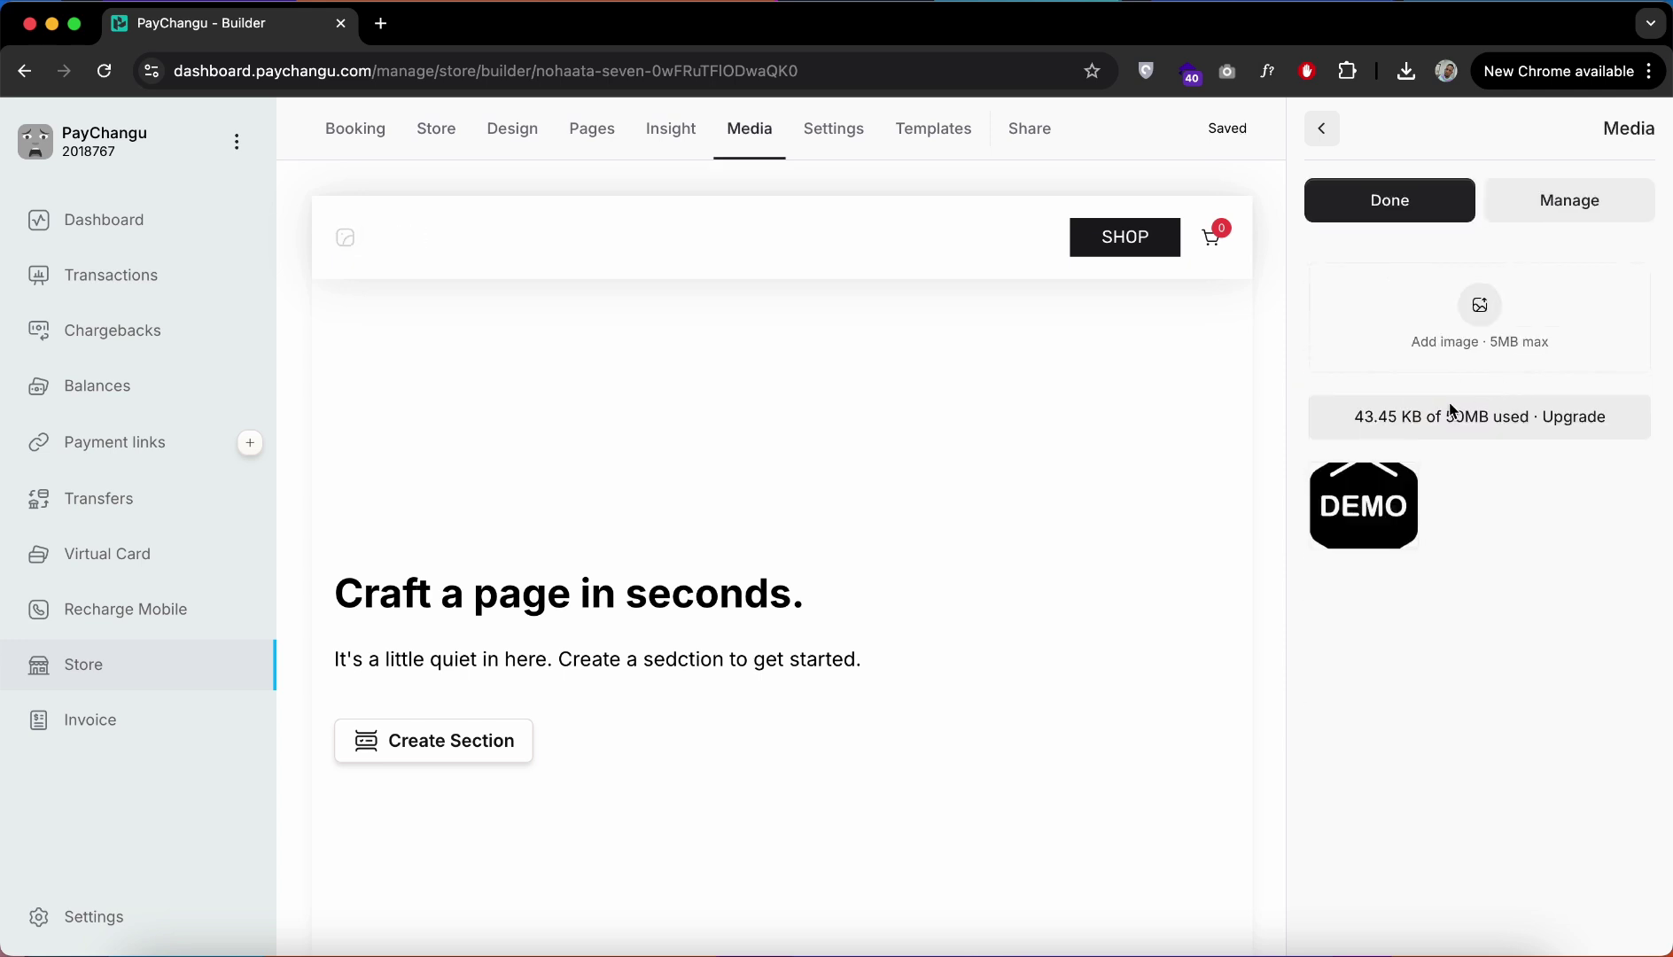
click(1388, 492)
click(1458, 350)
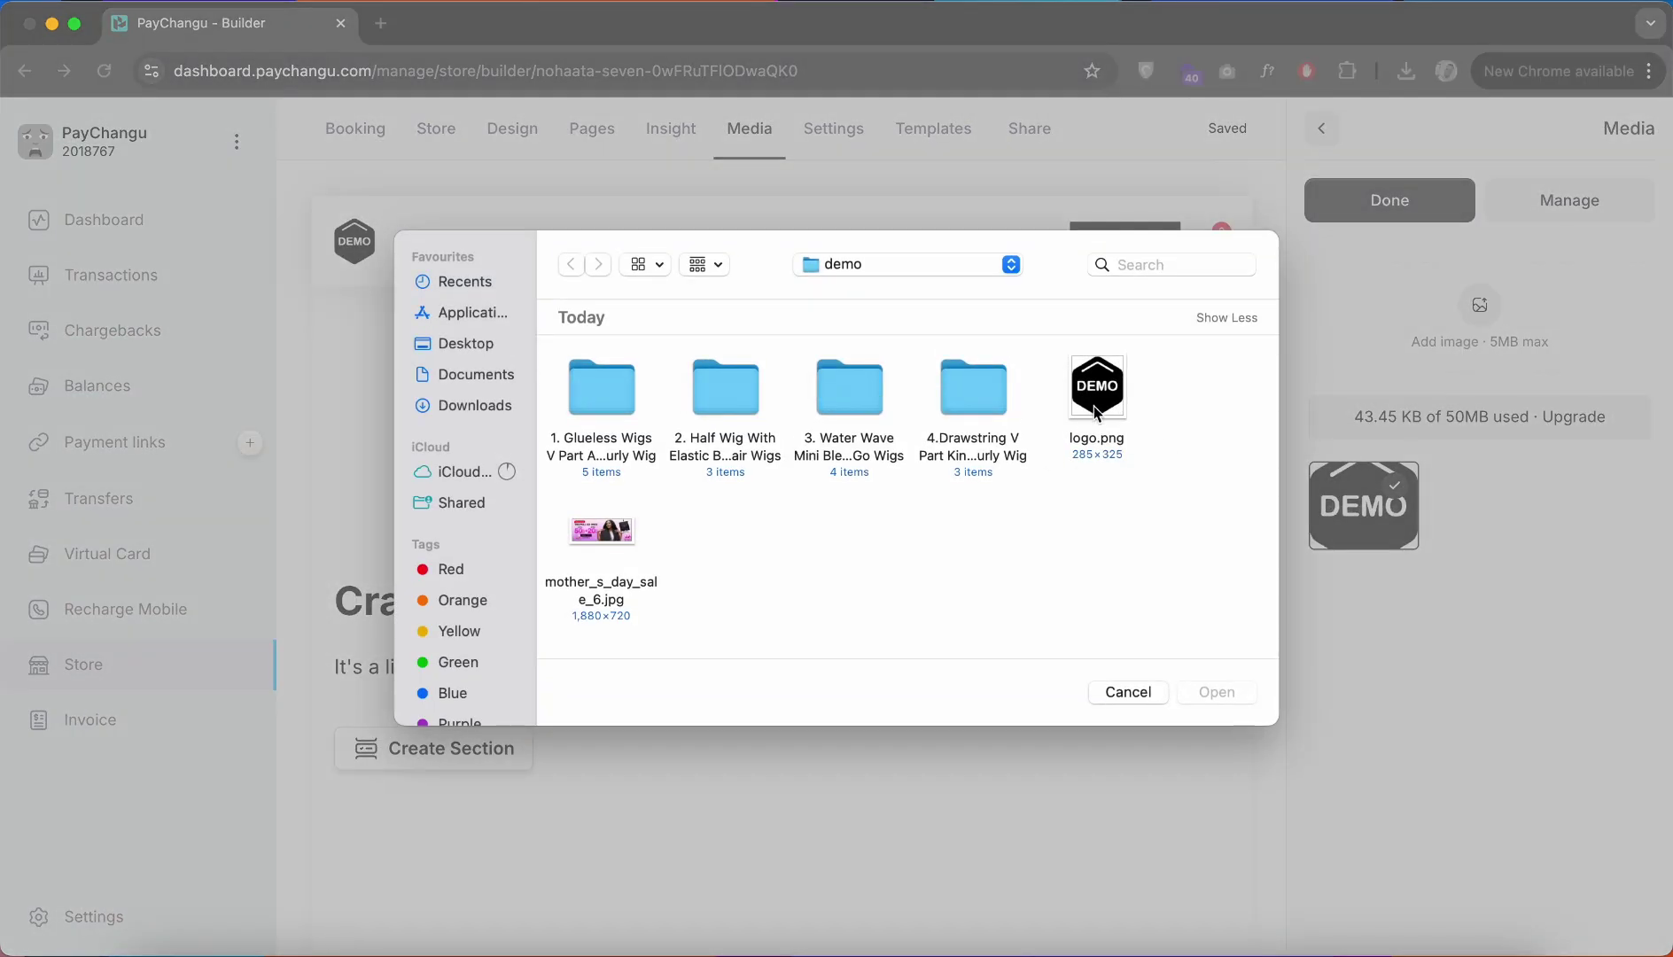
click(1108, 417)
click(1133, 701)
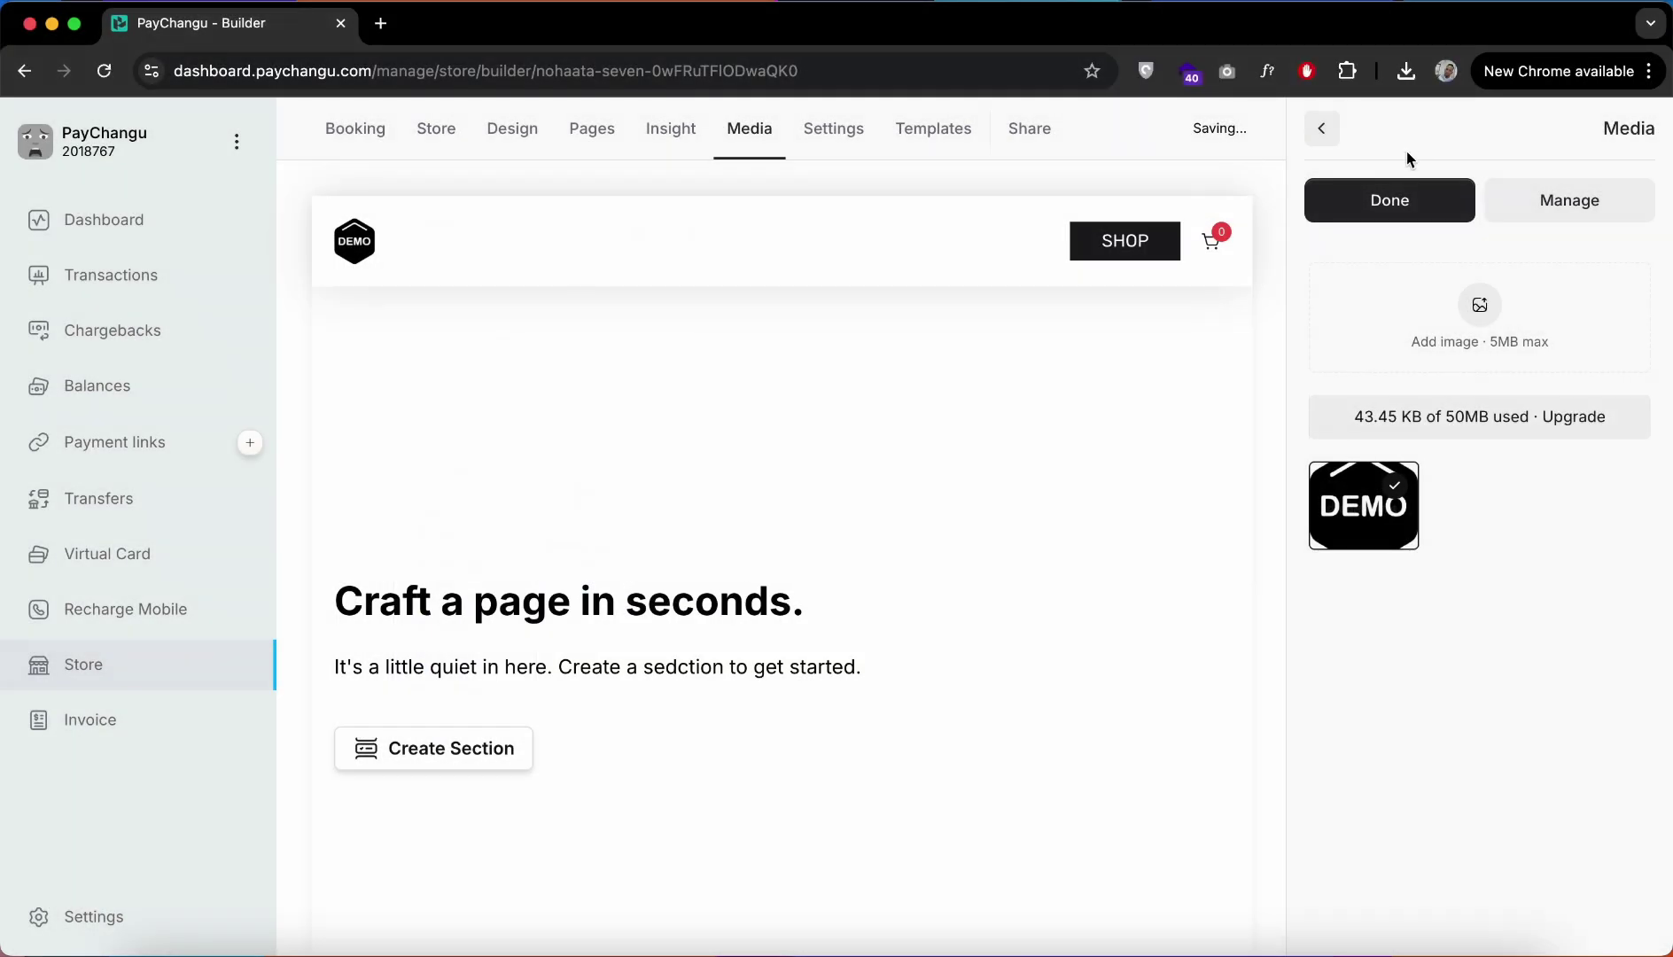
click(1369, 199)
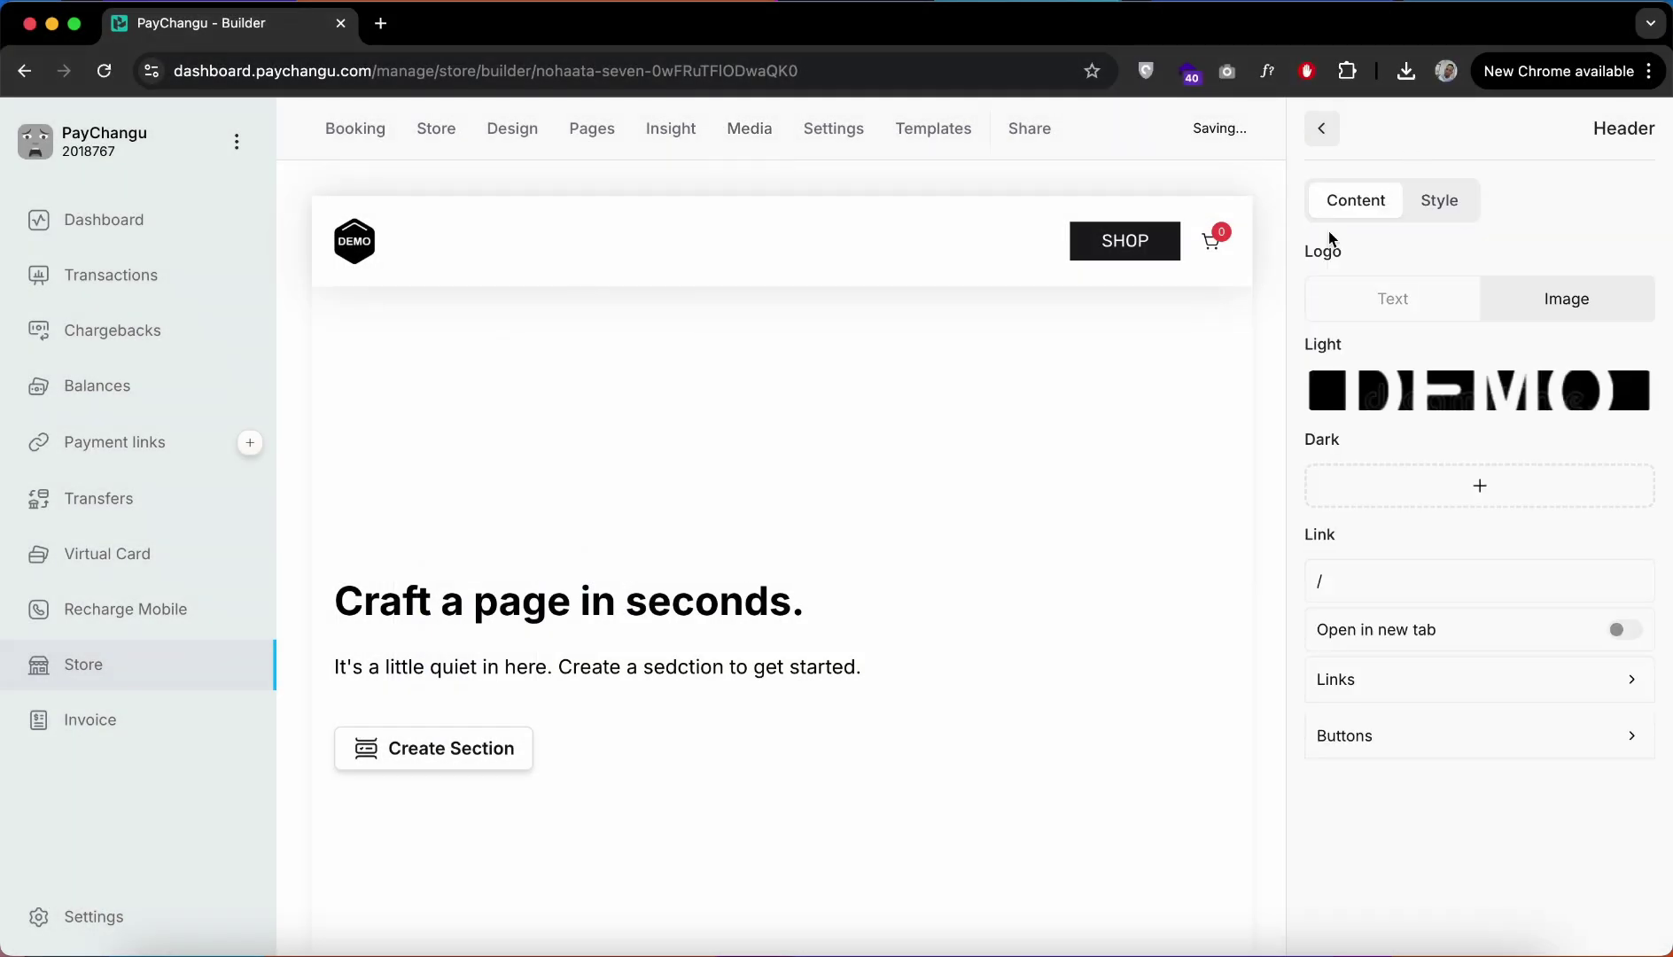
click(1400, 301)
click(1543, 306)
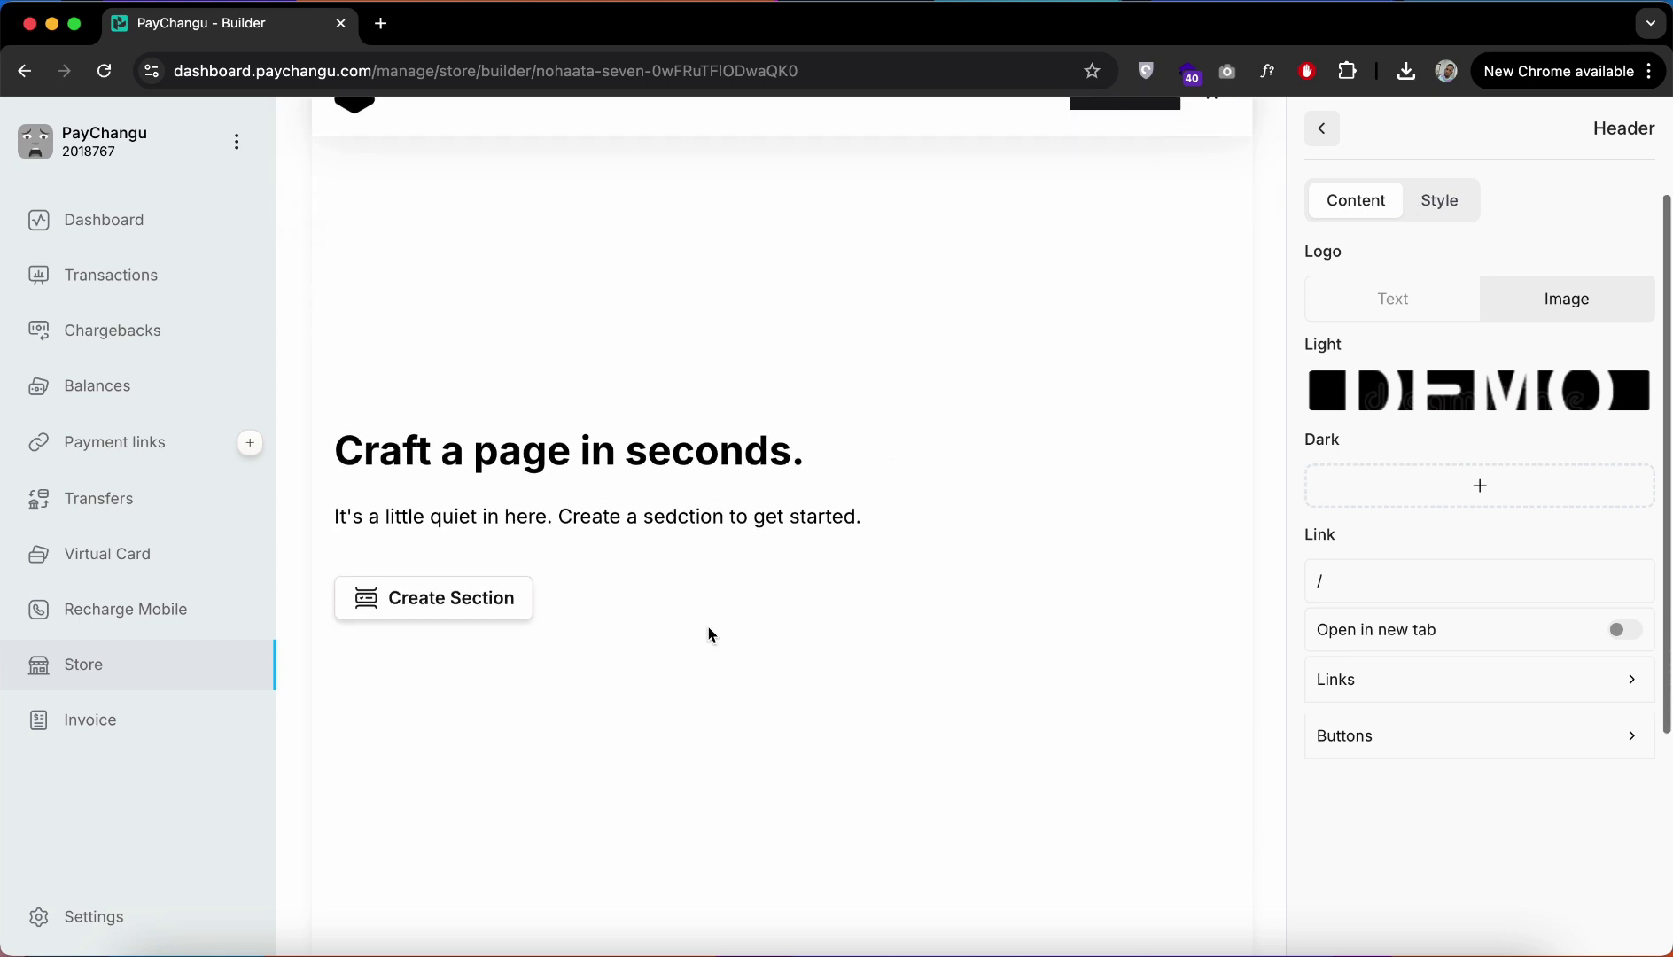
Step: Add a Banner section to the home page
click(478, 755)
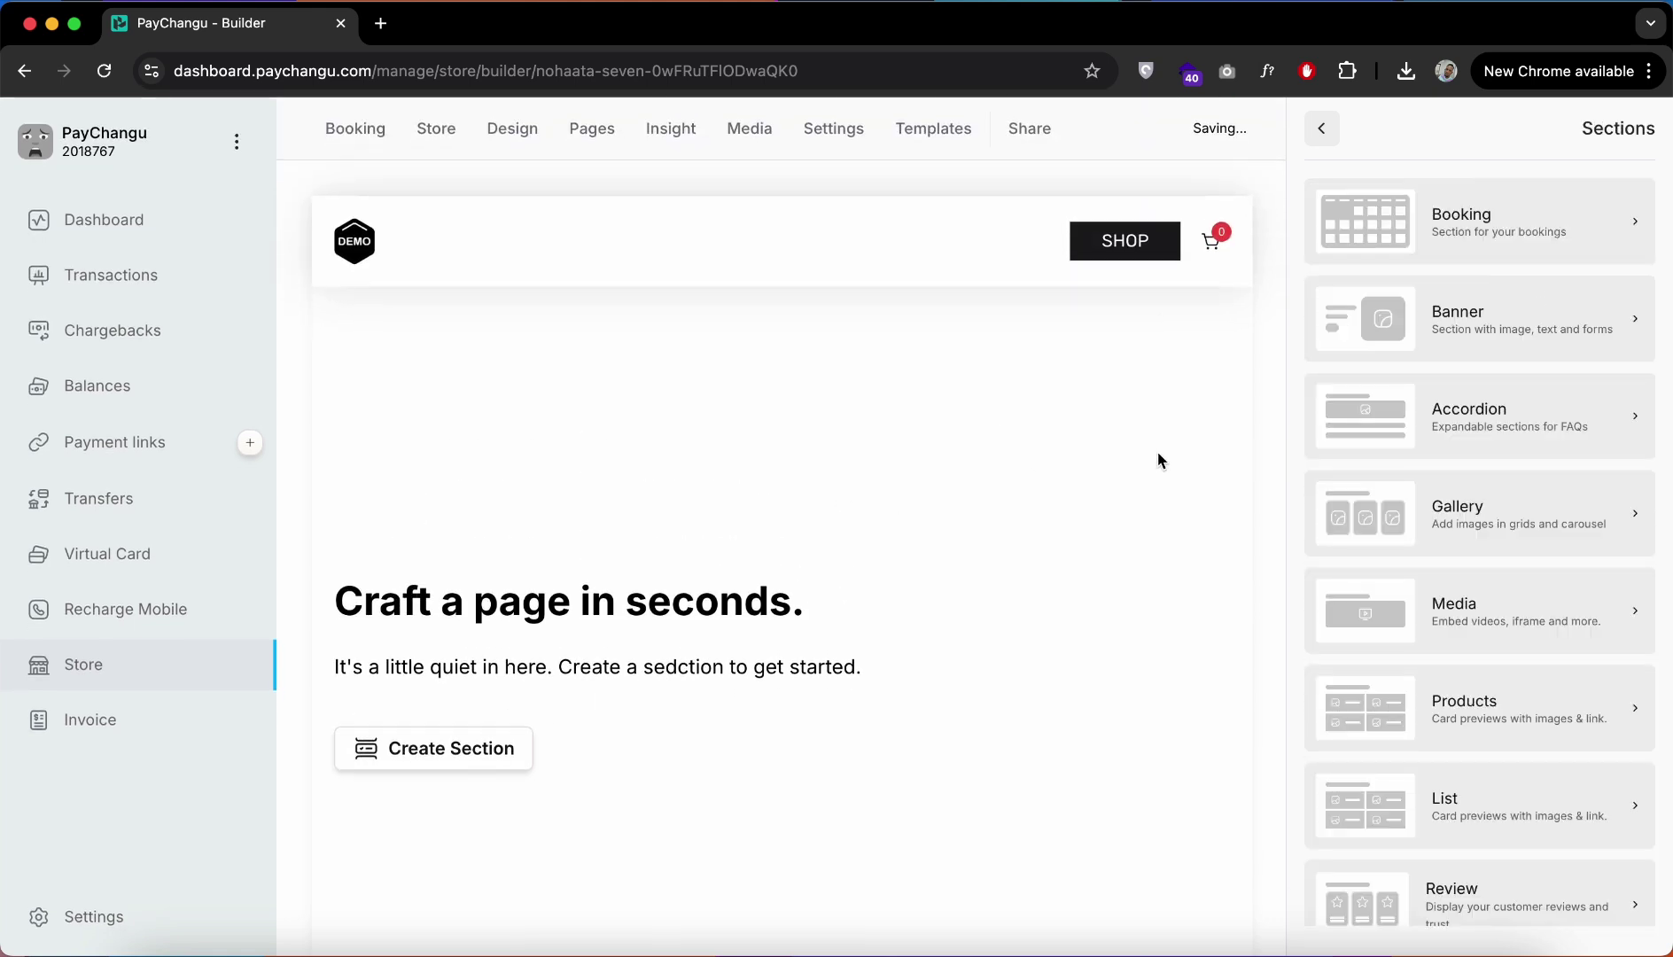
scroll(1423, 589, down, 3)
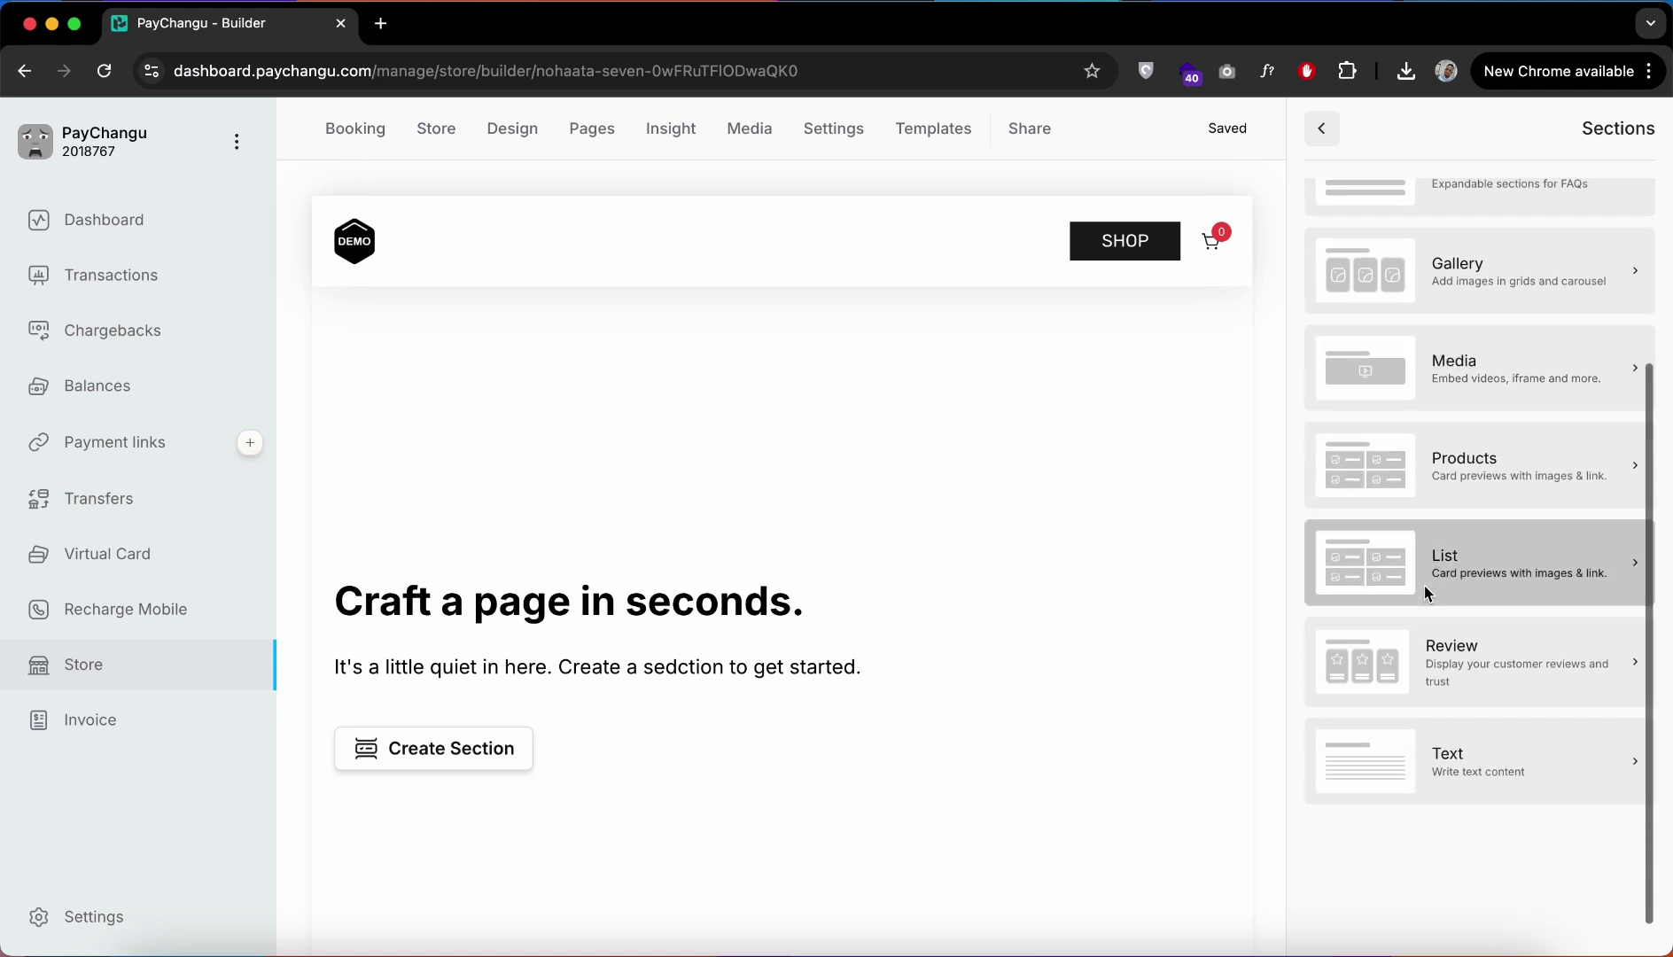
scroll(1424, 551, up, 3)
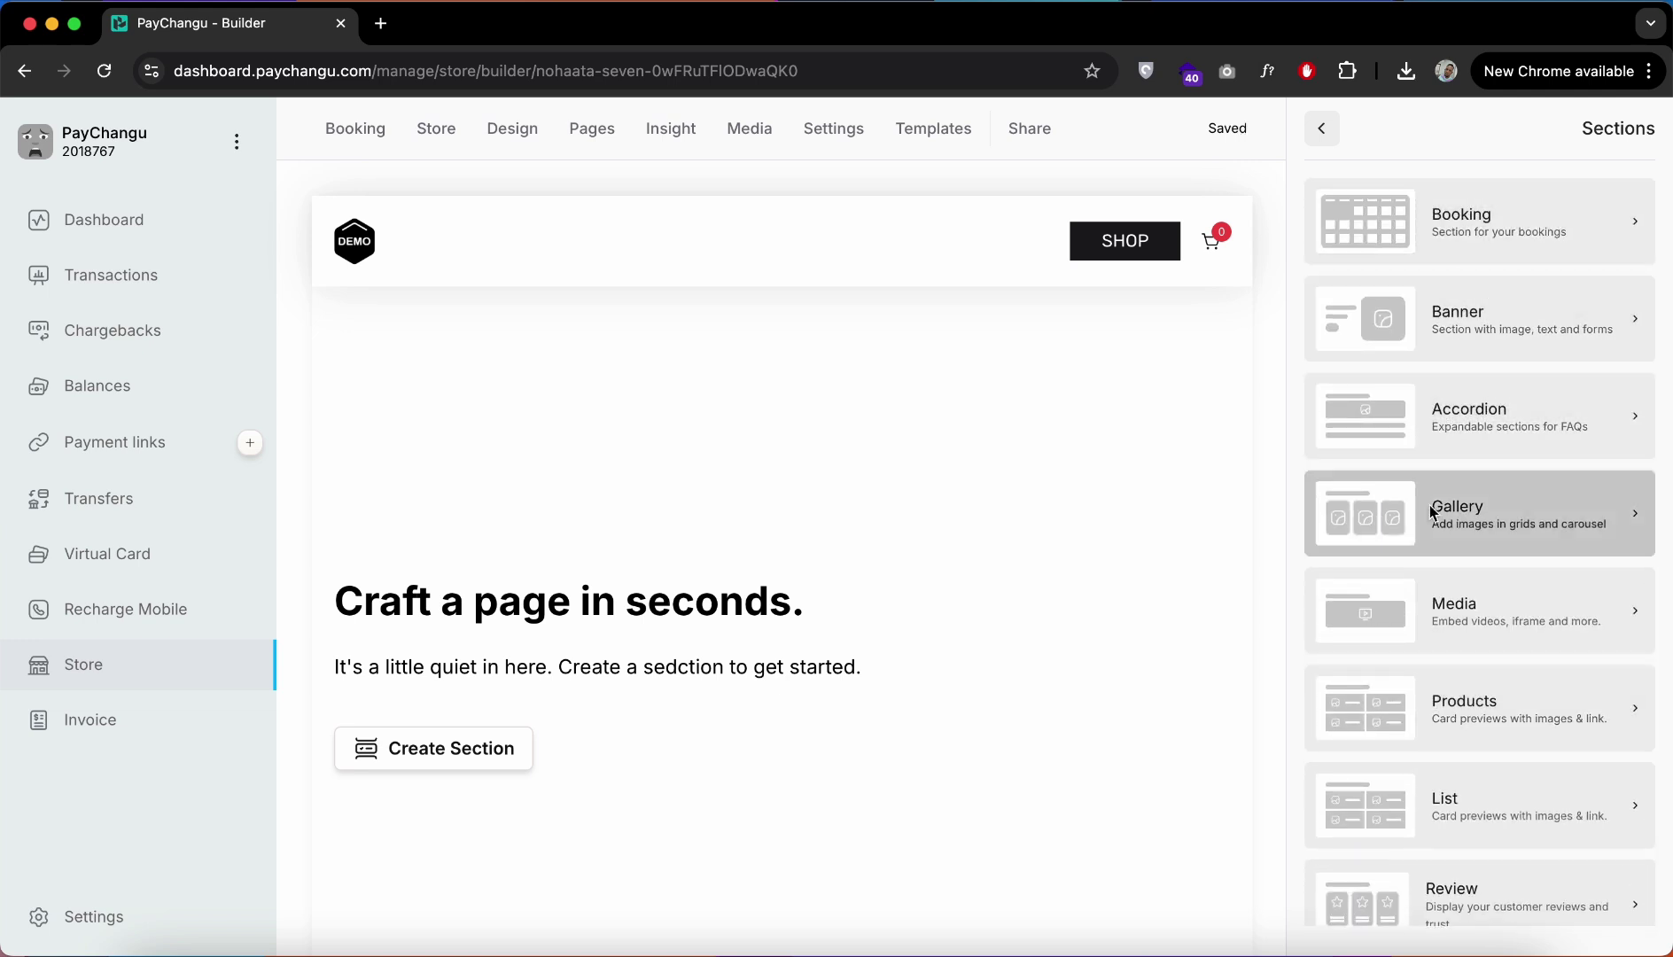
click(1455, 337)
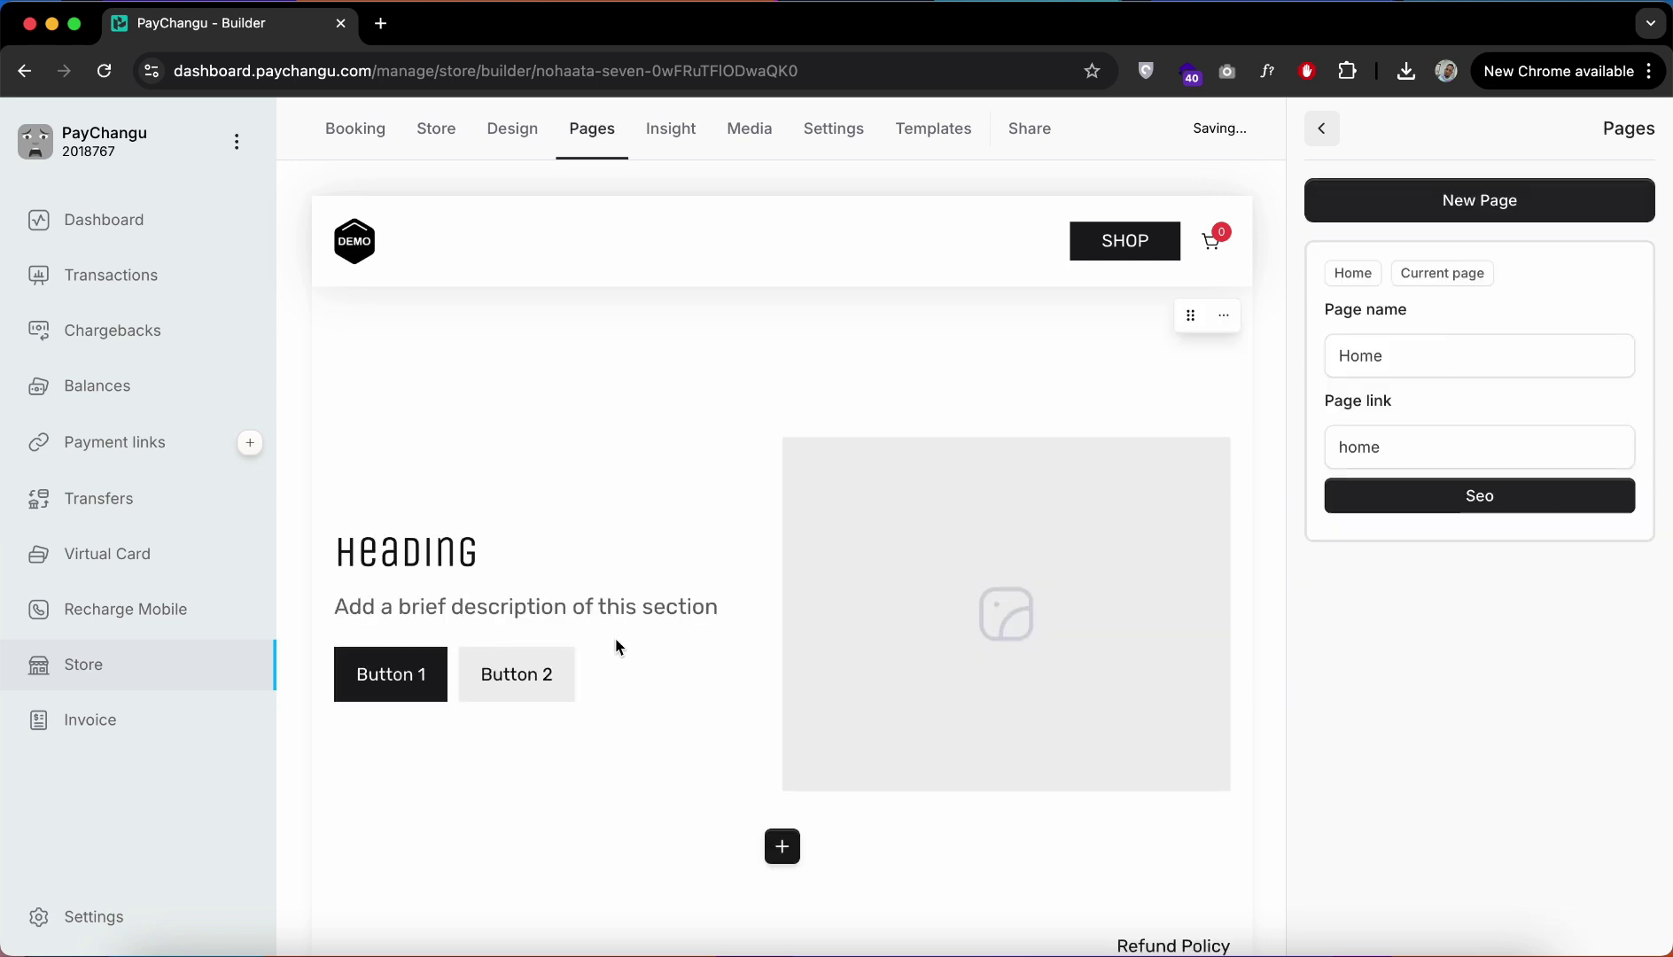
Step: Replace the banner's Heading title with 'Welcome to my shop'
click(587, 567)
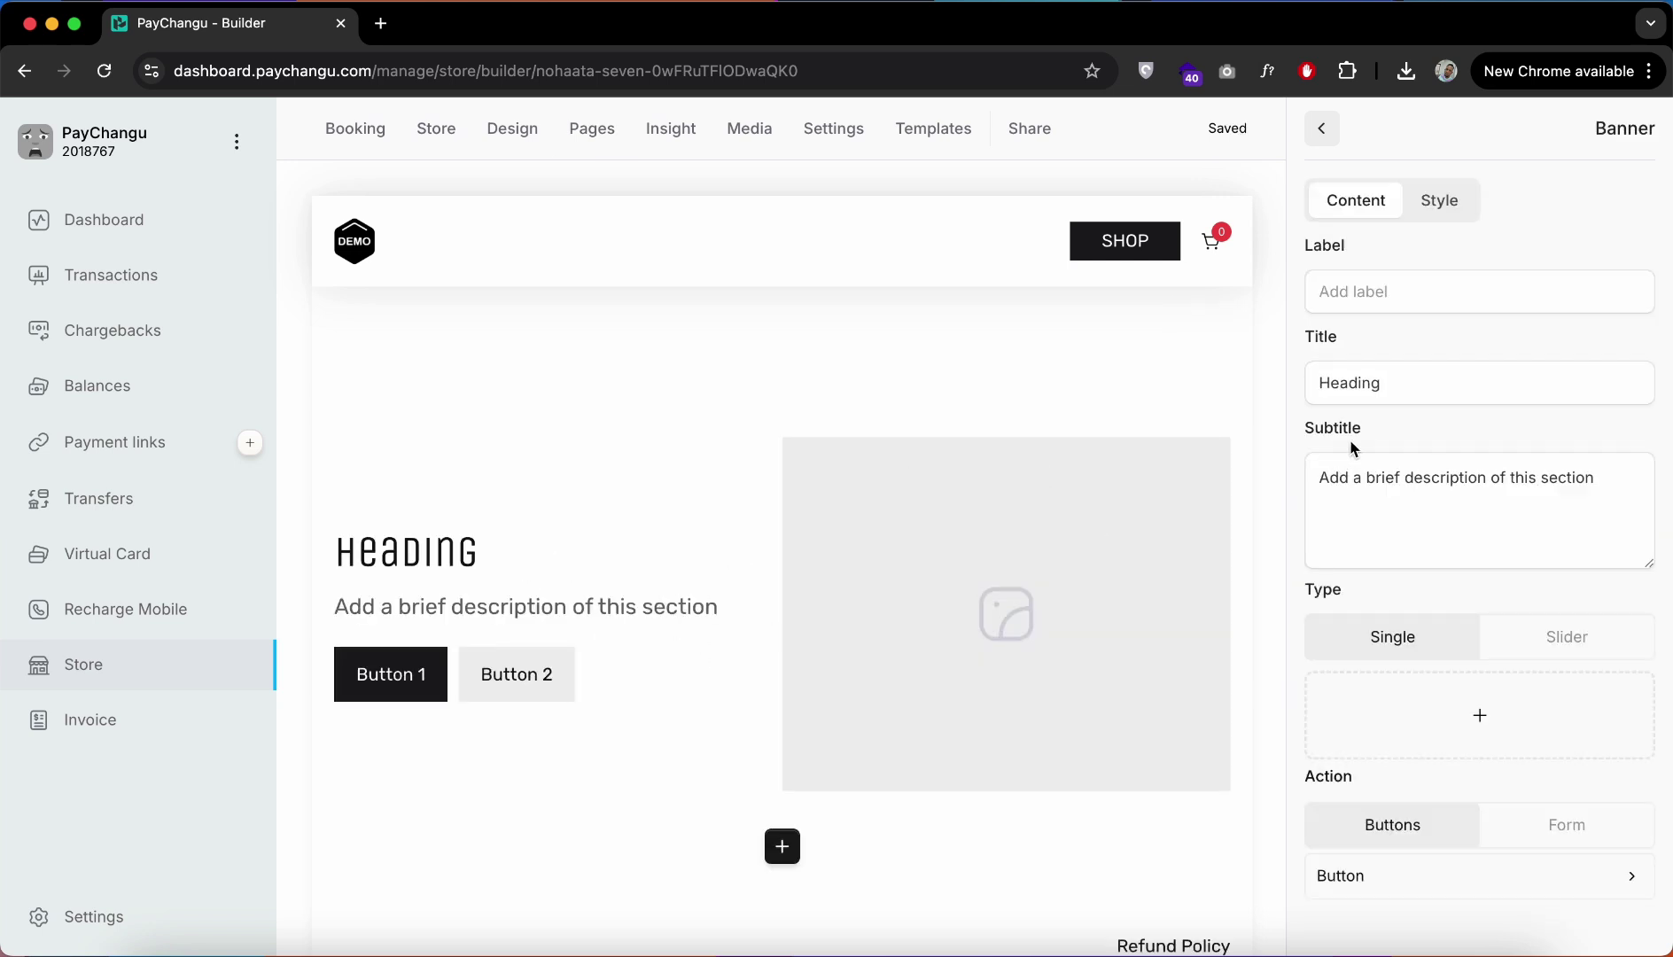
click(1310, 390)
double_click(1355, 396)
text(W)
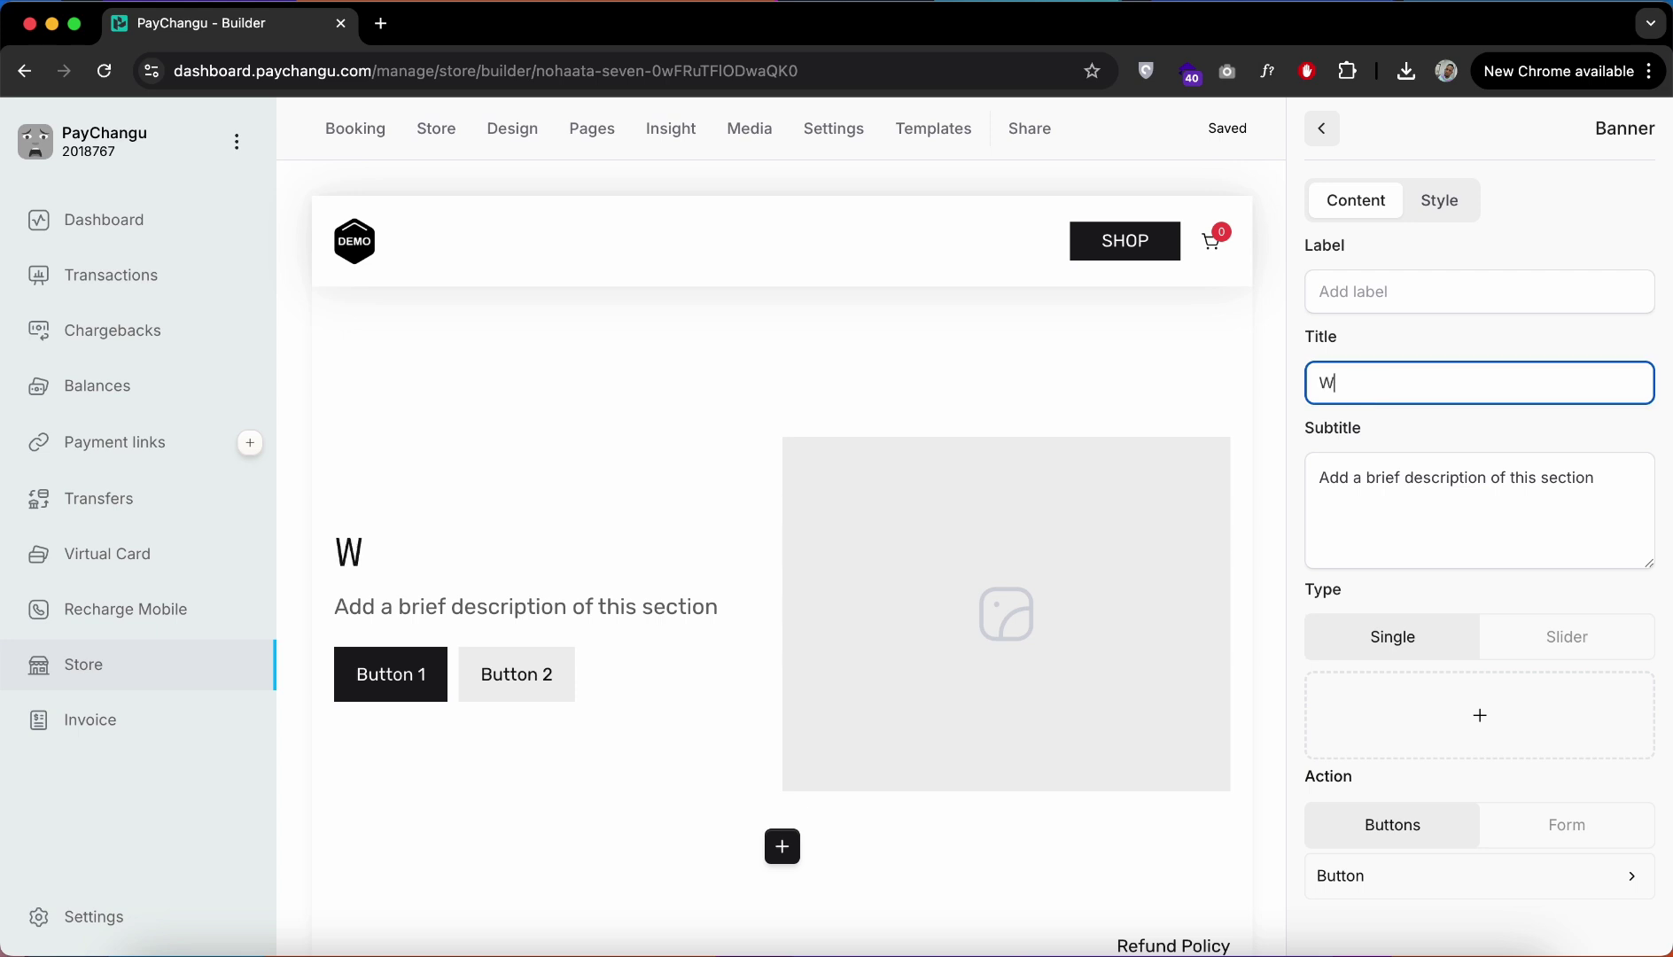
text(elcome to)
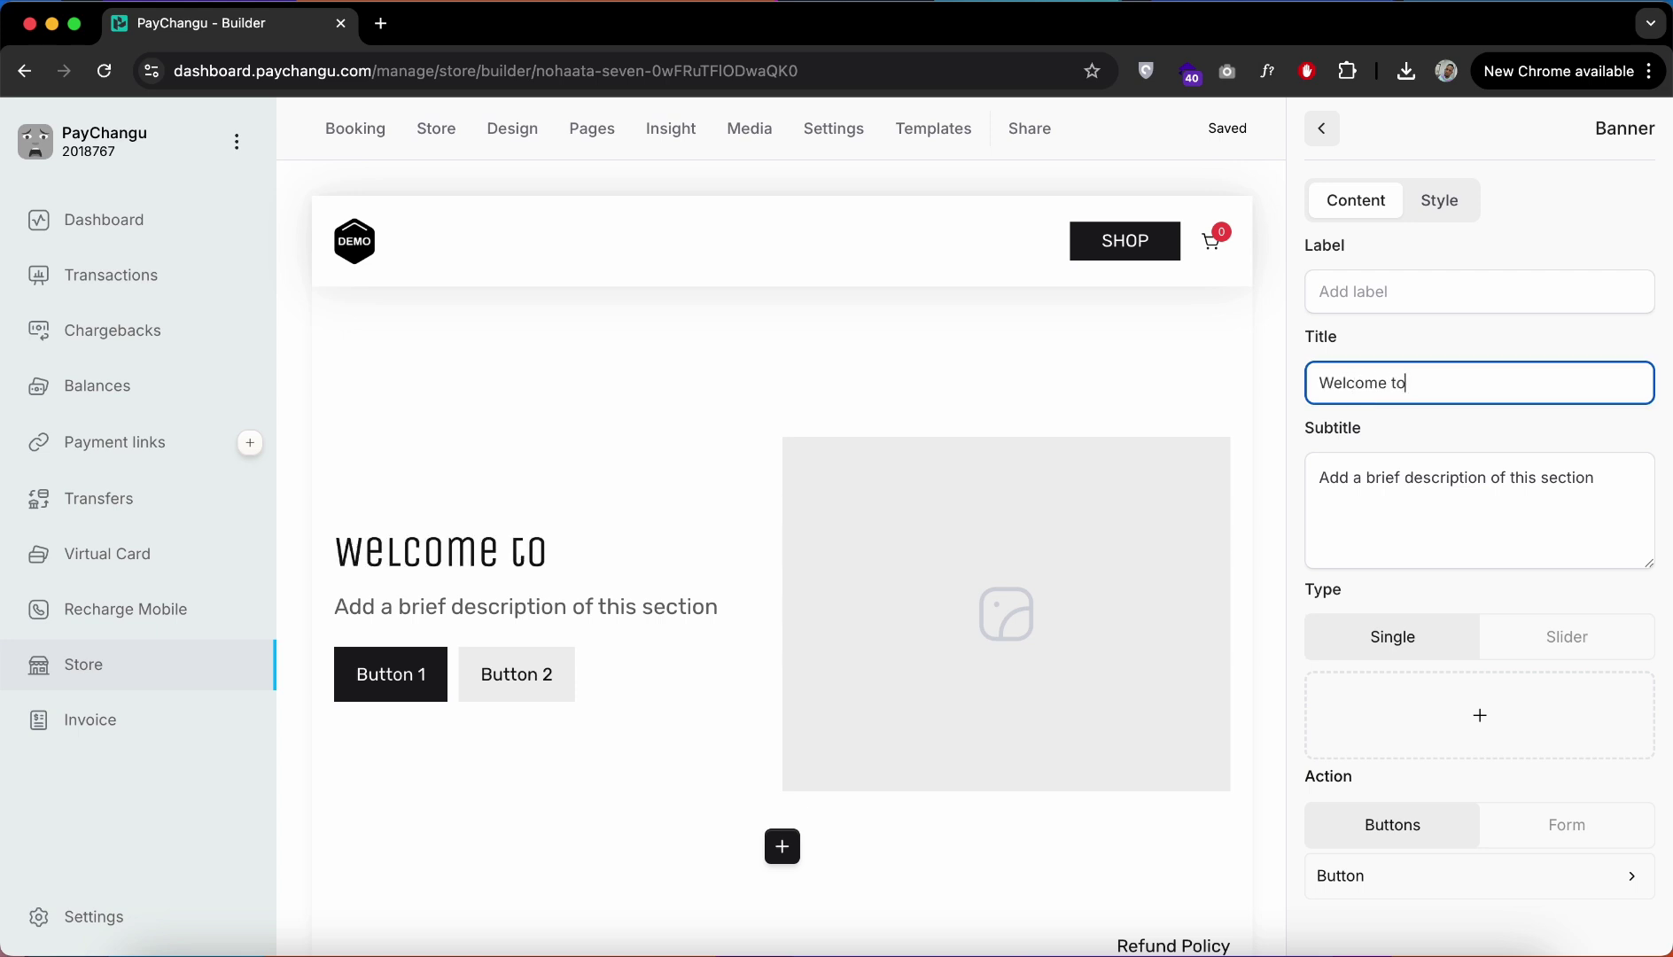
text( my st)
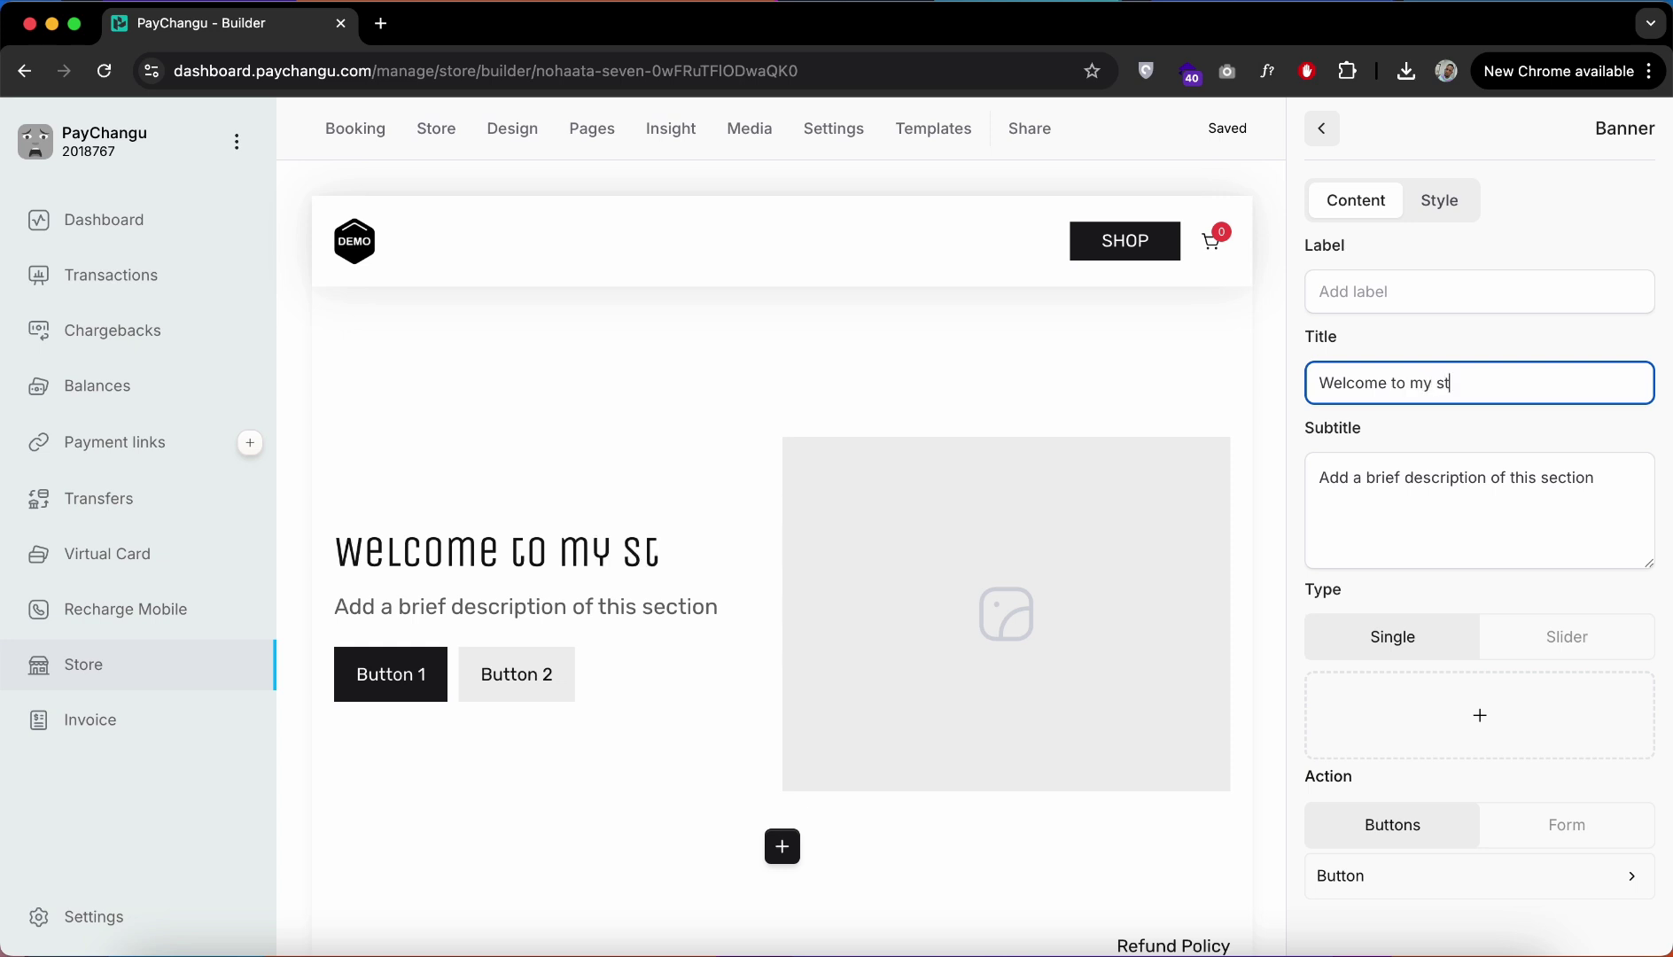
key(BackSpace)
text(hop)
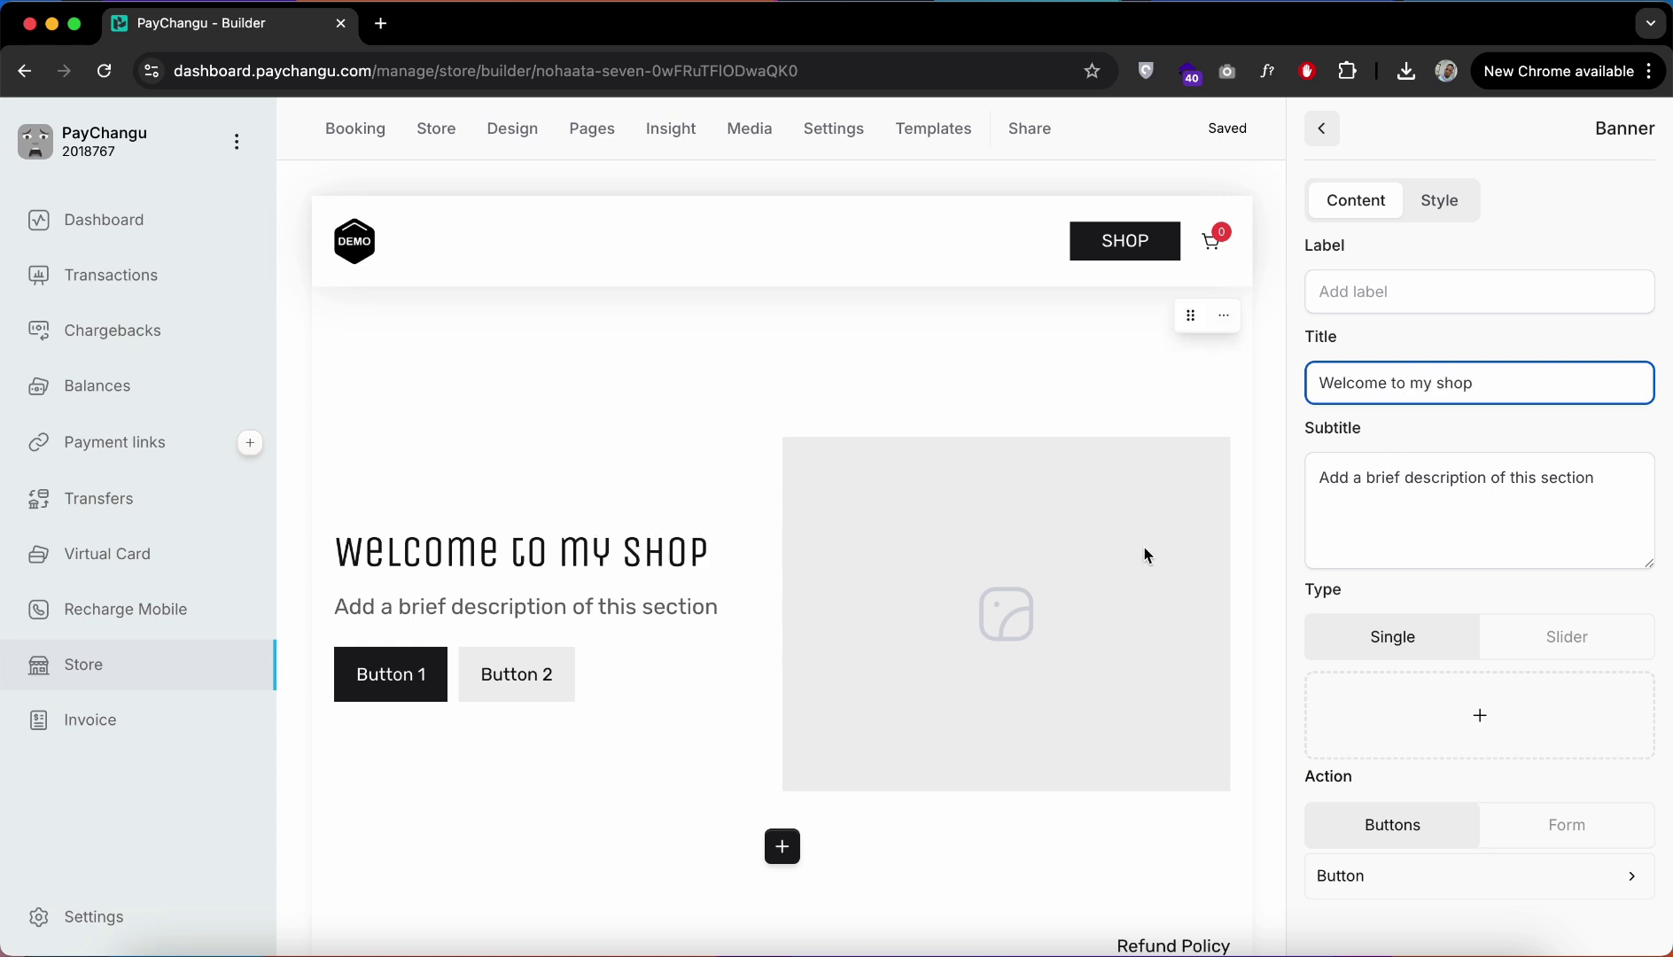
Step: Replace the banner subtitle with 'Buy cheap wigs'
click(1376, 476)
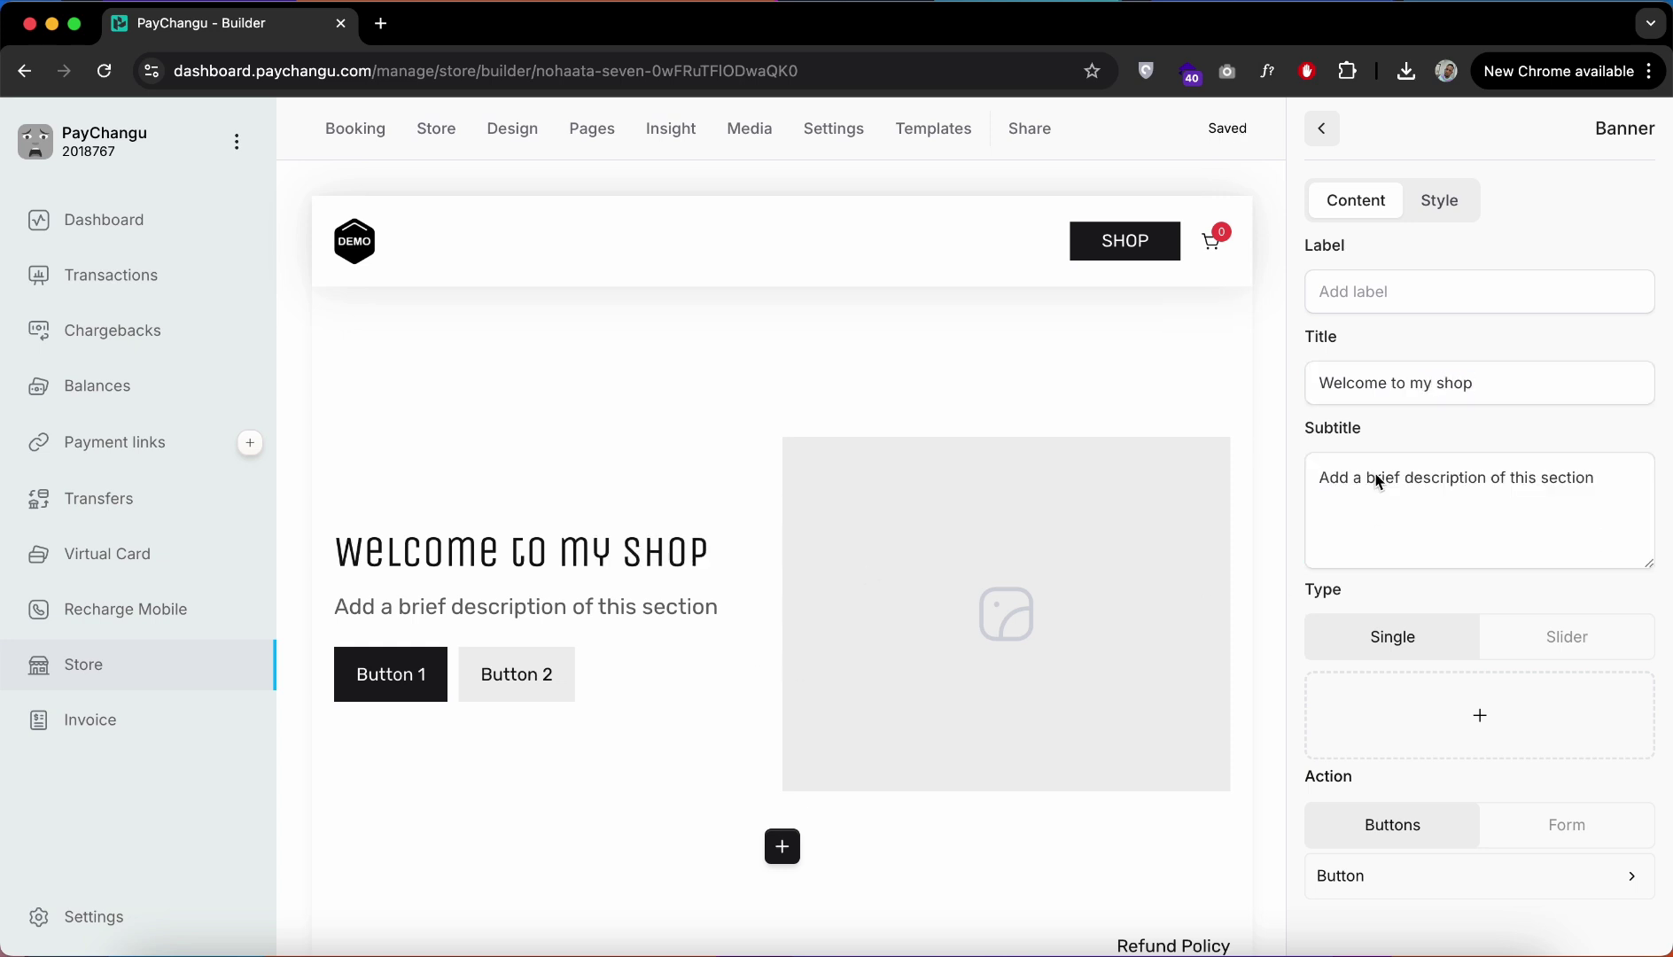
triple_click(1380, 481)
text(Buy cheap wigs)
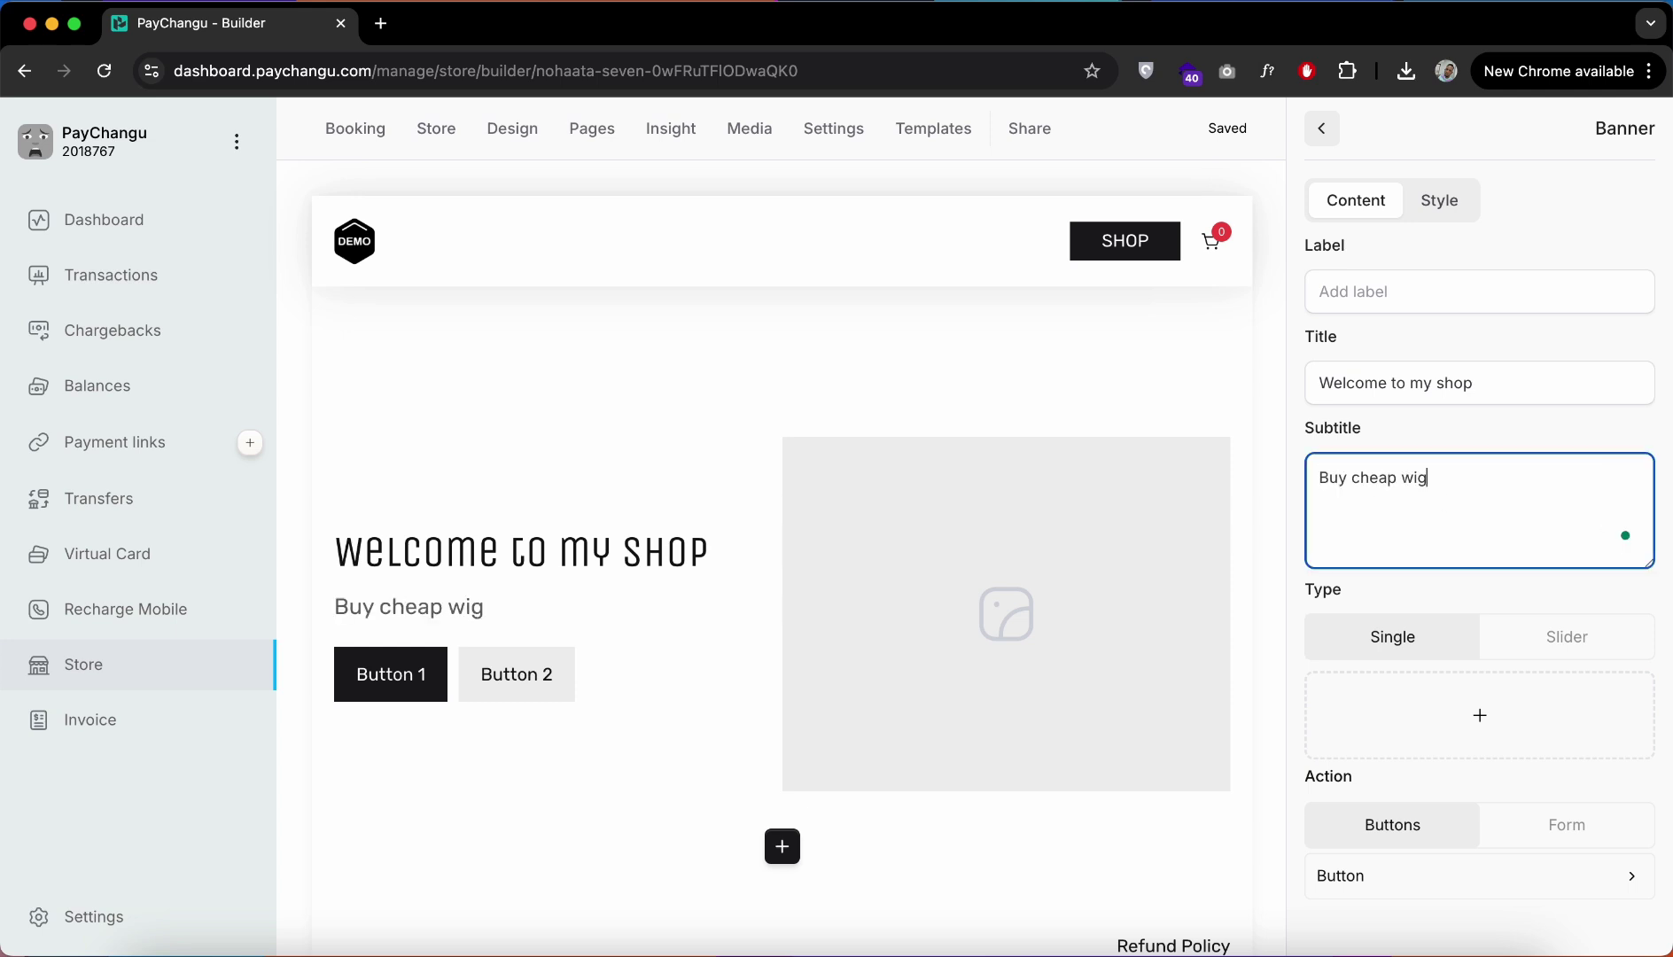
click(1318, 441)
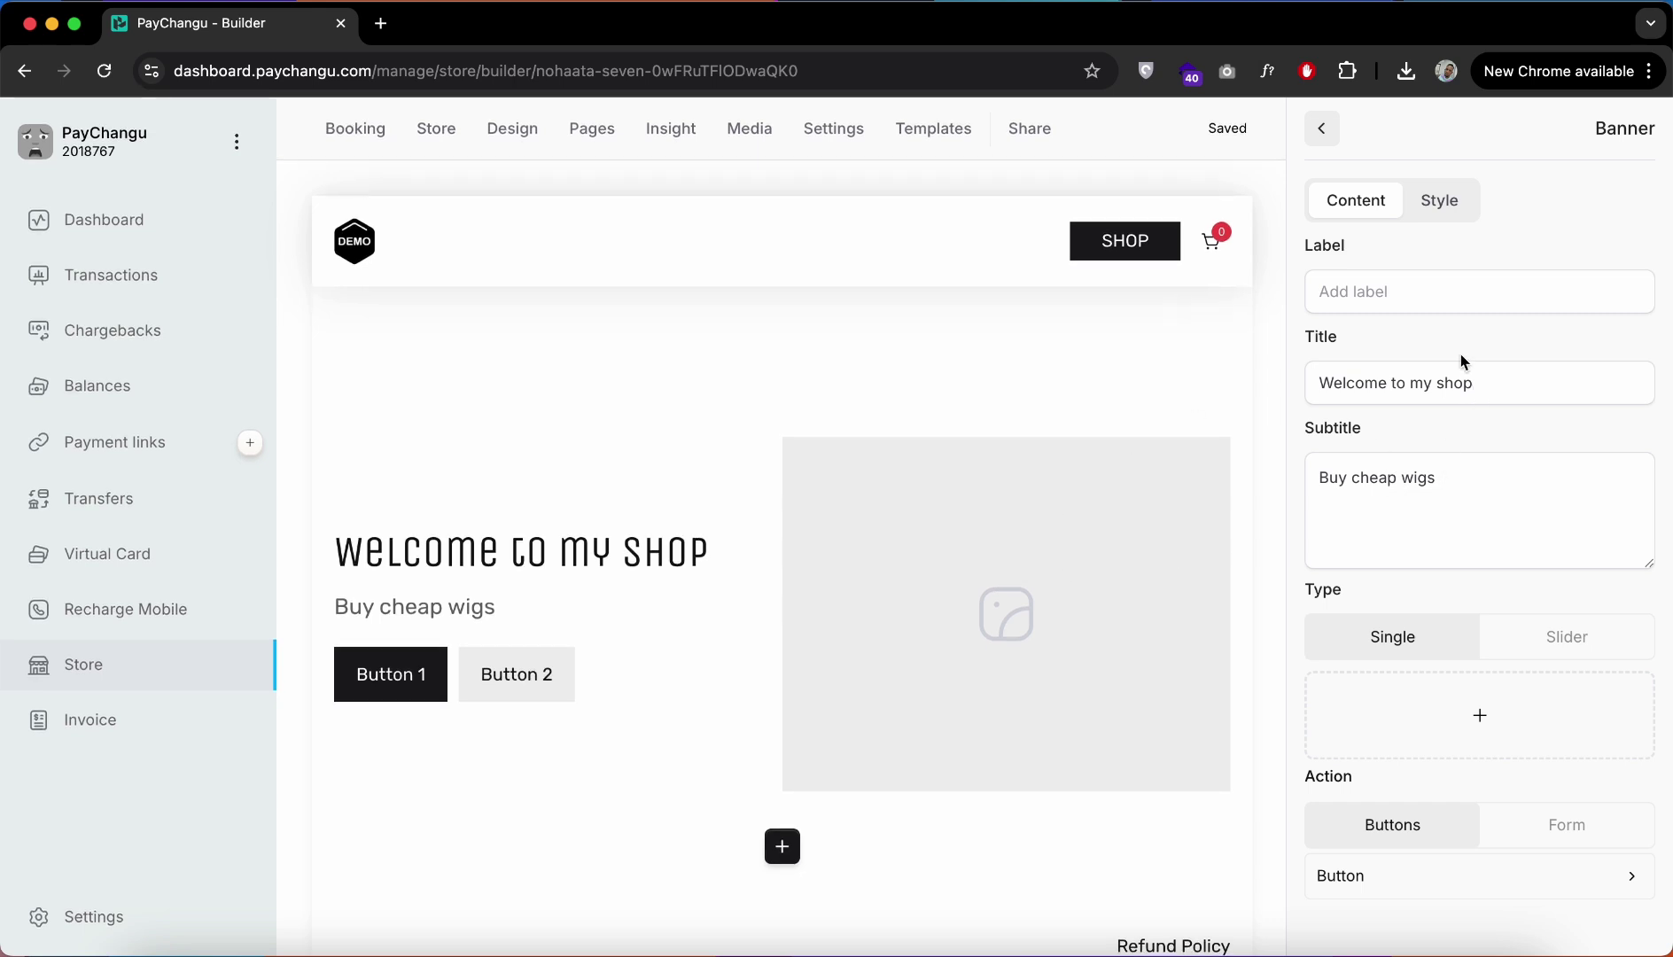
Step: Add a Products section below the banner
scroll(569, 527, down, 5)
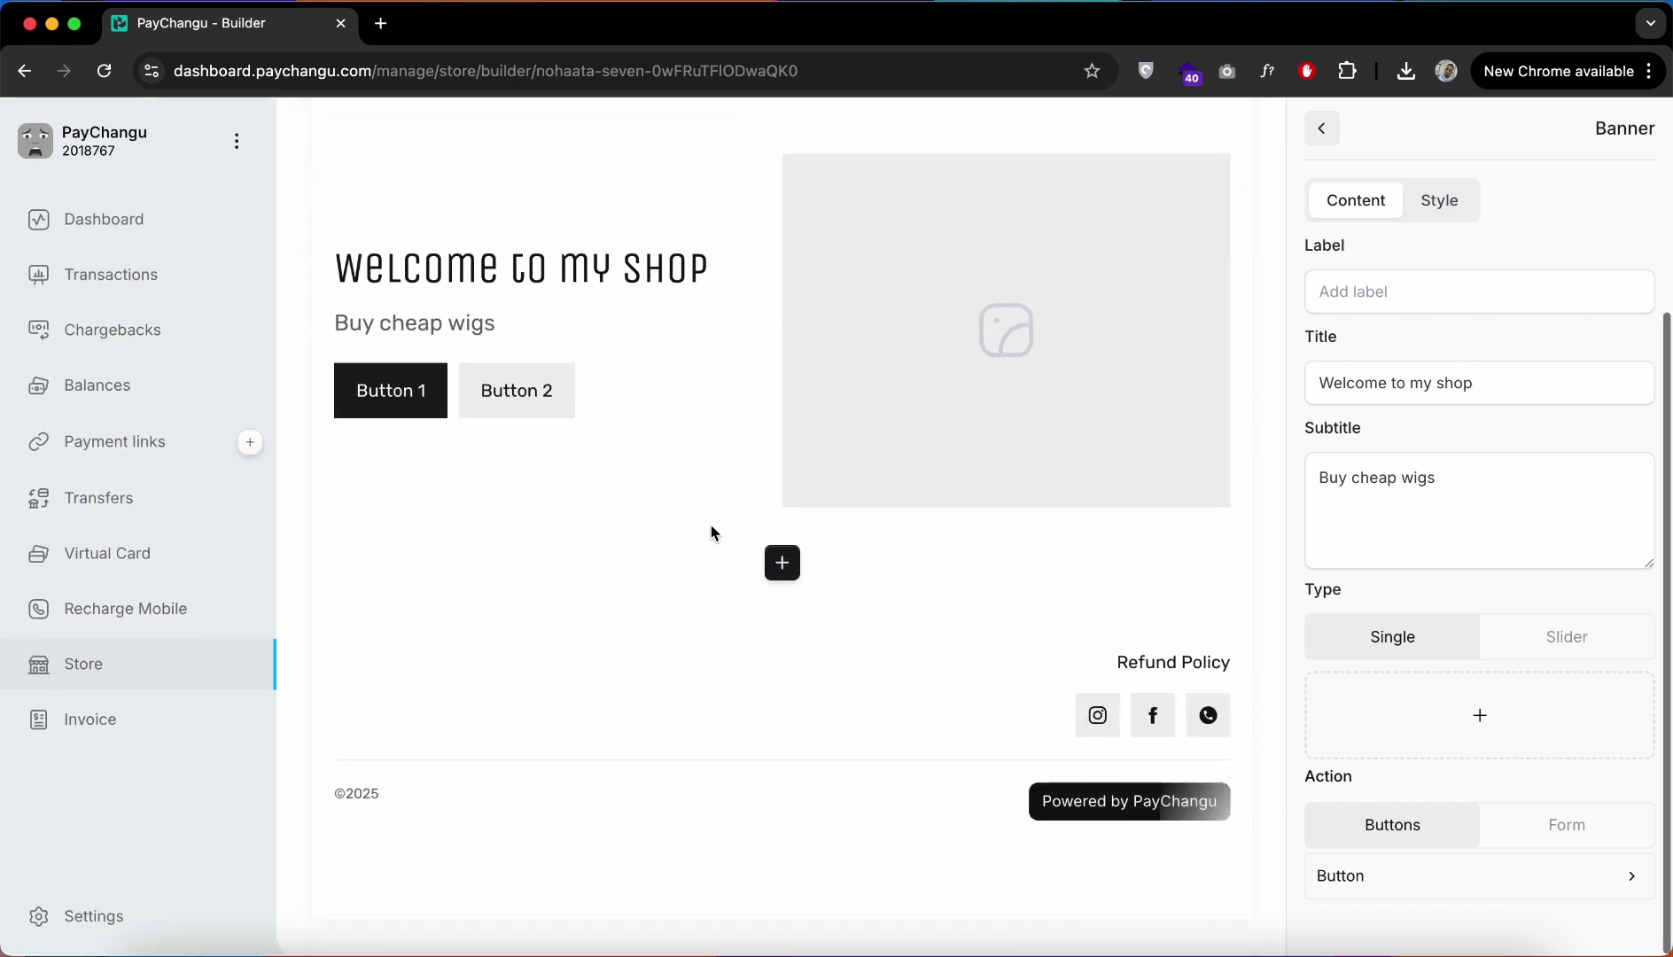
click(782, 564)
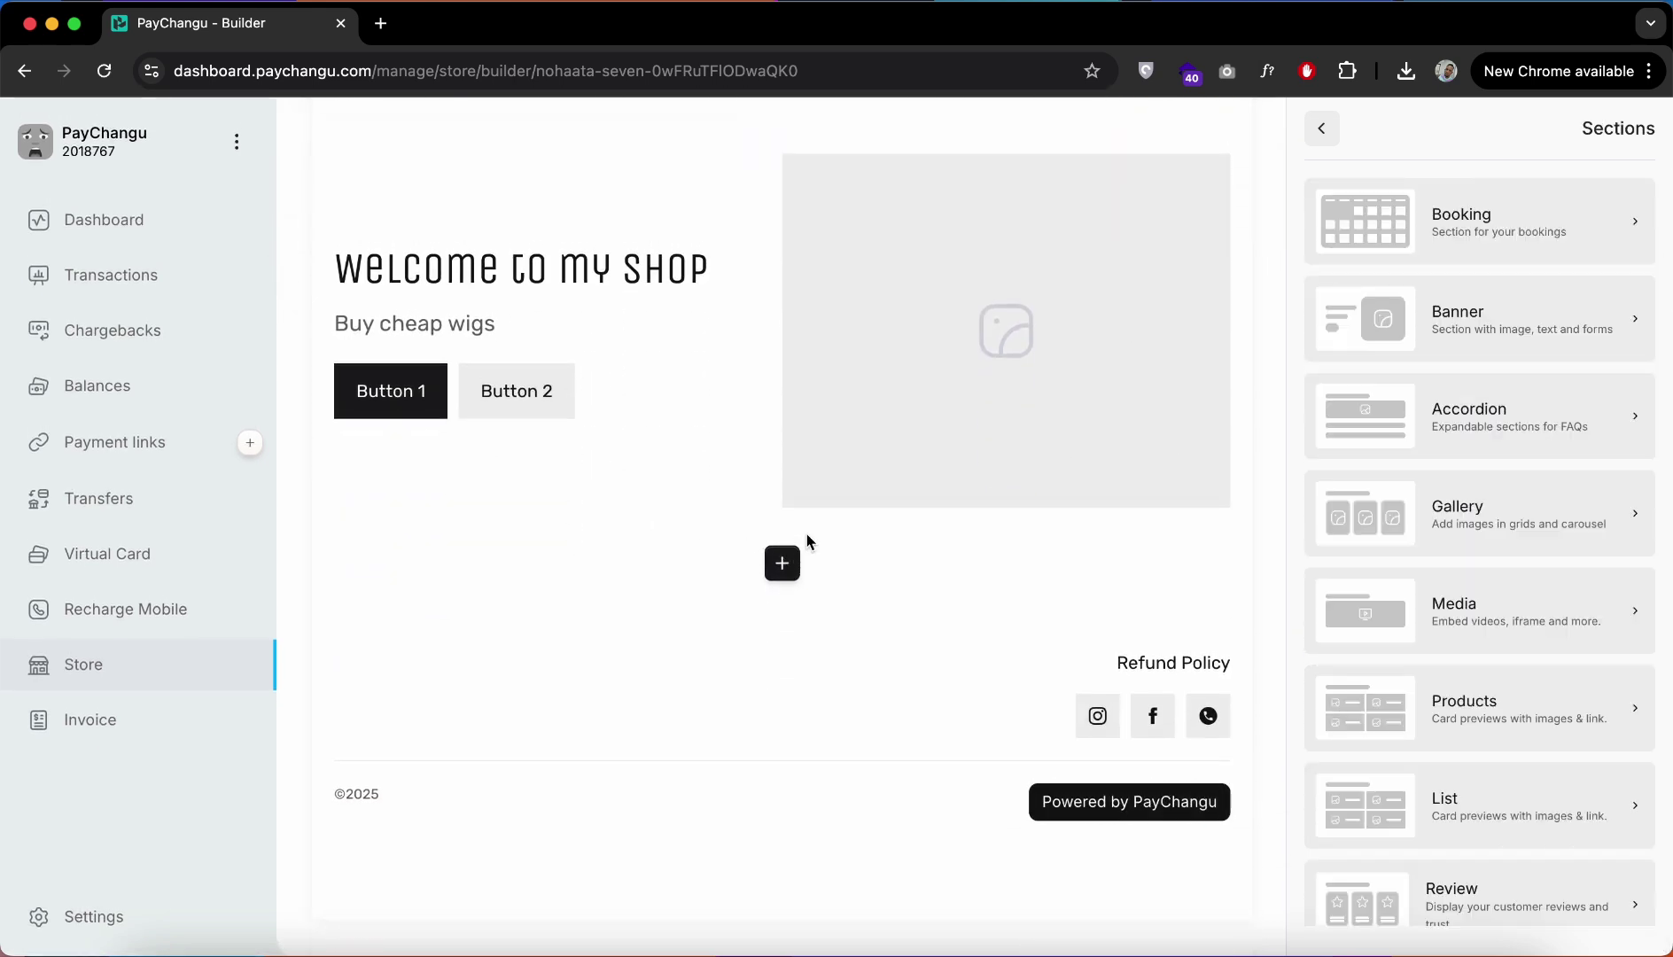
scroll(1418, 612, down, 3)
scroll(1440, 585, up, 1)
click(1418, 578)
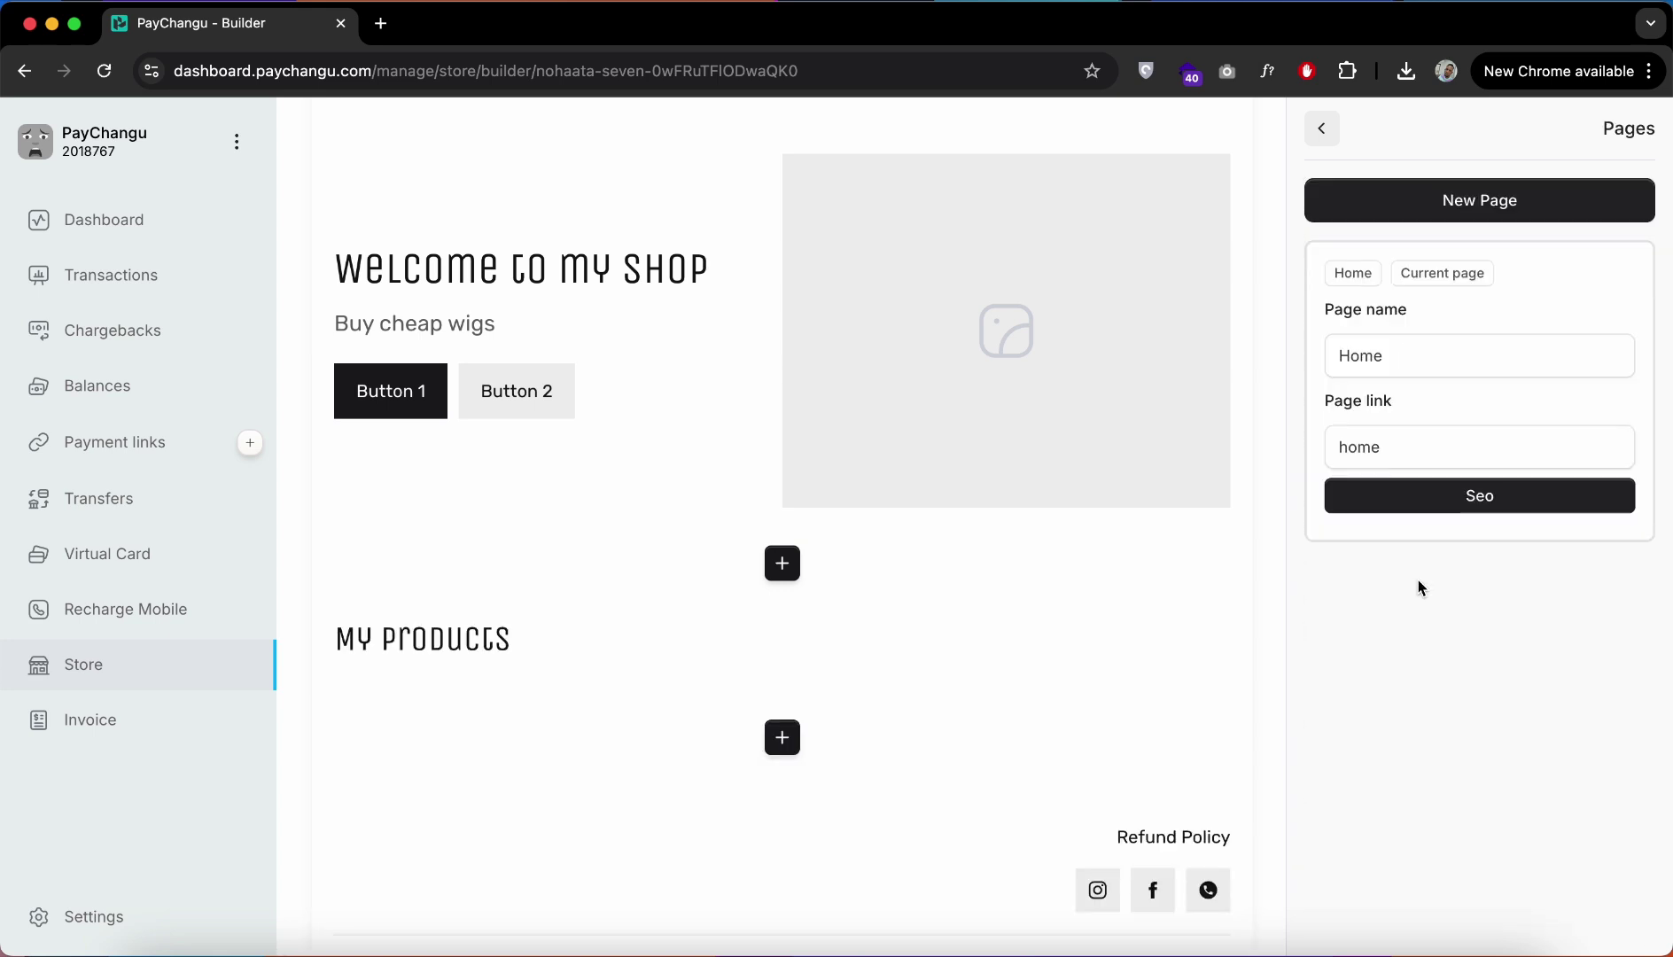
scroll(810, 676, up, 5)
scroll(753, 554, down, 3)
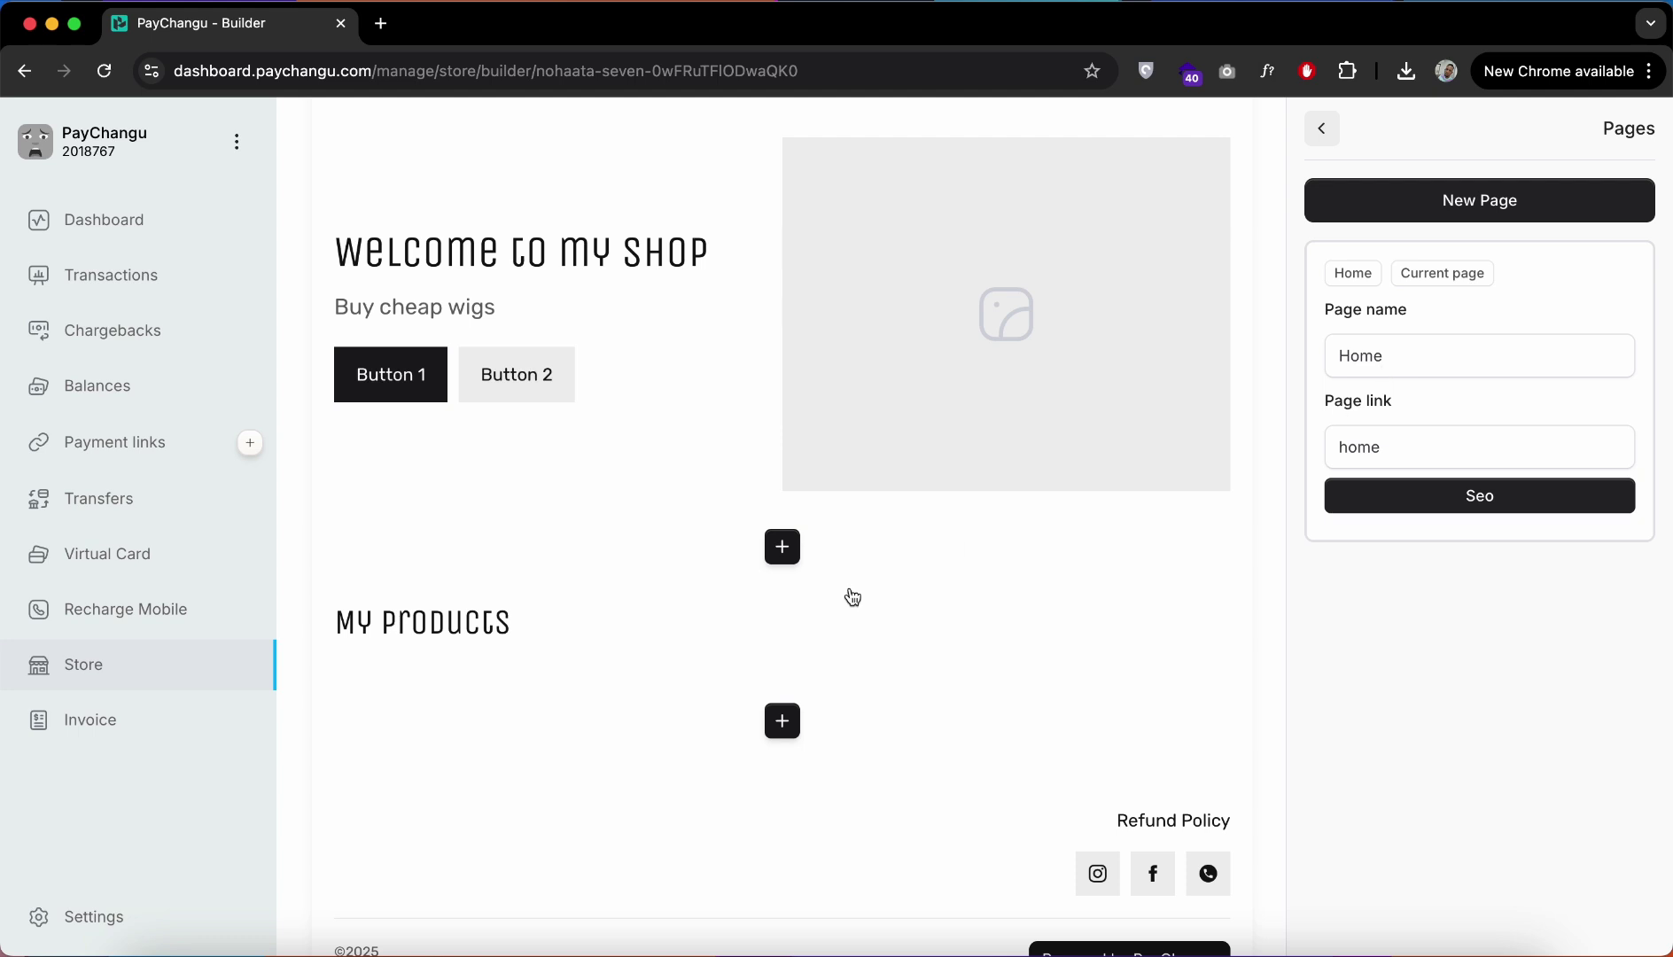
Step: Rename the products section title from 'My Products' to 'ON sale'
click(795, 619)
click(1371, 410)
key(super+a)
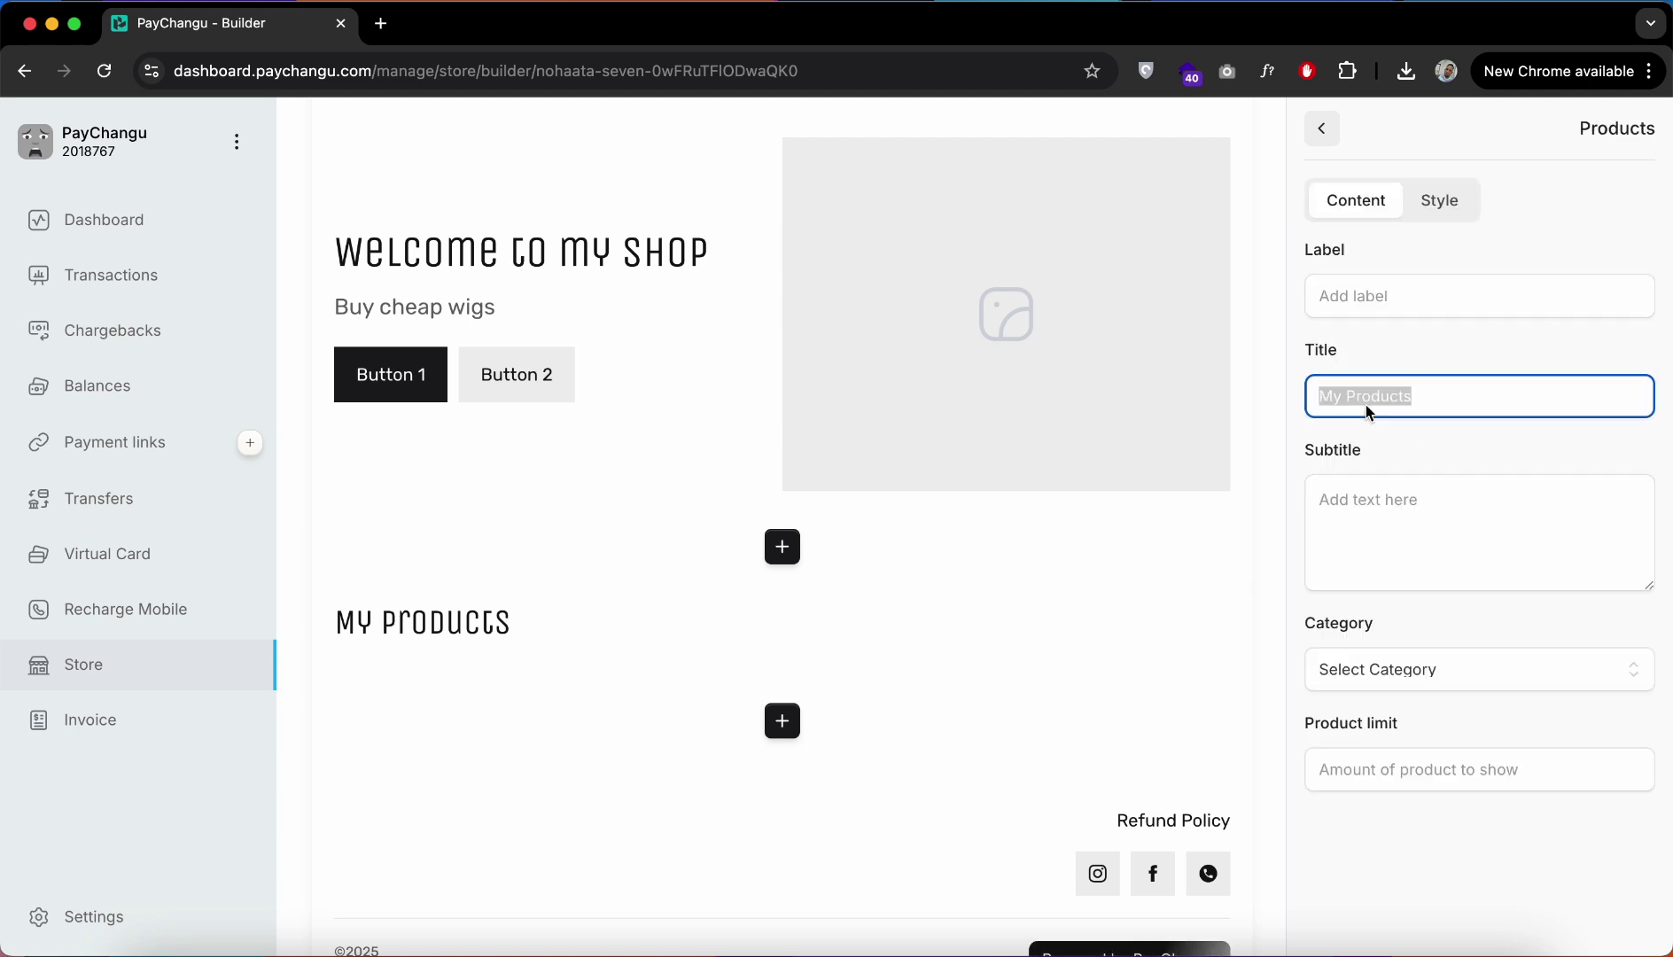
text(ON )
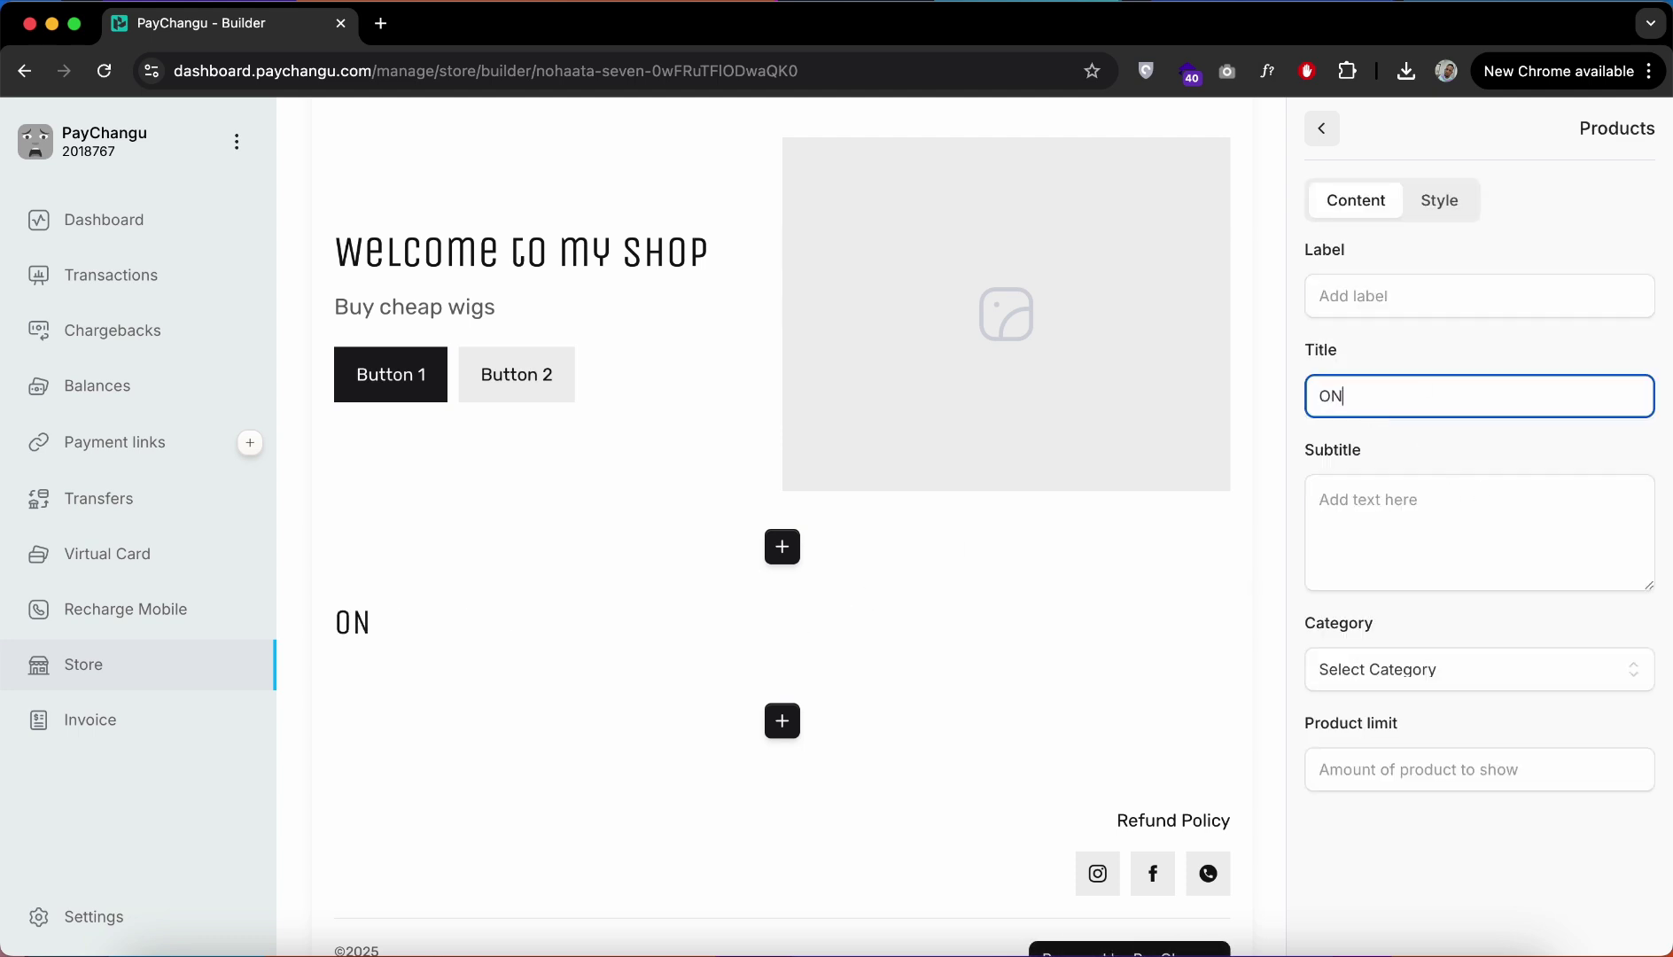
text(sale)
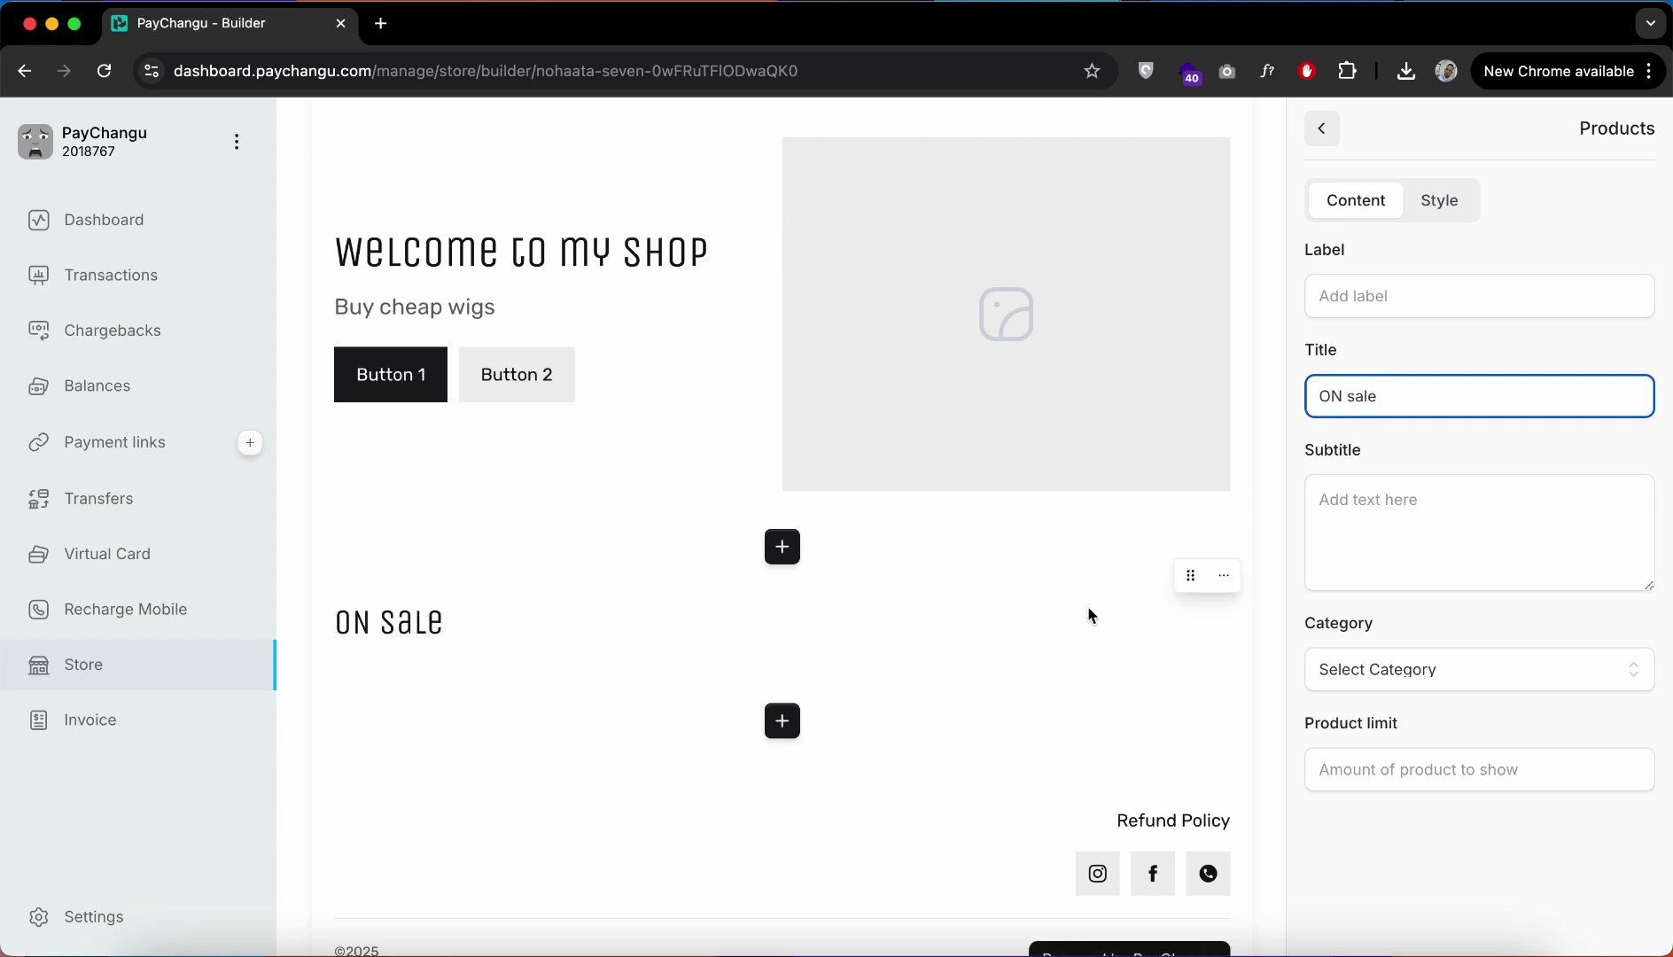
Step: Centre-align the ON sale heading in the section's Style settings
scroll(1042, 625, up, 1)
click(1443, 203)
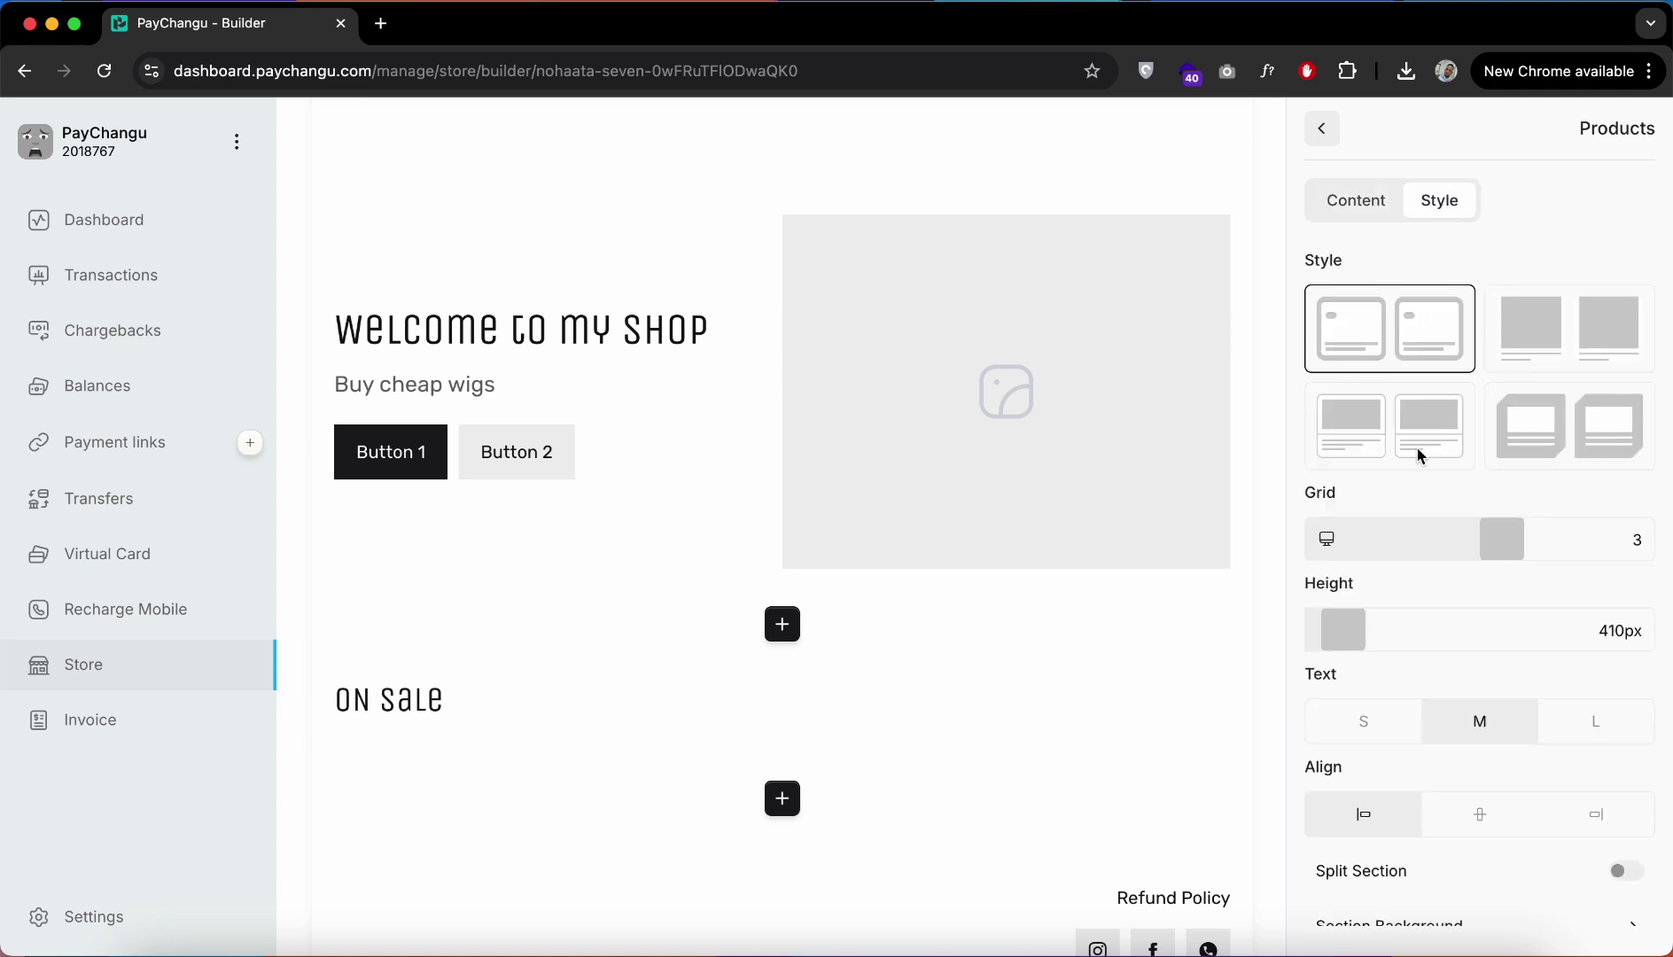
scroll(1472, 585, down, 1)
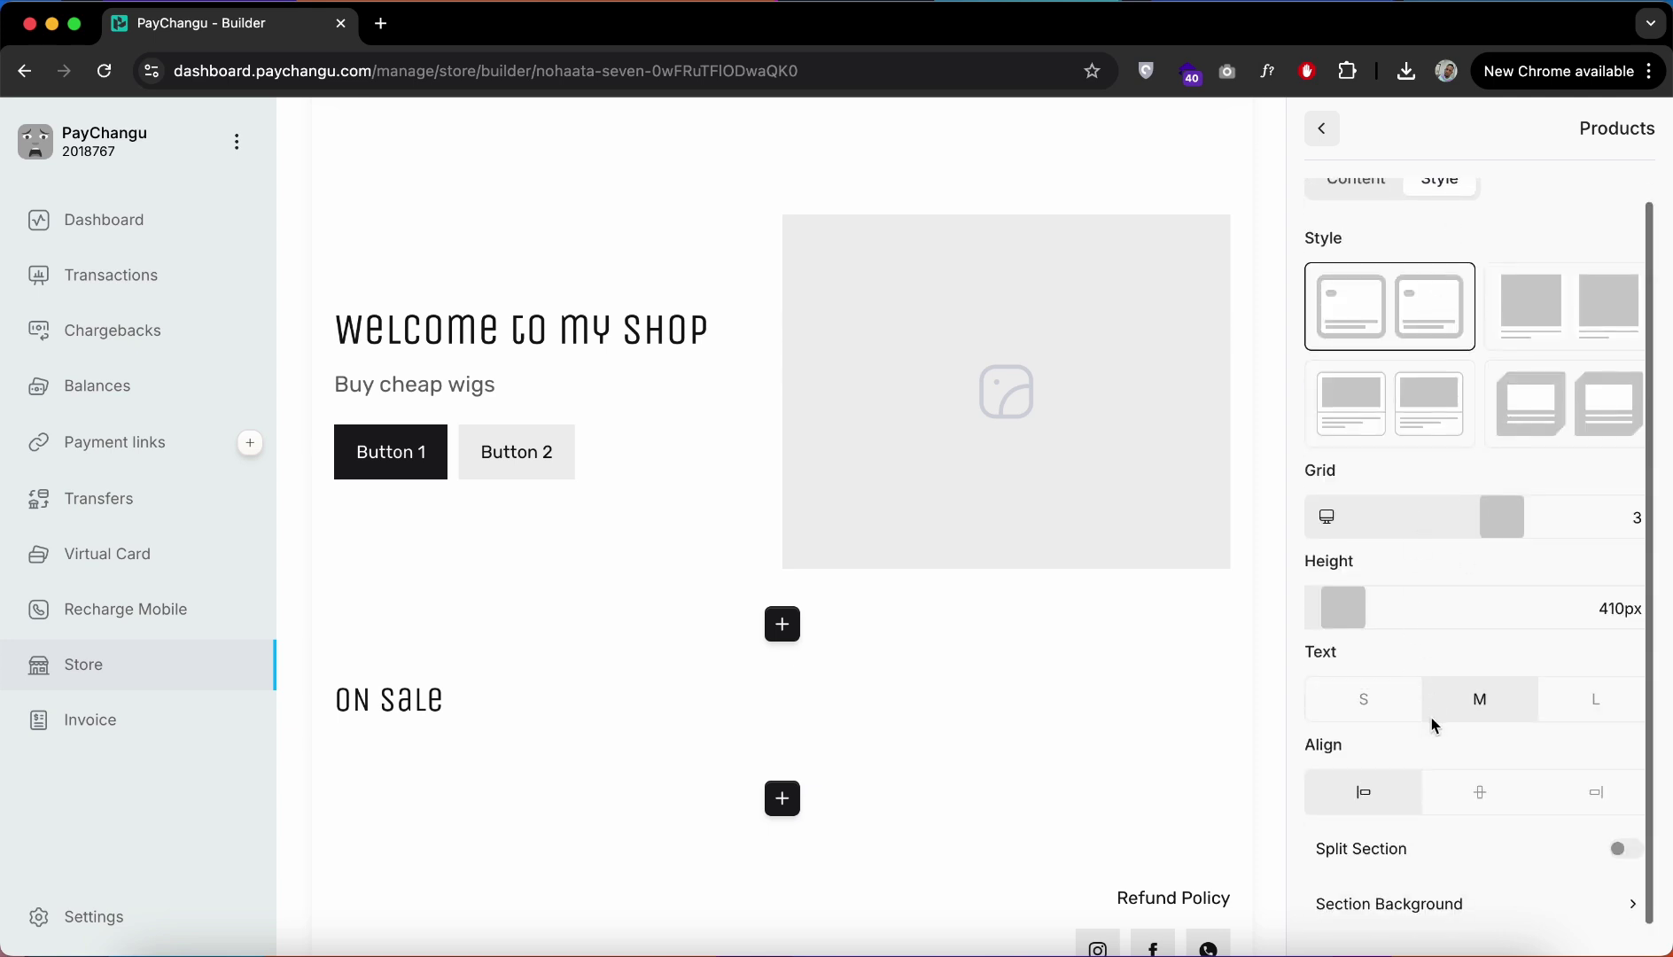
click(1480, 789)
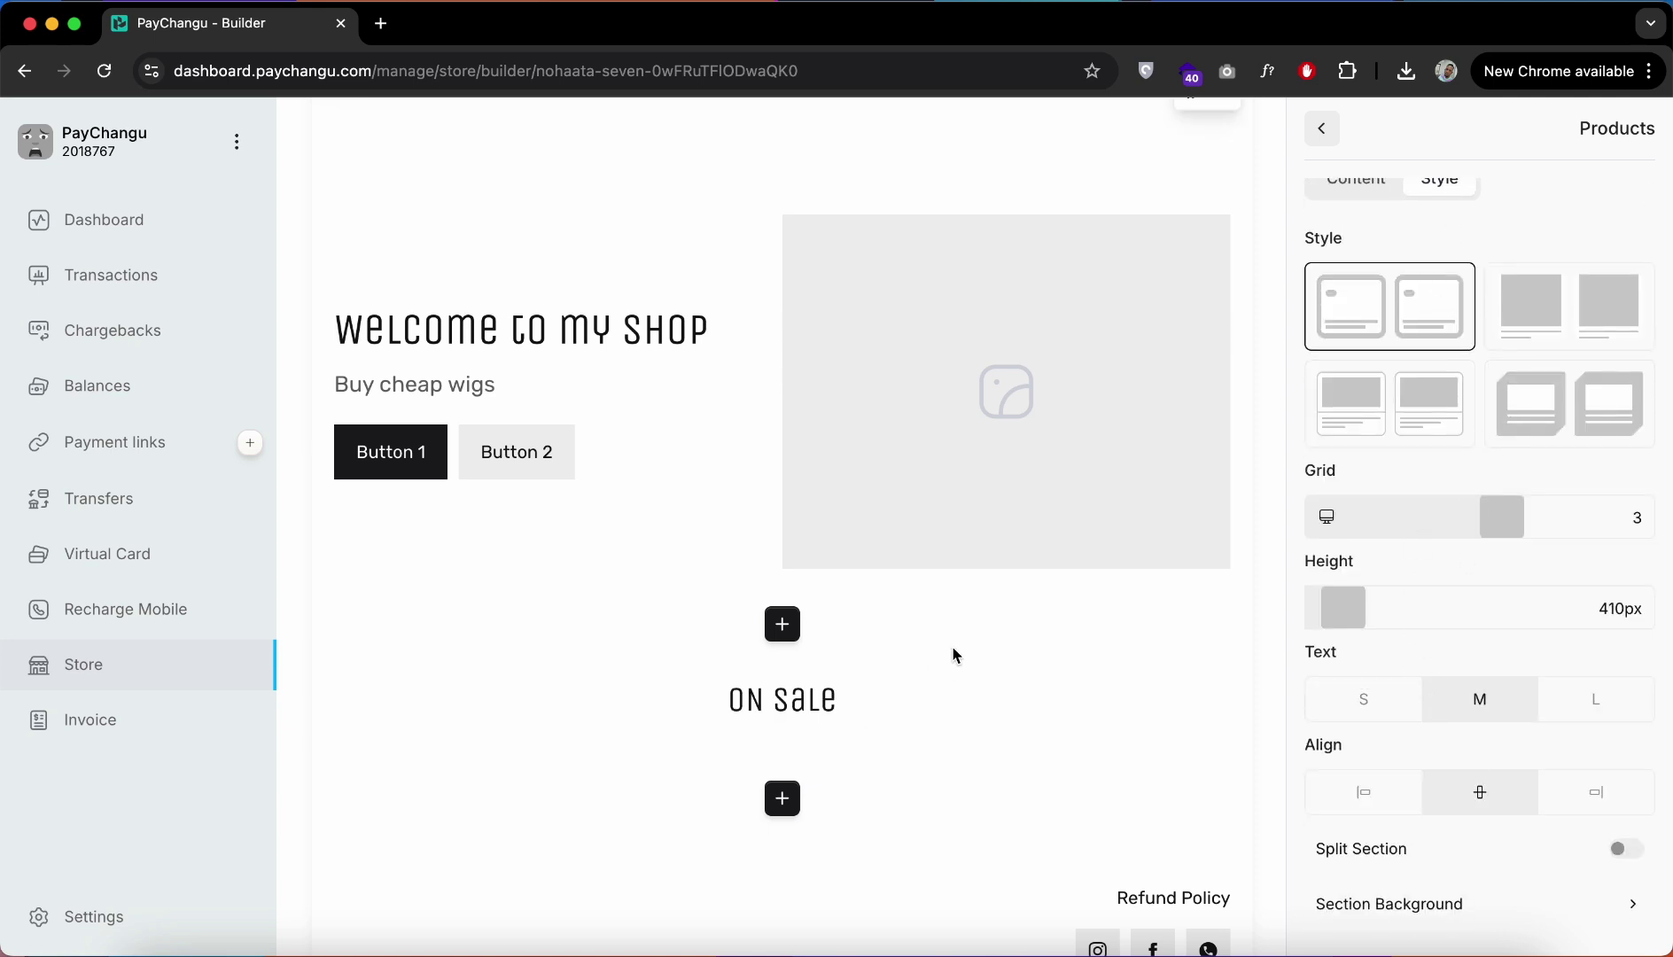
scroll(958, 630, up, 3)
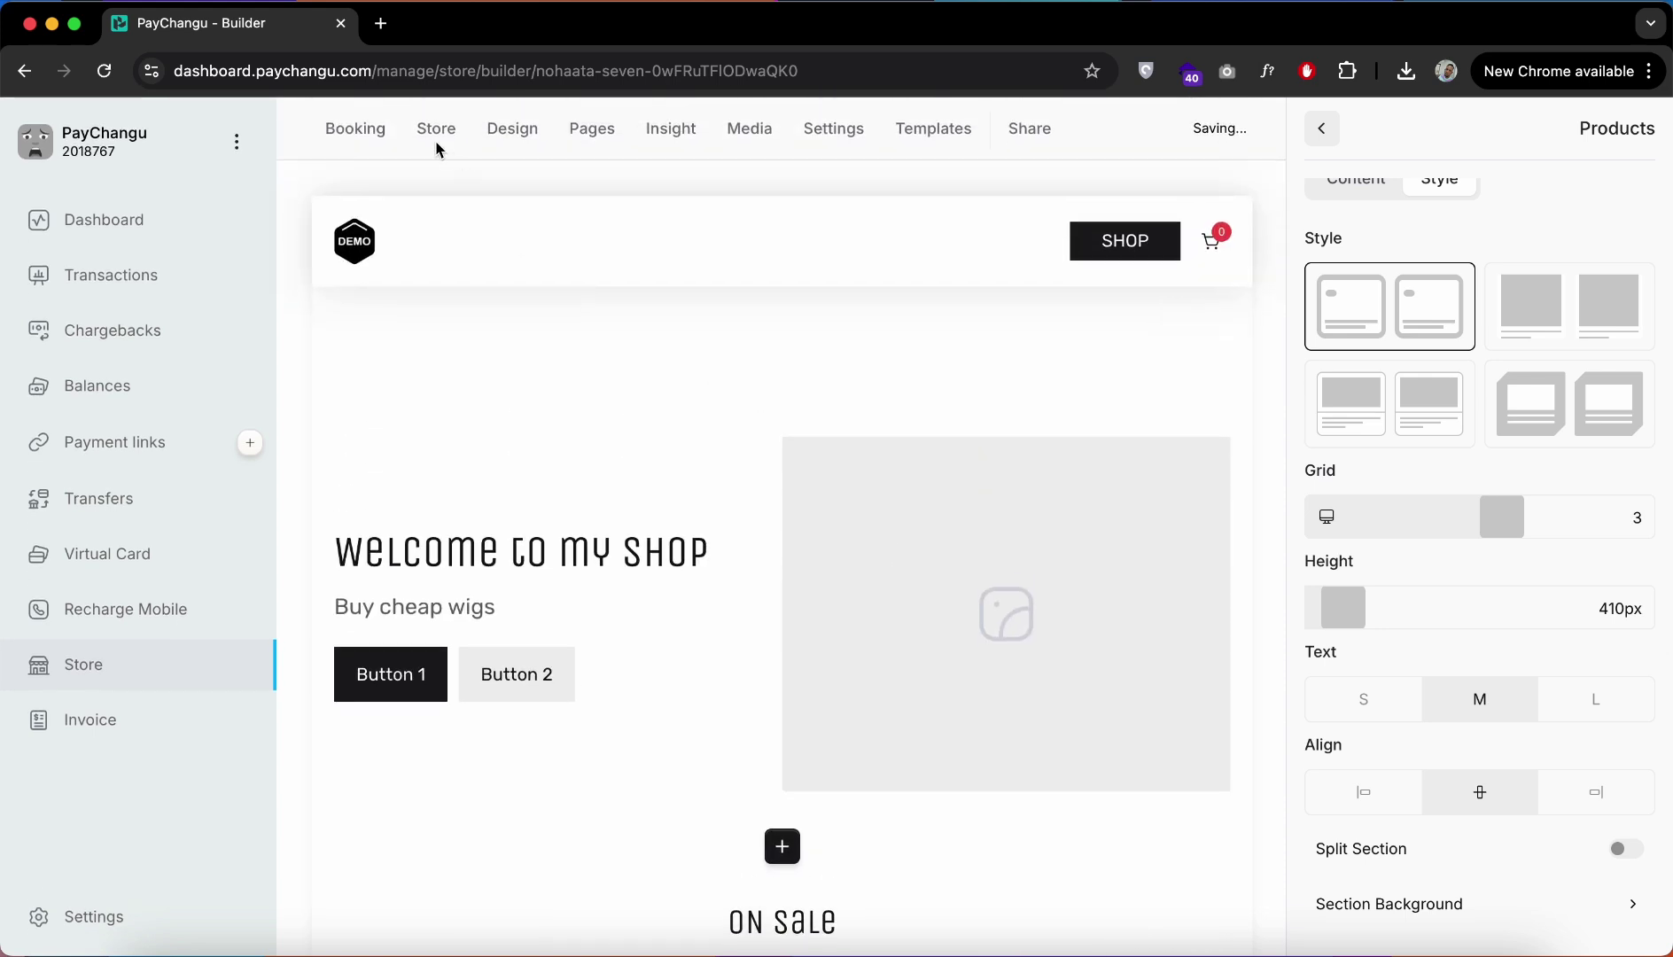
Step: Start a new store product and upload the first photo from the Glueless Wigs folder
click(363, 131)
click(437, 129)
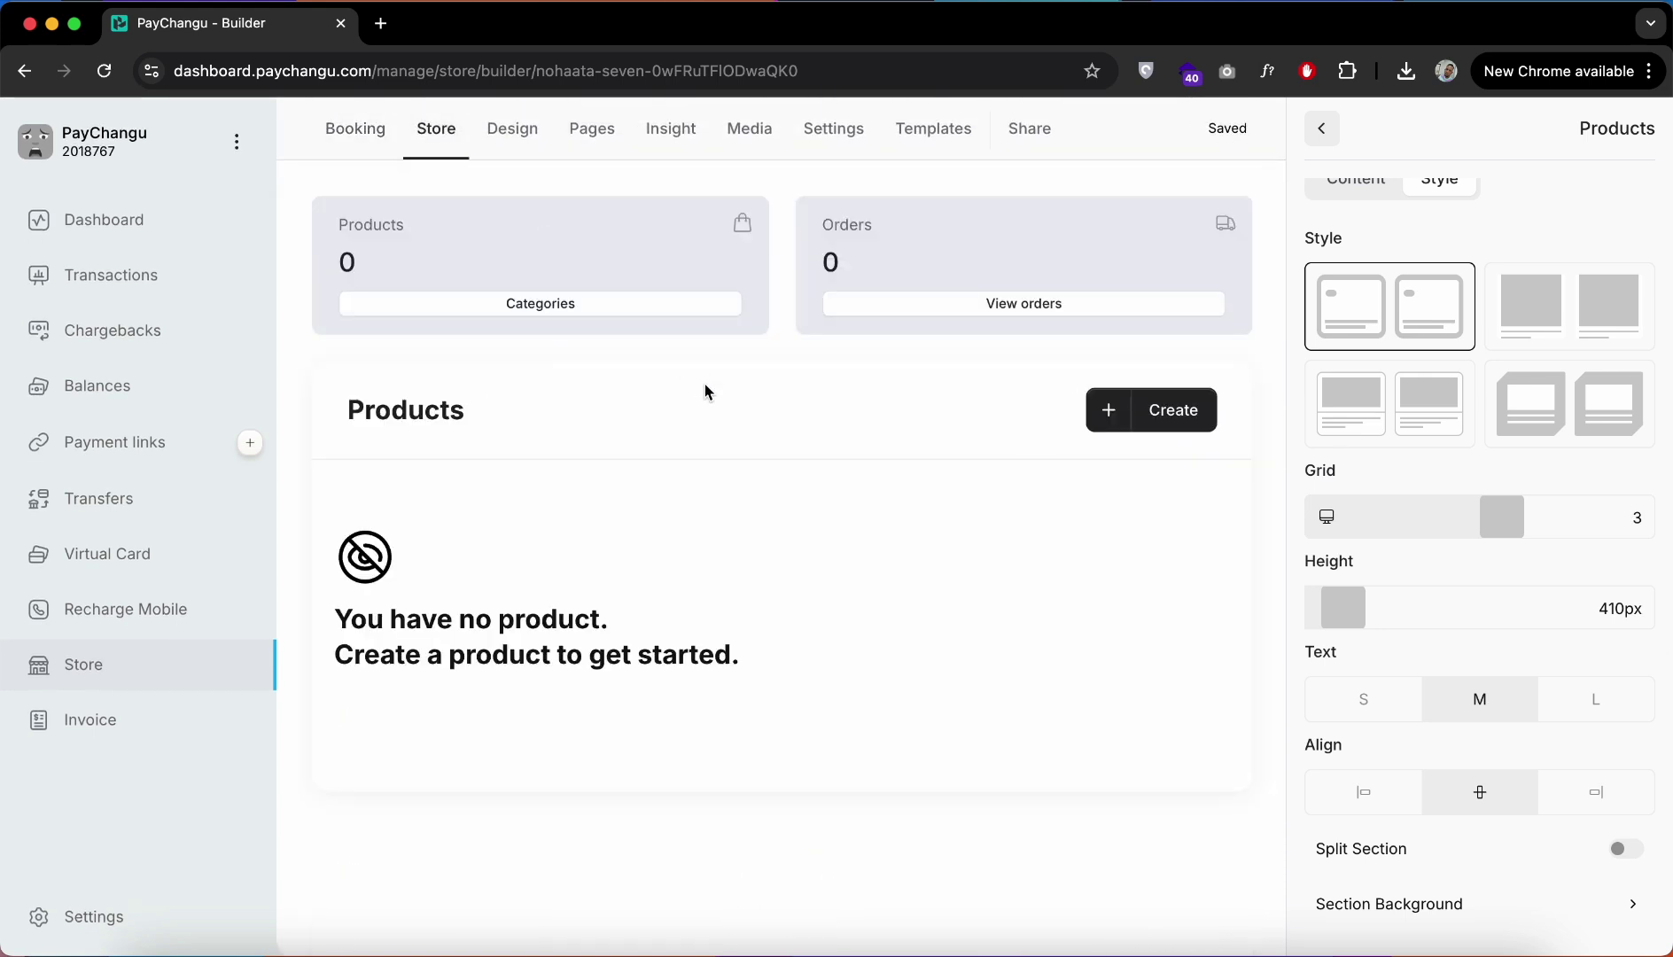
click(1113, 411)
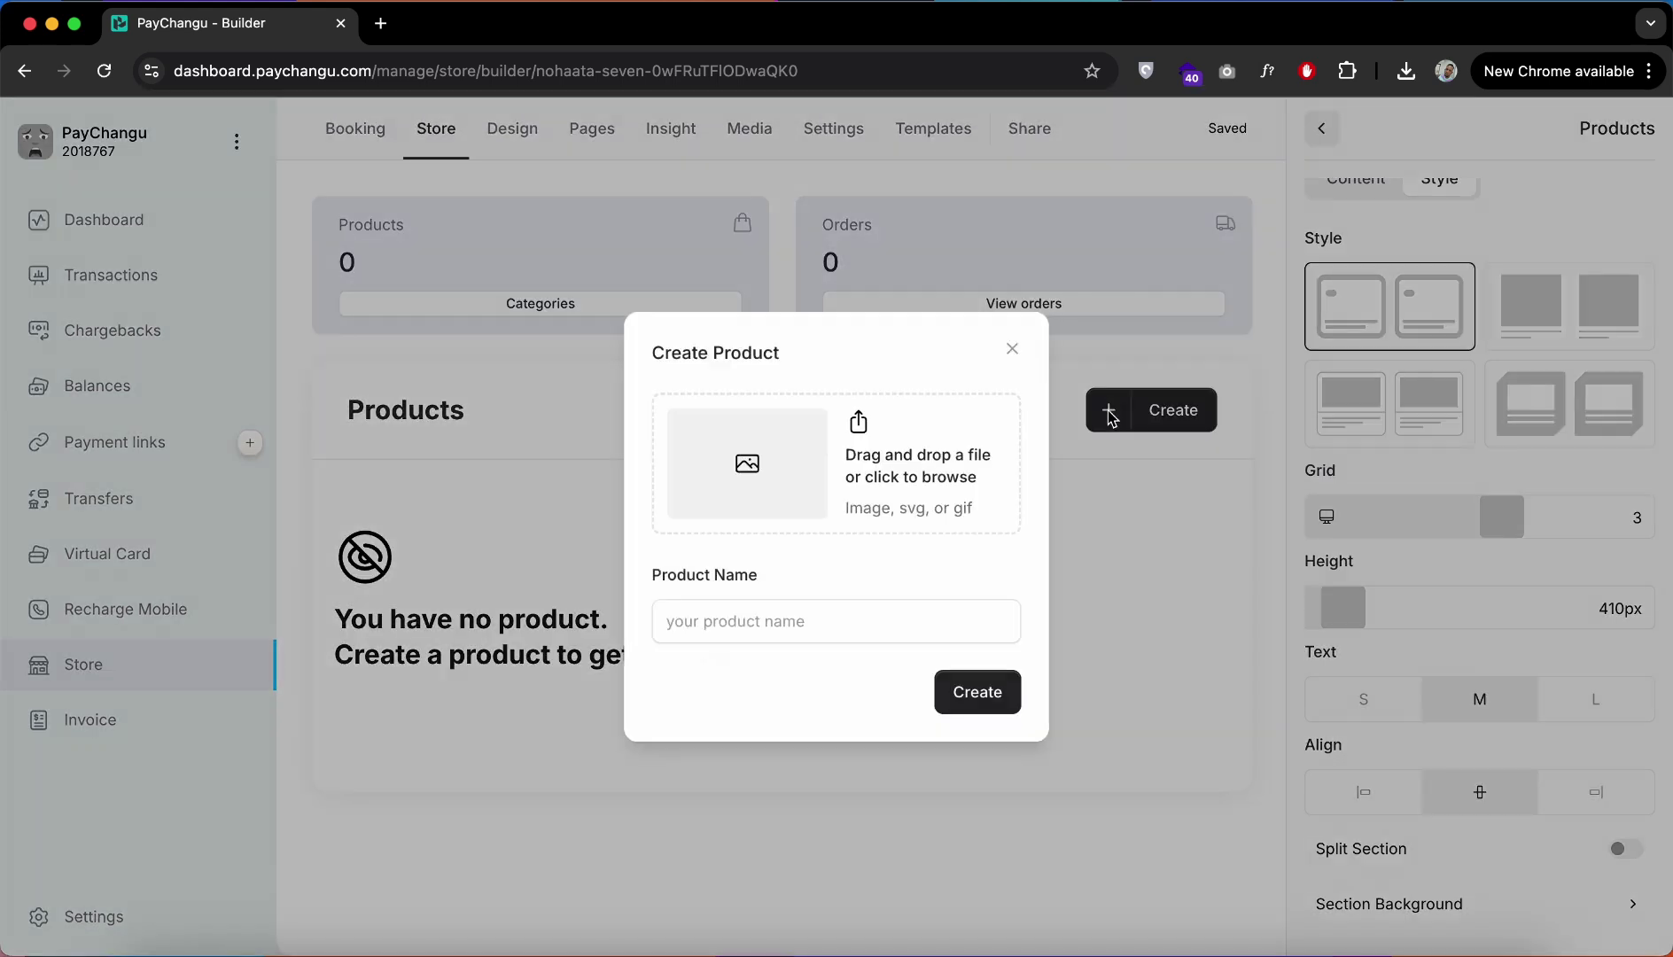
click(783, 461)
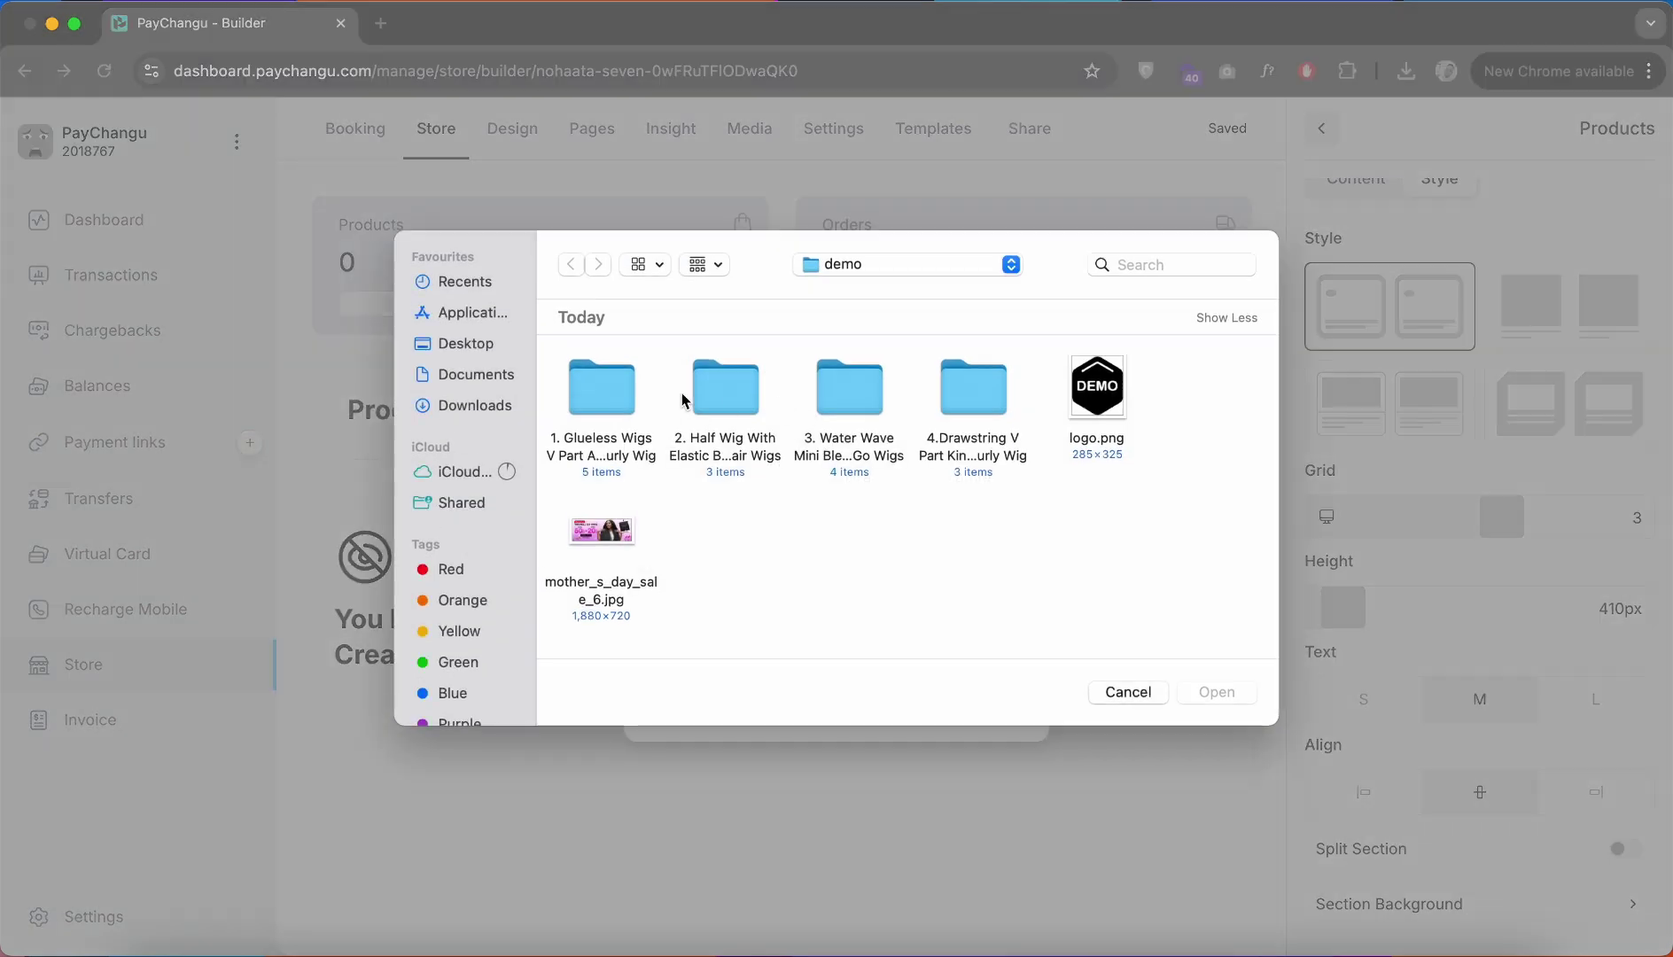
double_click(601, 393)
click(604, 387)
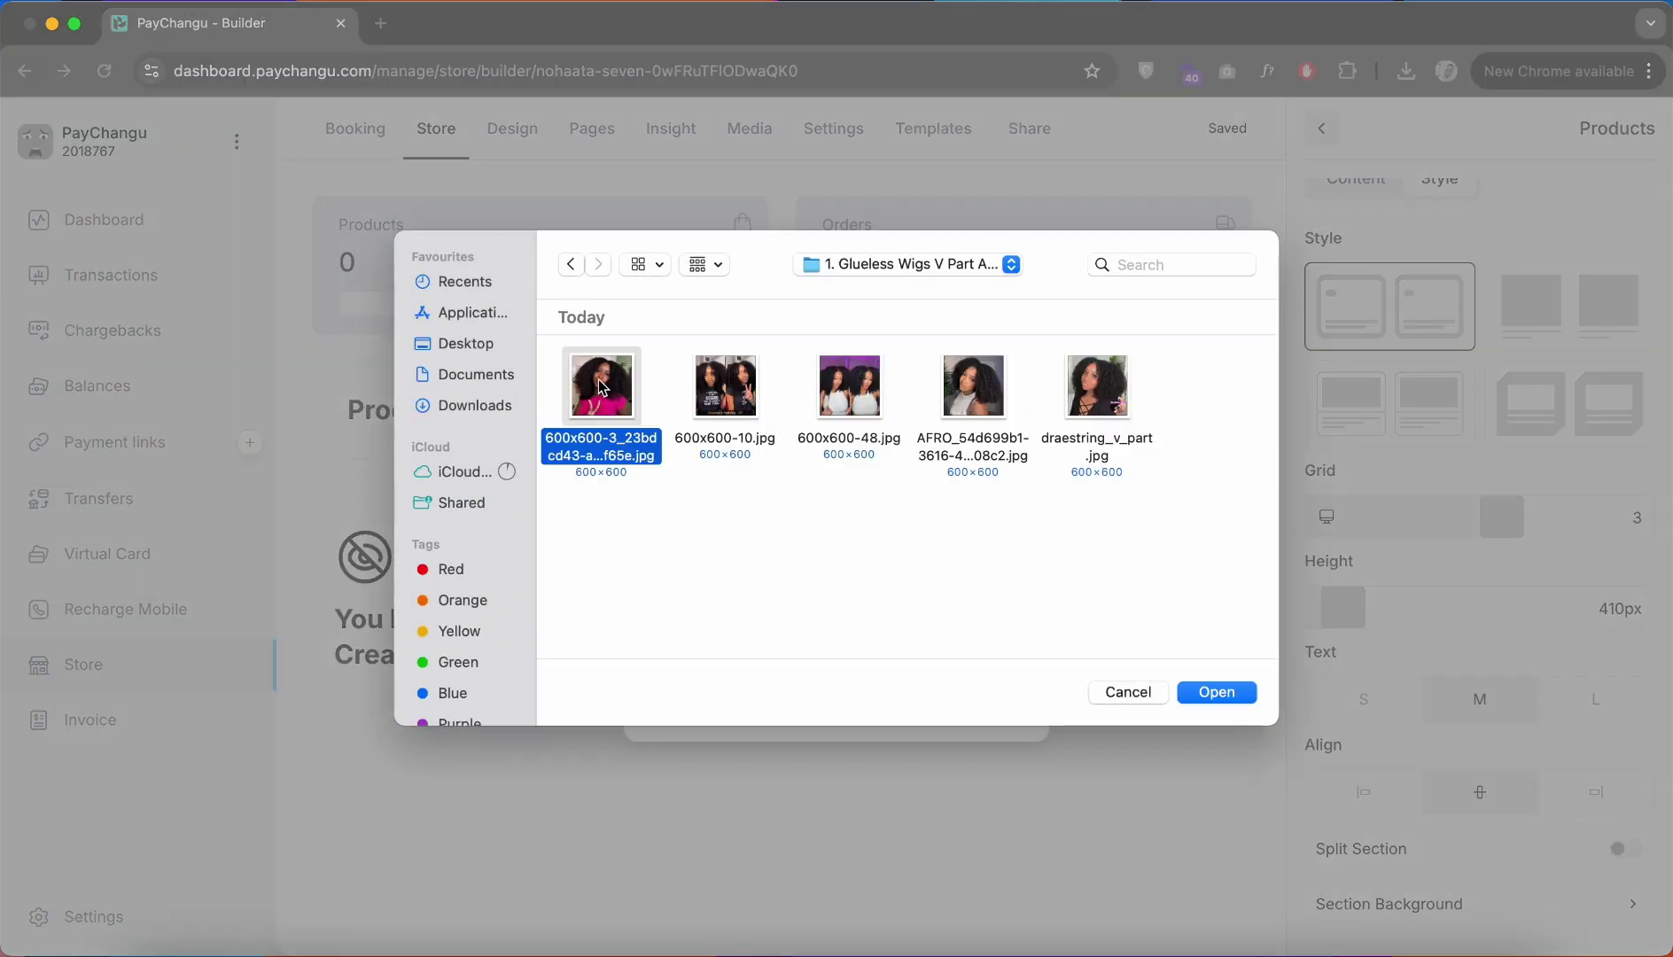
click(1226, 691)
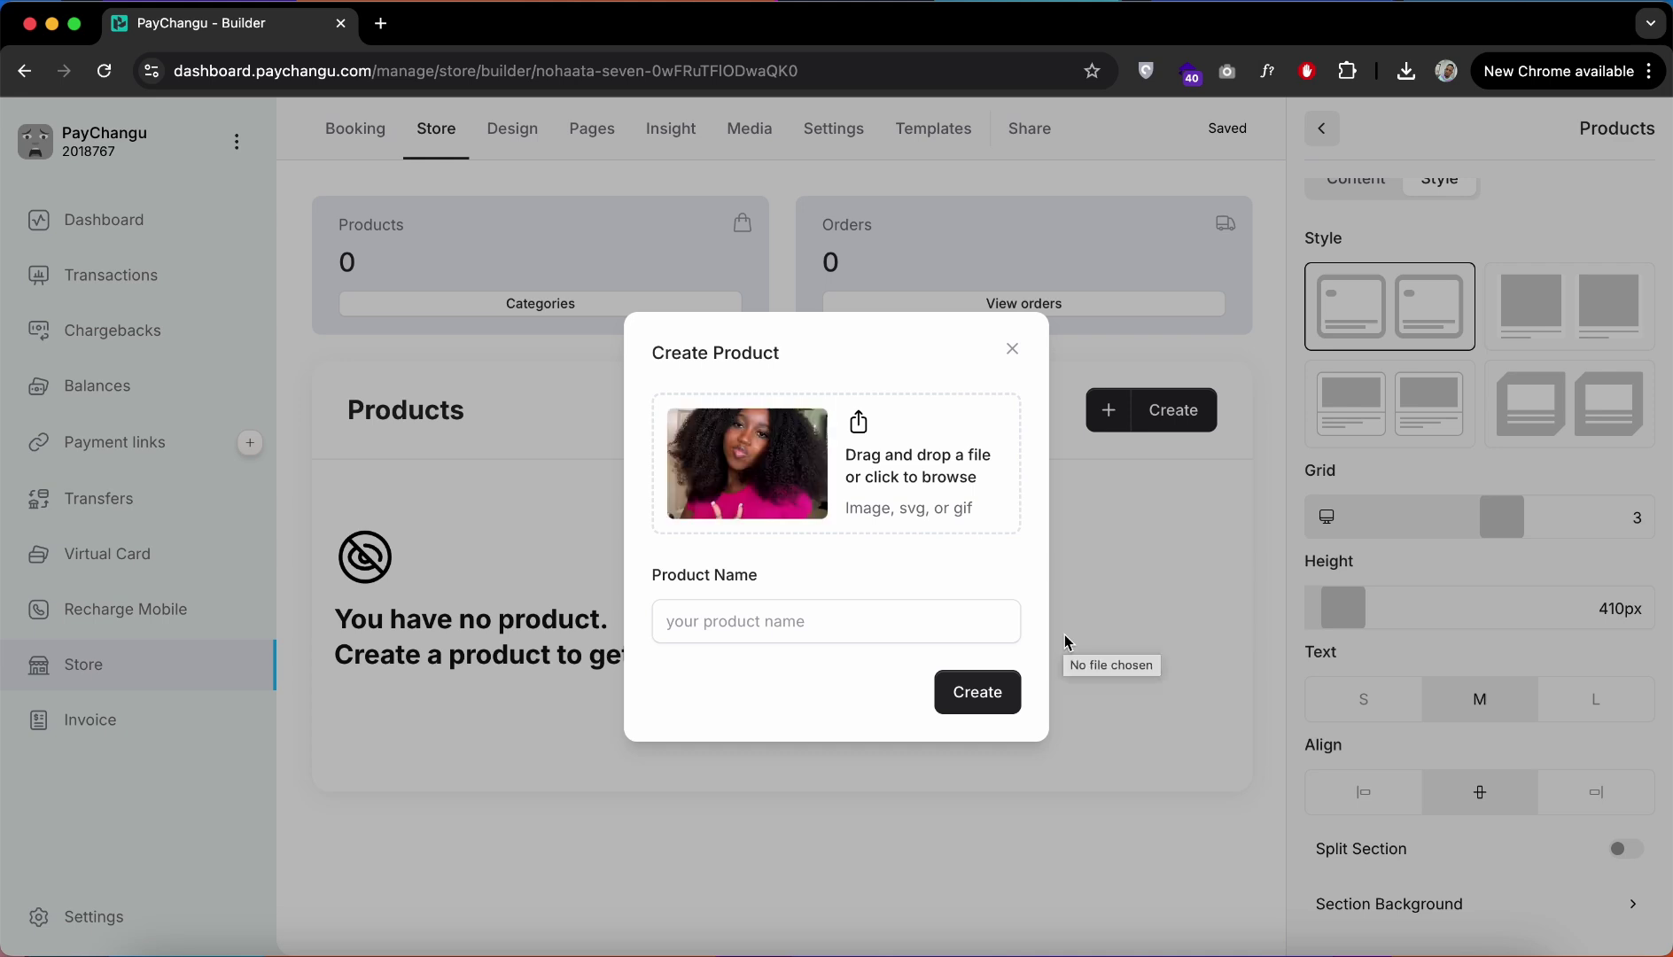
Step: Name the product 'Glueless Wigs V Part Afro Curly Wig' and create it
click(720, 620)
text(1. Glueless Wigs V Part Afro Curly Wig)
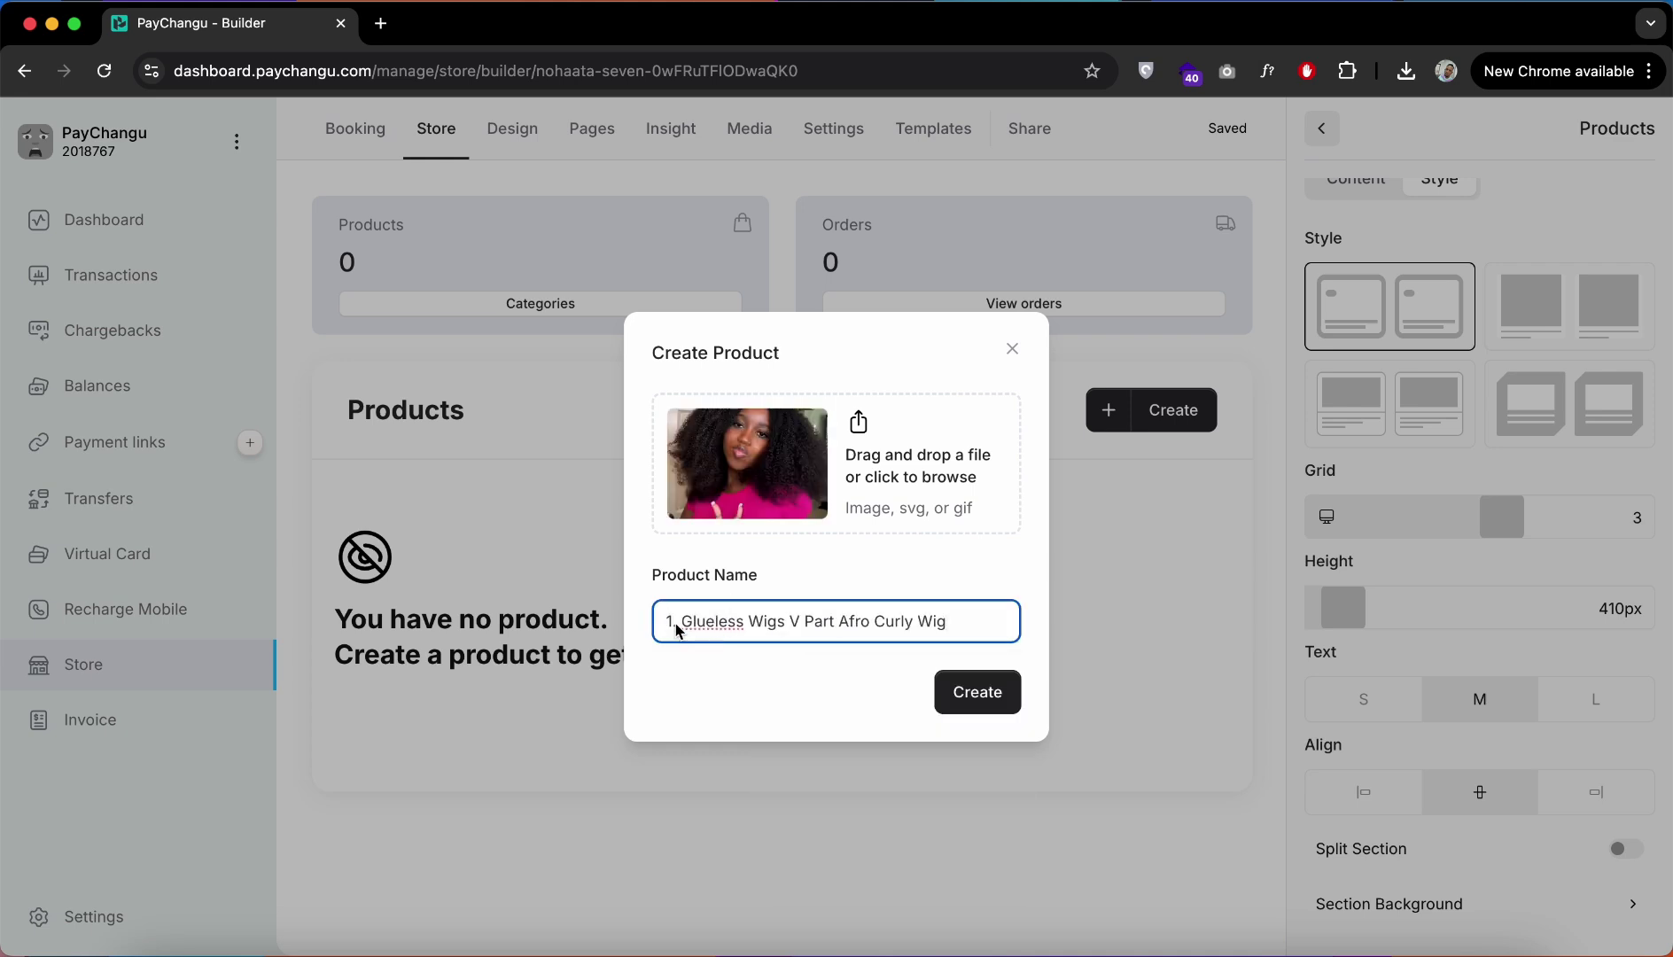
key(BackSpace)
key(BackSpace)
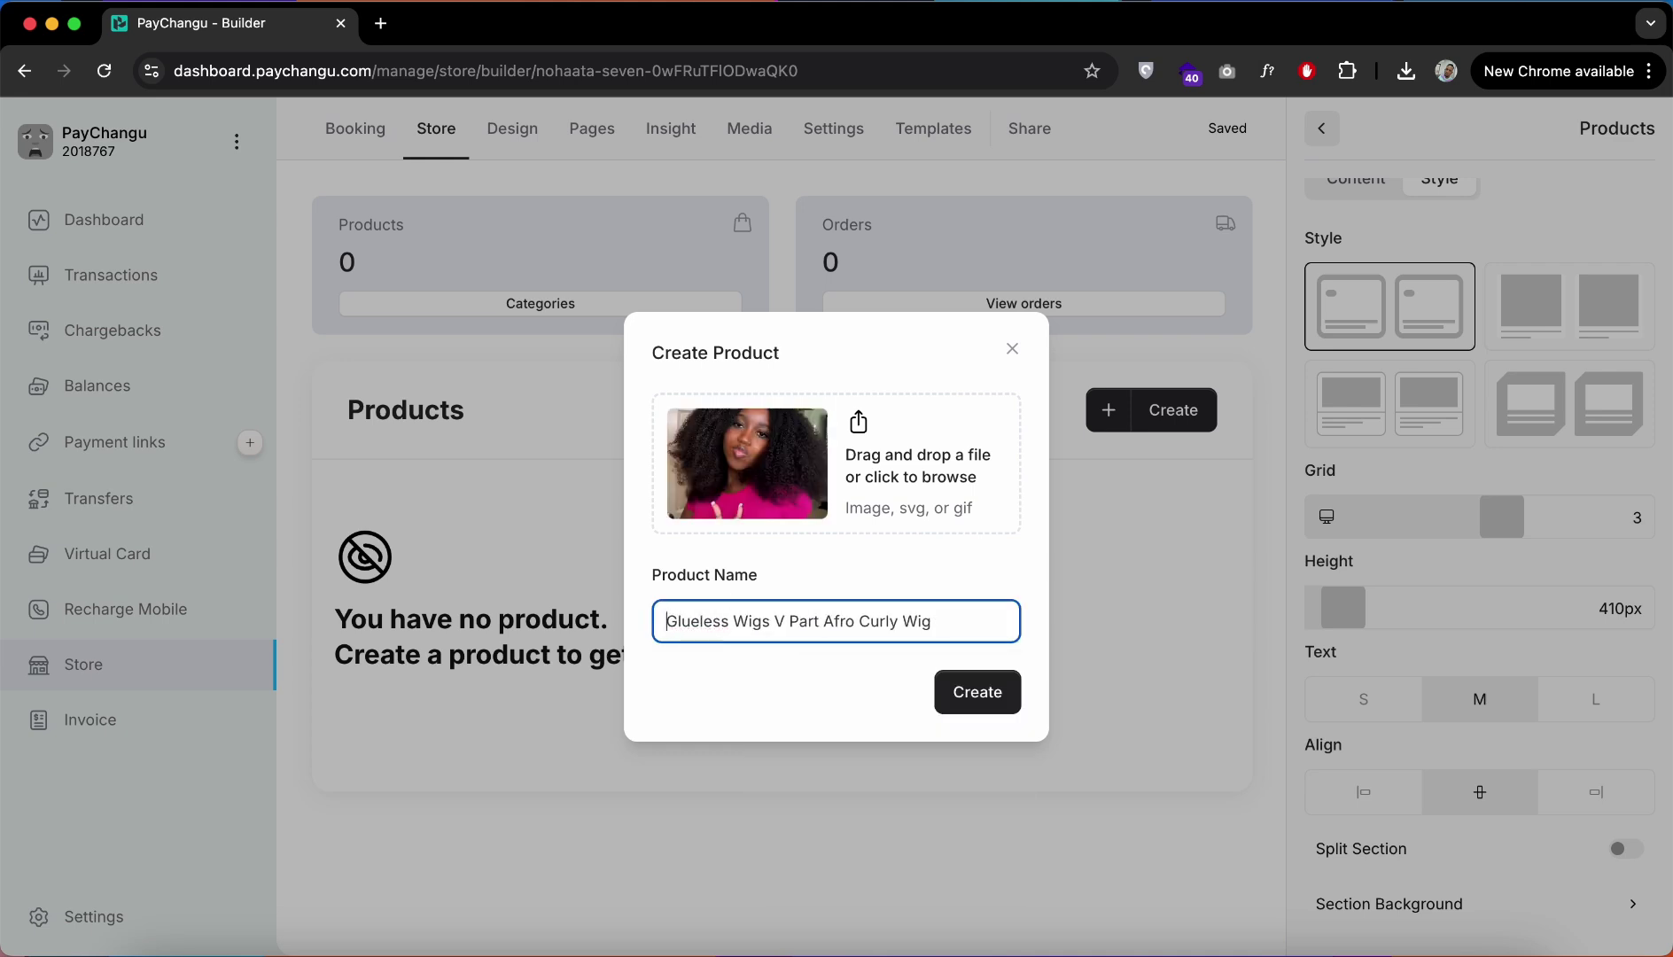
click(965, 684)
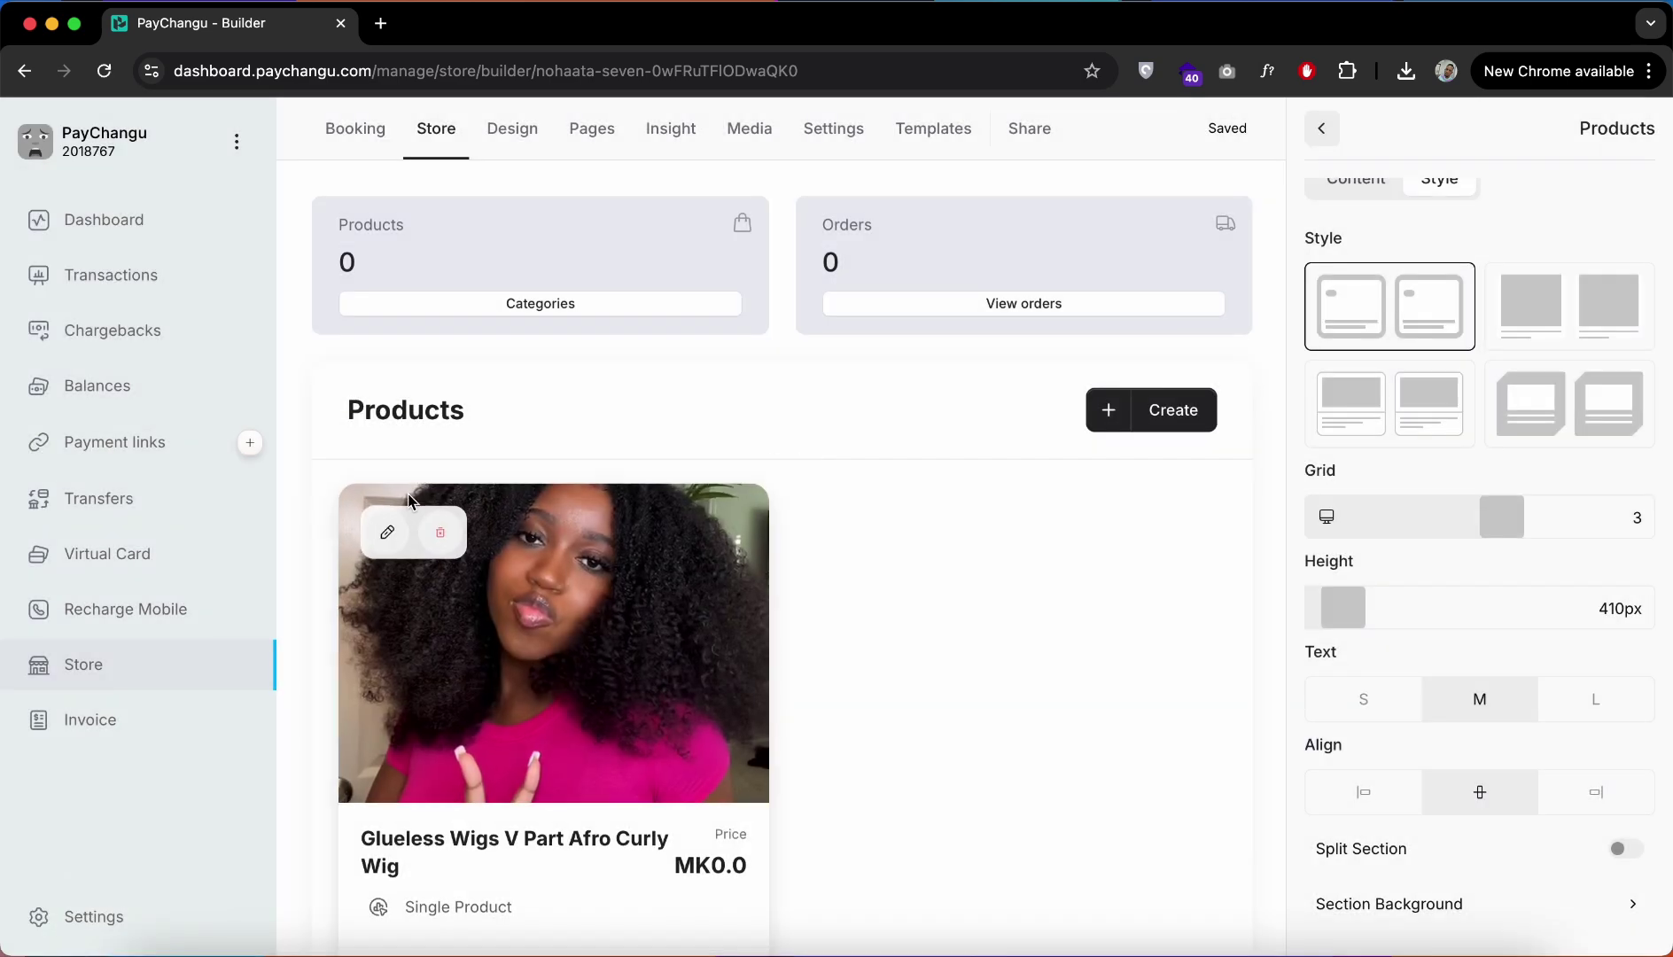
Step: Enter Price 300000 and Old Price 310000 for the Glueless Wigs product and save
click(381, 532)
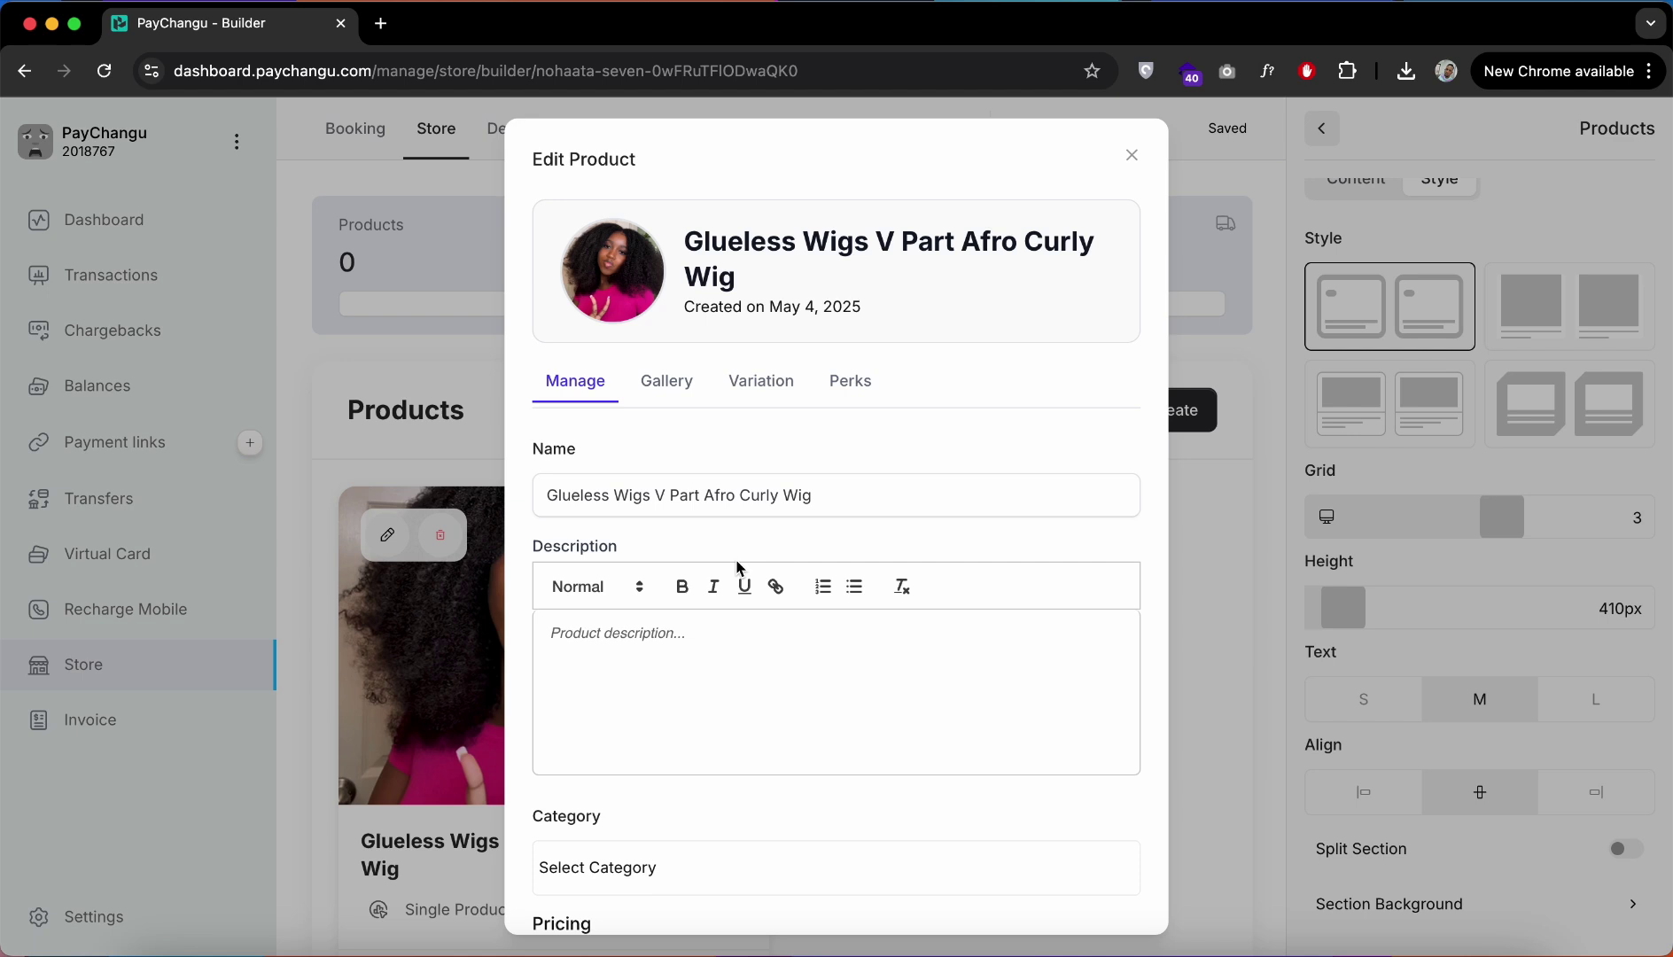
scroll(736, 559, down, 3)
scroll(644, 696, down, 3)
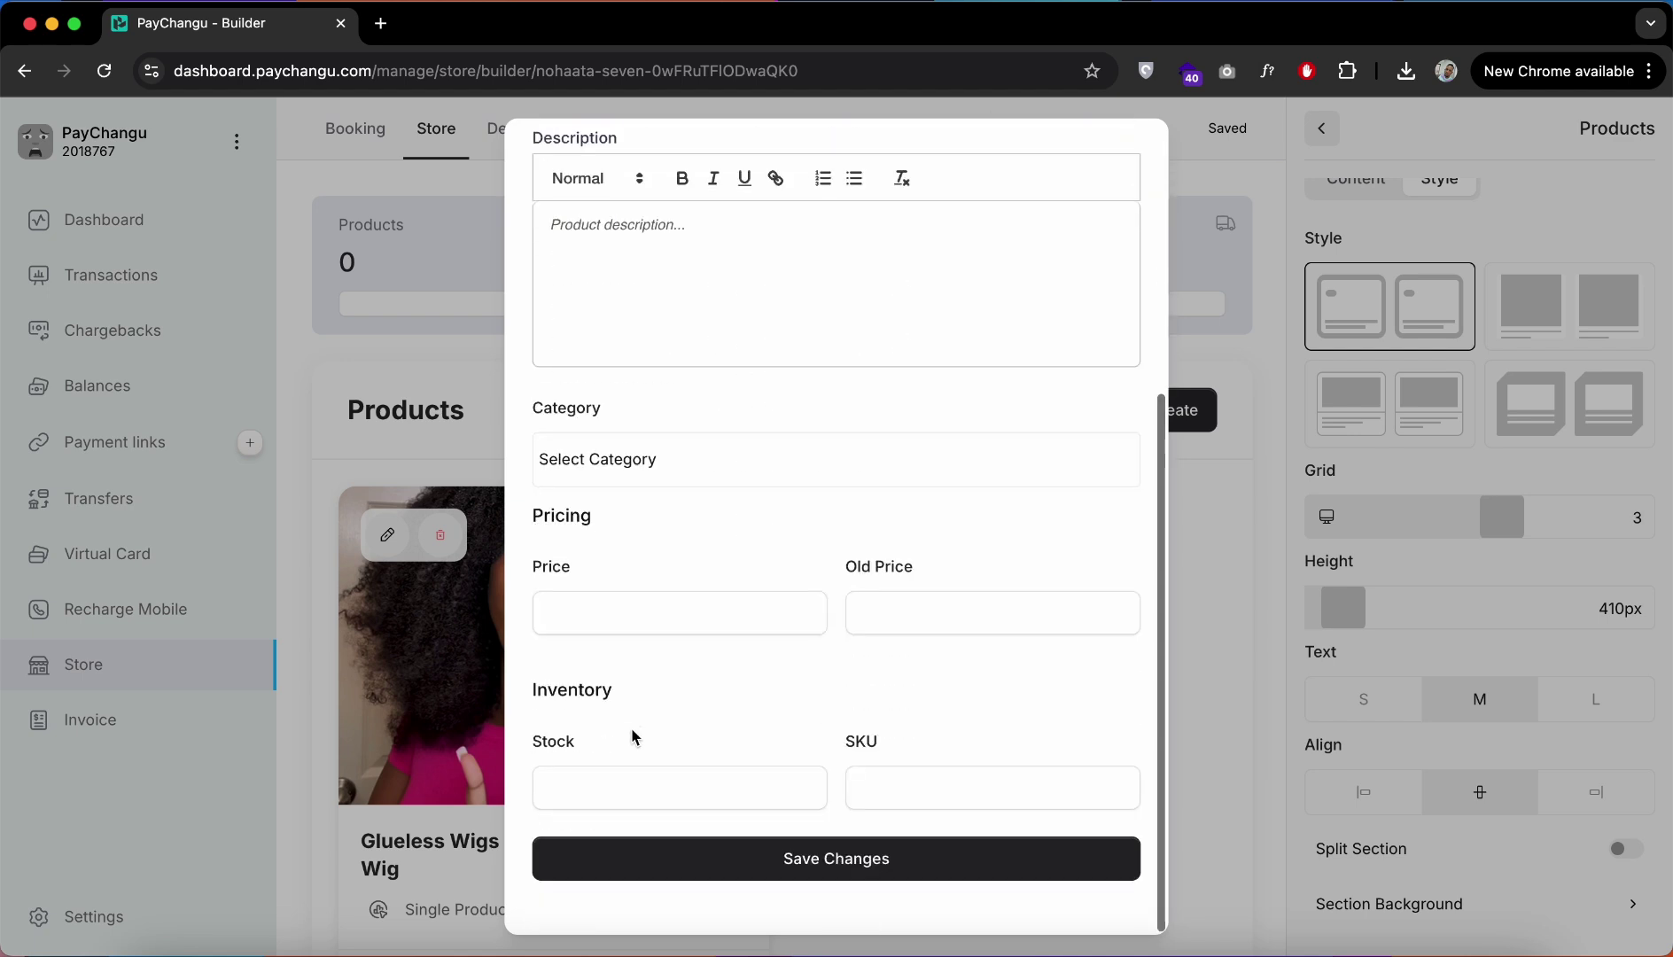
click(610, 631)
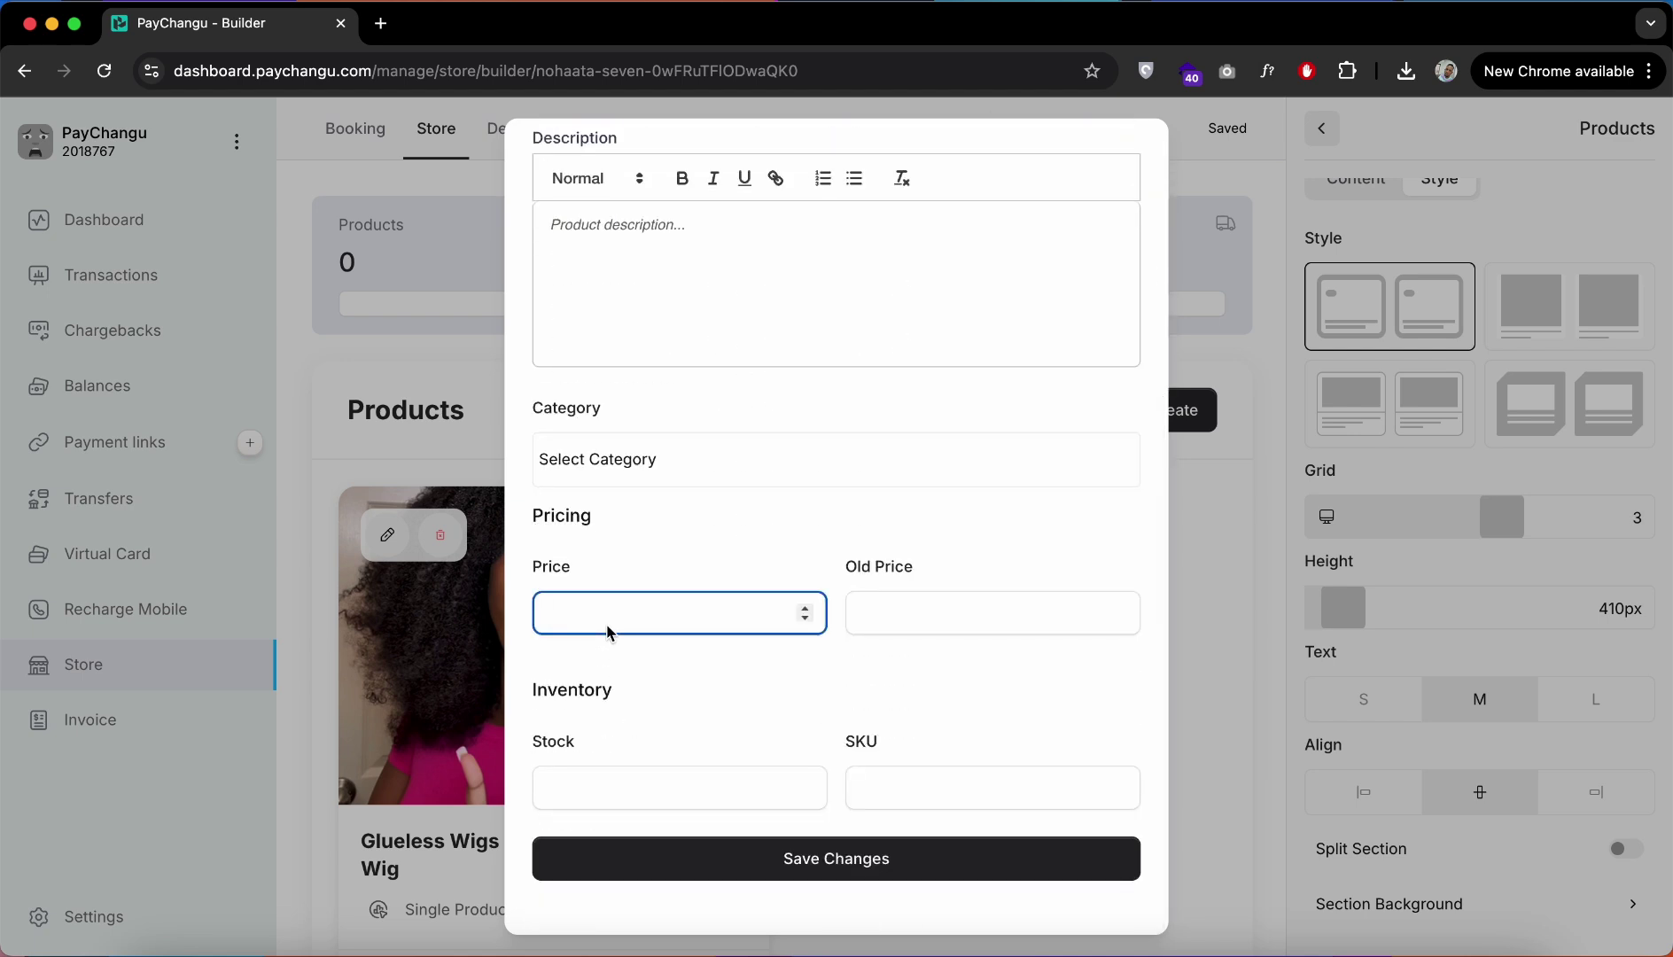
text(300000)
click(918, 613)
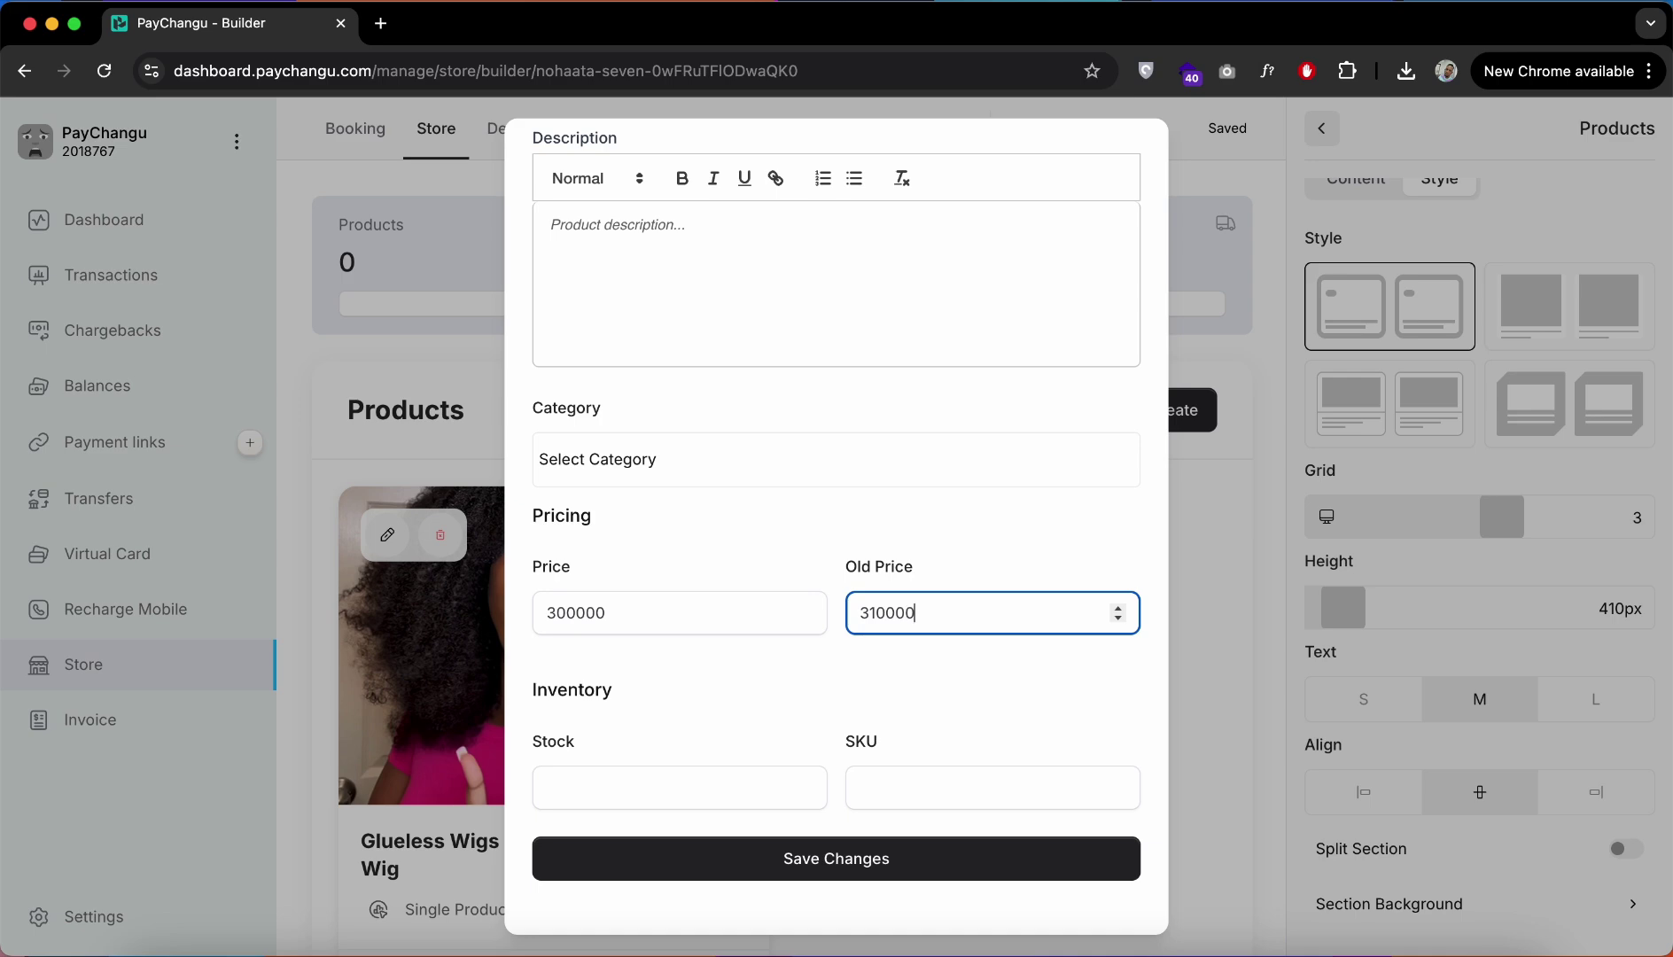
scroll(877, 661, down, 3)
scroll(855, 603, up, 10)
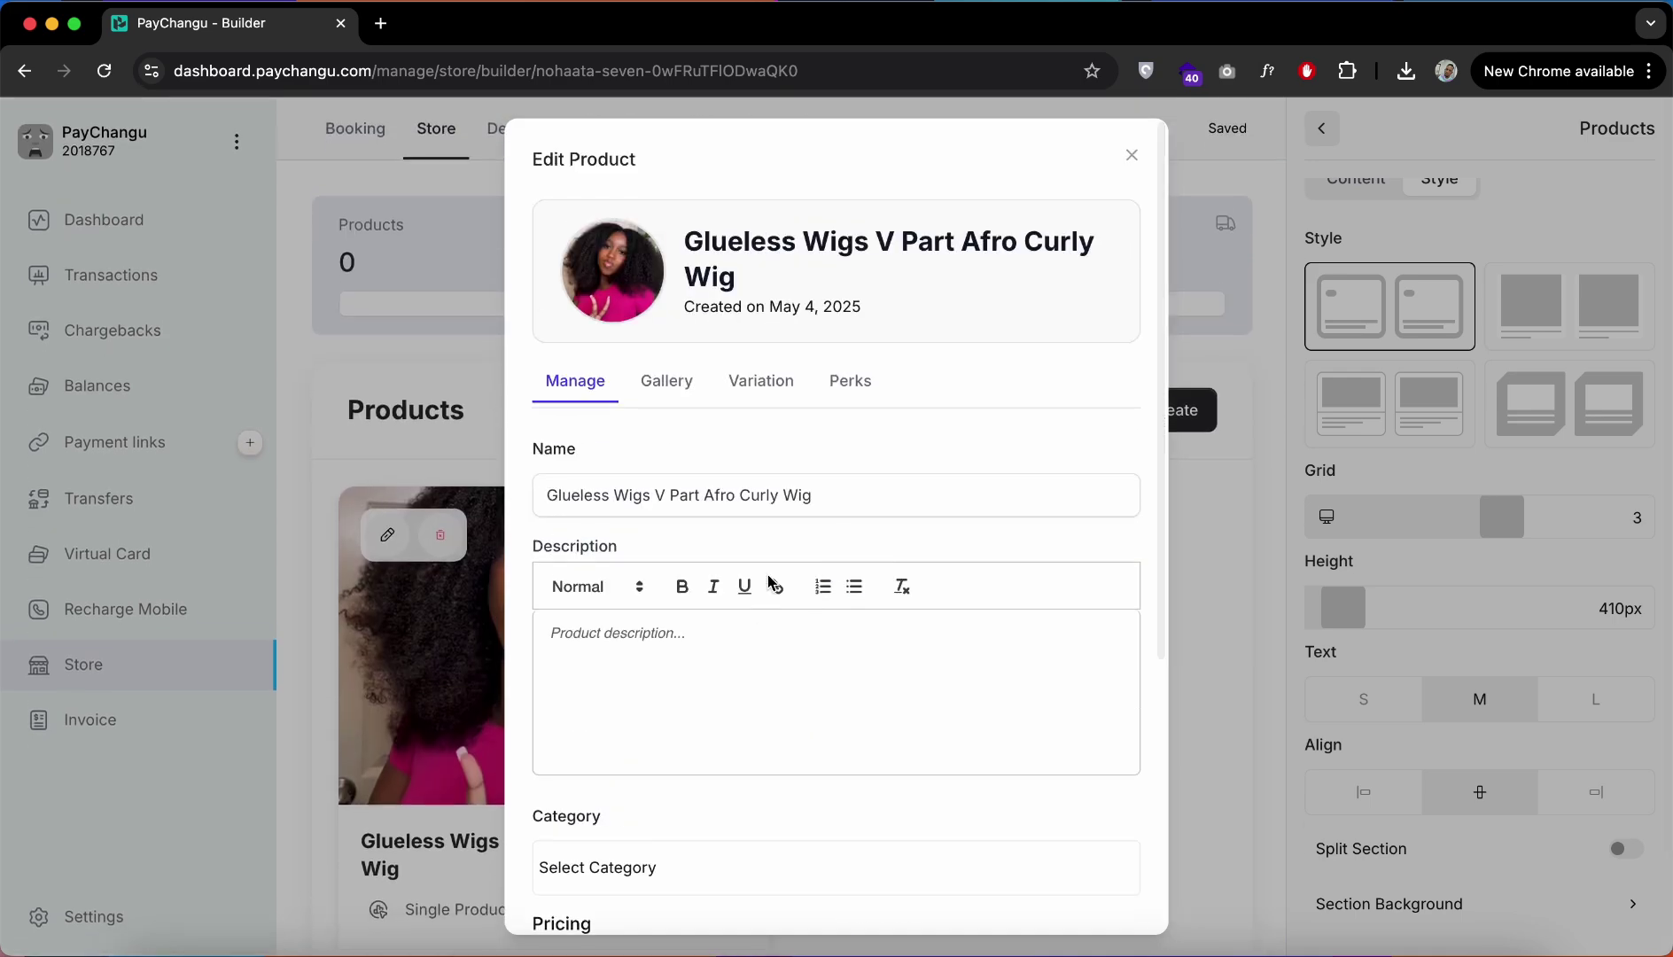
scroll(759, 710, down, 5)
click(784, 867)
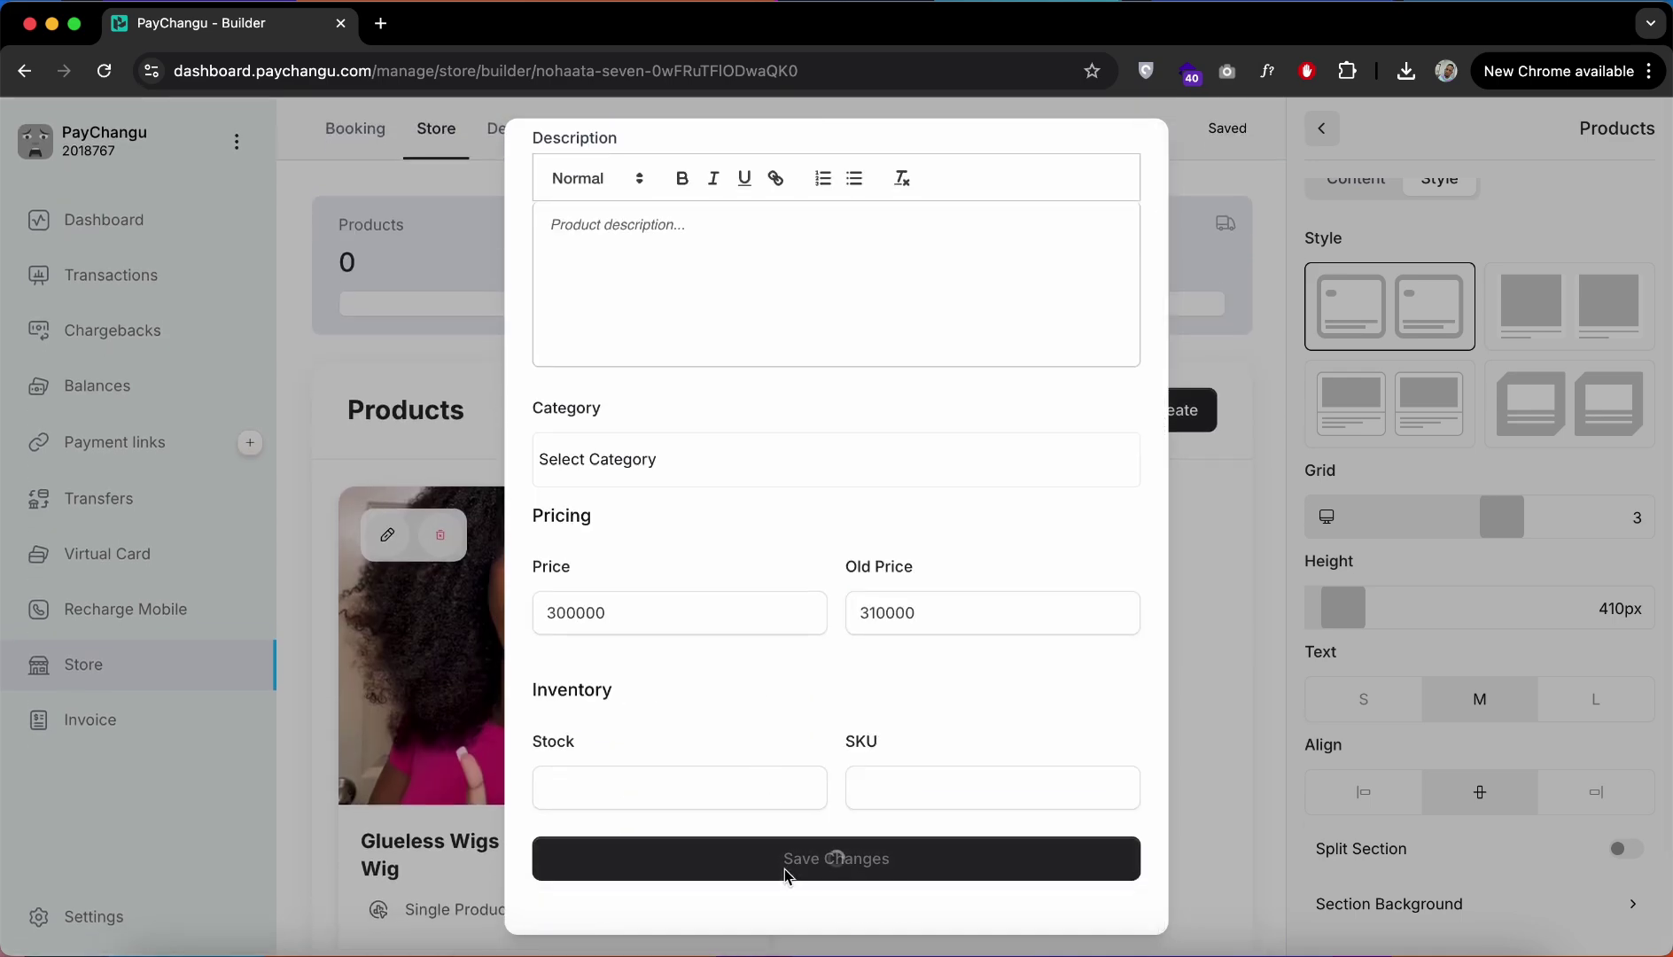
scroll(880, 683, up, 5)
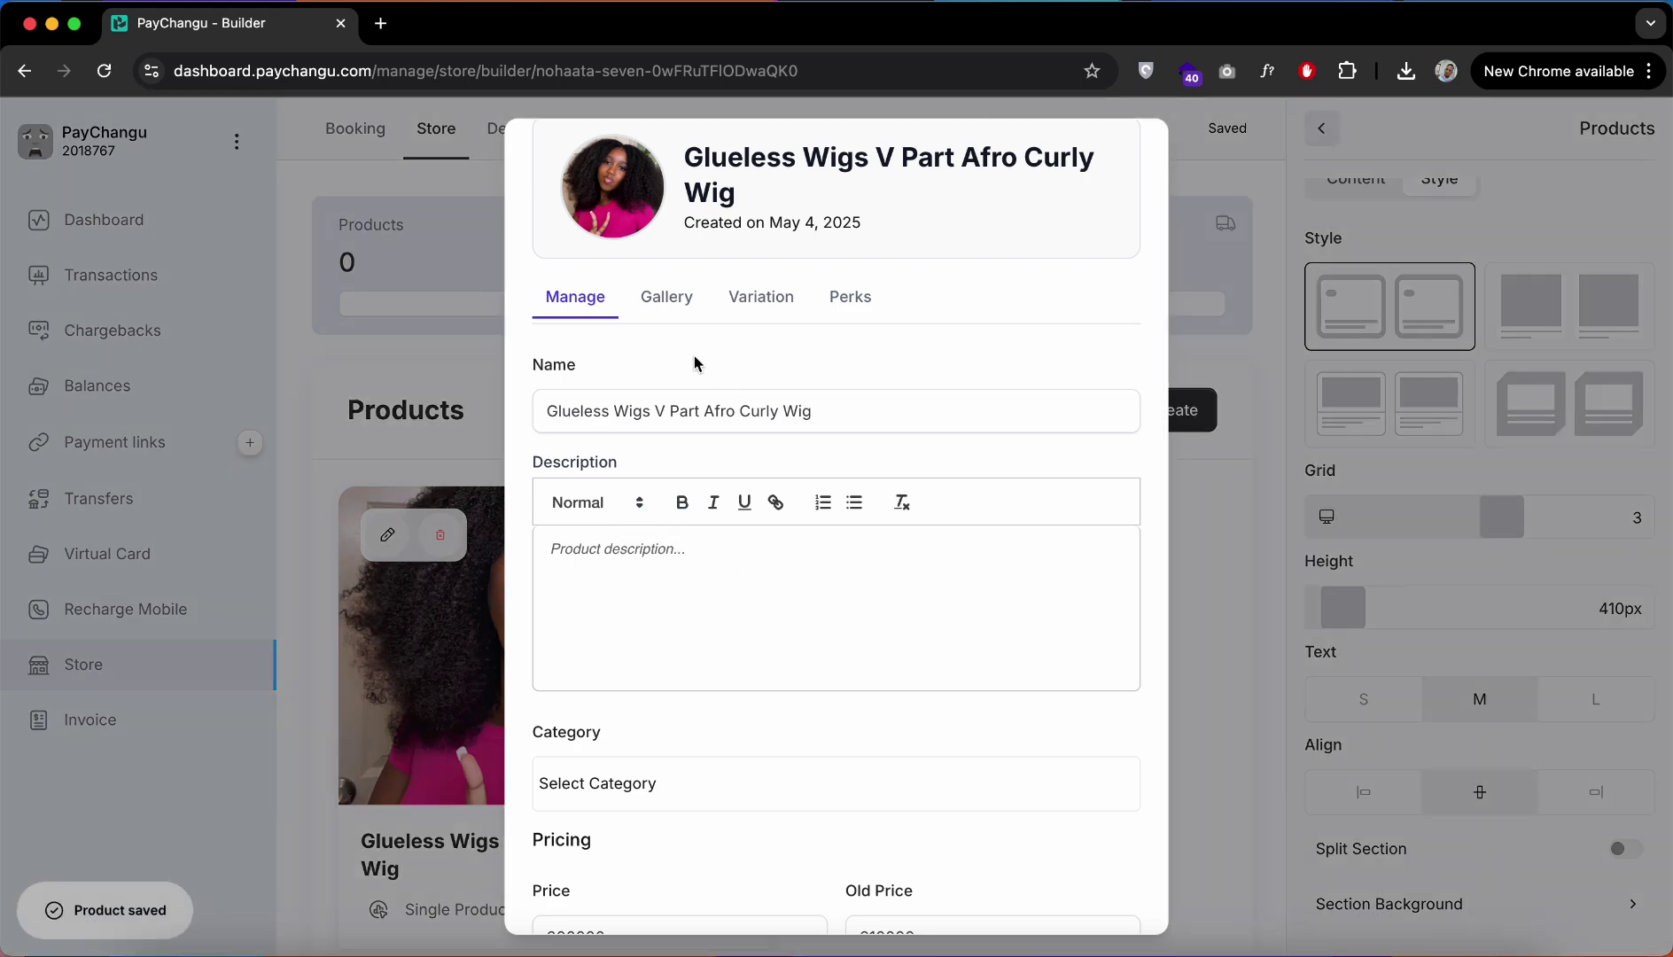
Step: Upload four wig photos to the product's Gallery and save the changes
click(678, 300)
click(793, 627)
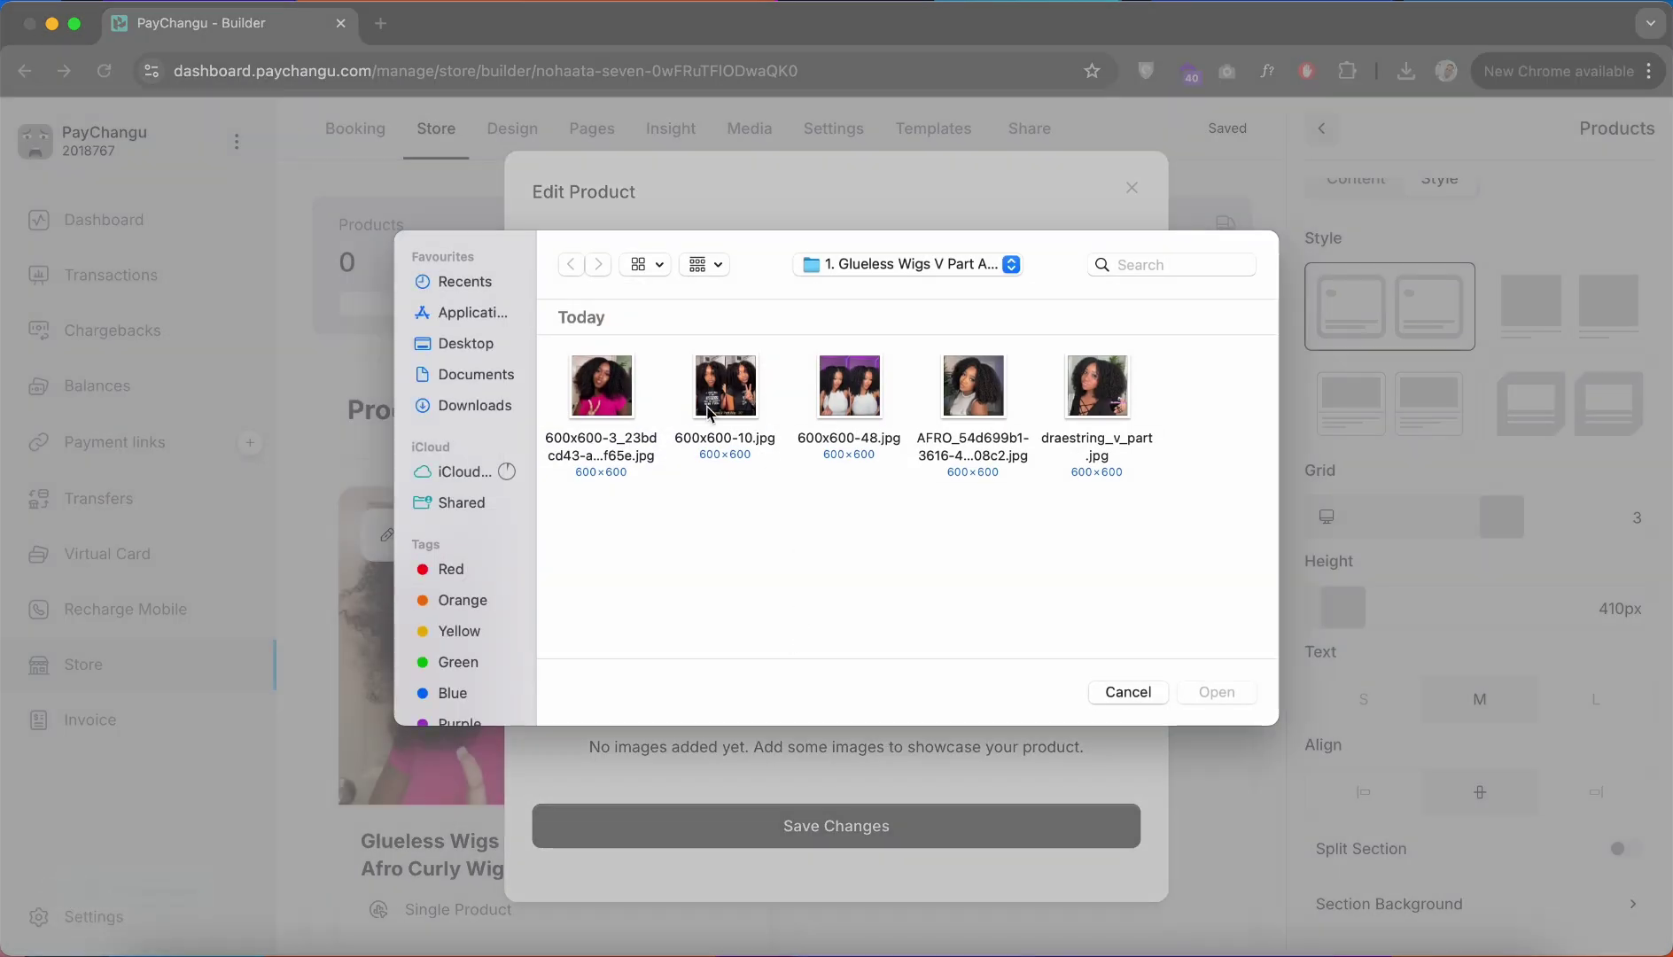
drag(1157, 376, 724, 378)
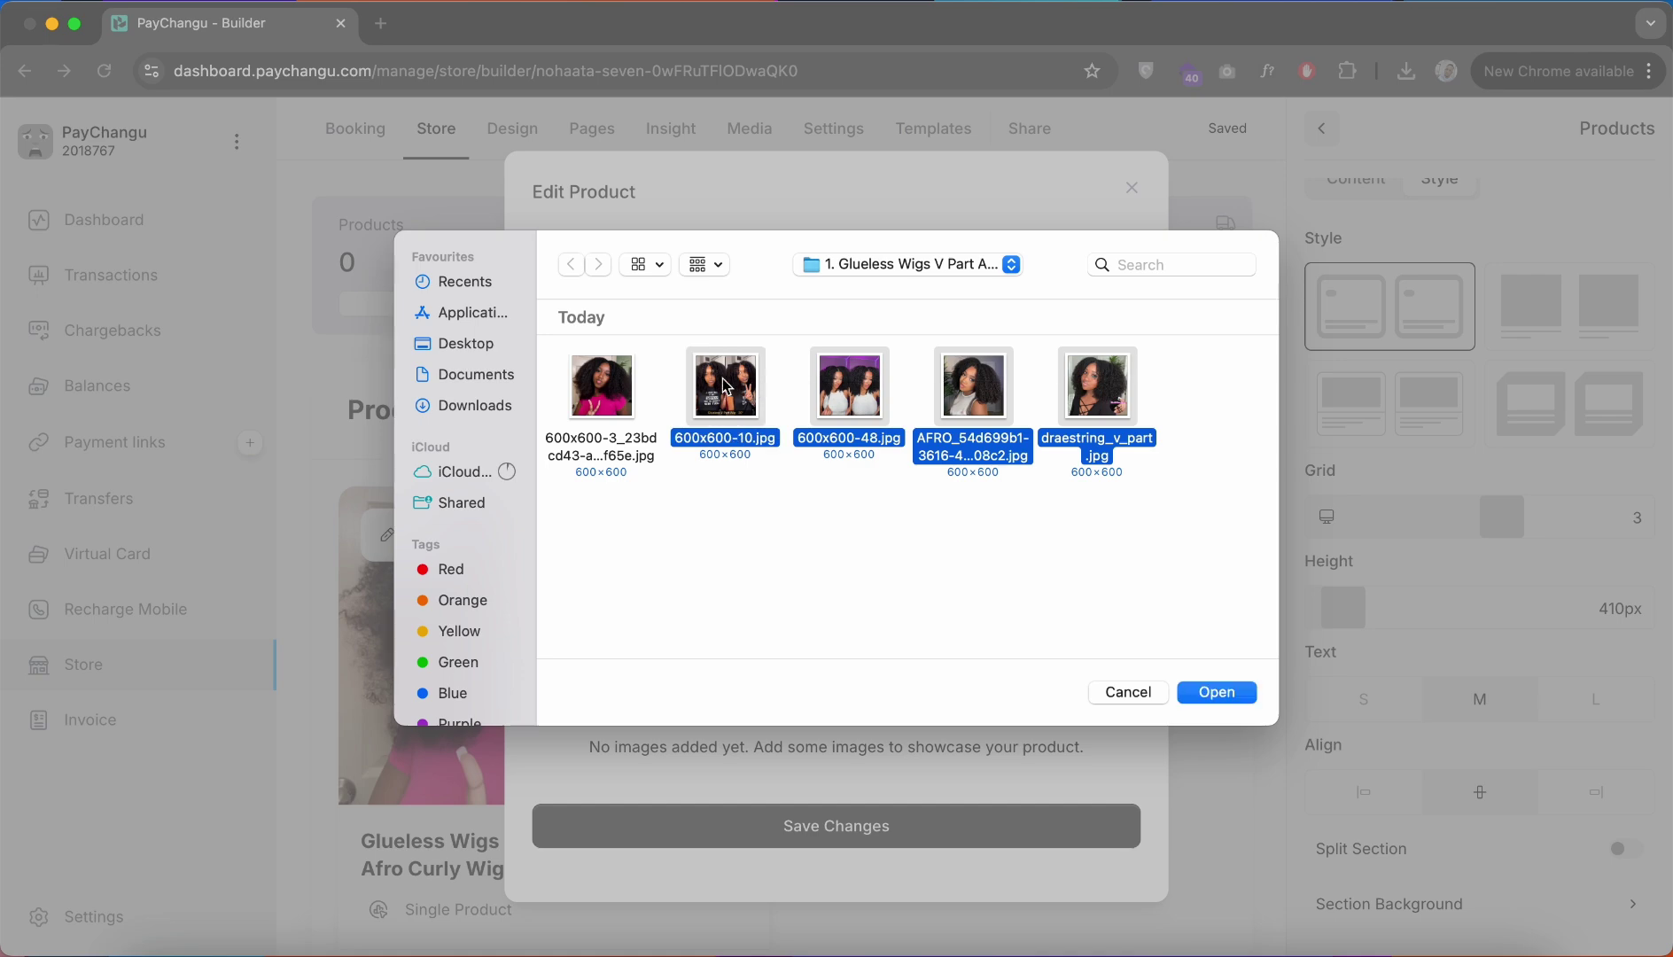
click(1217, 692)
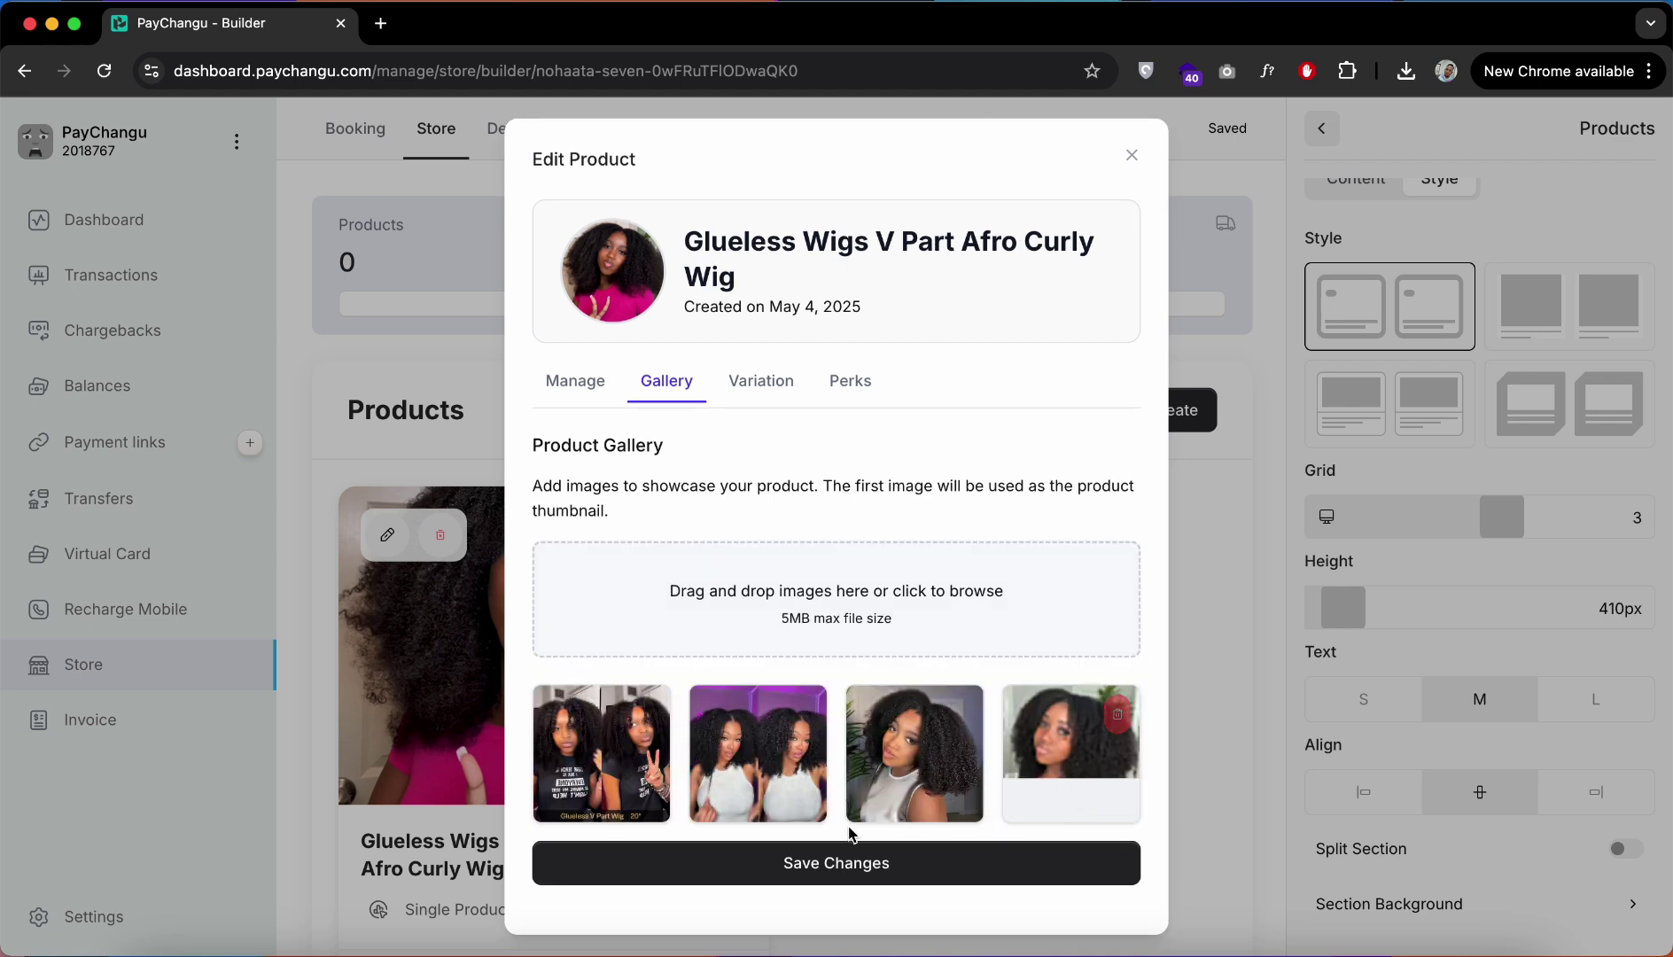
click(844, 857)
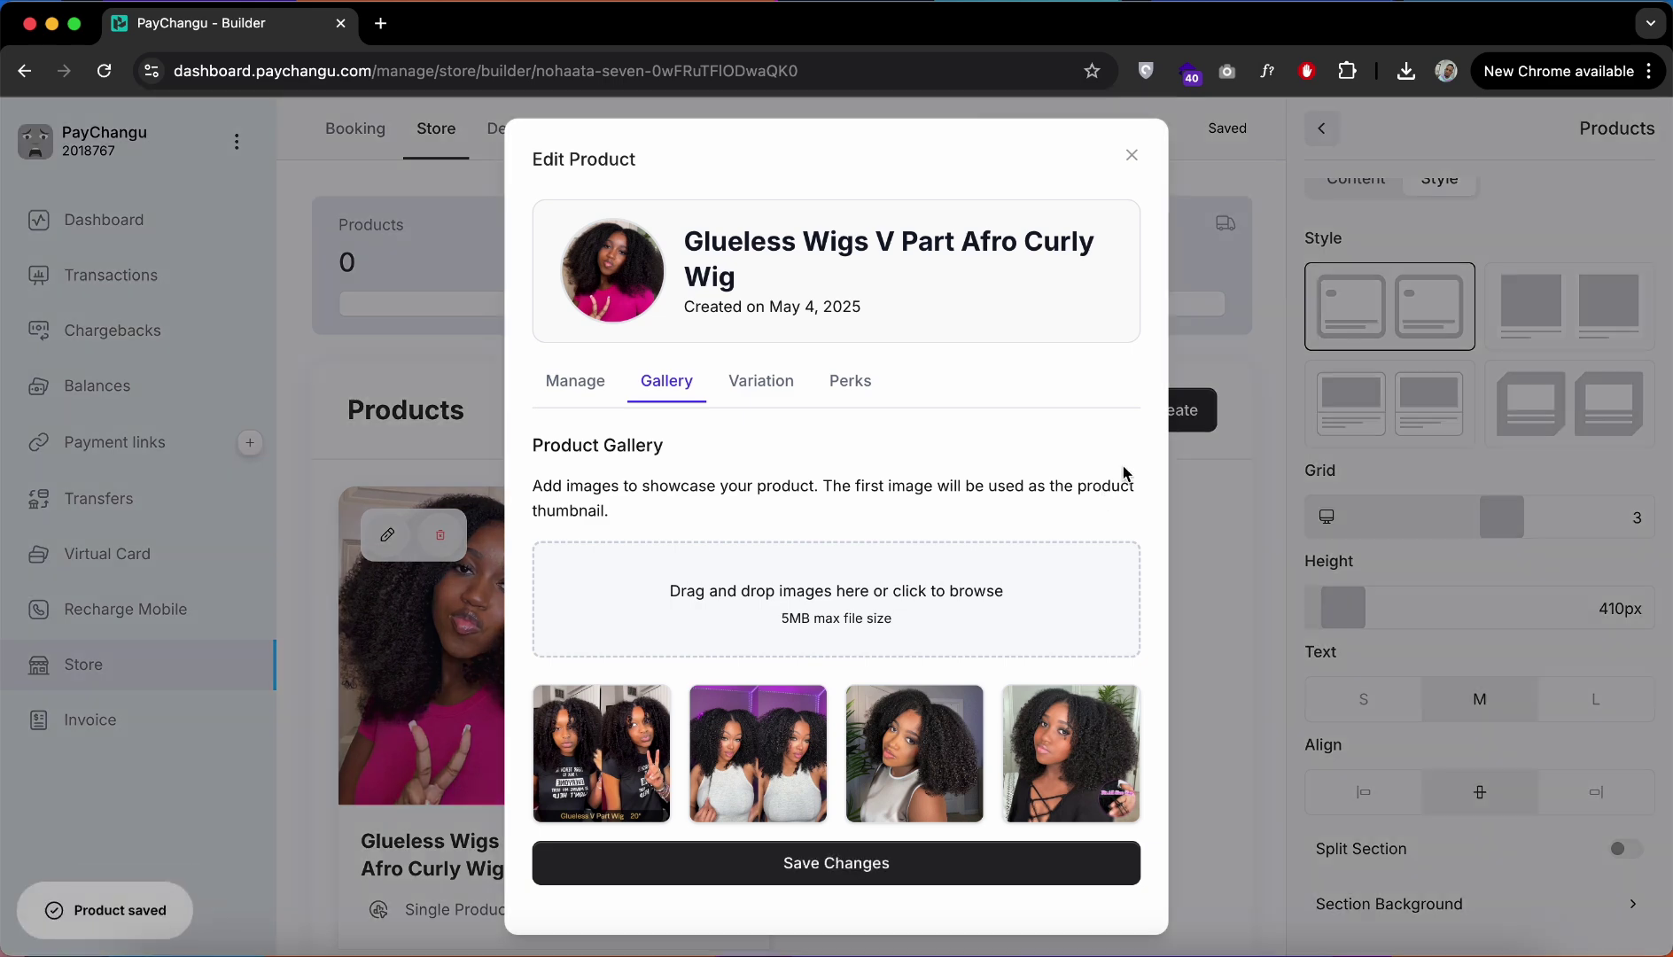
Step: Review the product's Perks and main details, then close the Edit Product dialog
click(865, 384)
scroll(869, 612, down, 3)
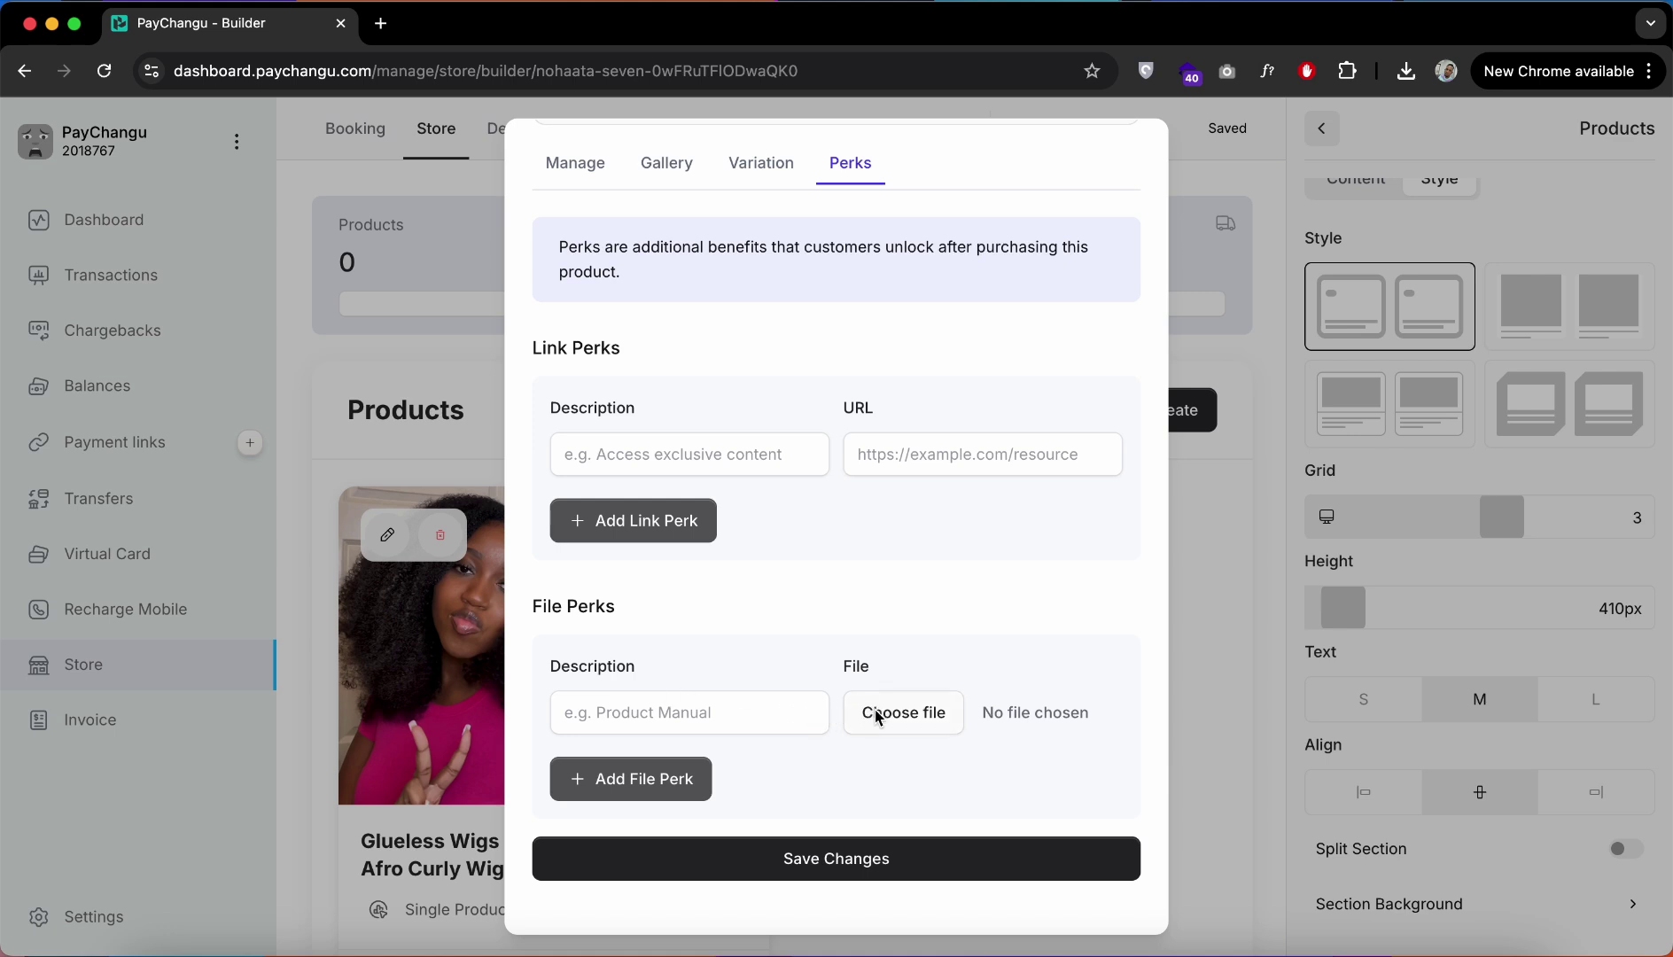
scroll(675, 679, up, 3)
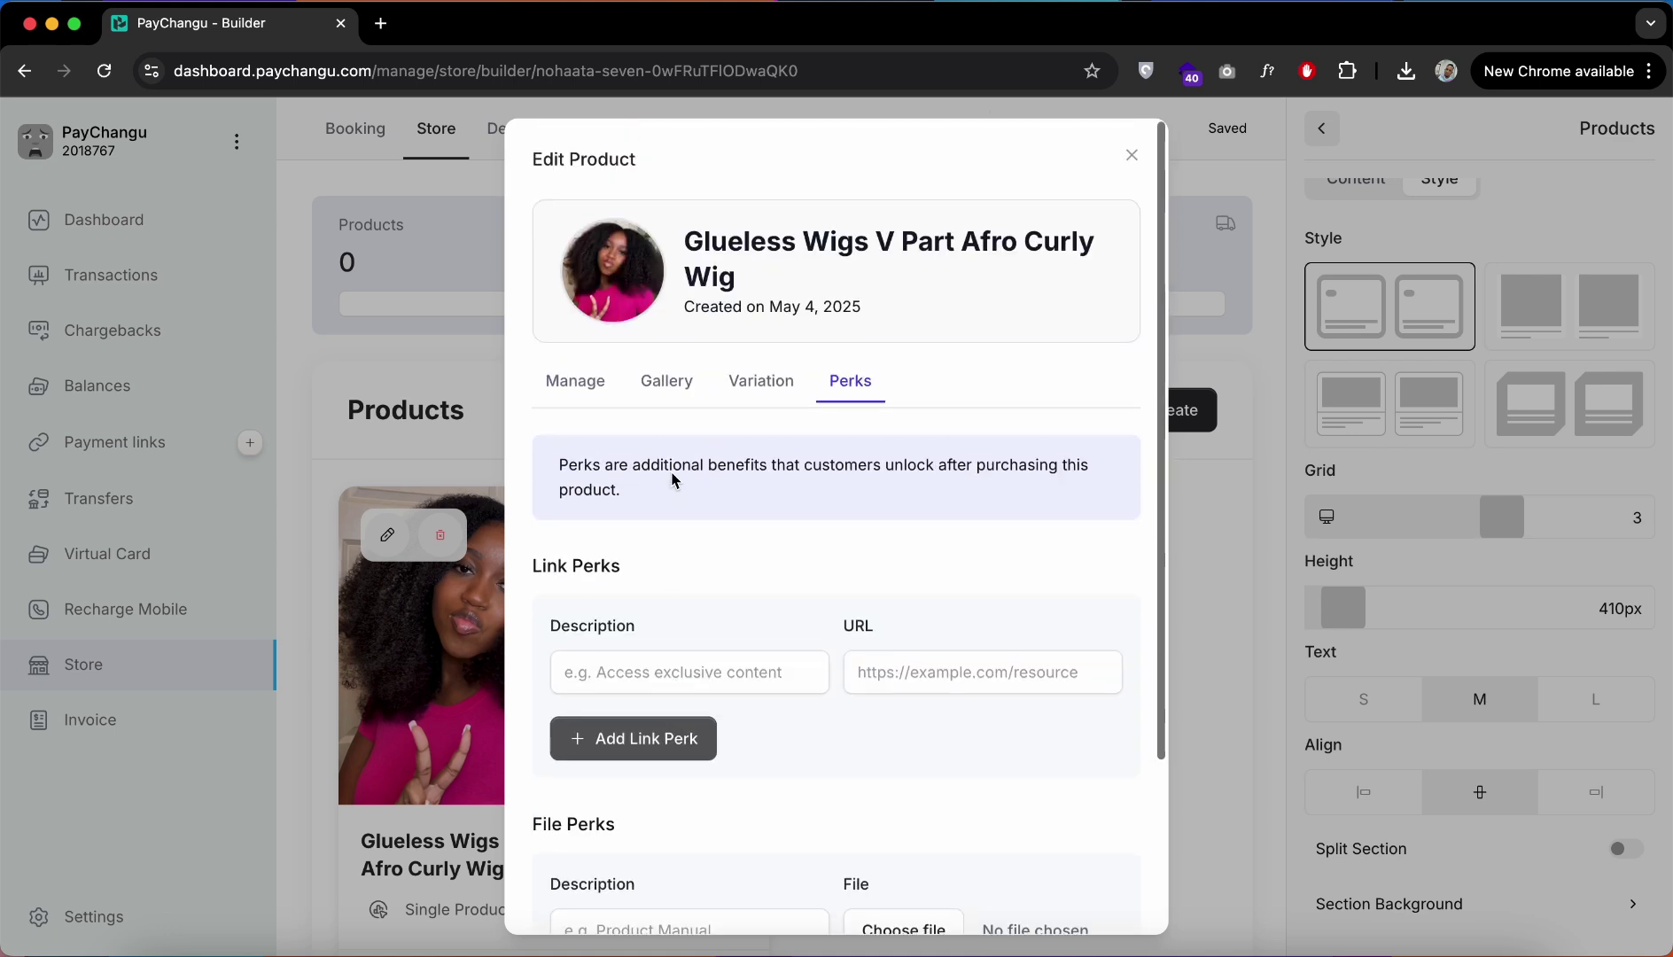
click(583, 381)
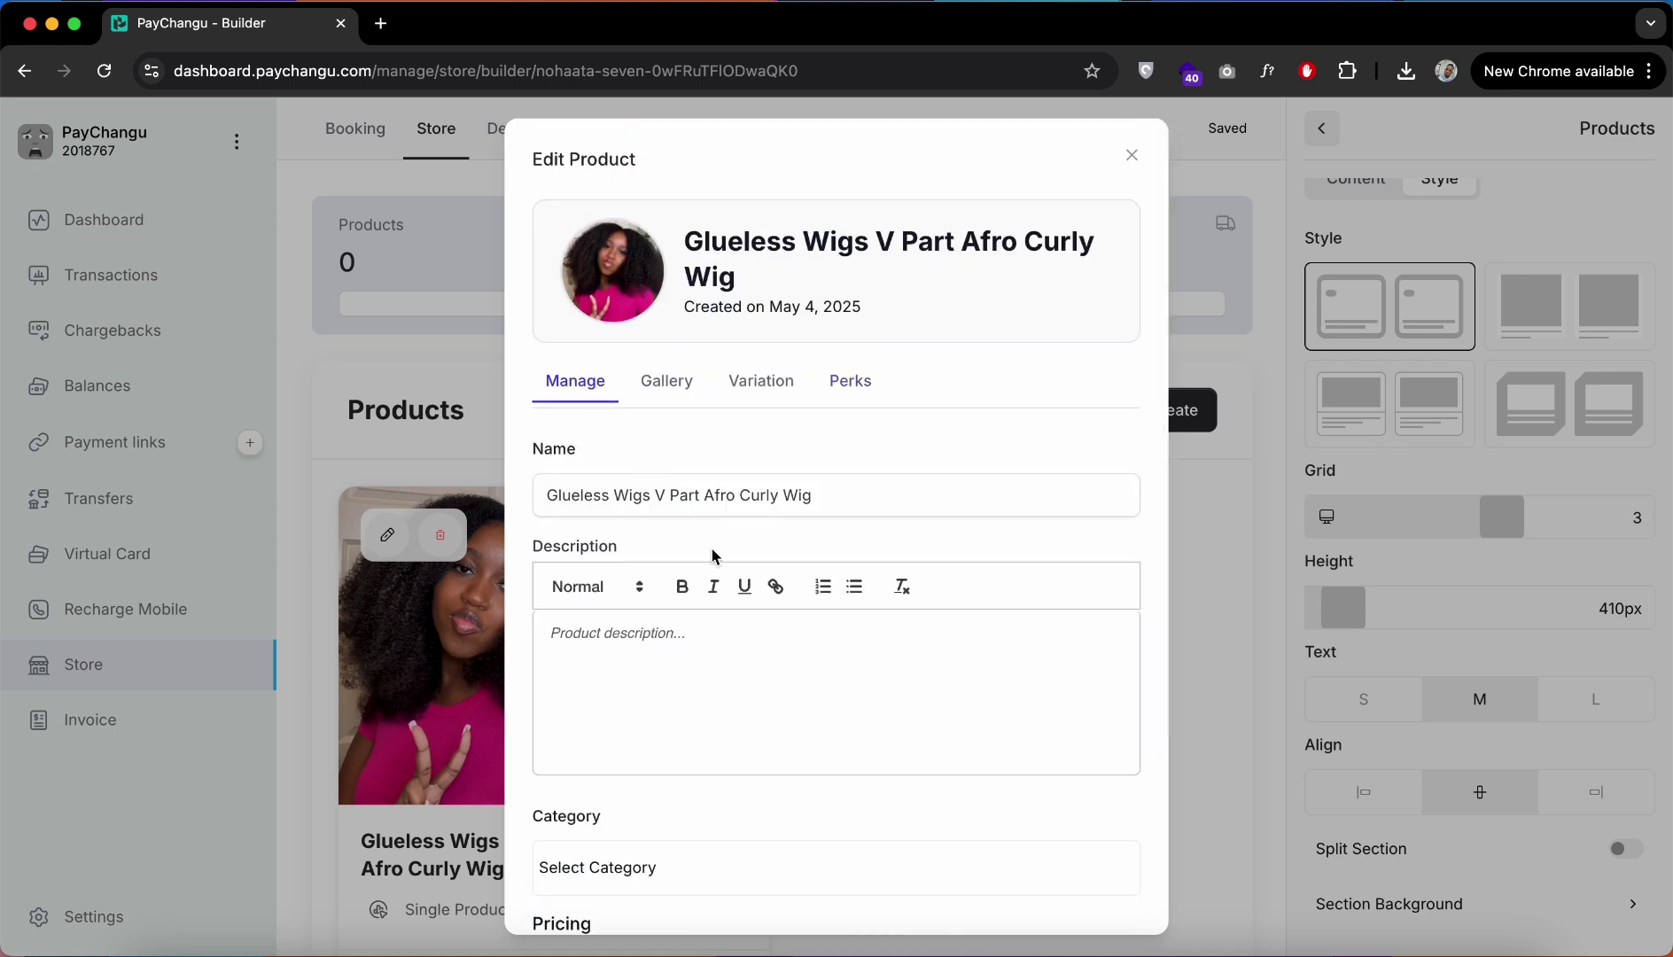
scroll(706, 656, down, 4)
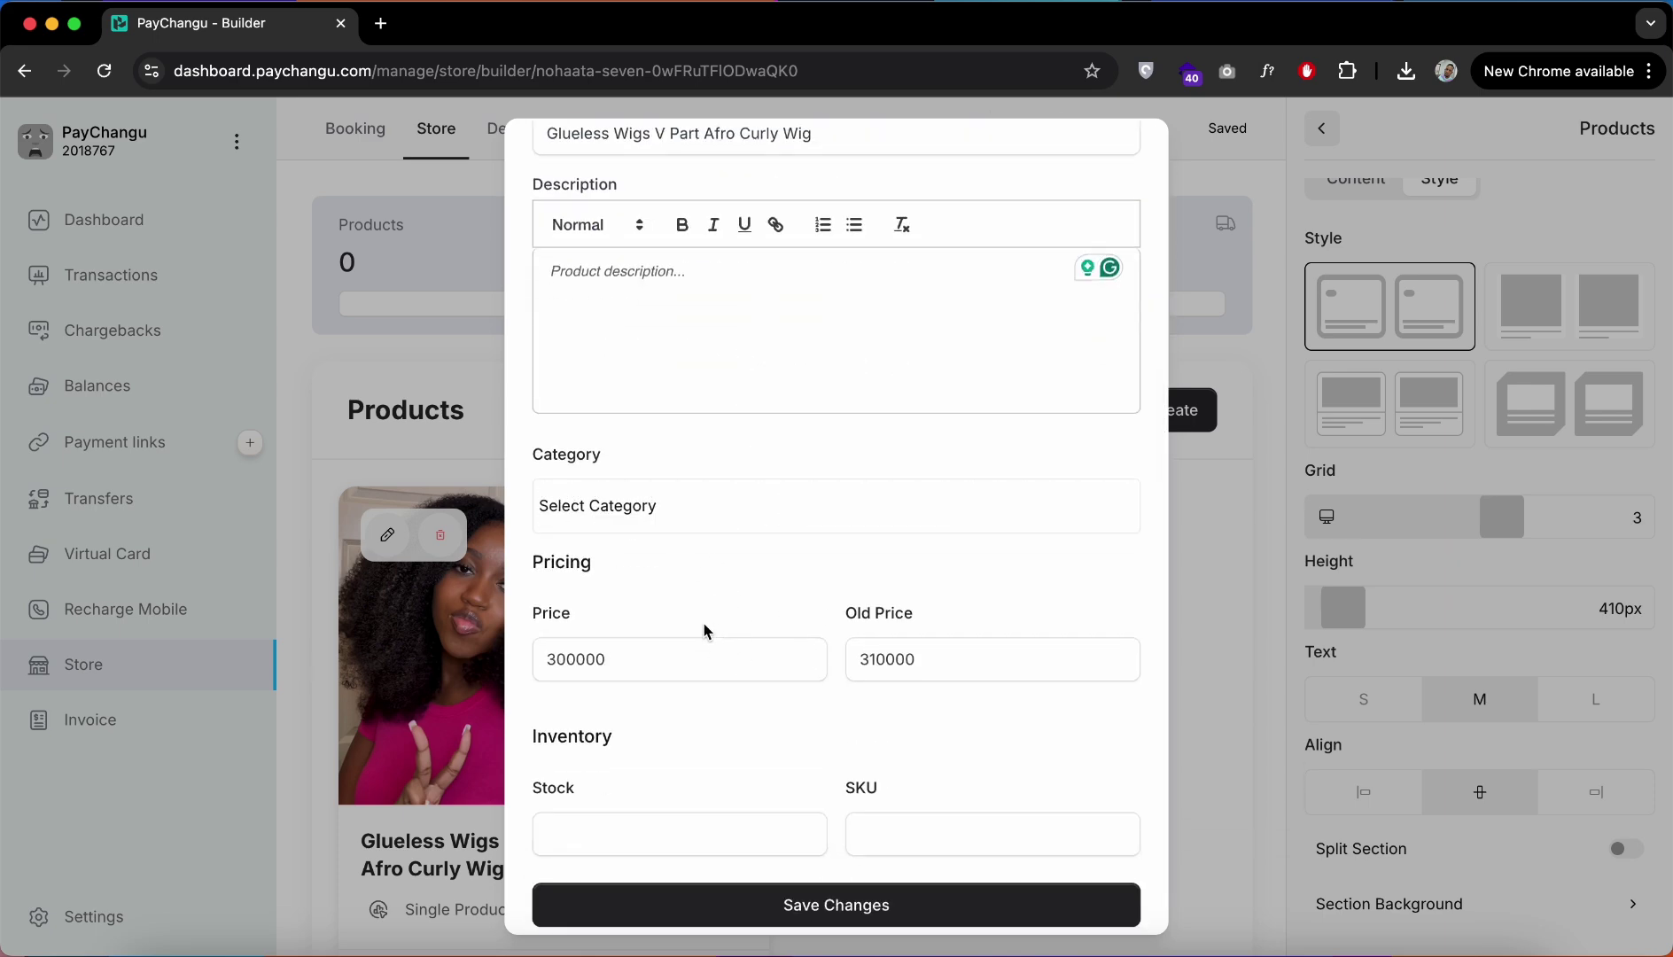
scroll(881, 470, up, 4)
click(1131, 158)
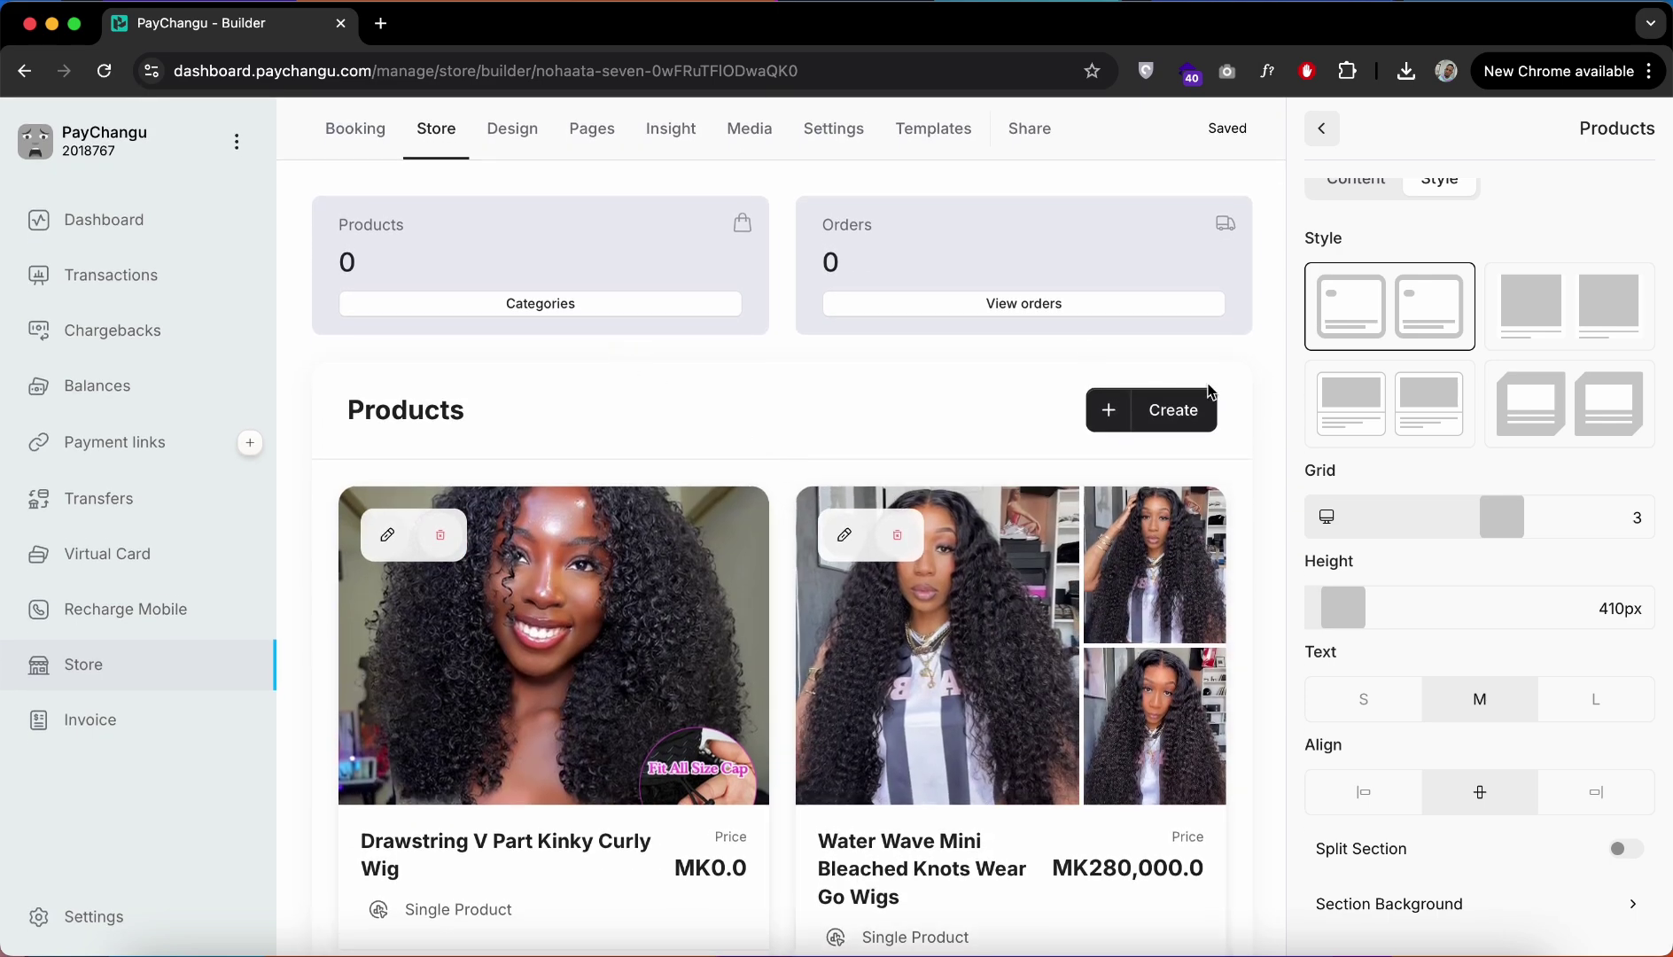
Step: Create a new product category named 'Wigs'
click(553, 310)
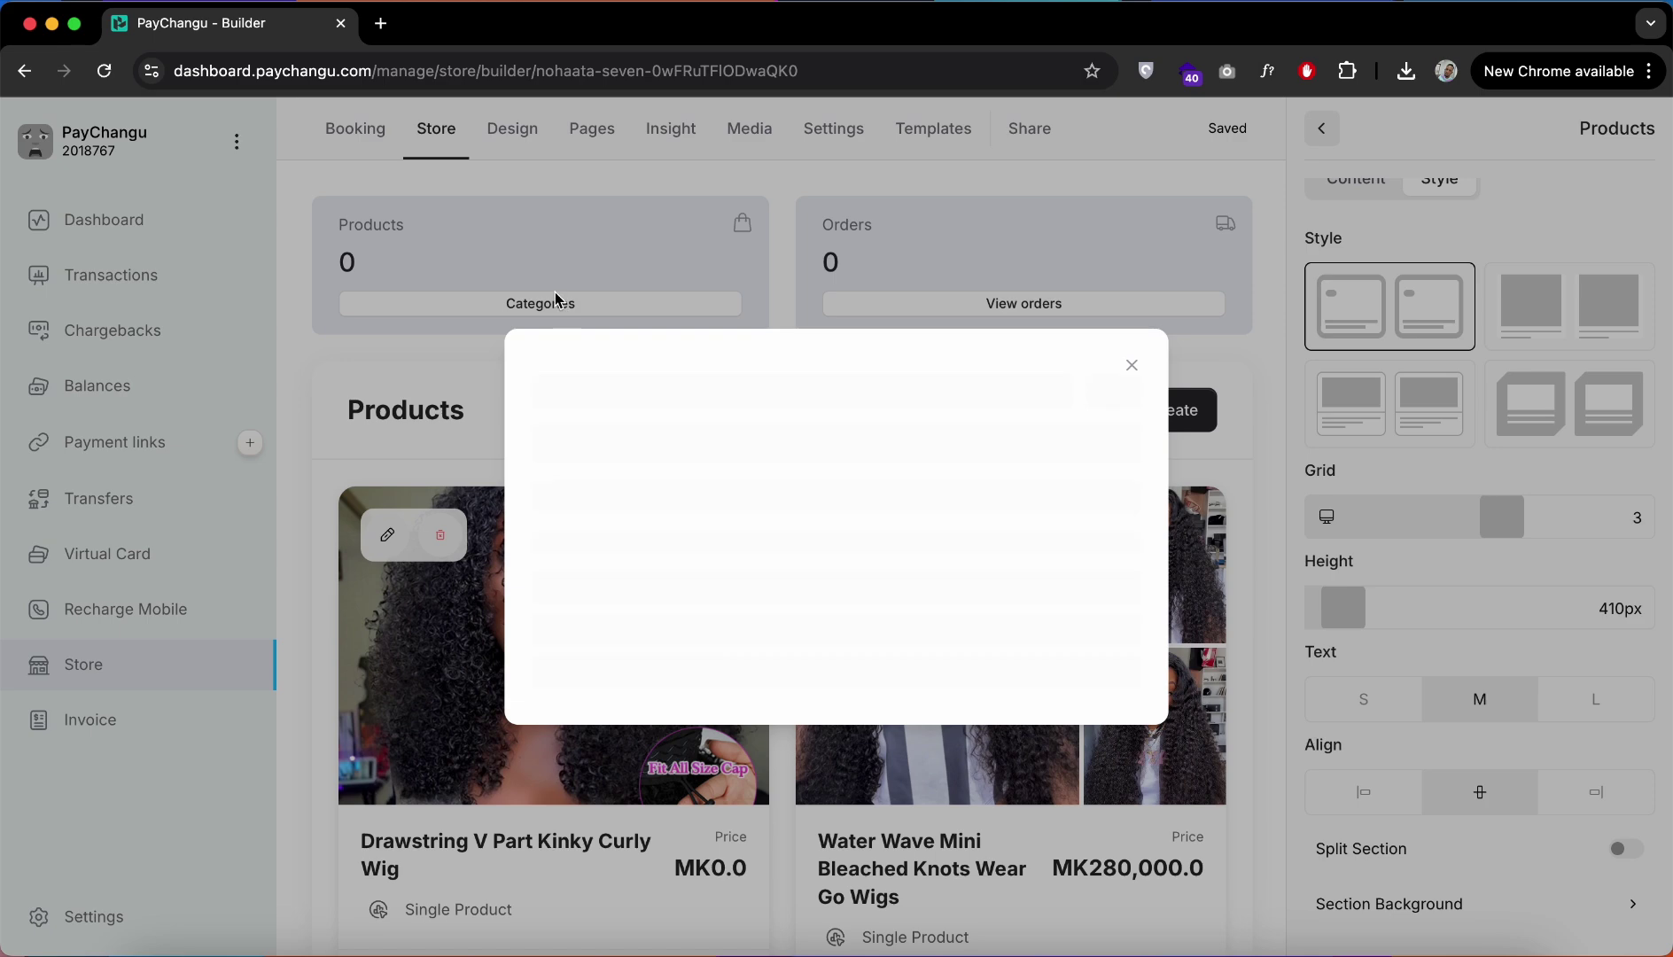
click(733, 418)
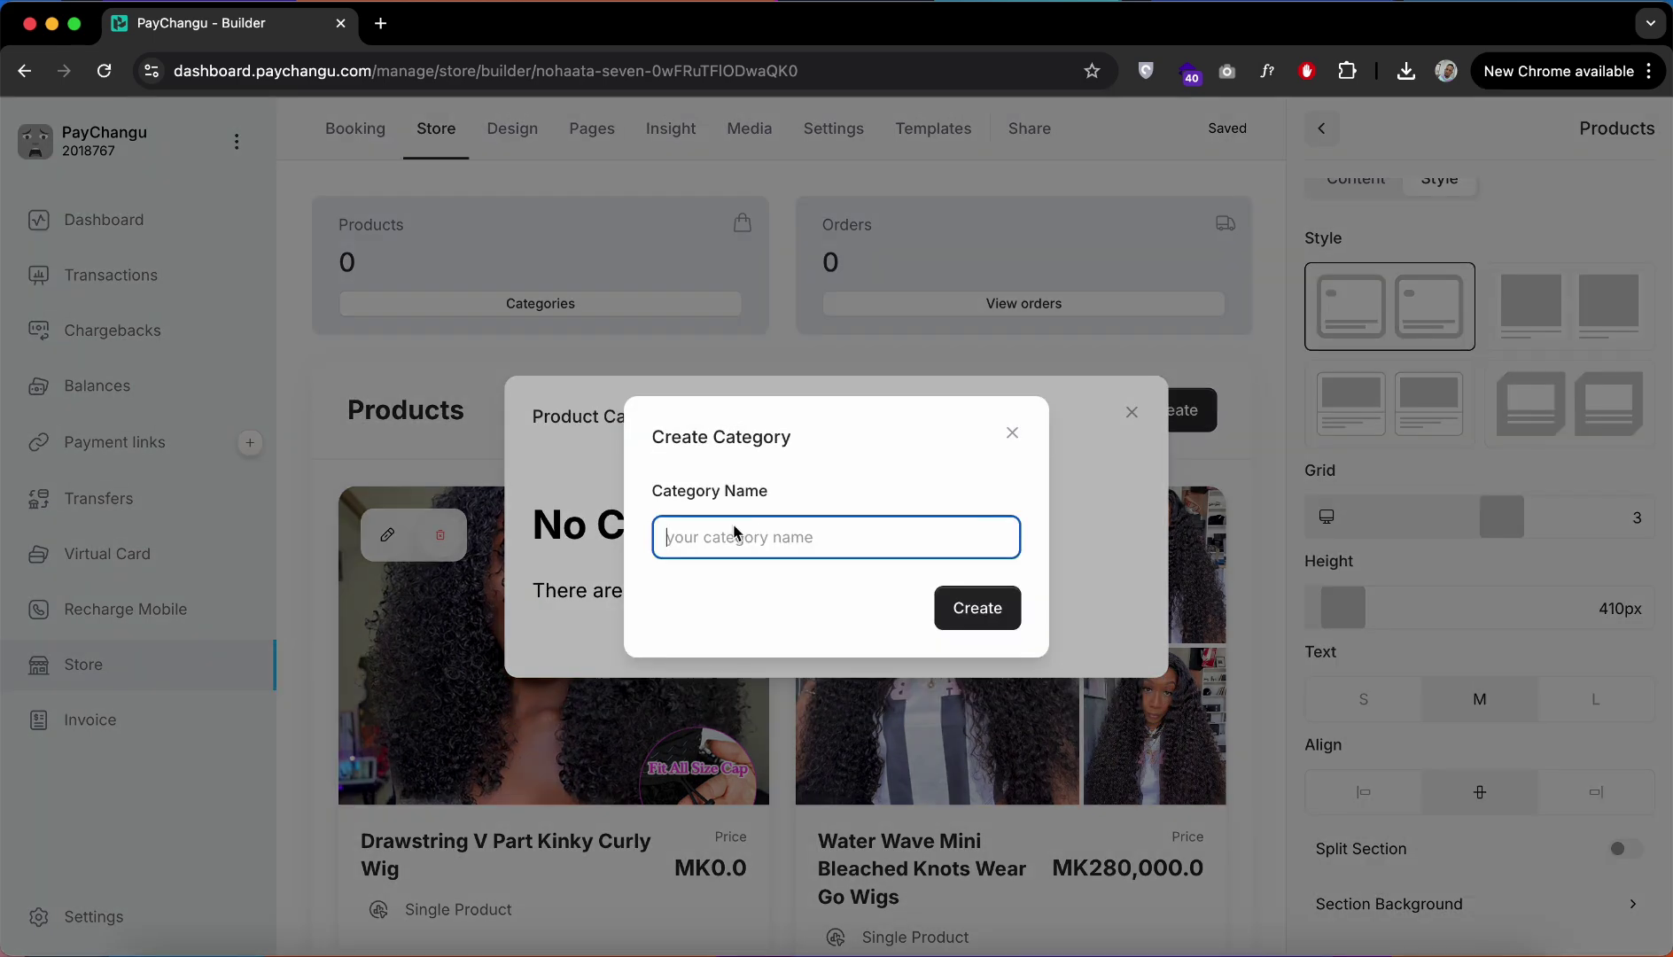
text(W)
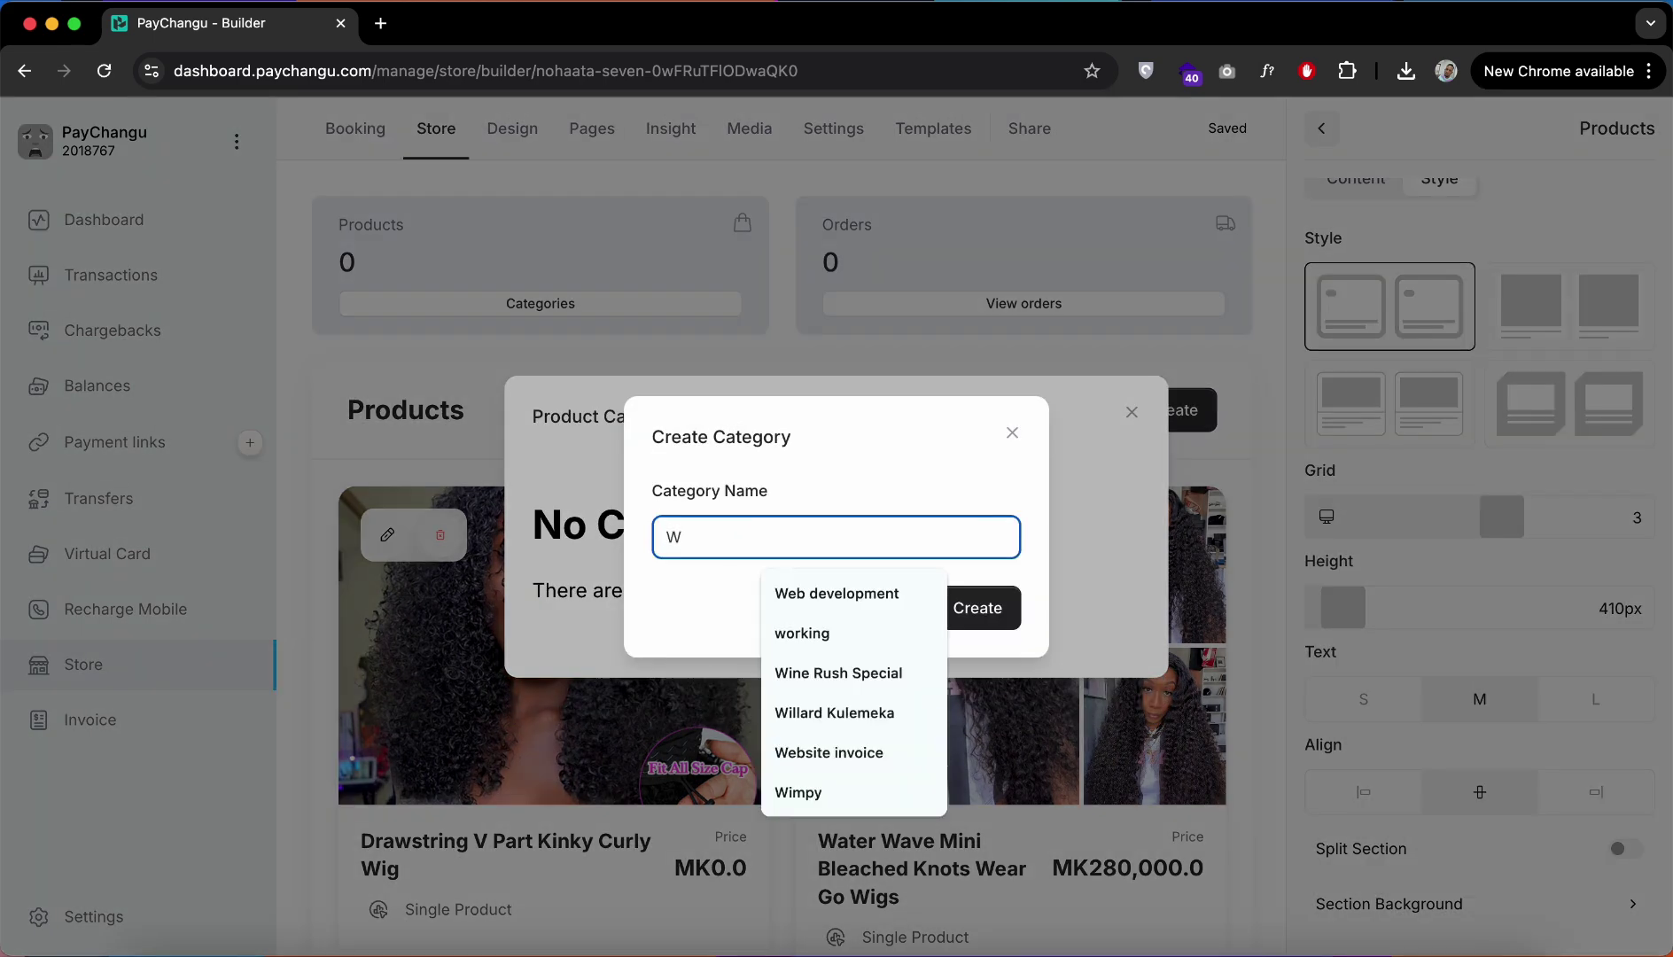
text(igs)
click(991, 605)
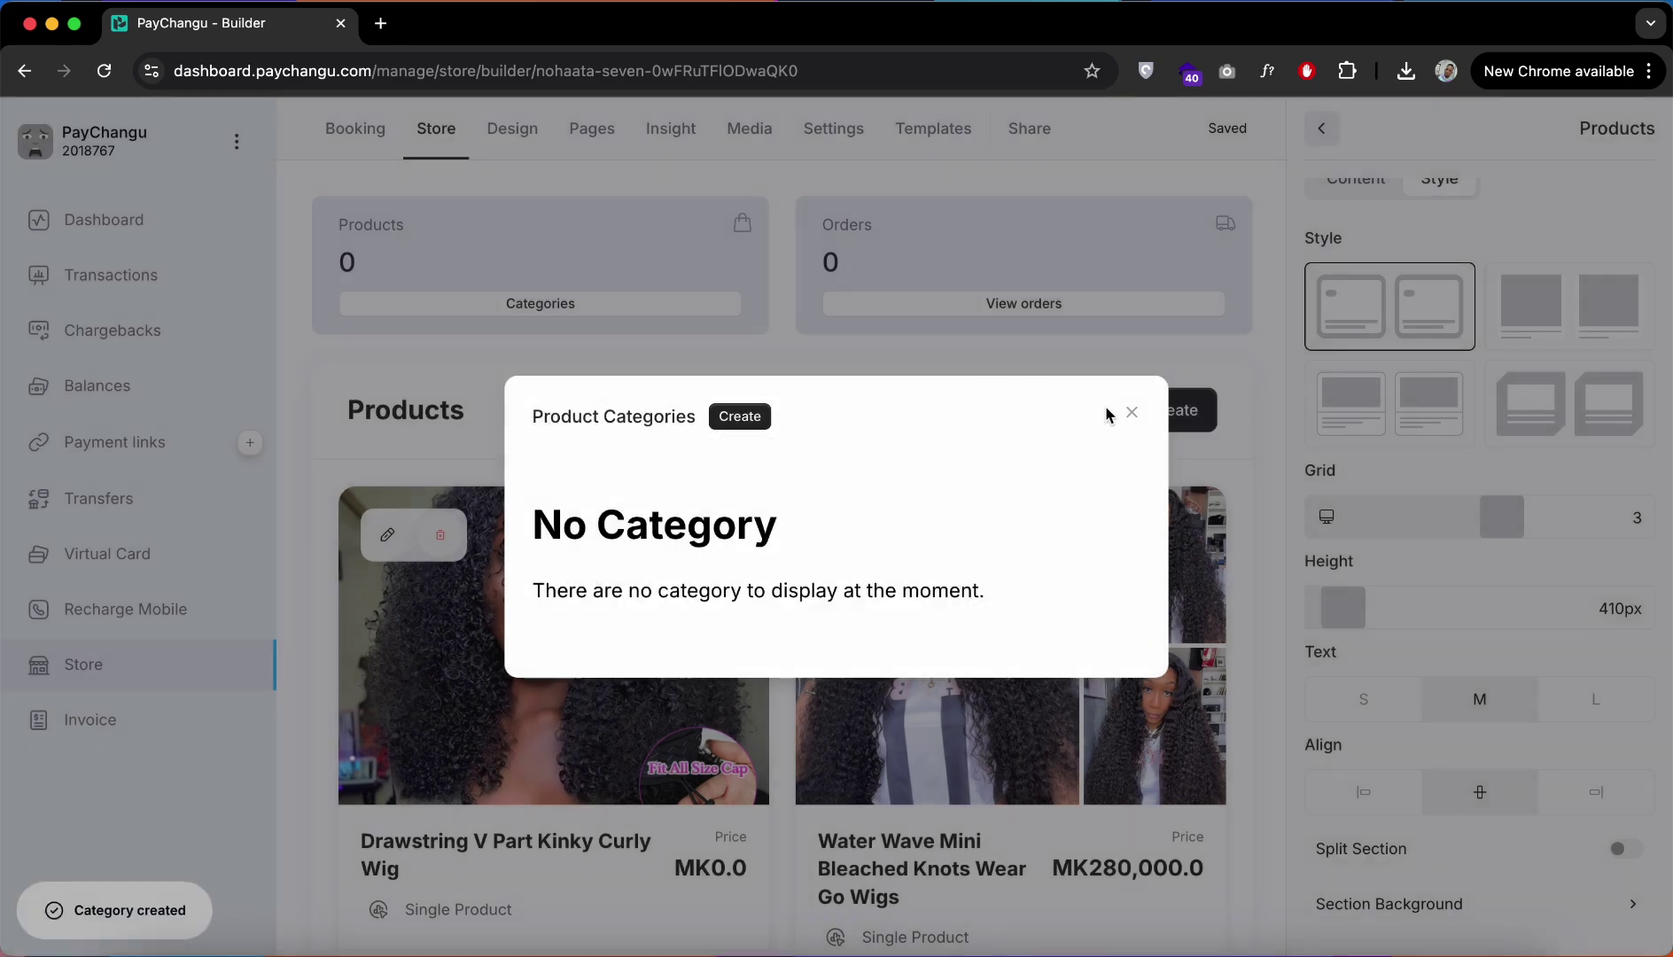
Step: Reopen the category list to confirm Wigs exists with 0 products, then close it
click(1133, 413)
scroll(743, 461, down, 1)
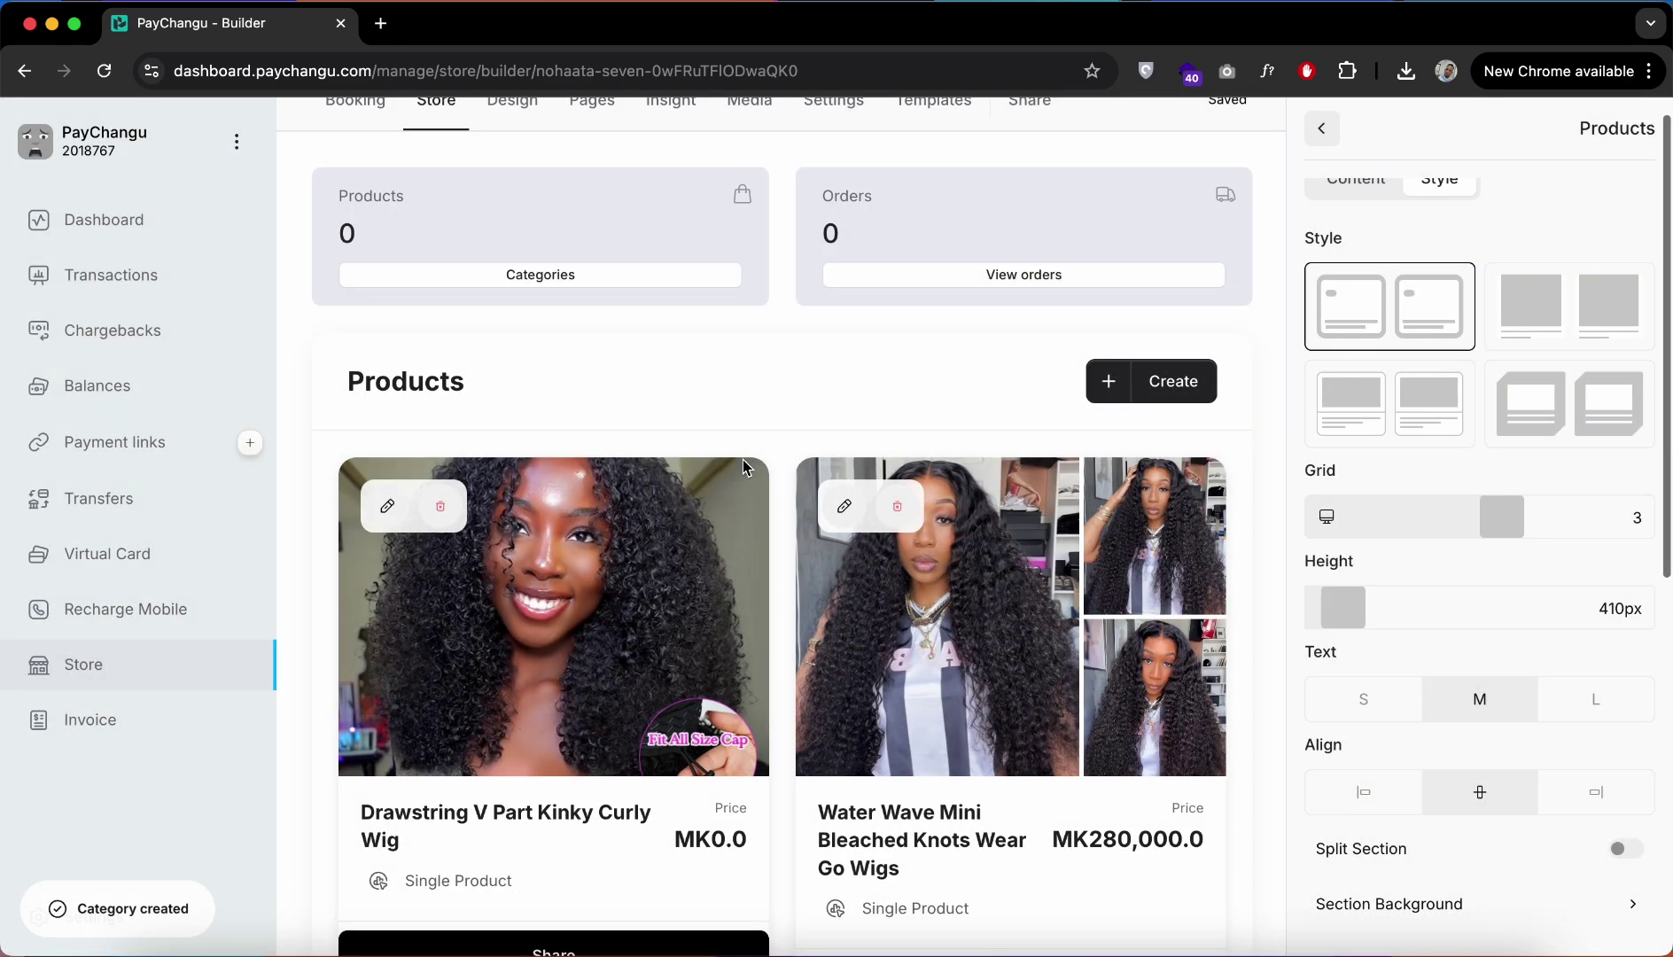
click(535, 284)
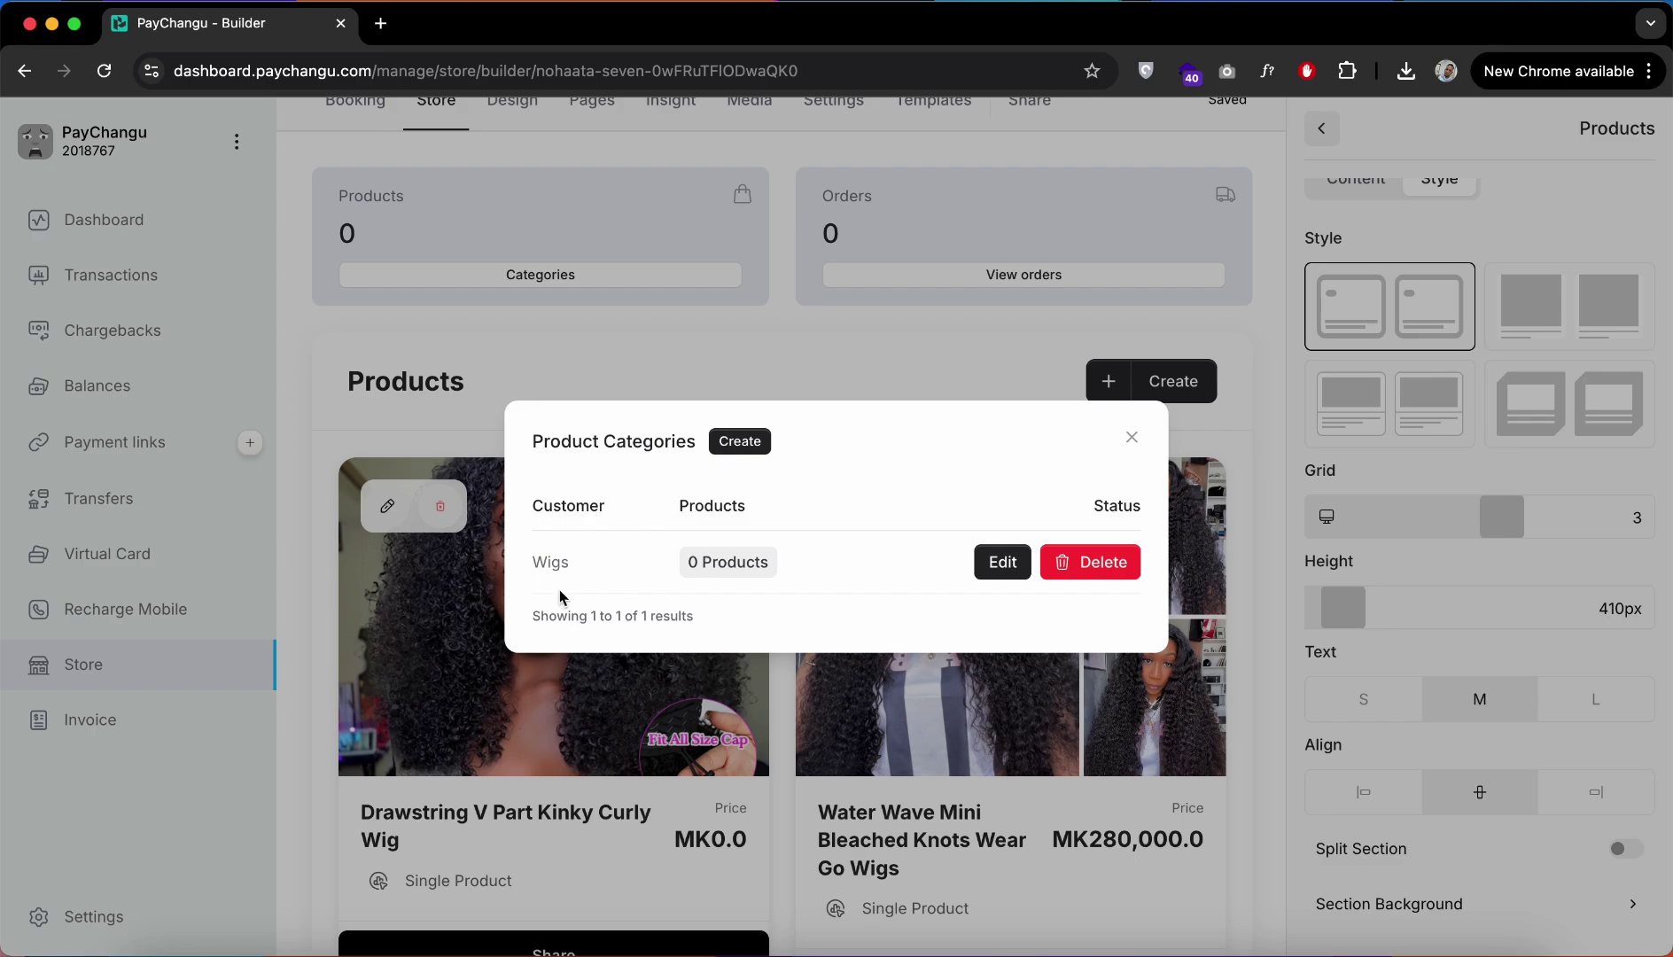
click(1132, 436)
scroll(797, 545, down, 5)
Step: In Design, switch the On Sale section's product cards to the SALE-badge style
scroll(766, 549, down, 3)
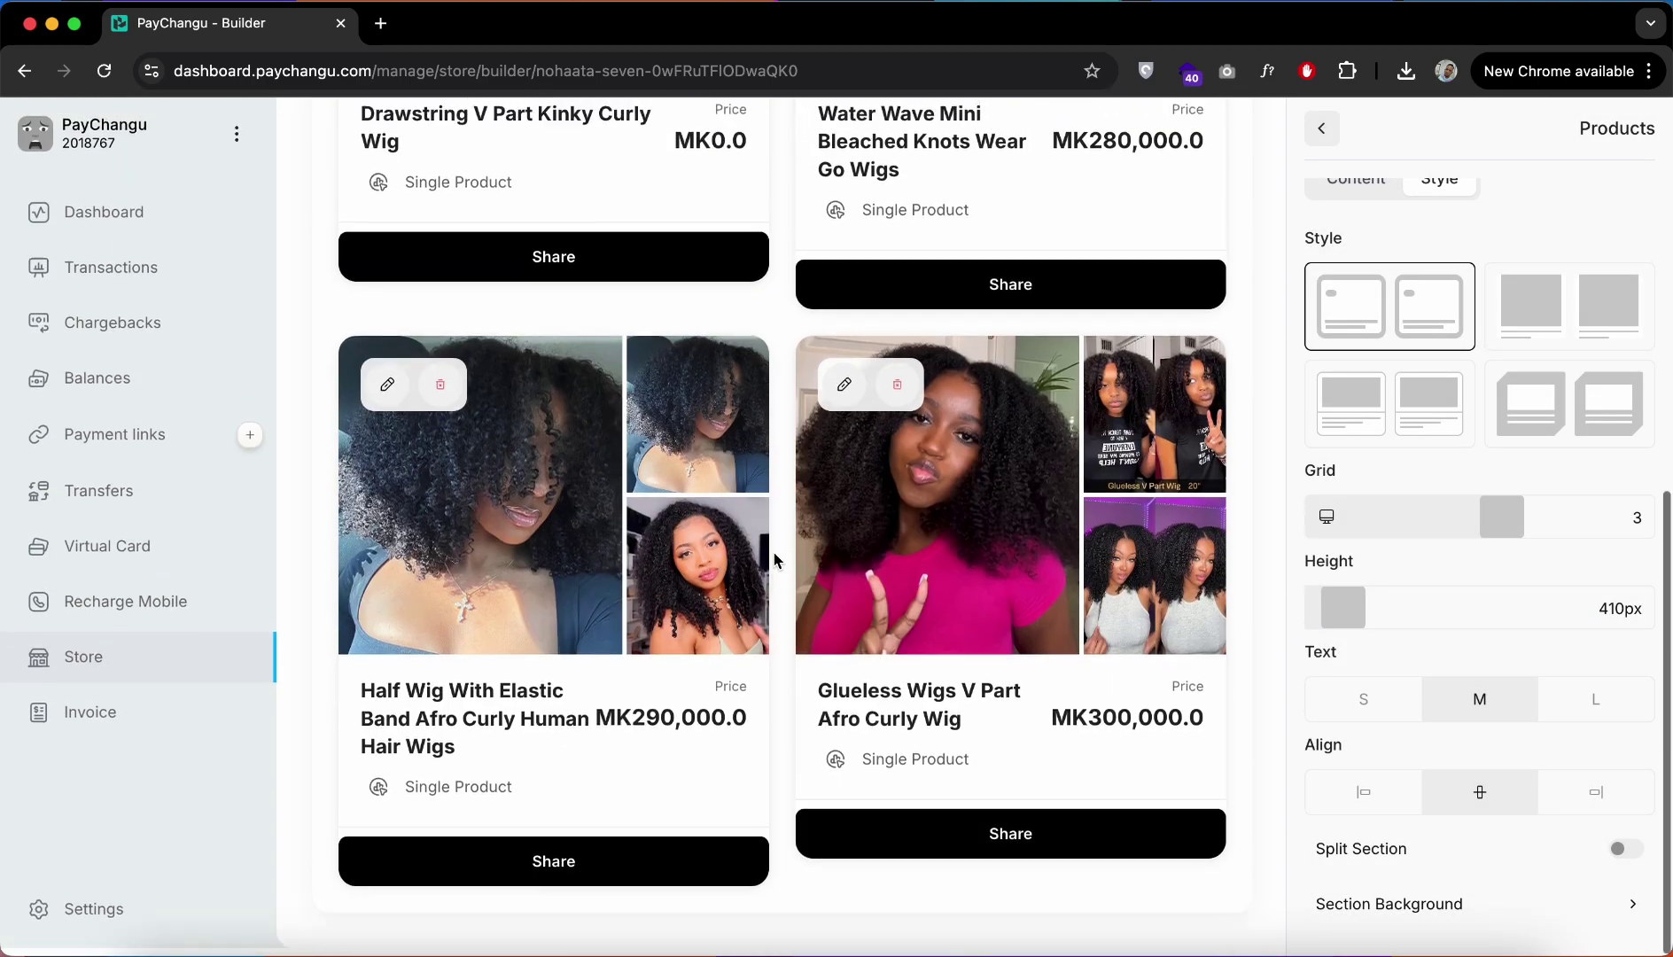
scroll(771, 548, up, 8)
click(512, 129)
scroll(765, 474, down, 7)
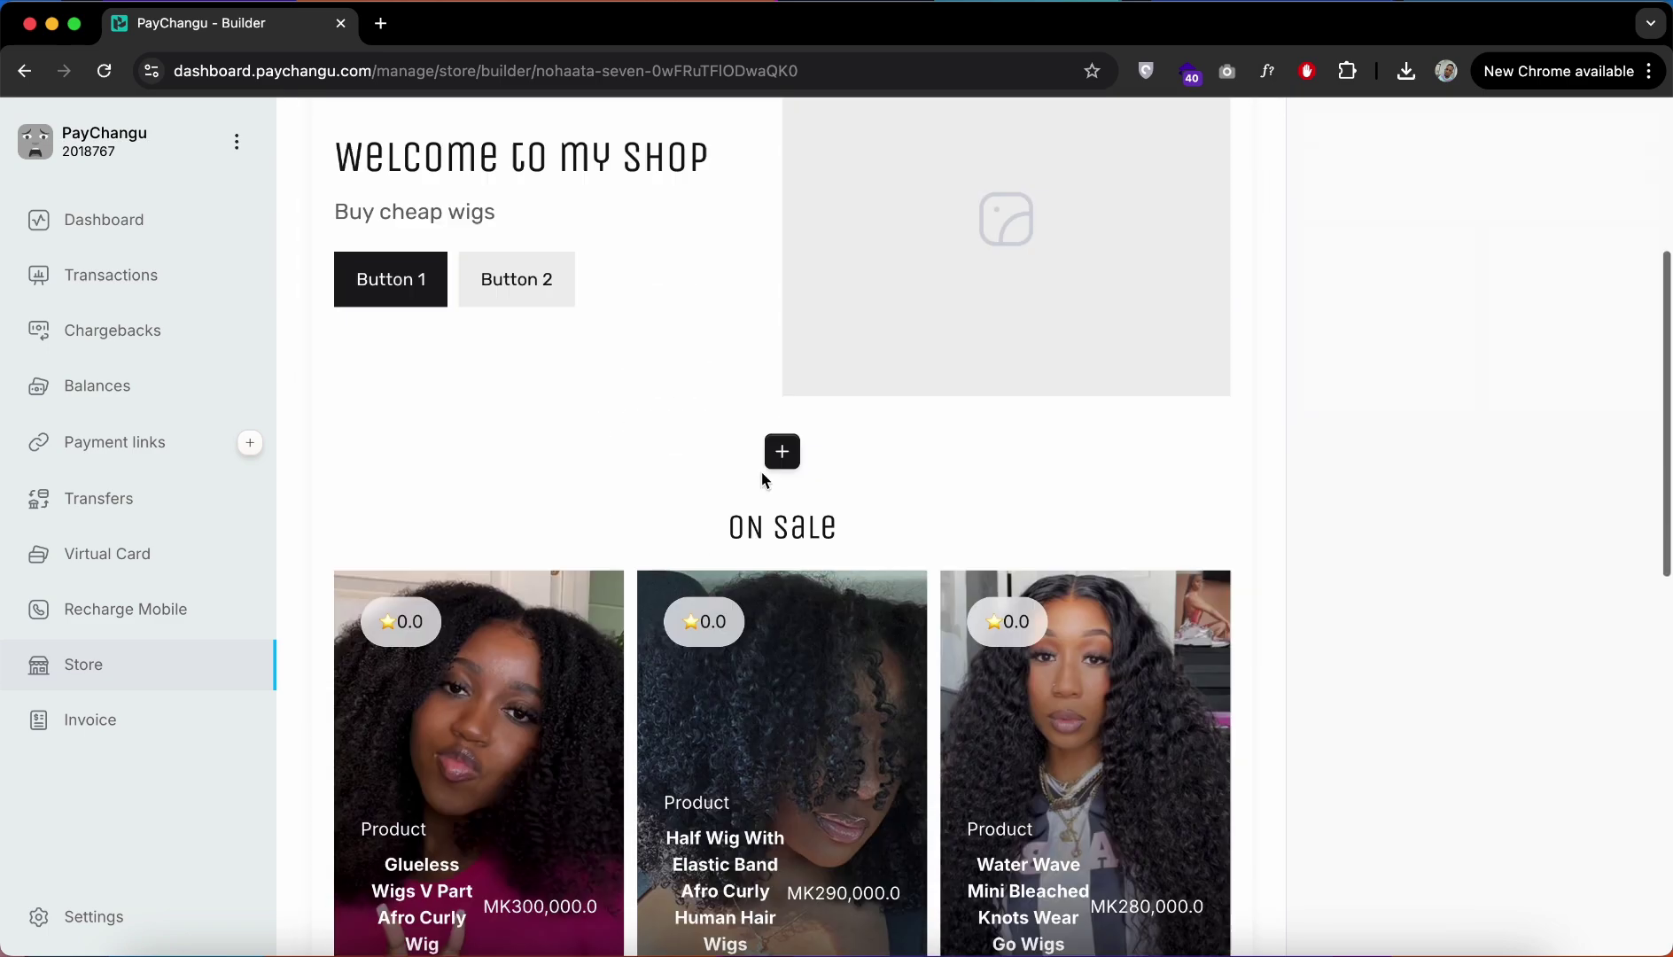
click(851, 381)
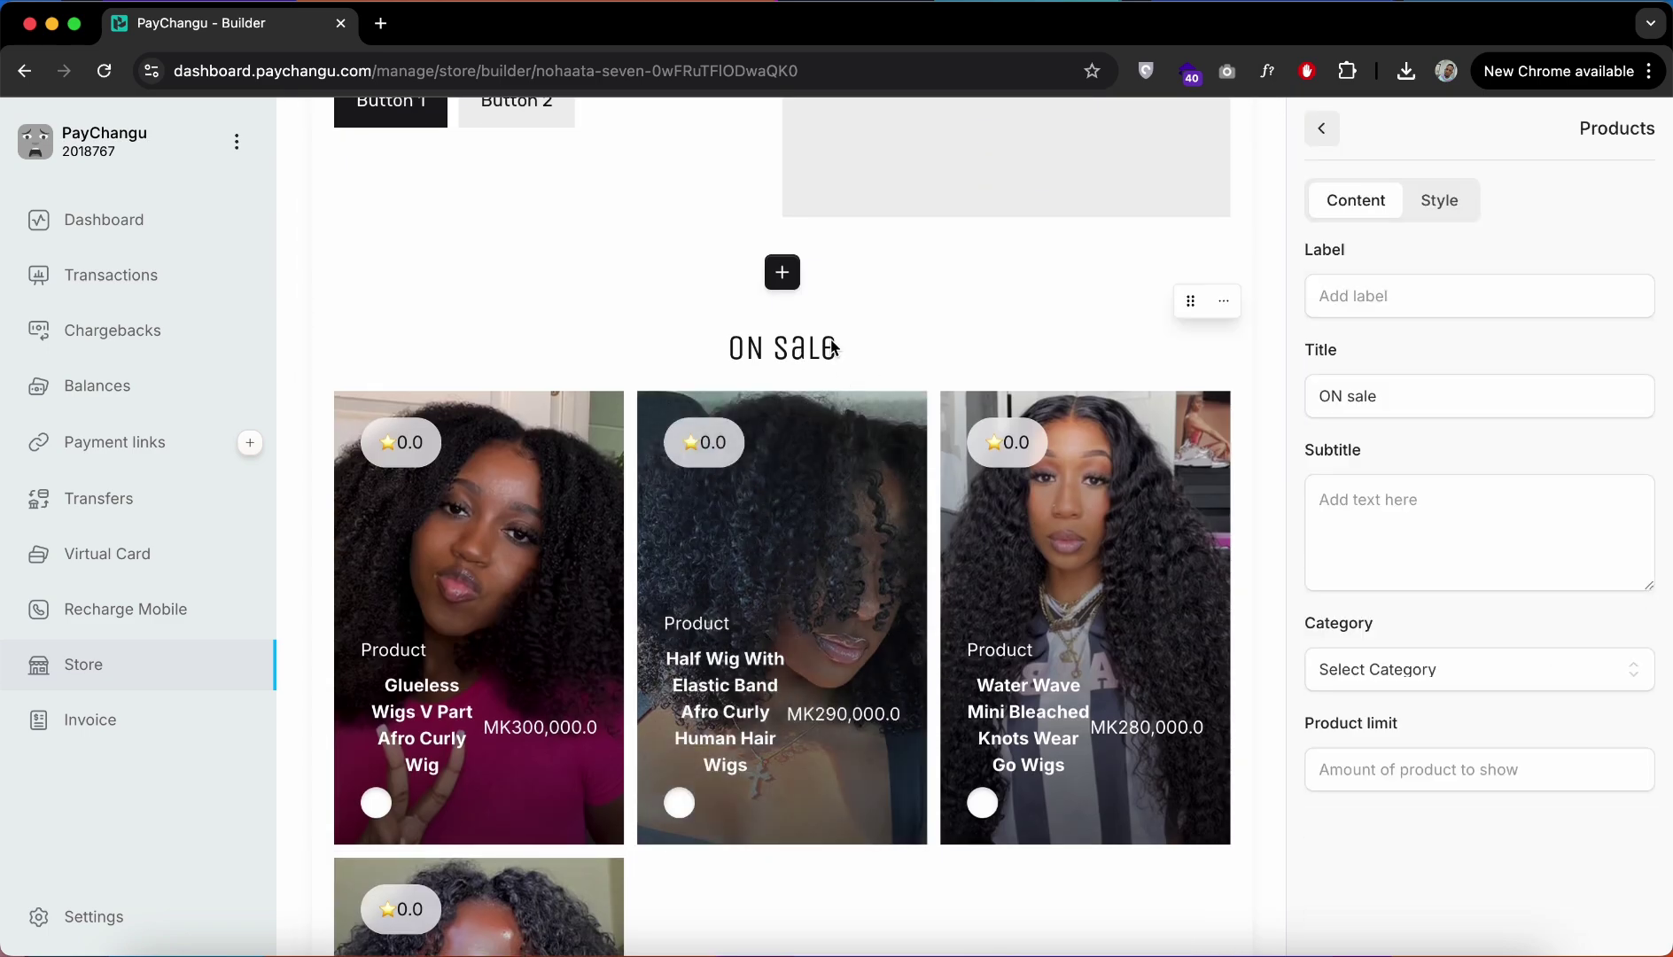
click(1433, 203)
click(1436, 414)
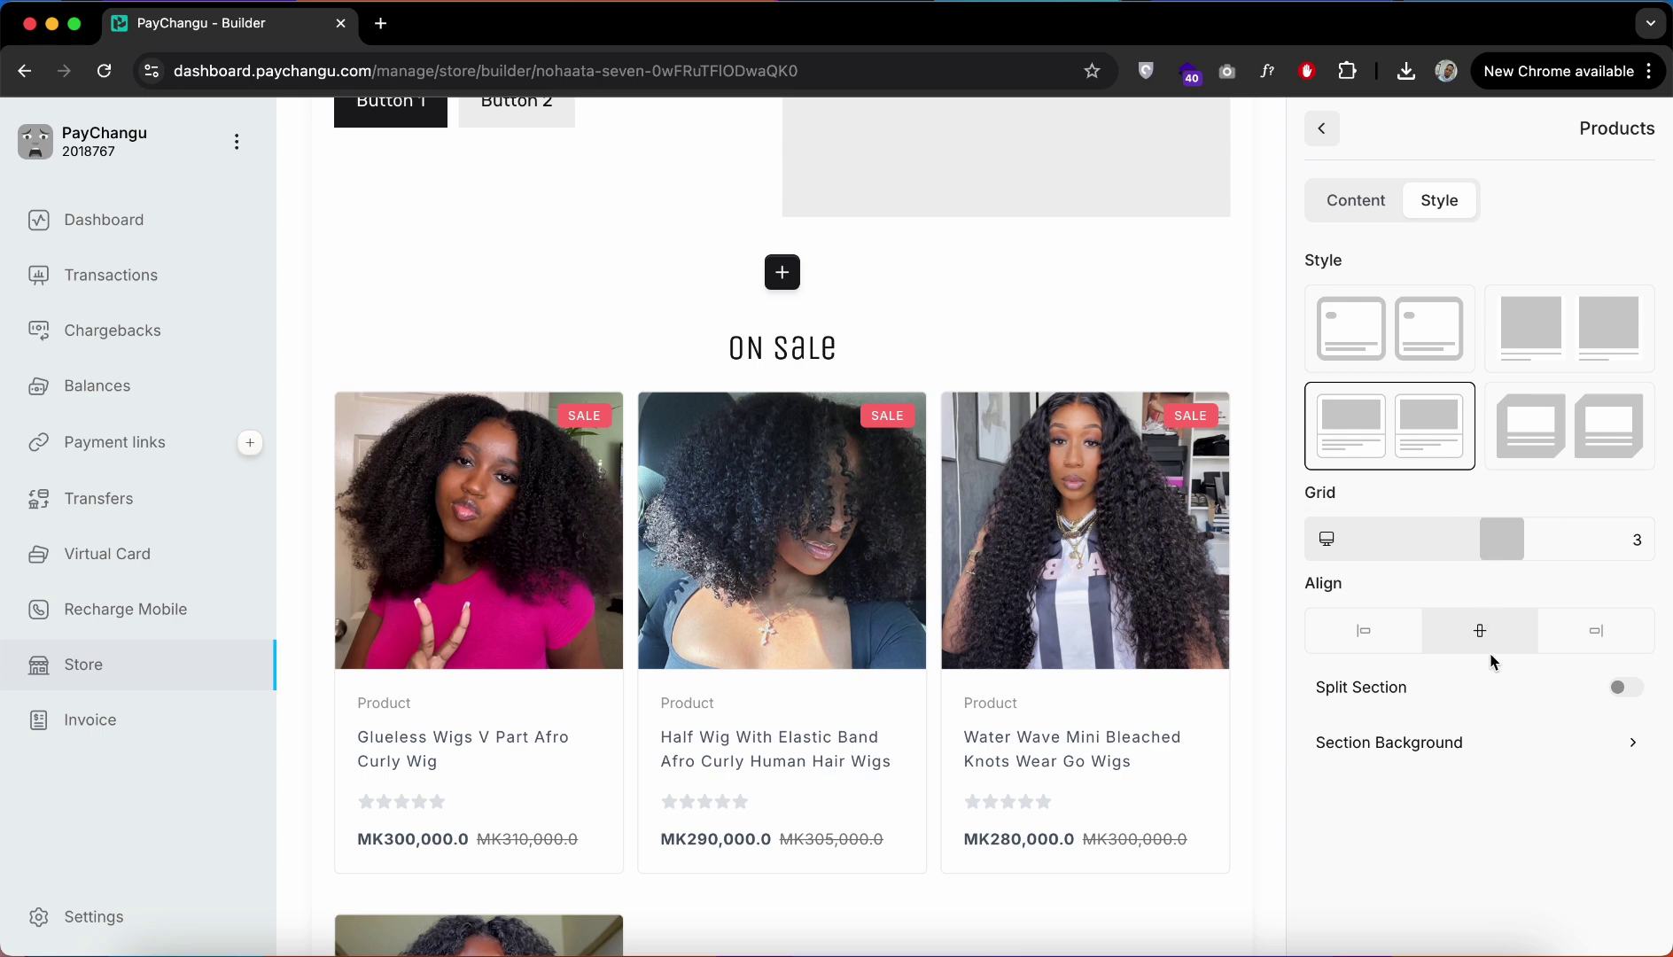
Step: Set the On Sale section's grid to 4 products per row
click(1367, 212)
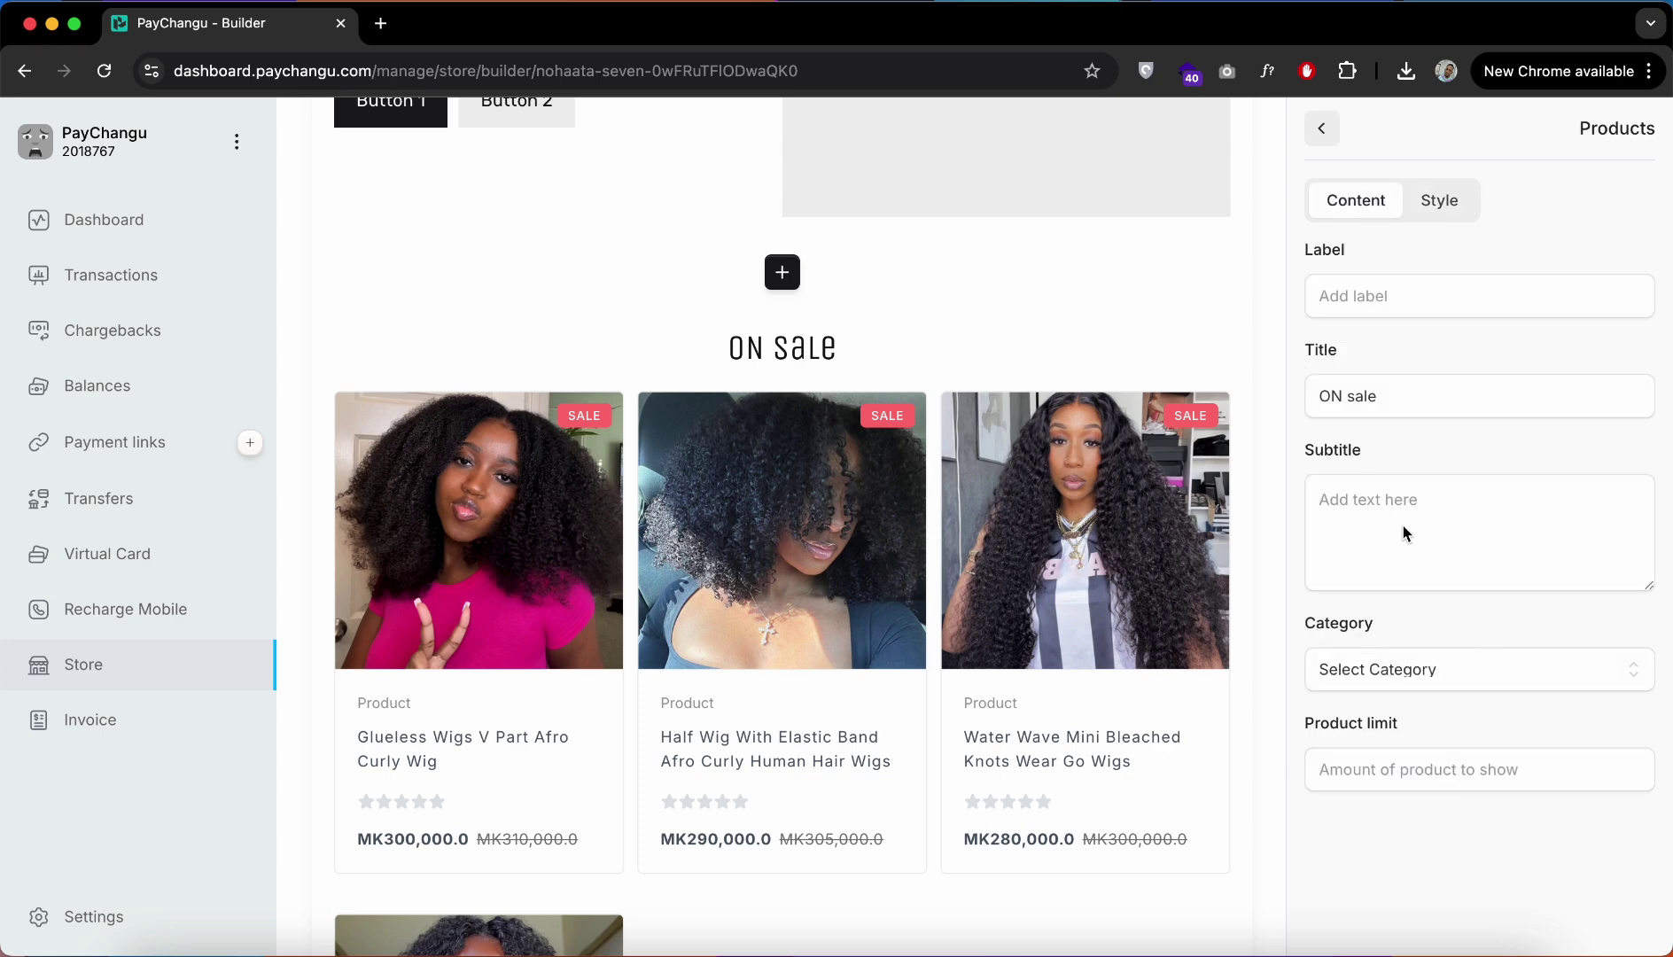
scroll(1407, 496, up, 1)
click(1440, 200)
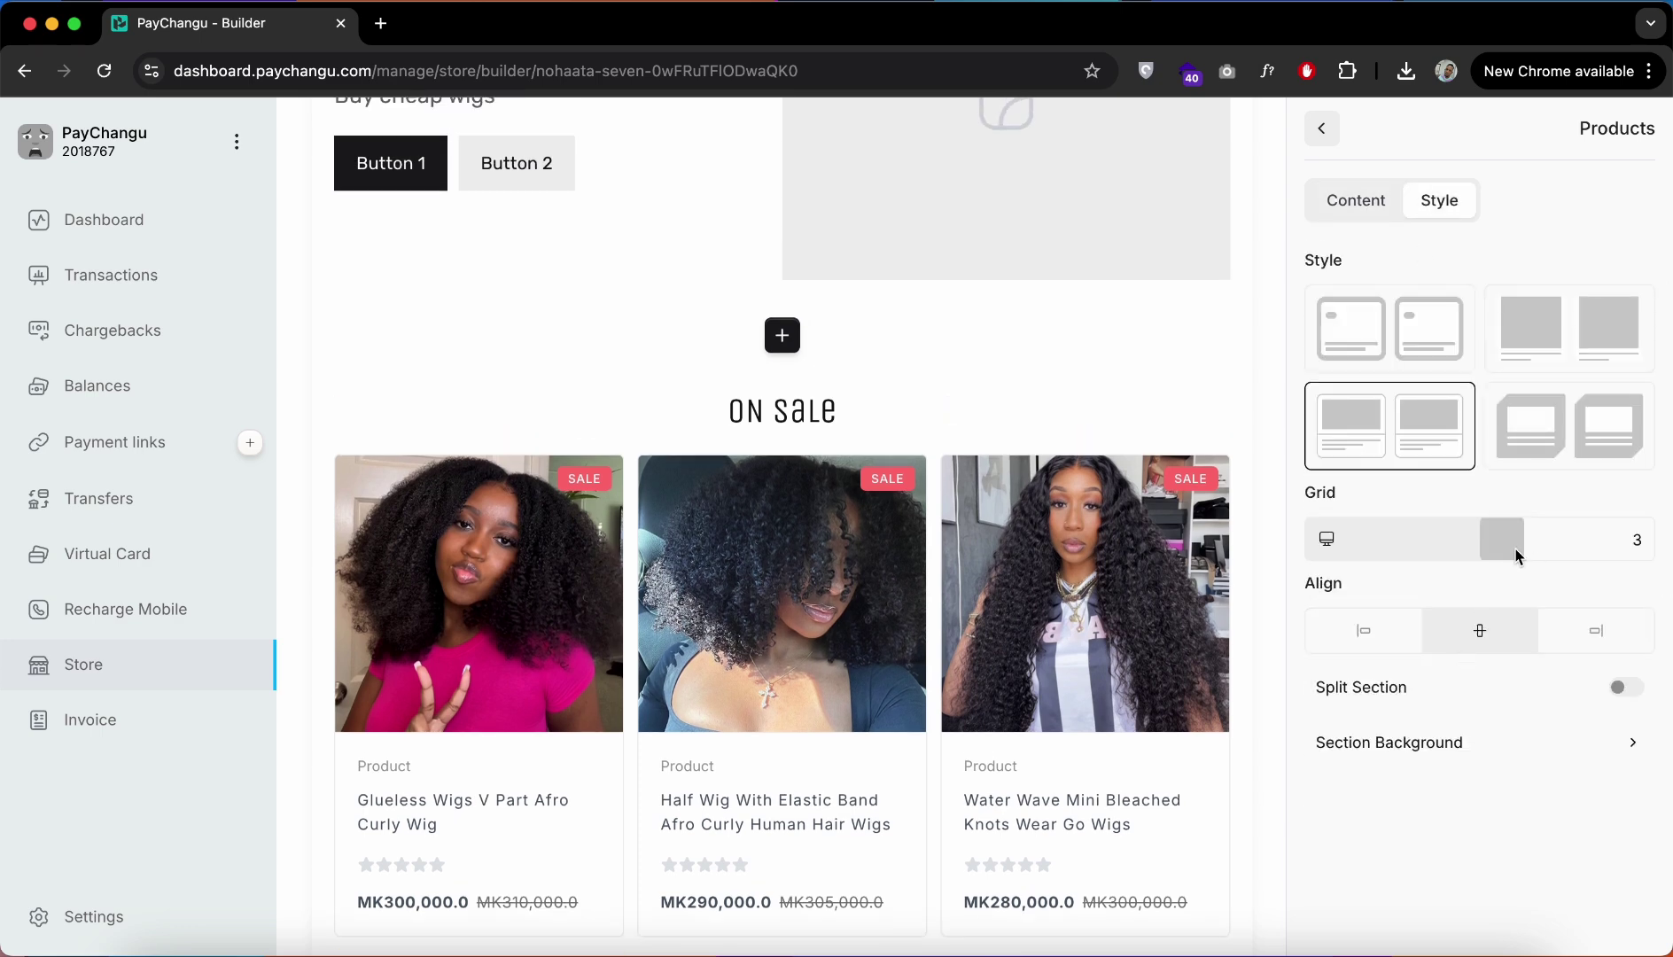
drag(1524, 550, 1562, 549)
scroll(1191, 372, down, 2)
Step: Give the On Sale section a light grey background colour, without a background image
click(1191, 372)
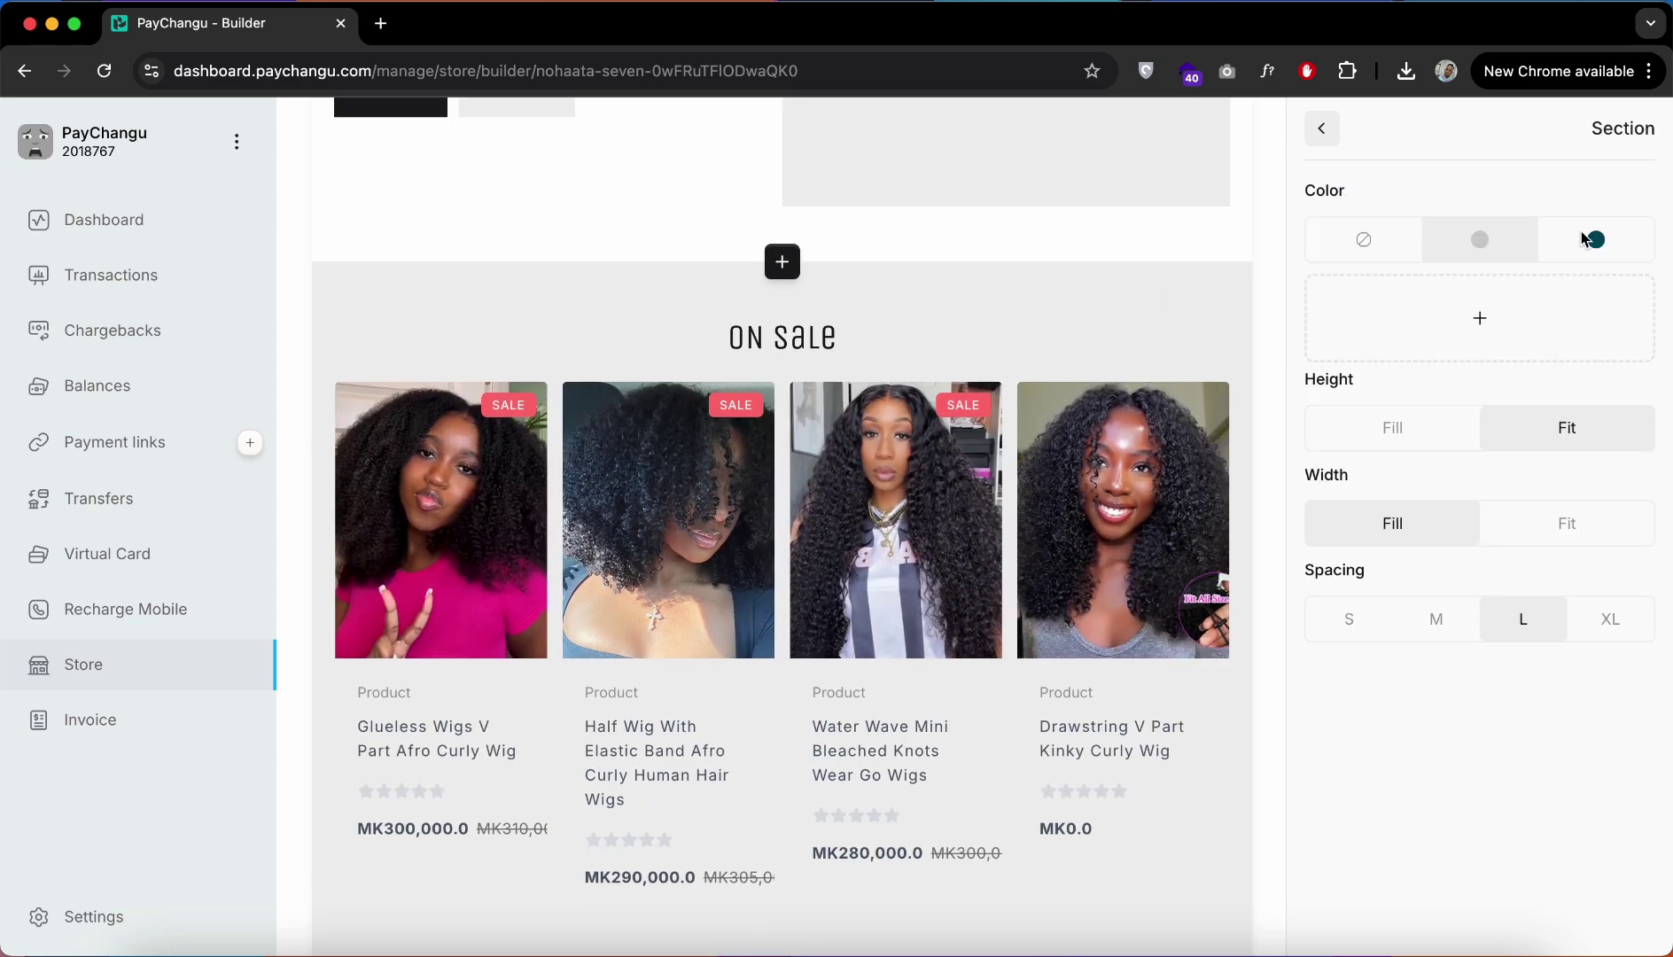
click(1589, 241)
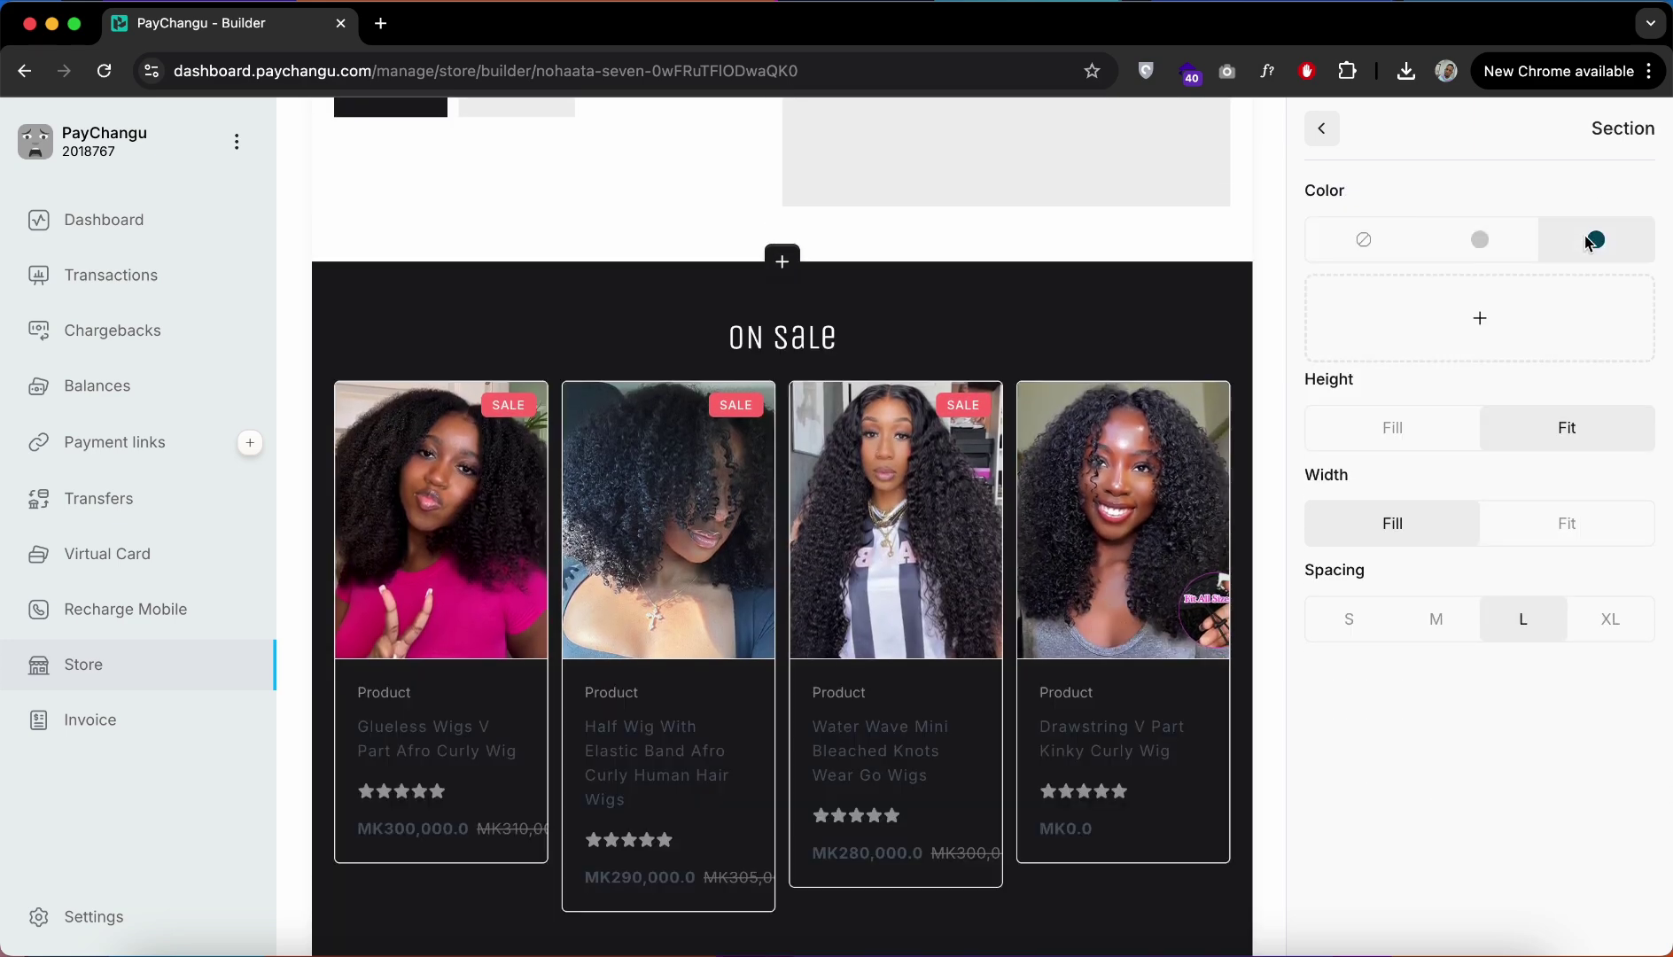
click(1497, 241)
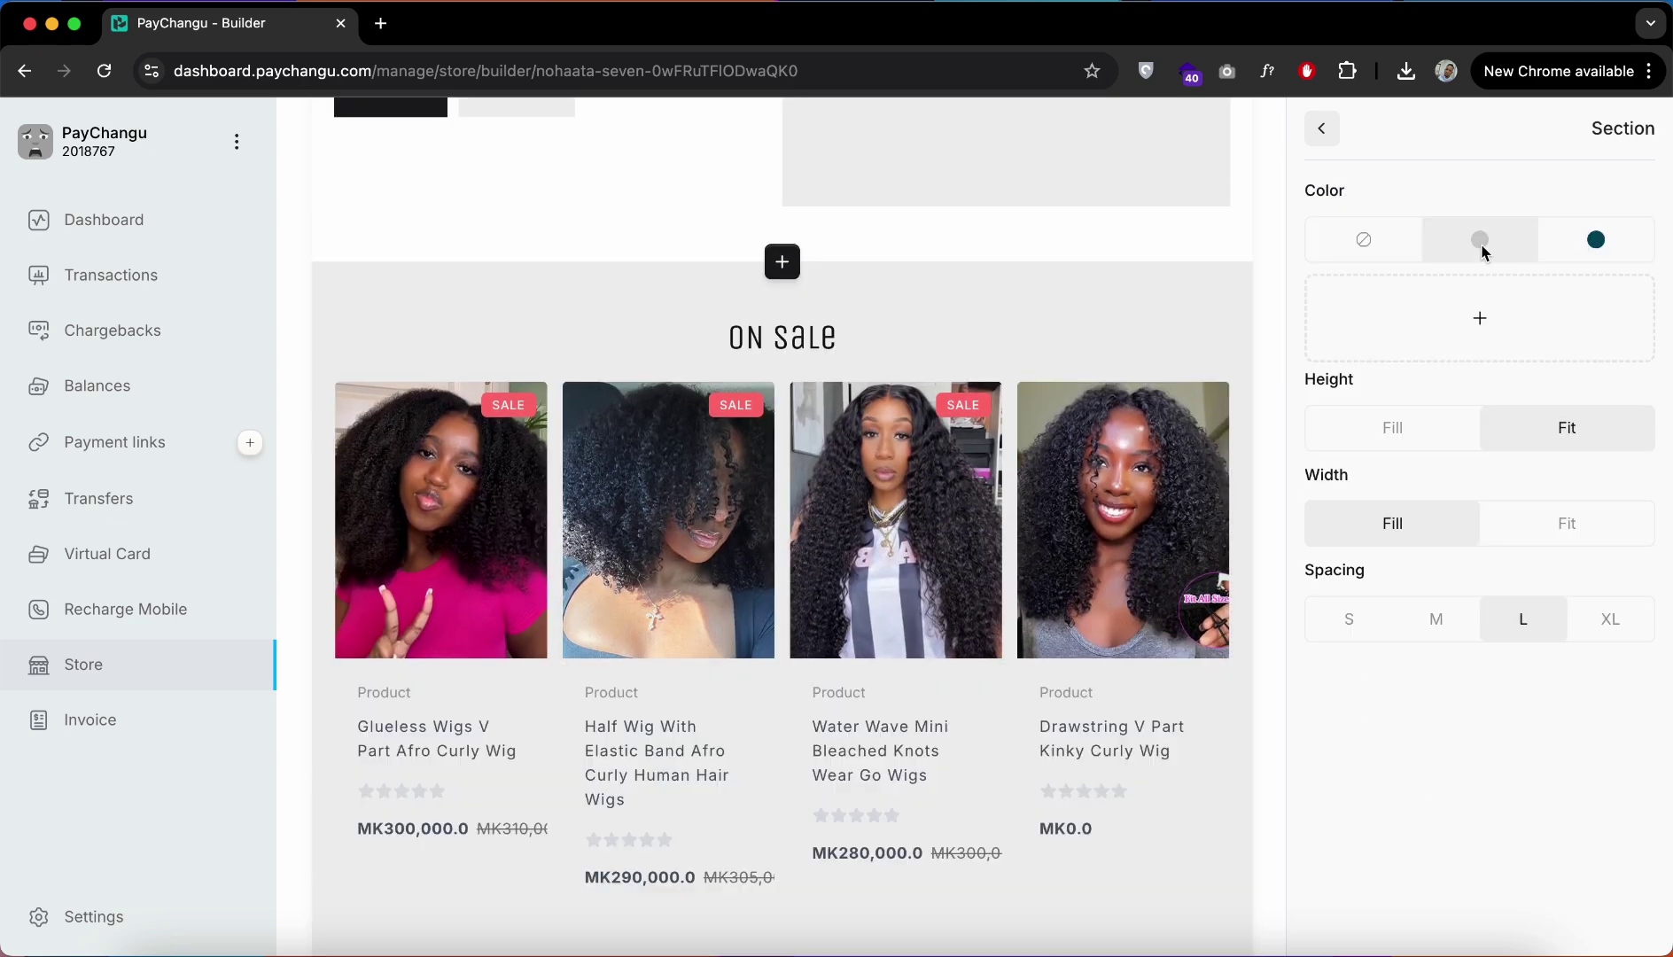
click(1467, 326)
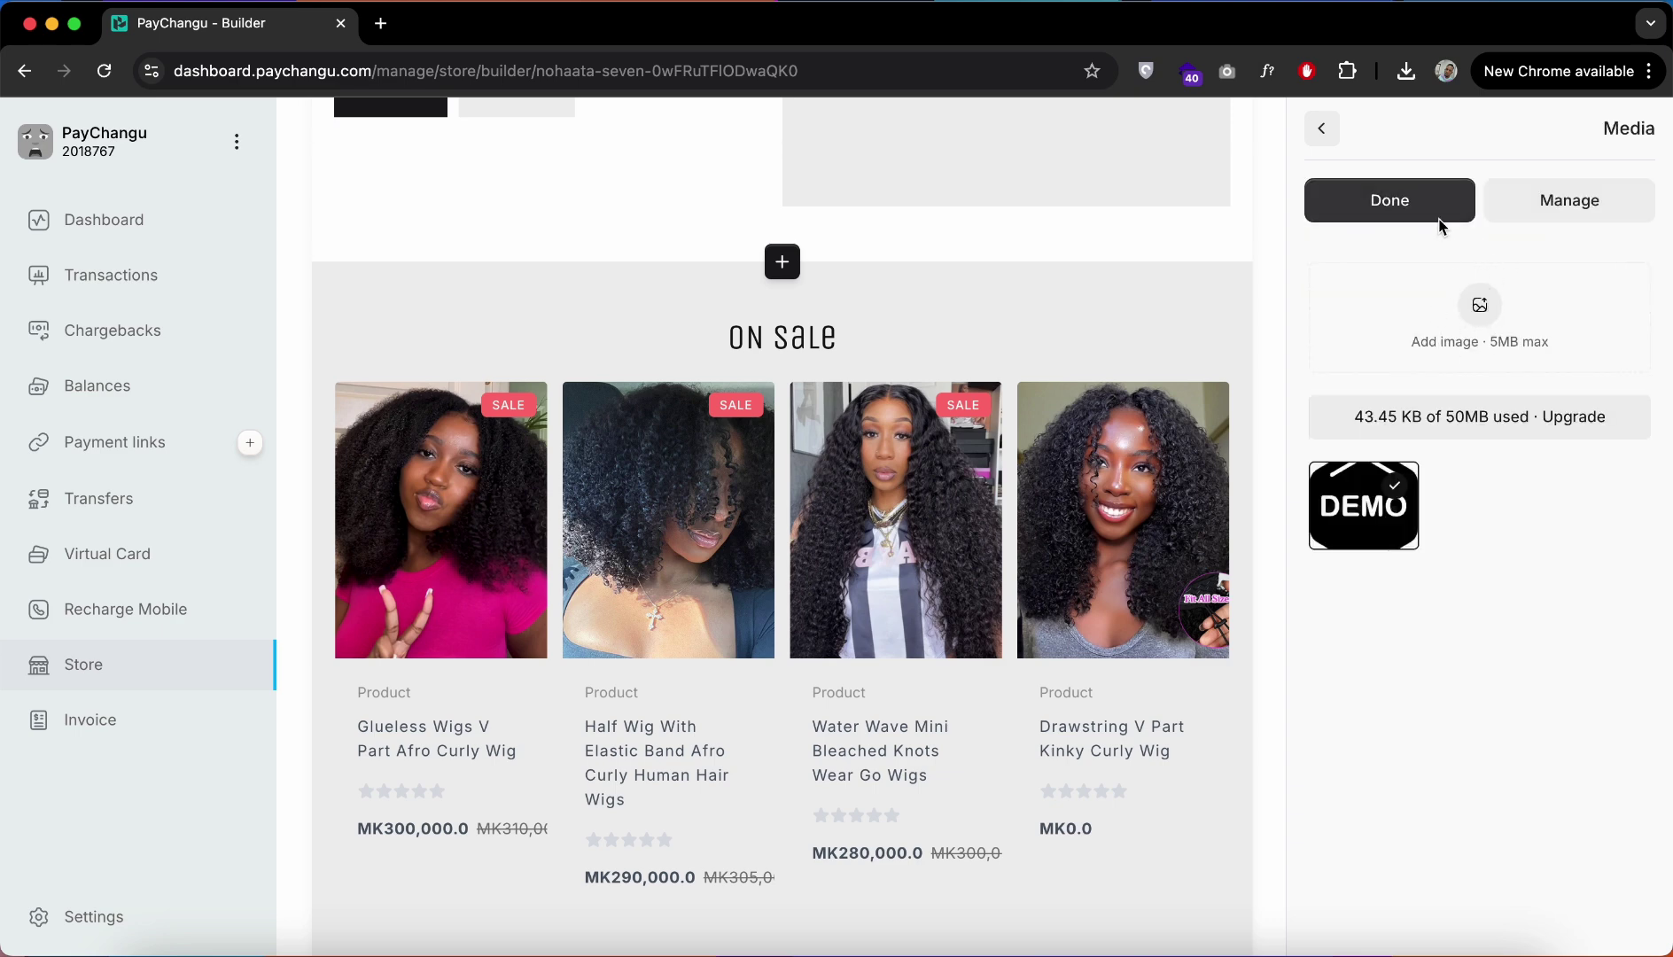
click(1322, 128)
click(1439, 211)
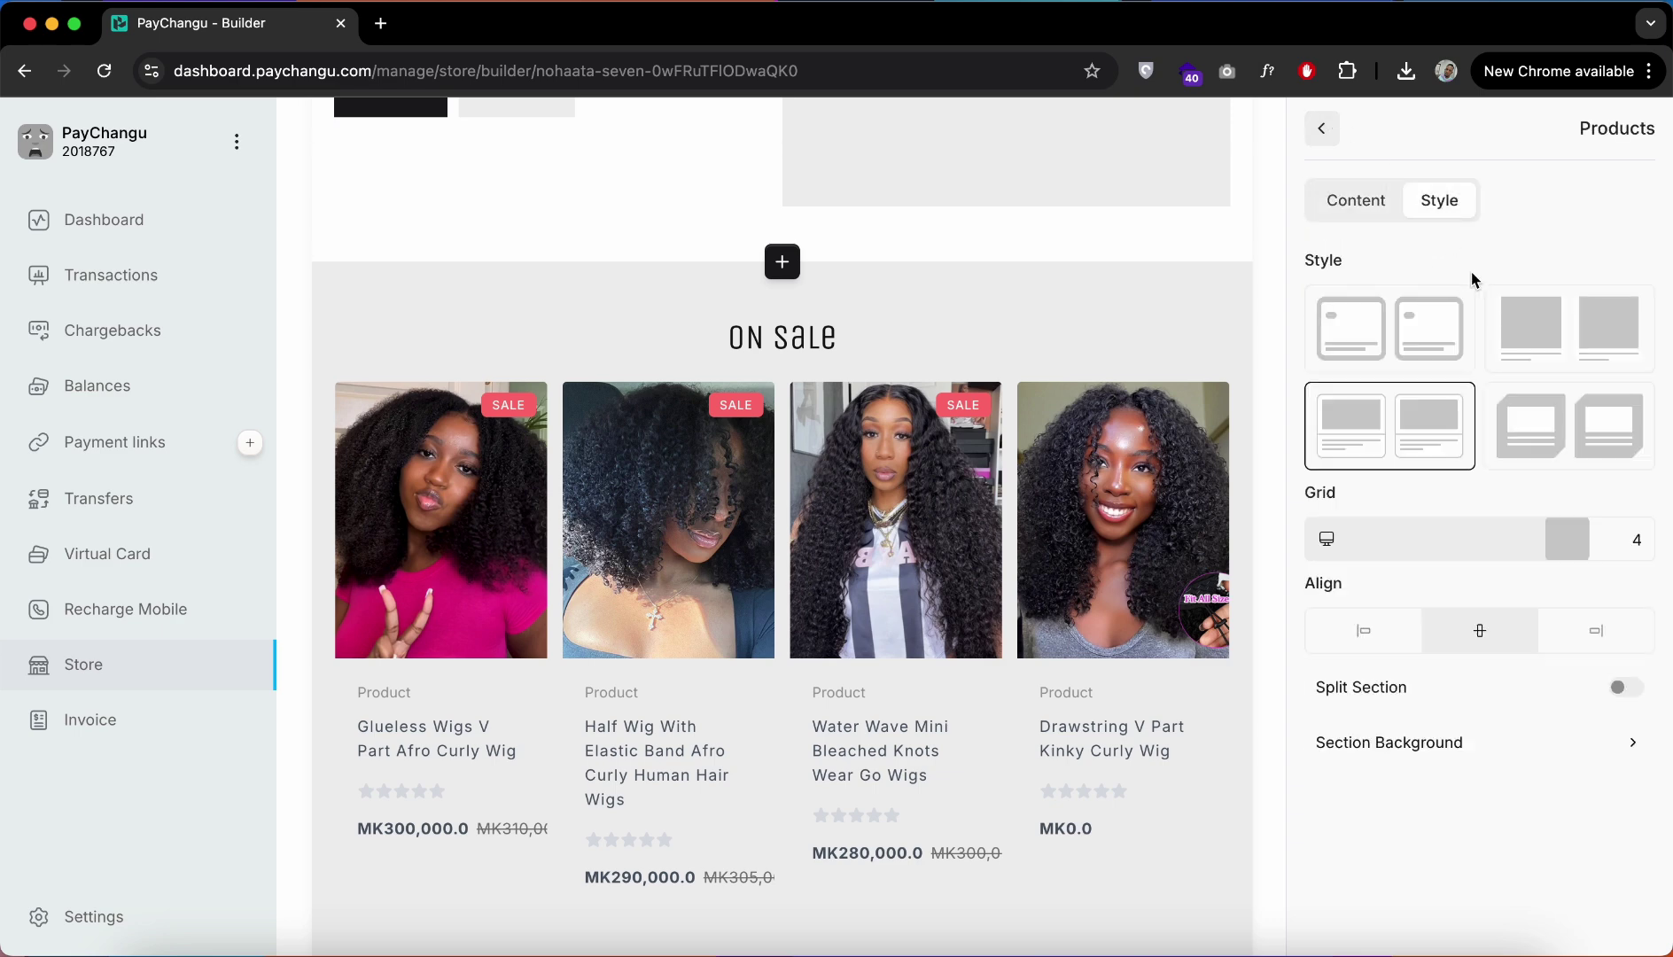
scroll(803, 283, up, 6)
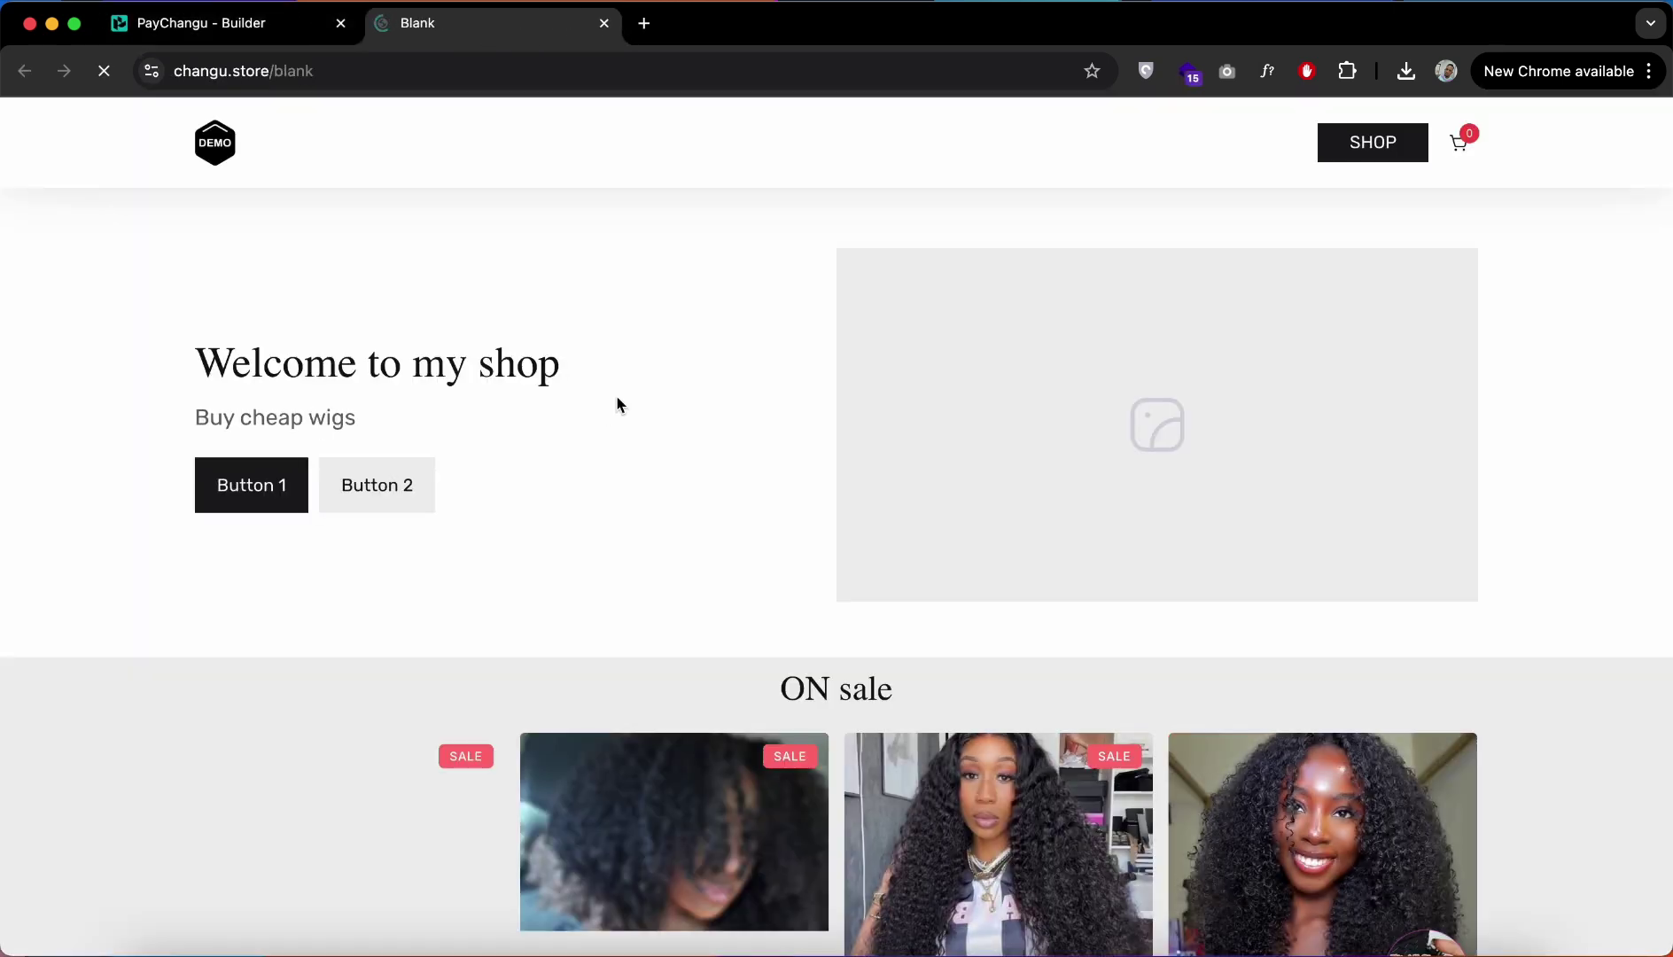
Step: Scroll the live store past the hero and On Sale wig cards to the Refund Policy footer
scroll(725, 501, down, 4)
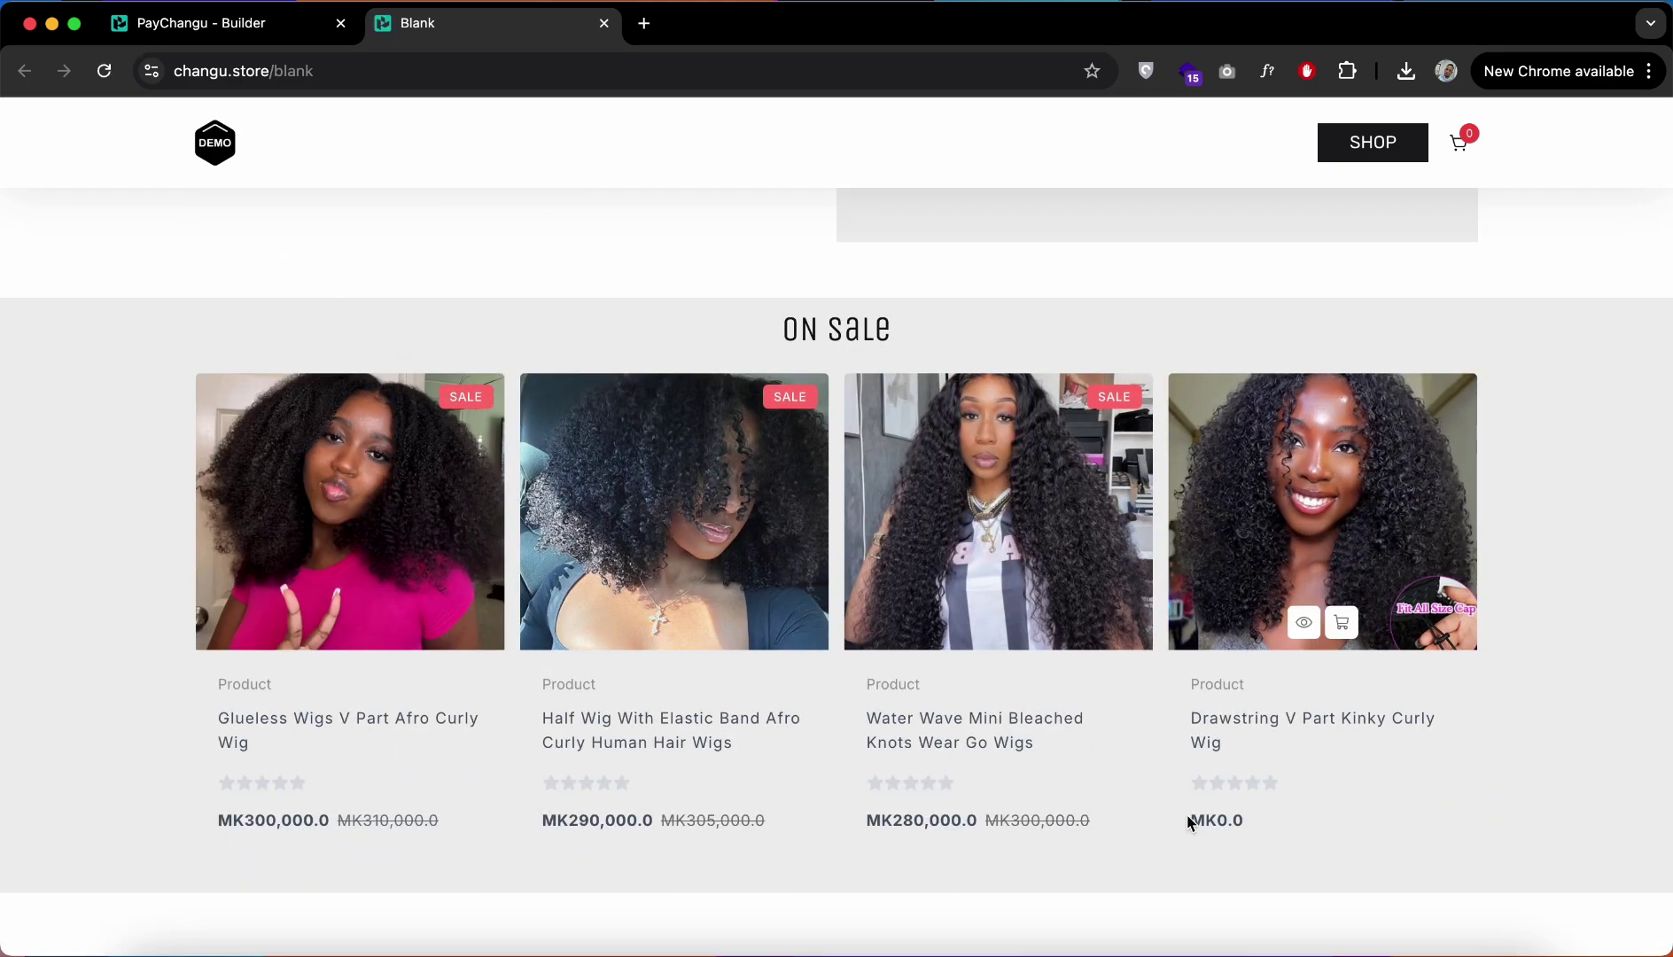
scroll(1187, 821, down, 4)
scroll(1184, 819, up, 6)
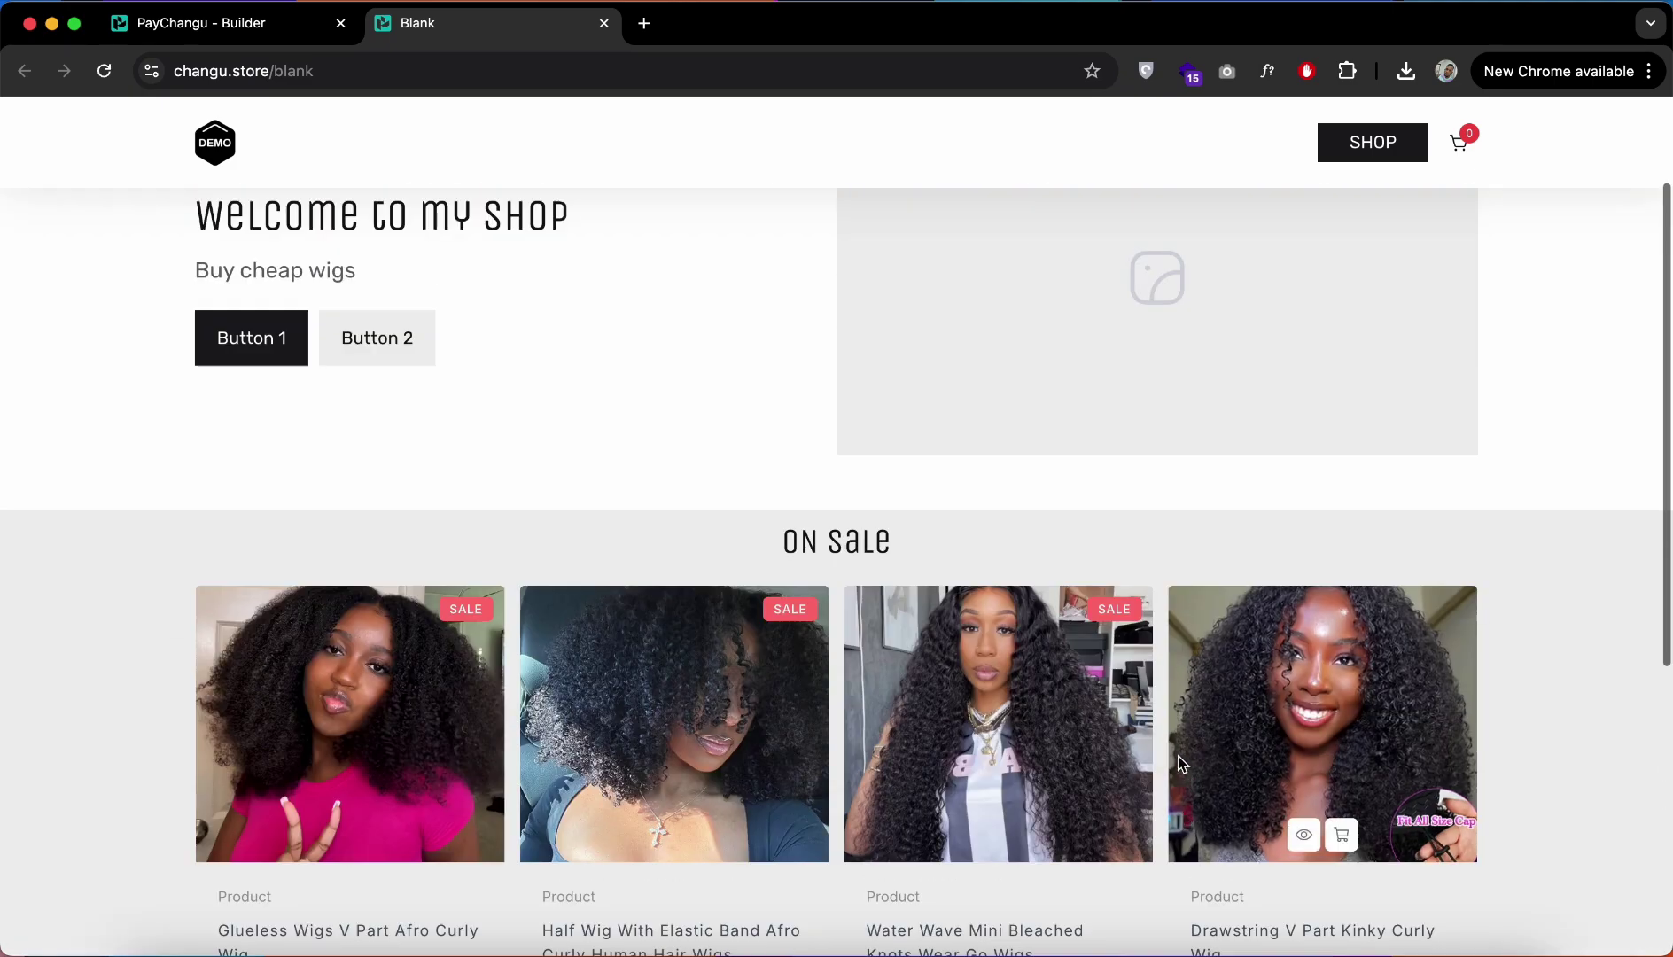
scroll(1183, 764, down, 4)
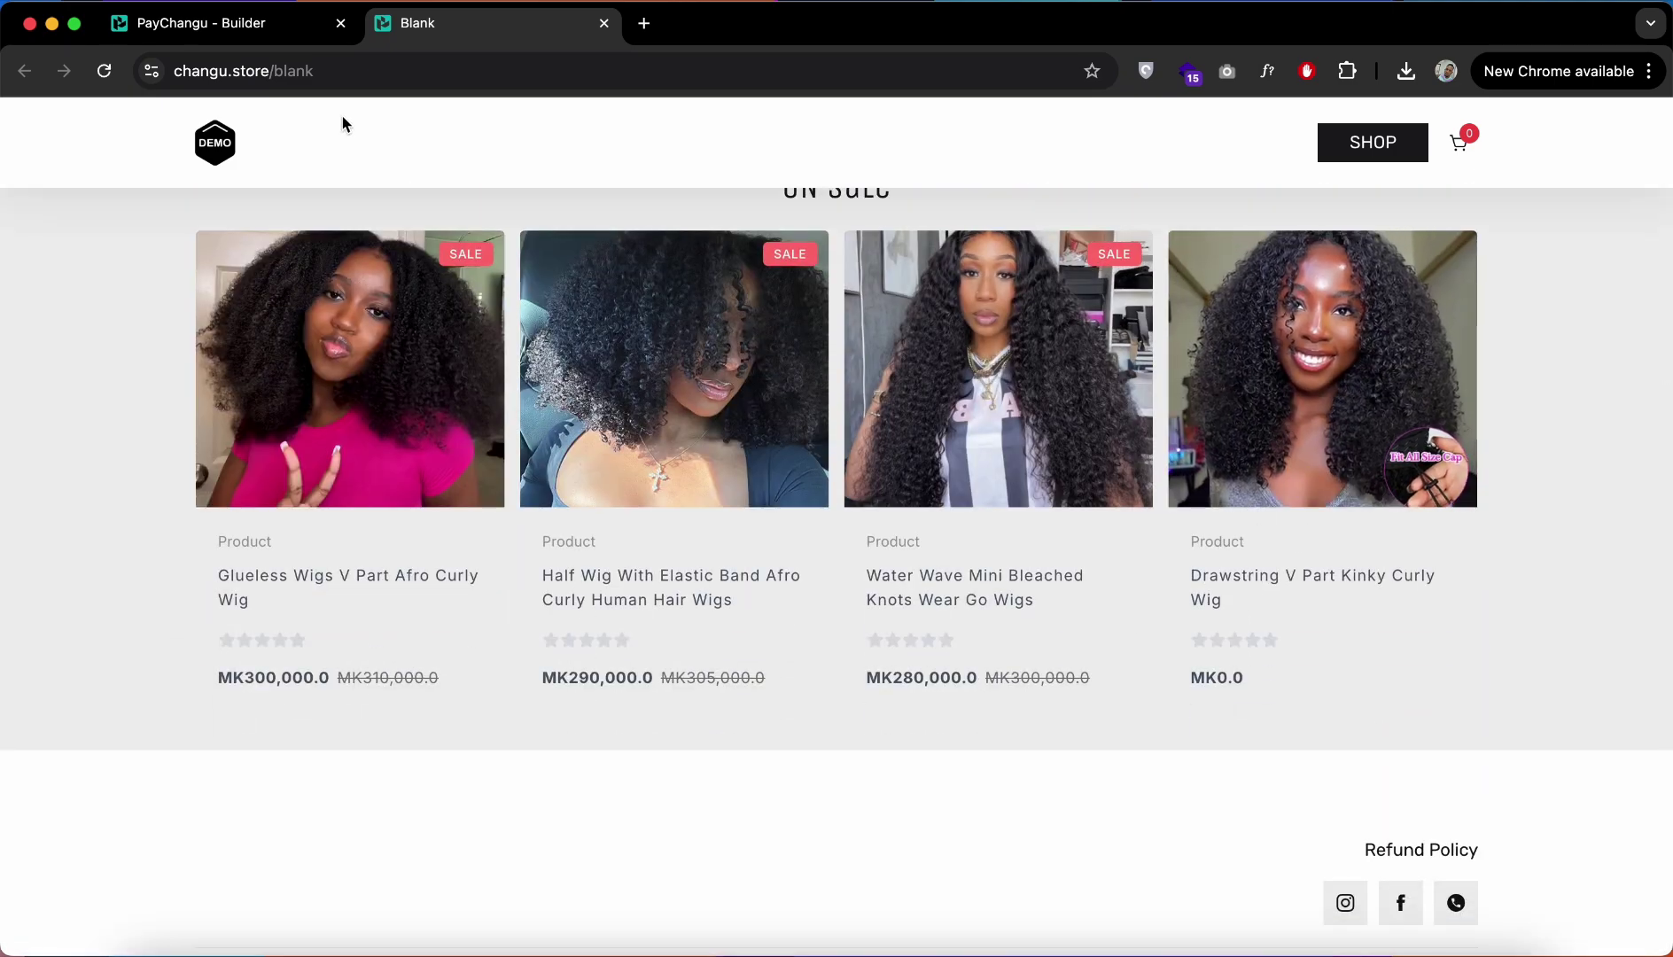
Step: Open the Drawstring V Part Kinky Curly Wig product and enter 30000 as its old price
click(222, 23)
click(470, 192)
click(358, 132)
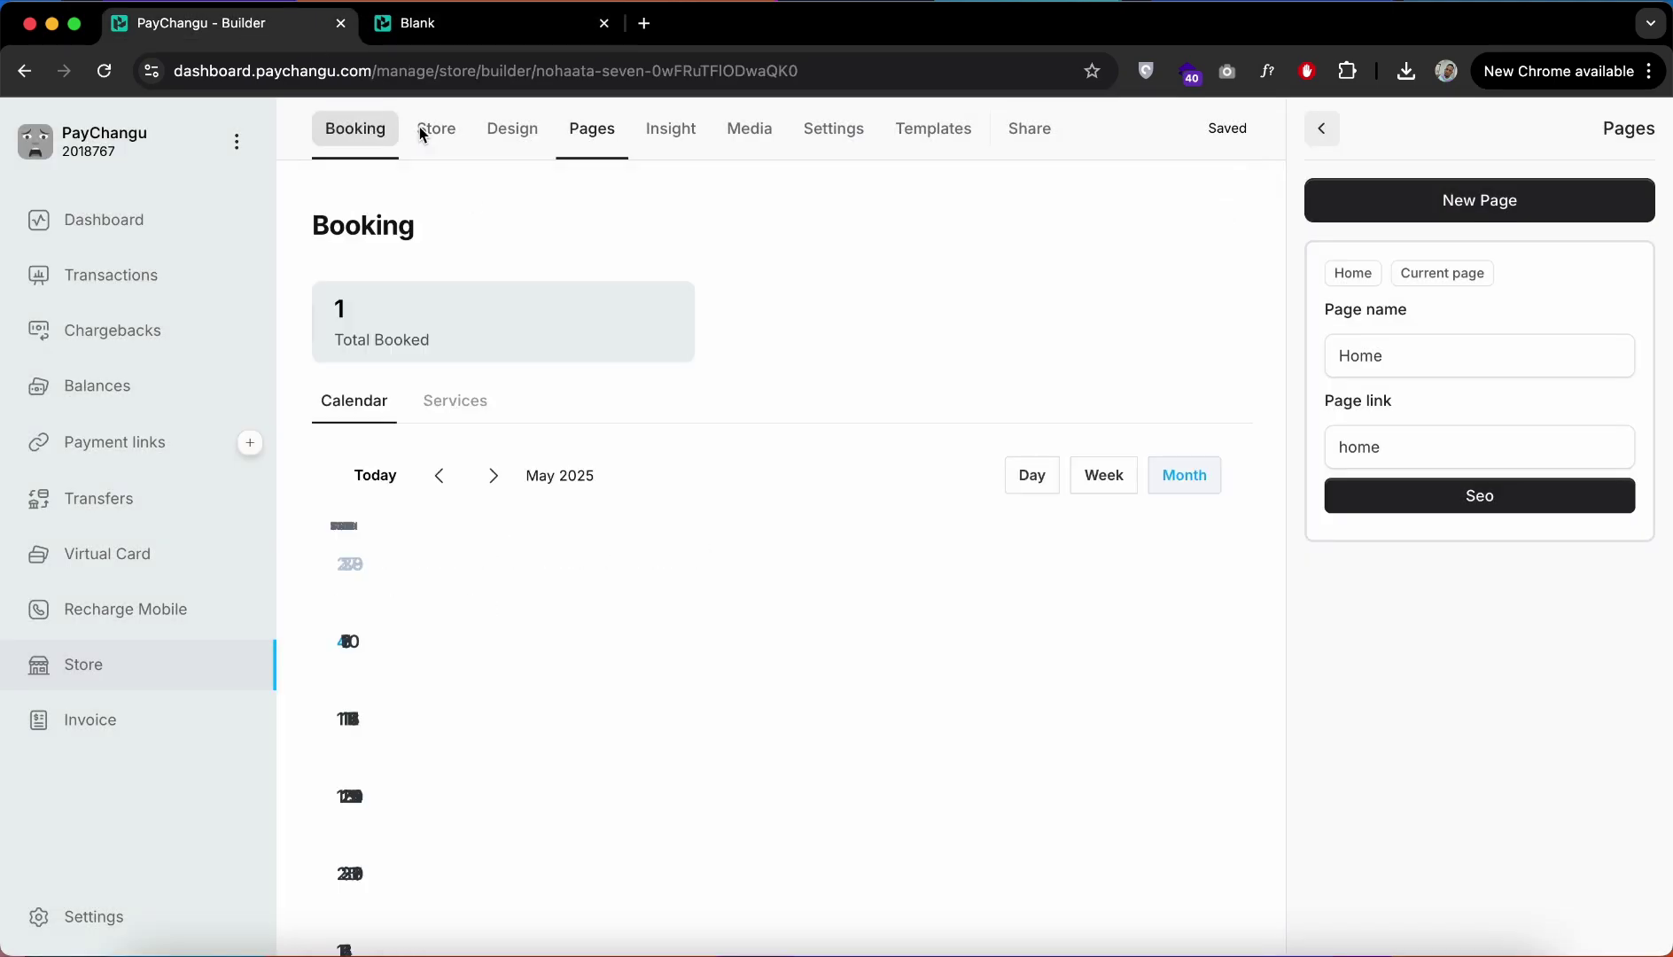
click(423, 129)
scroll(532, 443, down, 2)
click(387, 339)
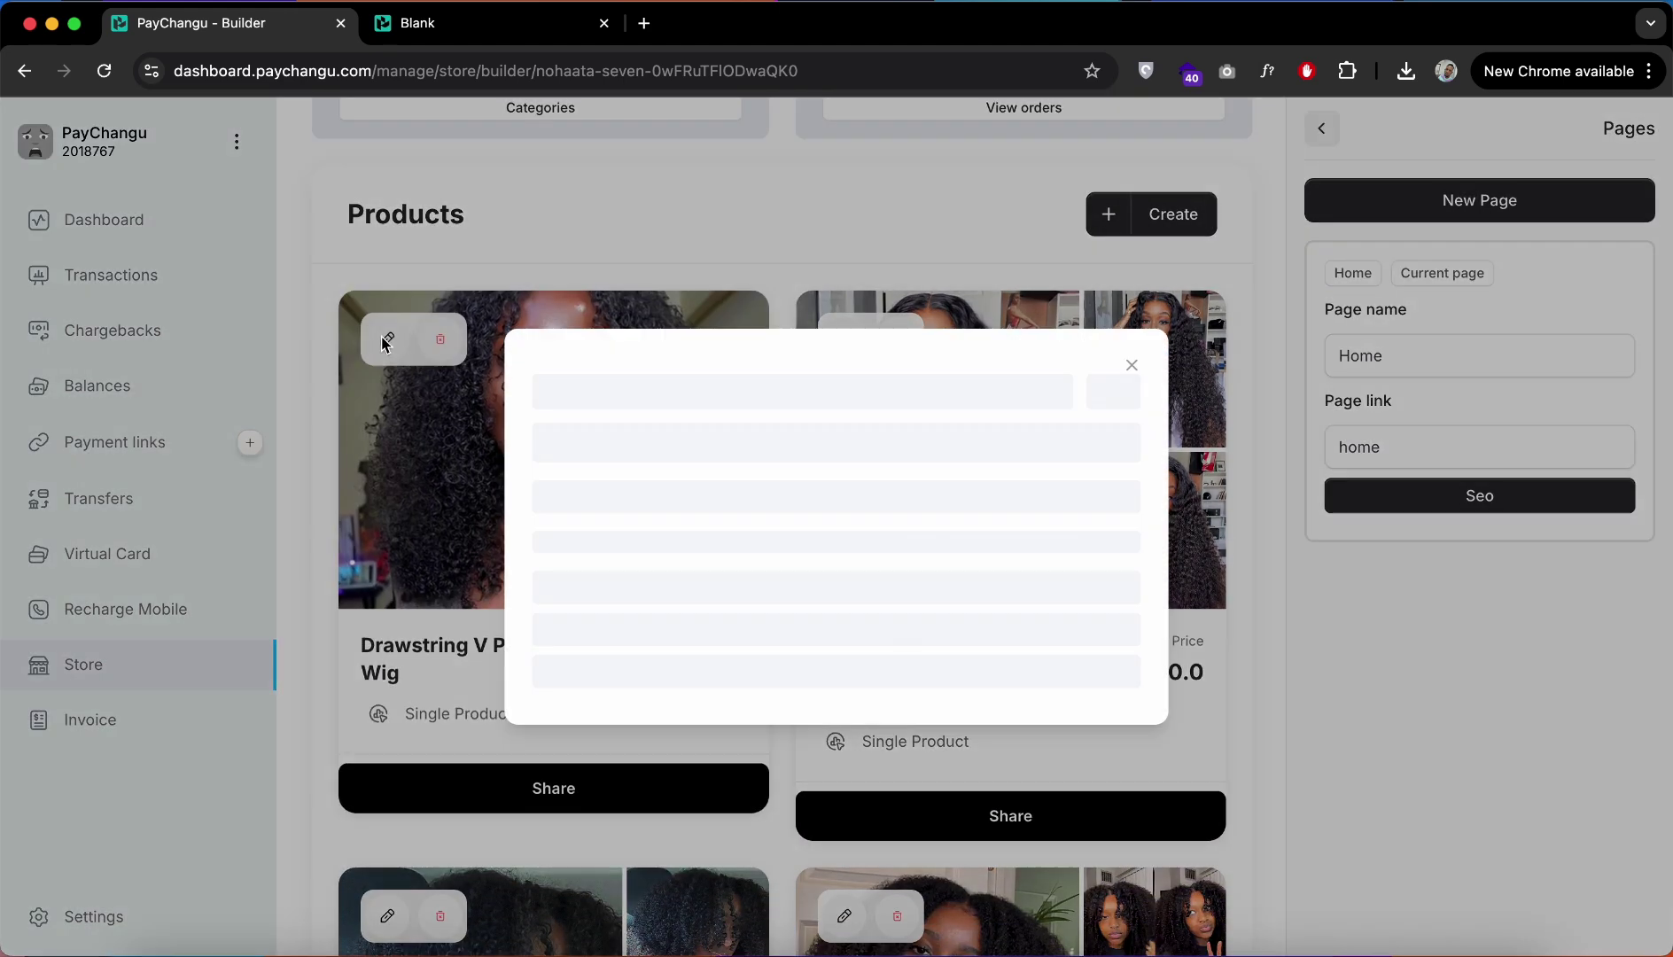
scroll(788, 890, down, 5)
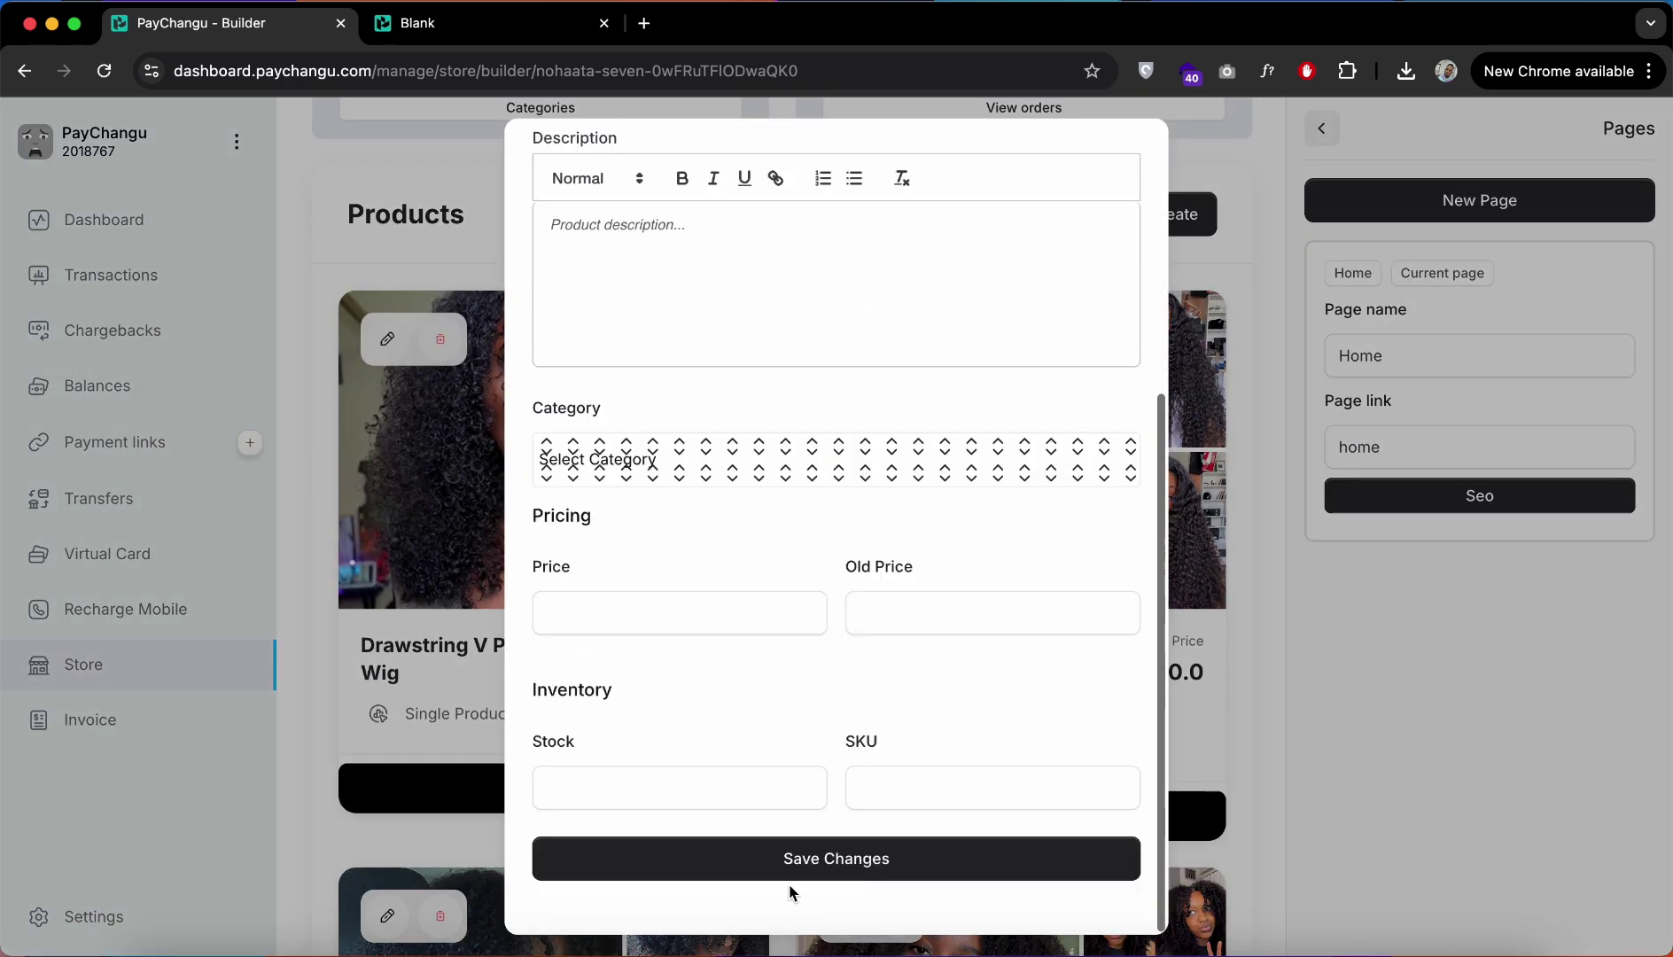
click(611, 605)
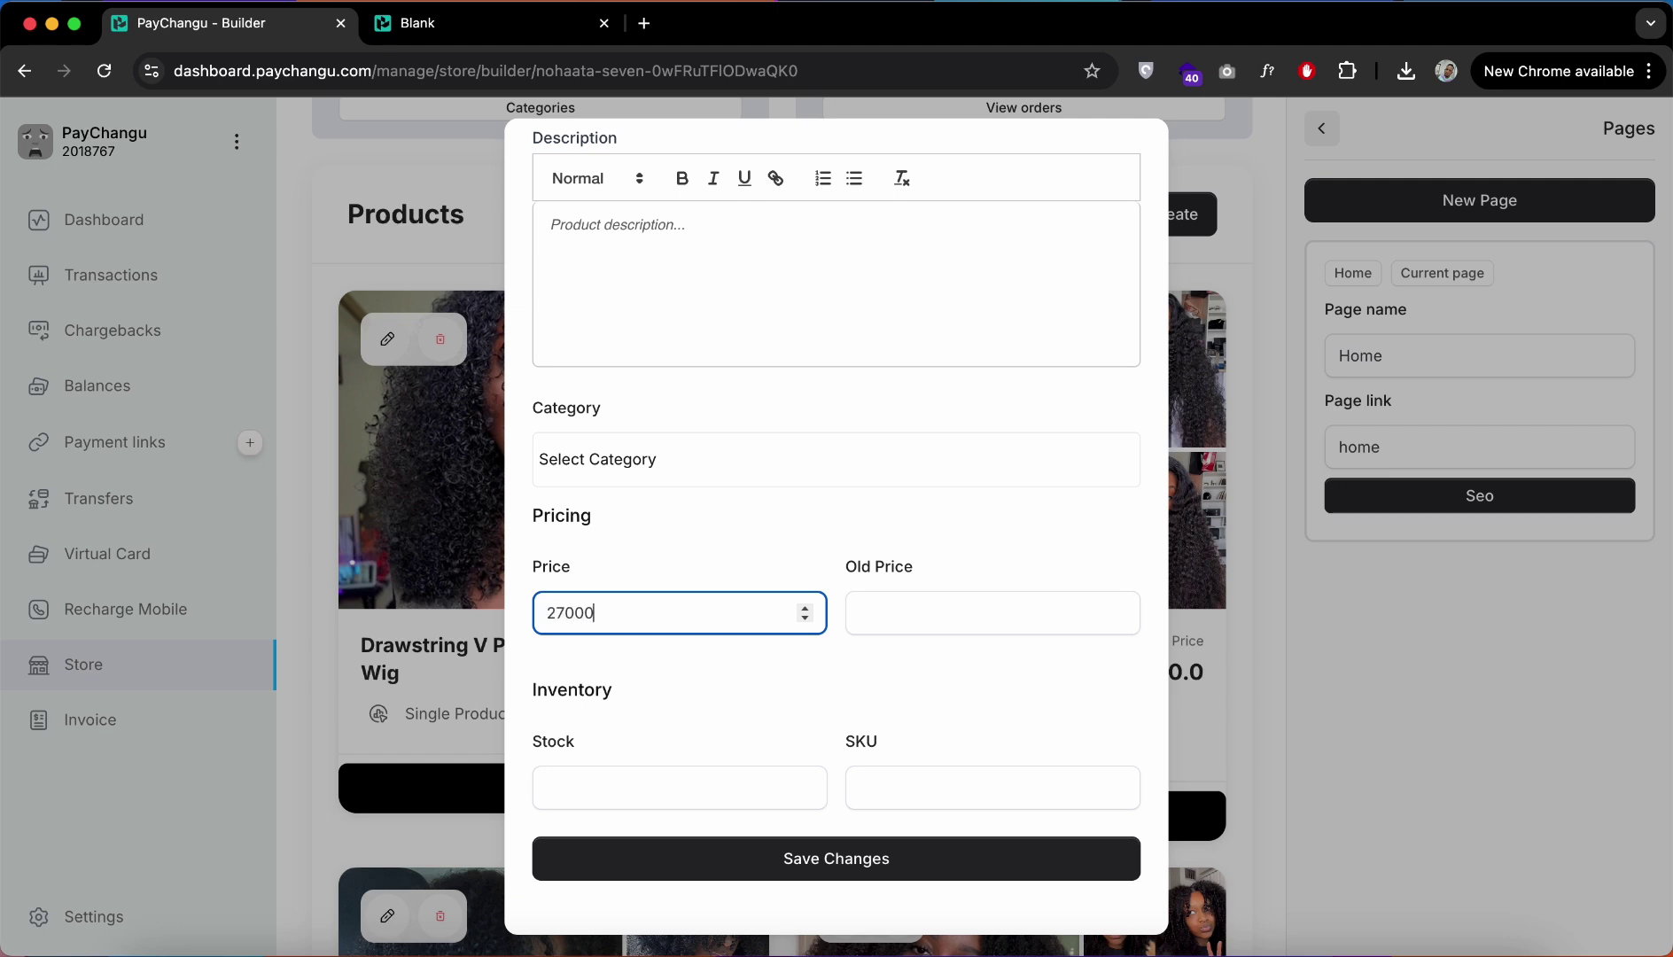
click(957, 616)
text(300000)
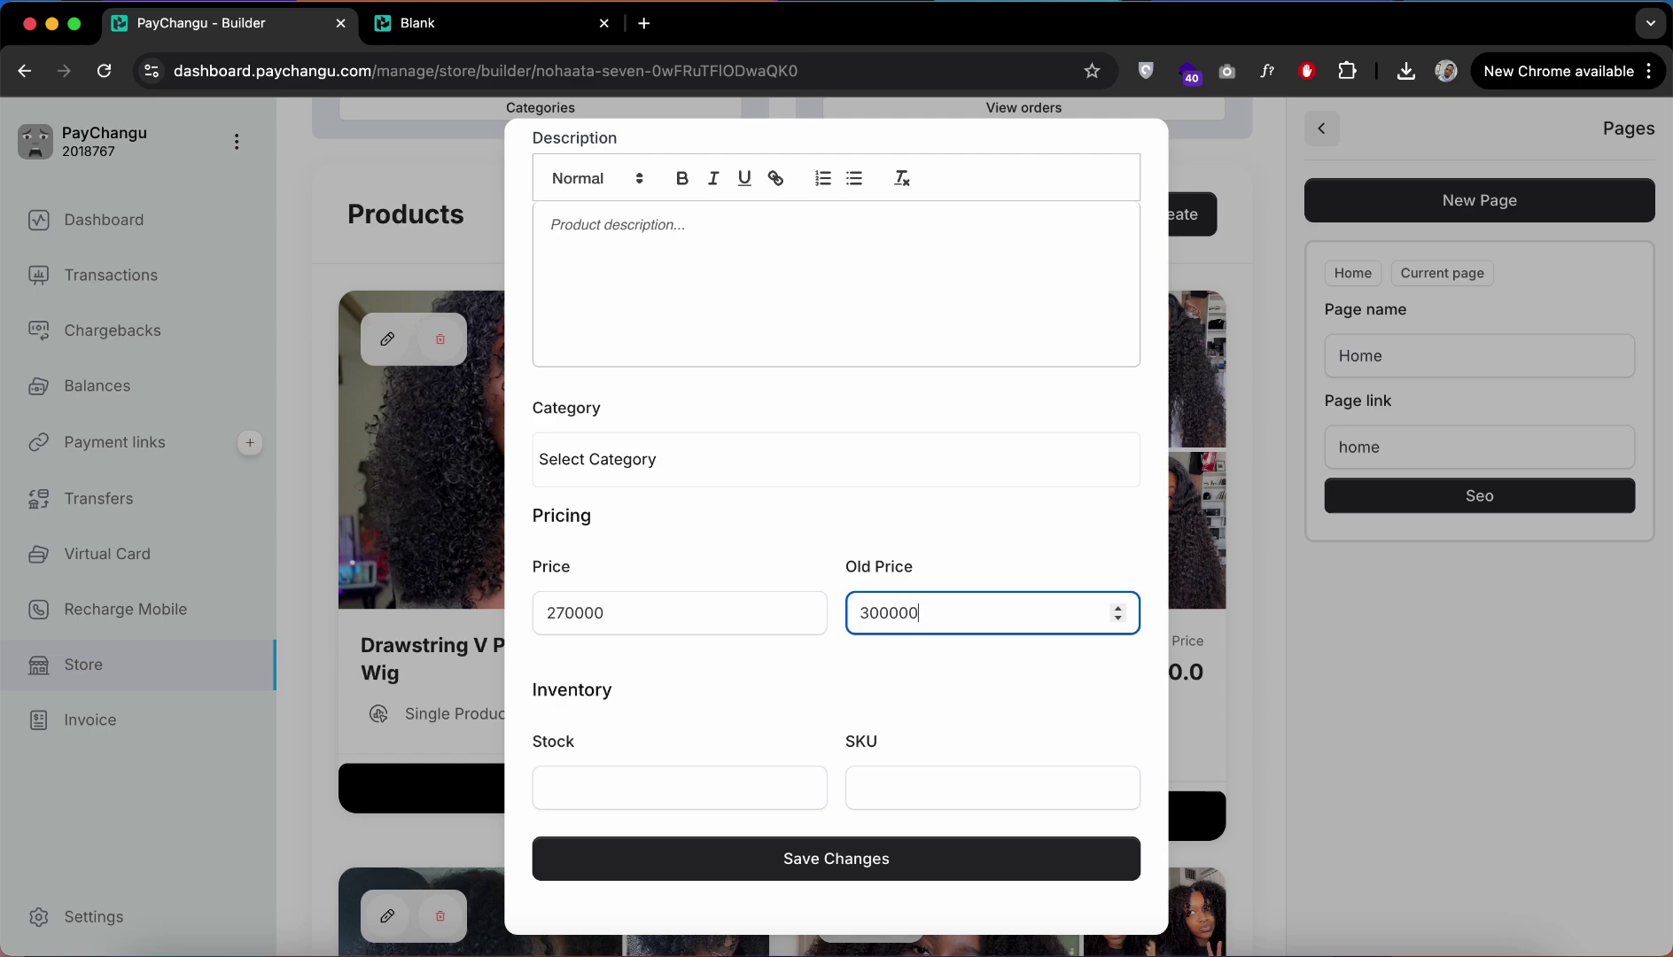
Step: Upload two wig photos to the product's image gallery
scroll(824, 422, up, 5)
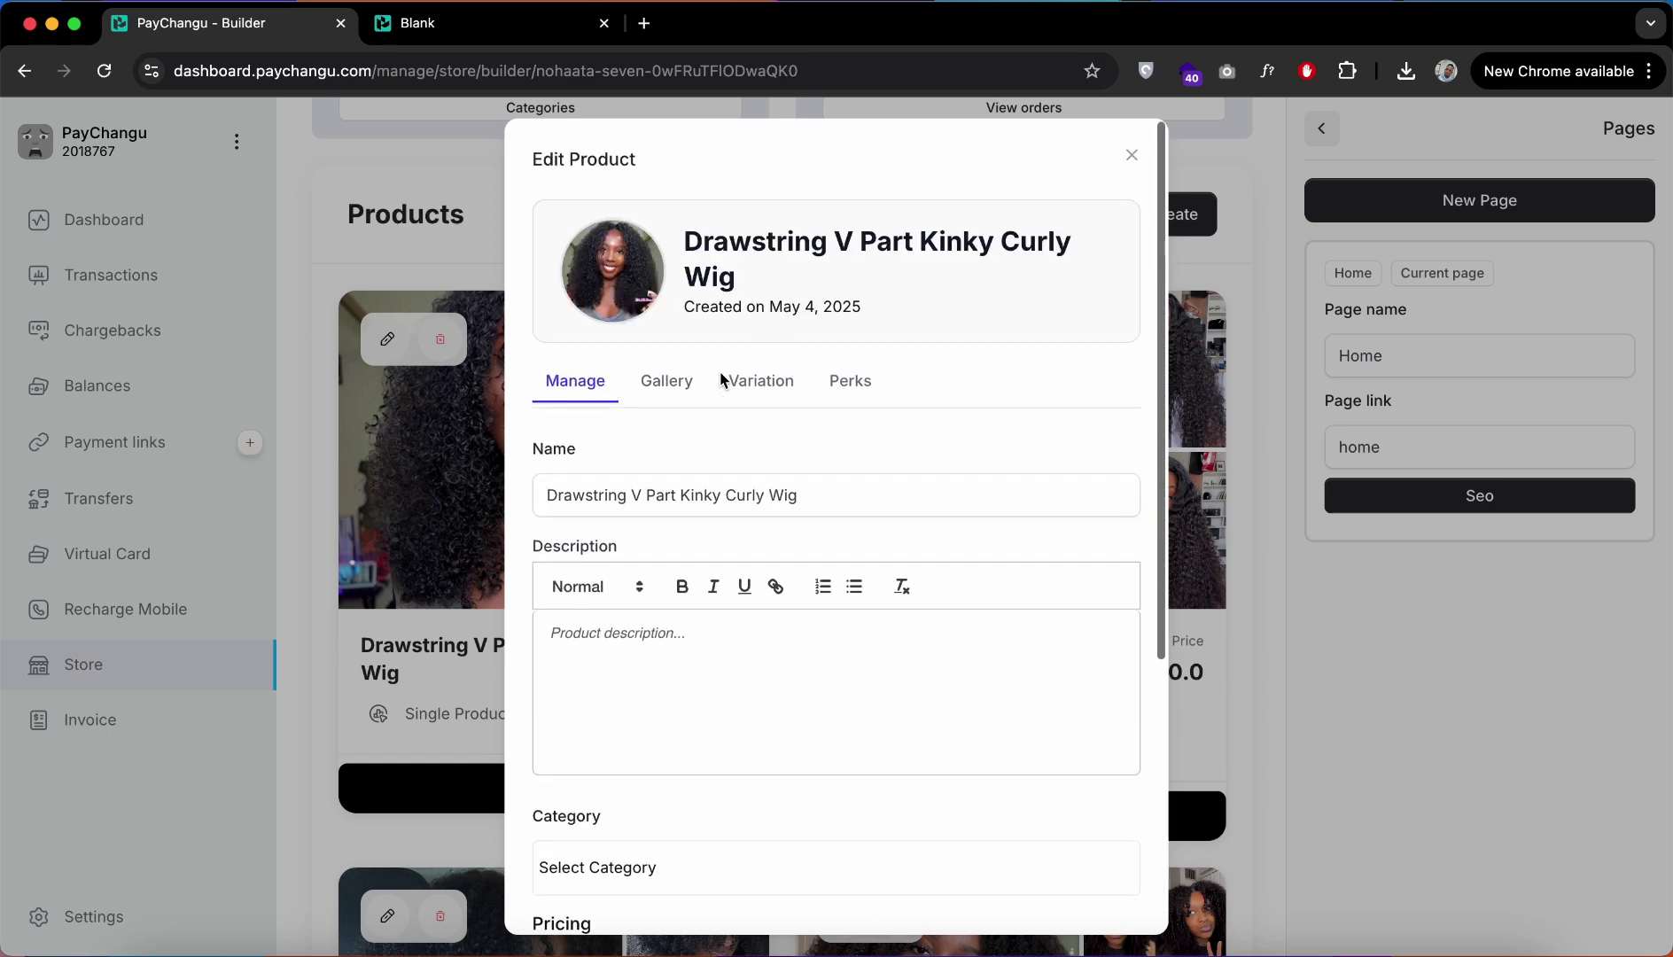
click(667, 388)
click(743, 611)
drag(940, 397, 735, 386)
click(1224, 700)
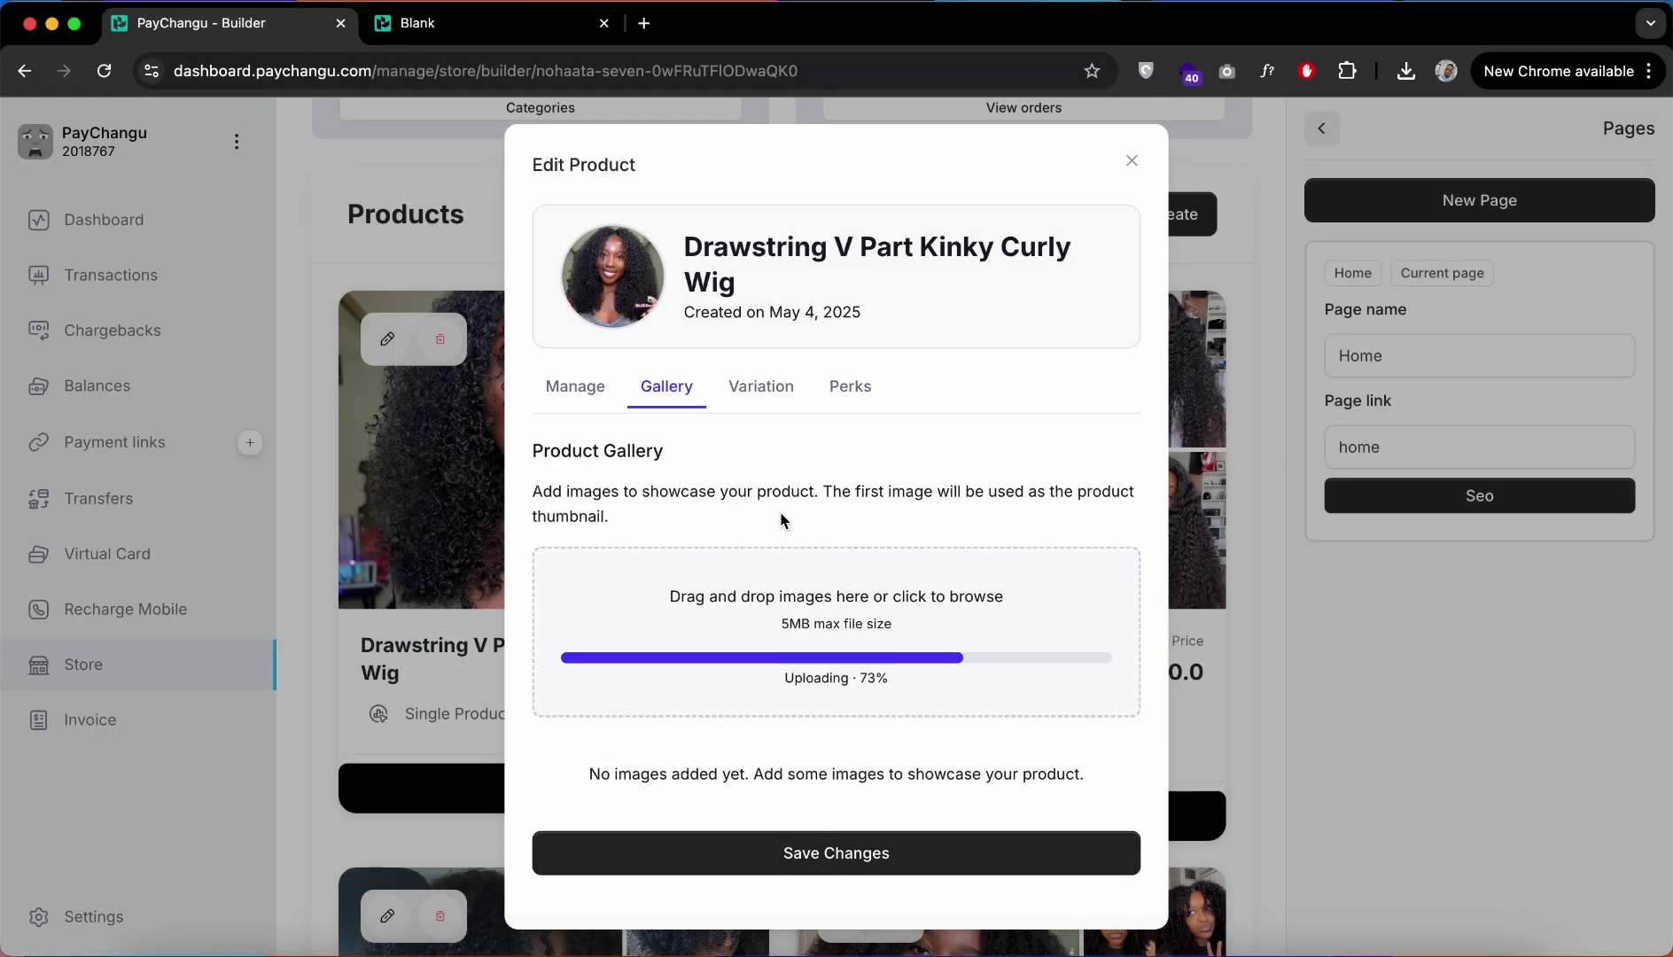
click(568, 376)
click(665, 383)
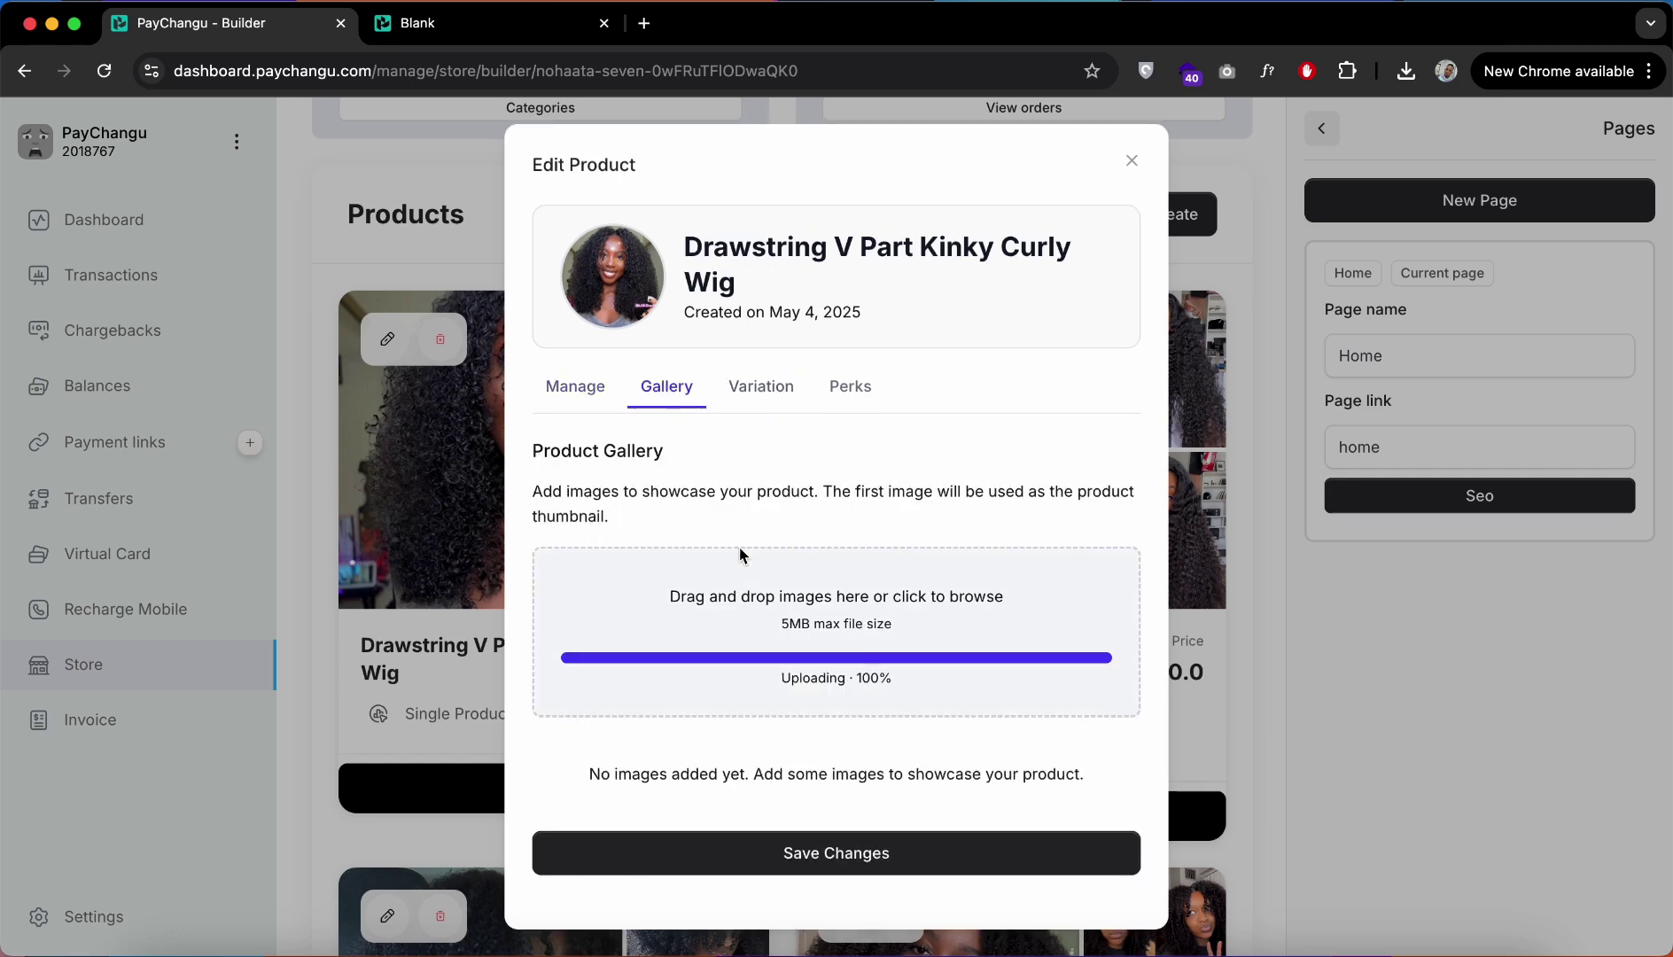
click(583, 387)
Step: Save the product at MK270,000.0 with its new images and close the editor
scroll(761, 604, down, 5)
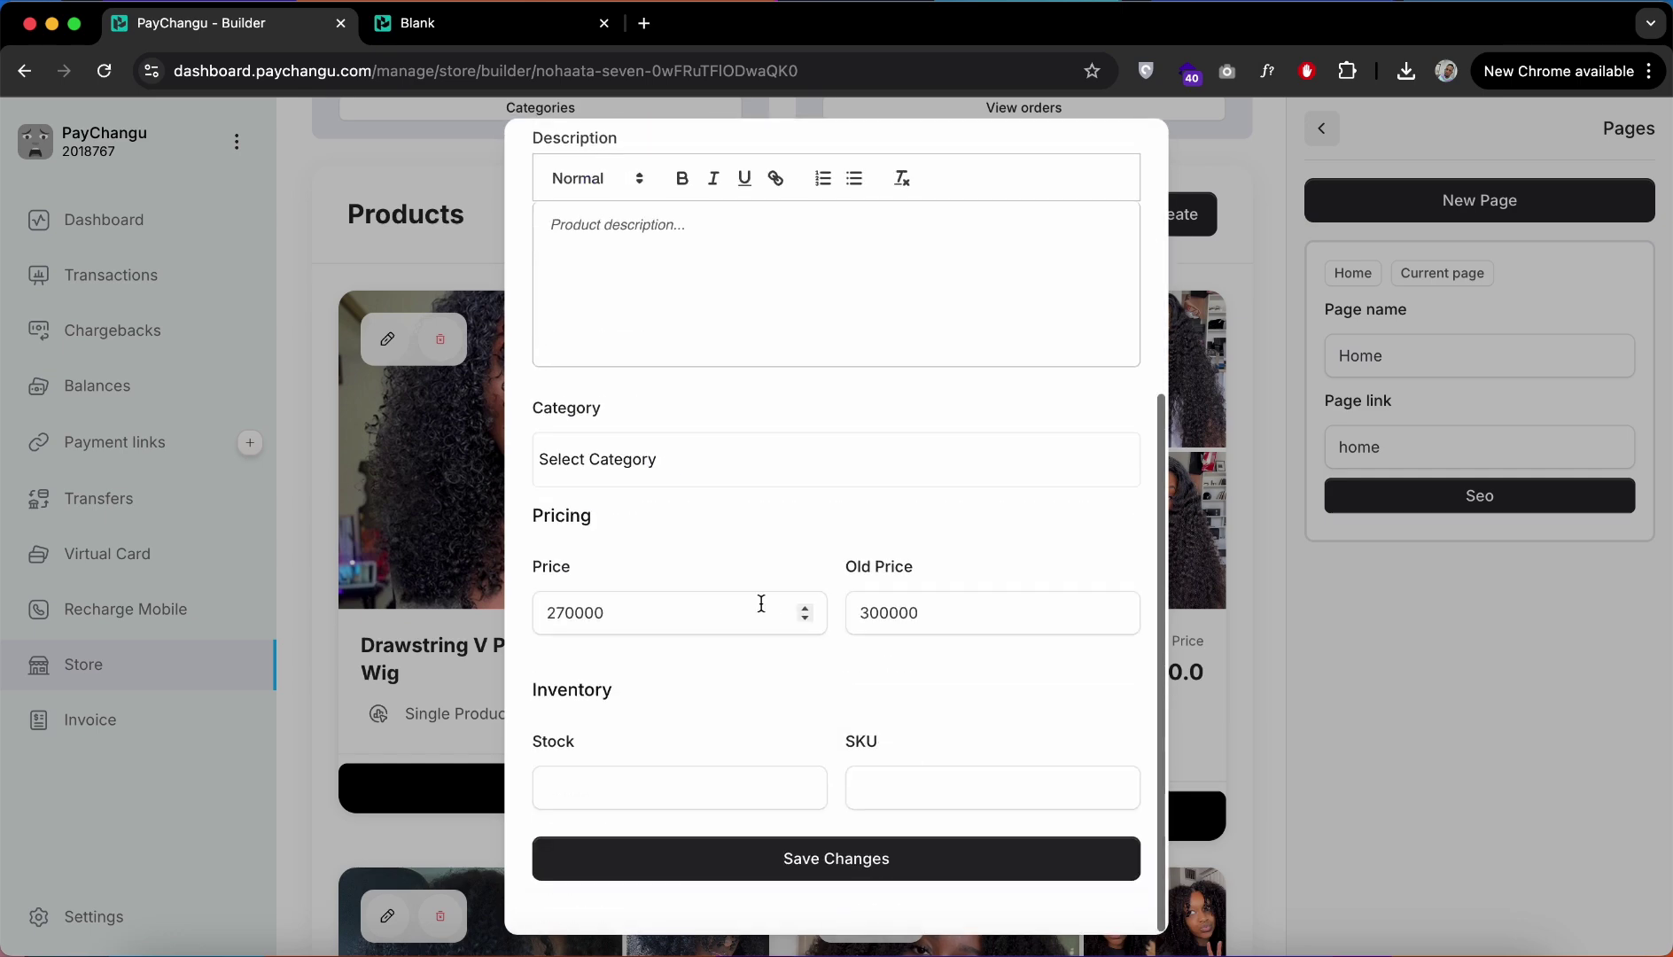
click(749, 864)
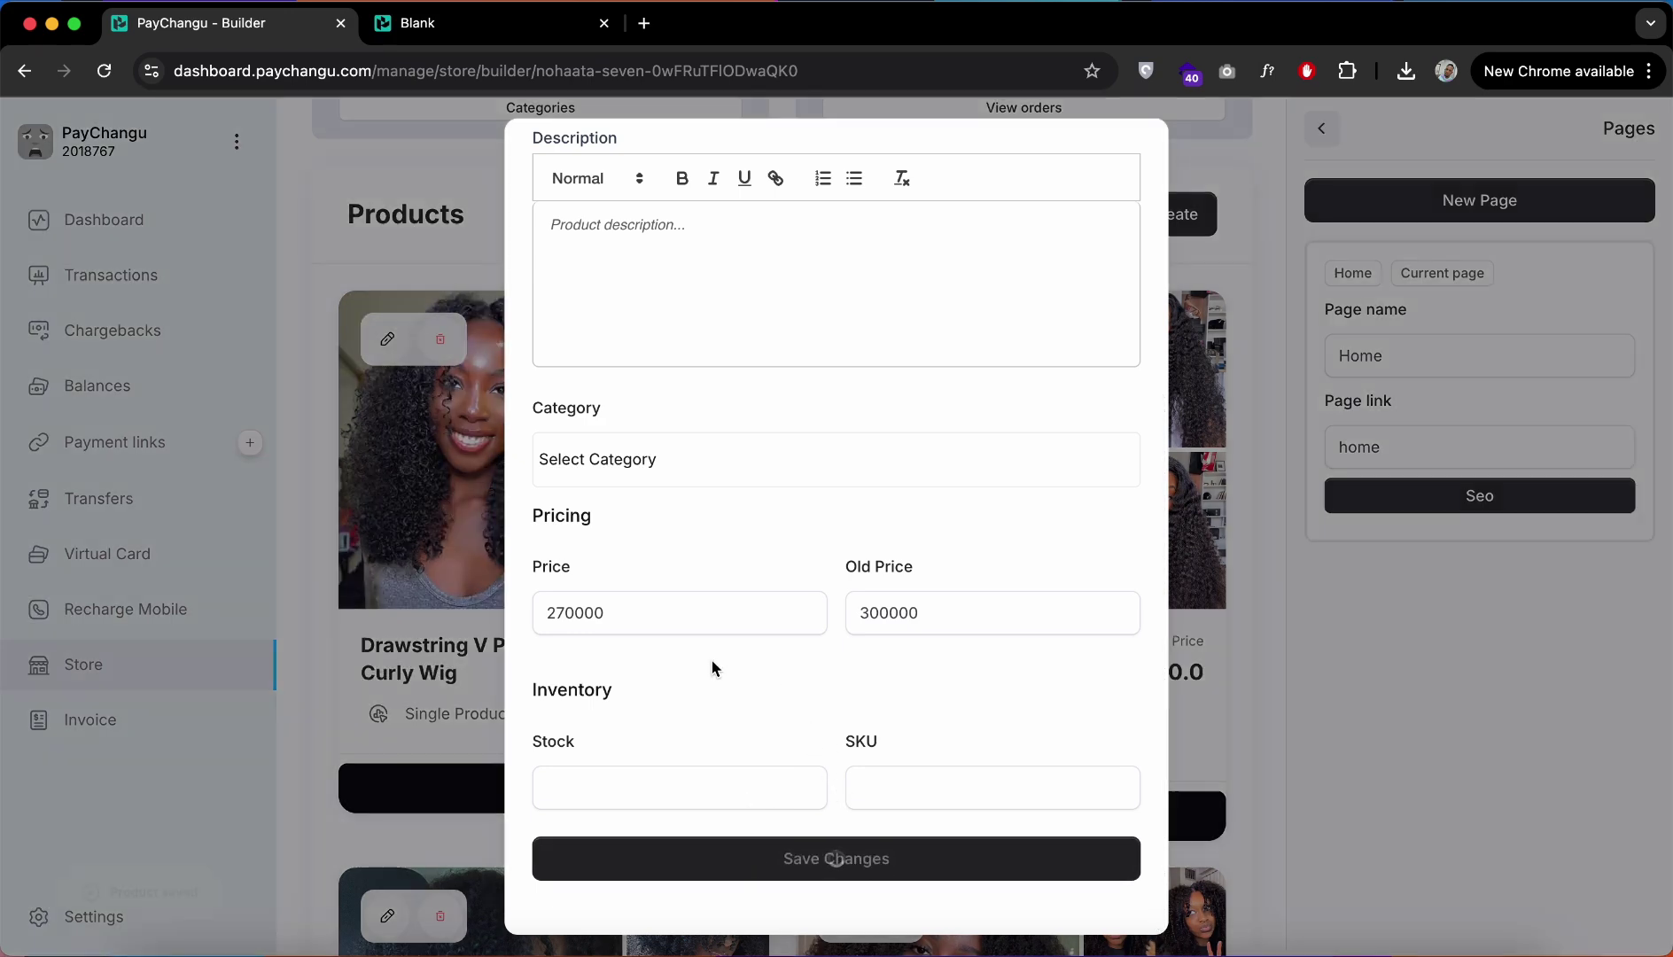
click(615, 789)
click(962, 802)
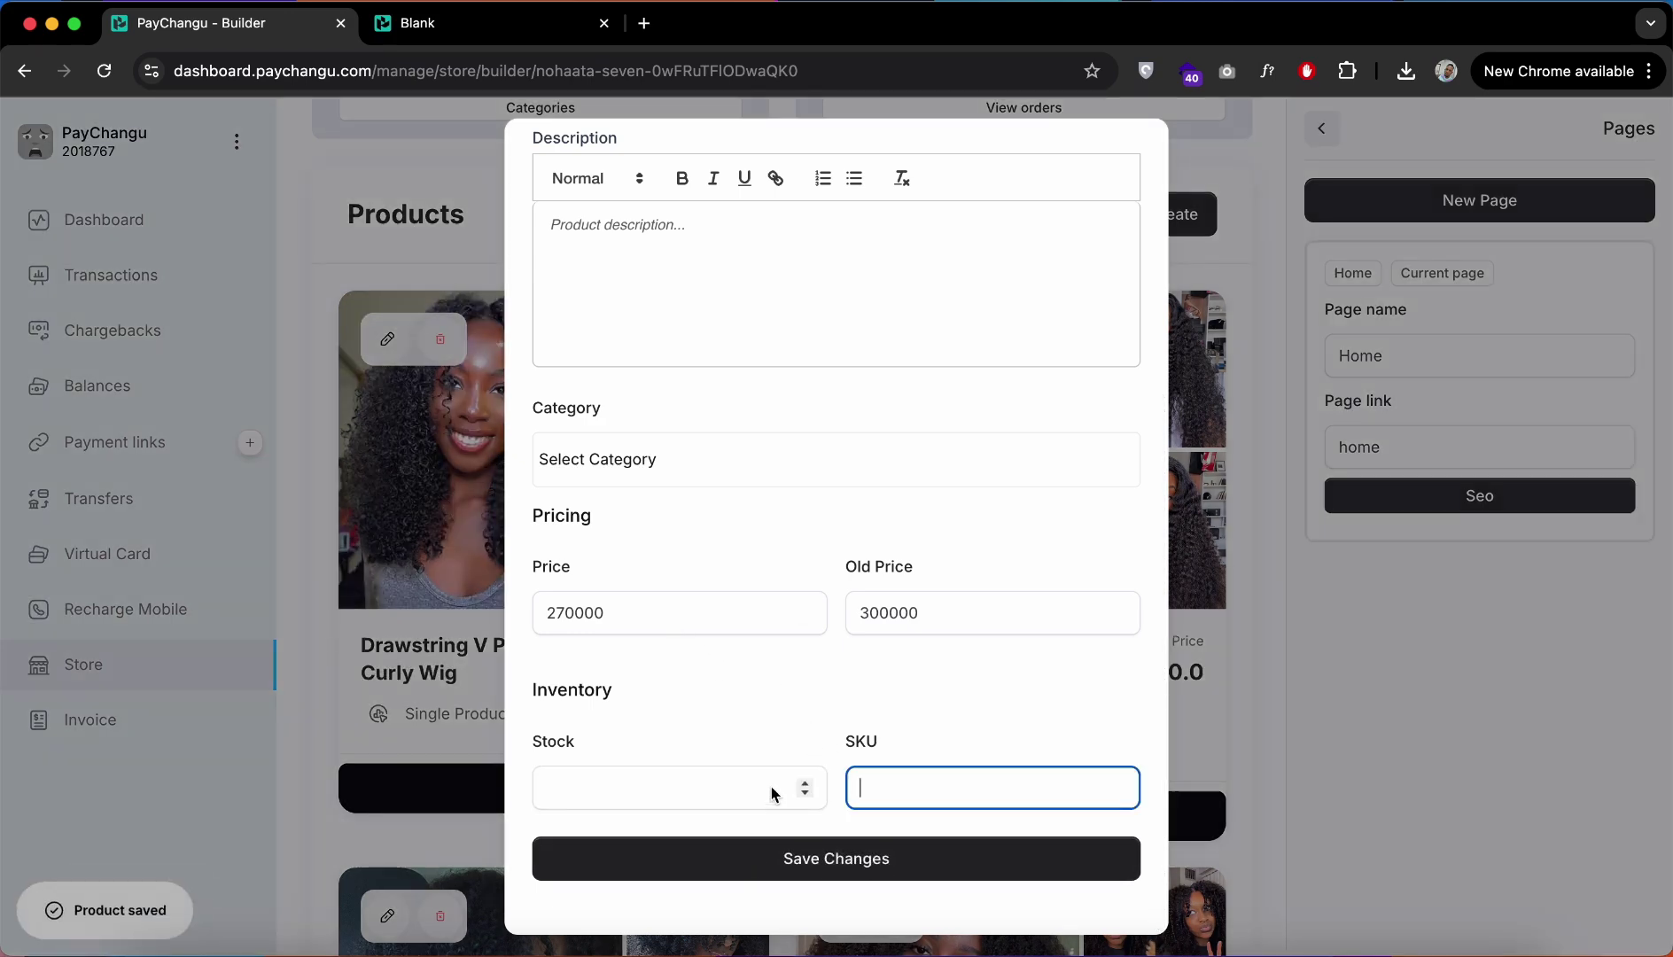
click(784, 789)
click(494, 679)
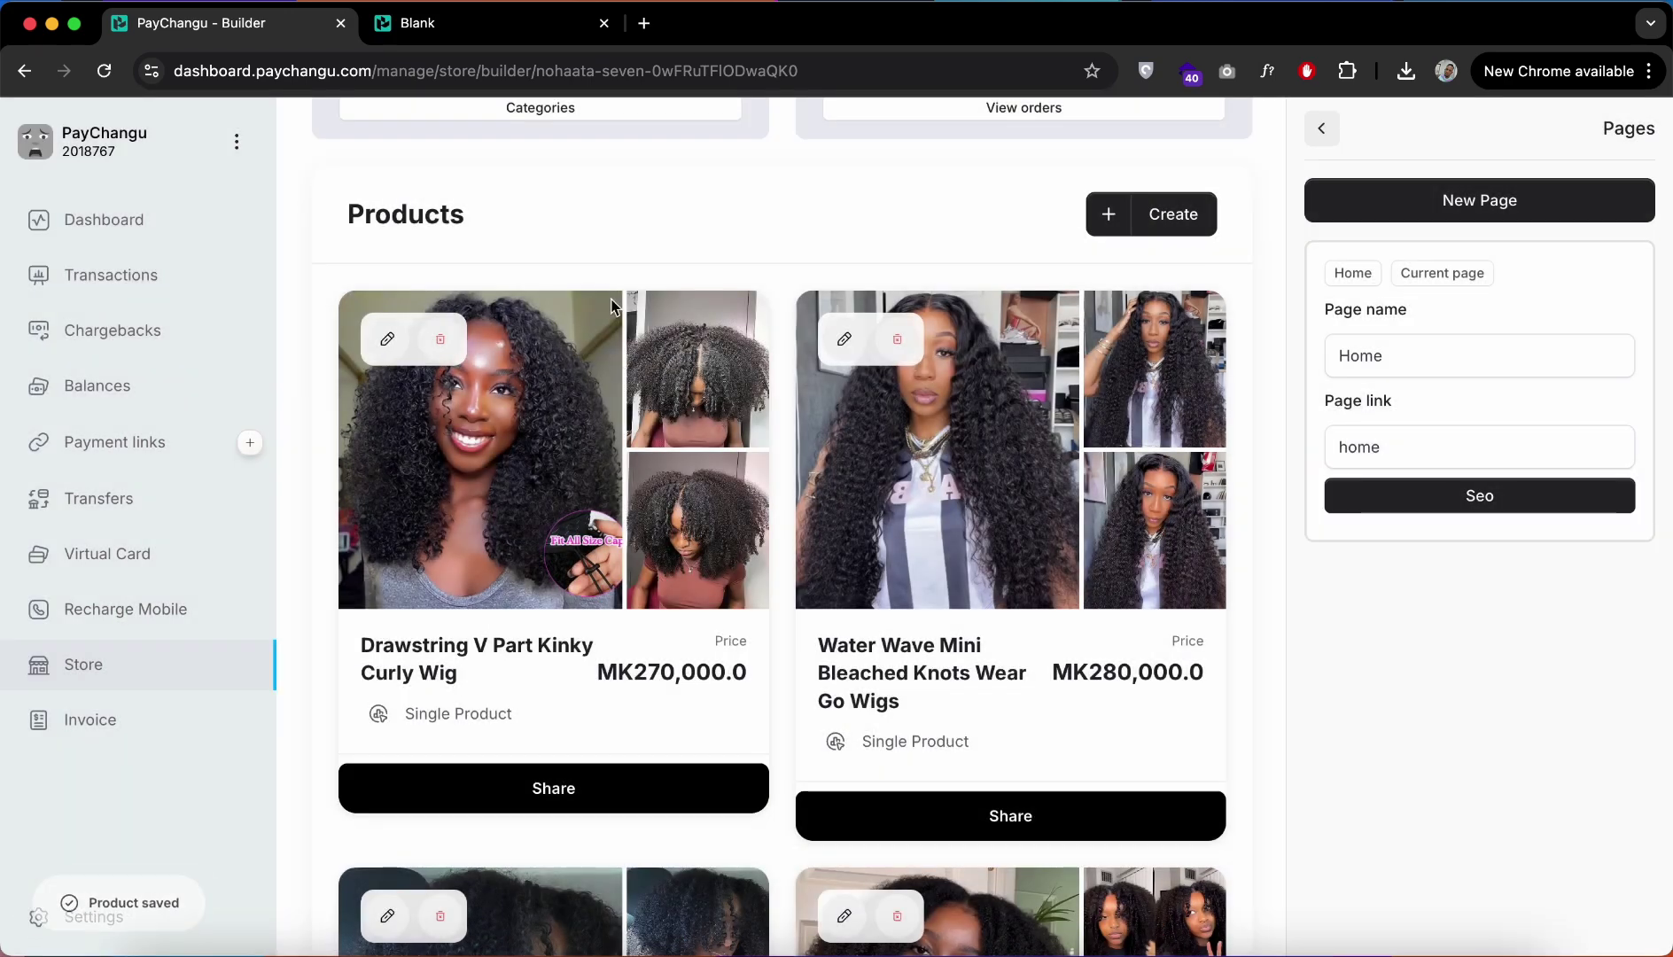
scroll(624, 608, up, 2)
click(455, 22)
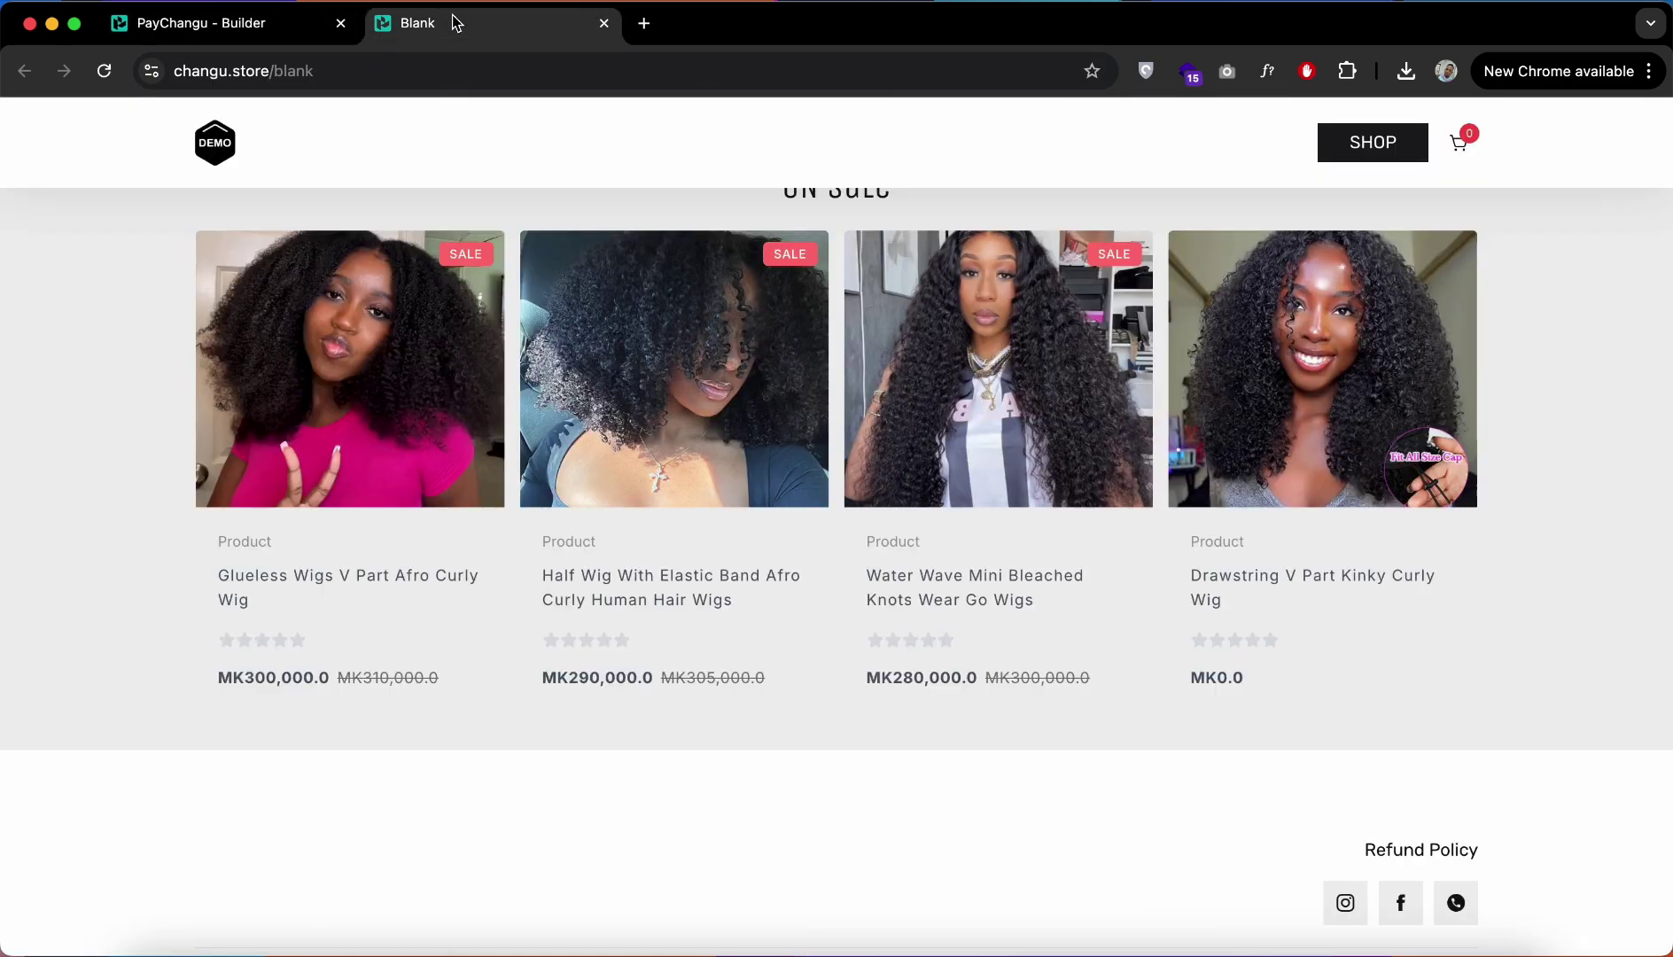
click(104, 71)
scroll(192, 372, down, 1)
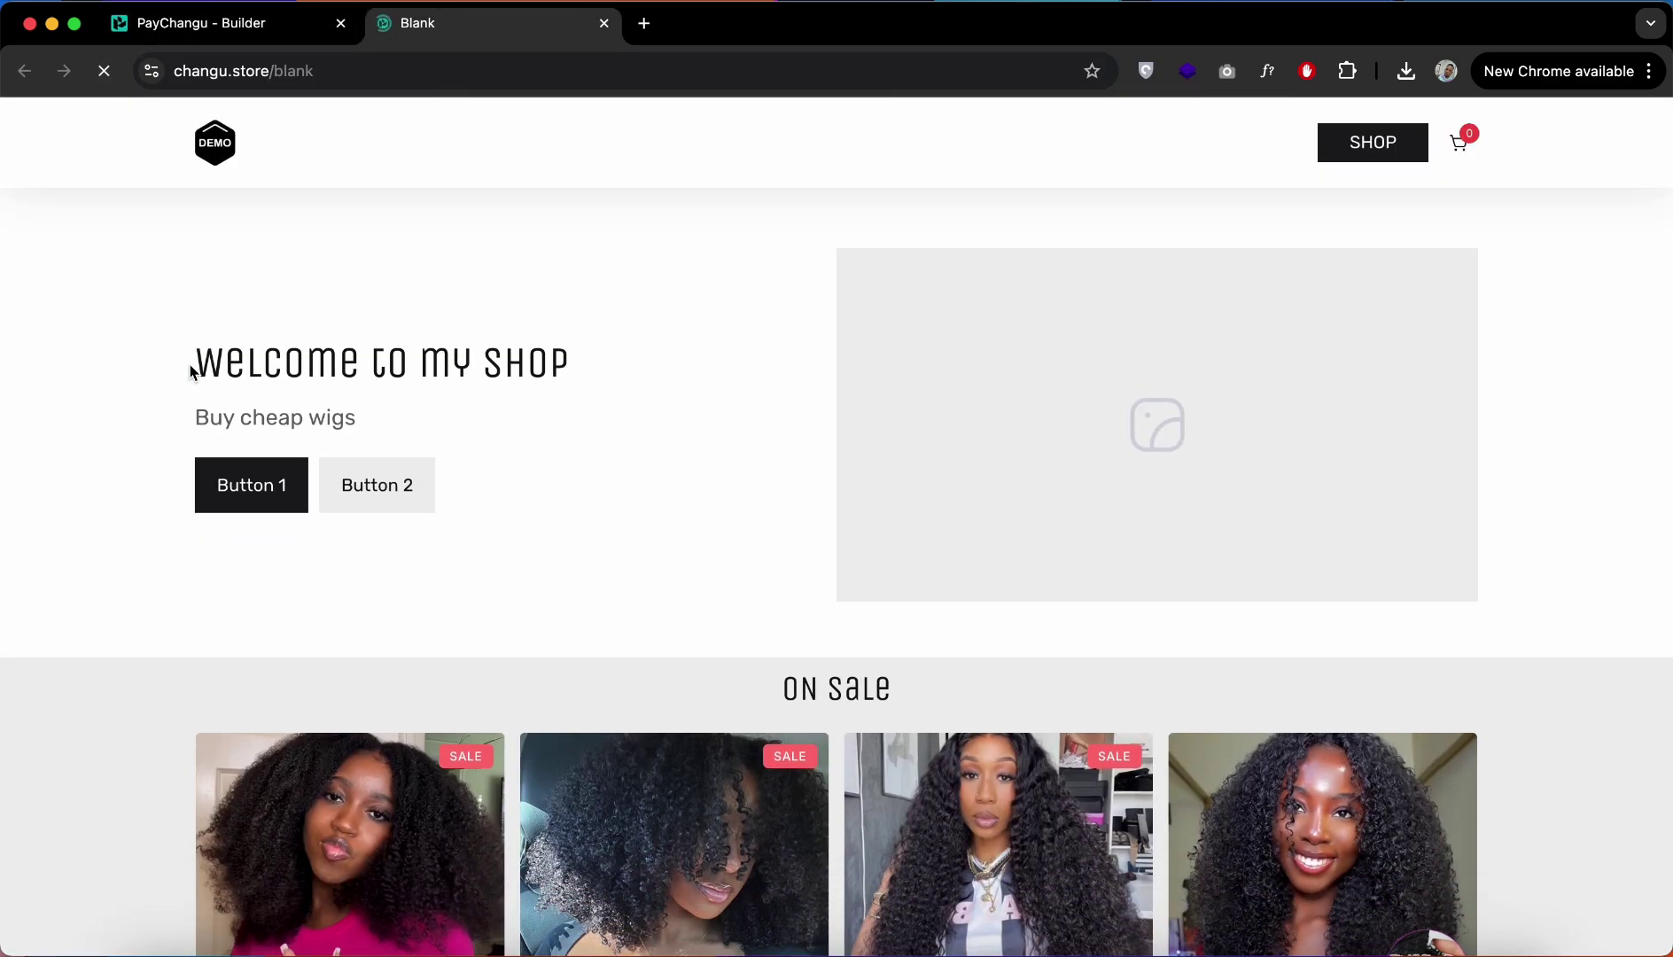
scroll(672, 685, down, 7)
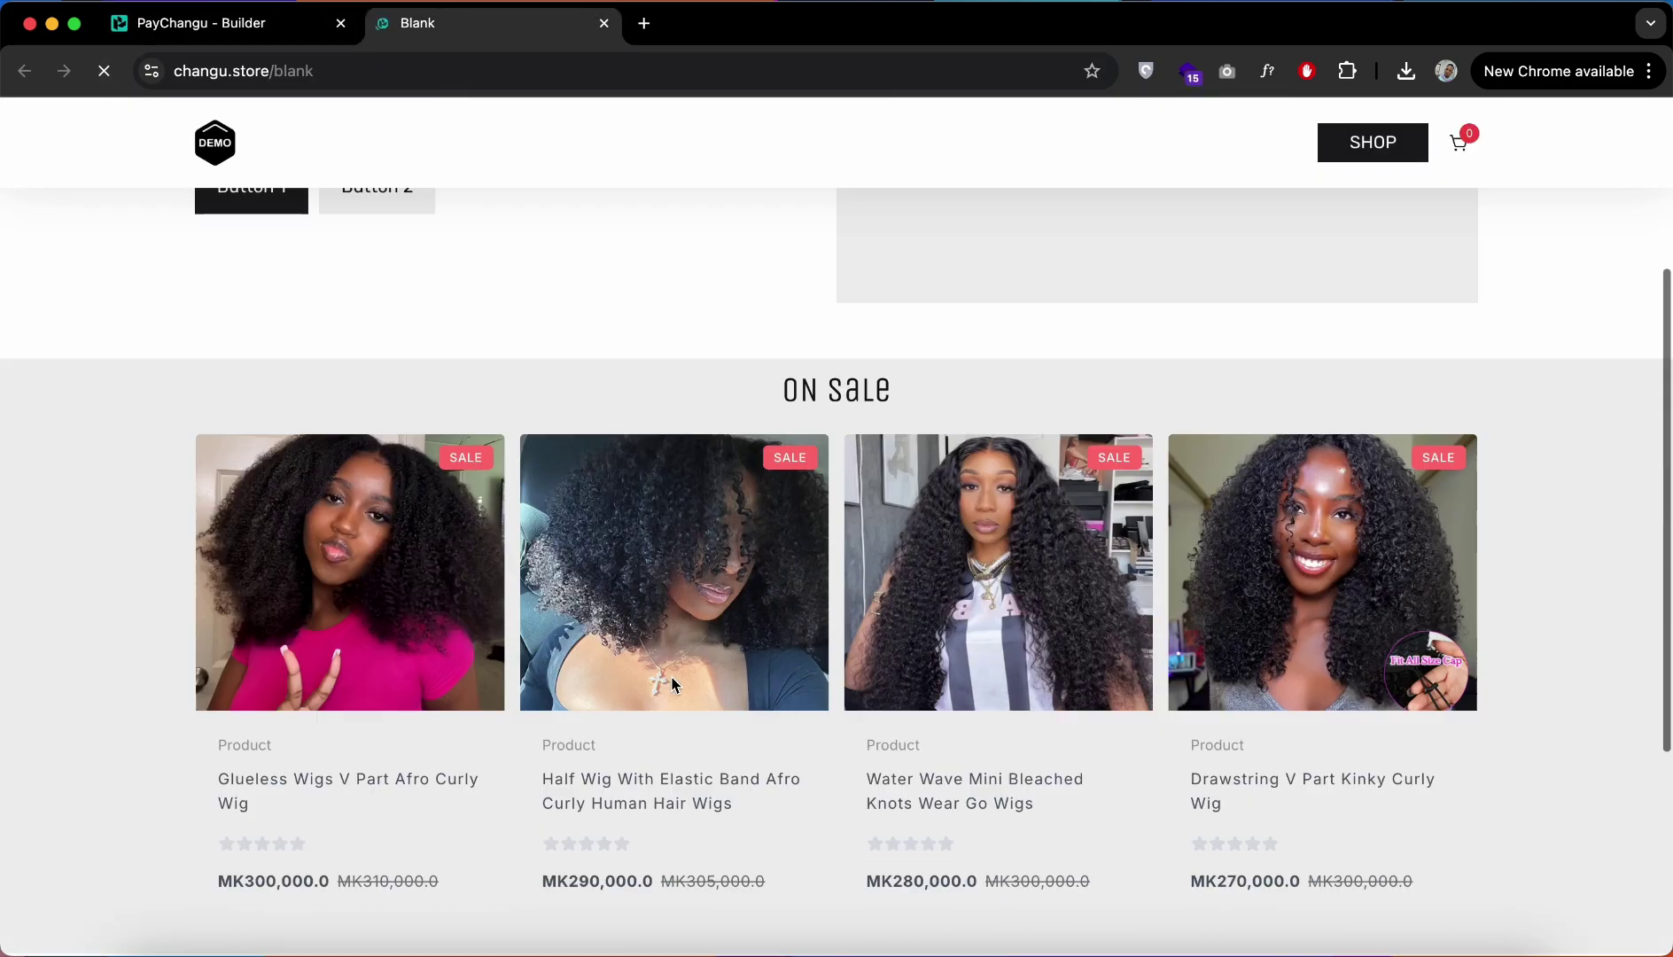
scroll(1123, 614, up, 4)
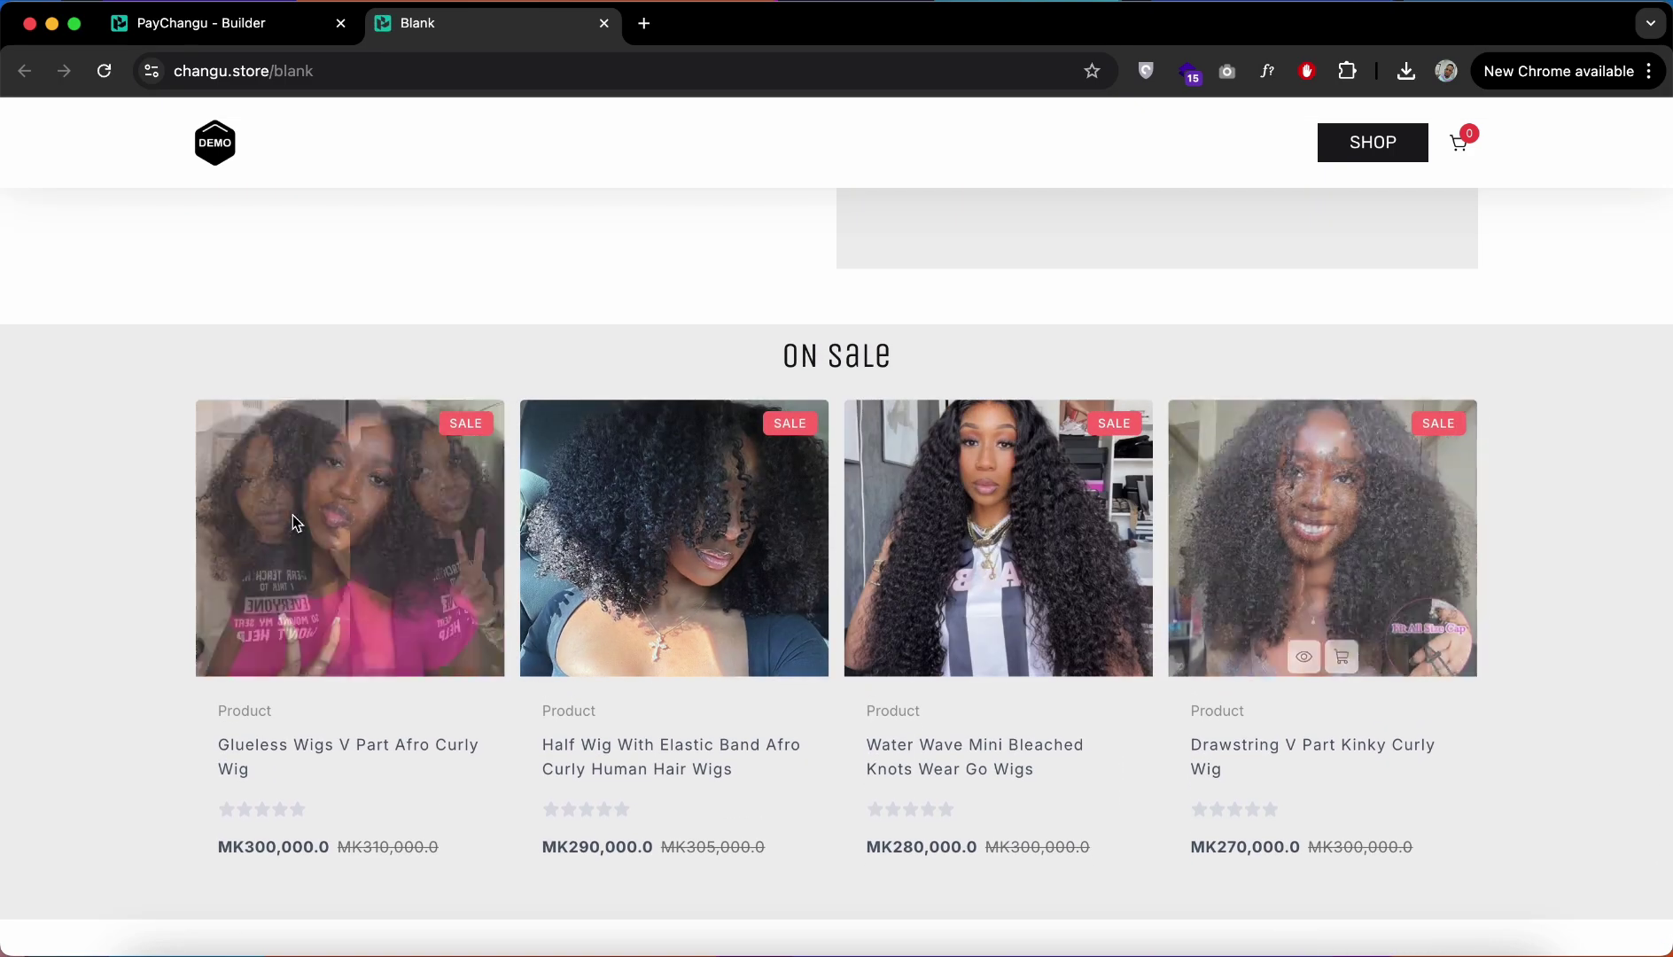
scroll(855, 471, up, 4)
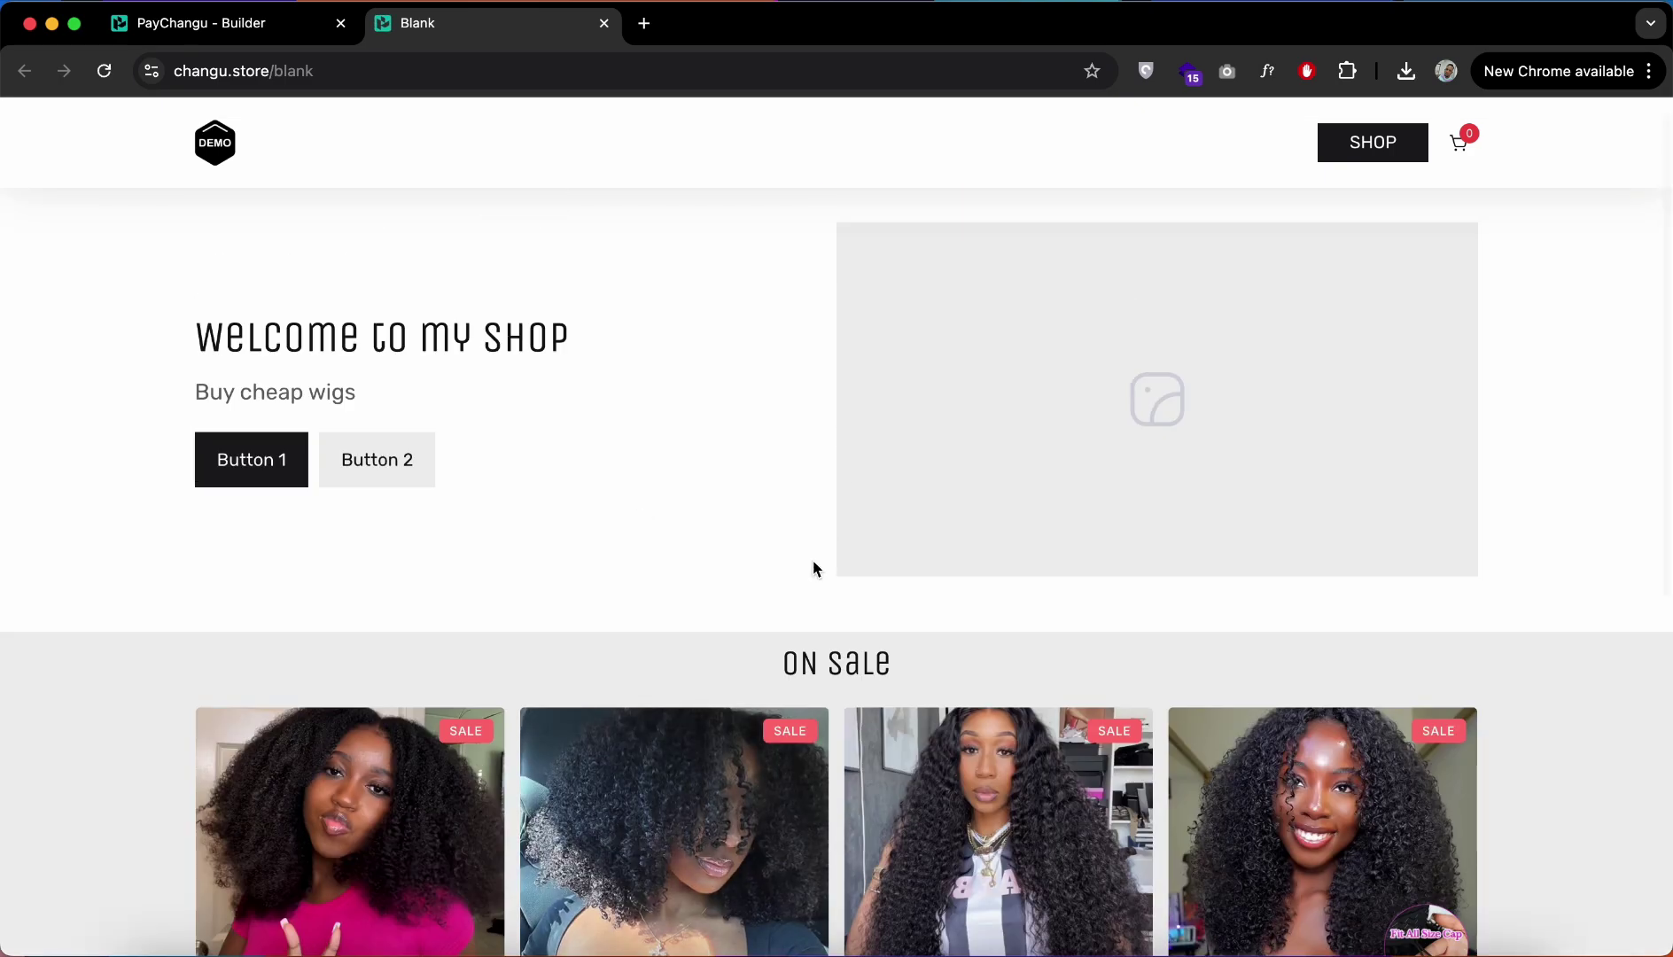
scroll(674, 465, up, 1)
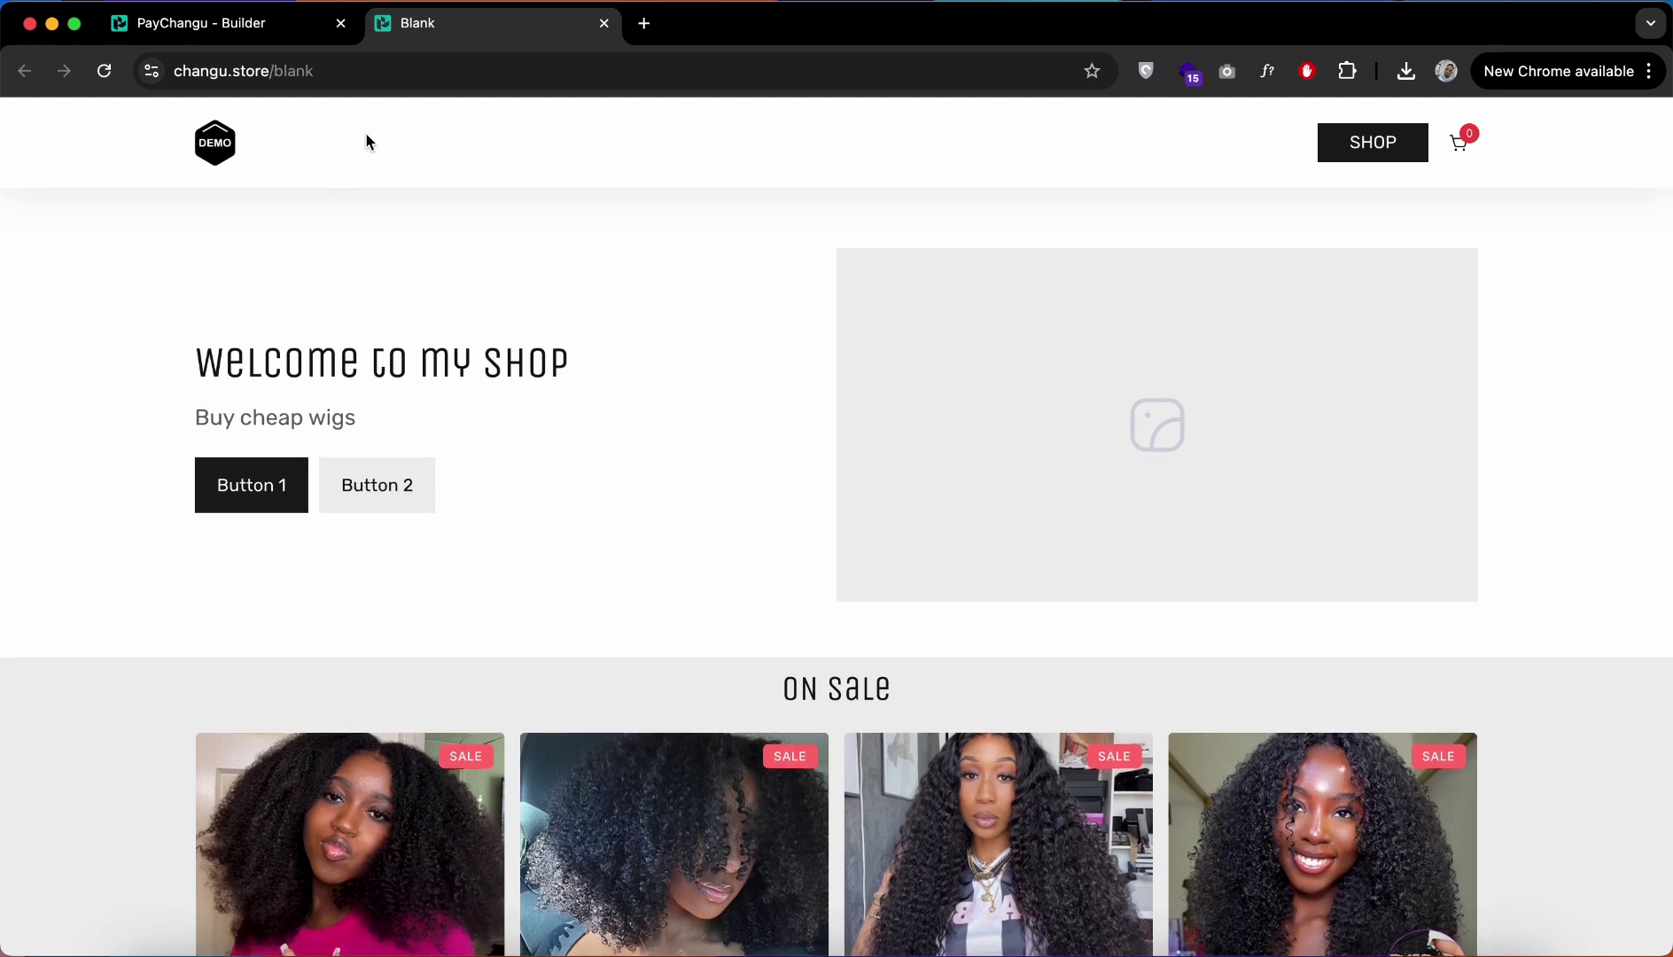
click(260, 34)
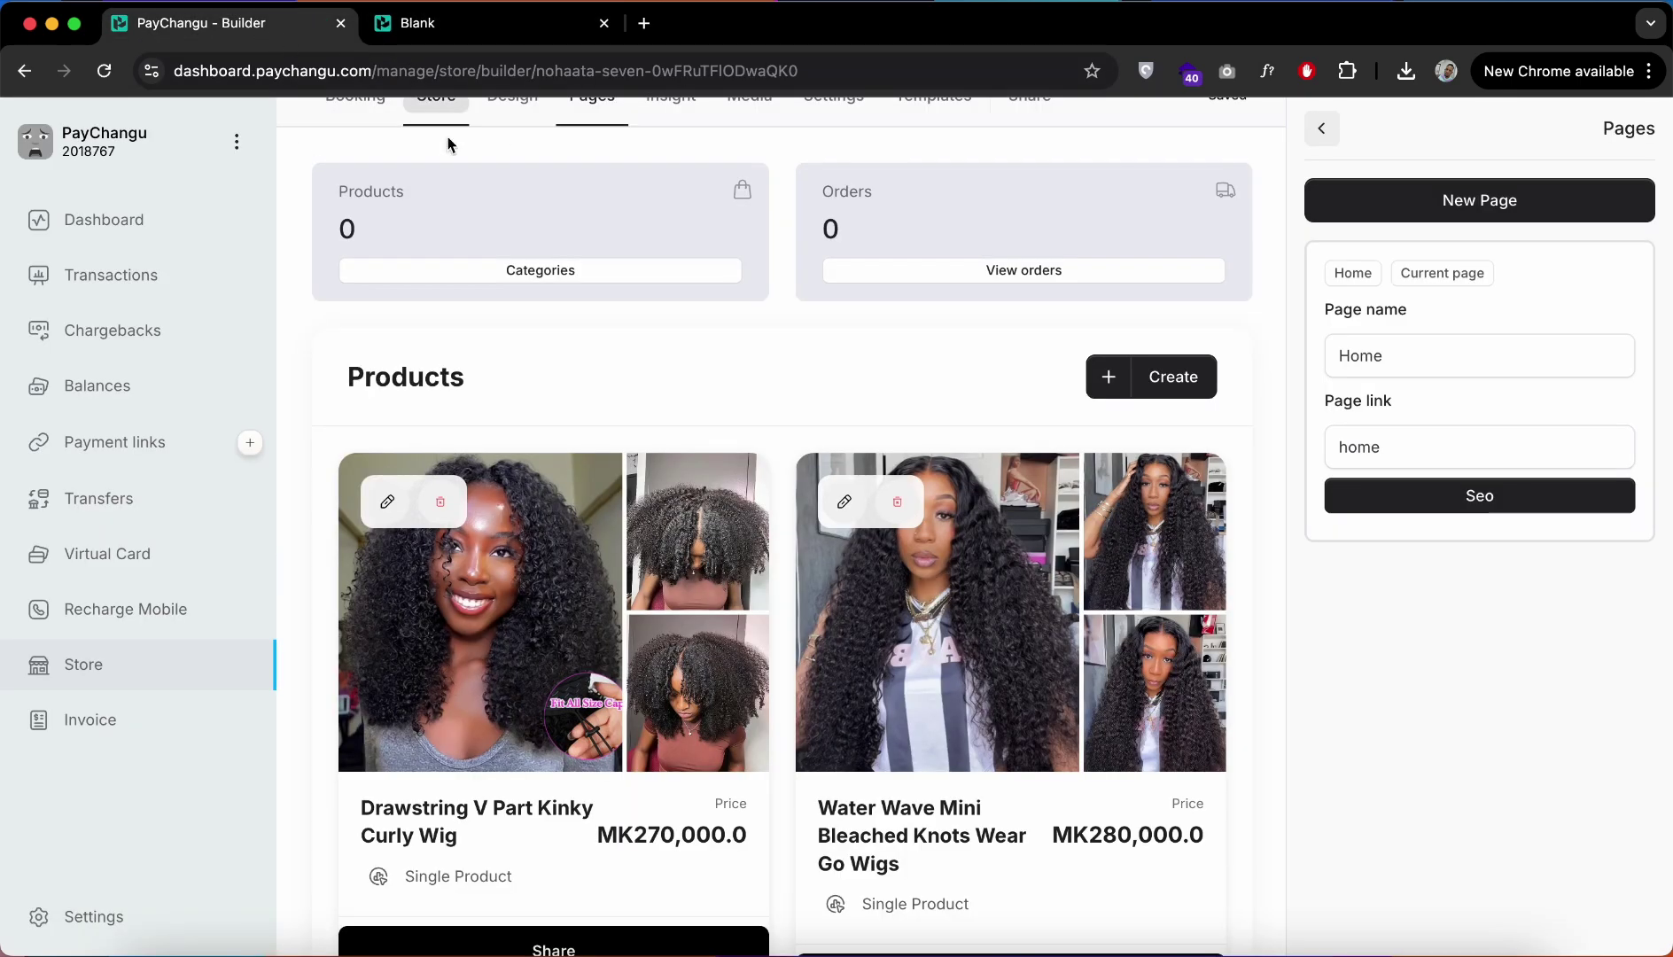
Step: Create a new Blank page in the store's Pages list
scroll(470, 166, up, 1)
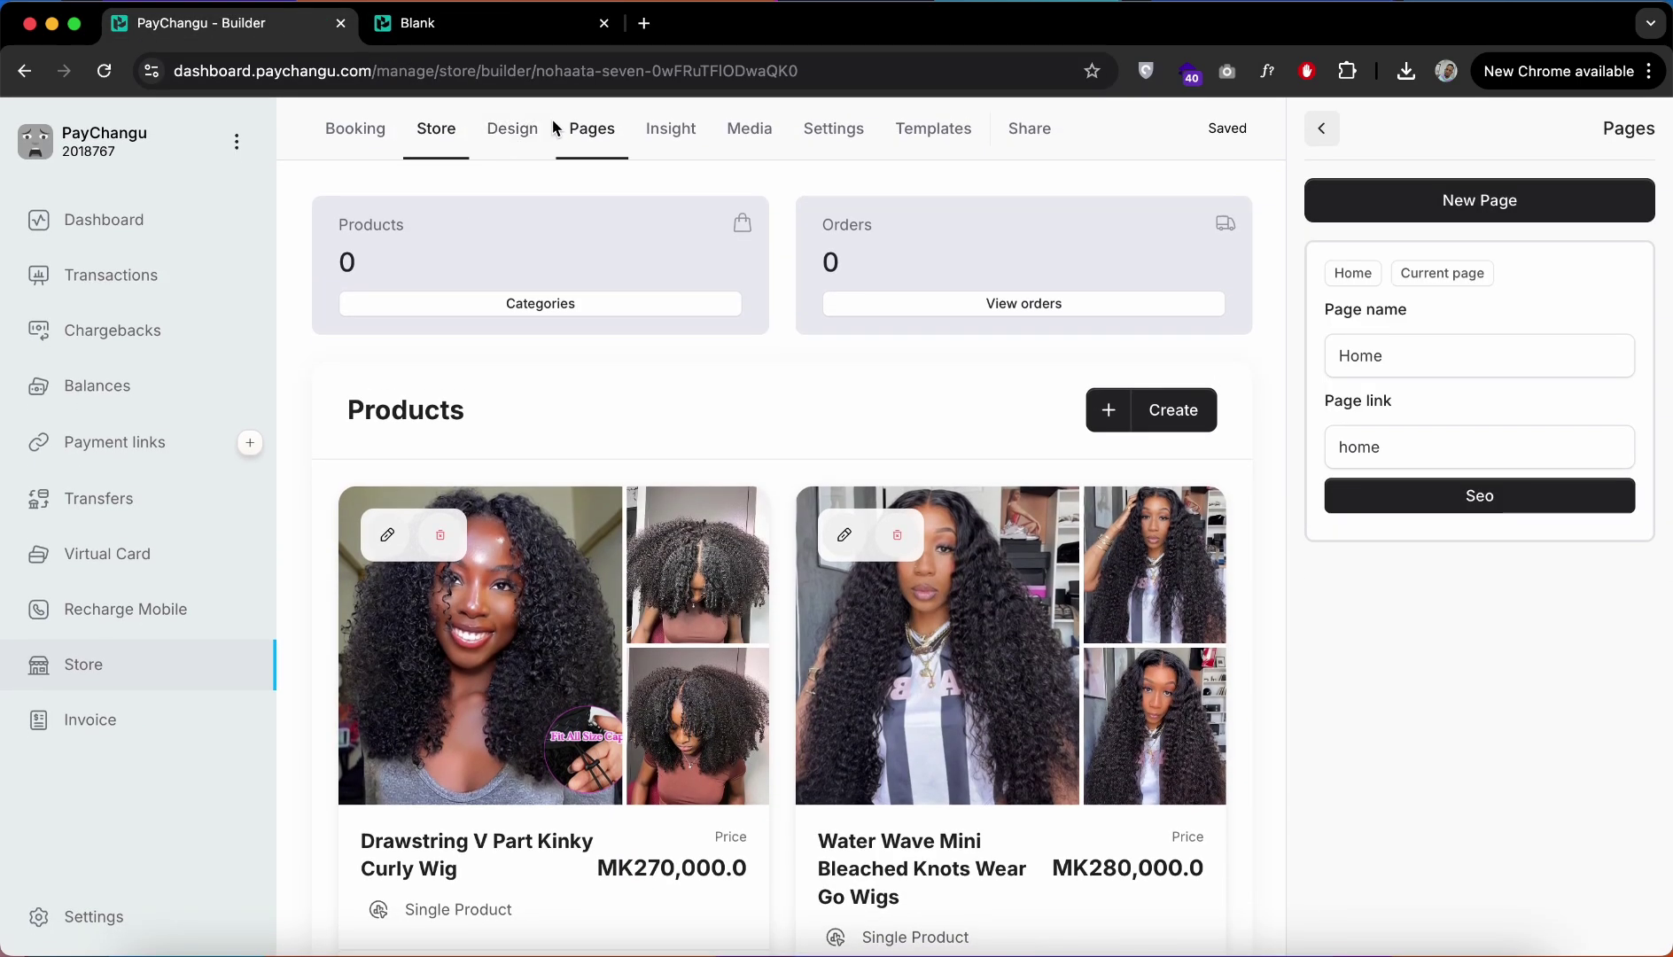
click(606, 133)
scroll(1061, 535, down, 10)
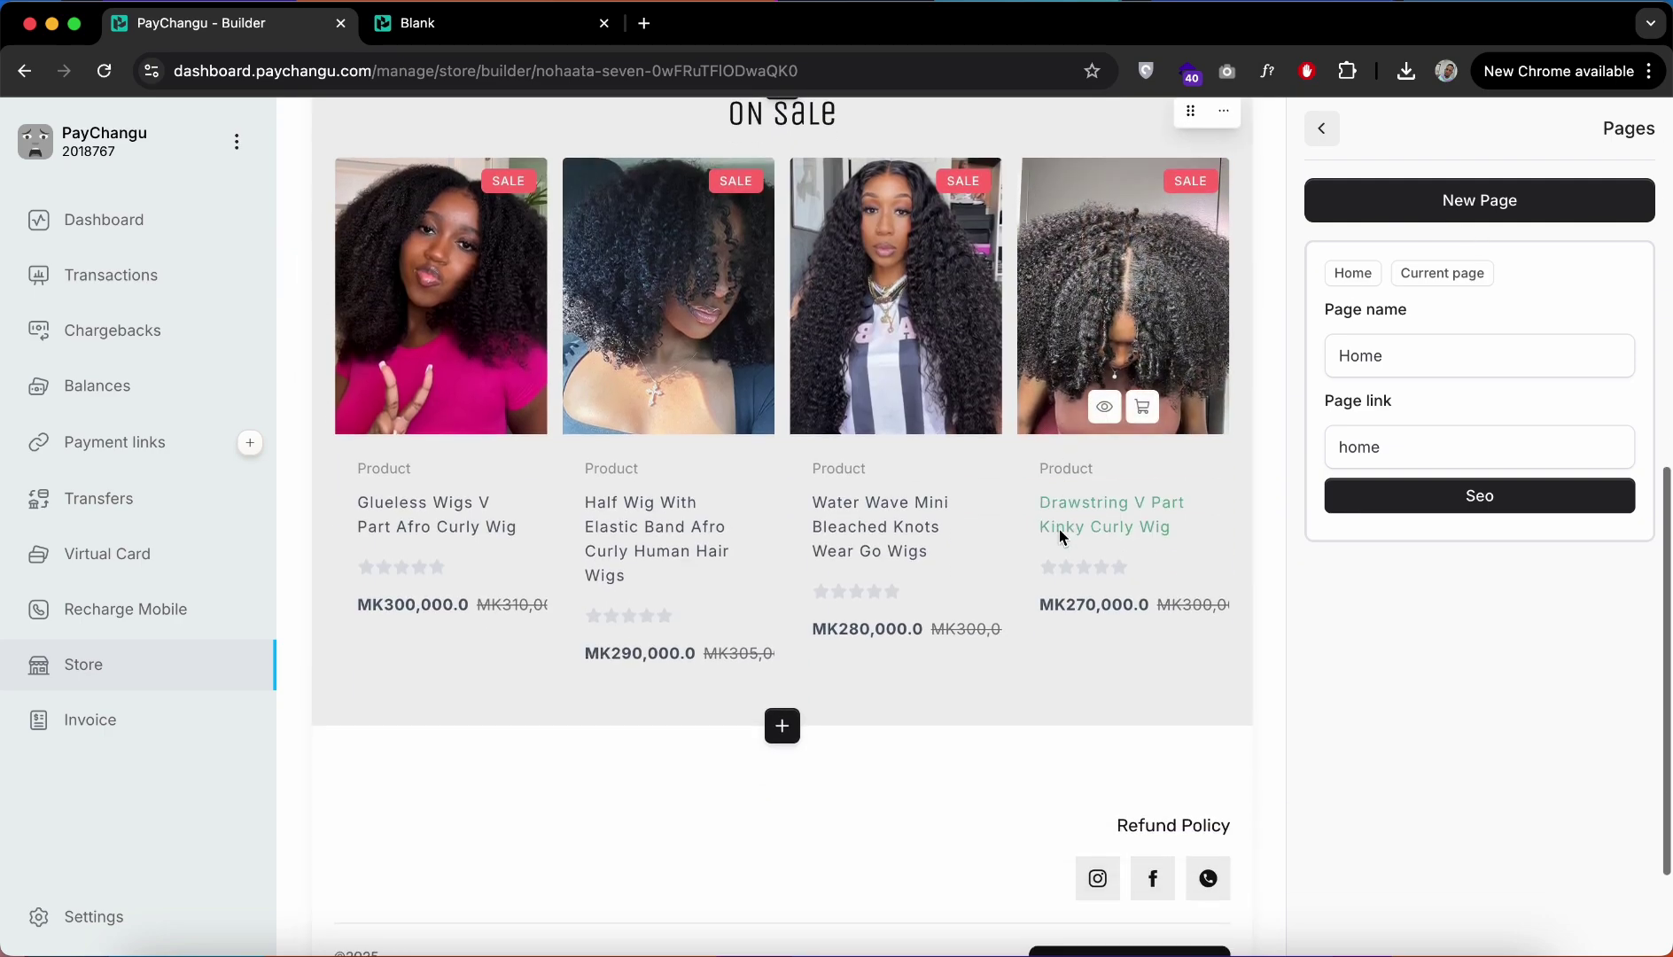
scroll(1109, 423, up, 10)
click(1433, 212)
click(1447, 257)
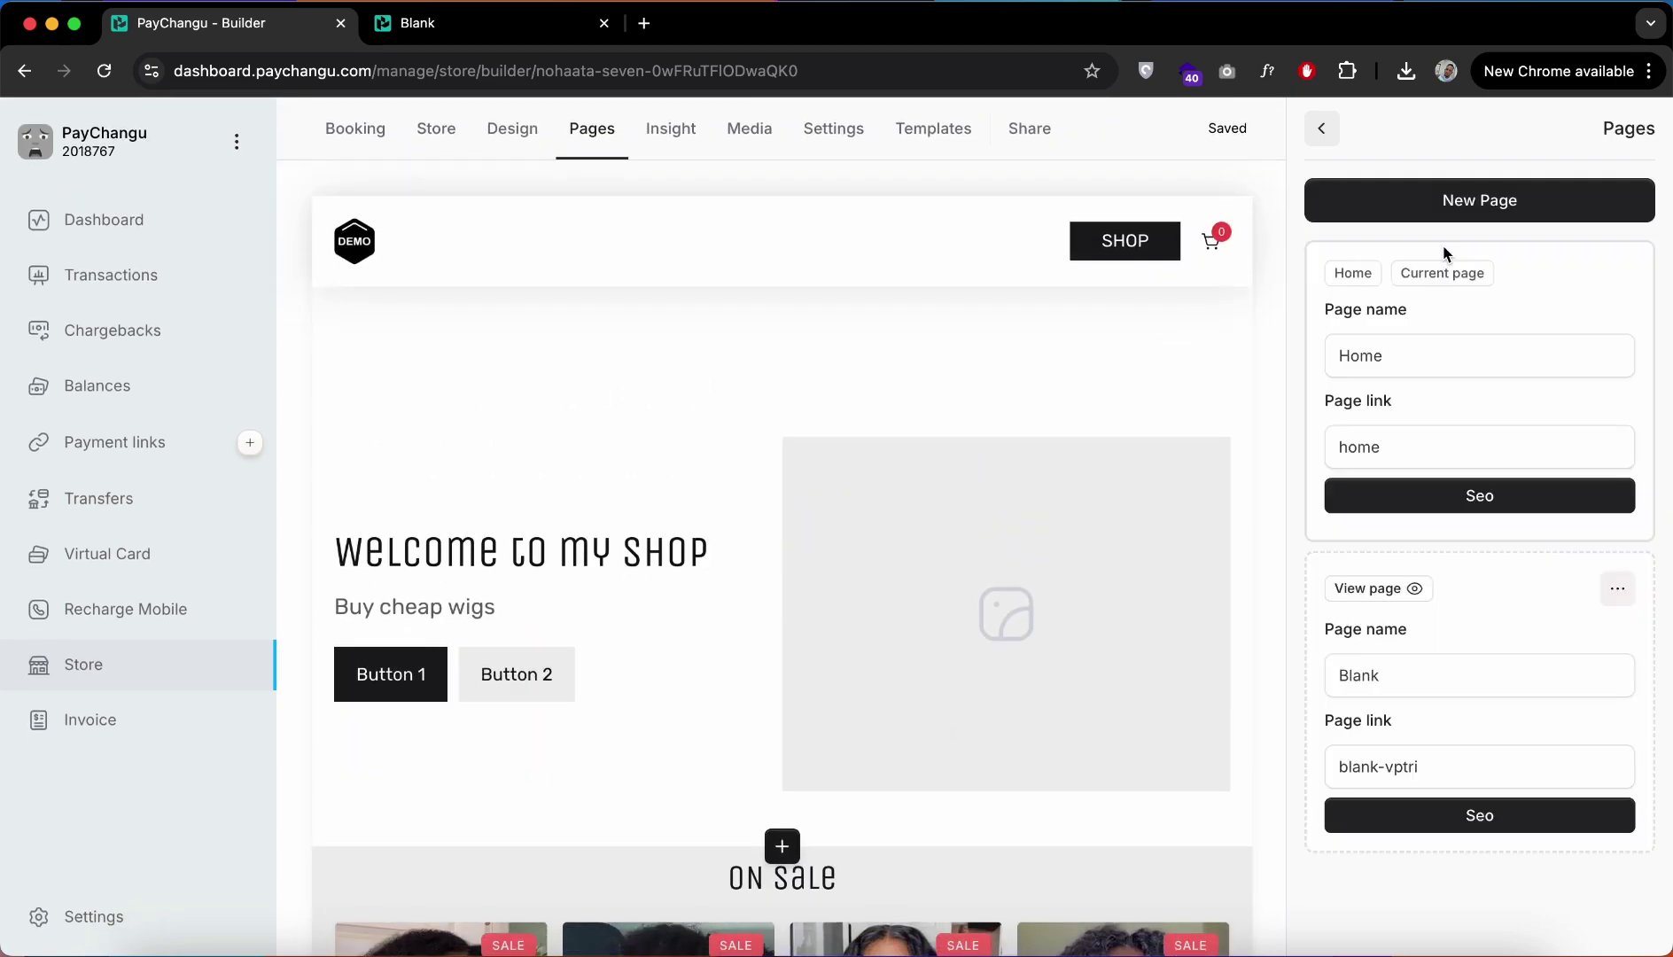
click(1378, 589)
Step: Rename the new page to Contact and set its page link to contact
click(1371, 666)
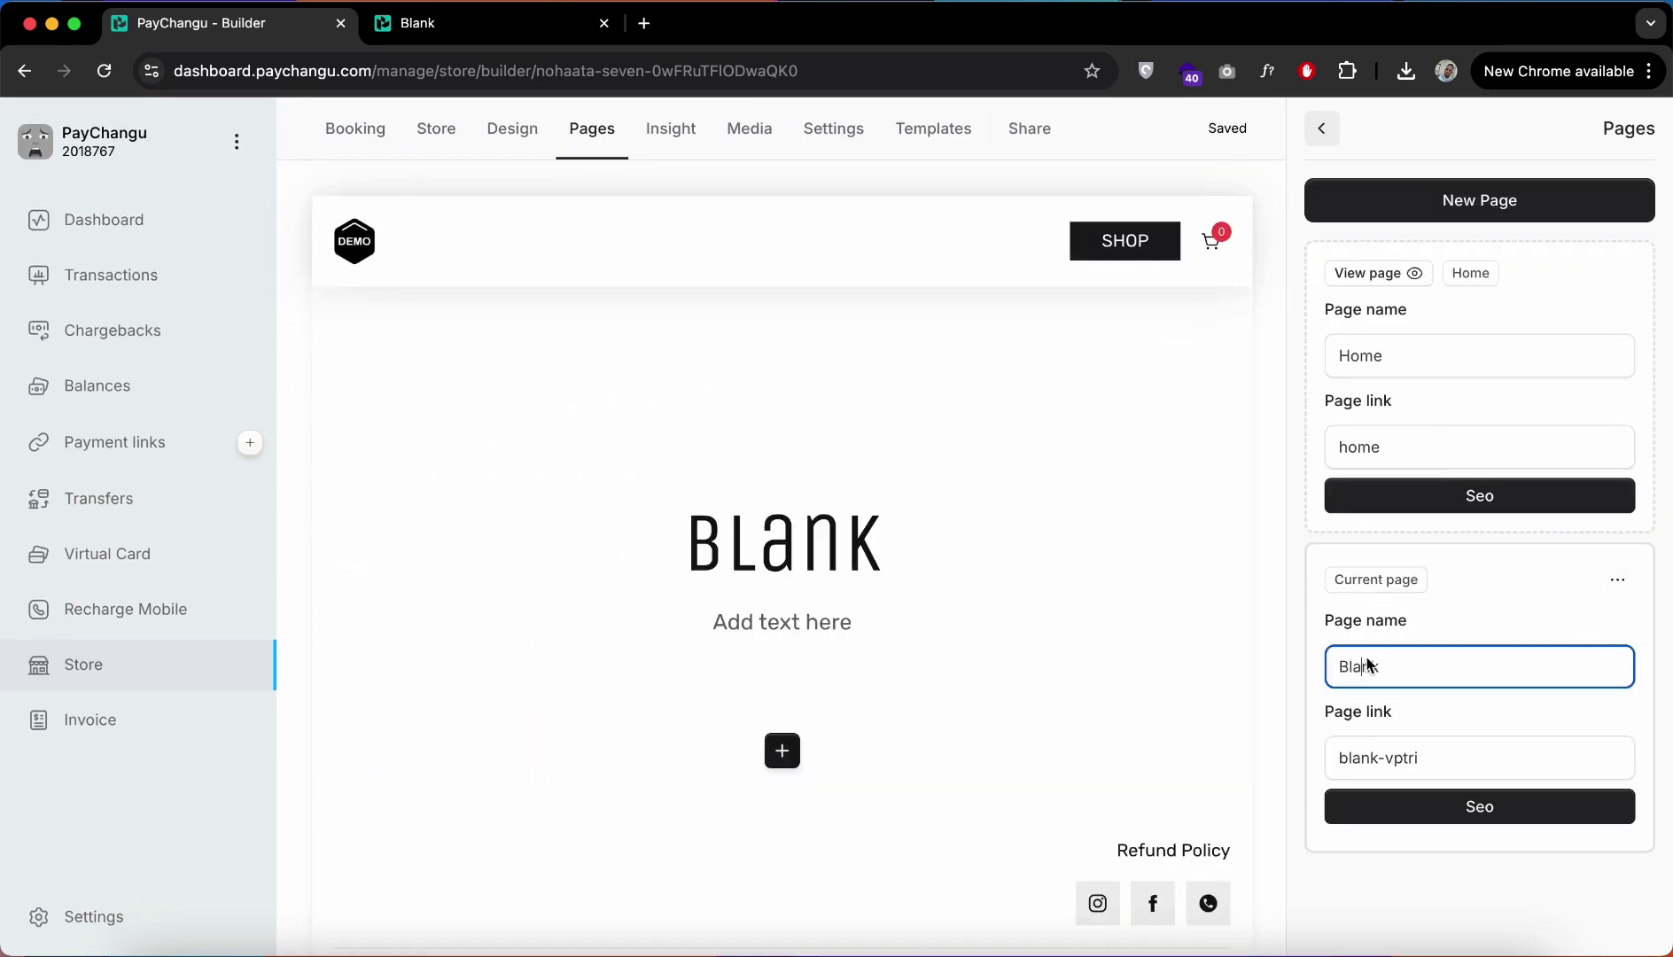
double_click(1372, 666)
text(Contact)
triple_click(1418, 773)
text(co)
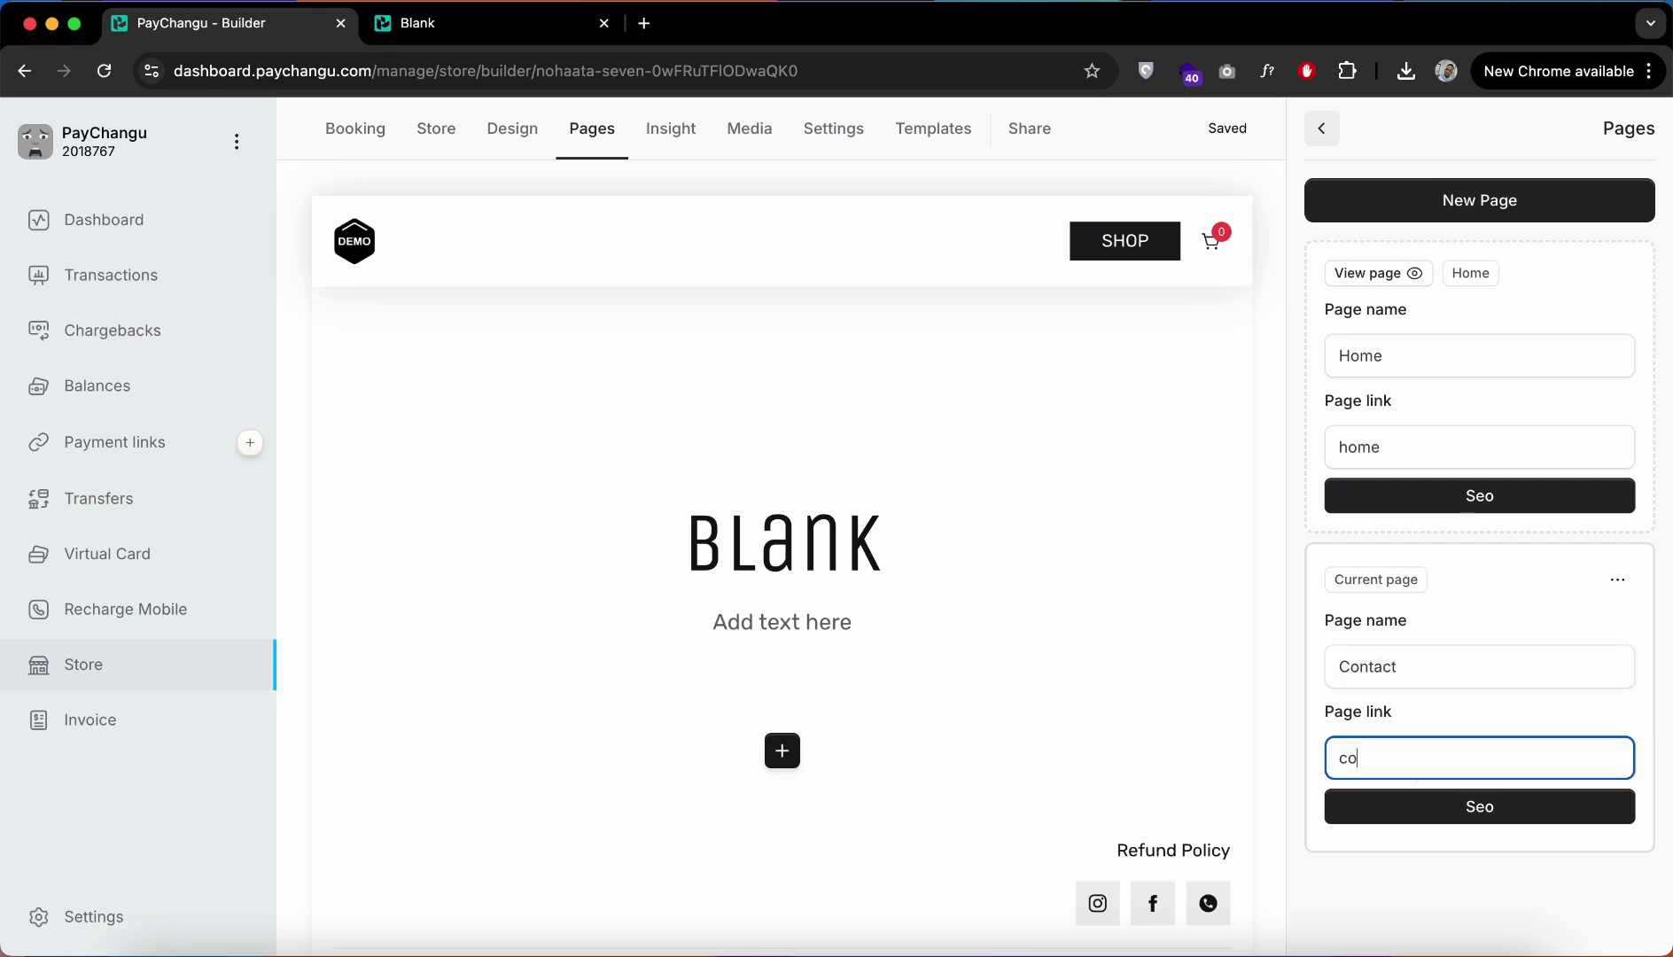
key(ctrl+z)
key(super+a)
text(c)
click(1441, 726)
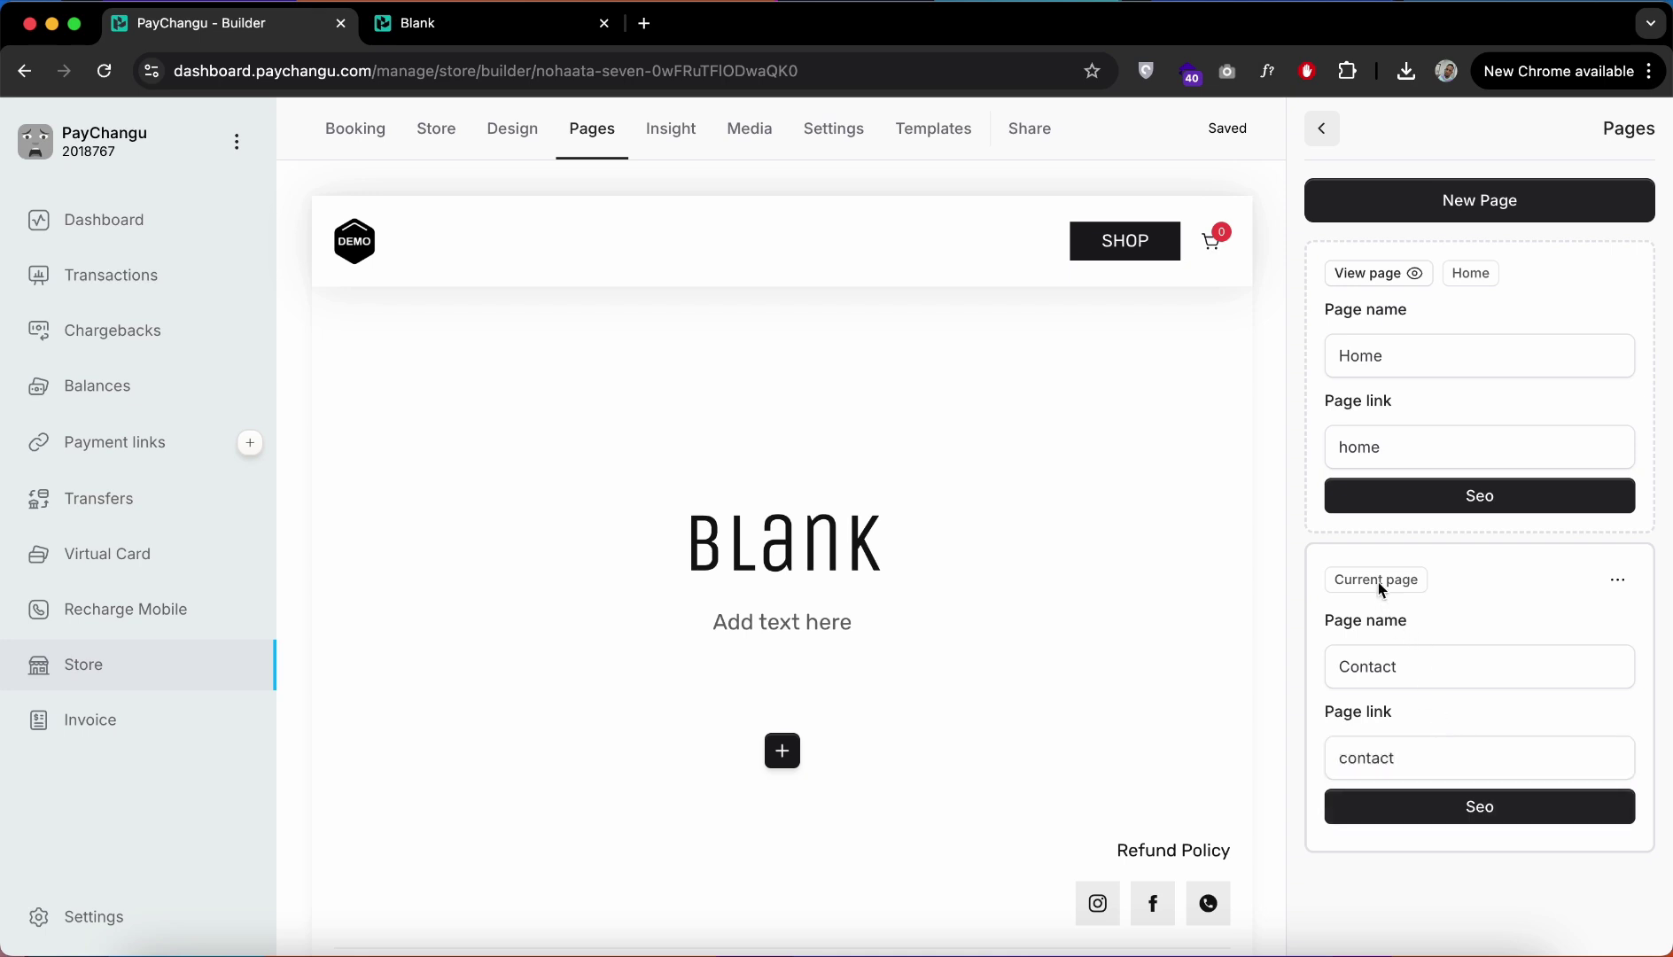
click(828, 545)
Step: Delete the Contact page's placeholder banner and add a new Banner section
right_click(913, 463)
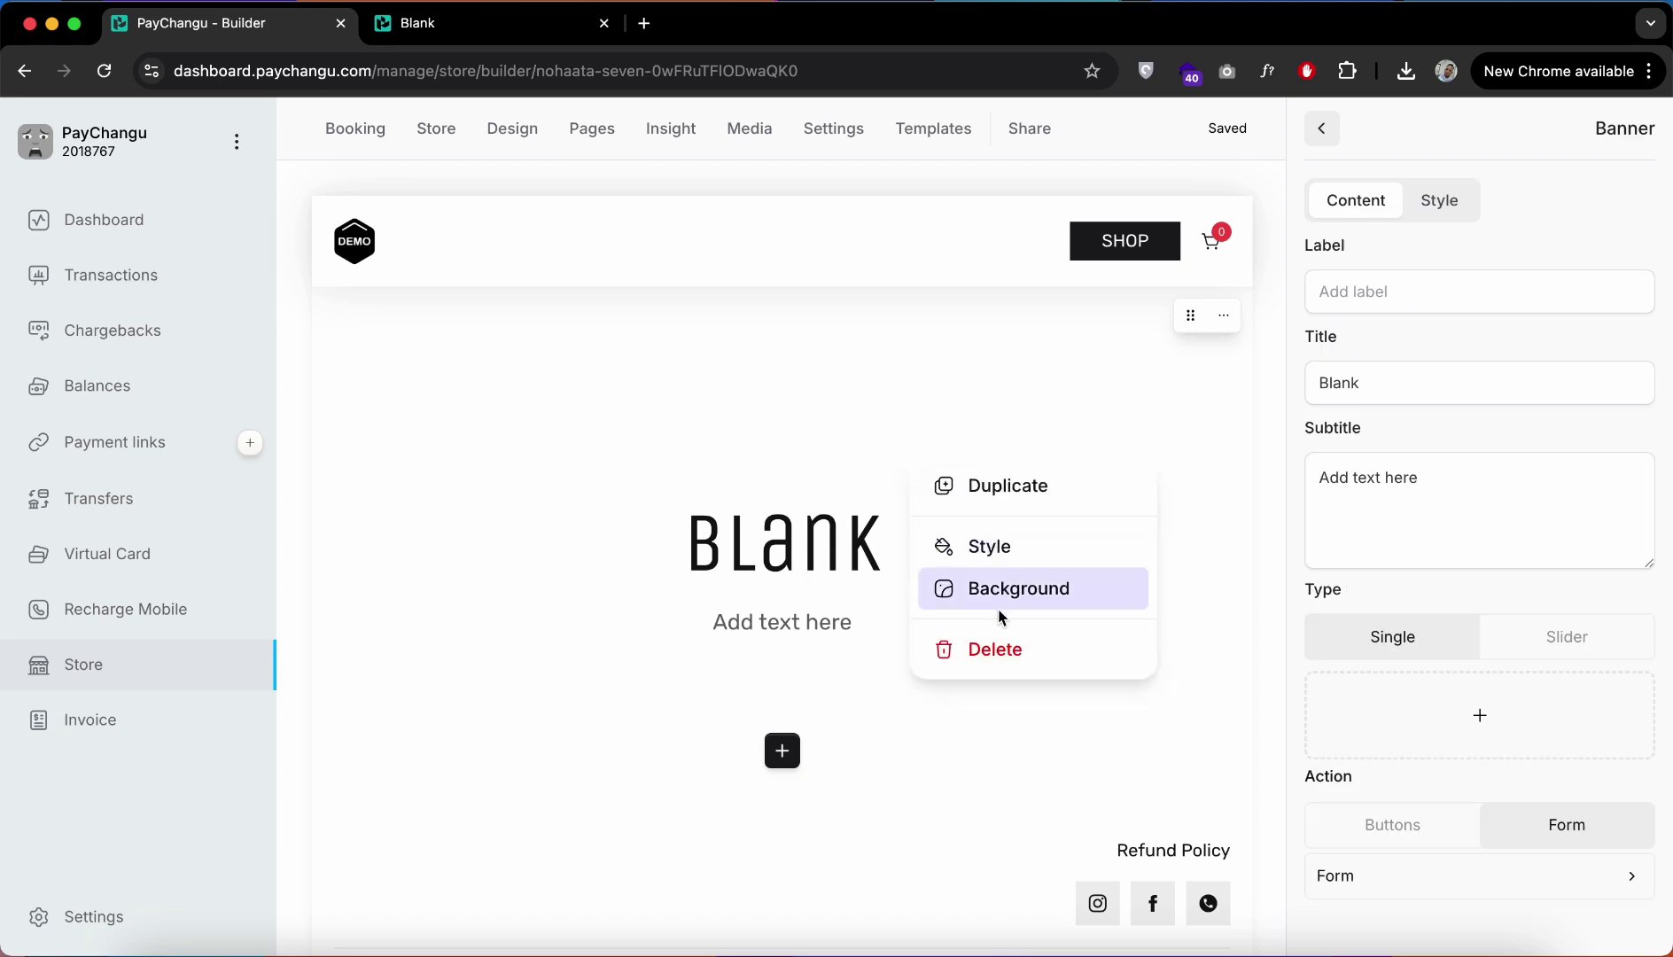
click(986, 644)
click(895, 600)
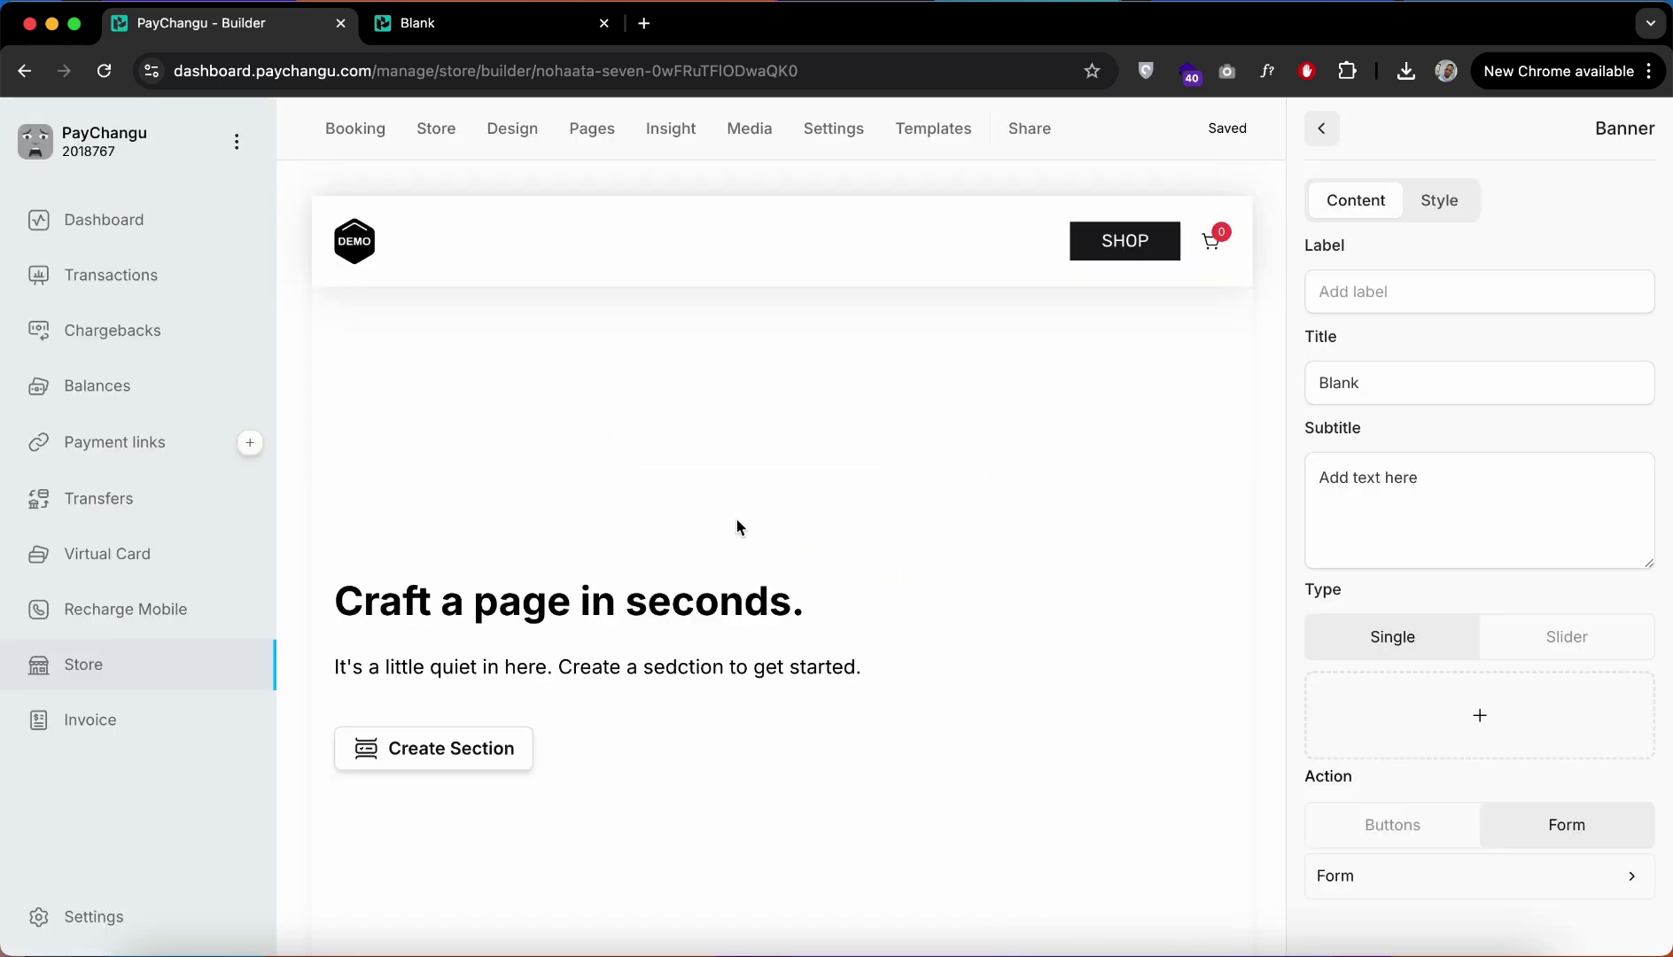
click(473, 753)
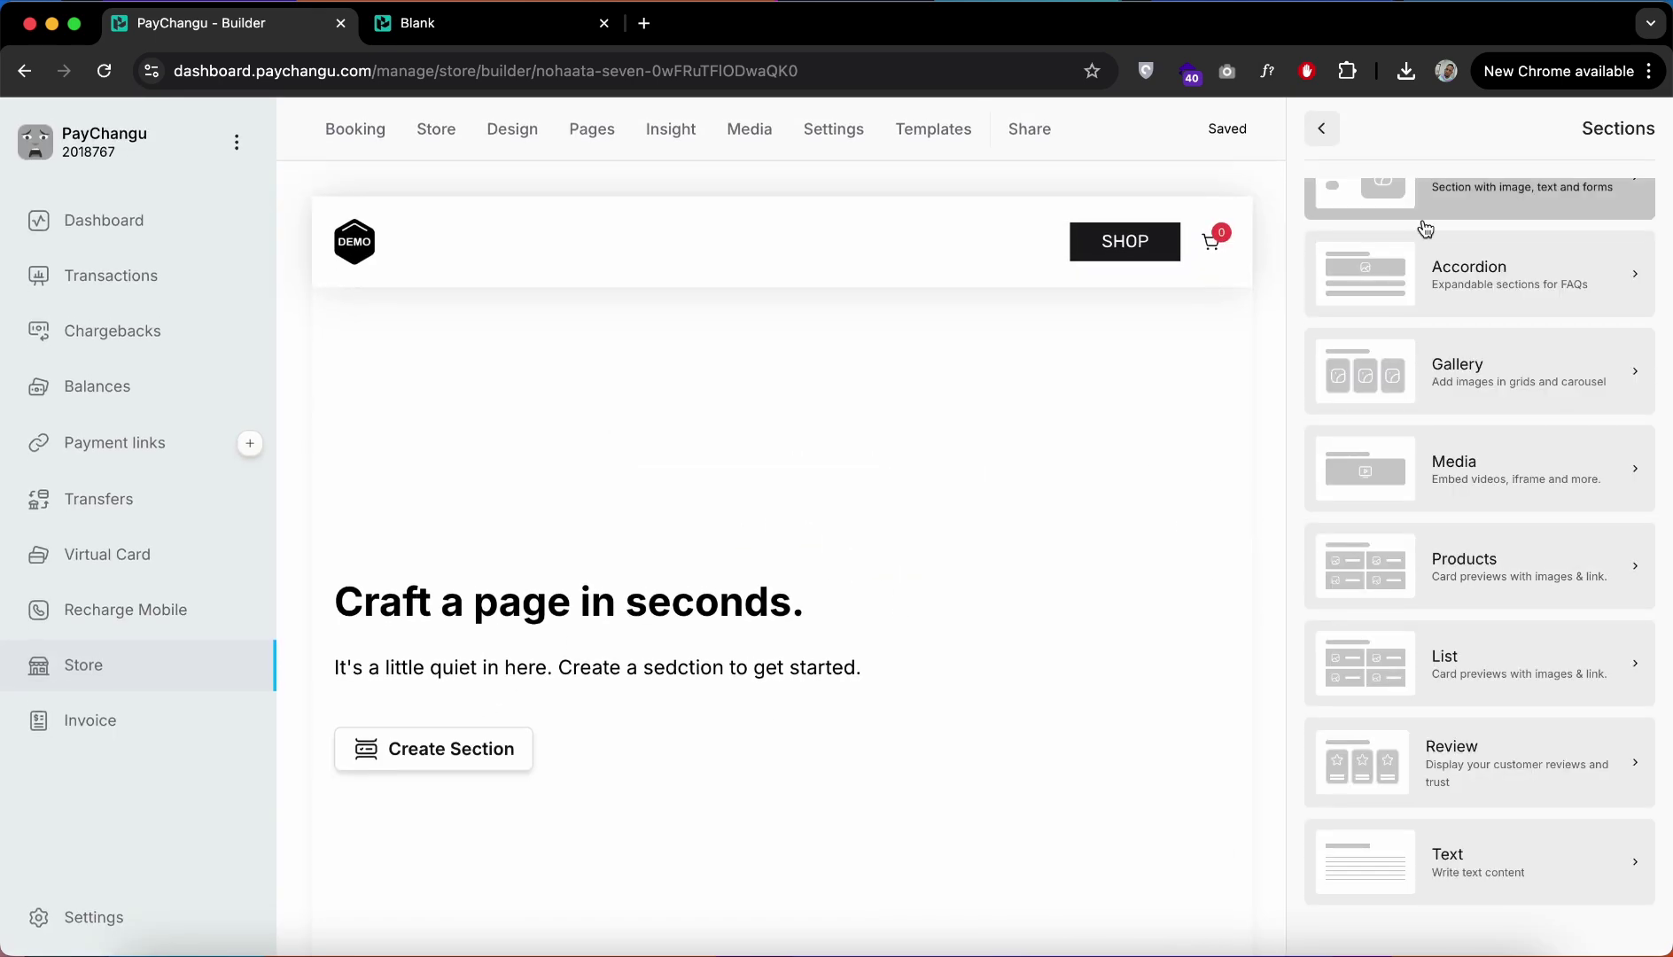
scroll(1425, 230, up, 3)
click(1422, 278)
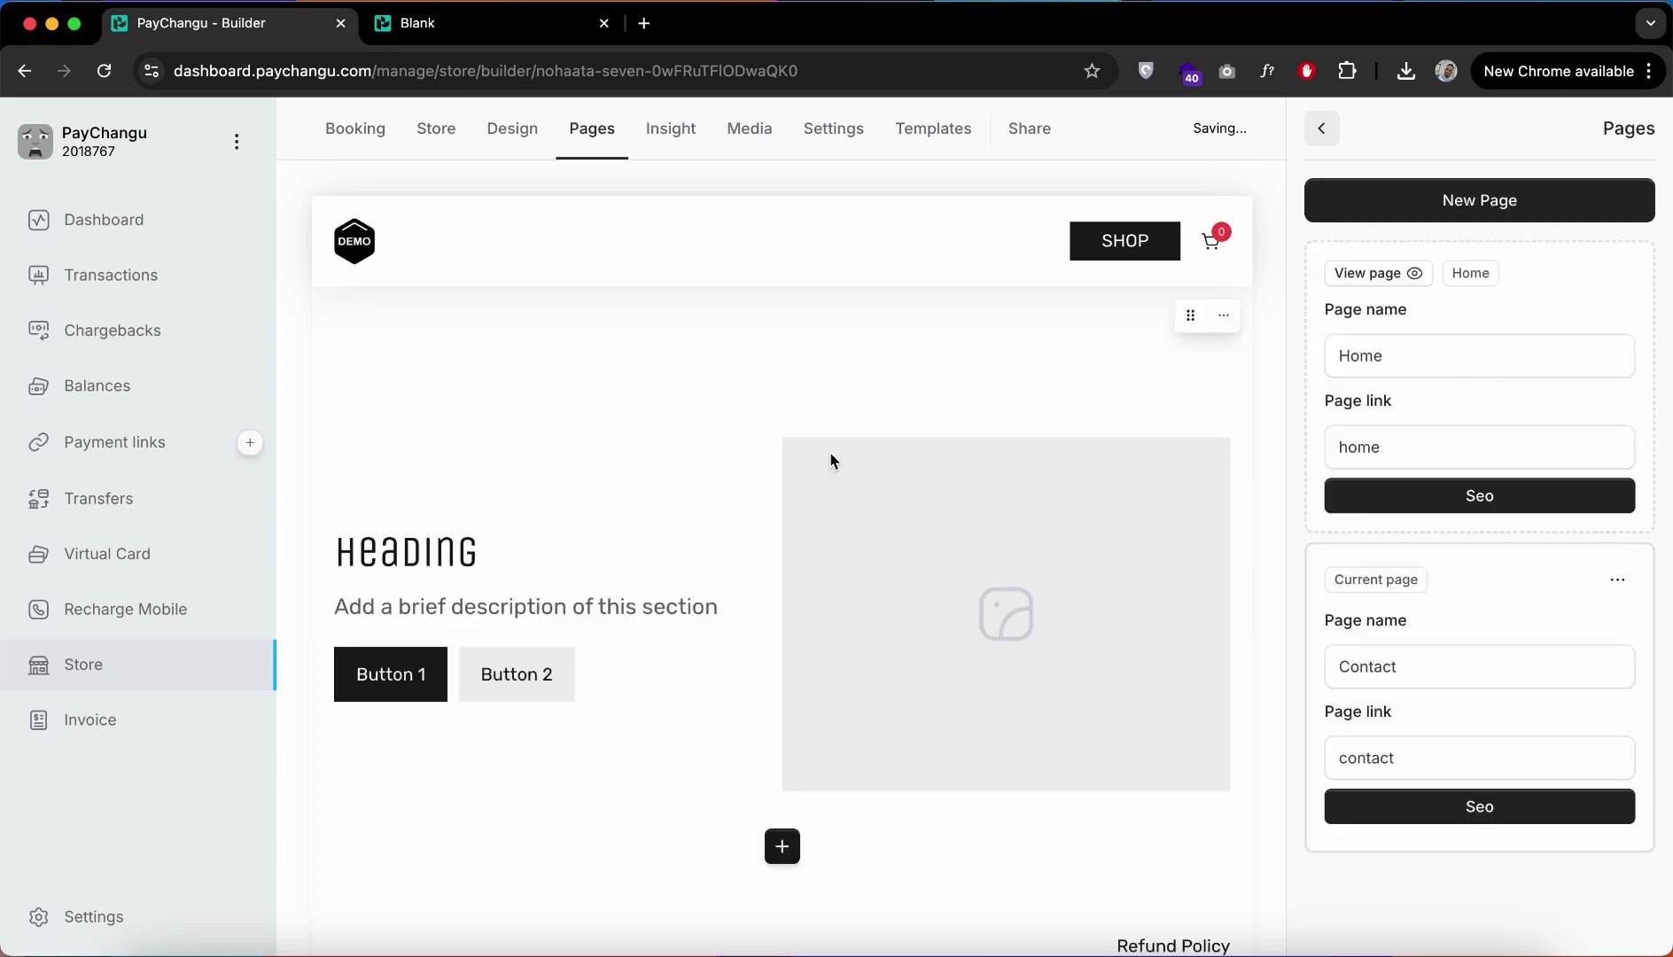
Step: Switch the banner's action to a Form with First Name, Phone, Message and Last Name fields
click(620, 590)
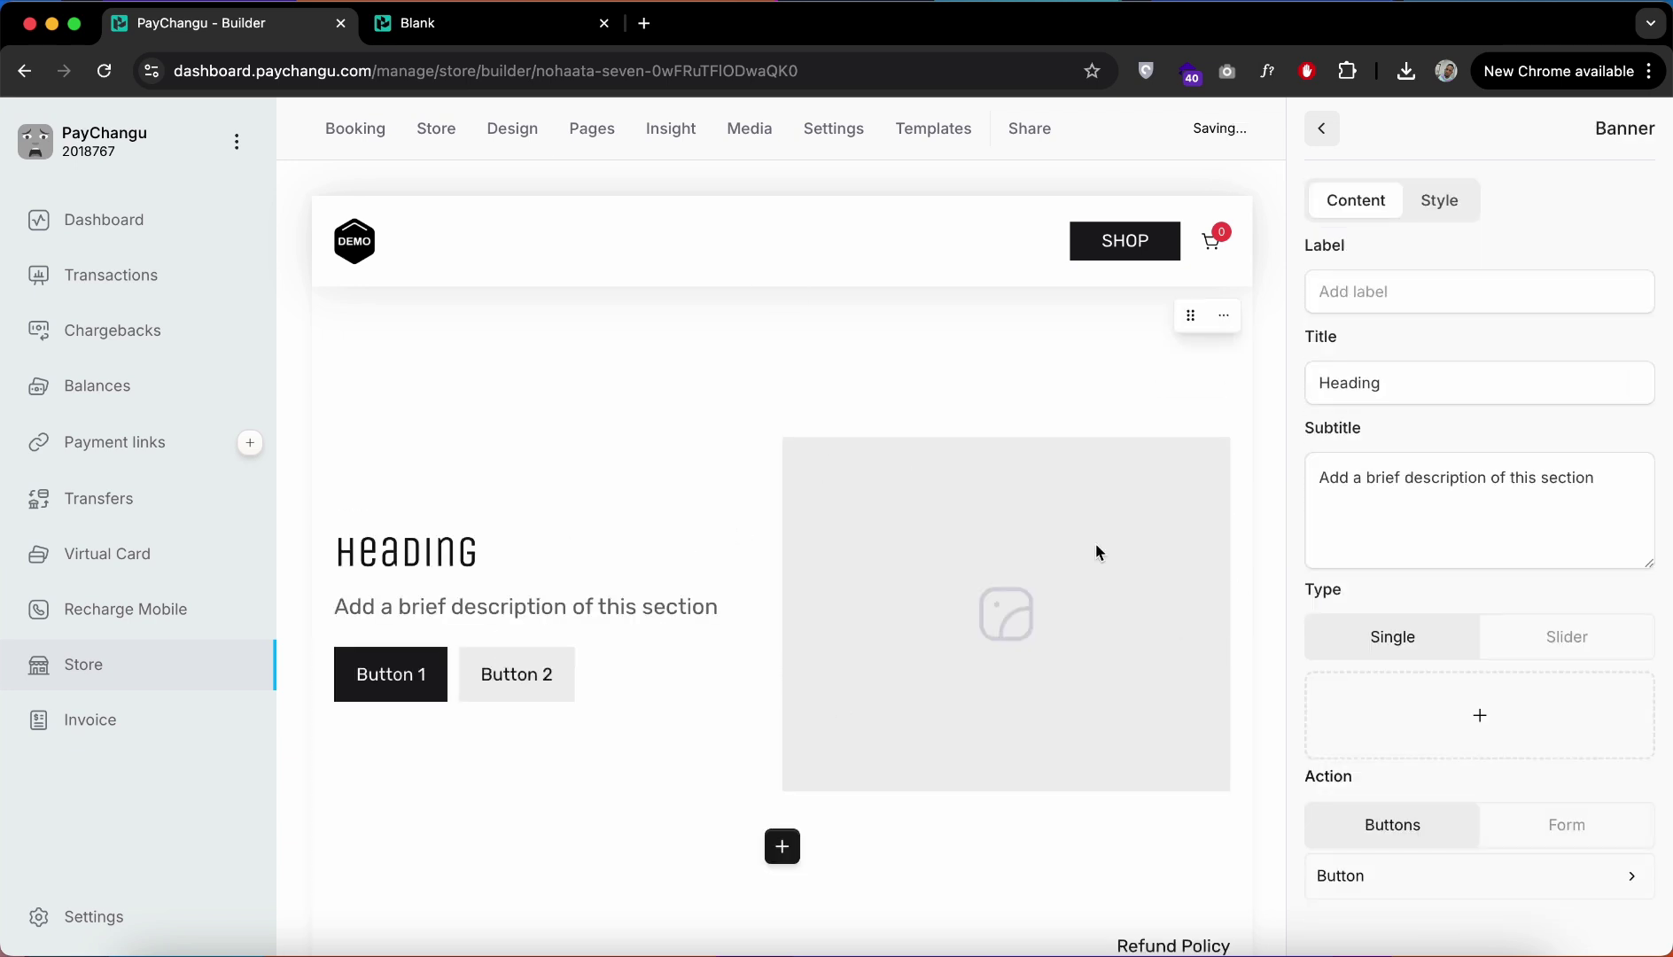
scroll(1234, 758, down, 2)
click(1513, 823)
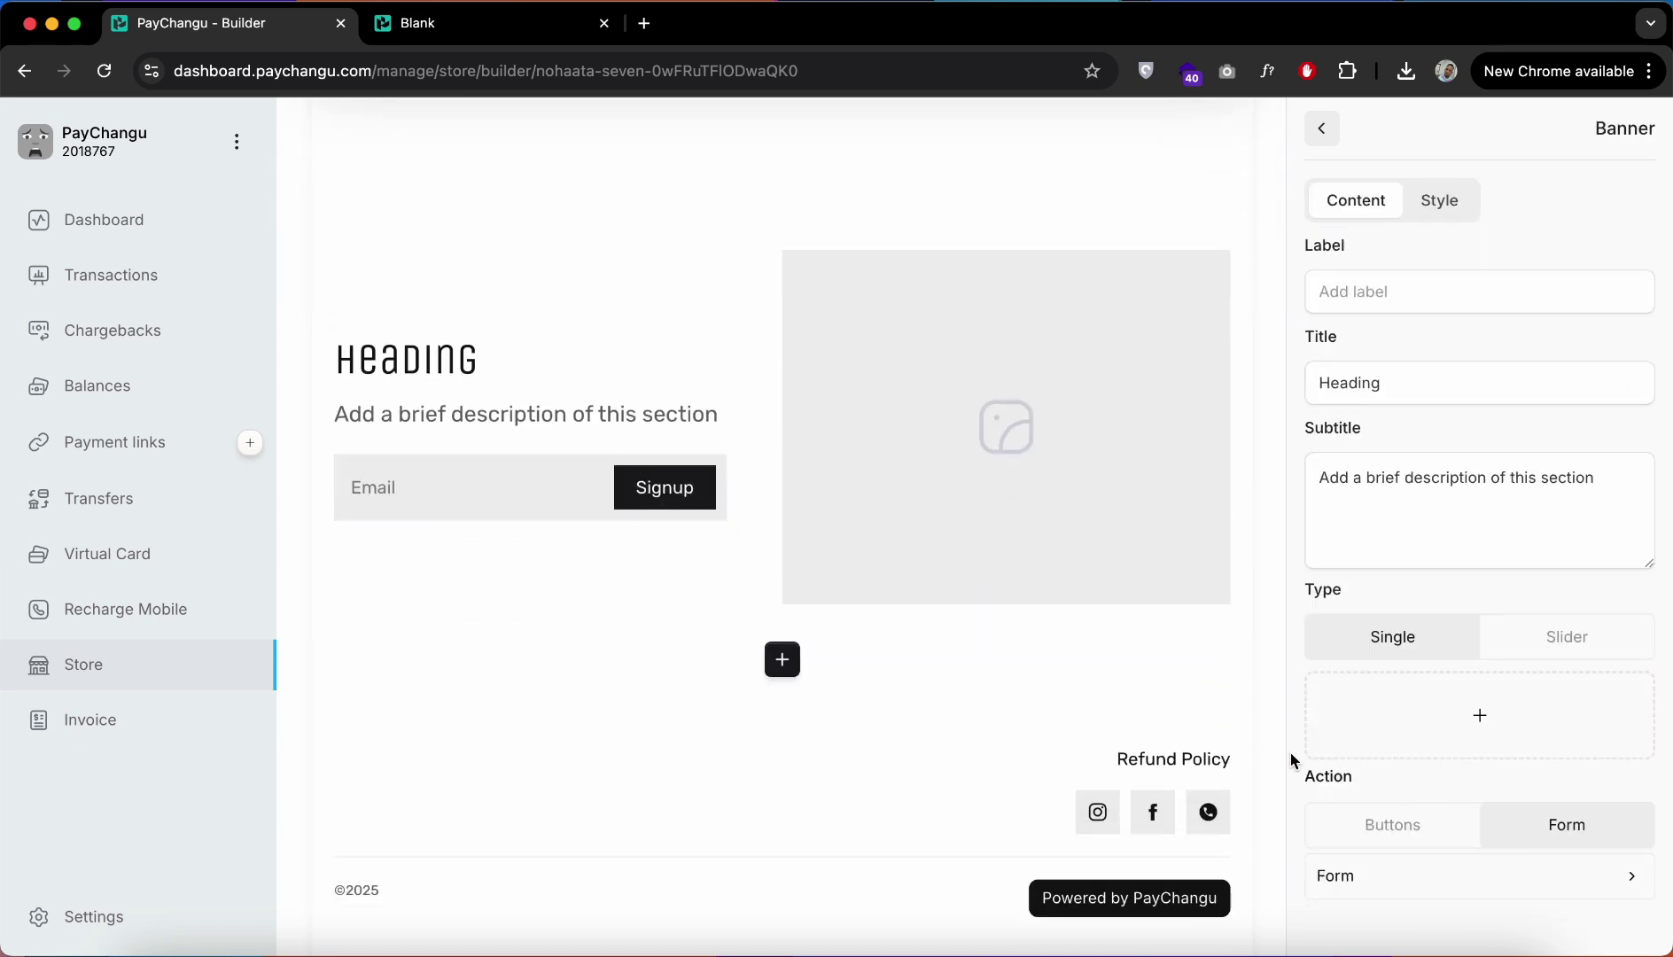
click(1364, 875)
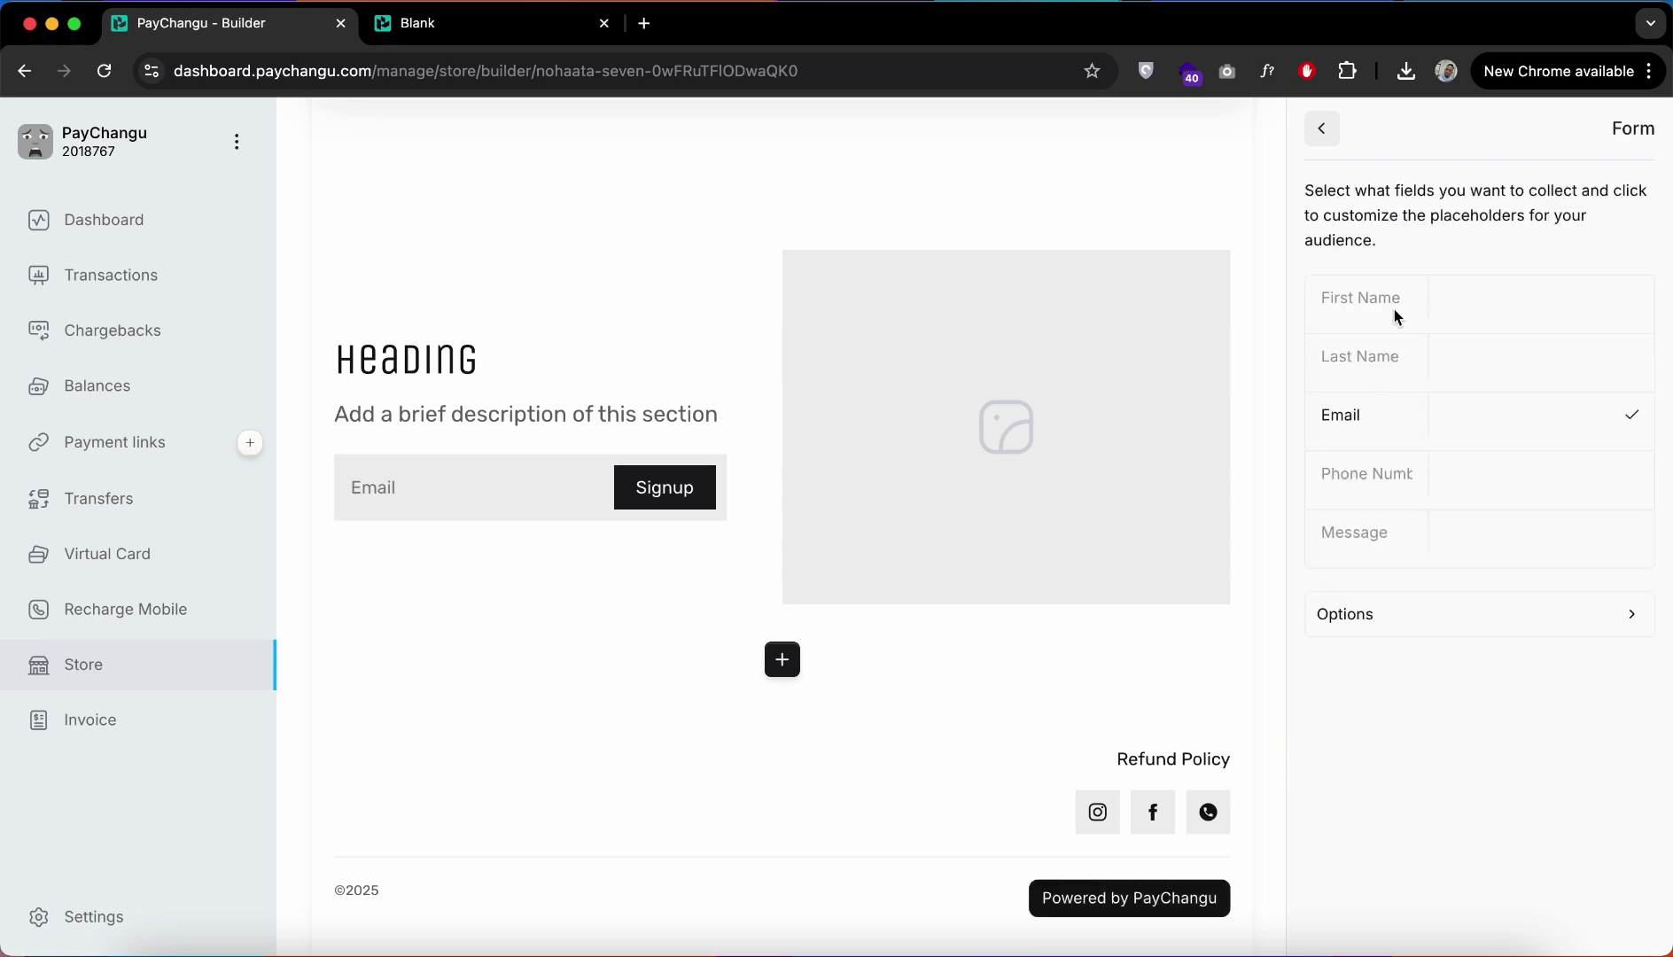
click(1602, 316)
click(1612, 476)
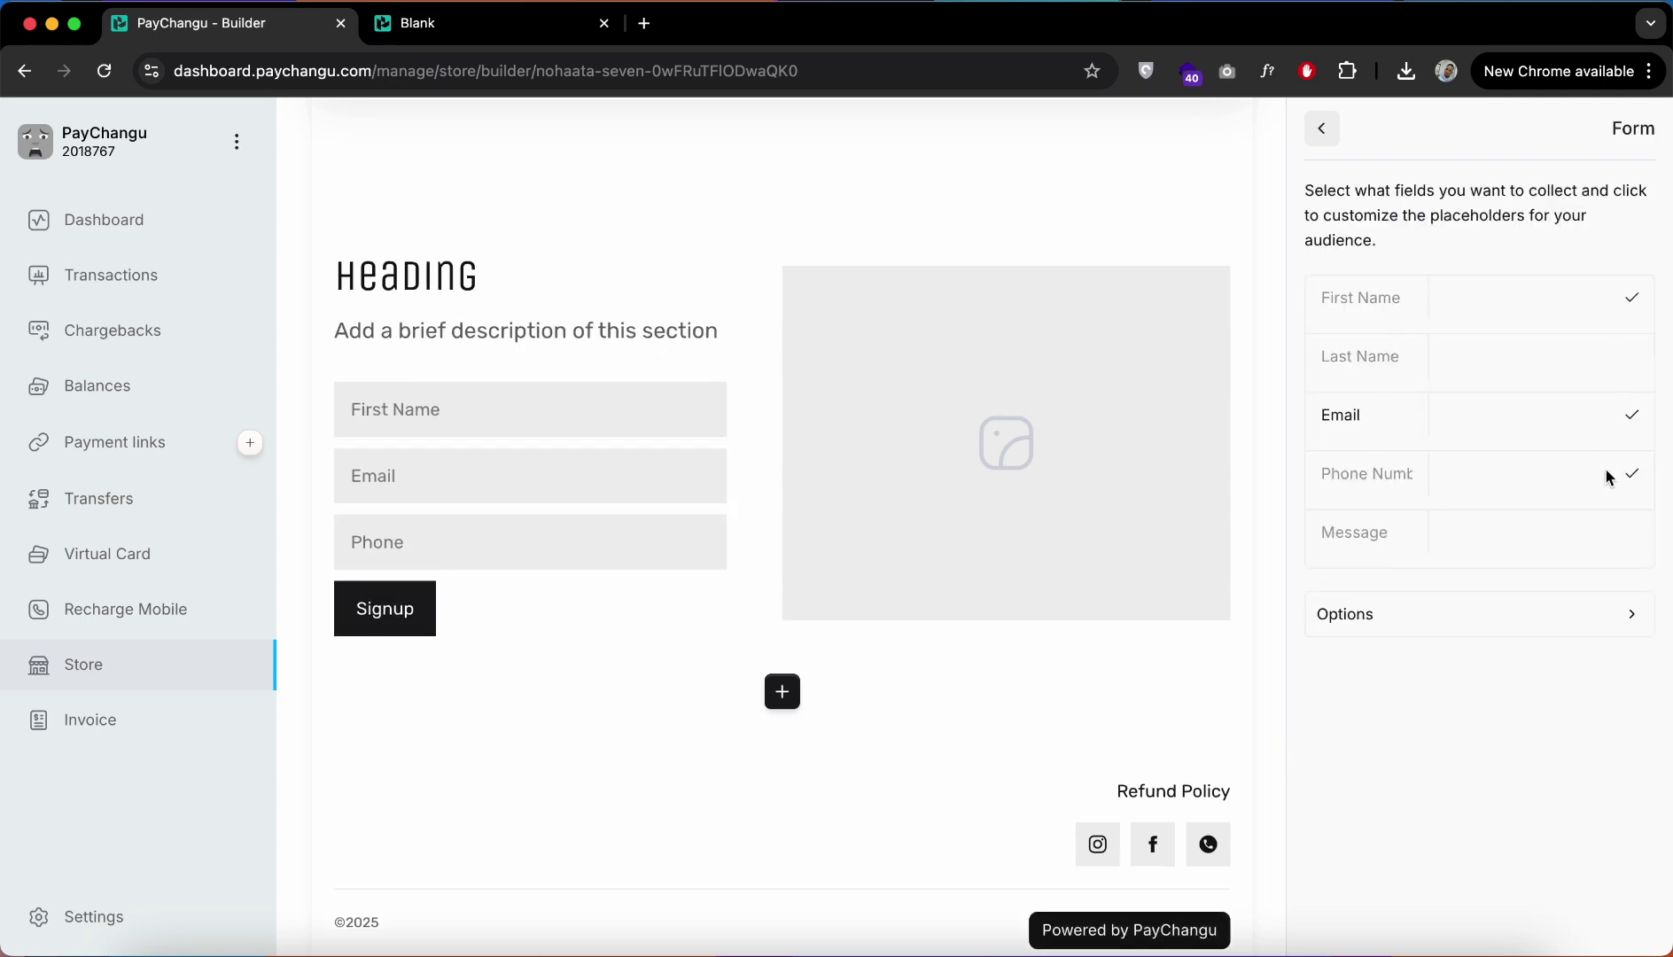
click(1615, 536)
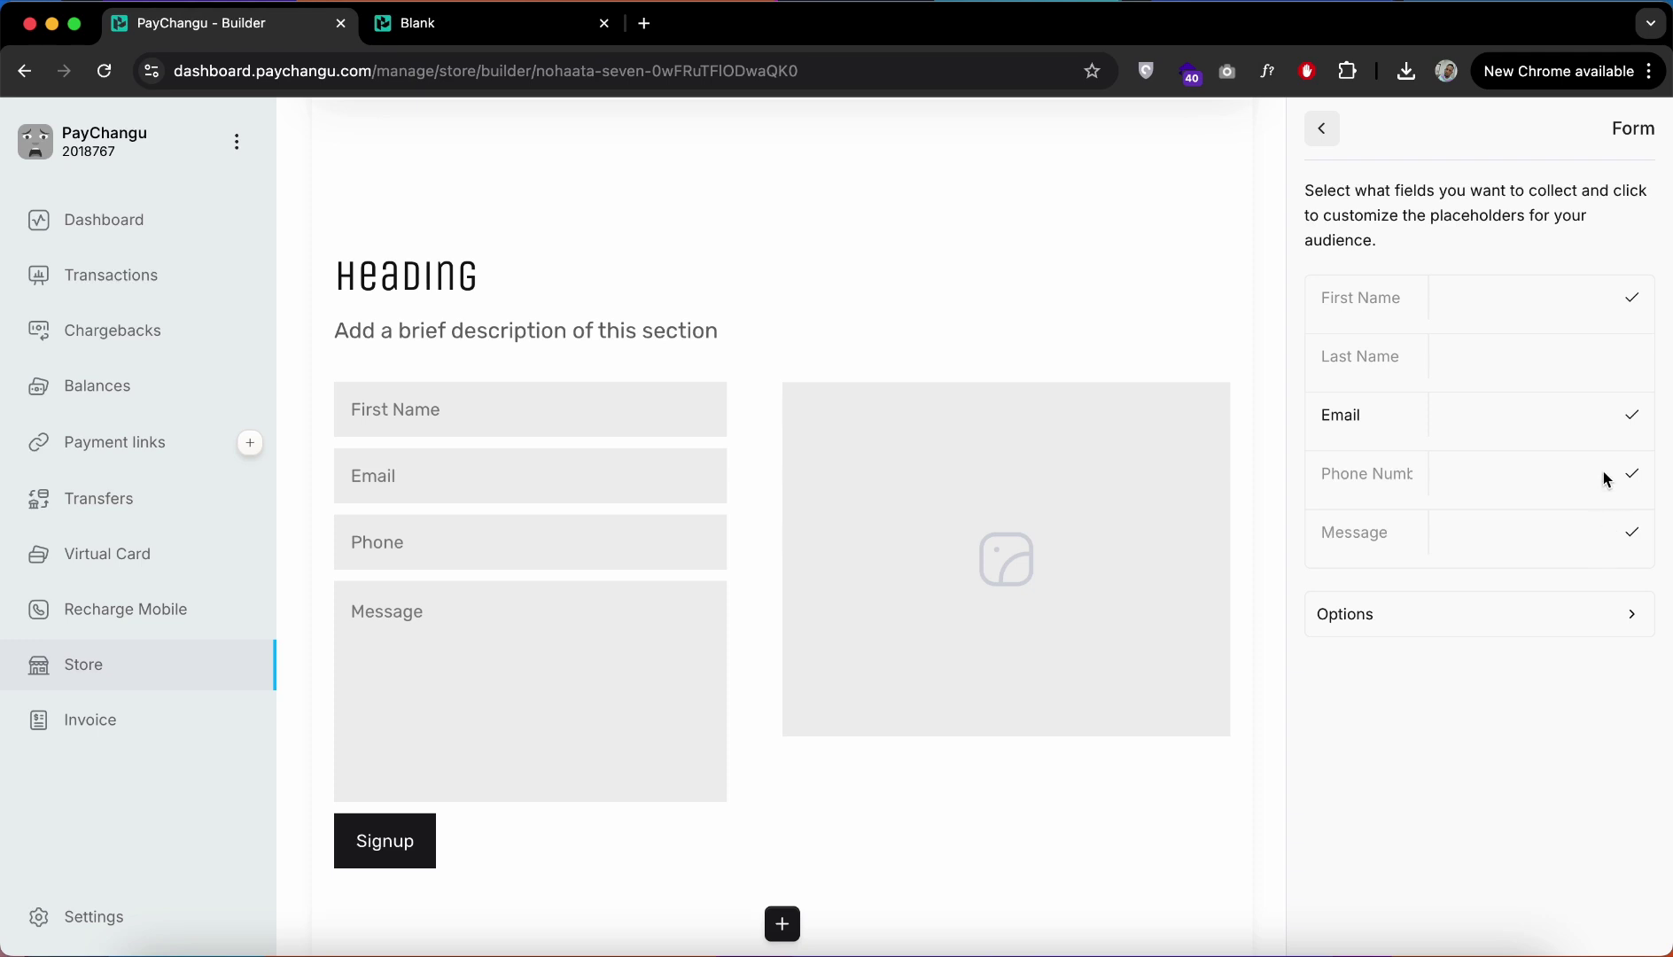
click(1631, 359)
Step: Adjust the First Name field's placeholder and bring up the banner's style options
click(1419, 307)
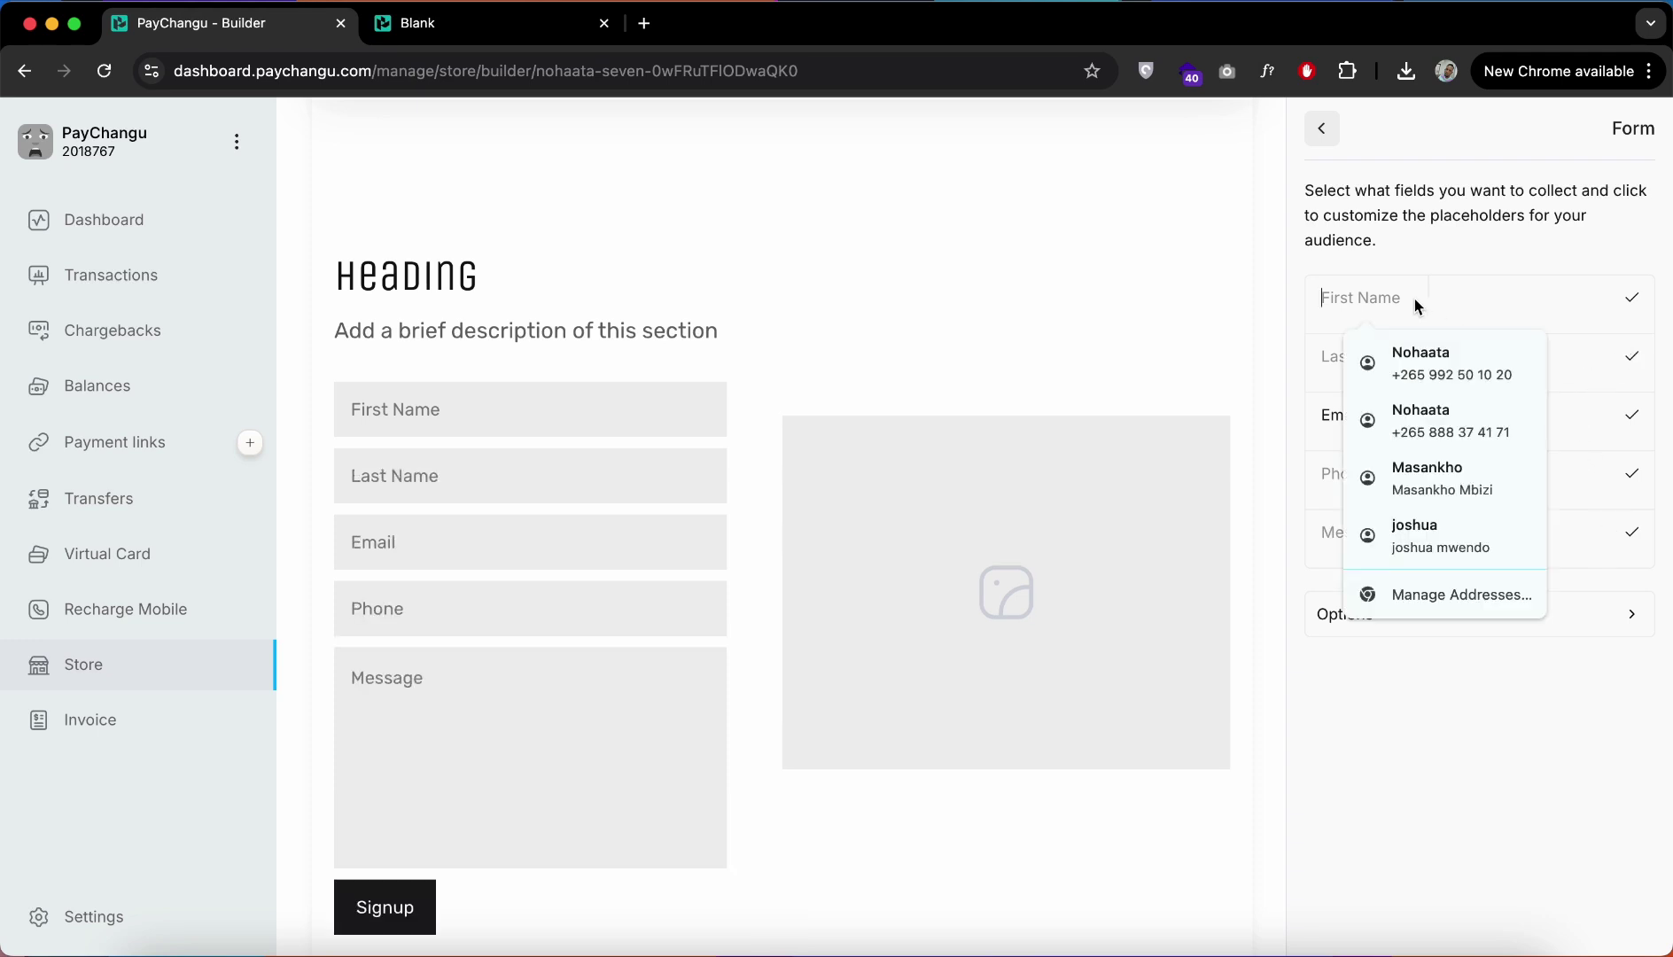
click(1438, 257)
scroll(818, 511, up, 3)
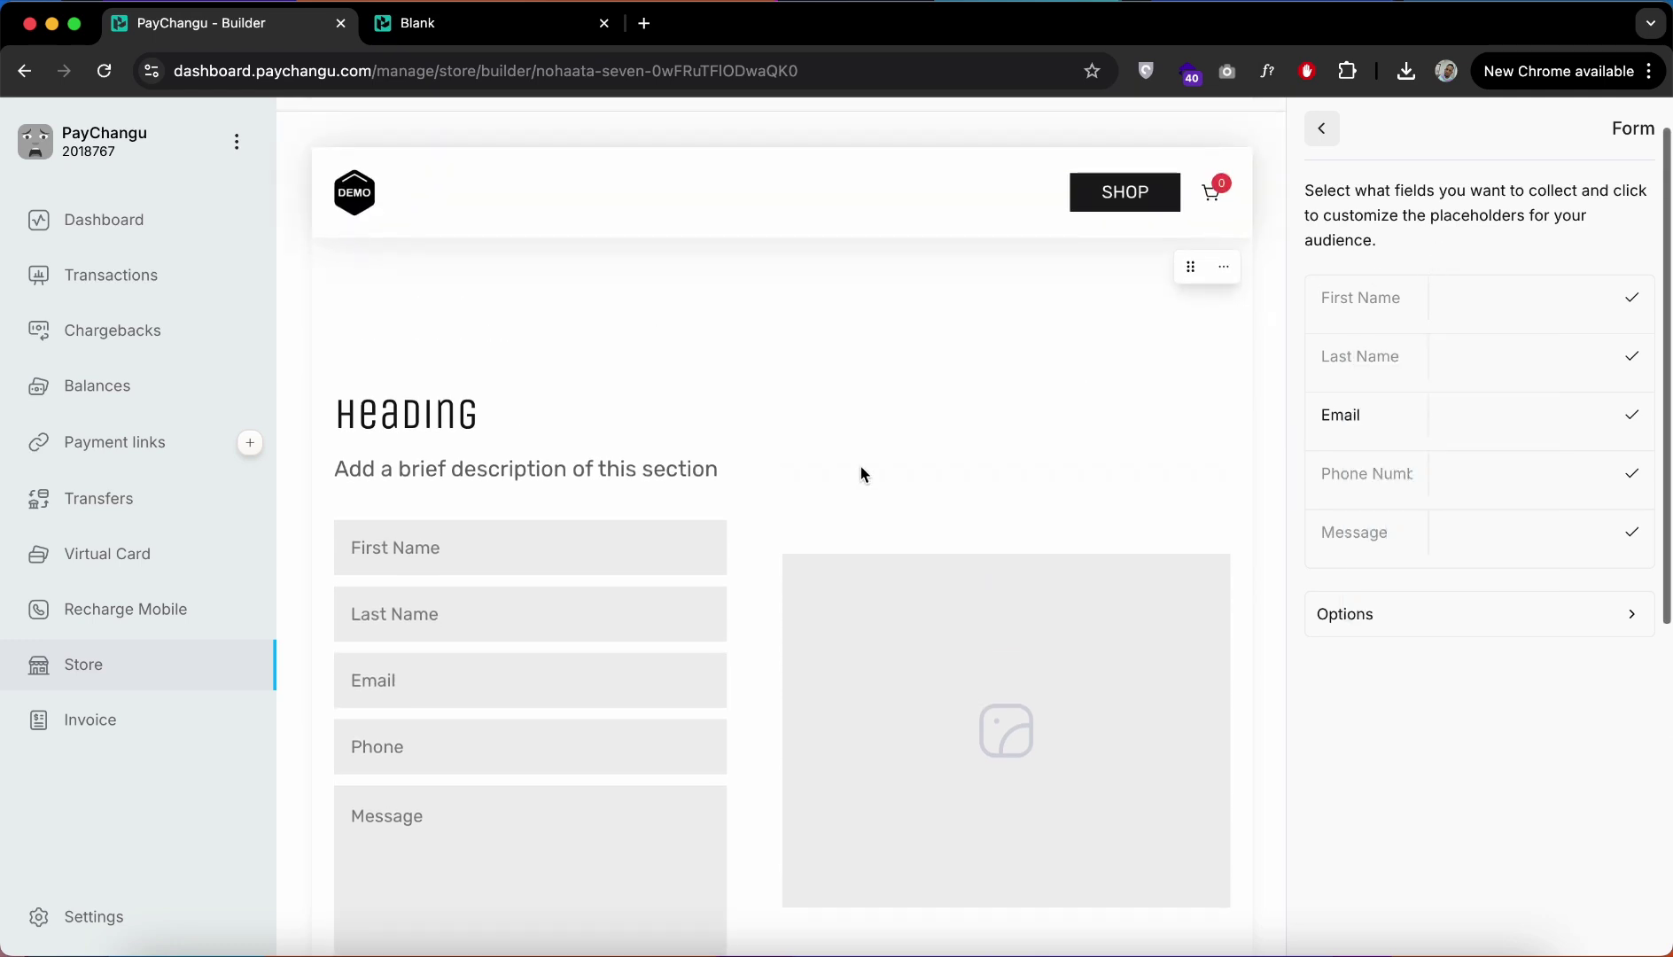
click(953, 390)
click(1440, 202)
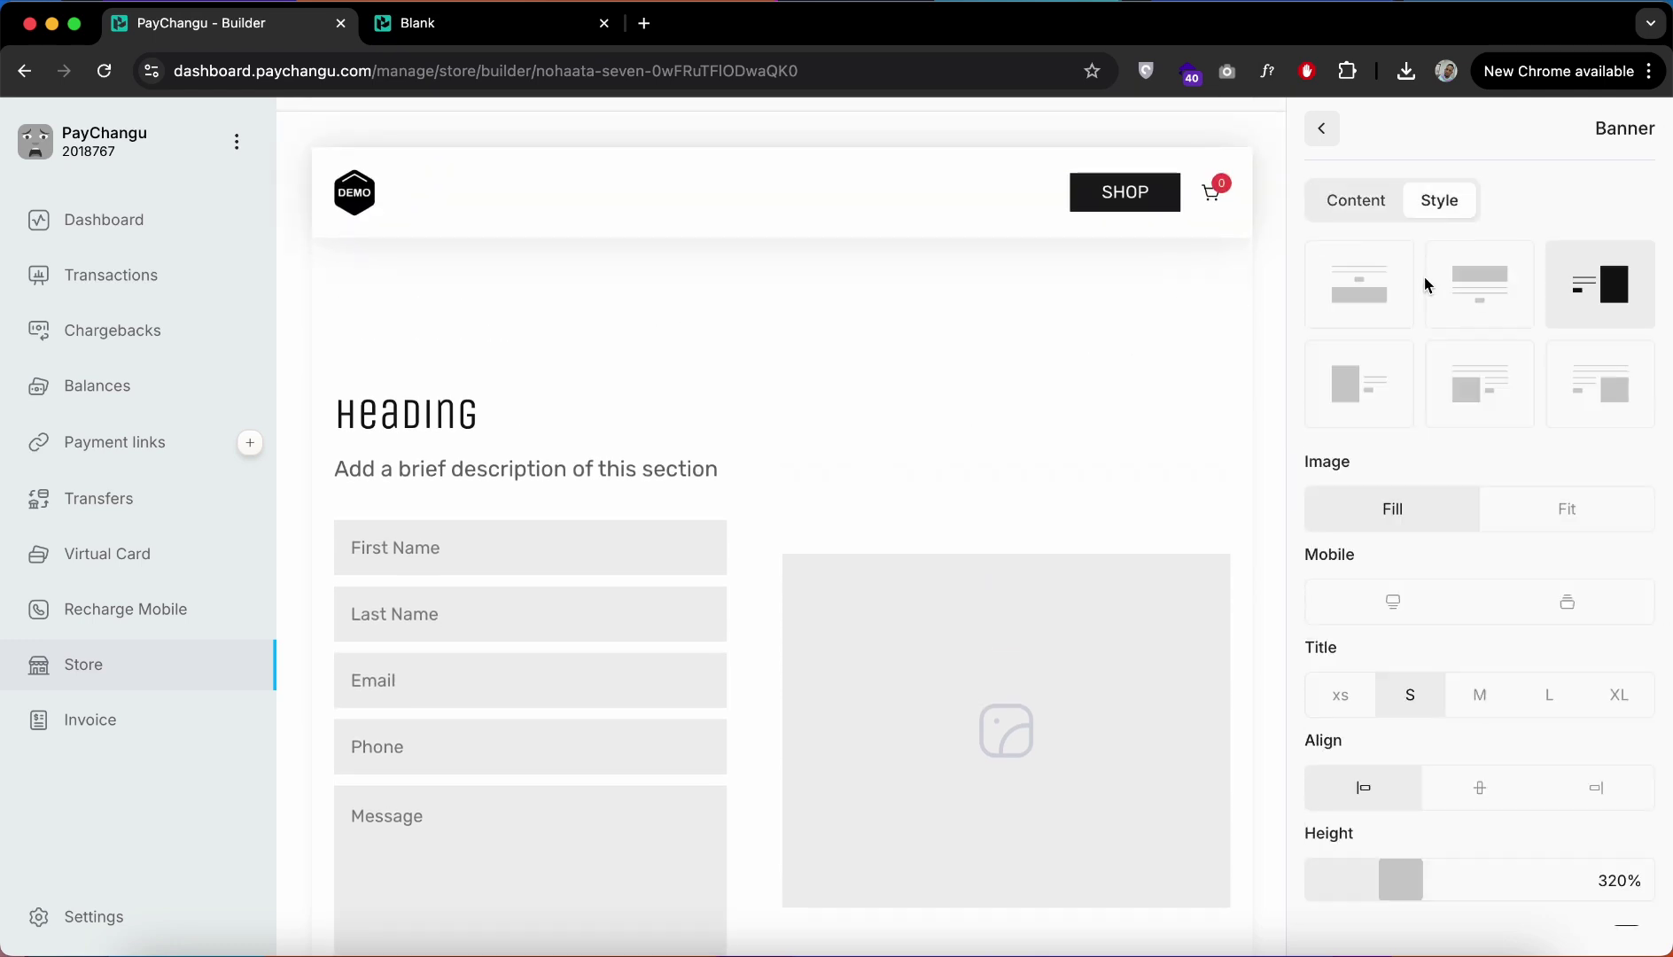
Step: Place the banner image on the left and retitle the banner 'Contact us'
click(1362, 387)
scroll(1024, 526, down, 3)
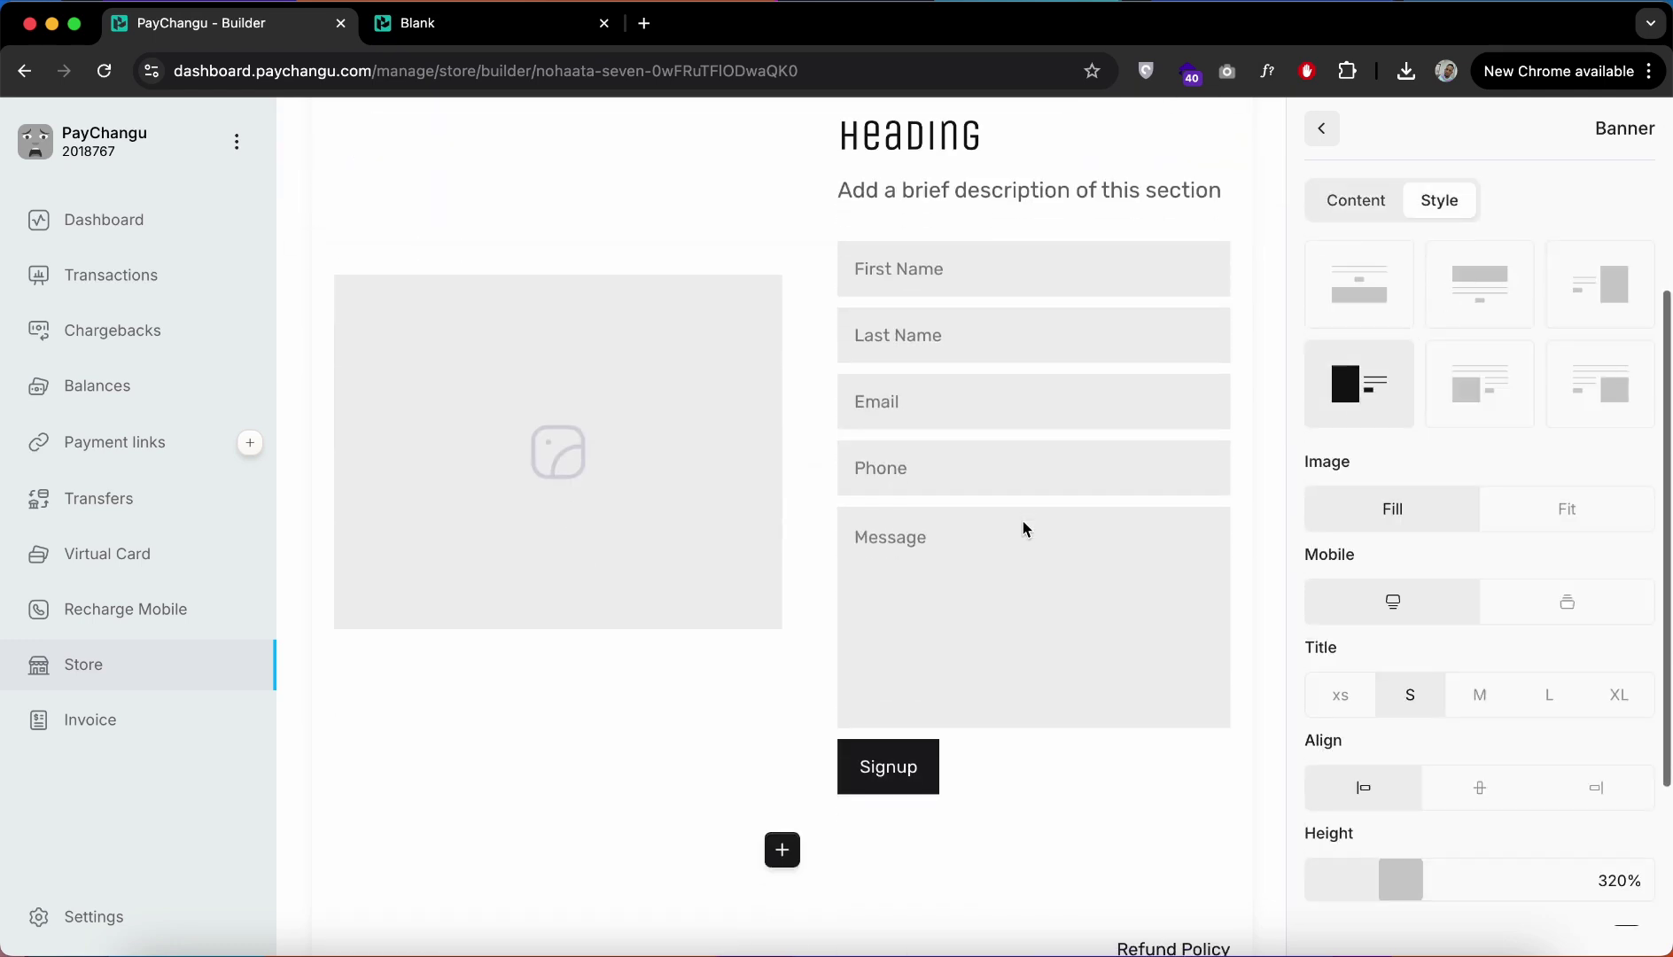
scroll(1026, 523, up, 2)
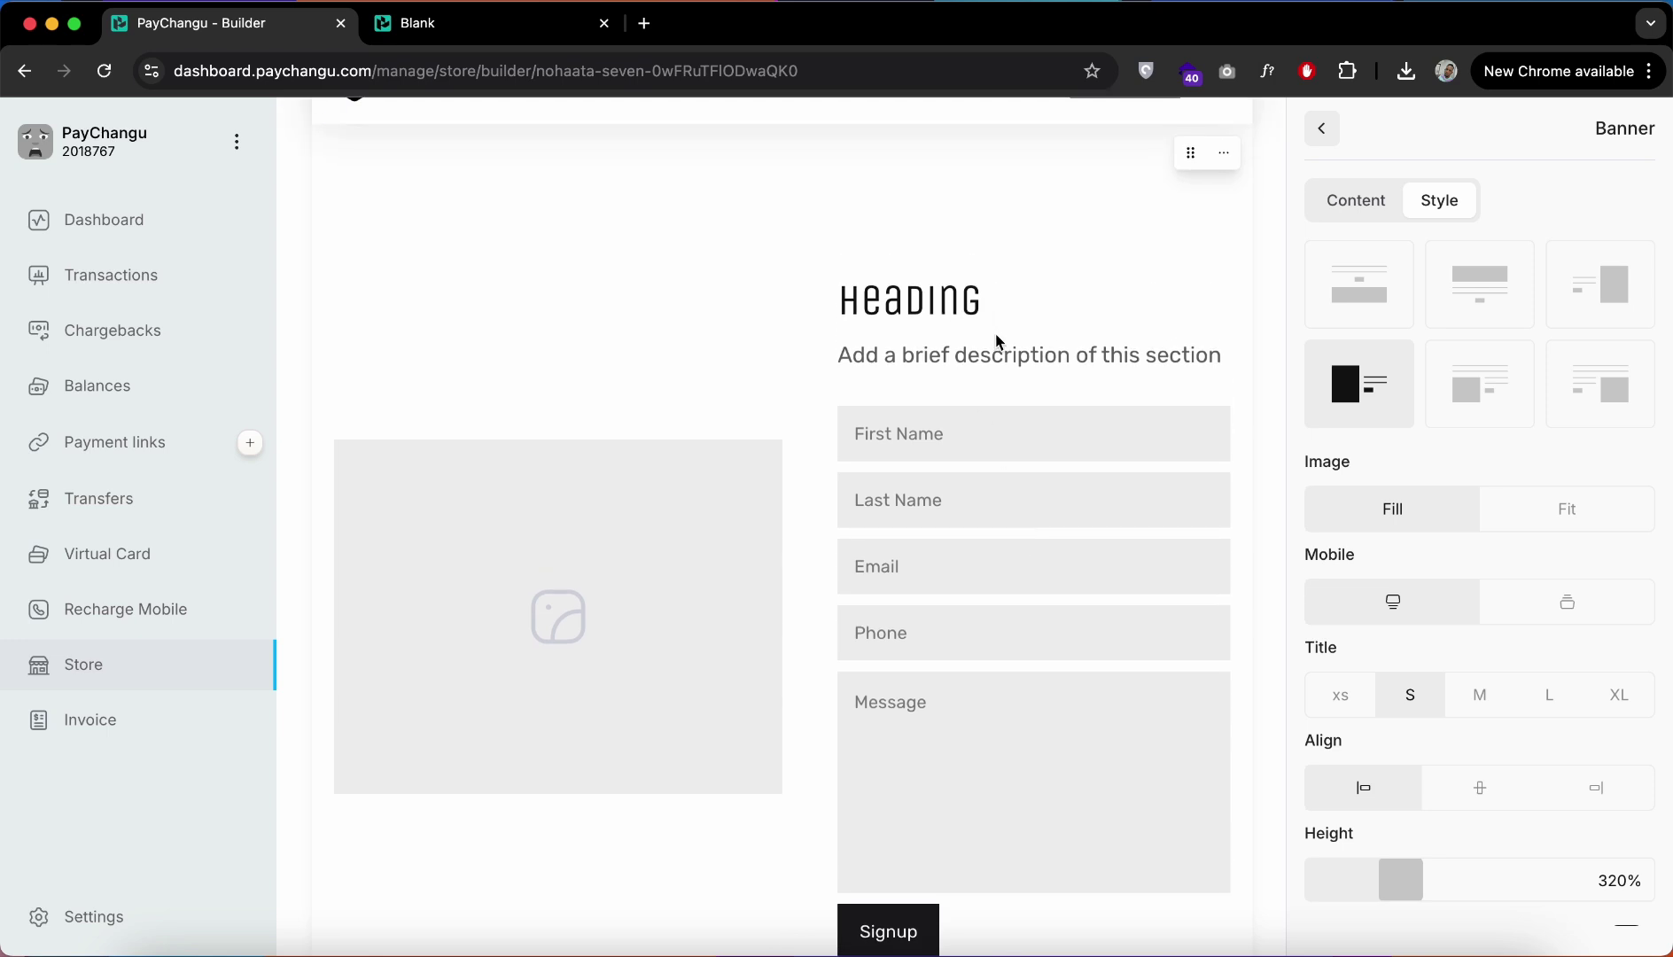
scroll(1010, 335, up, 3)
click(1356, 200)
double_click(1354, 386)
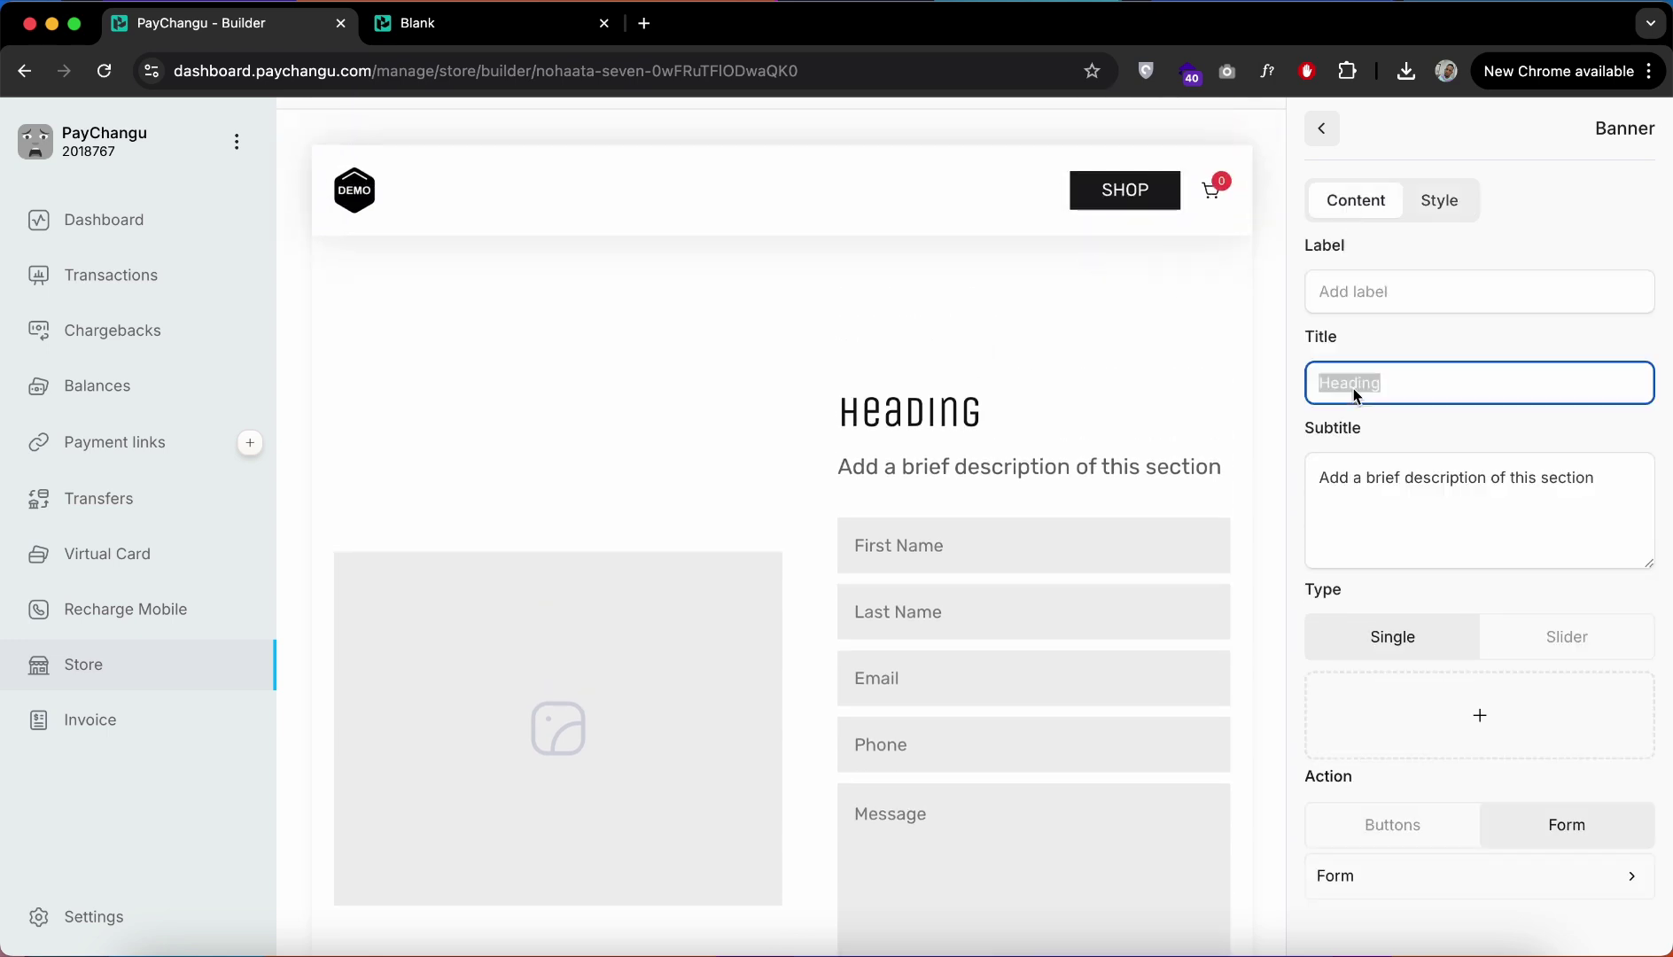
text(Con)
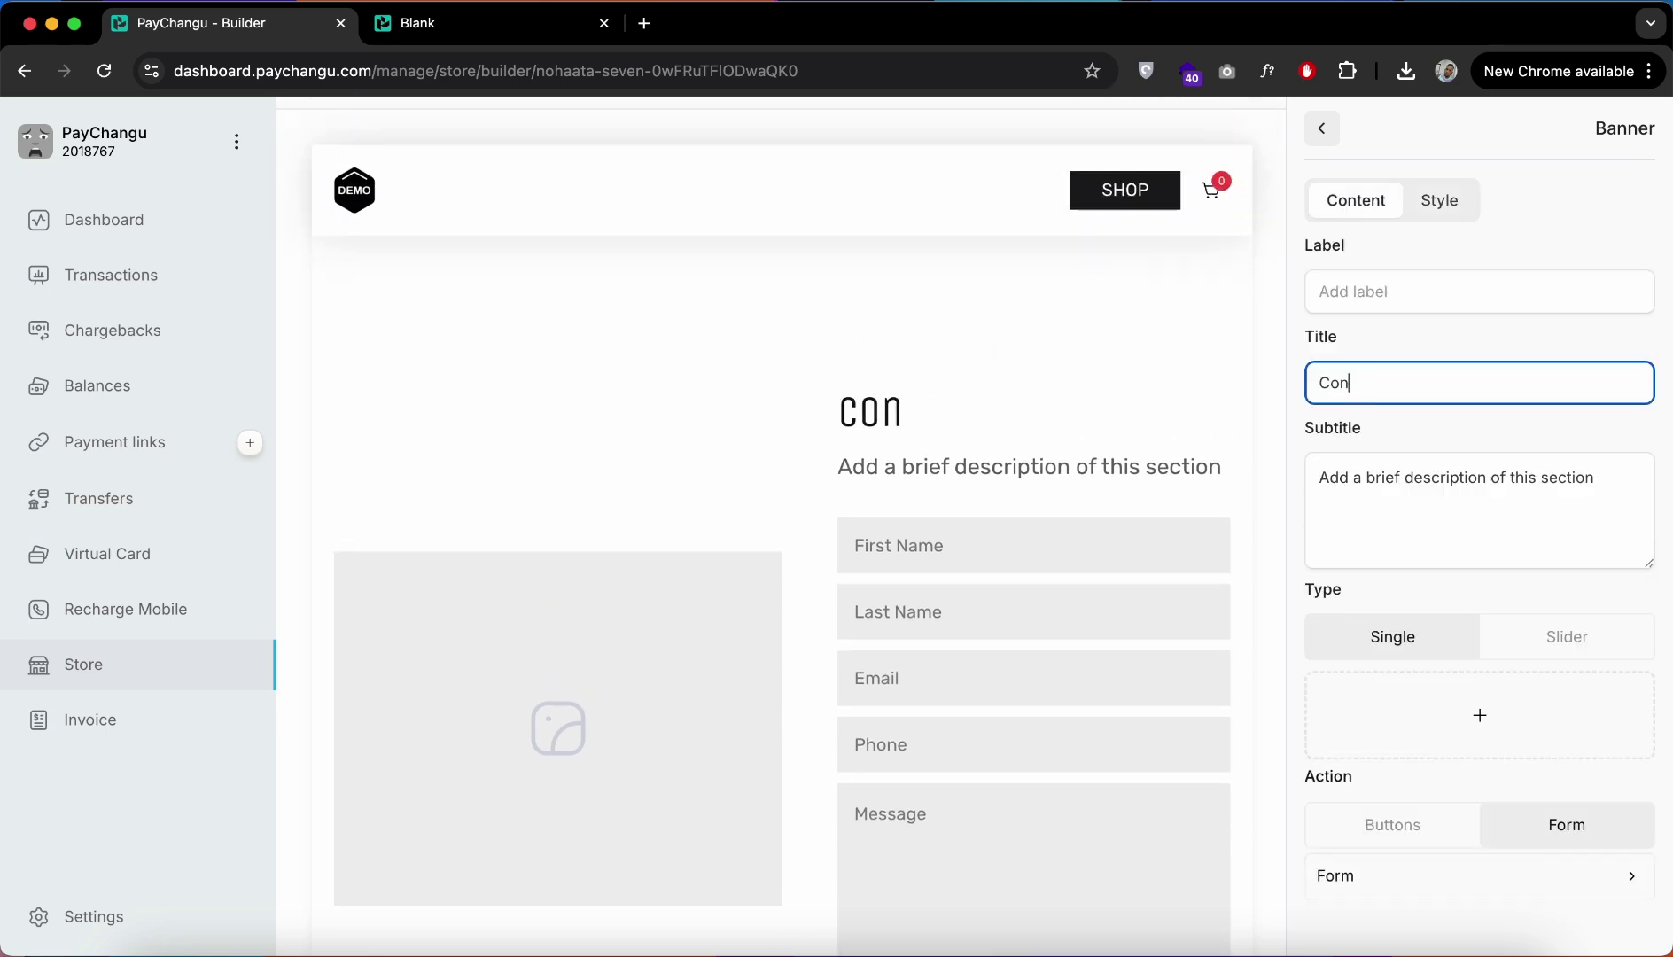
text(at)
text(tact us)
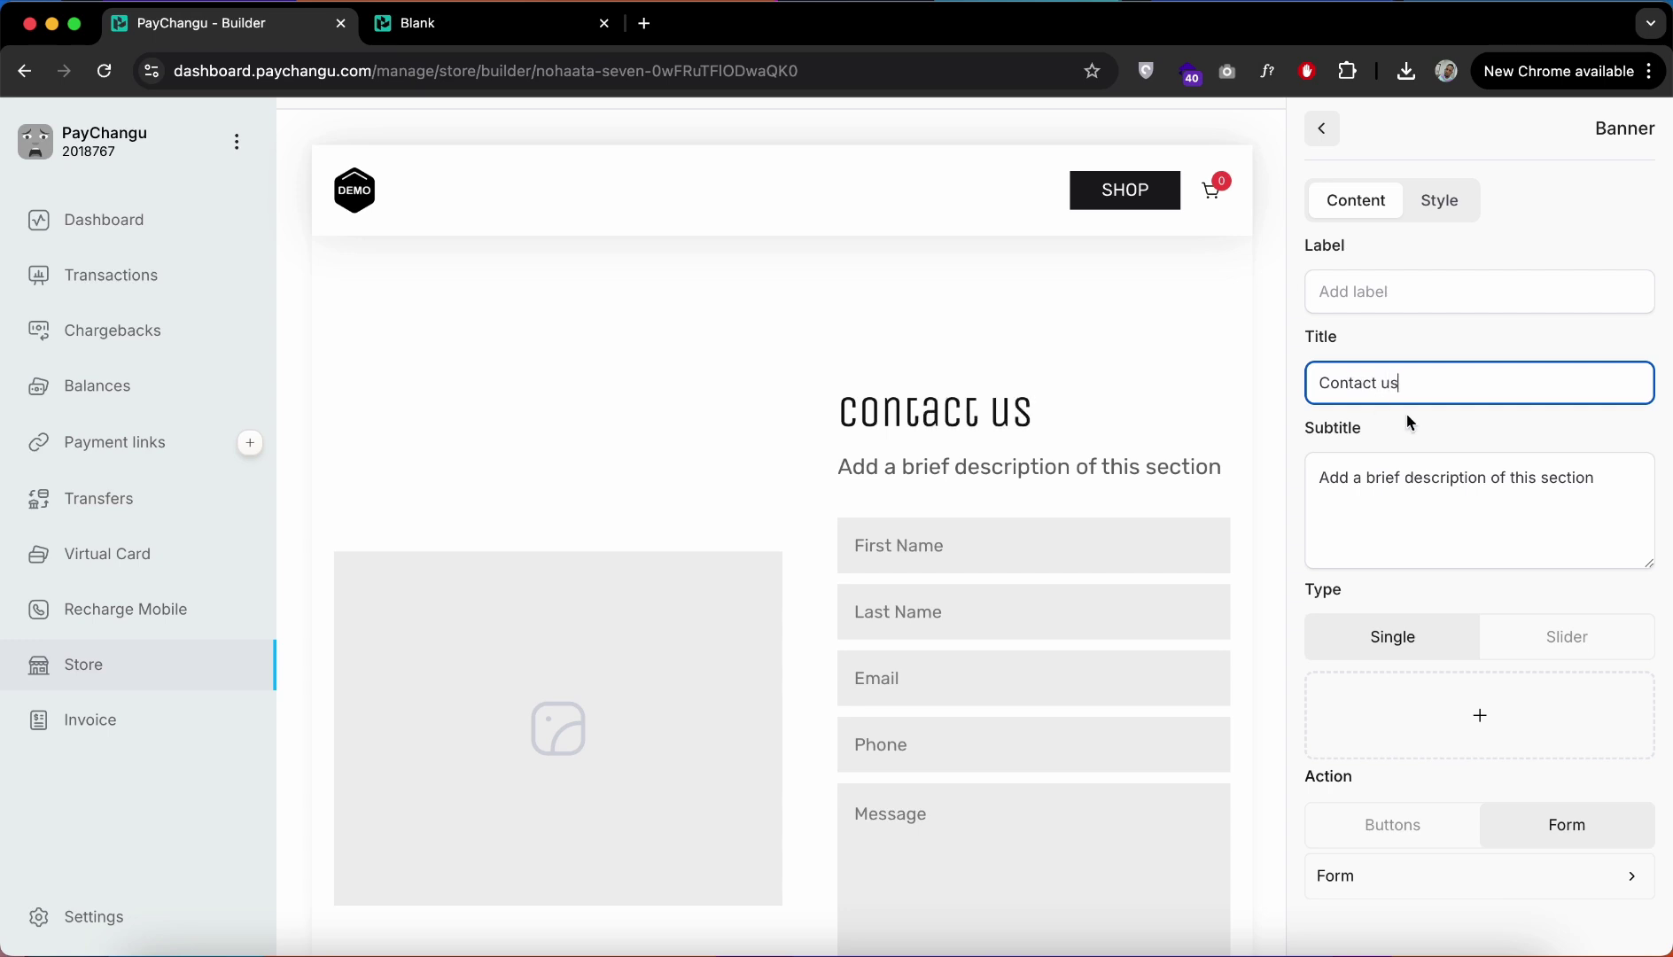
Step: Change the form's submit button text to 'Send a message'
scroll(1027, 404, down, 6)
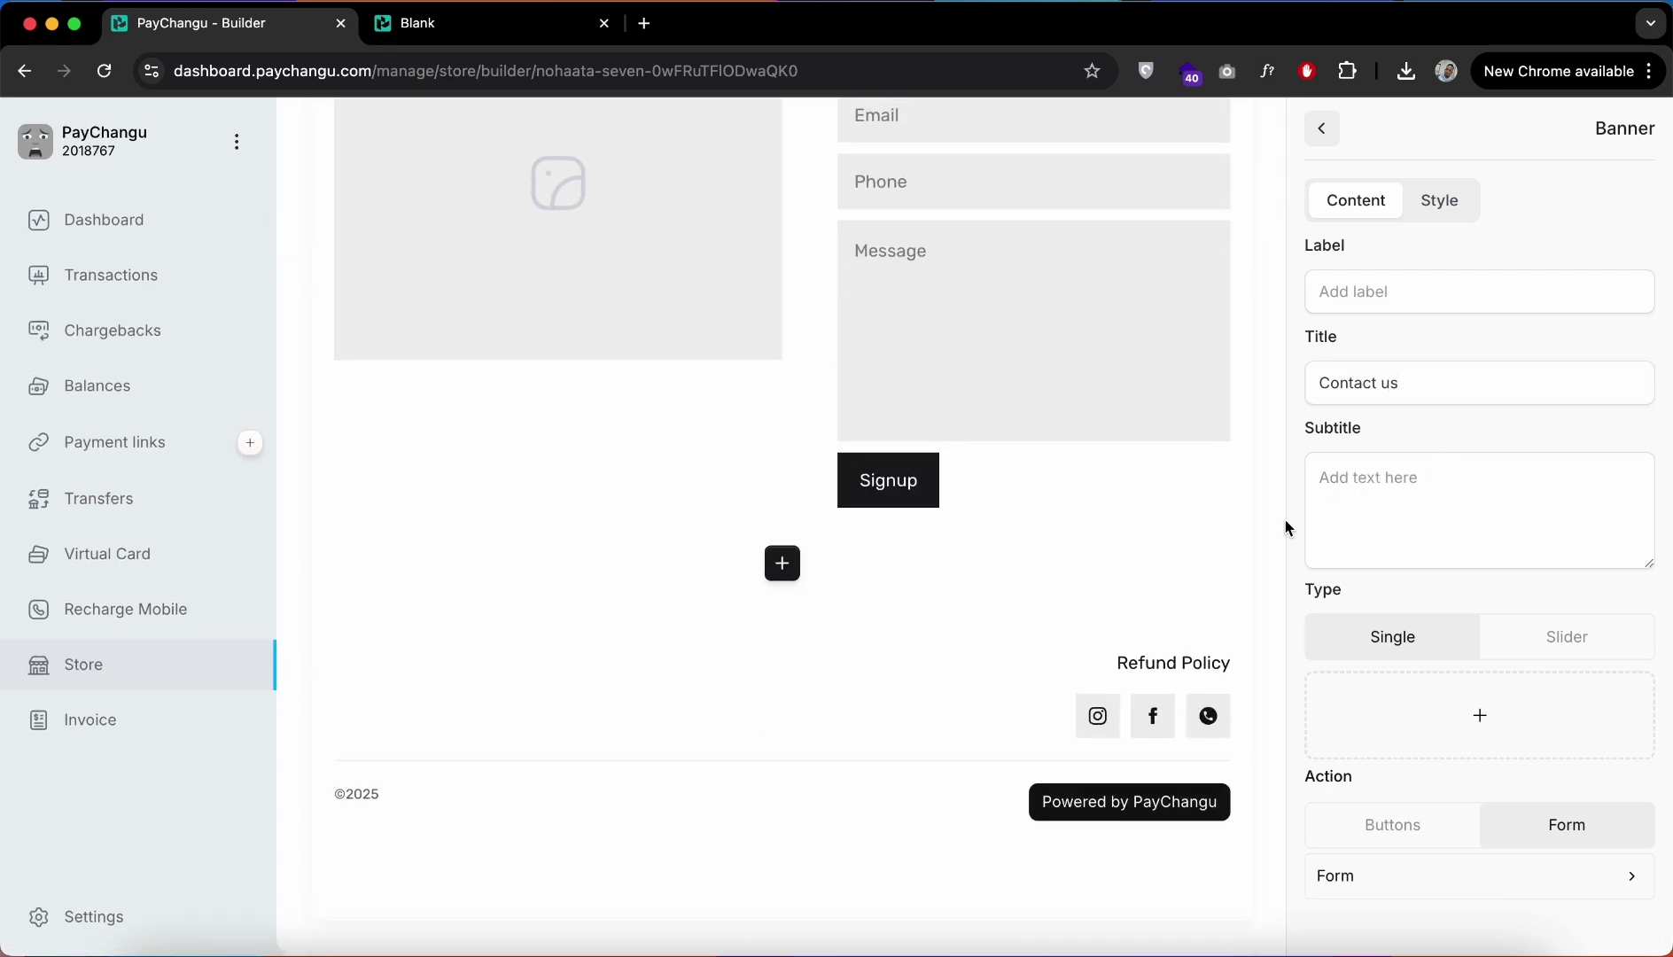
click(1403, 879)
click(1379, 618)
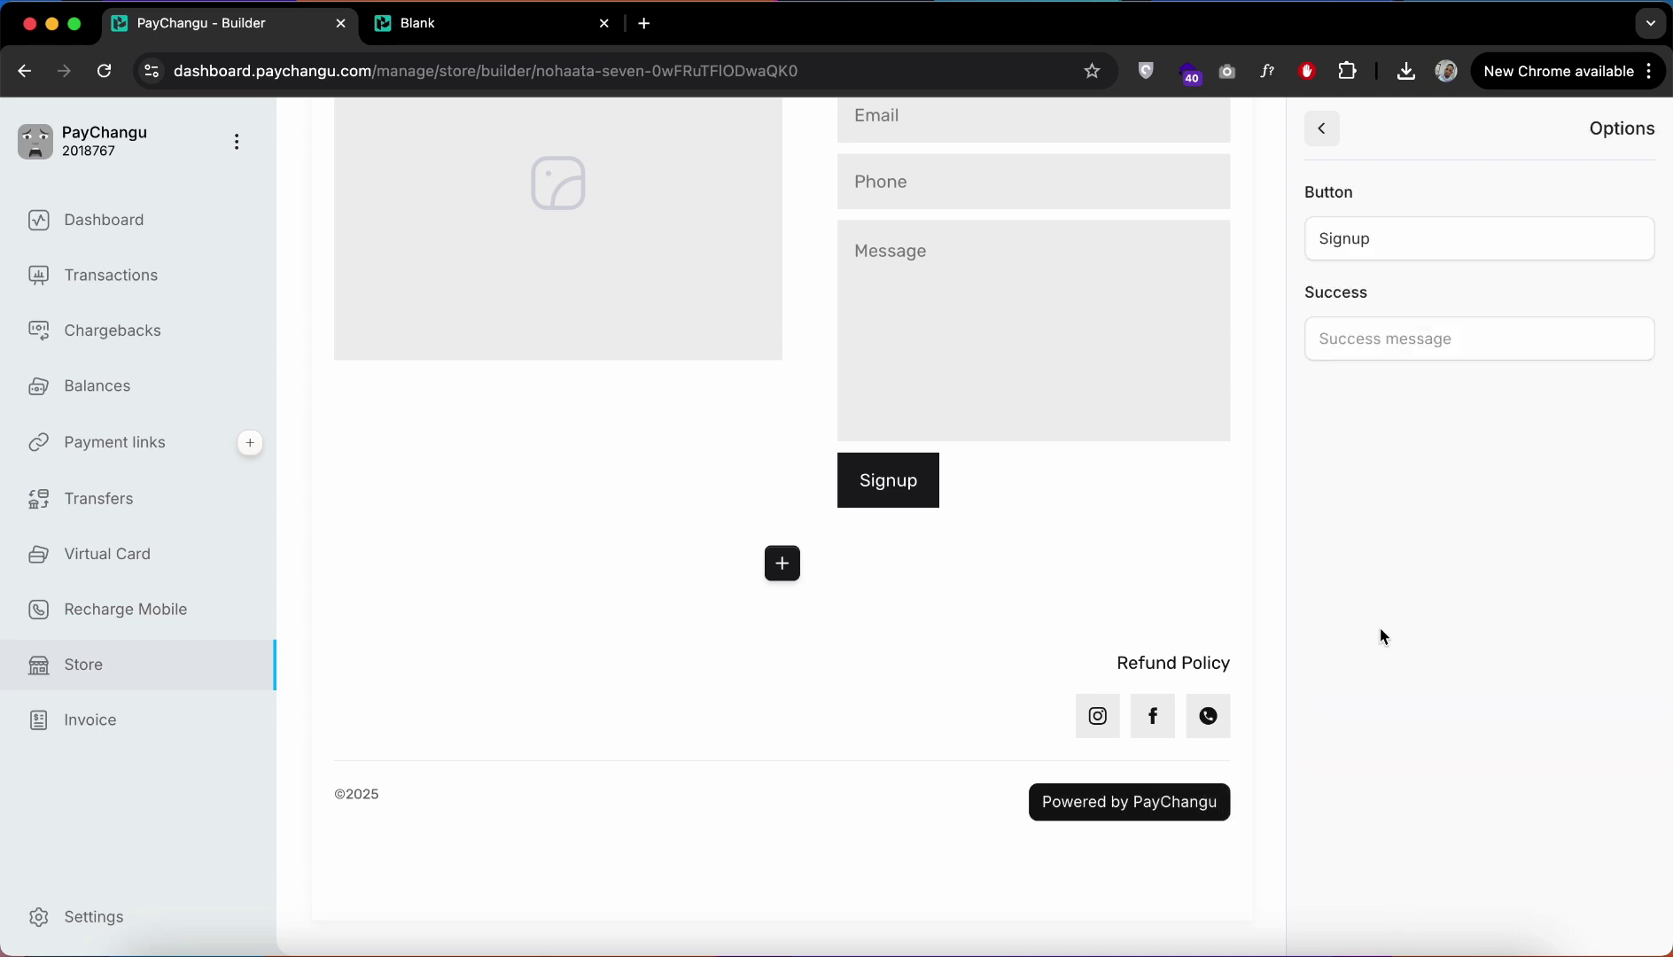
double_click(1378, 251)
text(Se)
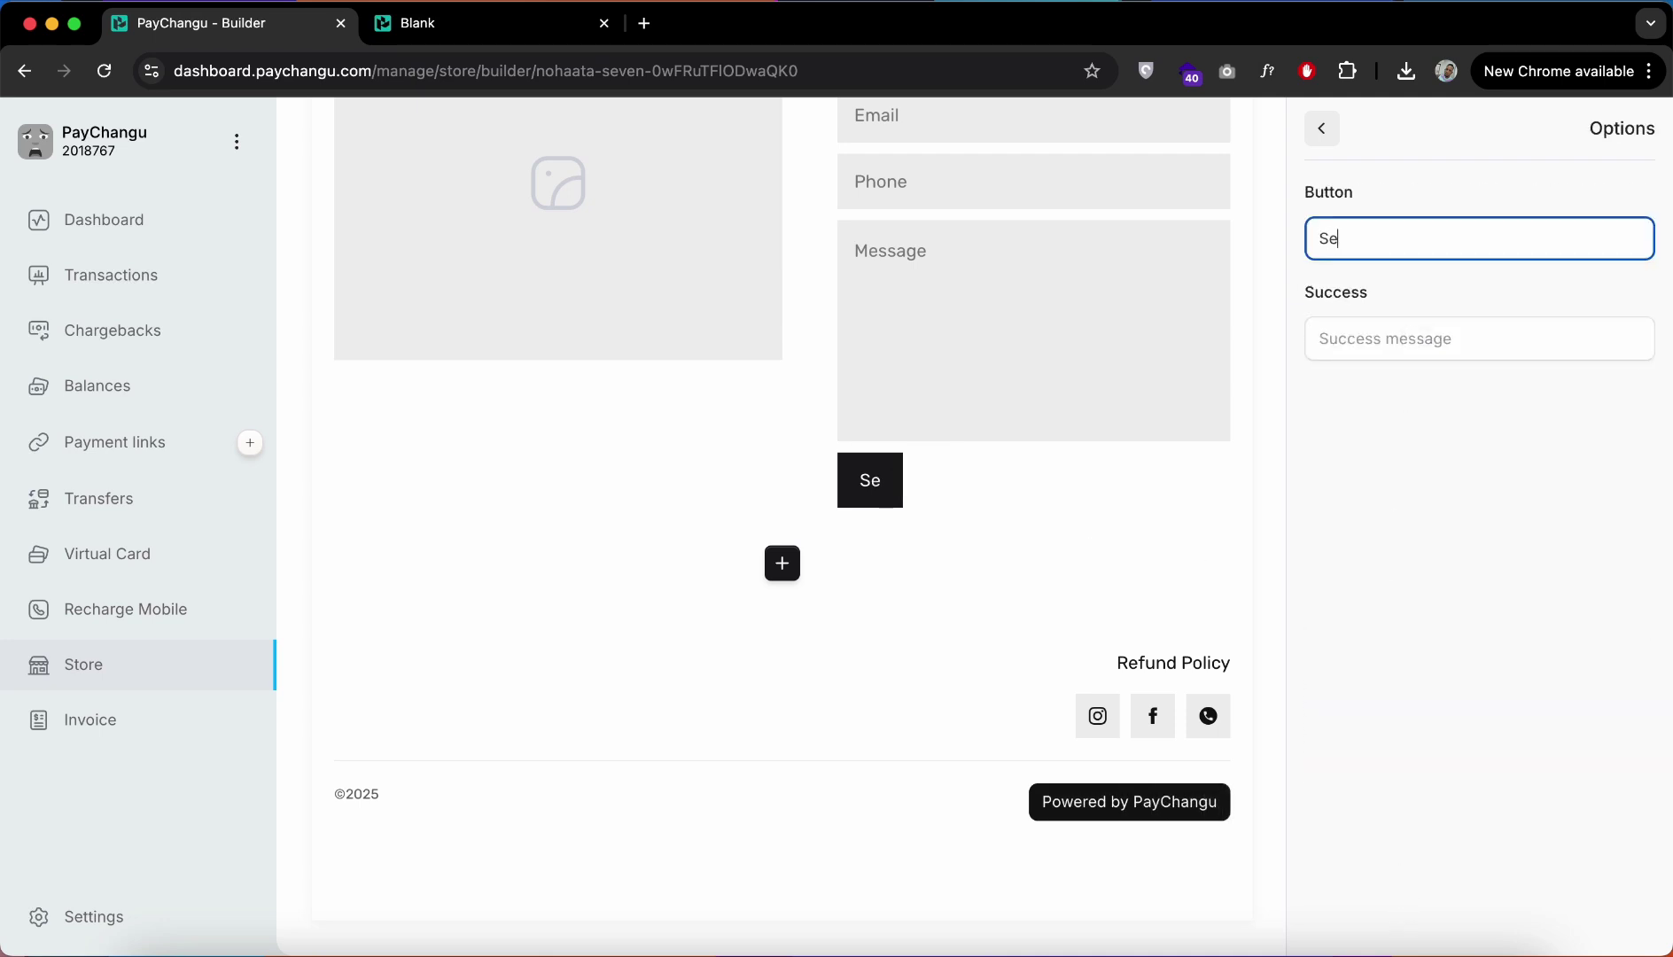
text(nd a me)
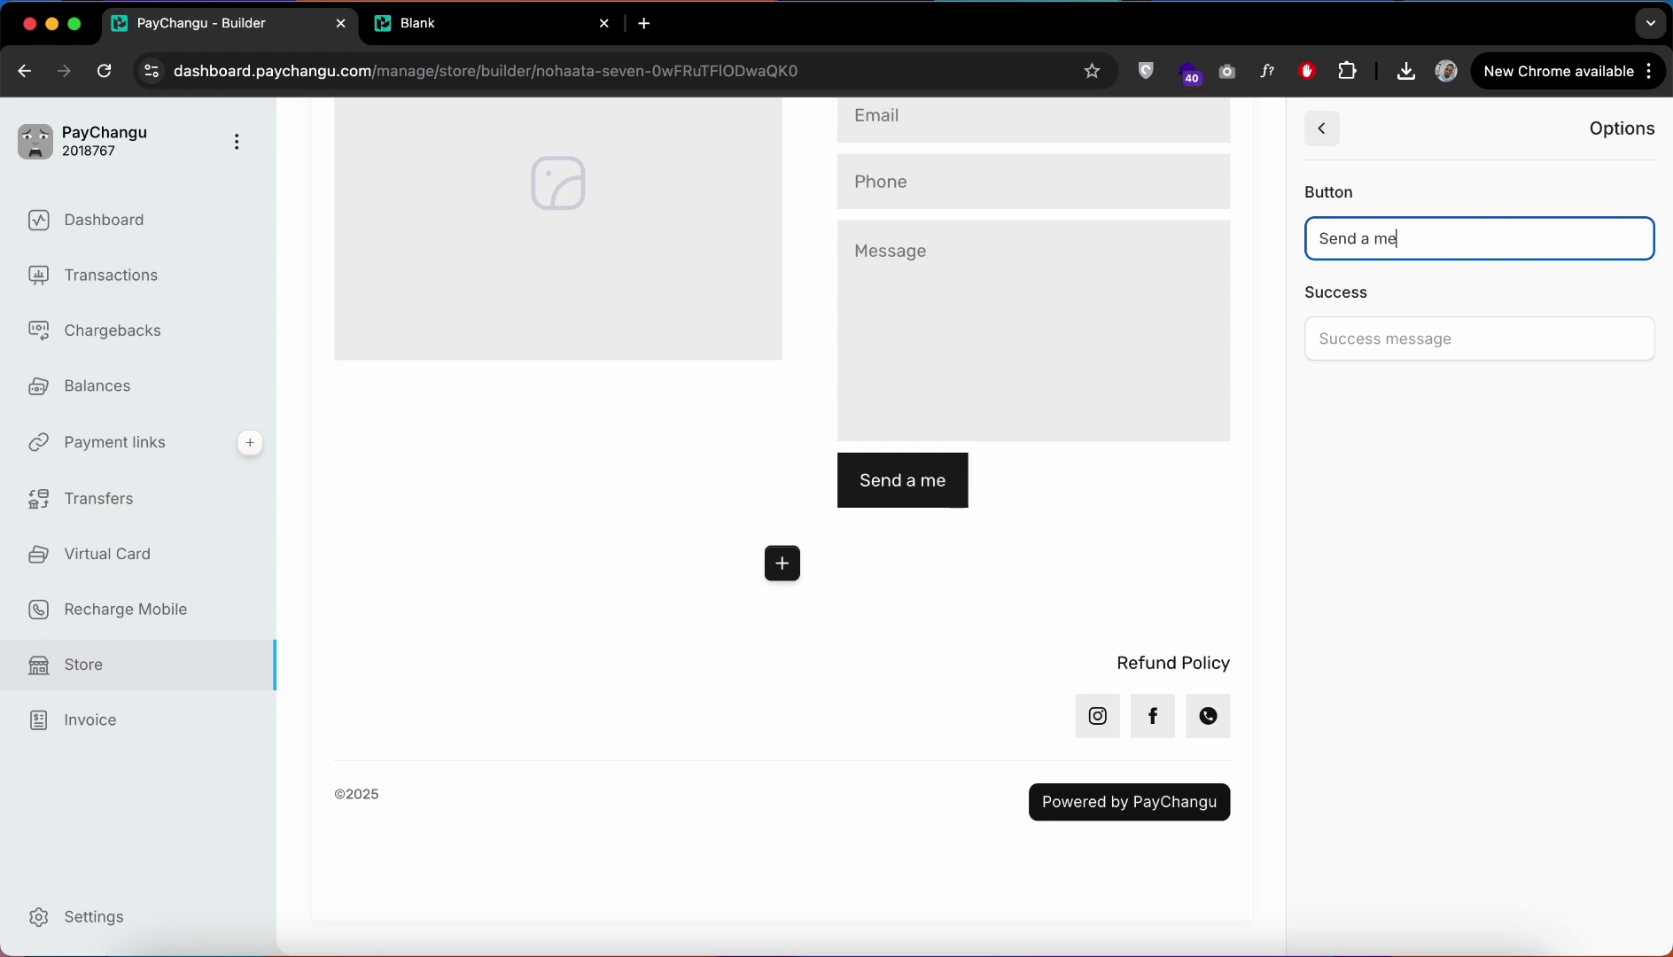
text(ss)
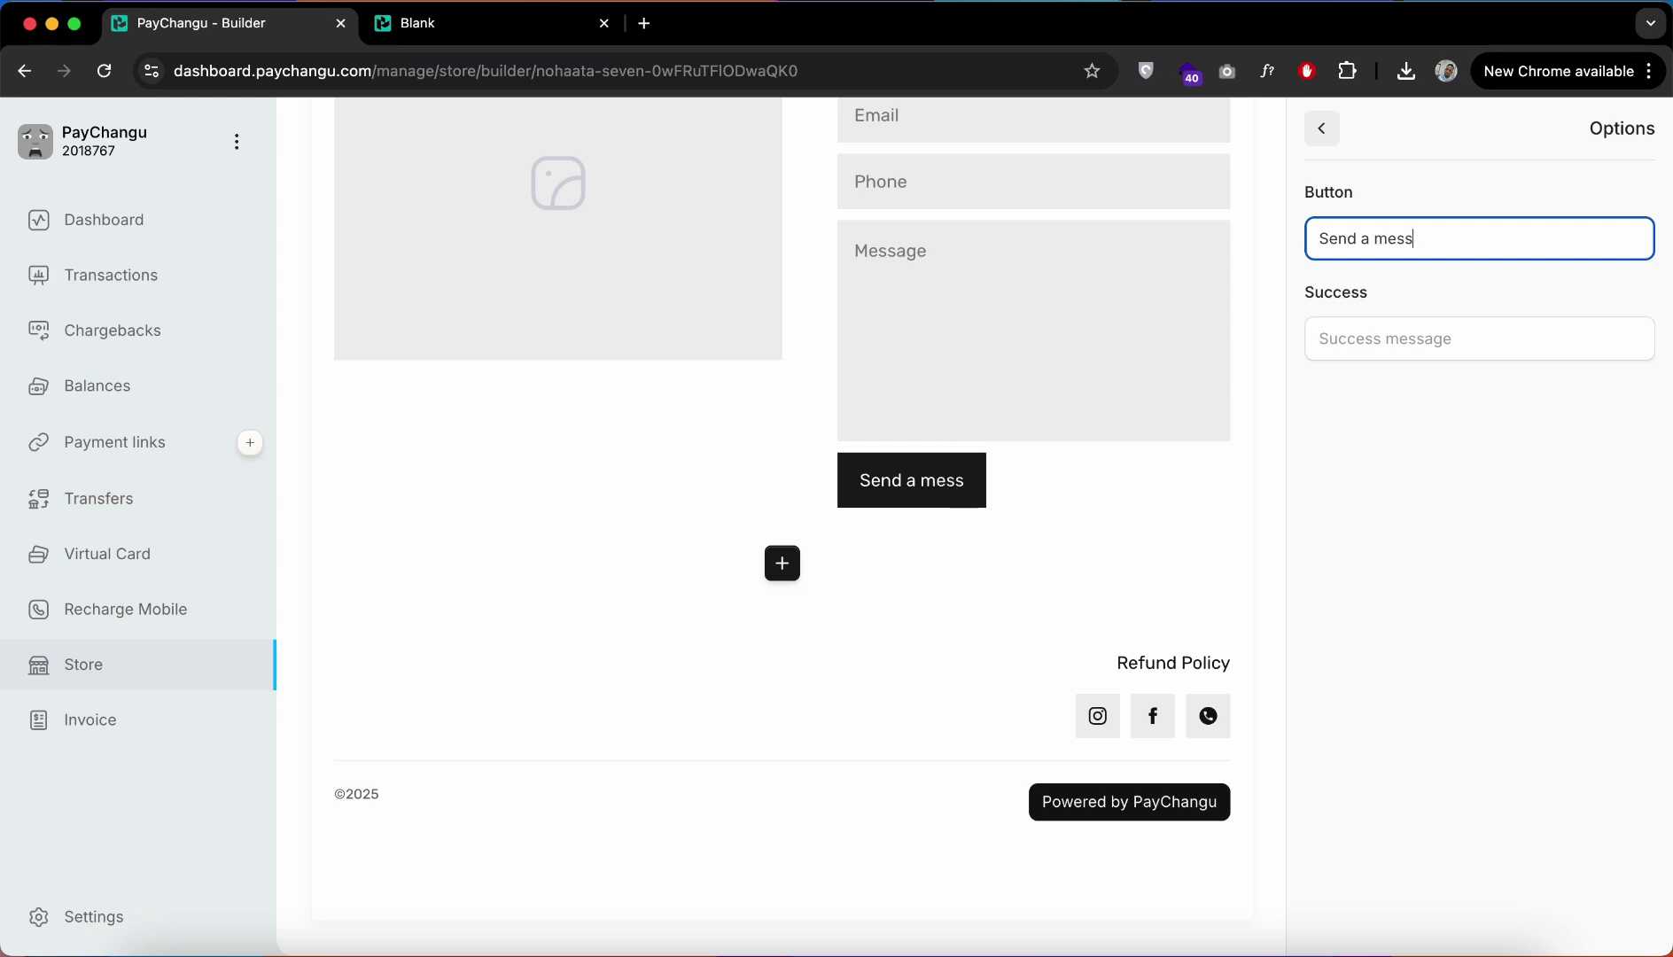
text(age)
click(1384, 402)
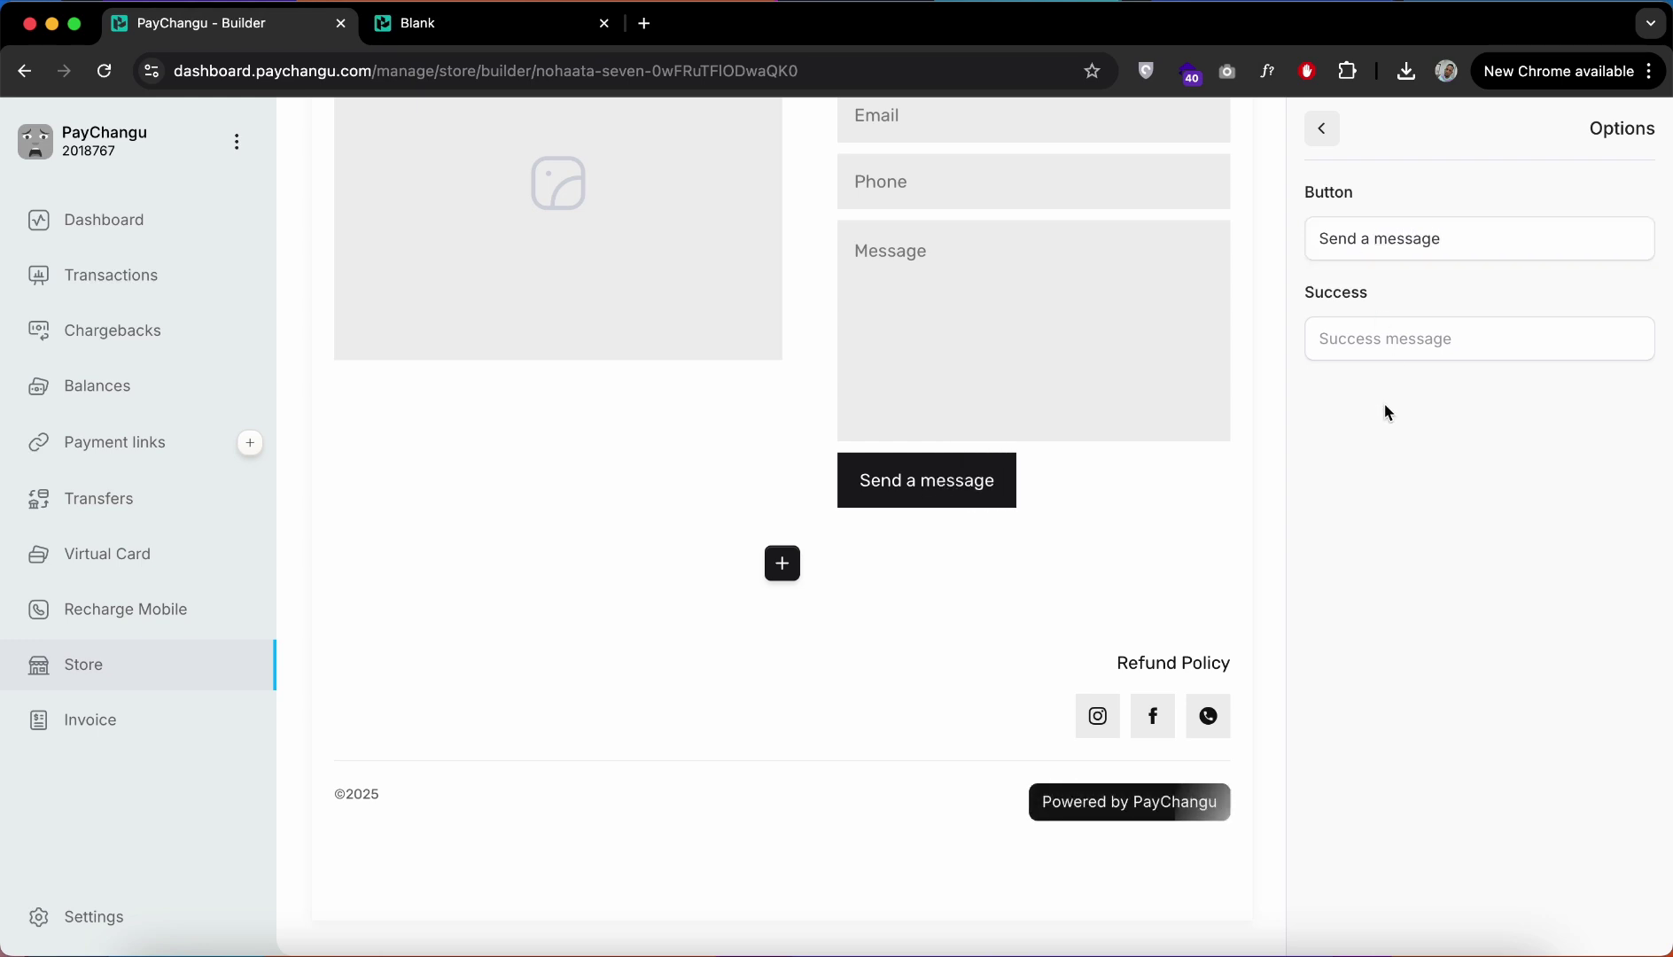
scroll(1254, 423, up, 10)
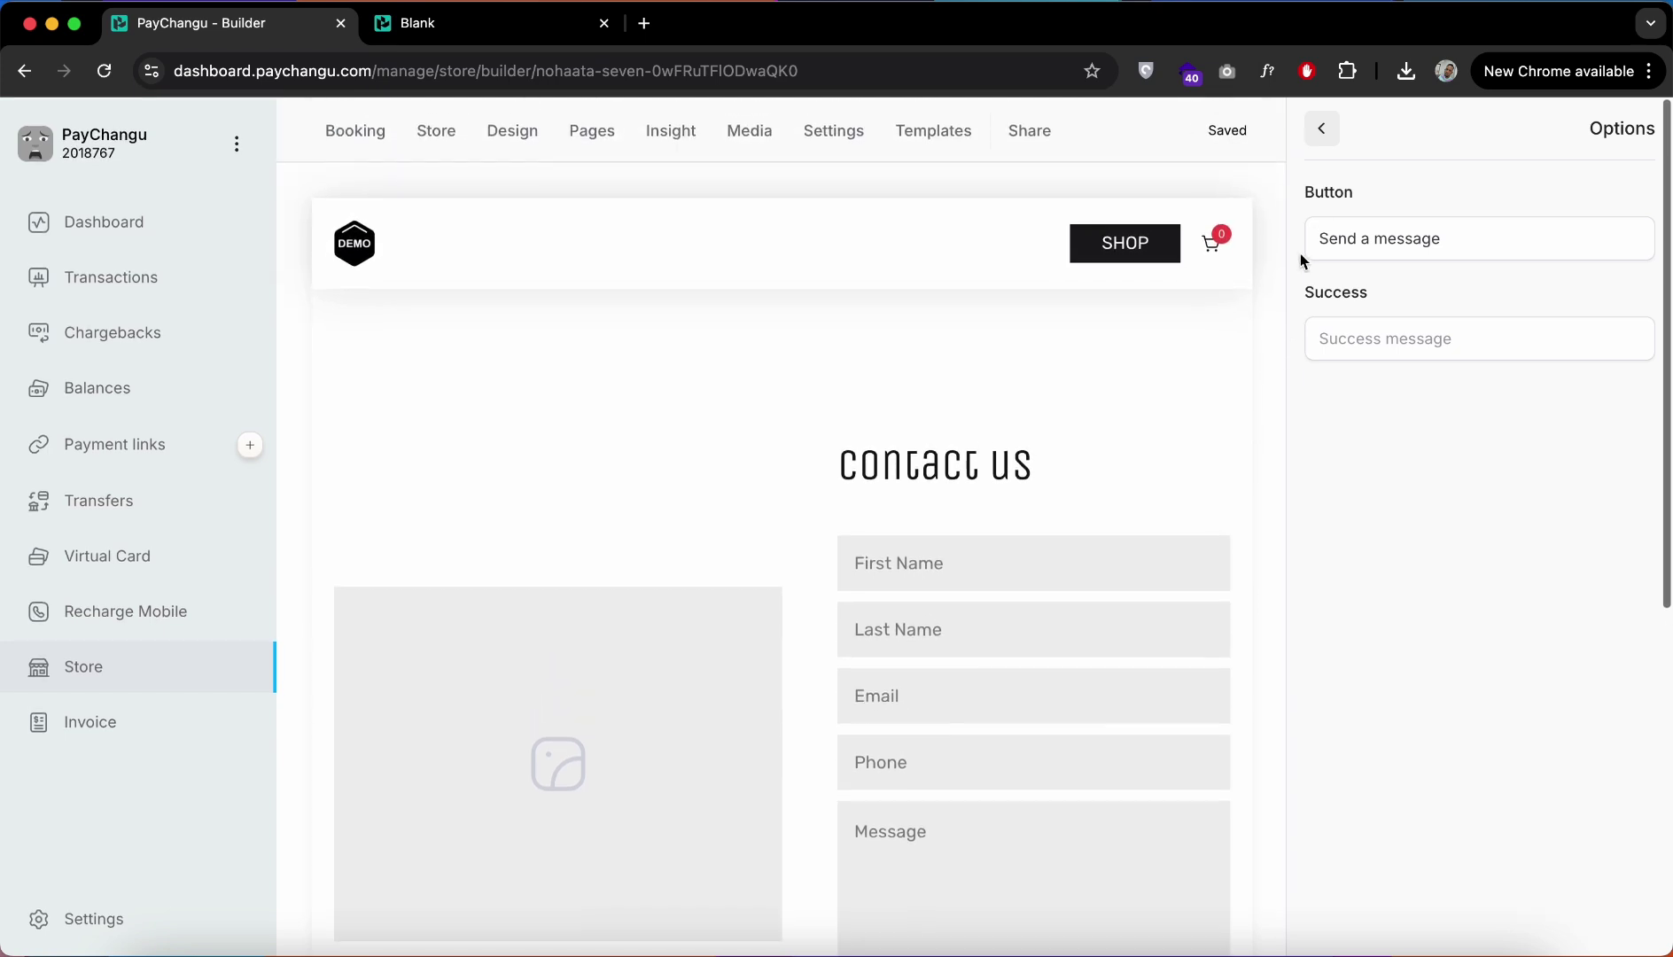
Step: Upload 600x600-8_2.jpg to the media library, leave the Contact banner imageless, and return to Pages
click(1320, 138)
click(575, 701)
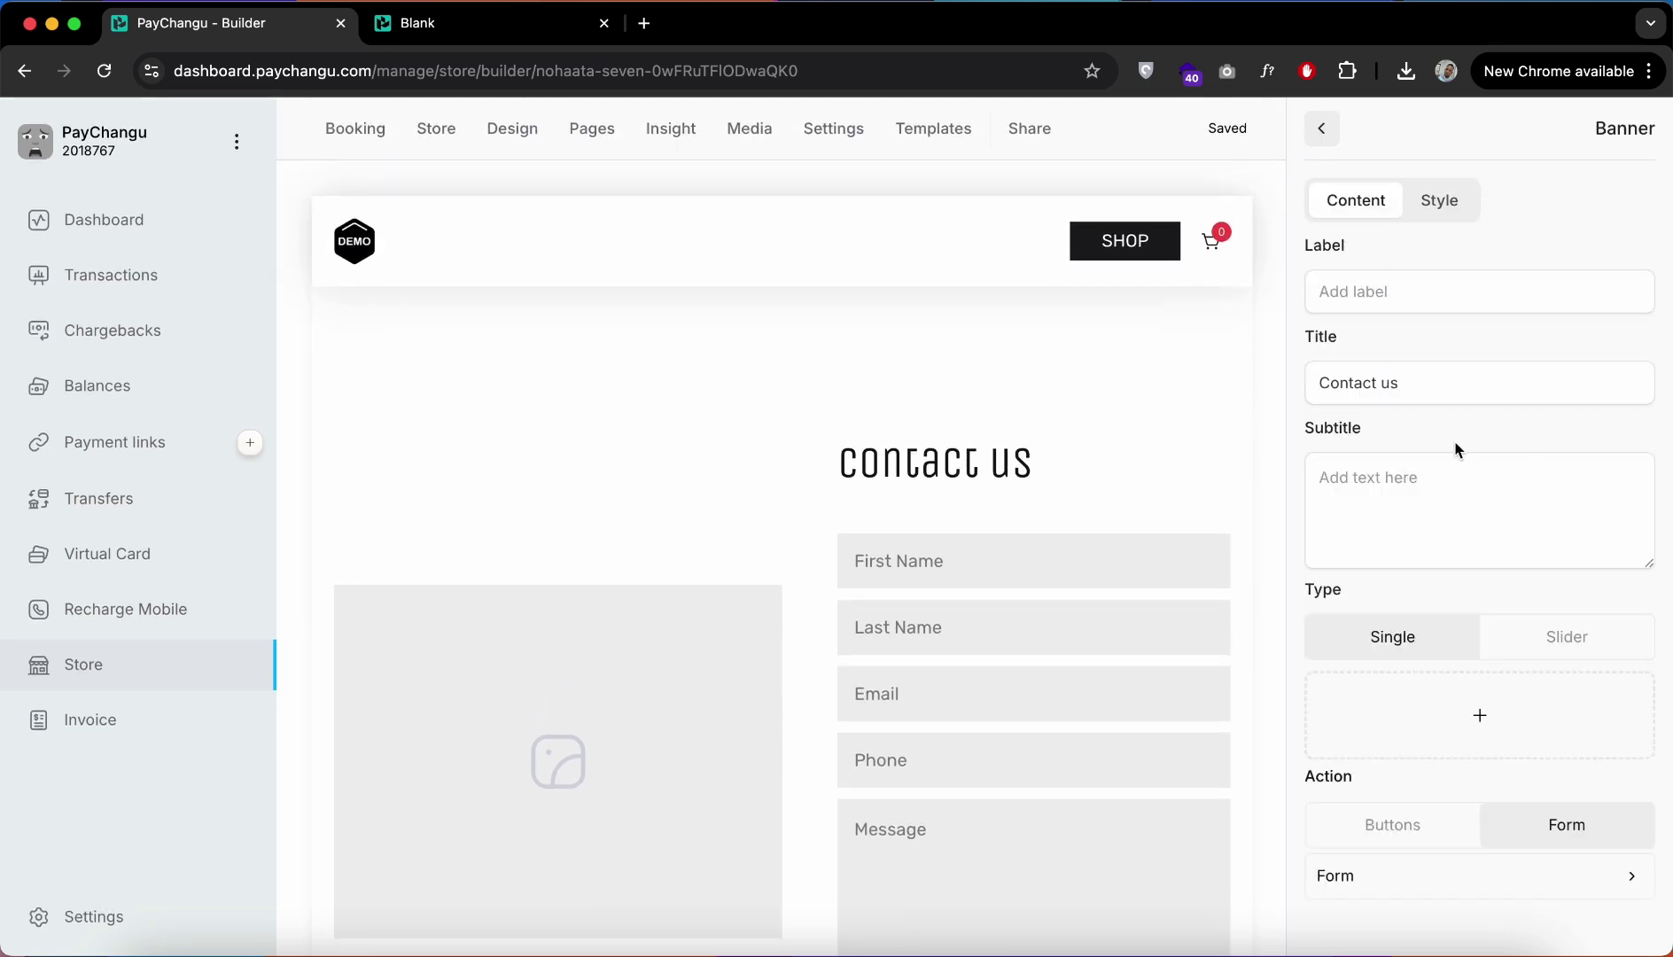
click(1480, 717)
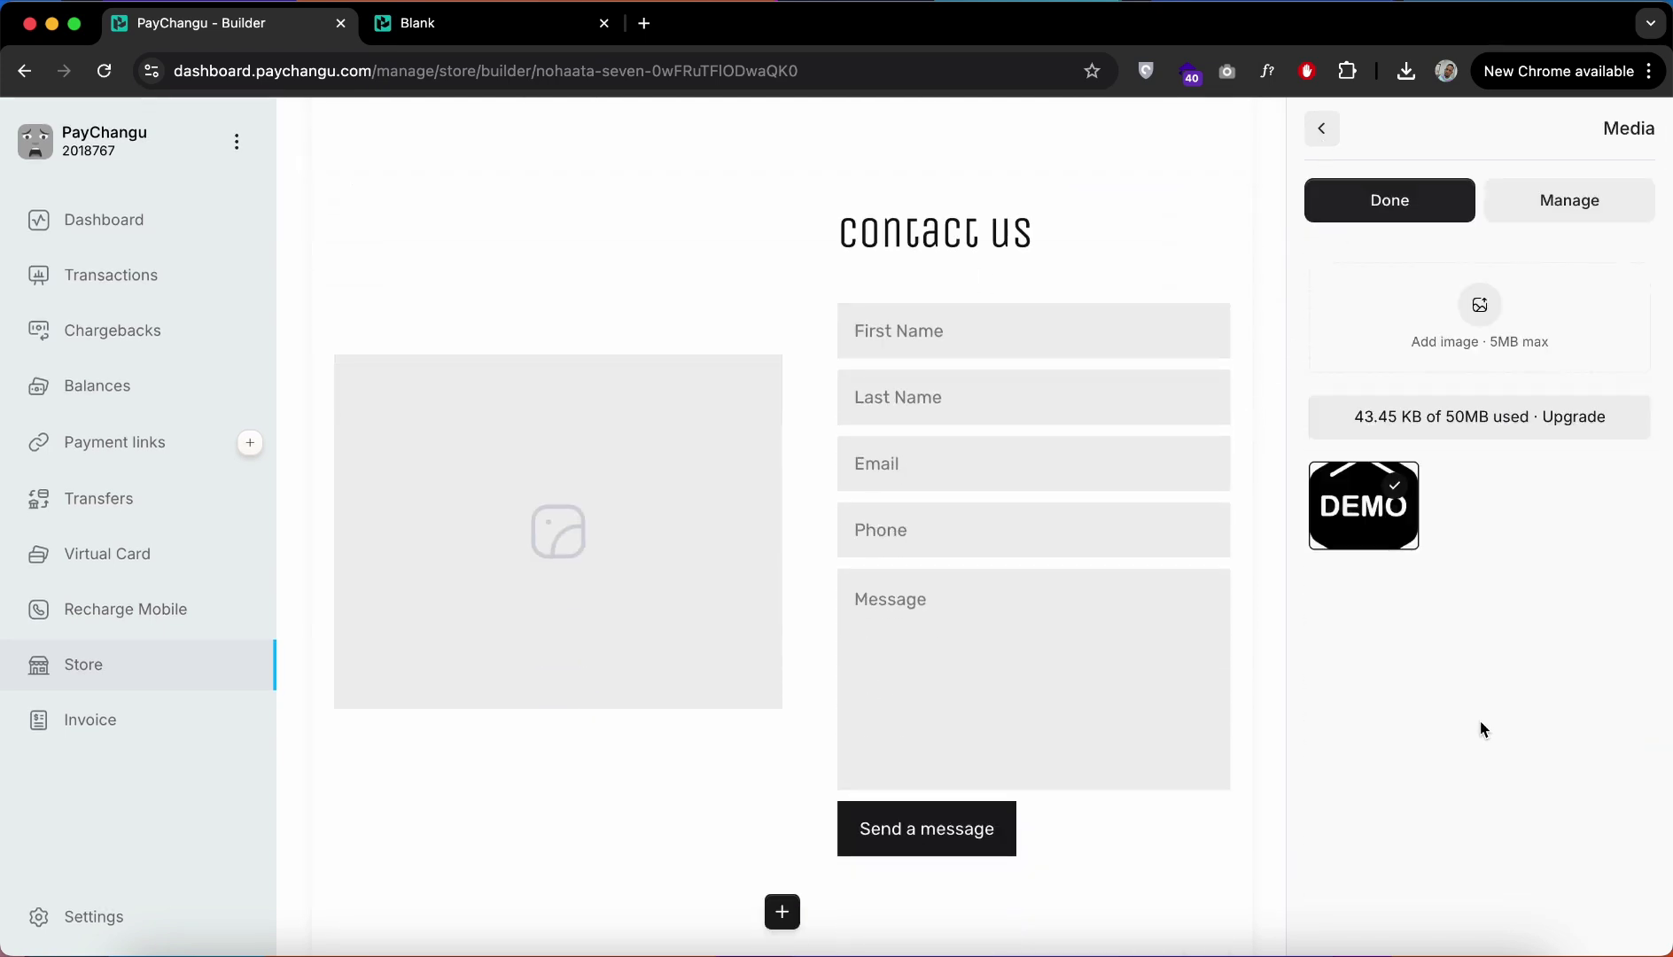
click(1478, 308)
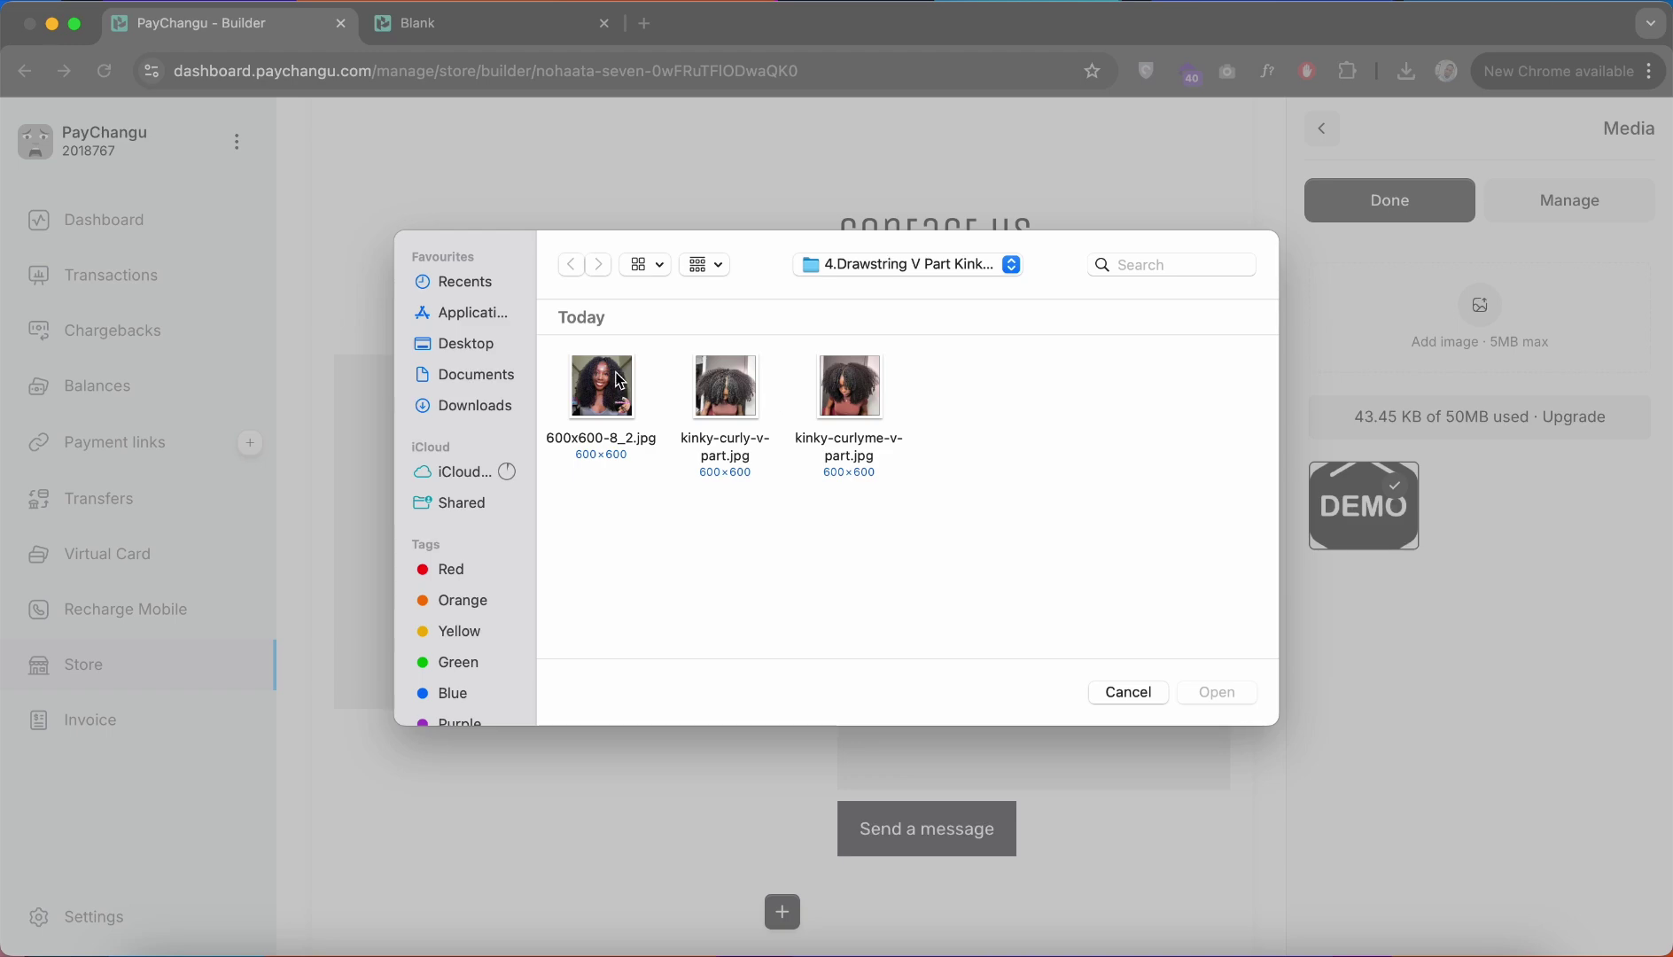
click(608, 396)
click(1219, 692)
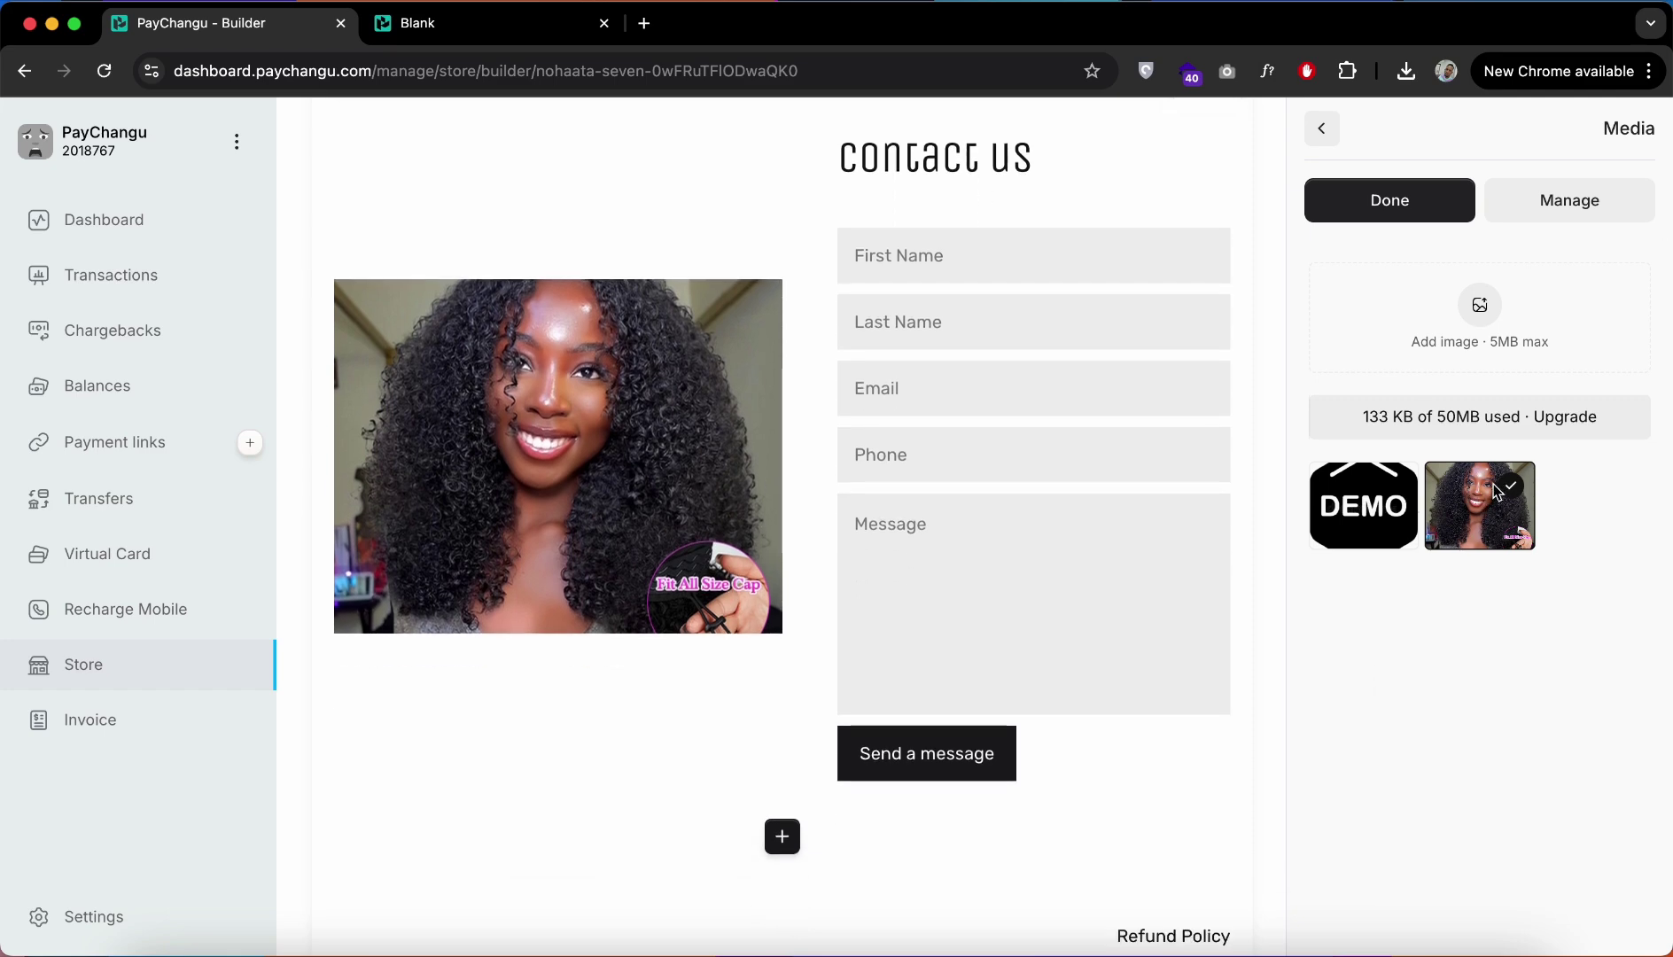
click(1390, 199)
click(1489, 714)
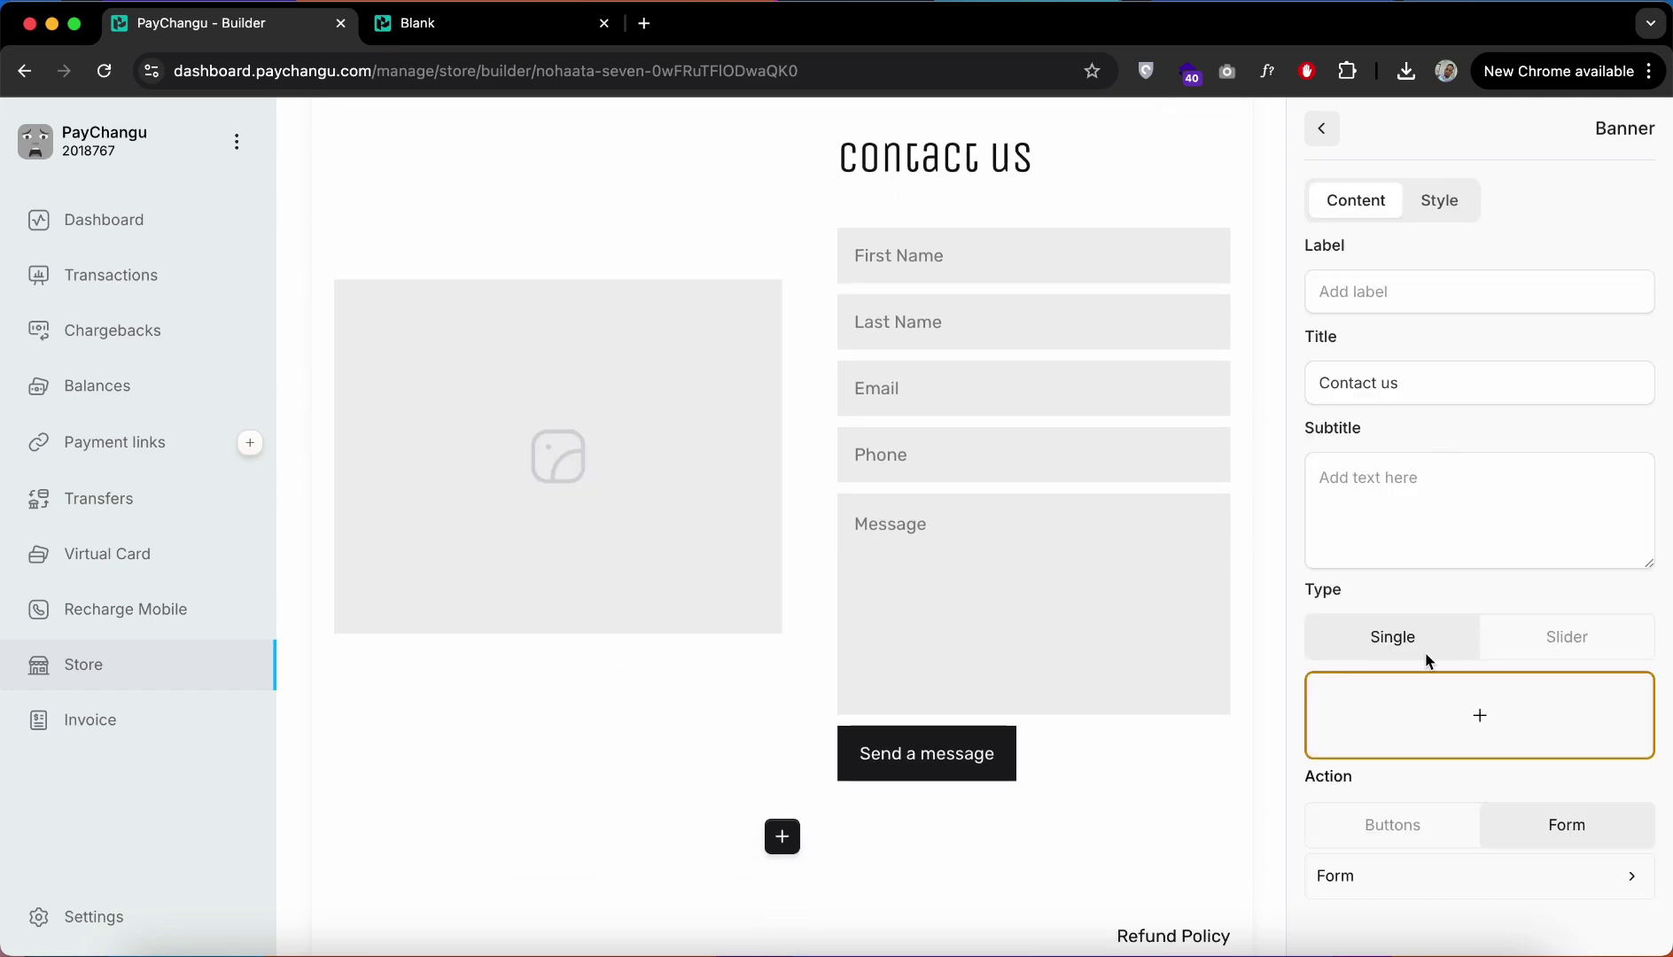
scroll(1266, 452, down, 5)
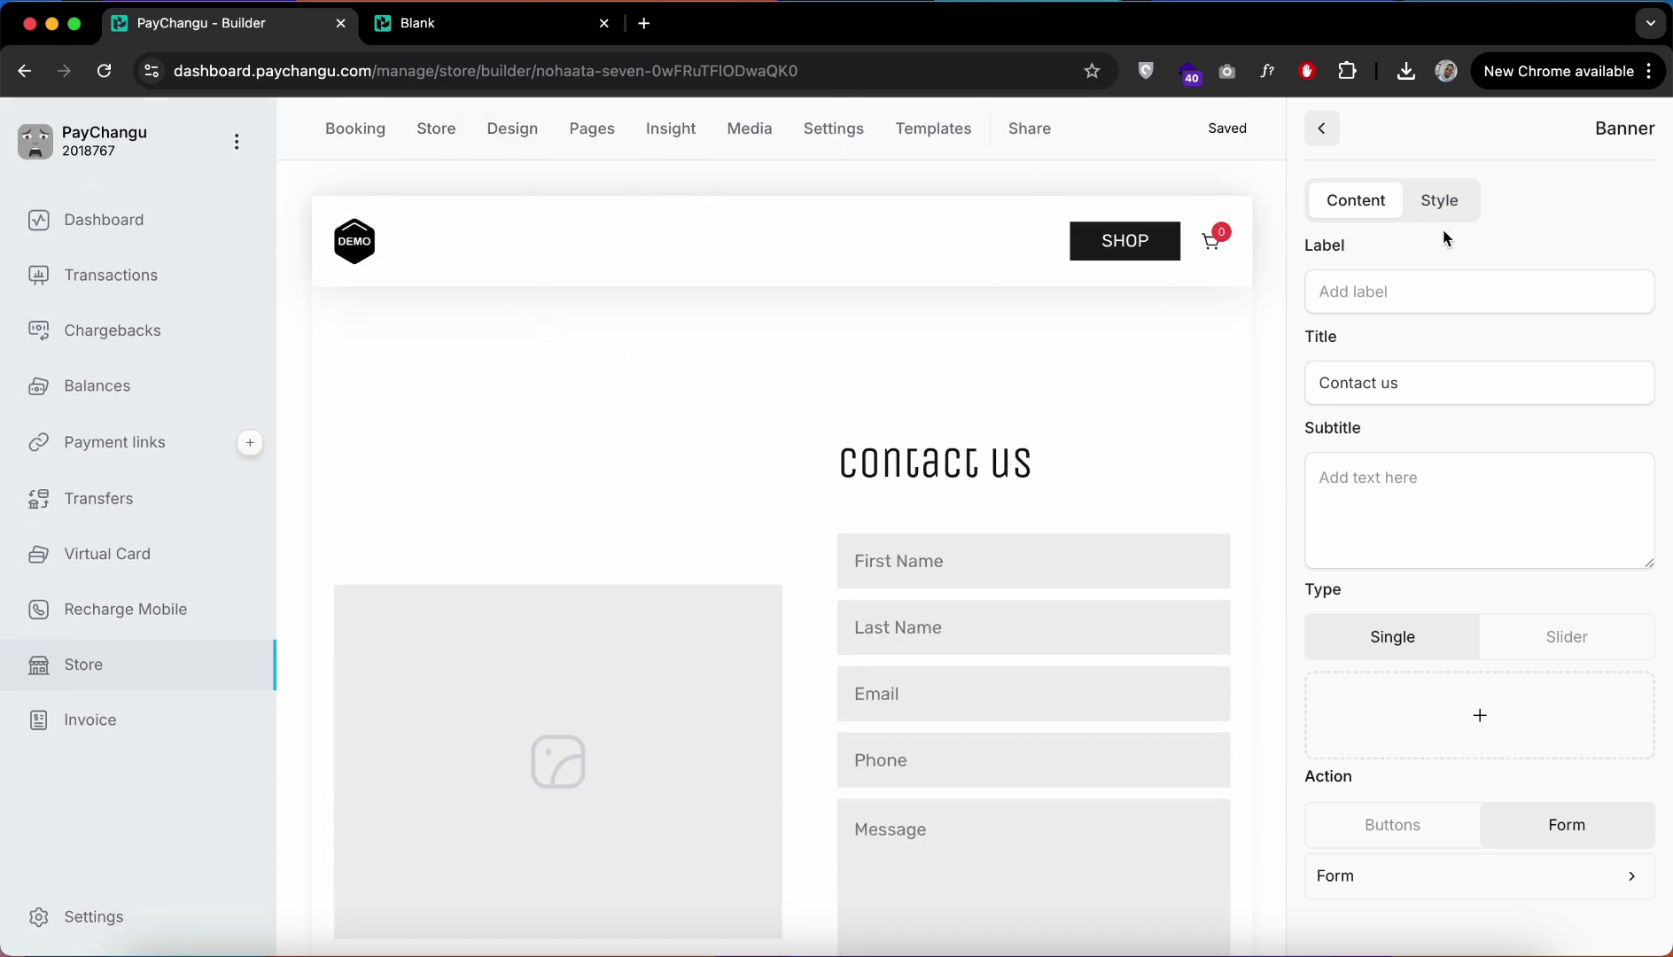
click(1322, 129)
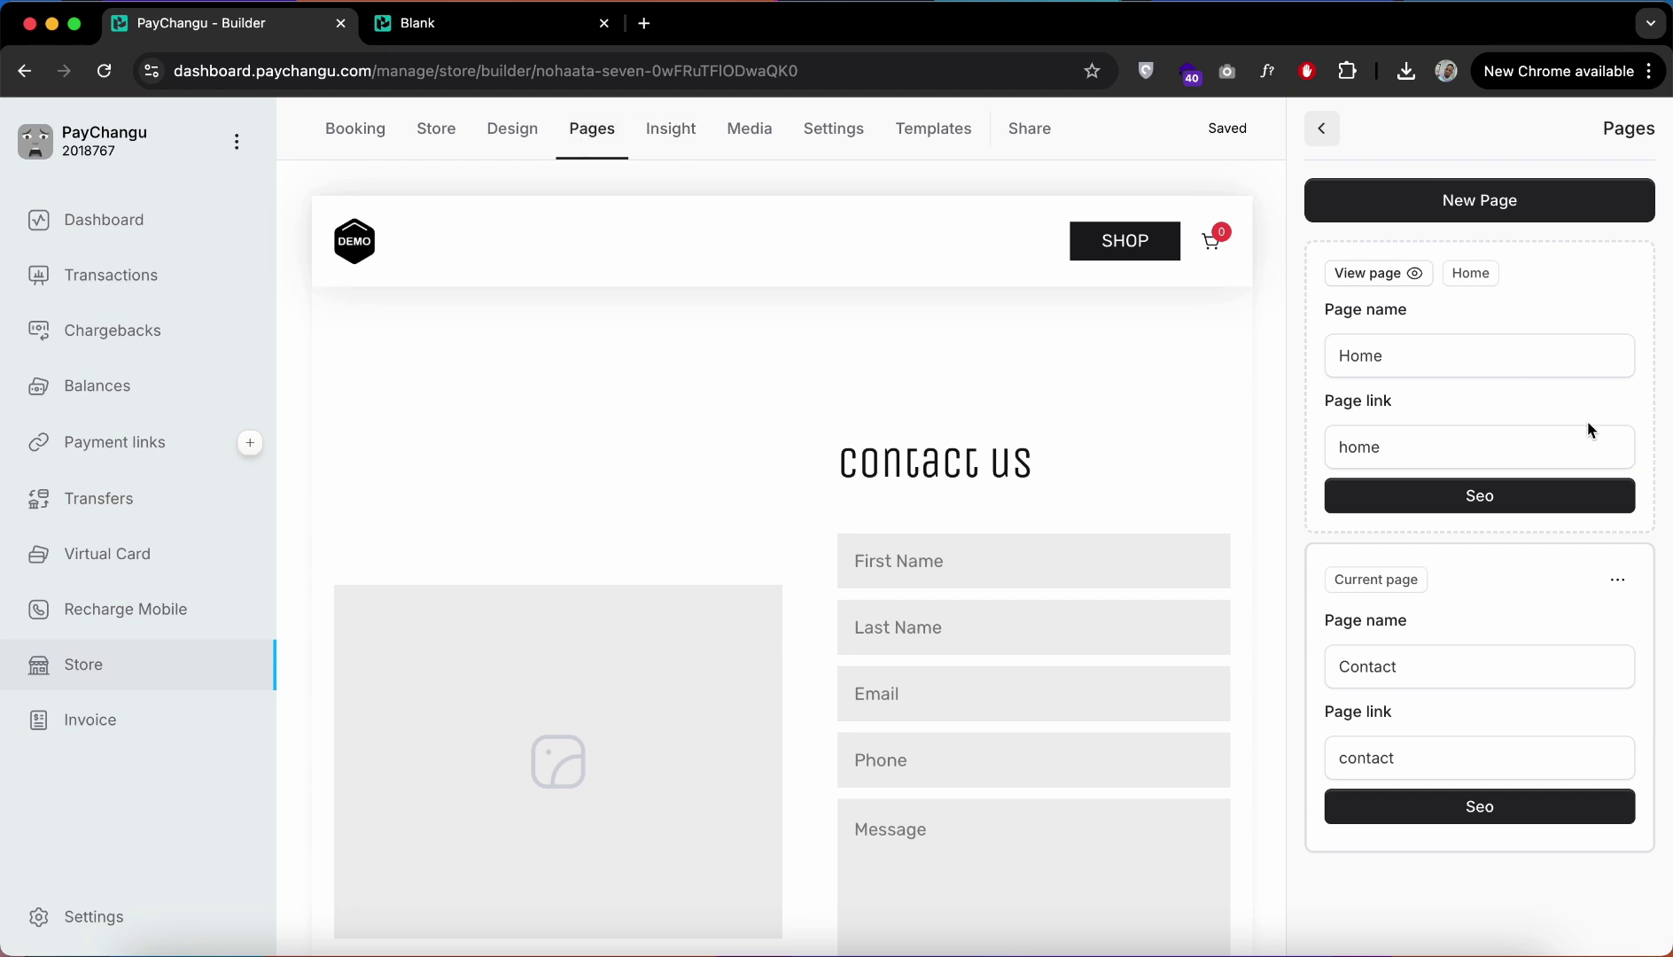
Step: Add a CONTACT link to the Home page header pointing to /contact
click(1360, 270)
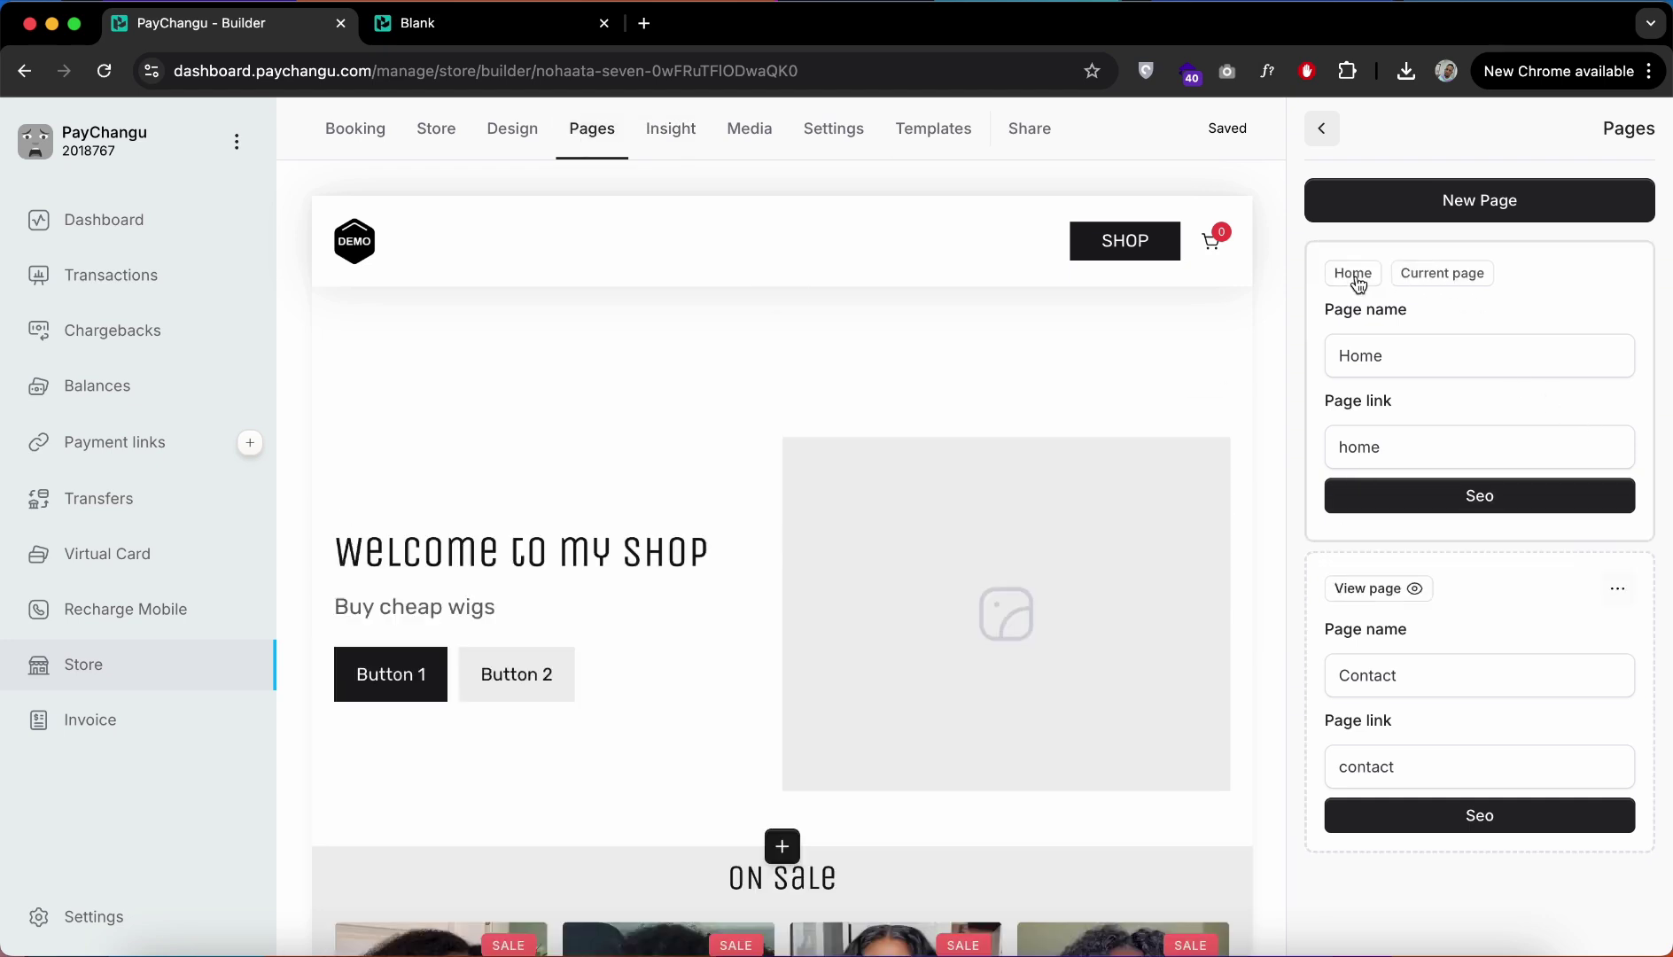
click(717, 236)
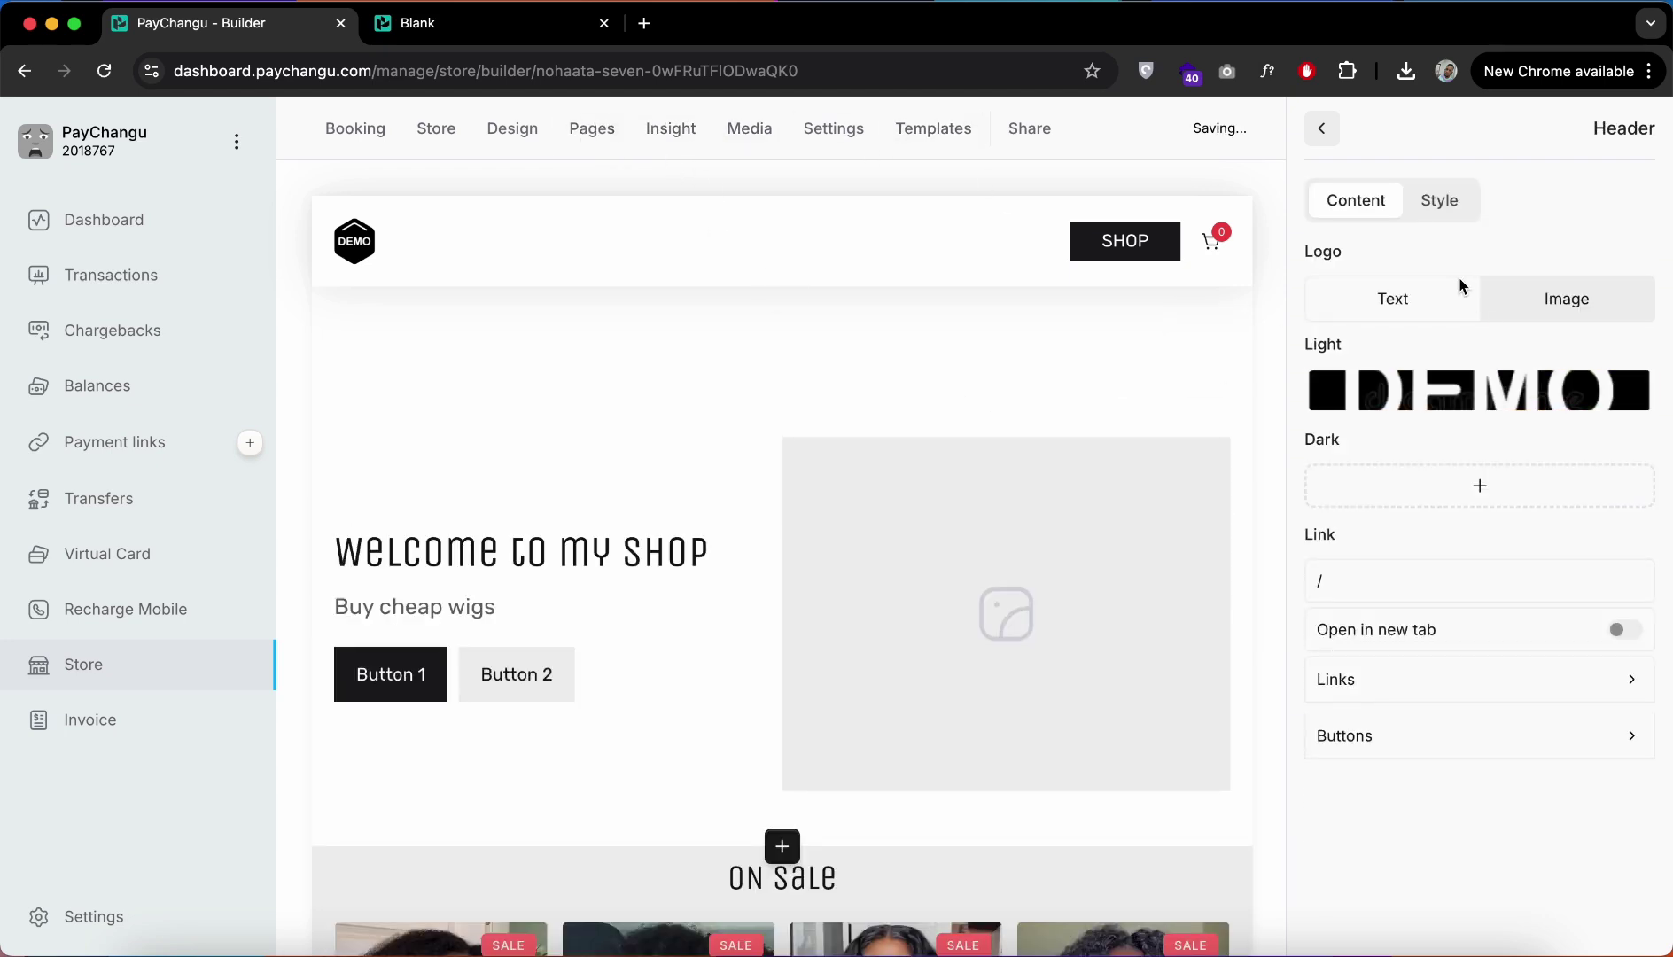
click(1385, 694)
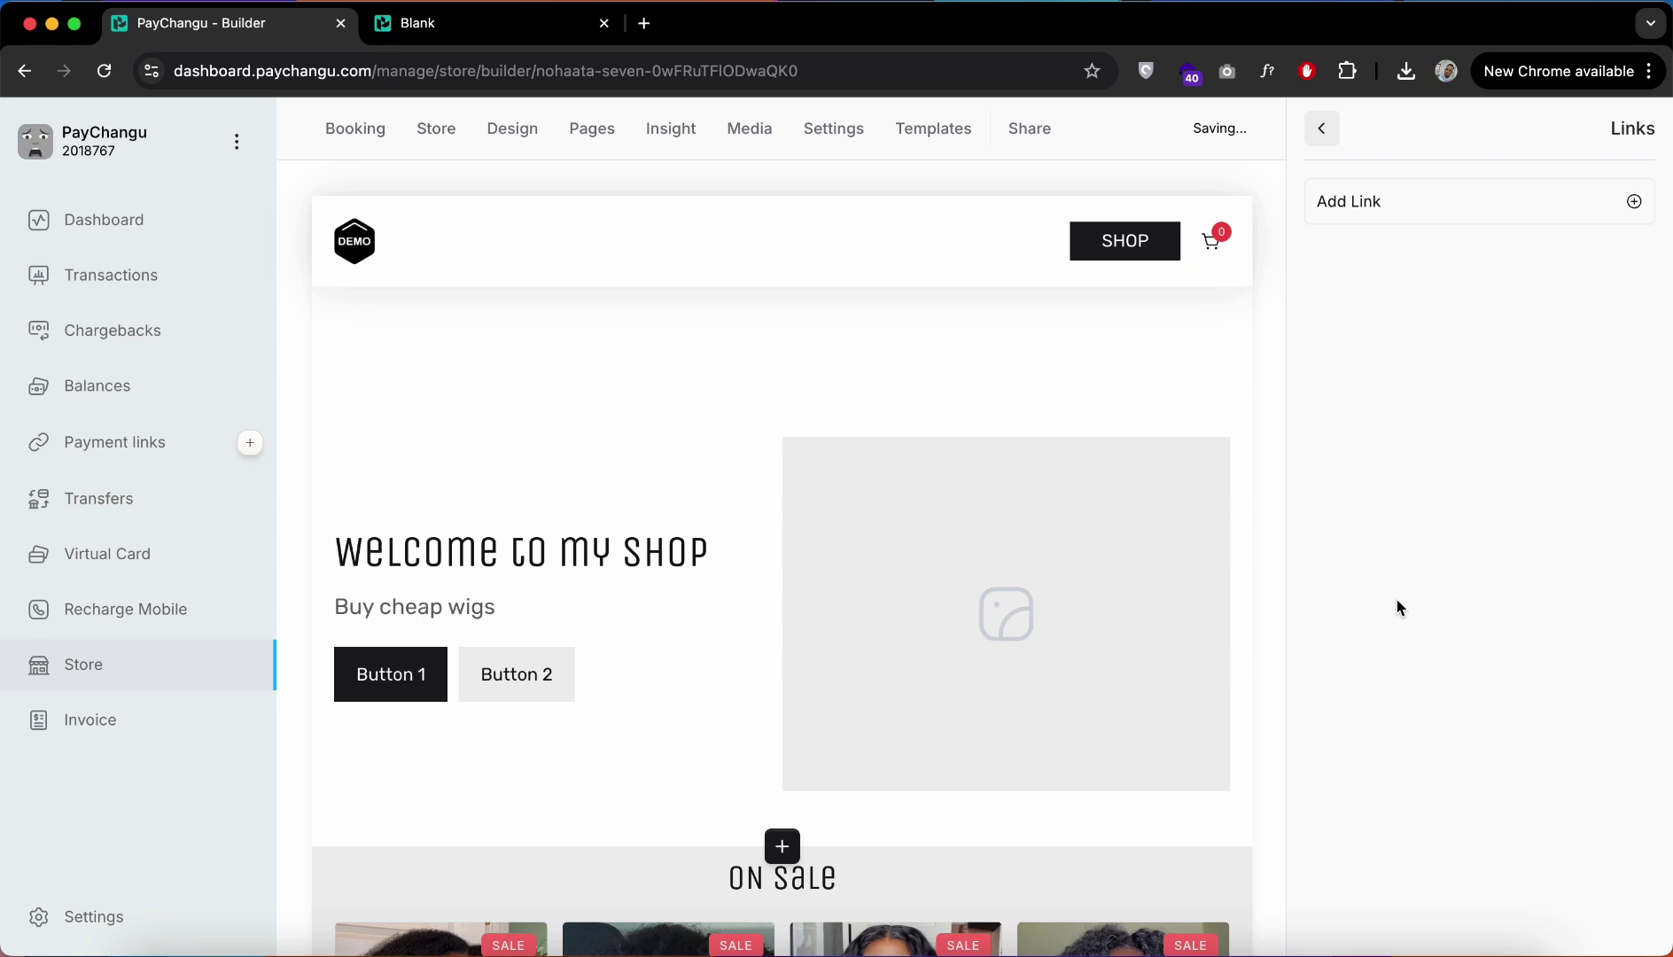
click(1405, 207)
click(1465, 209)
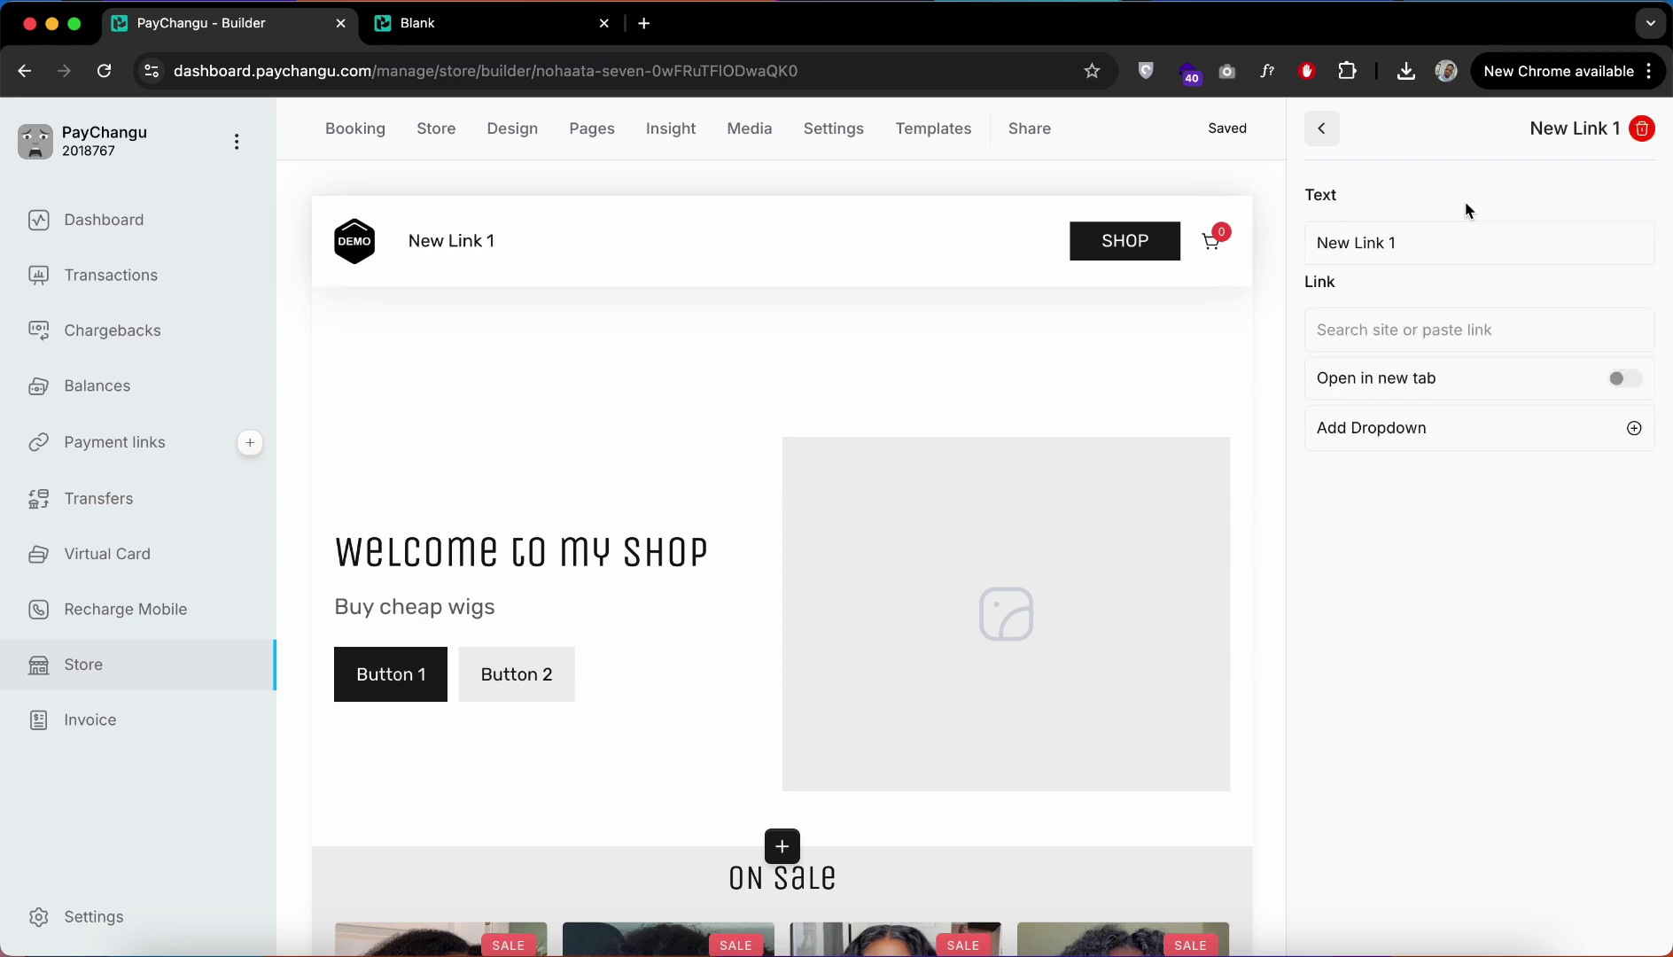
triple_click(1424, 237)
text(C)
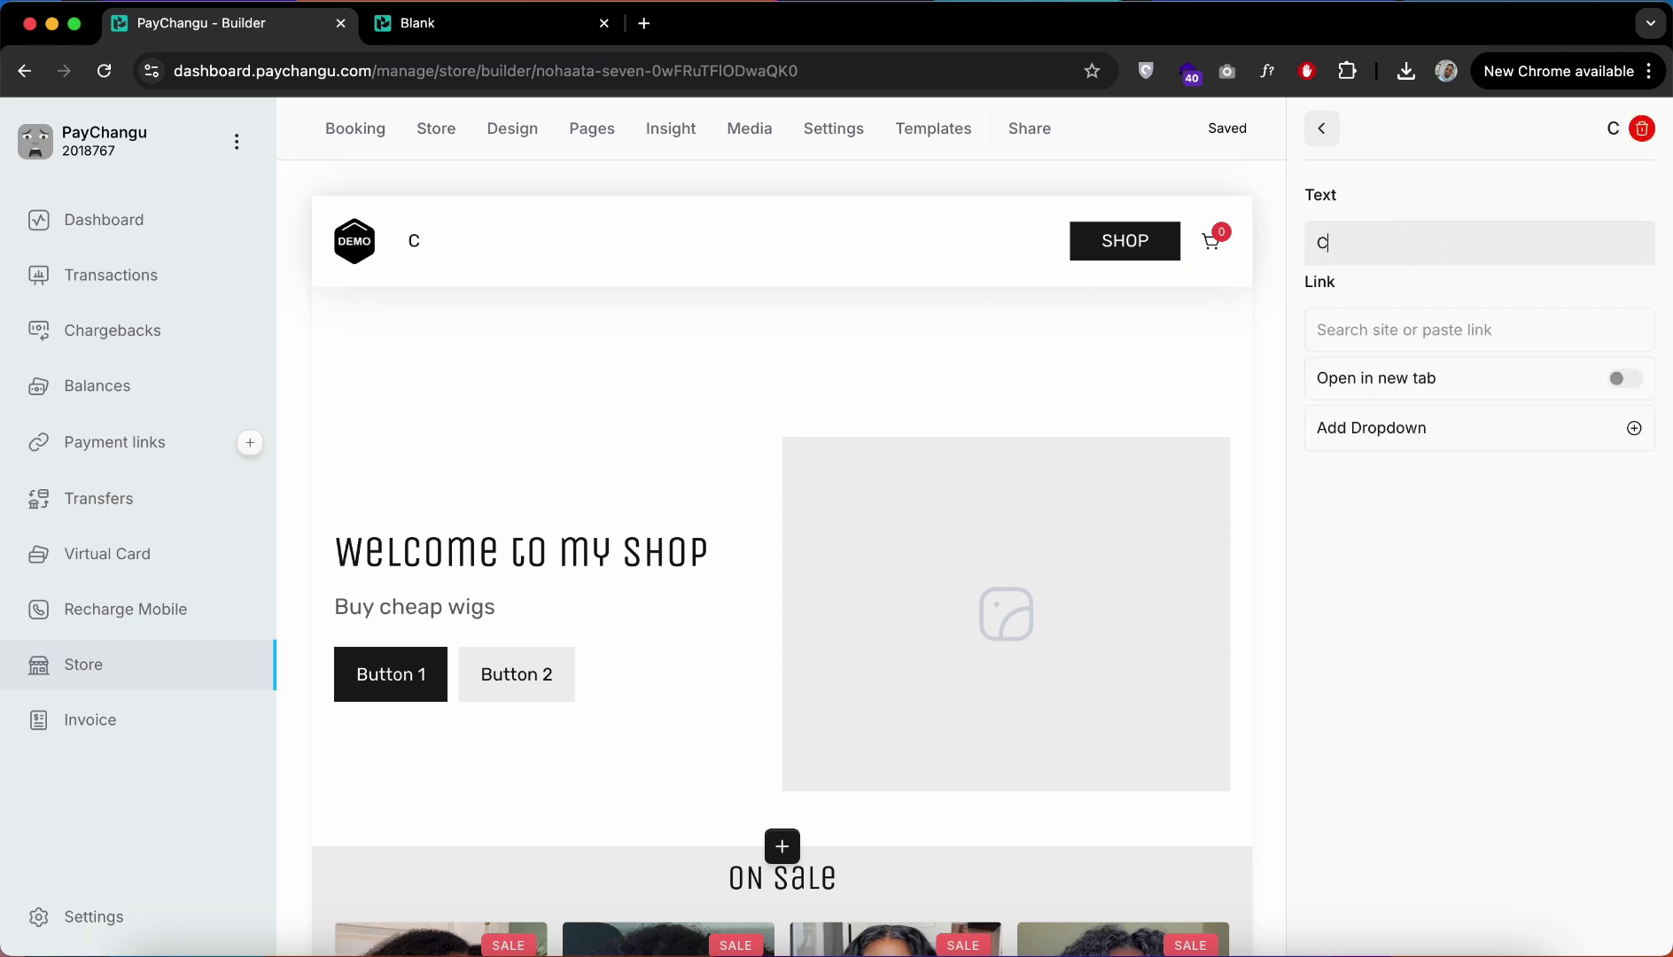
text(ONTA)
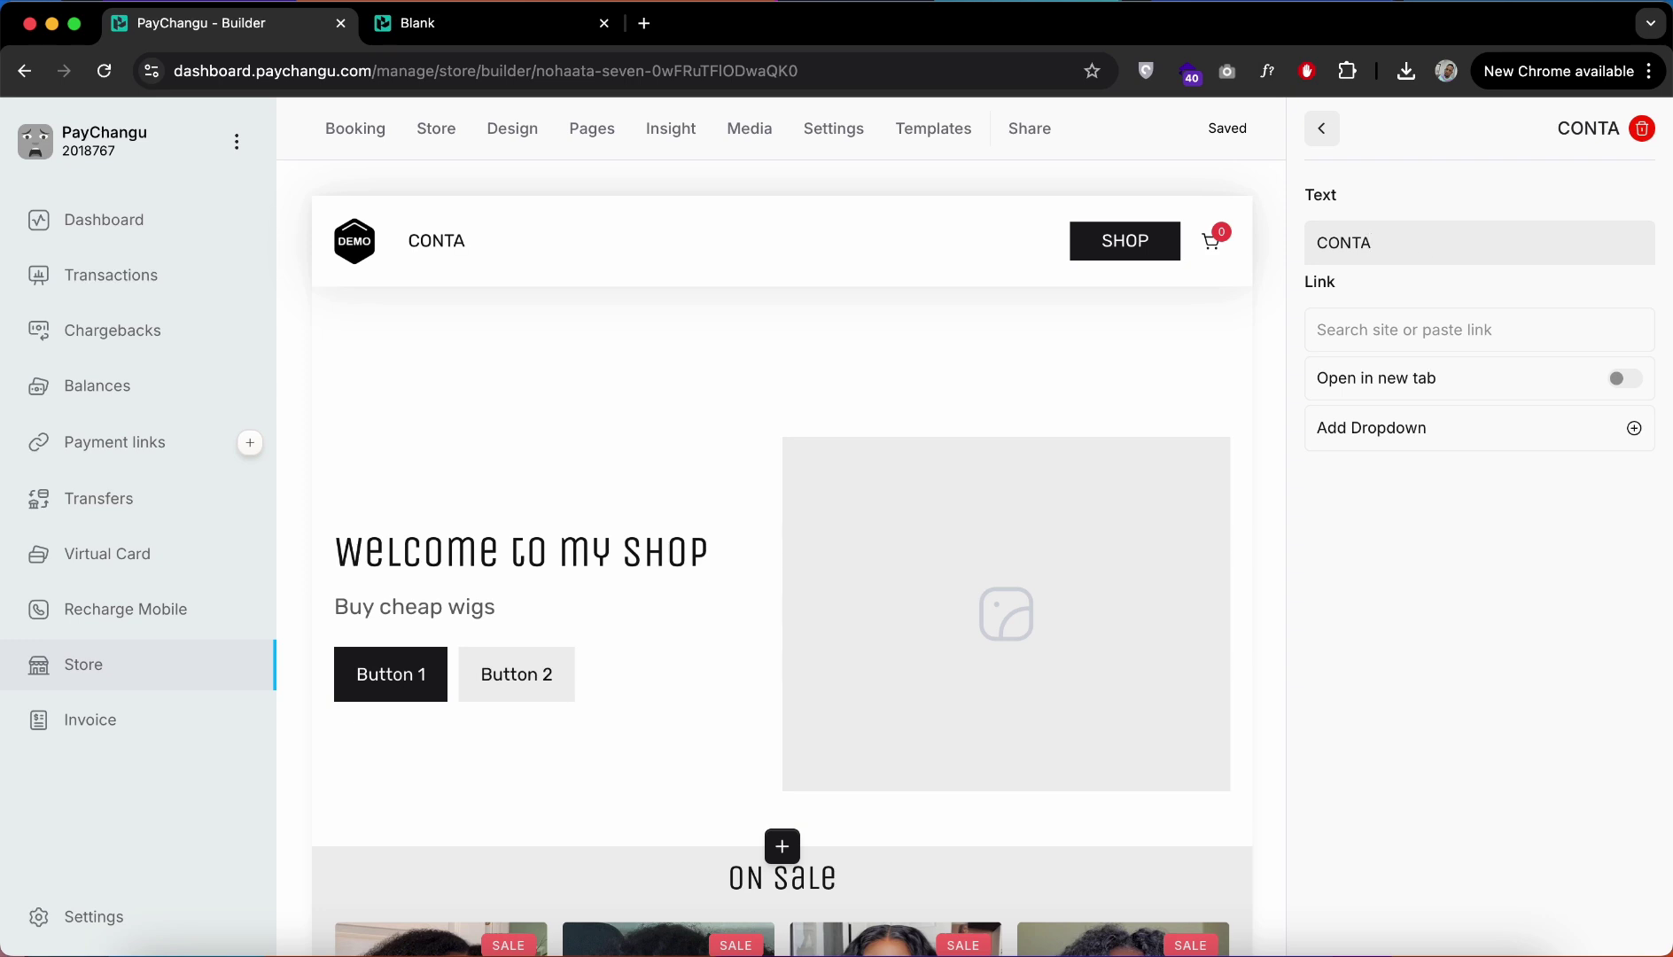
text(CT)
click(1396, 329)
text(/)
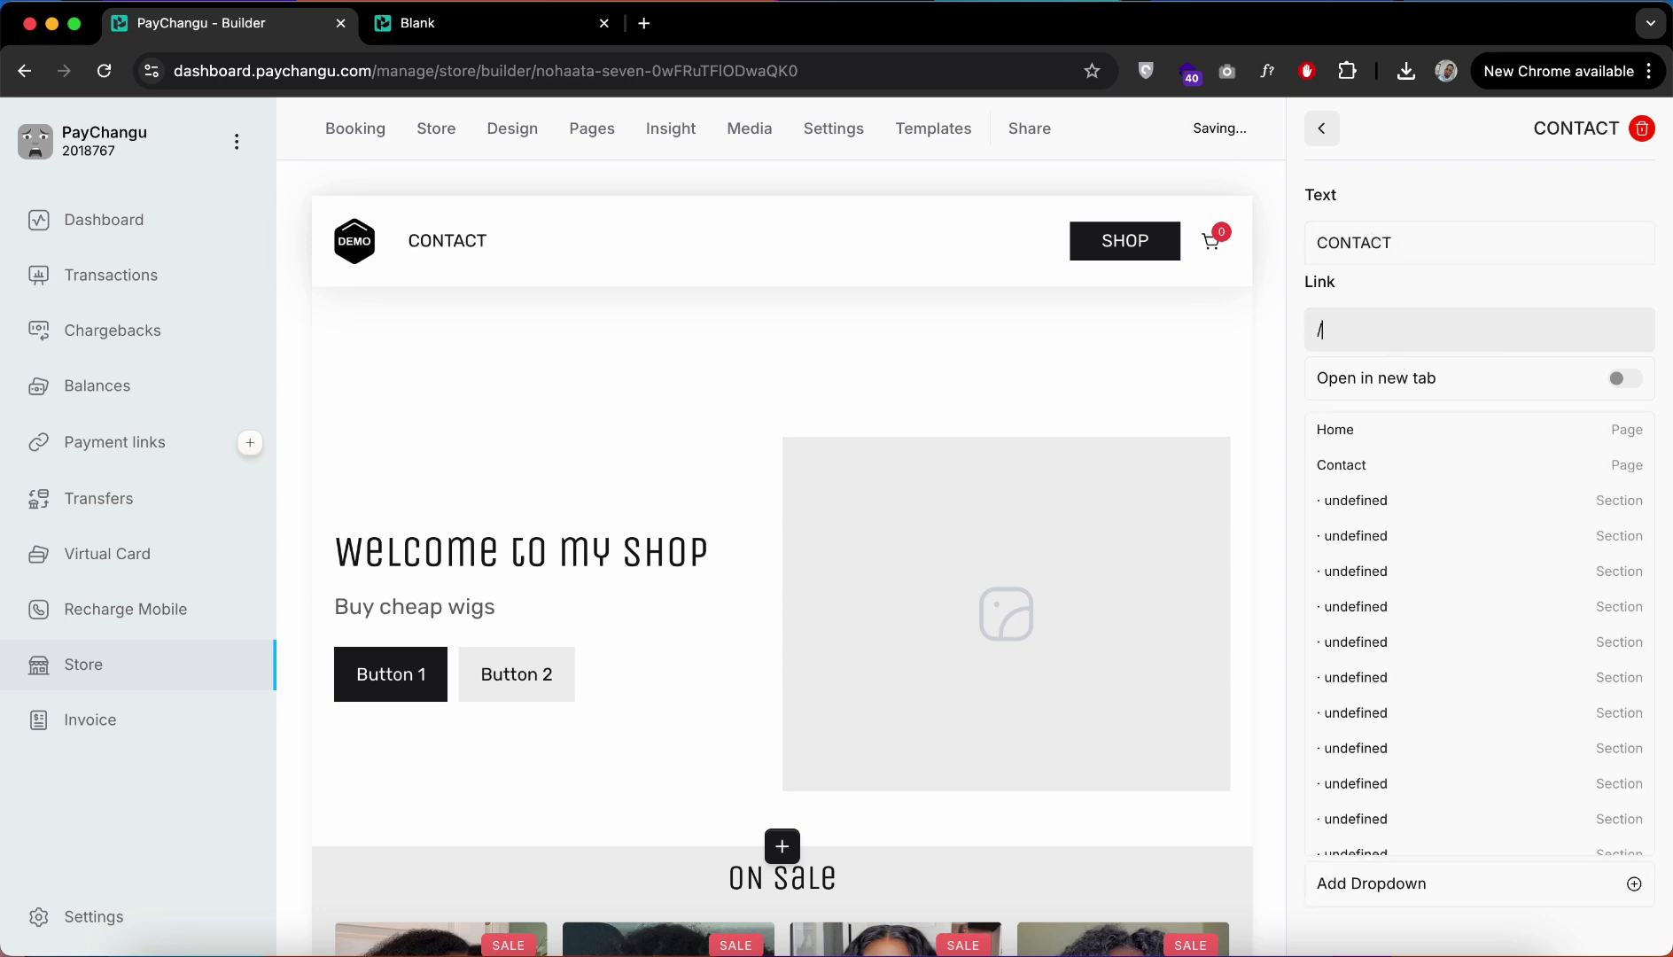
click(1365, 467)
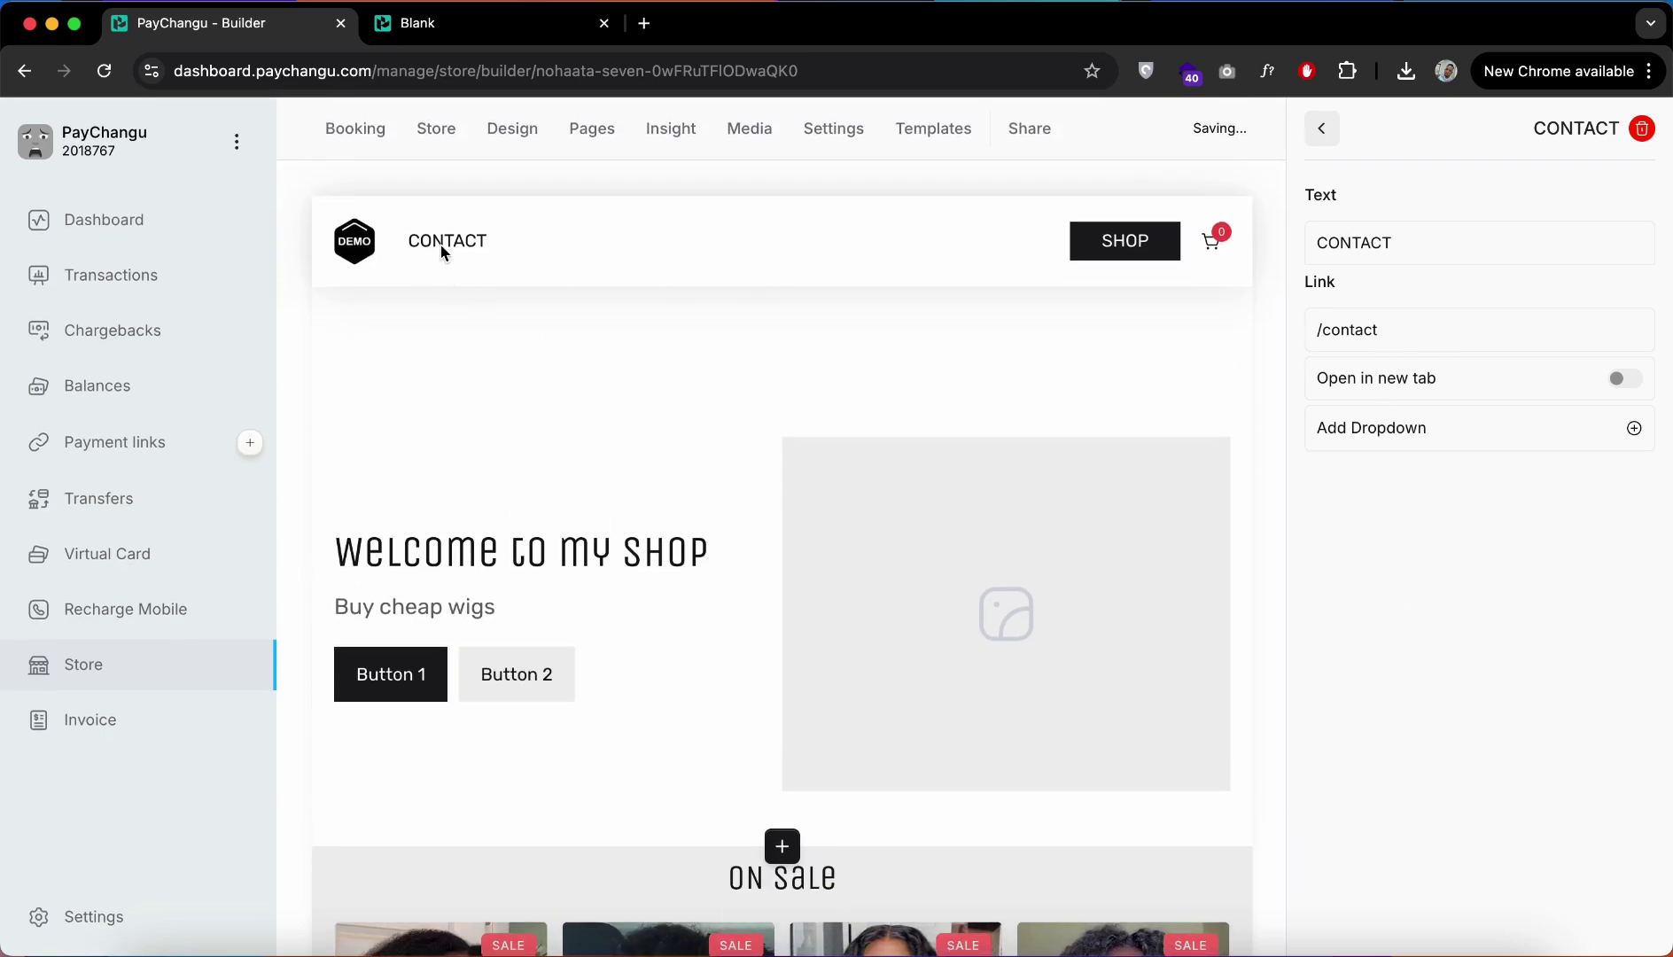
click(1325, 130)
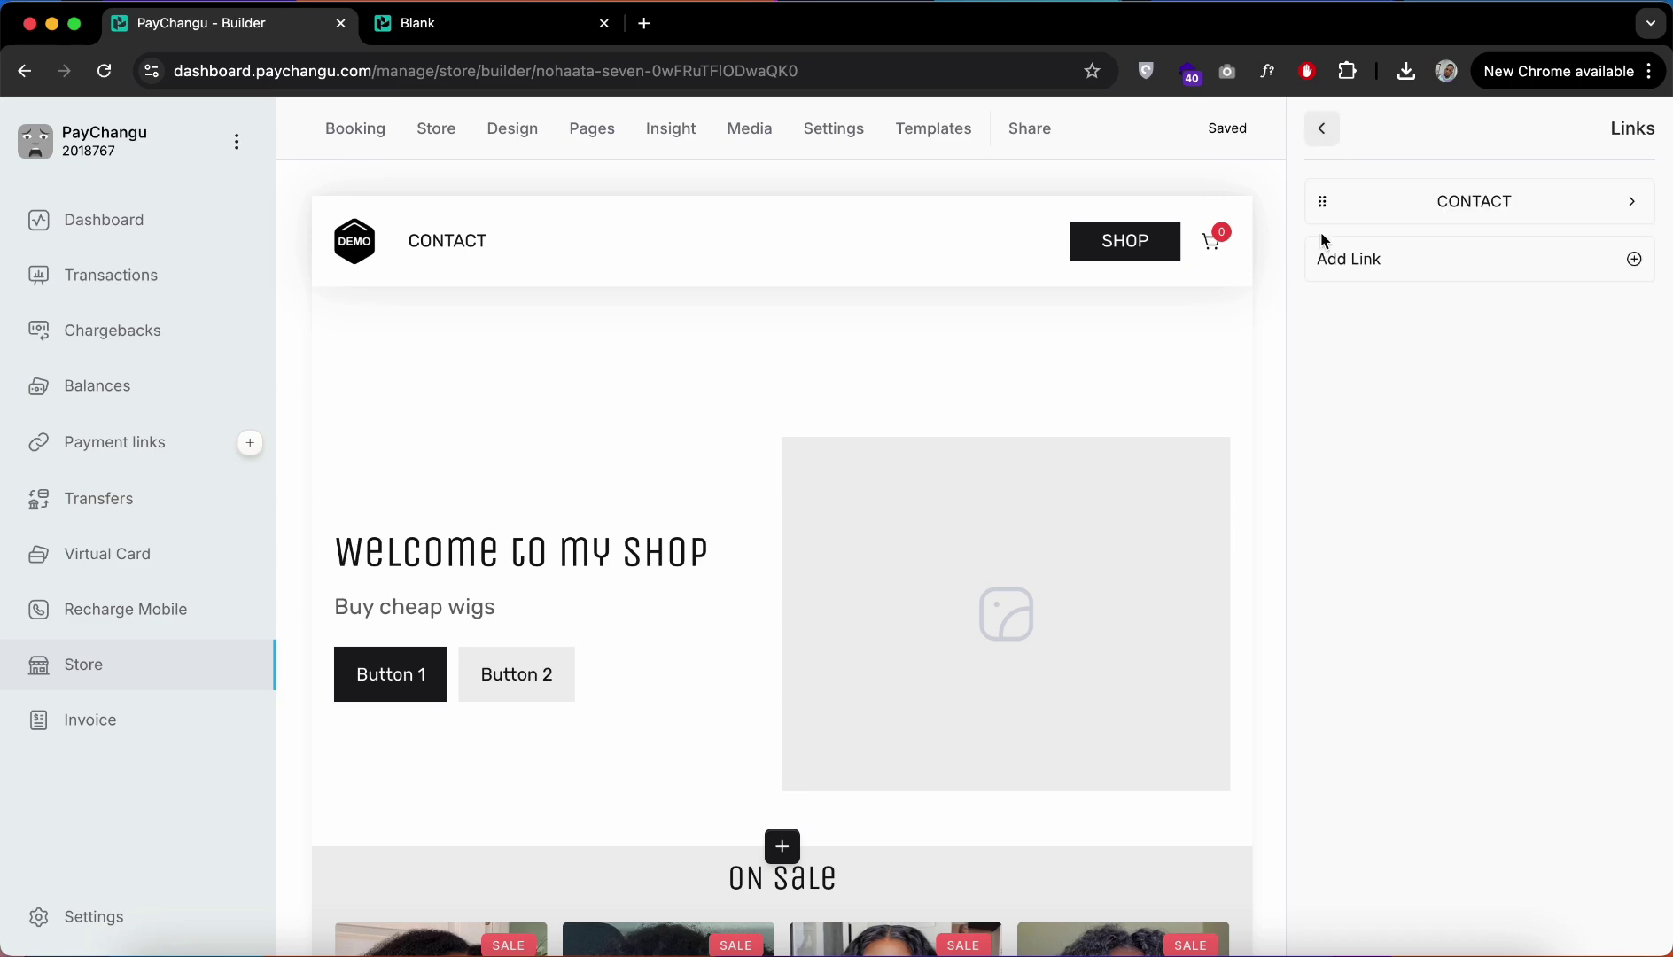
Step: Add a Review section below the On Sale products
scroll(896, 598, down, 10)
scroll(975, 576, up, 10)
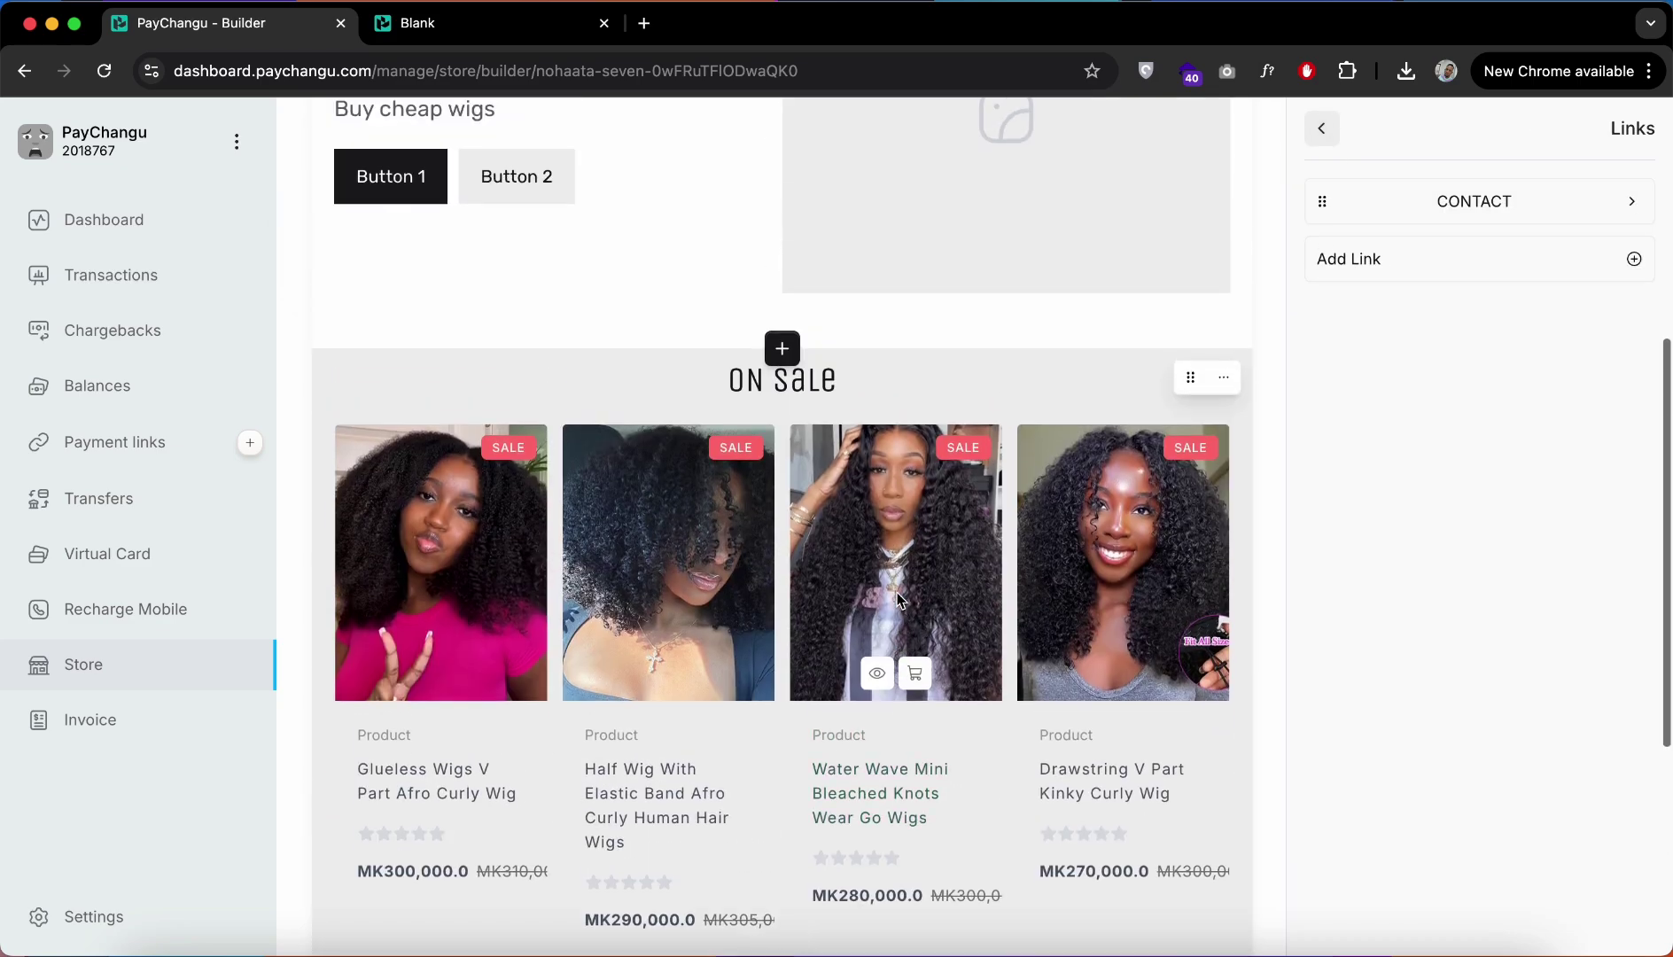
scroll(1034, 537, down, 10)
scroll(1034, 538, up, 1)
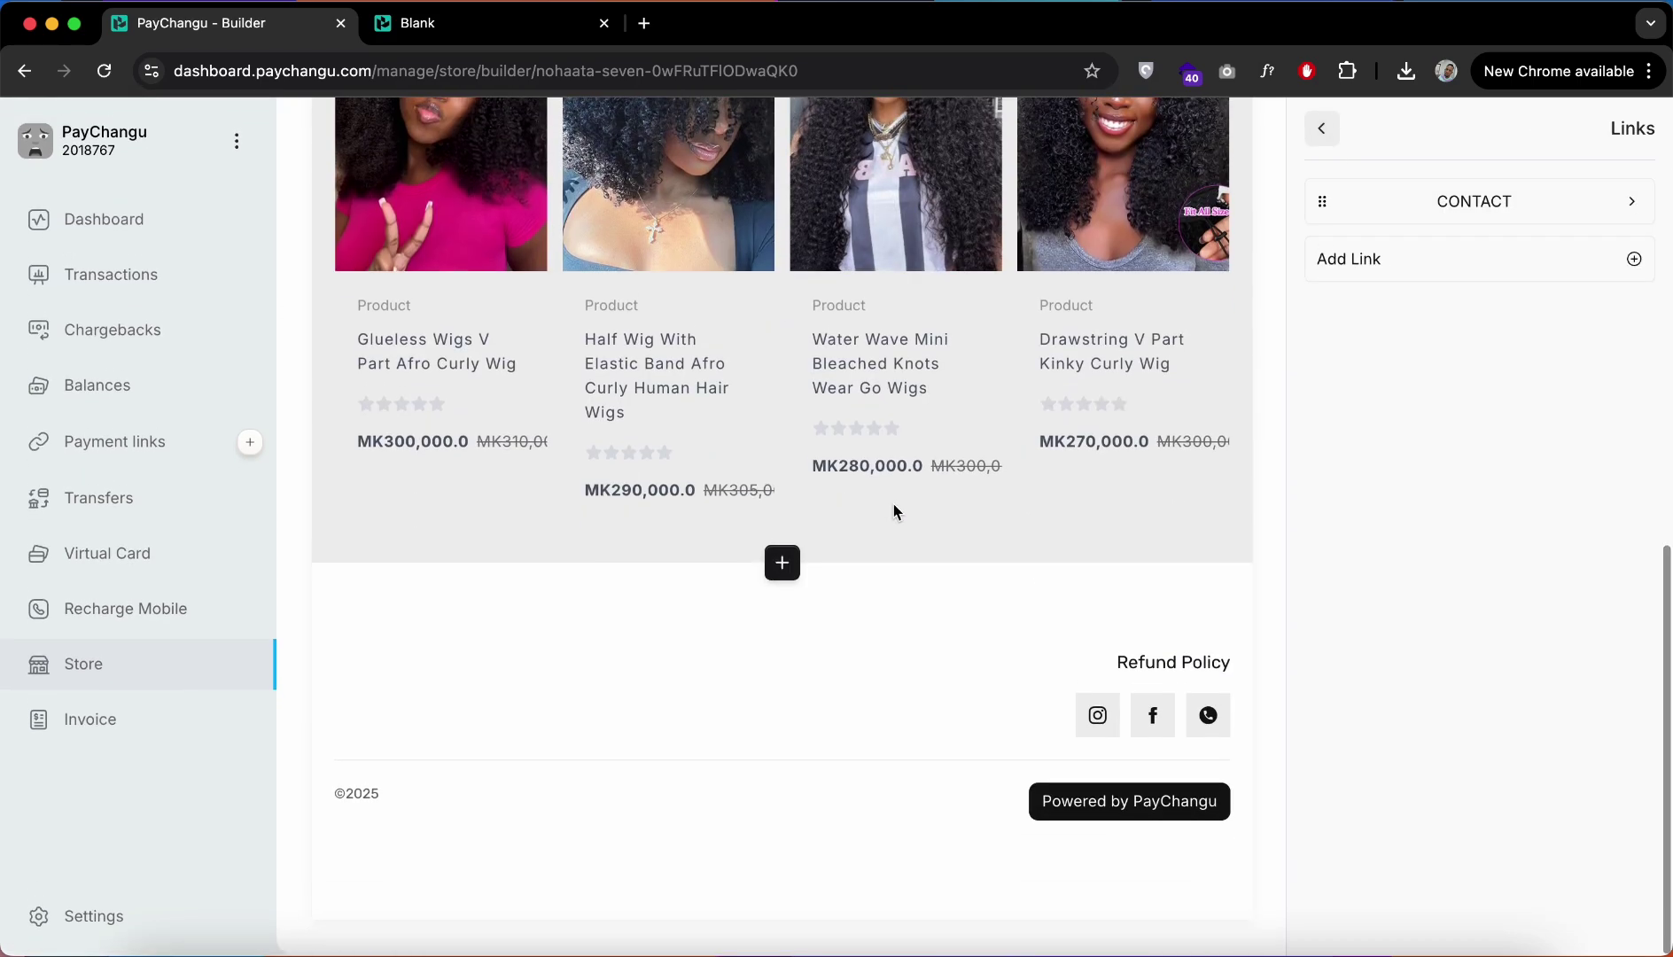
click(783, 565)
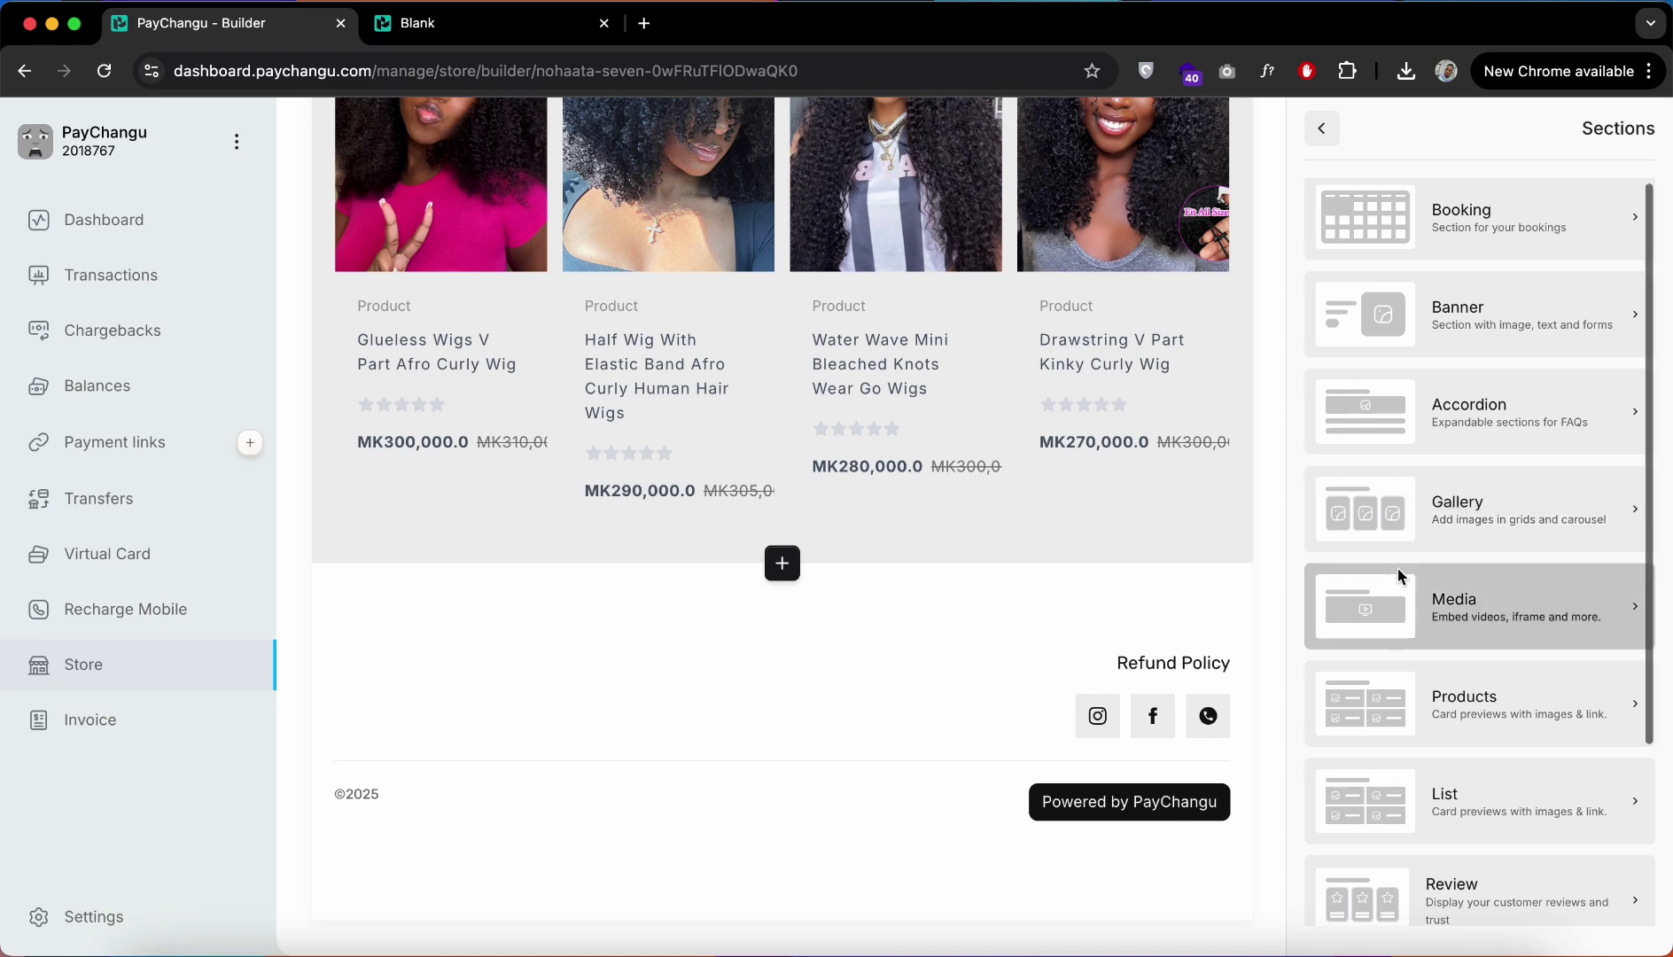
scroll(1398, 571, down, 2)
scroll(1399, 574, down, 1)
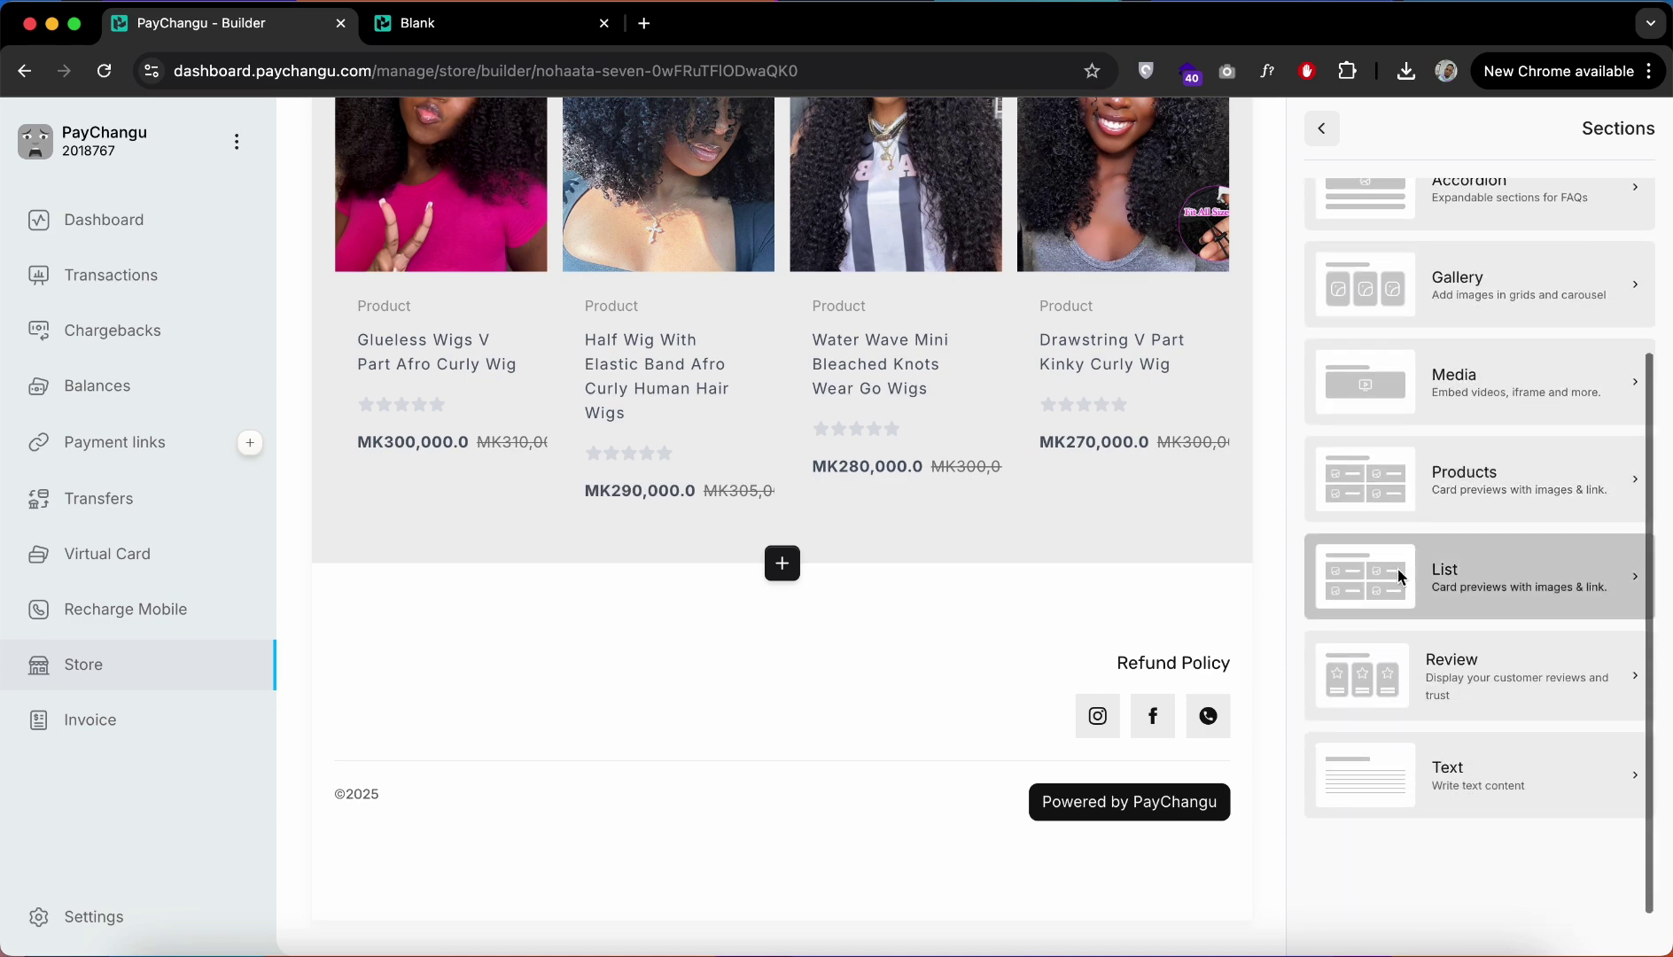
click(1429, 678)
Step: Retitle the review section 'What people say about us.'
scroll(911, 711, down, 2)
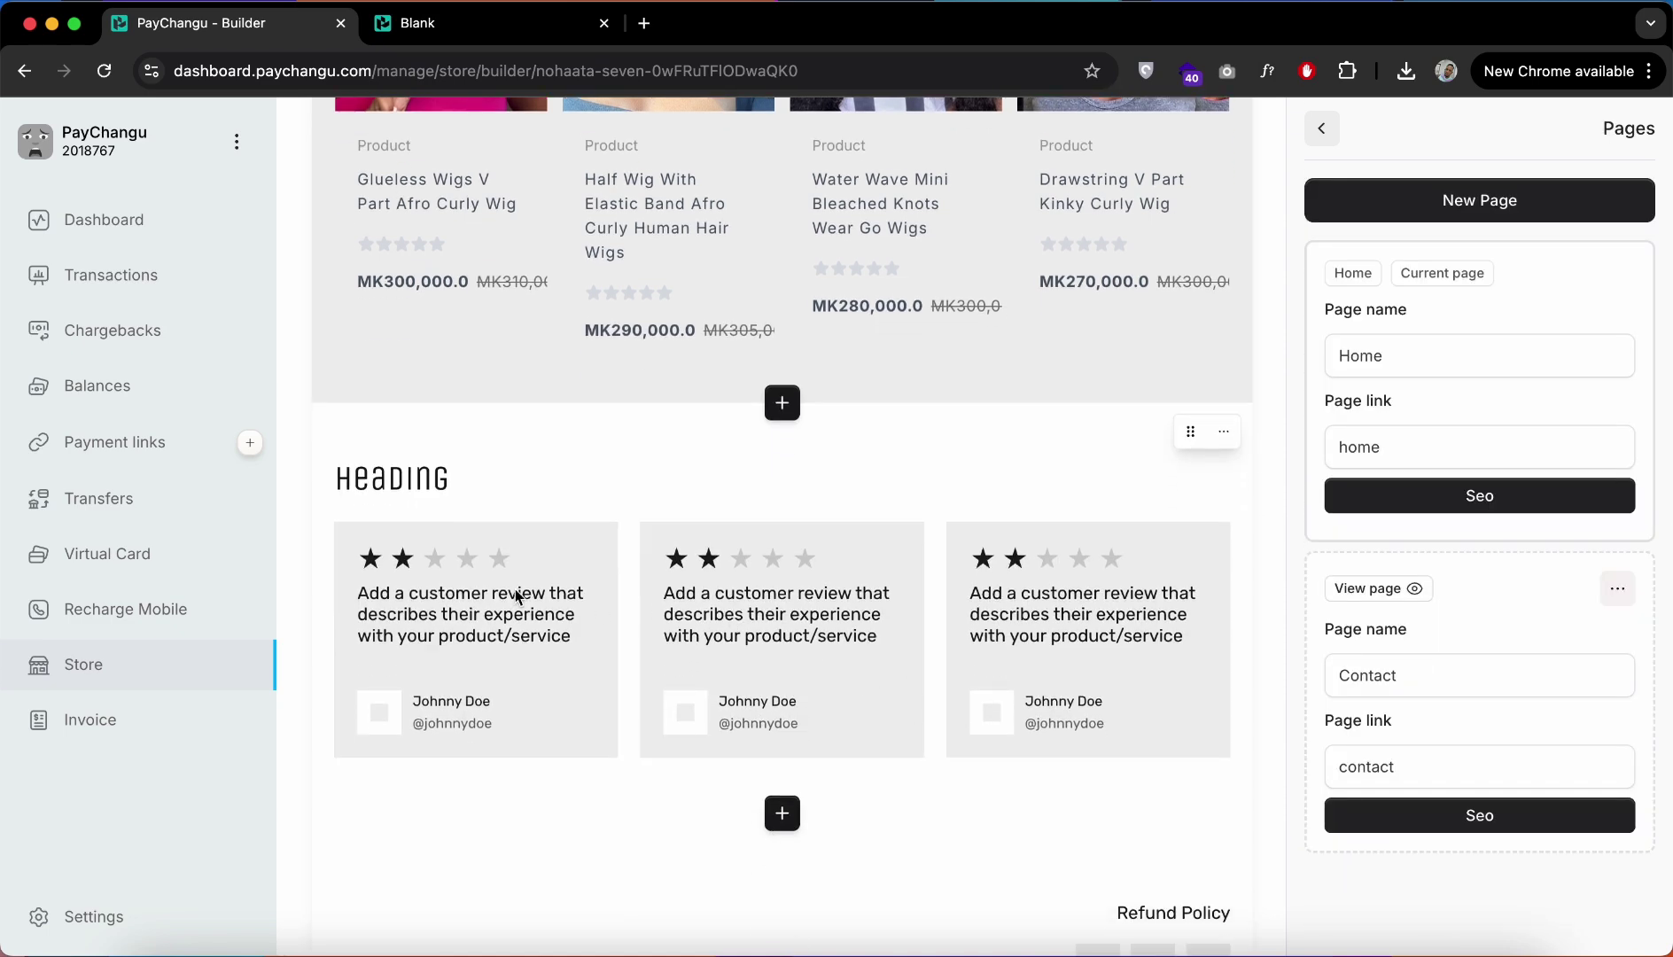
click(438, 484)
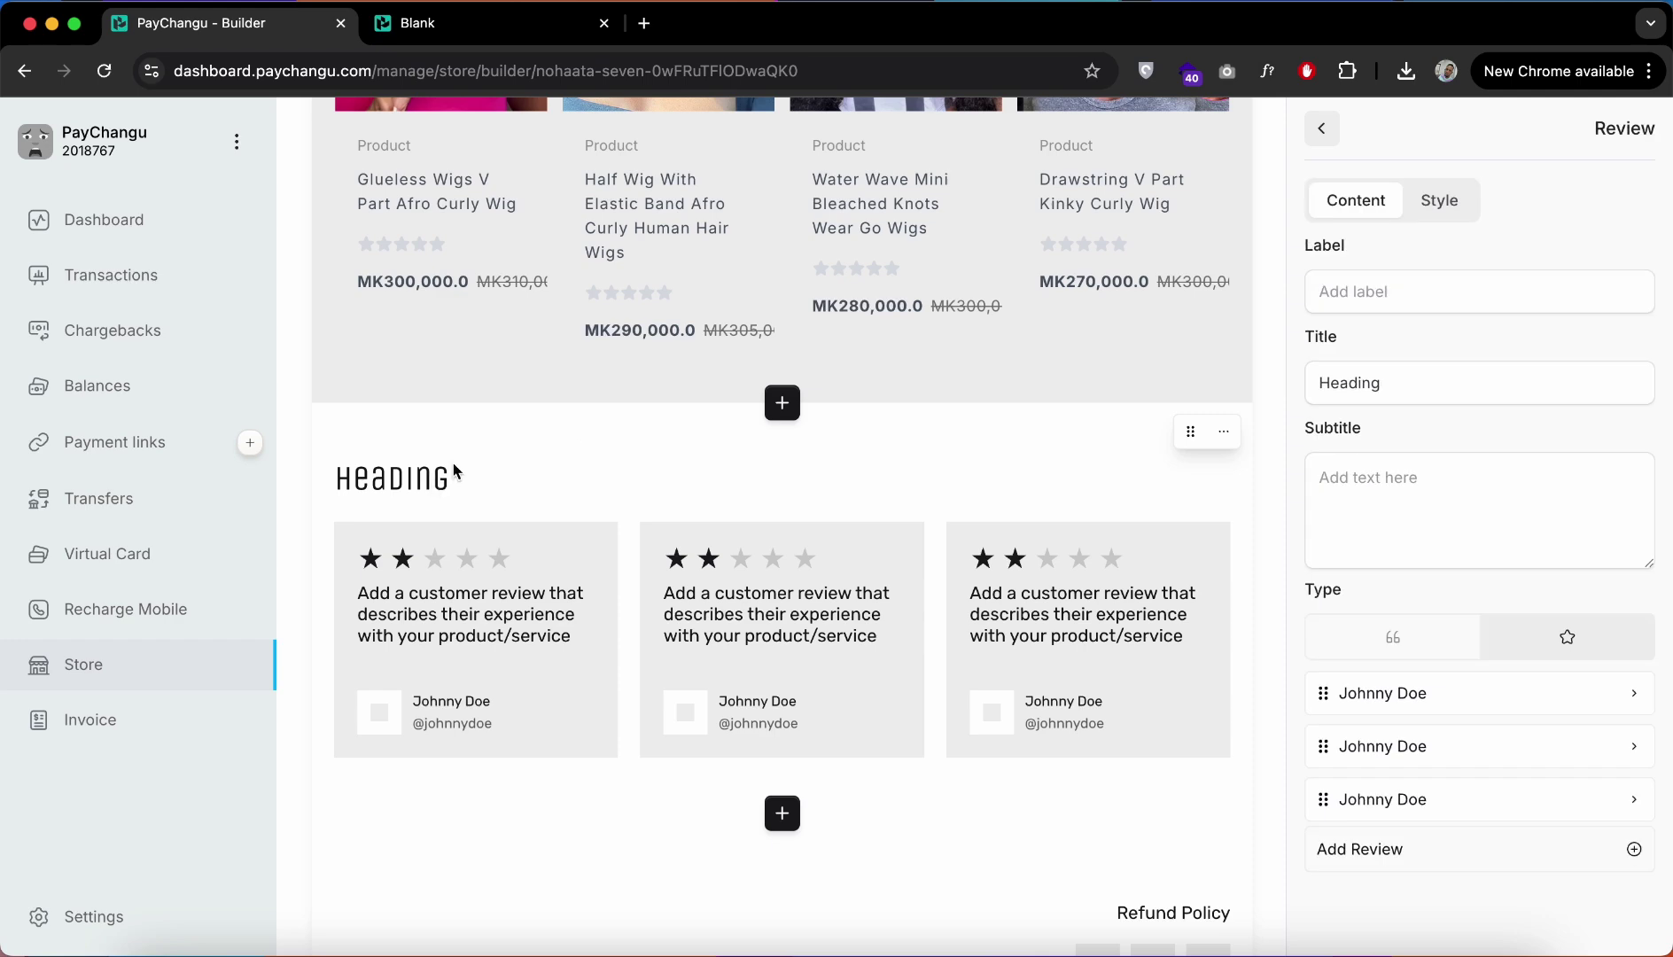
double_click(1405, 402)
text(What people say about us.)
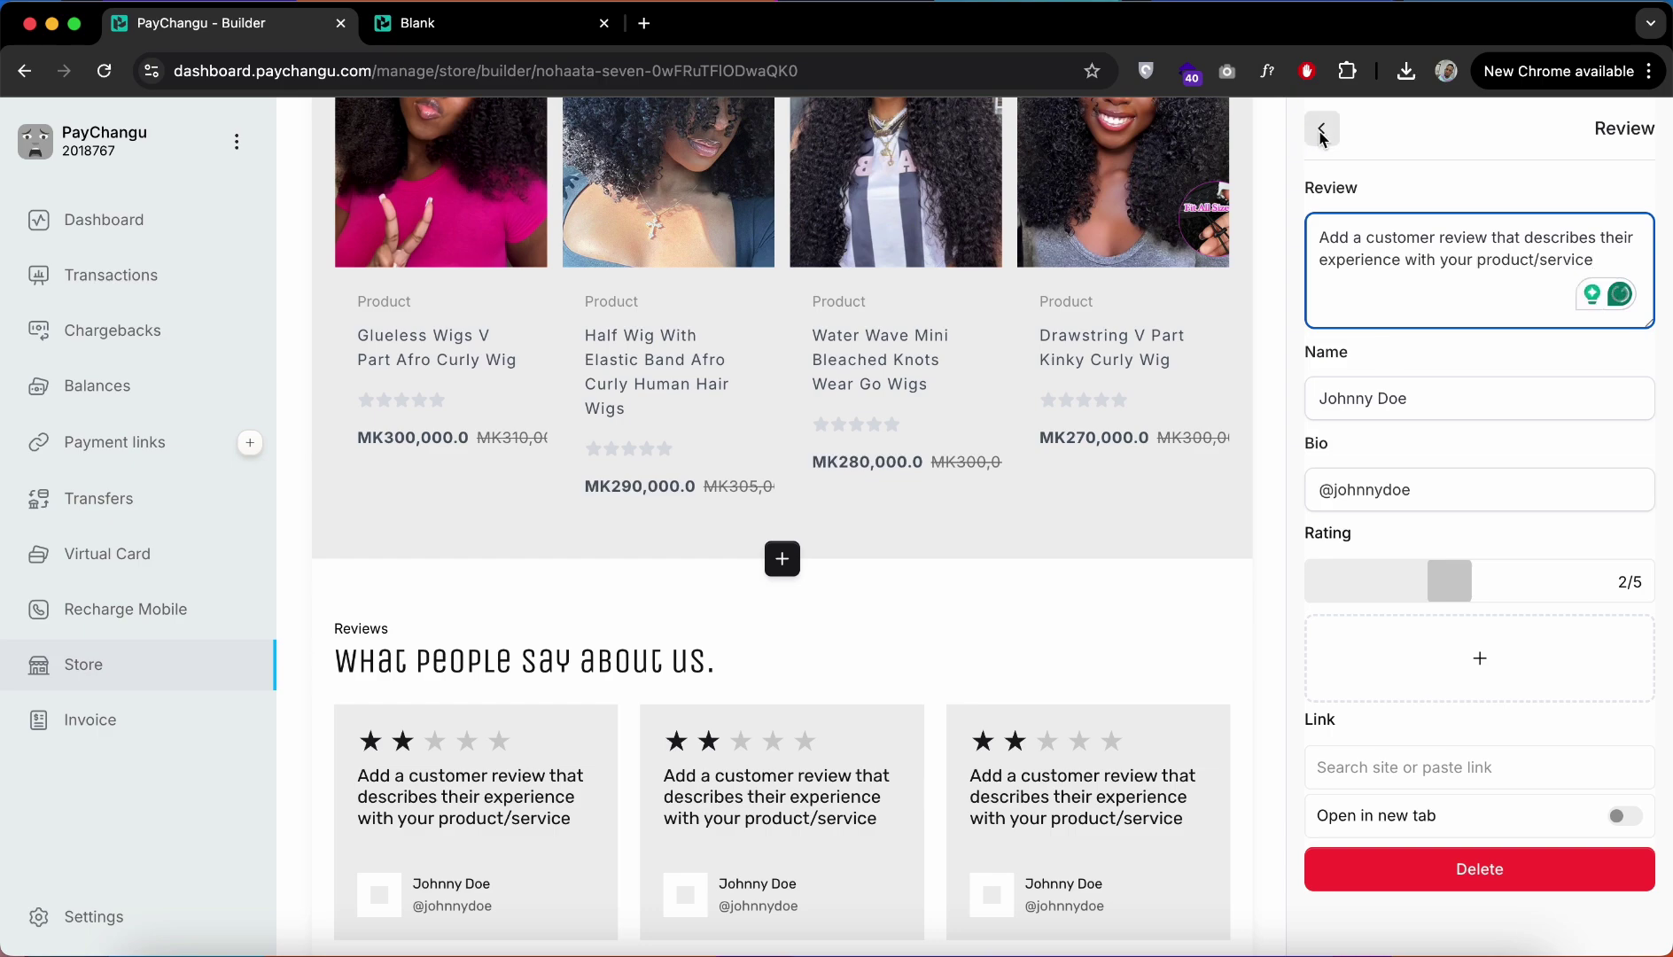
click(1323, 129)
scroll(1228, 556, down, 5)
scroll(1225, 612, up, 10)
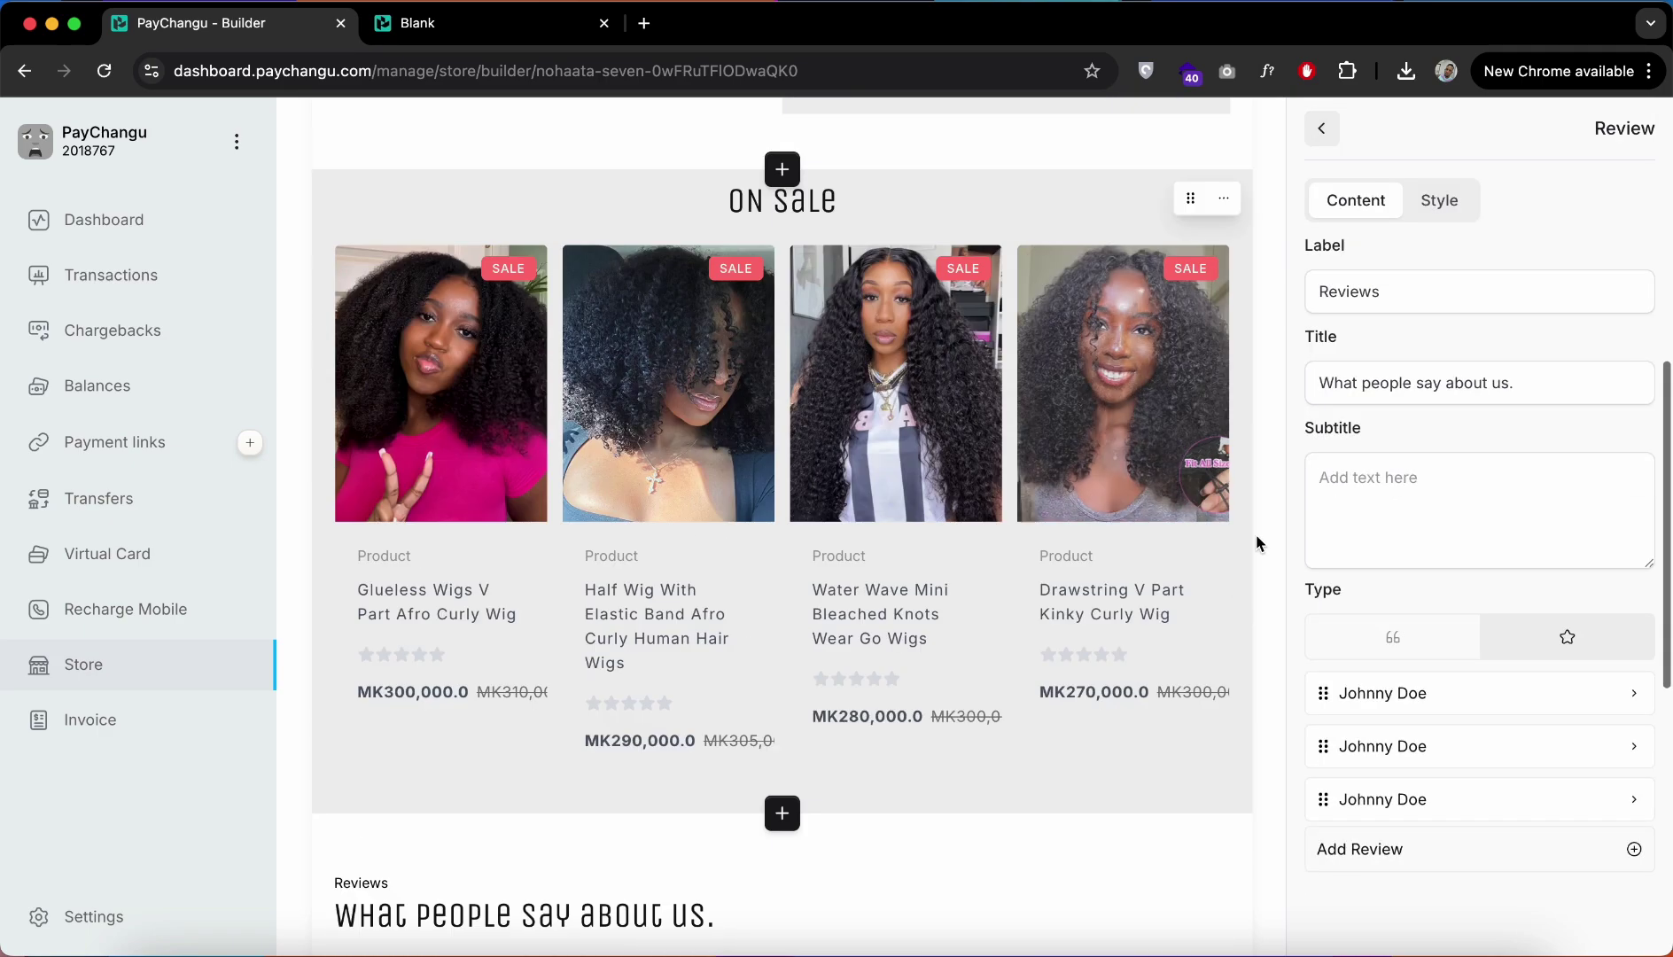
Step: Turn on a custom header colour and set it to dark teal #2B5A5BCC
scroll(1218, 405, up, 2)
click(871, 248)
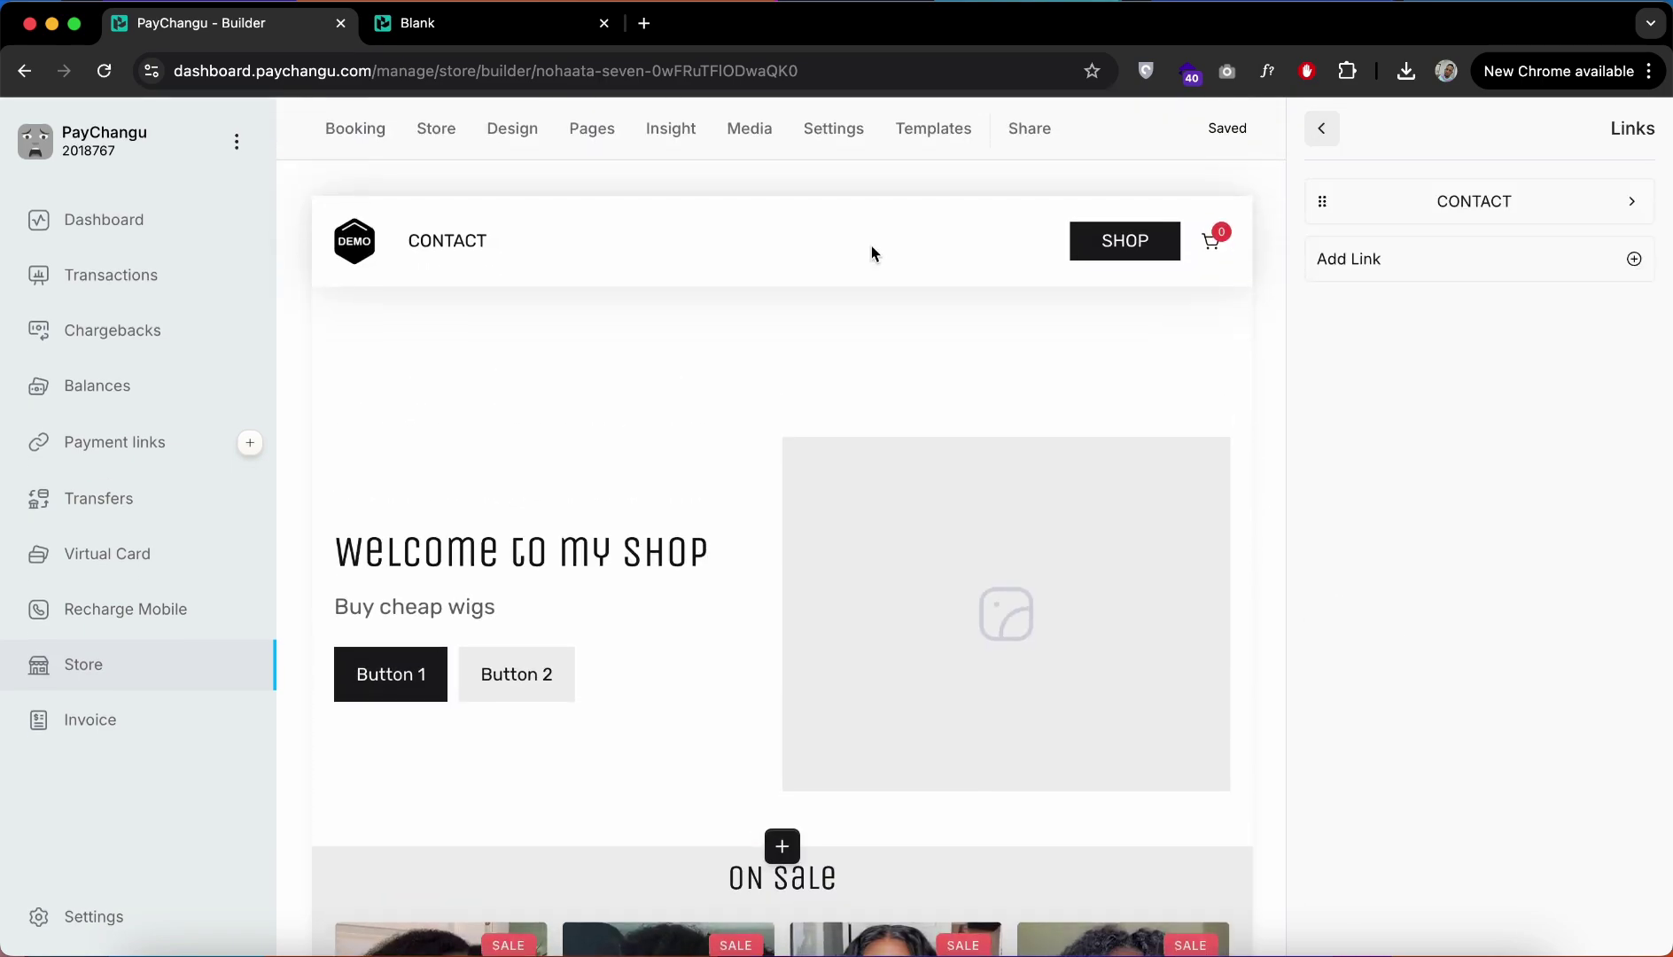
click(1322, 129)
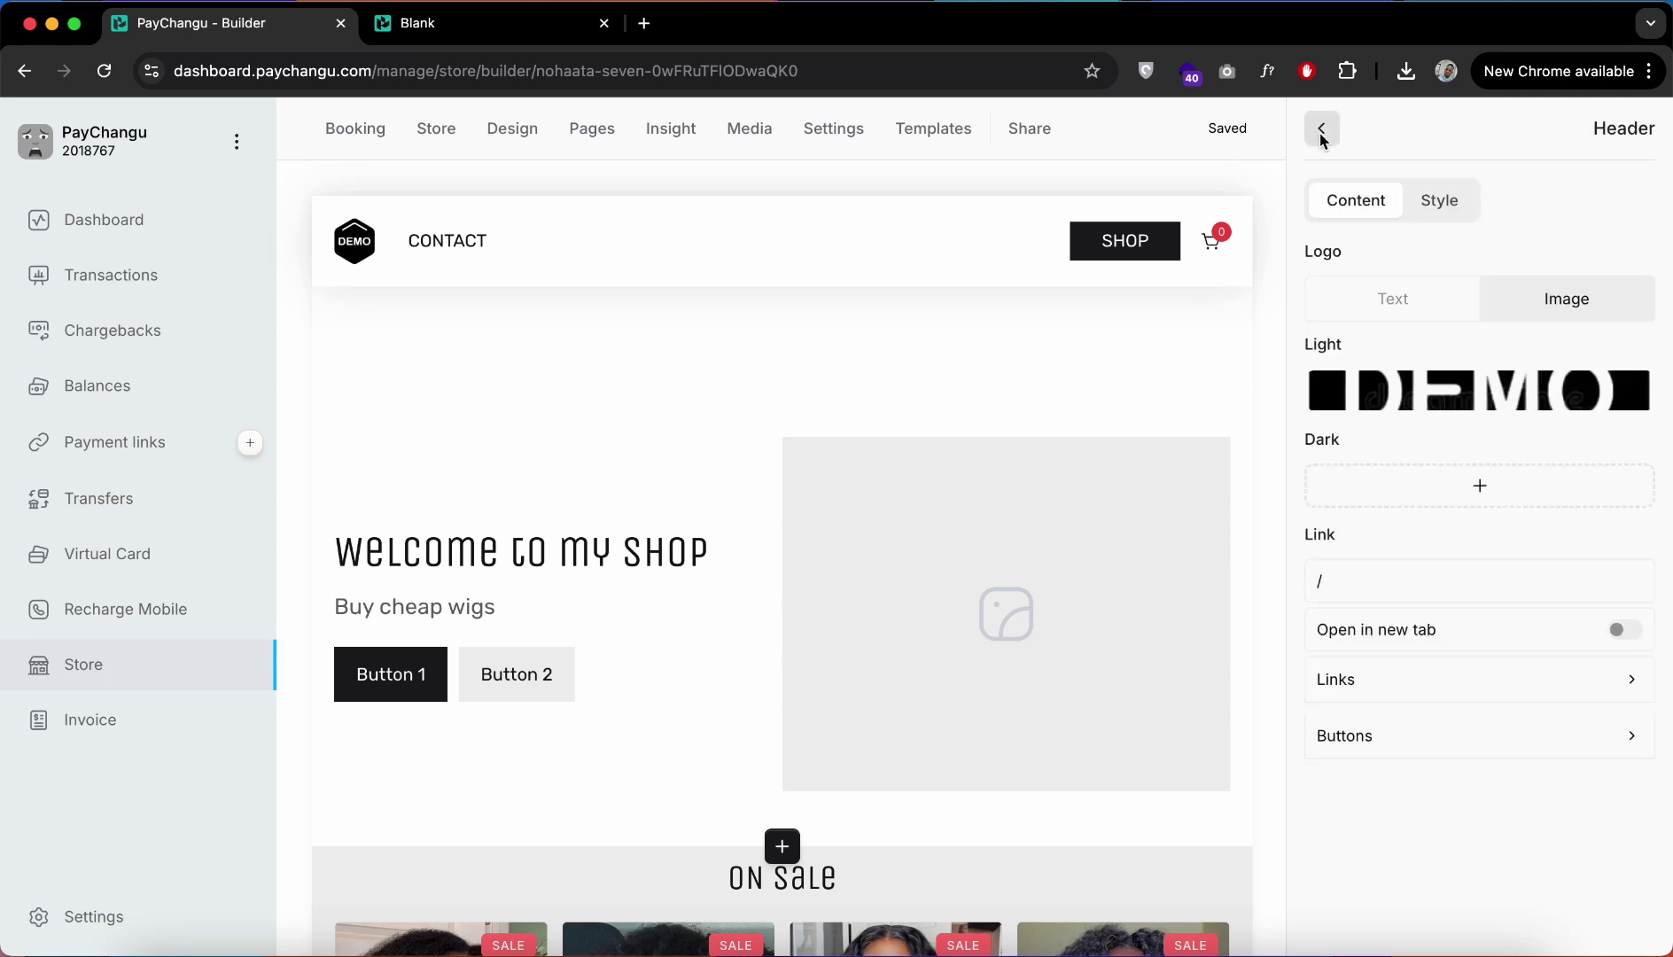
click(1438, 211)
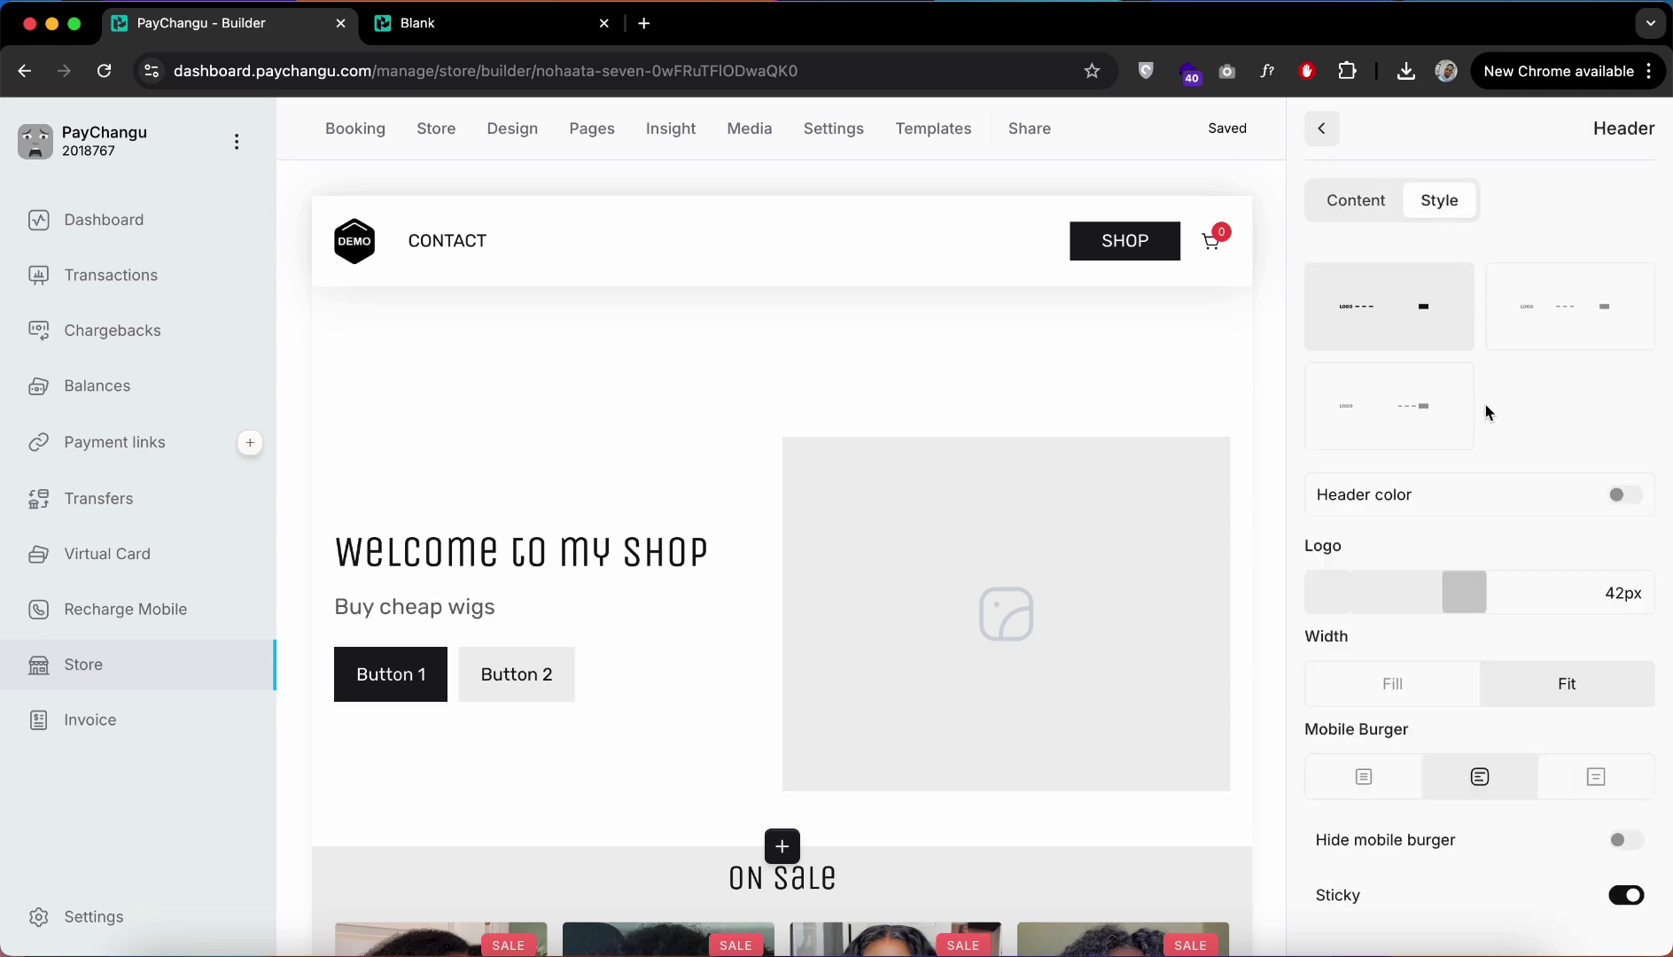
click(1626, 496)
scroll(1542, 516, down, 1)
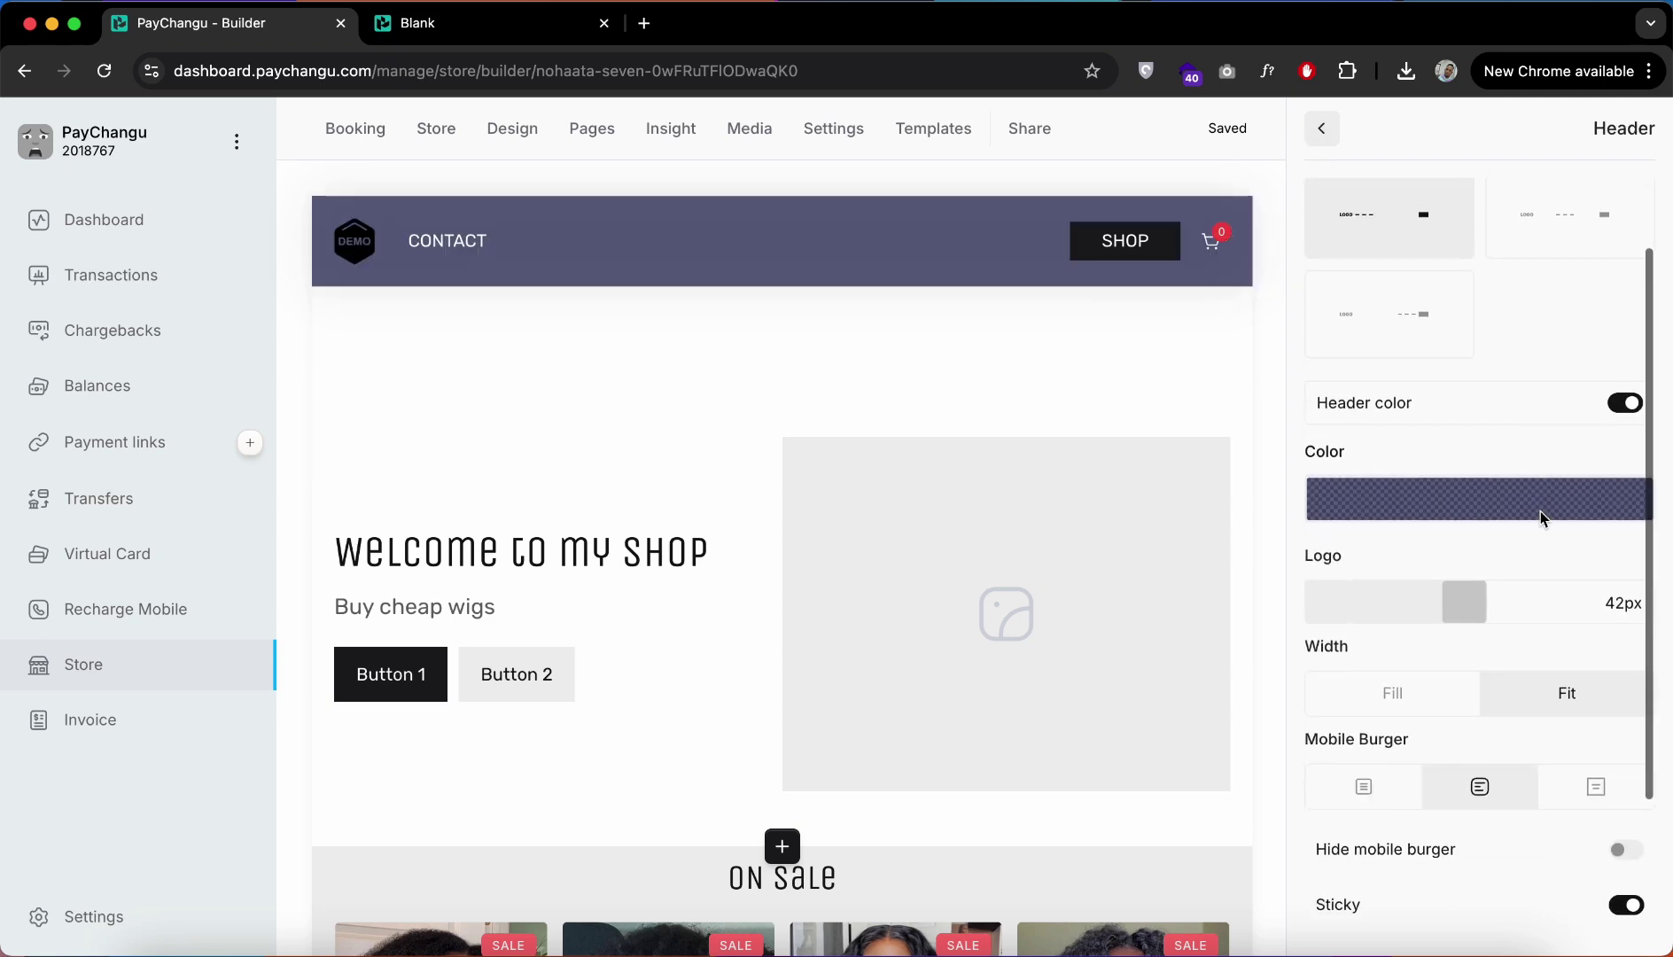
click(1544, 492)
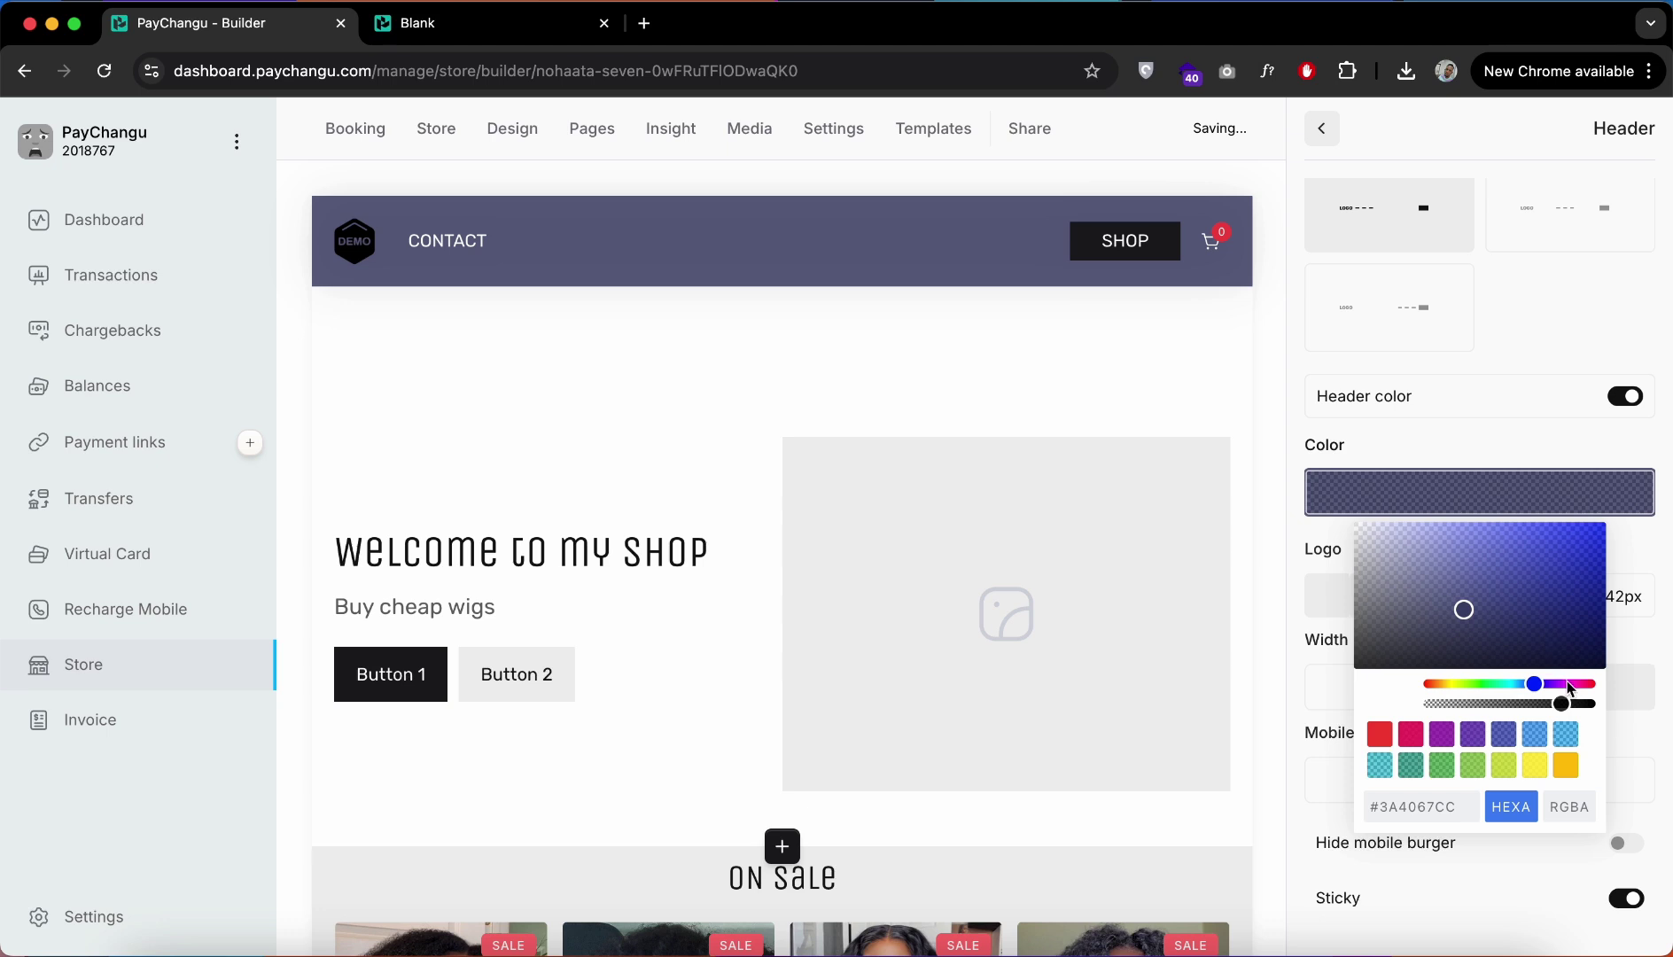
mouse_move(1528, 585)
mouse_down()
mouse_move(1558, 531)
mouse_move(1553, 589)
mouse_up()
click(1516, 686)
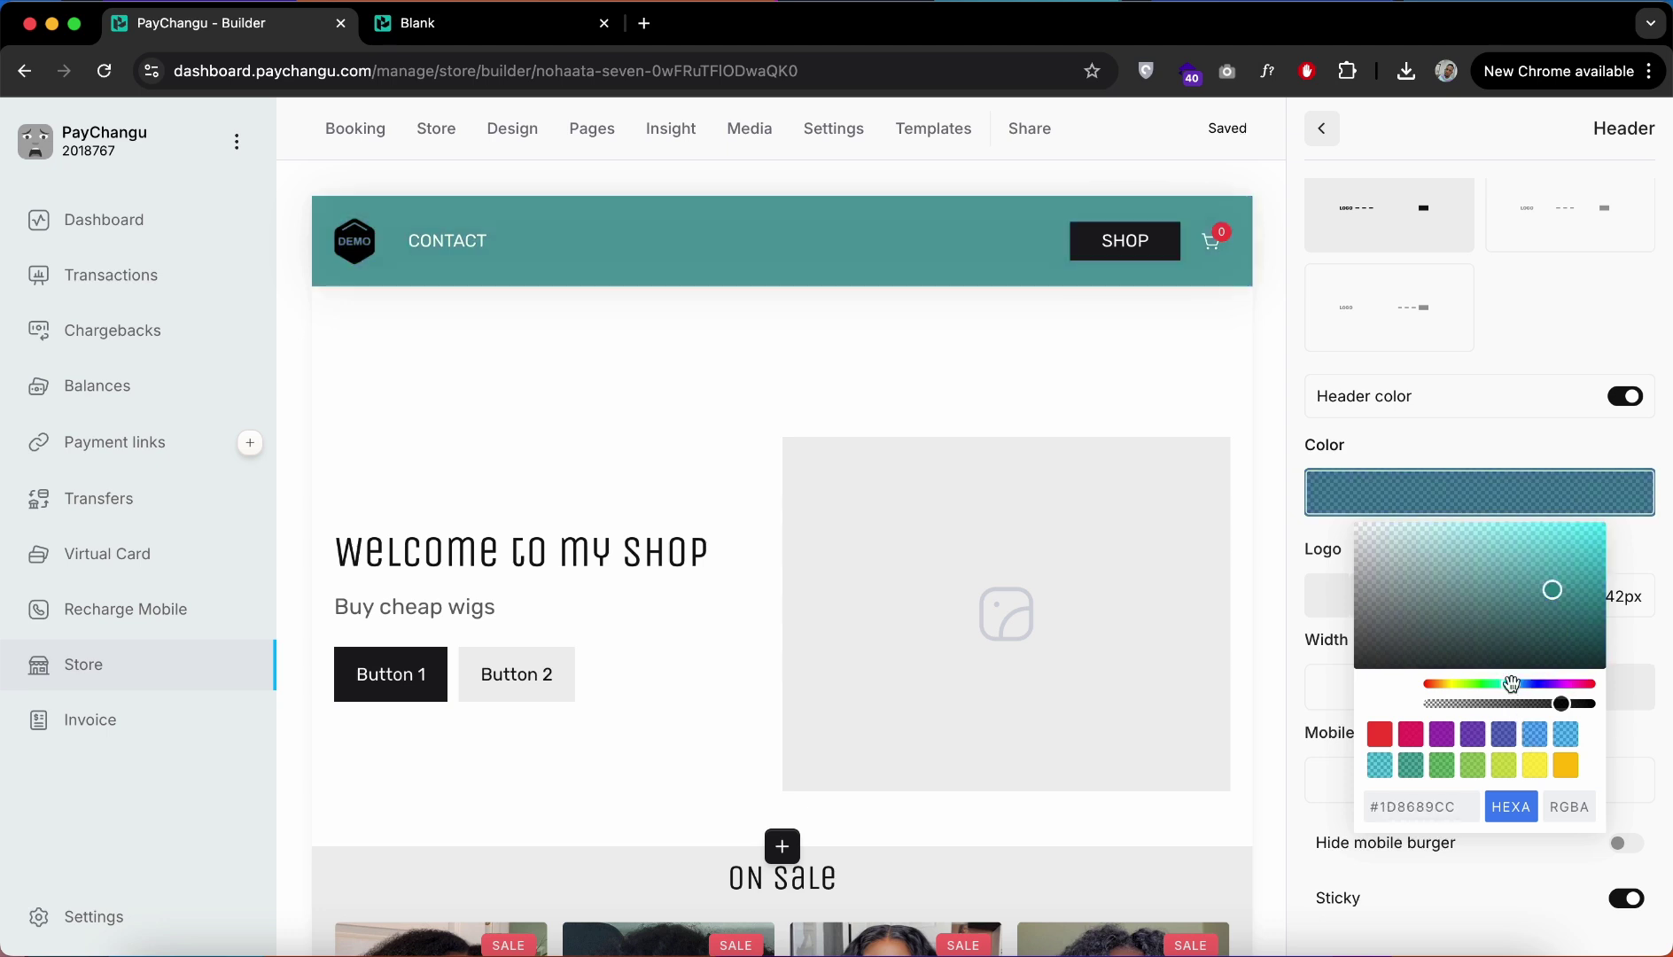
drag(1463, 646, 1514, 606)
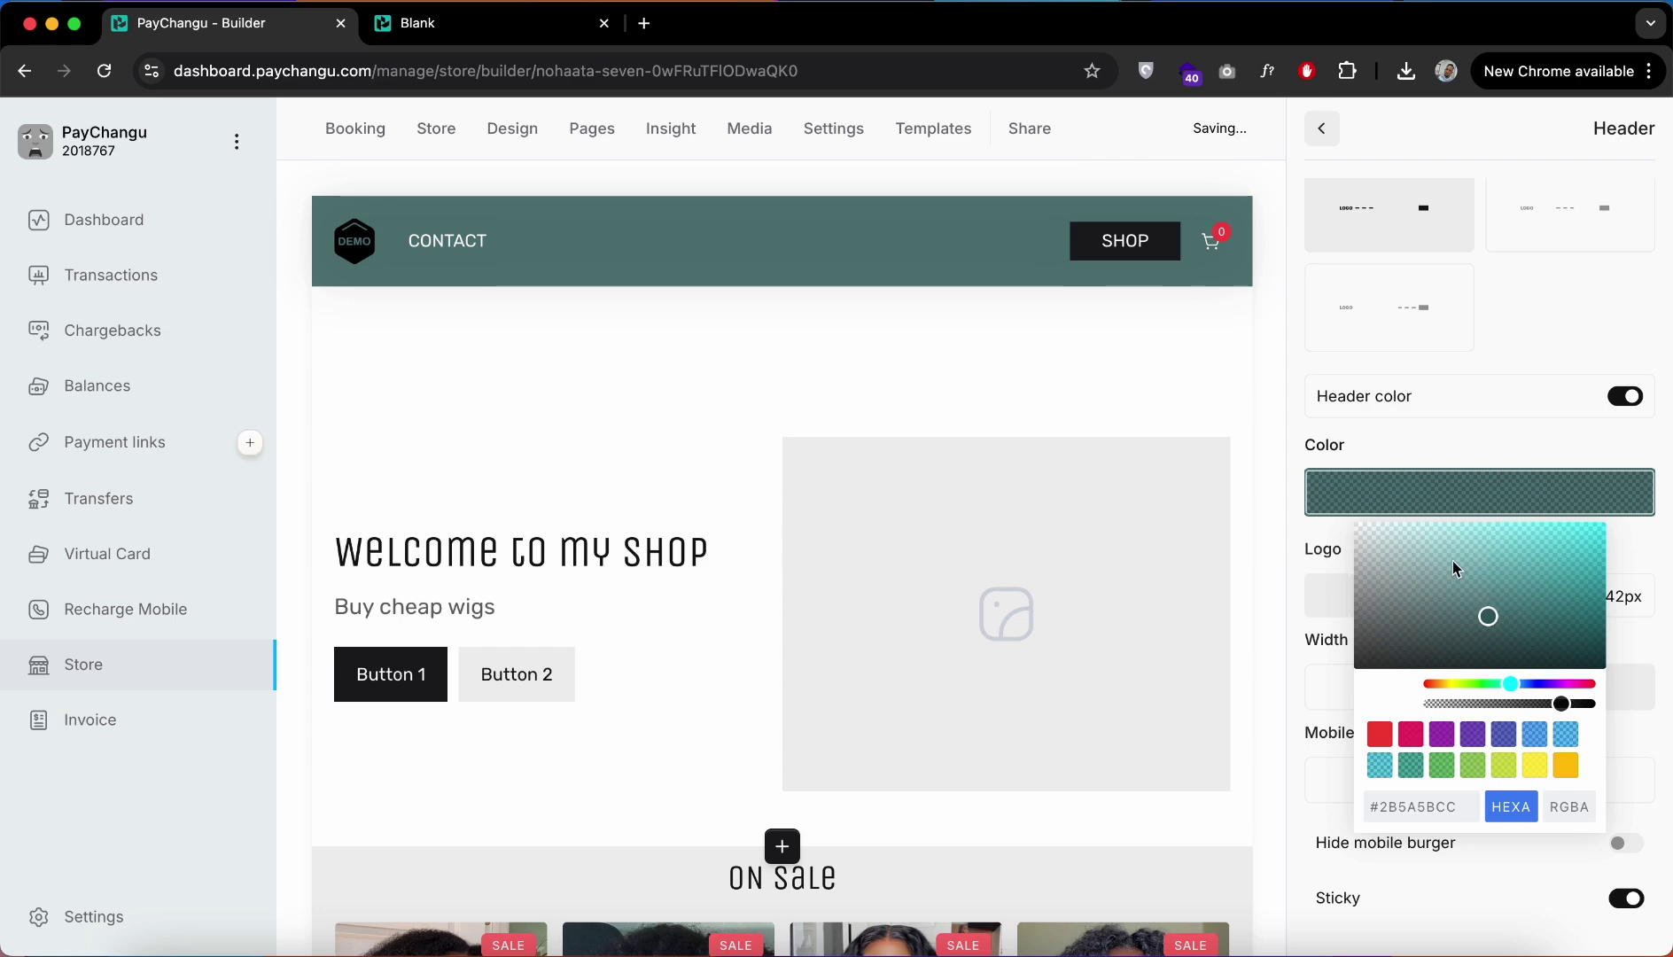
scroll(1255, 634, down, 6)
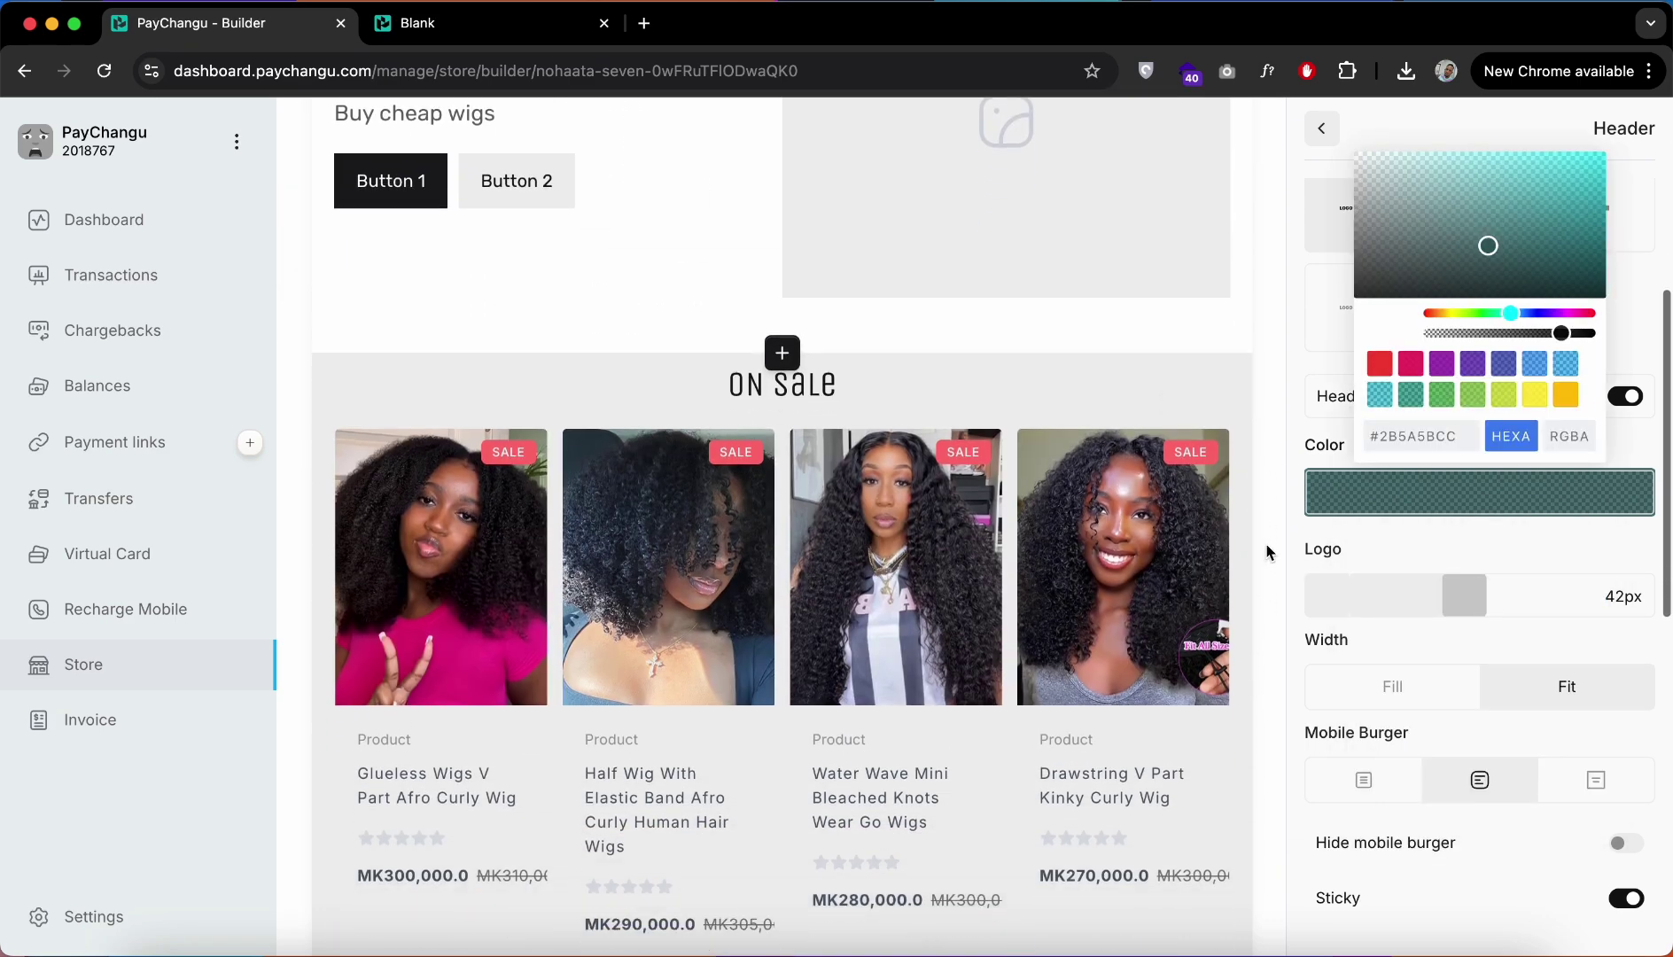
click(1270, 552)
scroll(1269, 550, up, 6)
Step: Relabel the welcome banner's second button BUY NOW and its first button SHOP
click(401, 688)
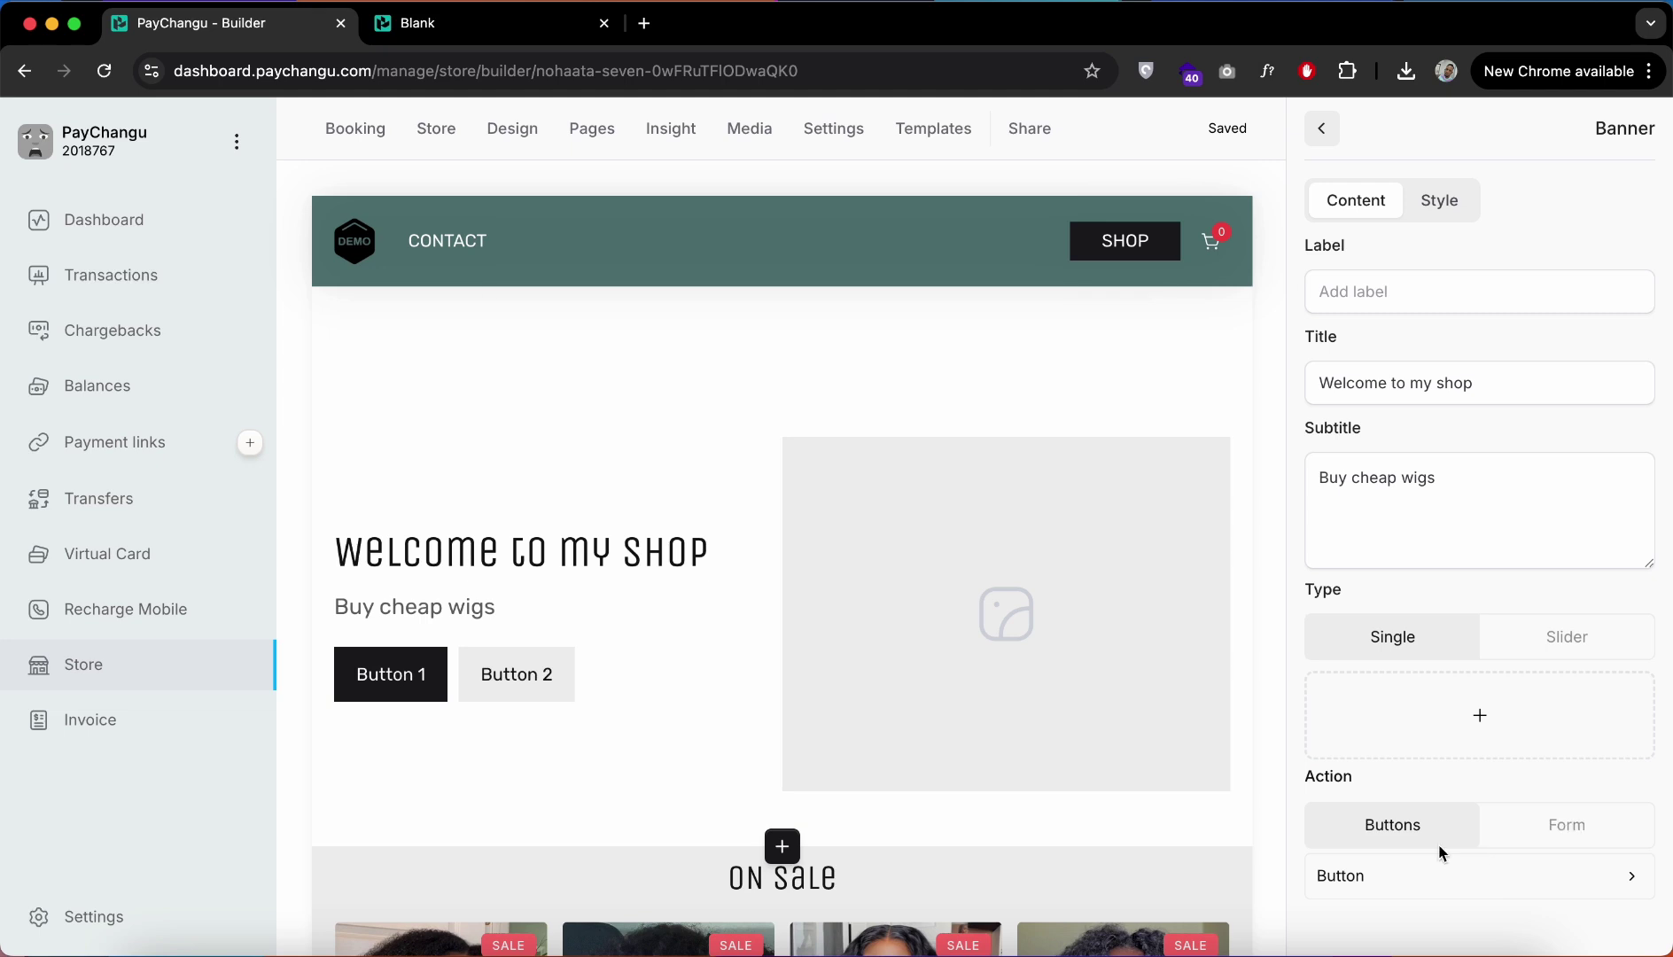
click(1429, 870)
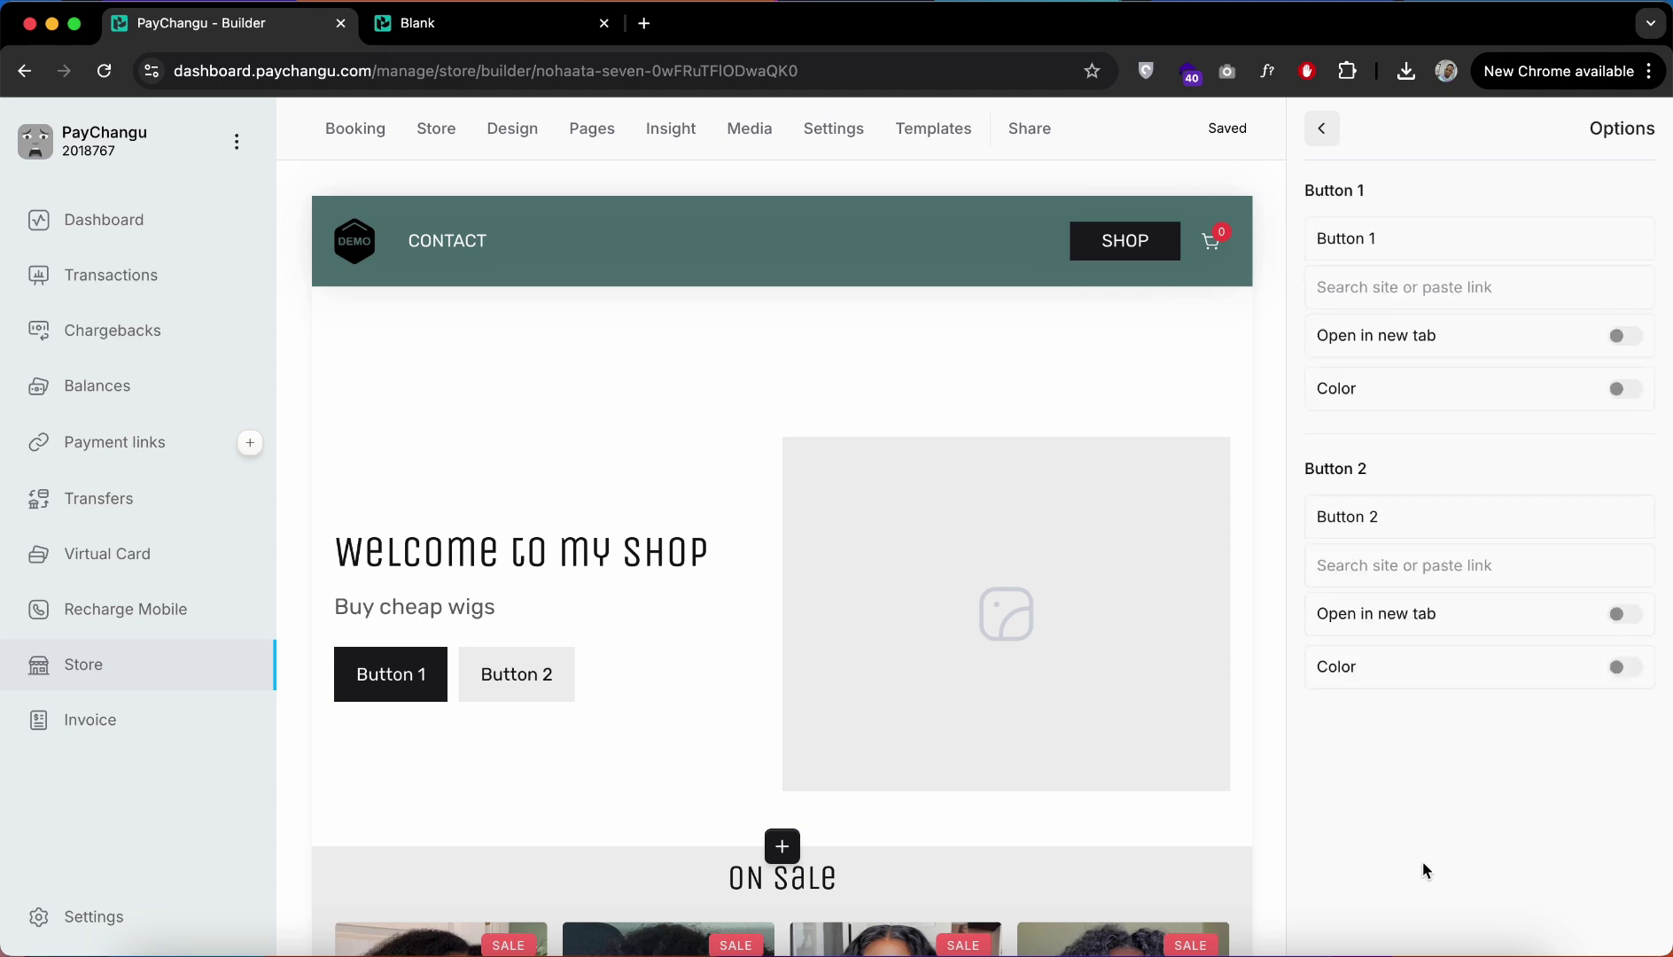
triple_click(1393, 516)
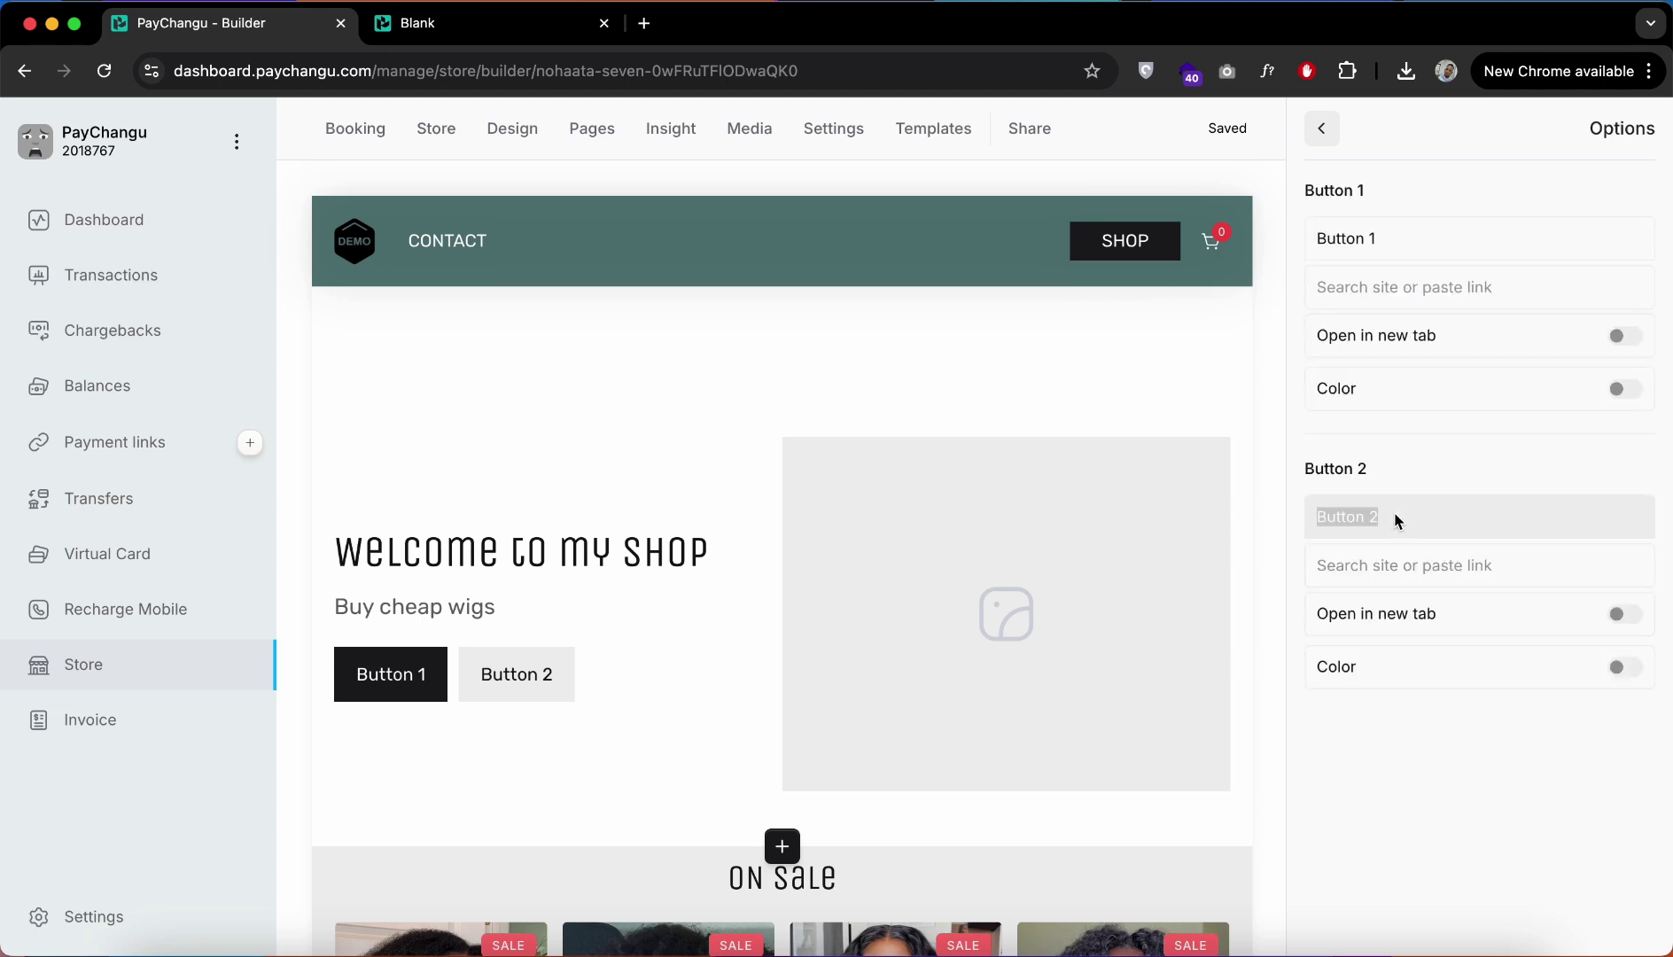
text(BUY )
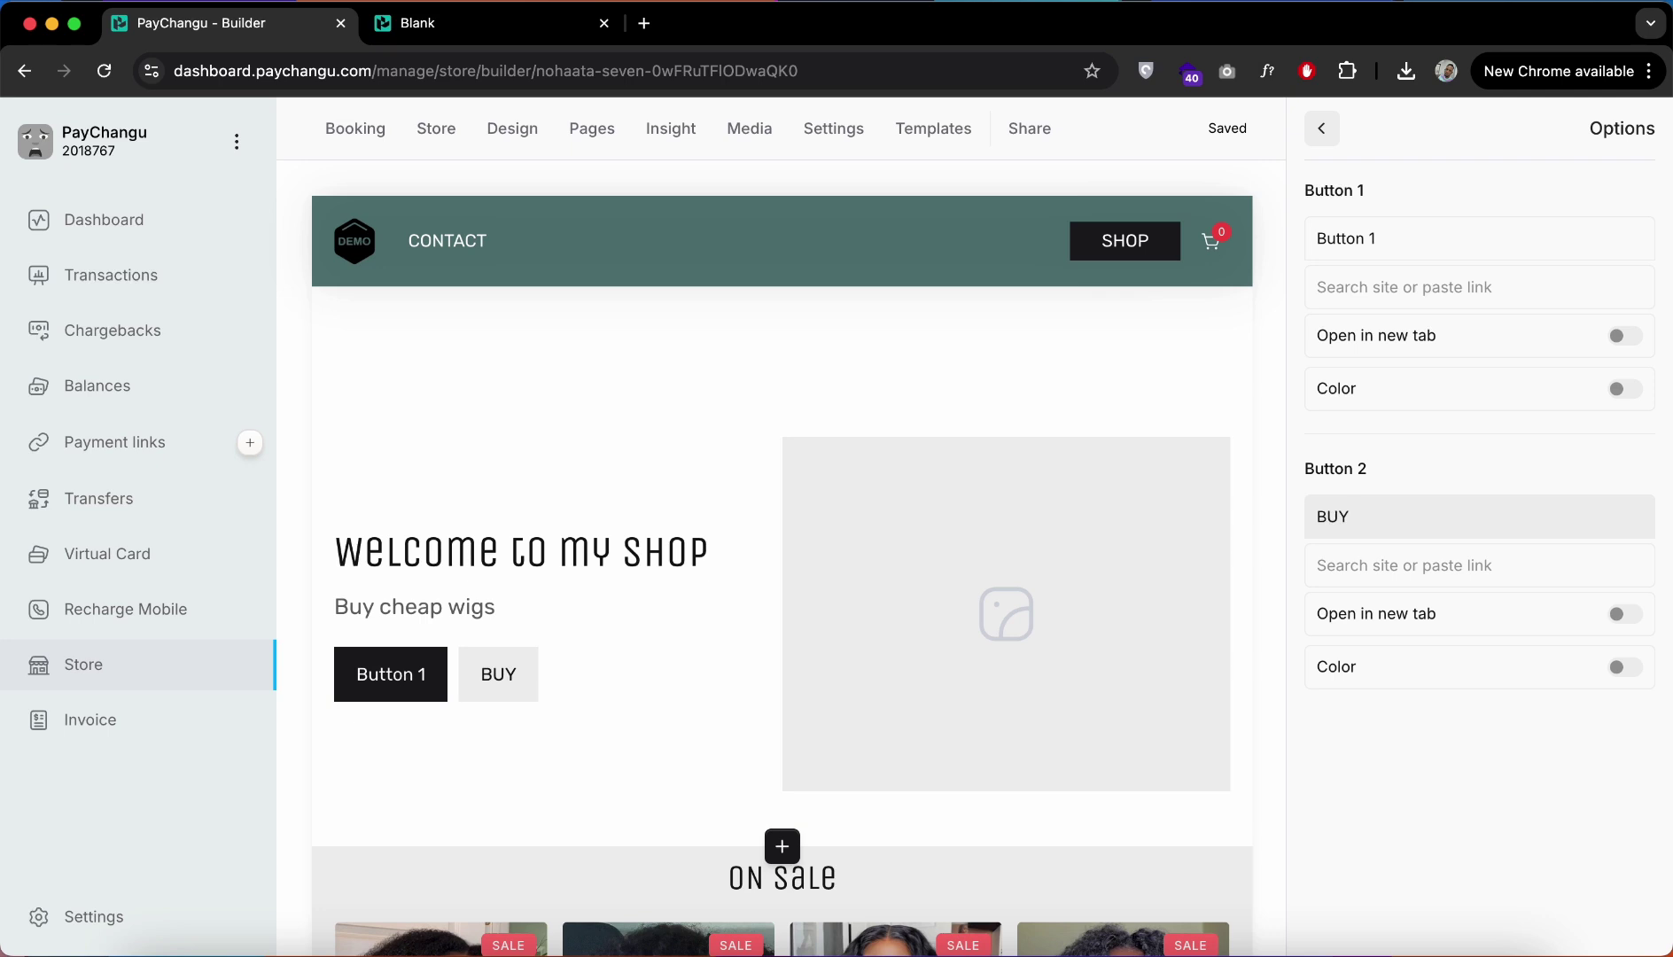
text(NOW)
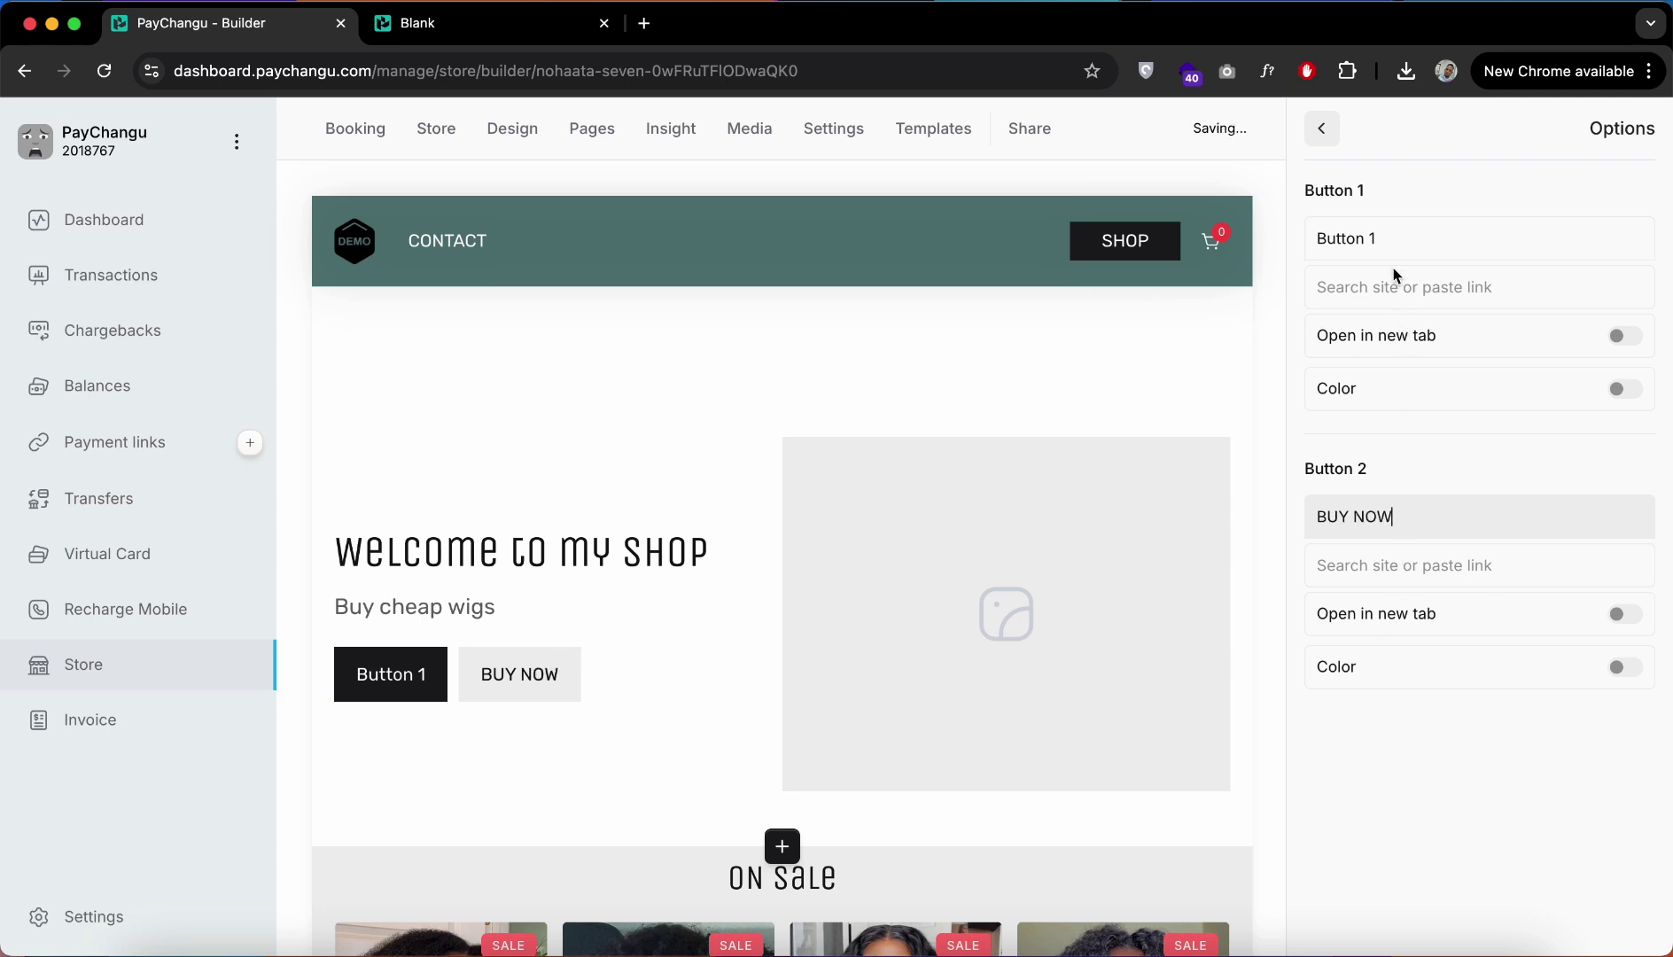
double_click(1388, 242)
text(SHOP)
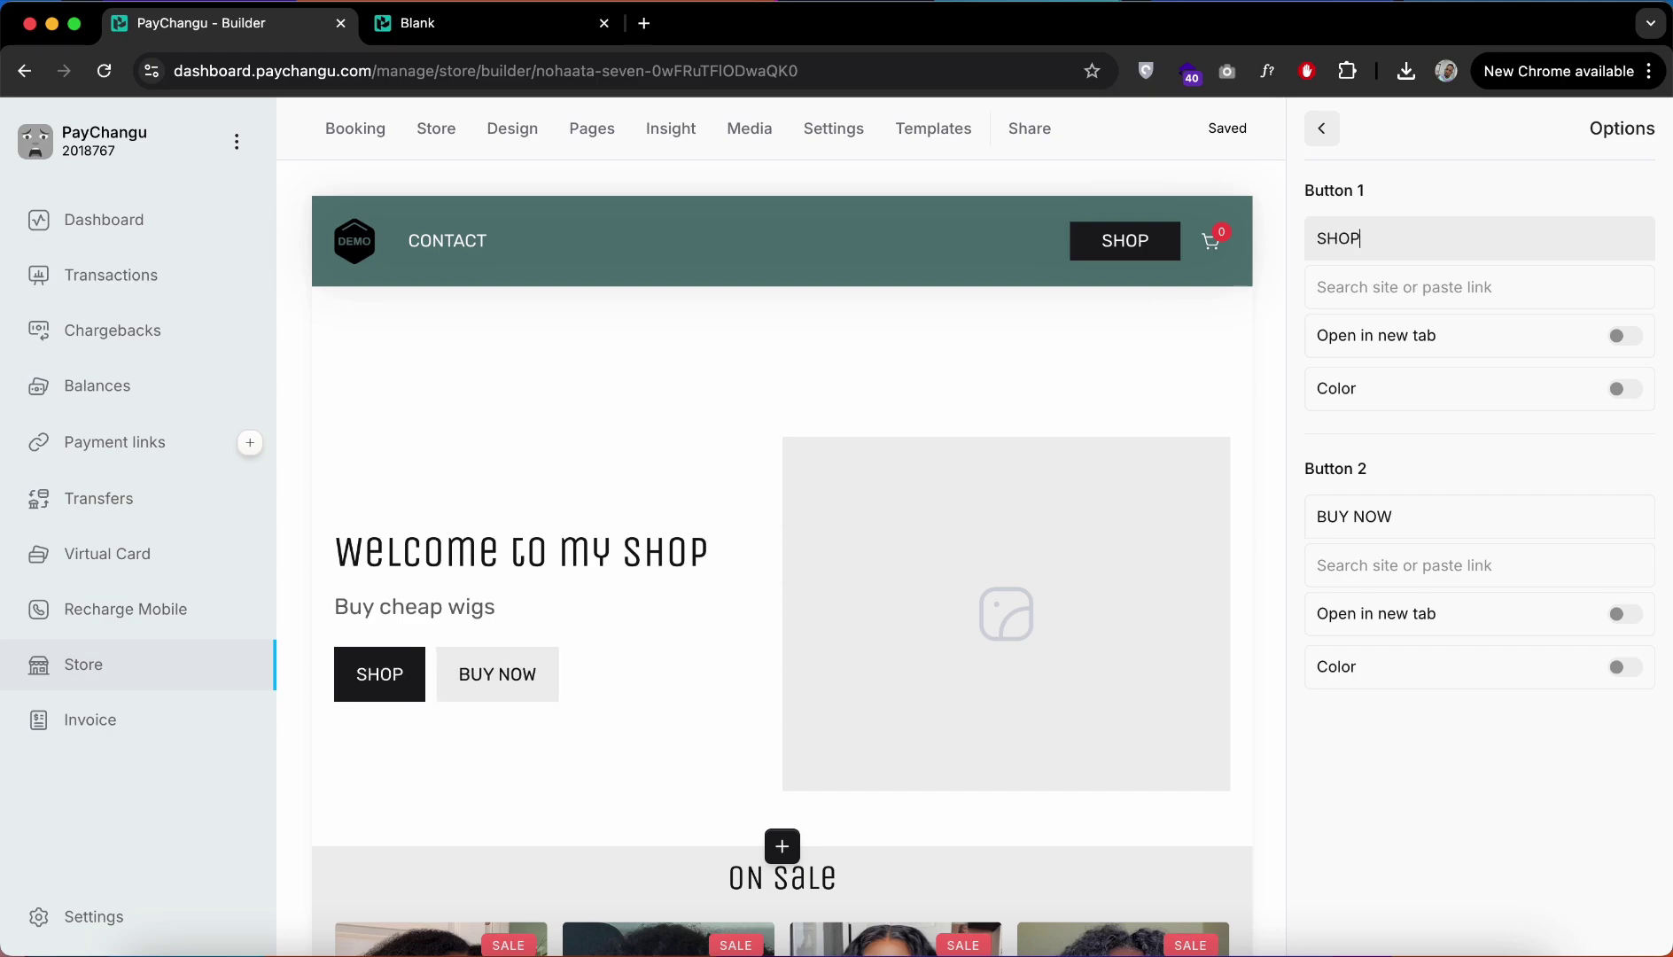
scroll(1004, 621, down, 1)
scroll(1001, 625, down, 5)
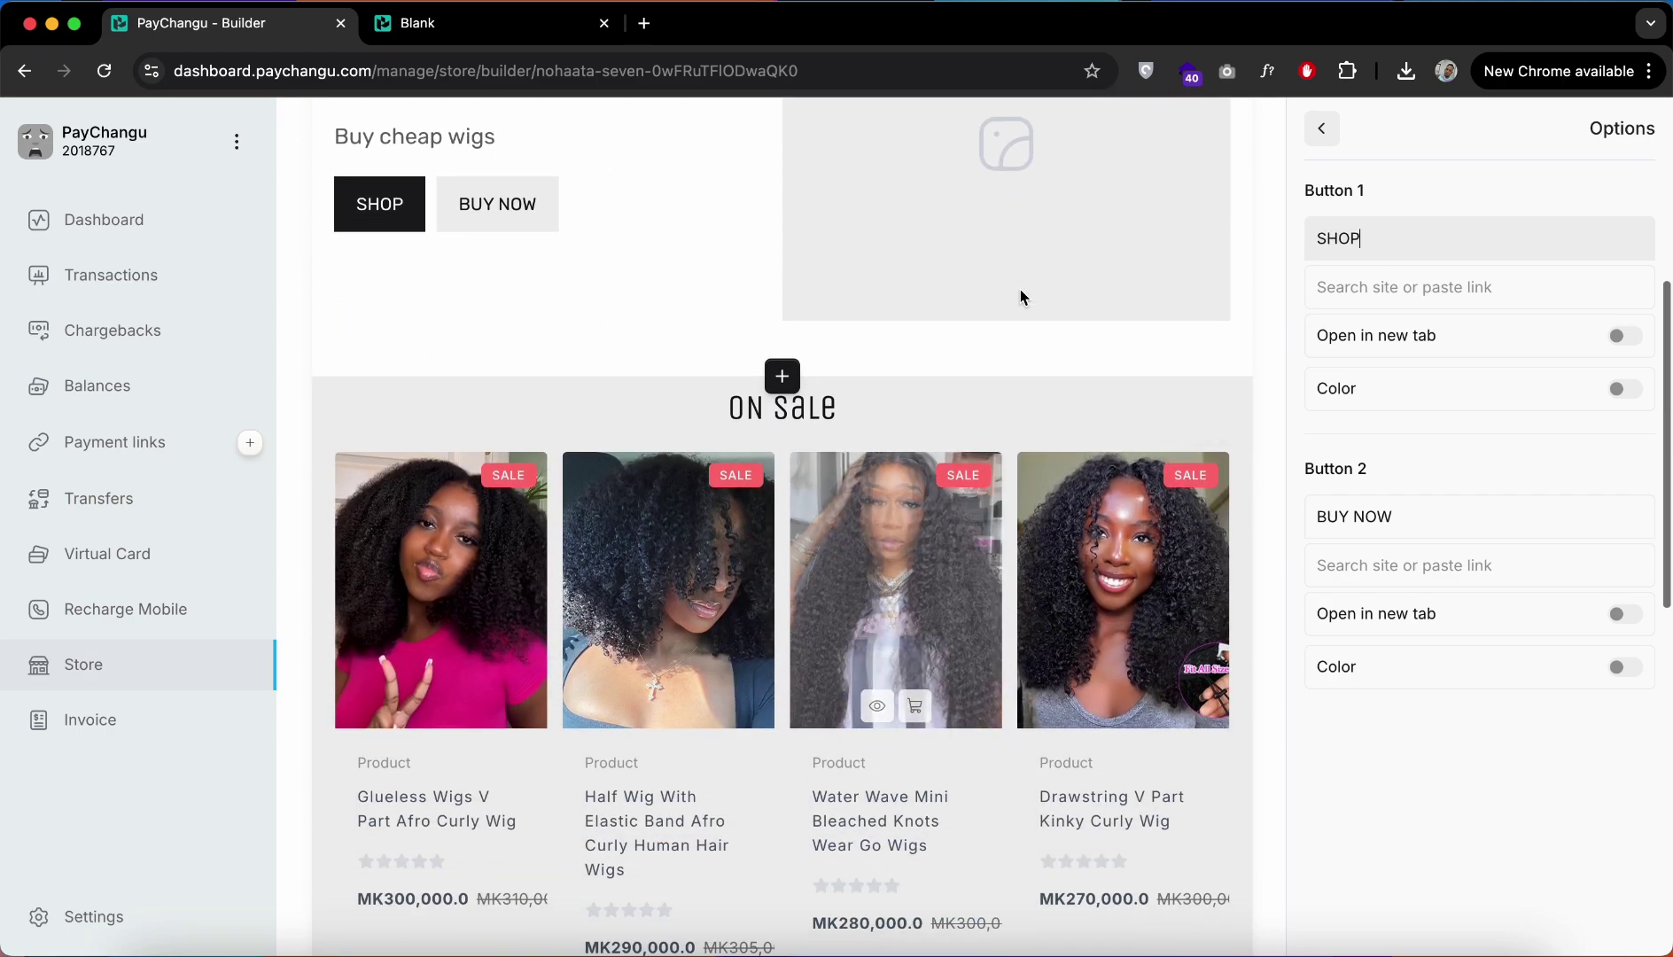
click(1013, 359)
scroll(1301, 568, down, 5)
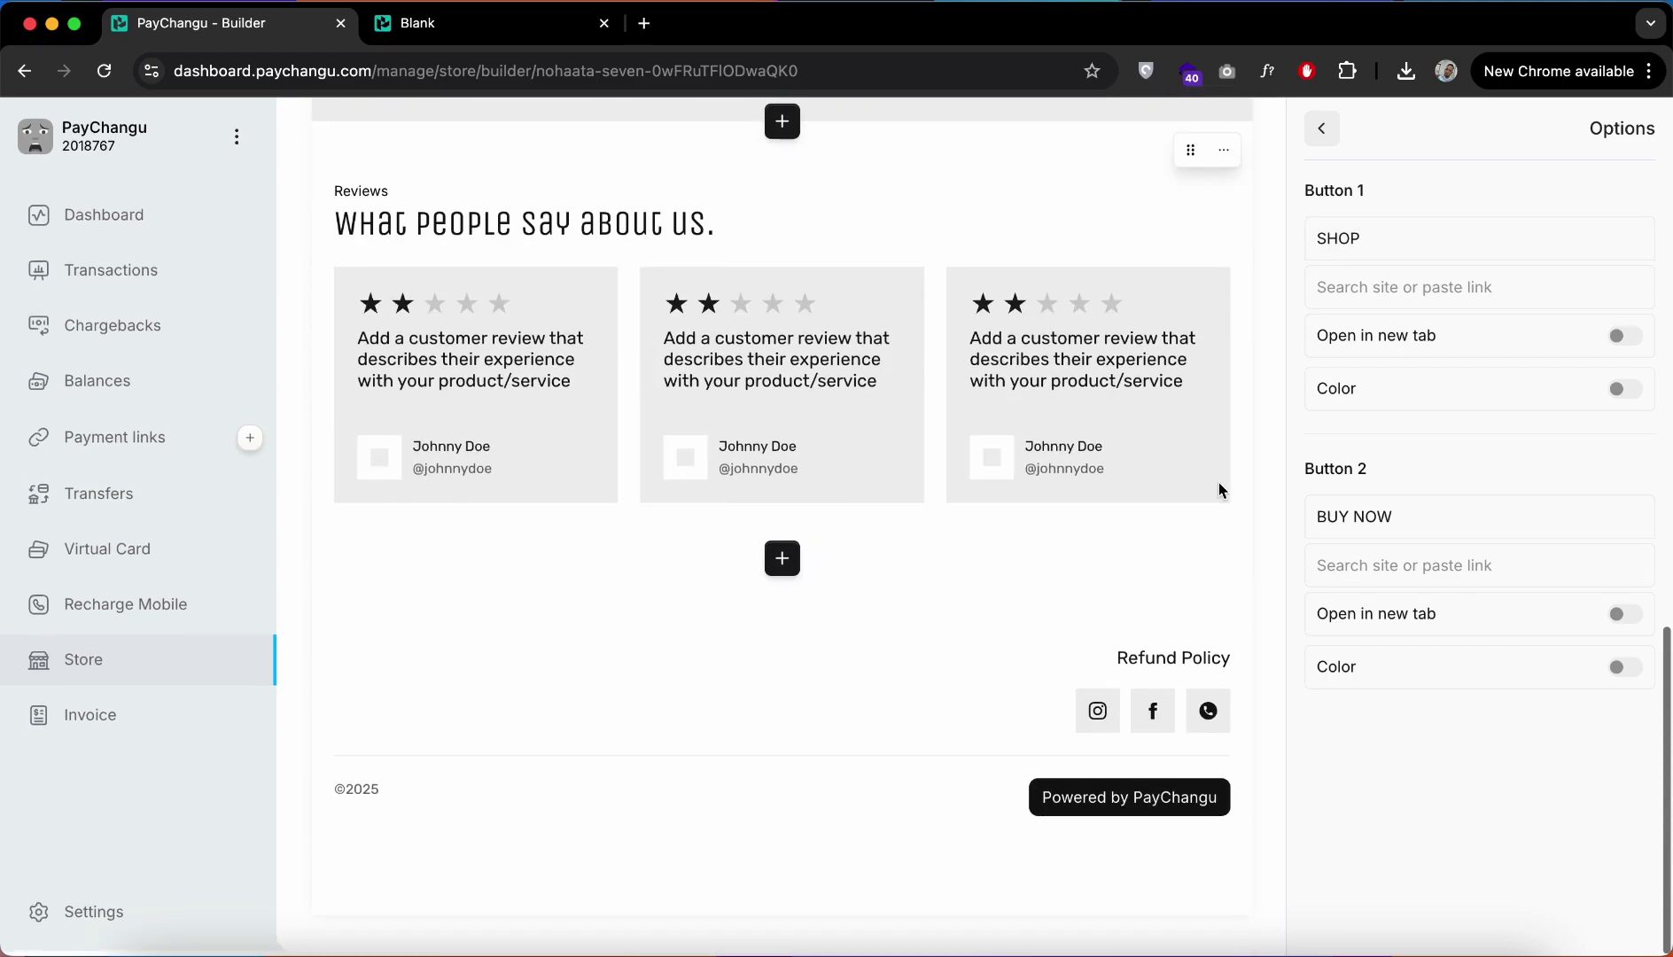
scroll(1219, 486, up, 10)
scroll(1215, 470, down, 1)
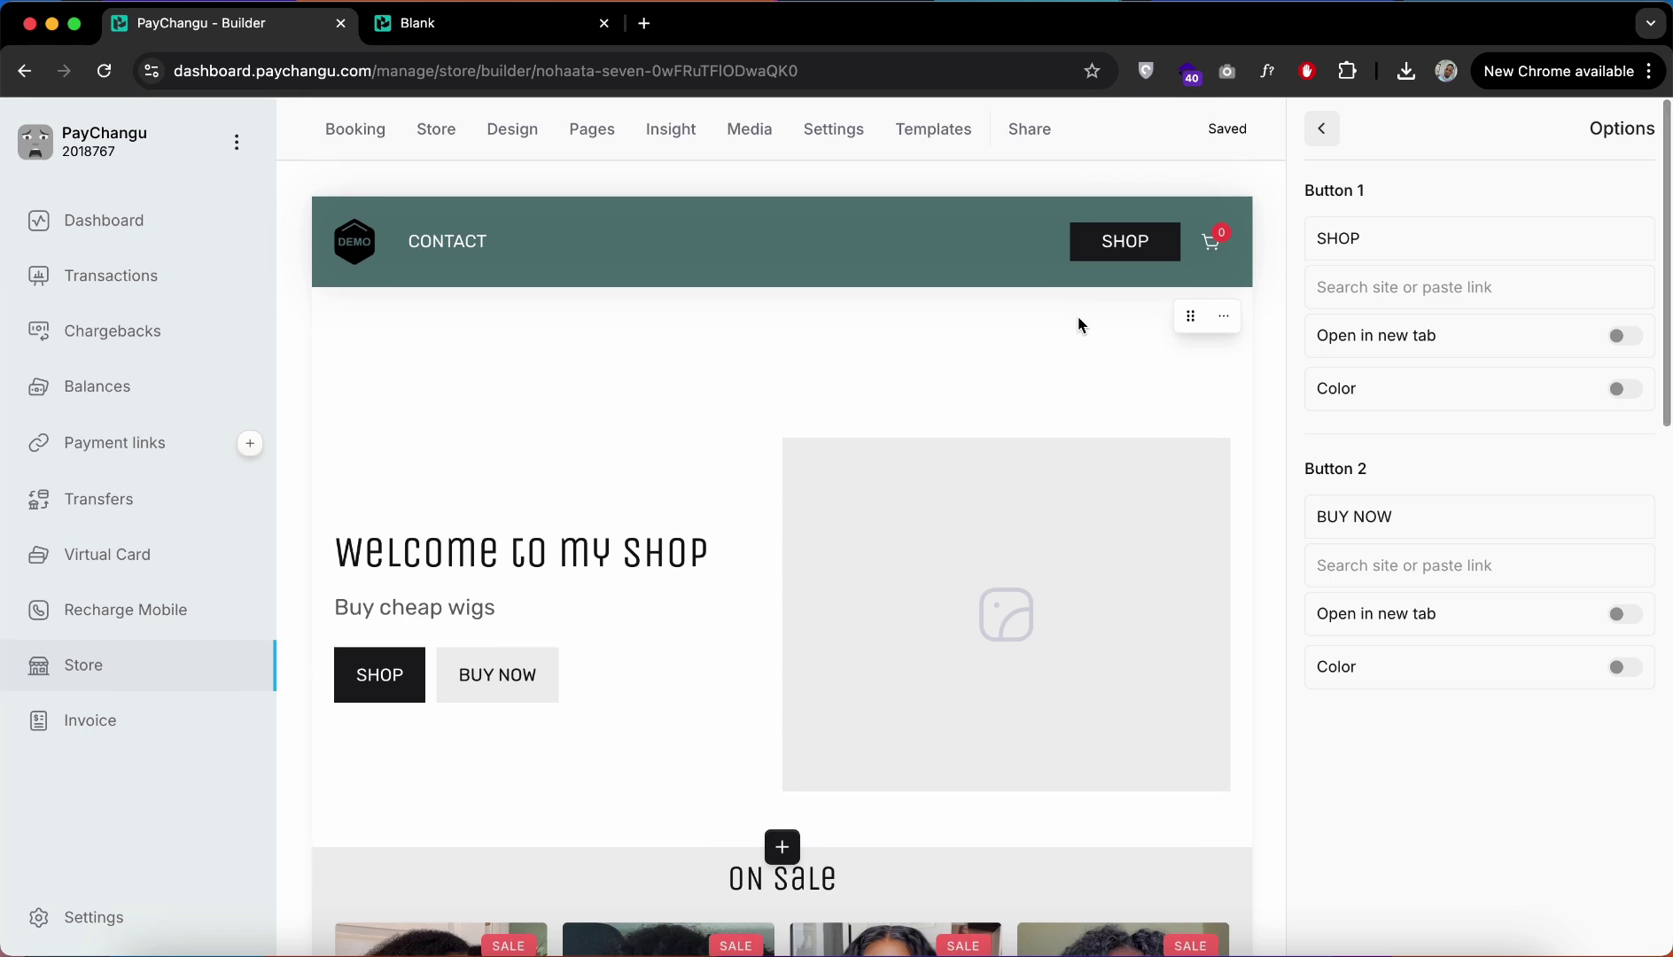
click(952, 331)
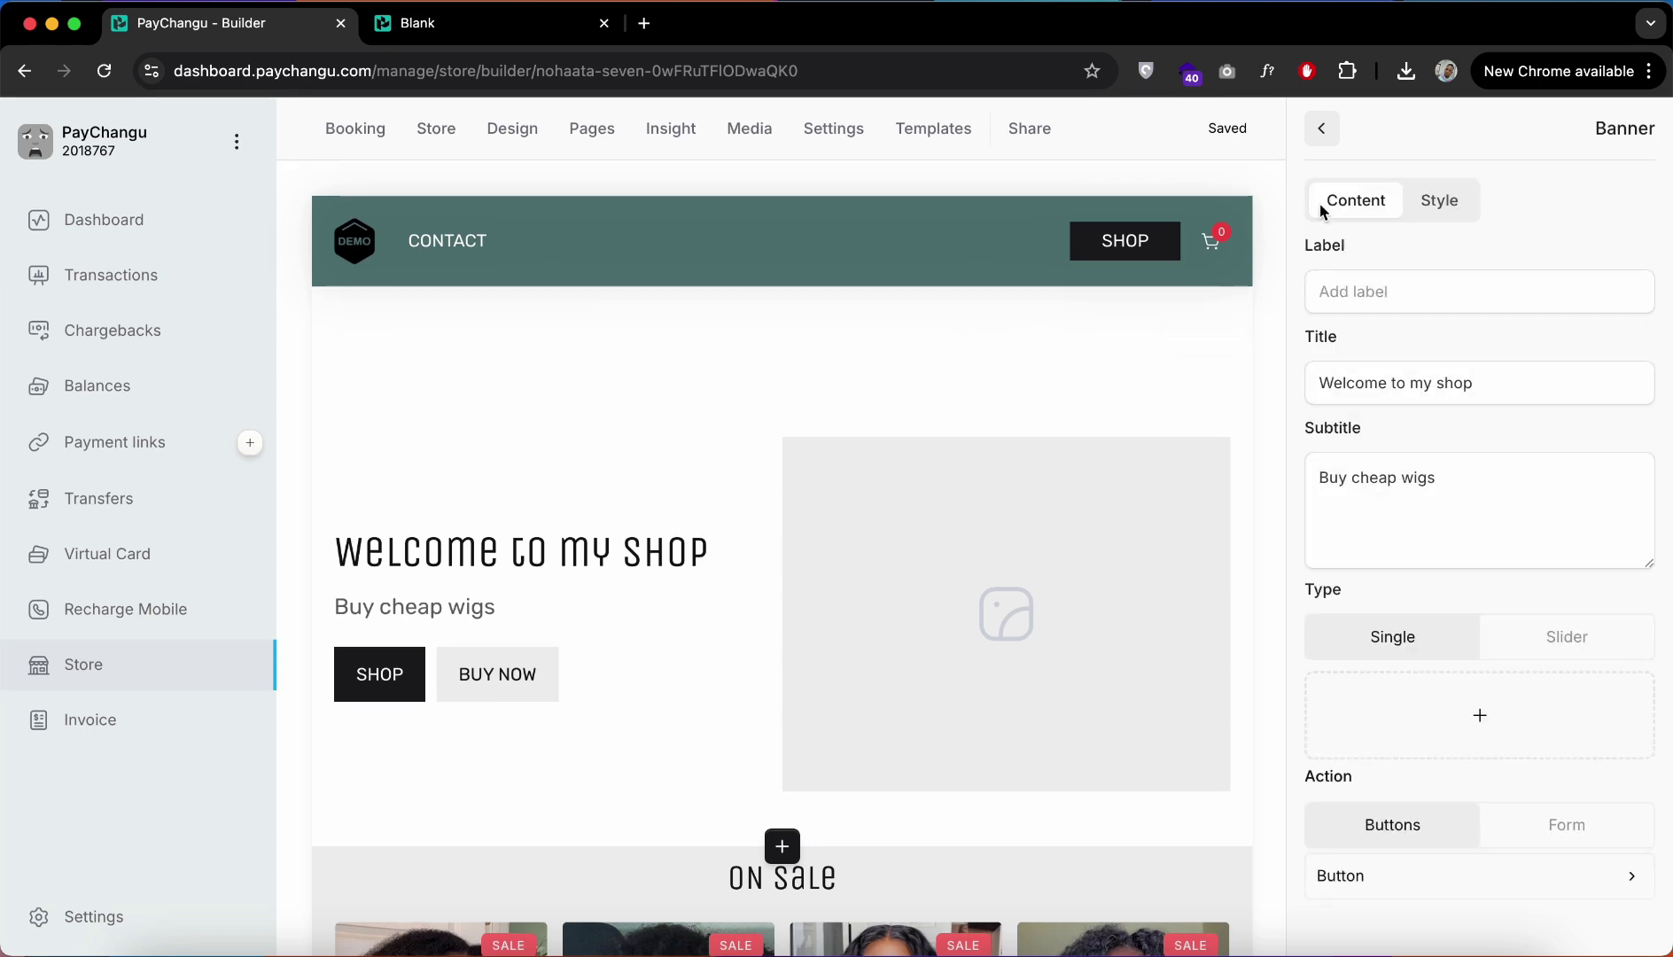
Step: Reload the live store tab to show the latest storefront edits
click(479, 32)
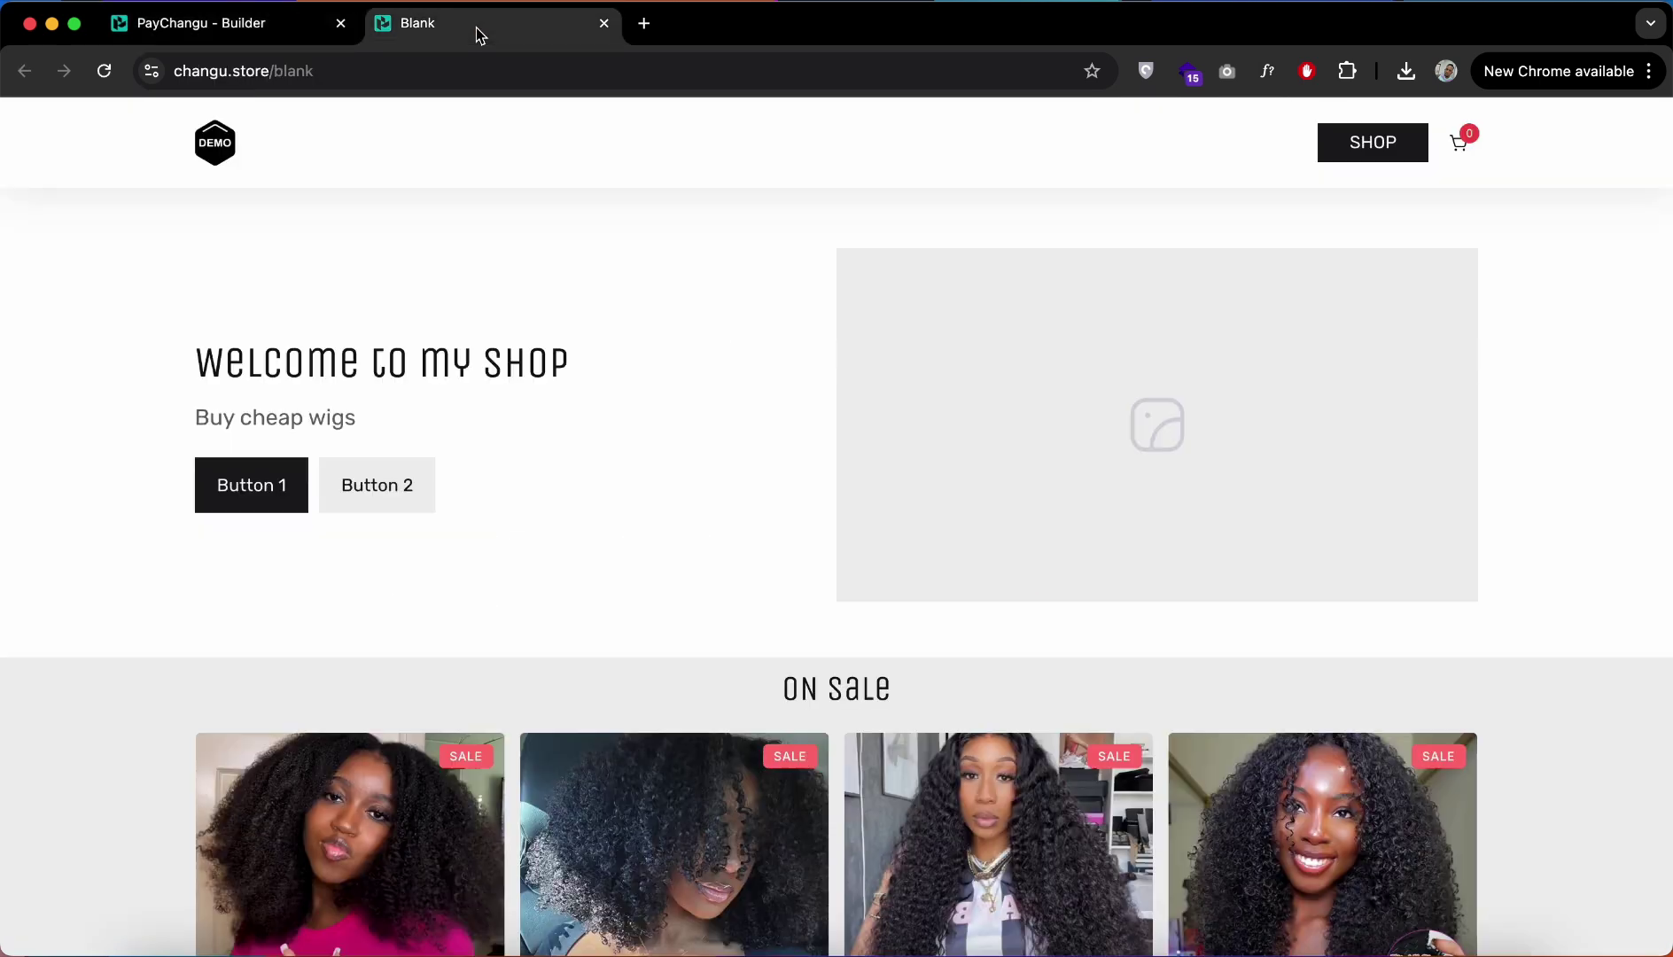
click(105, 72)
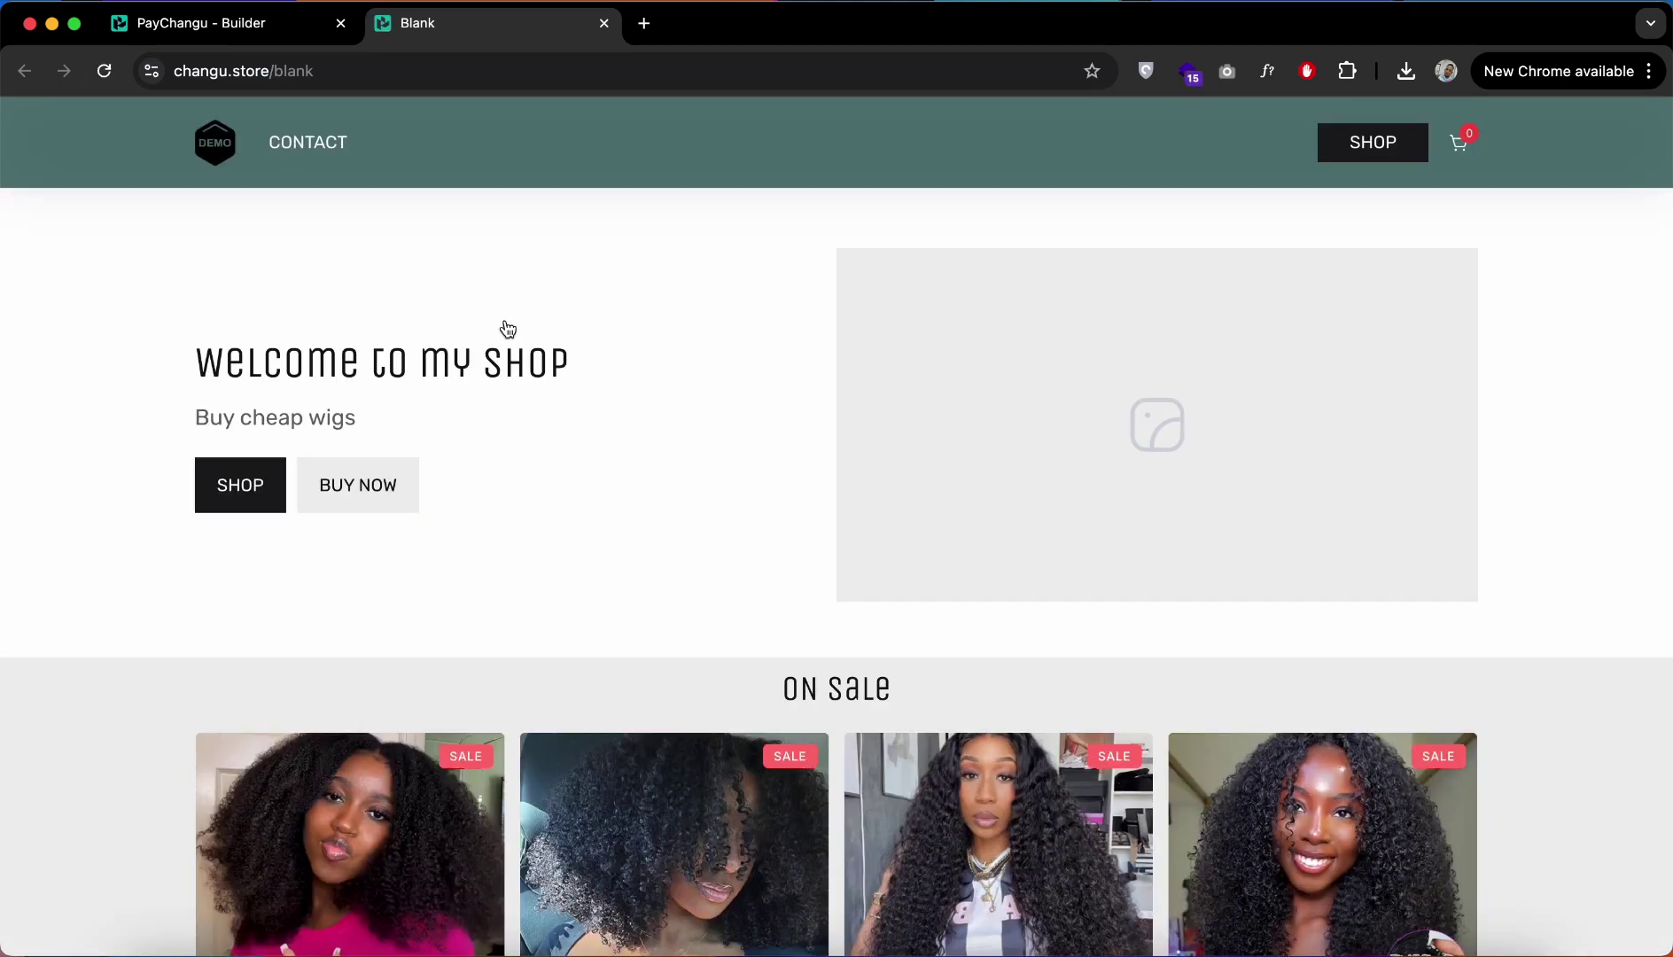
scroll(558, 506, down, 10)
scroll(560, 497, up, 7)
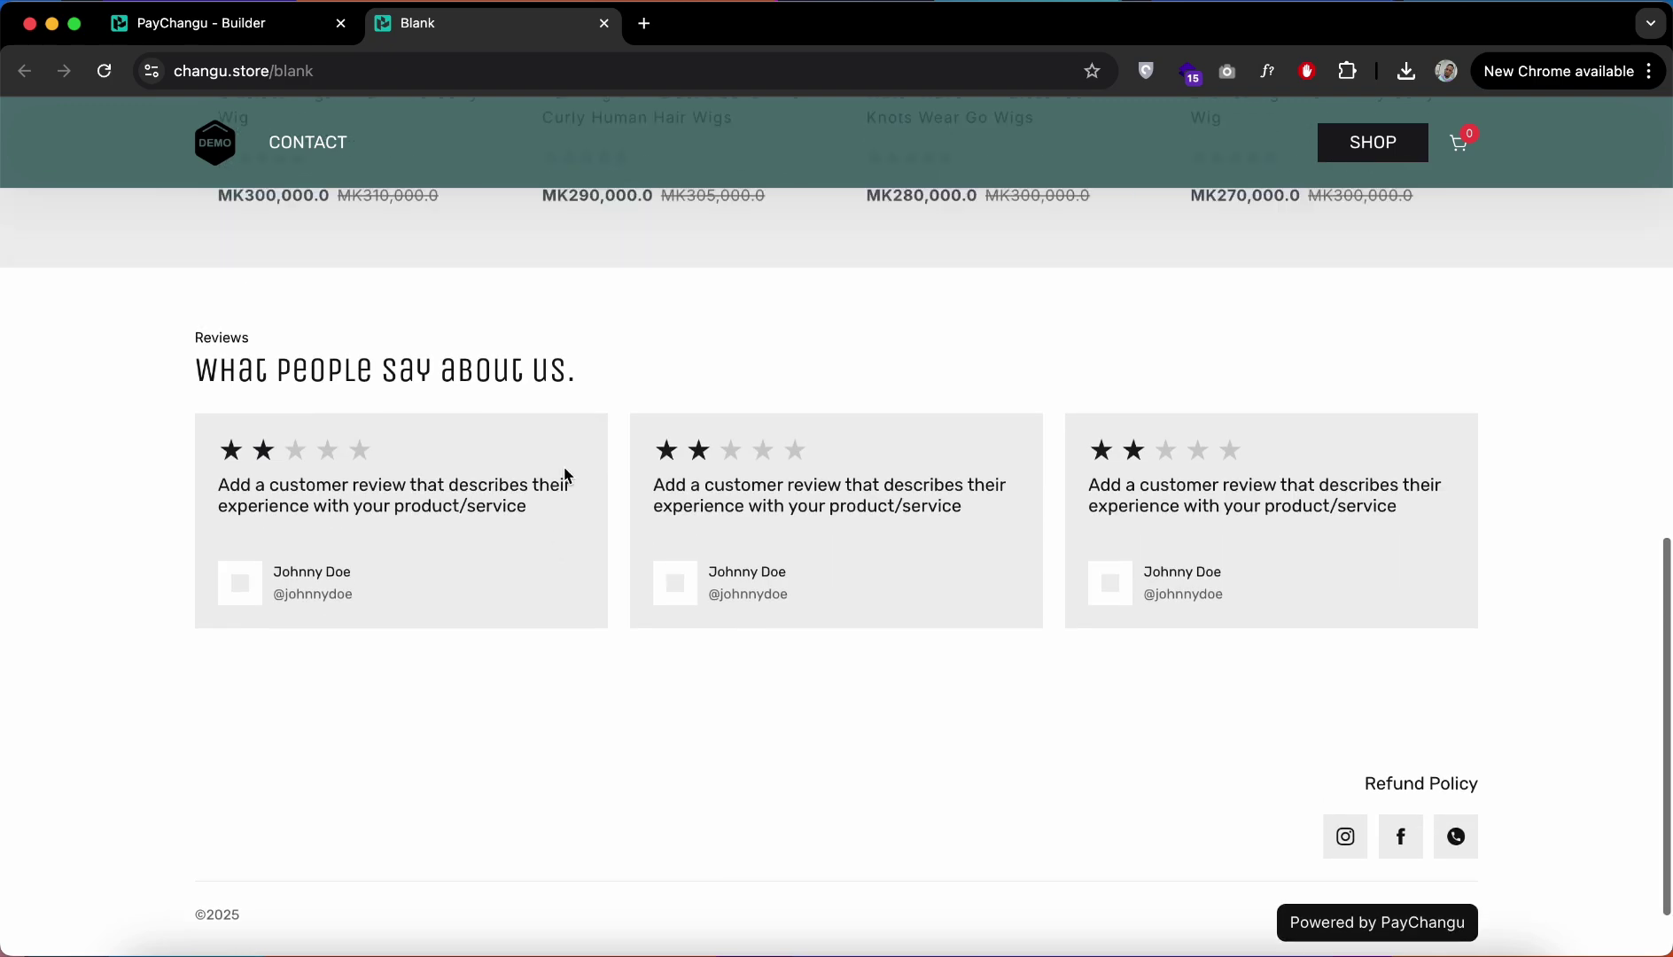
scroll(568, 476, up, 5)
Step: Visit the store's CONTACT page, then return to the home page
click(315, 149)
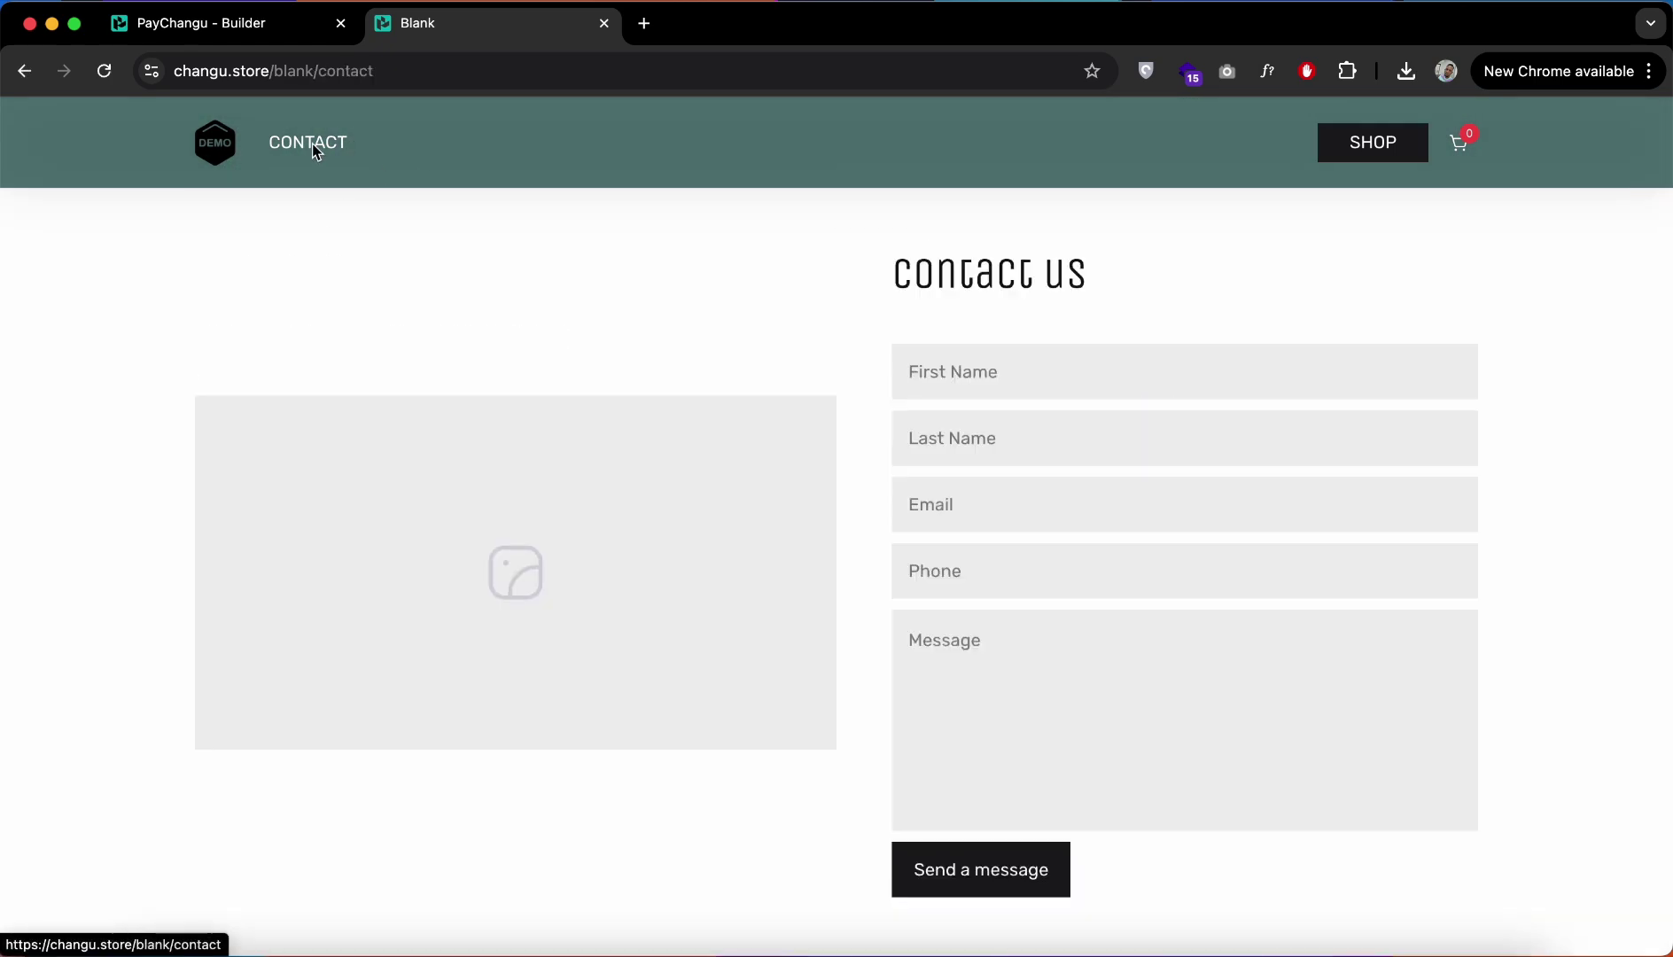
scroll(937, 313, down, 2)
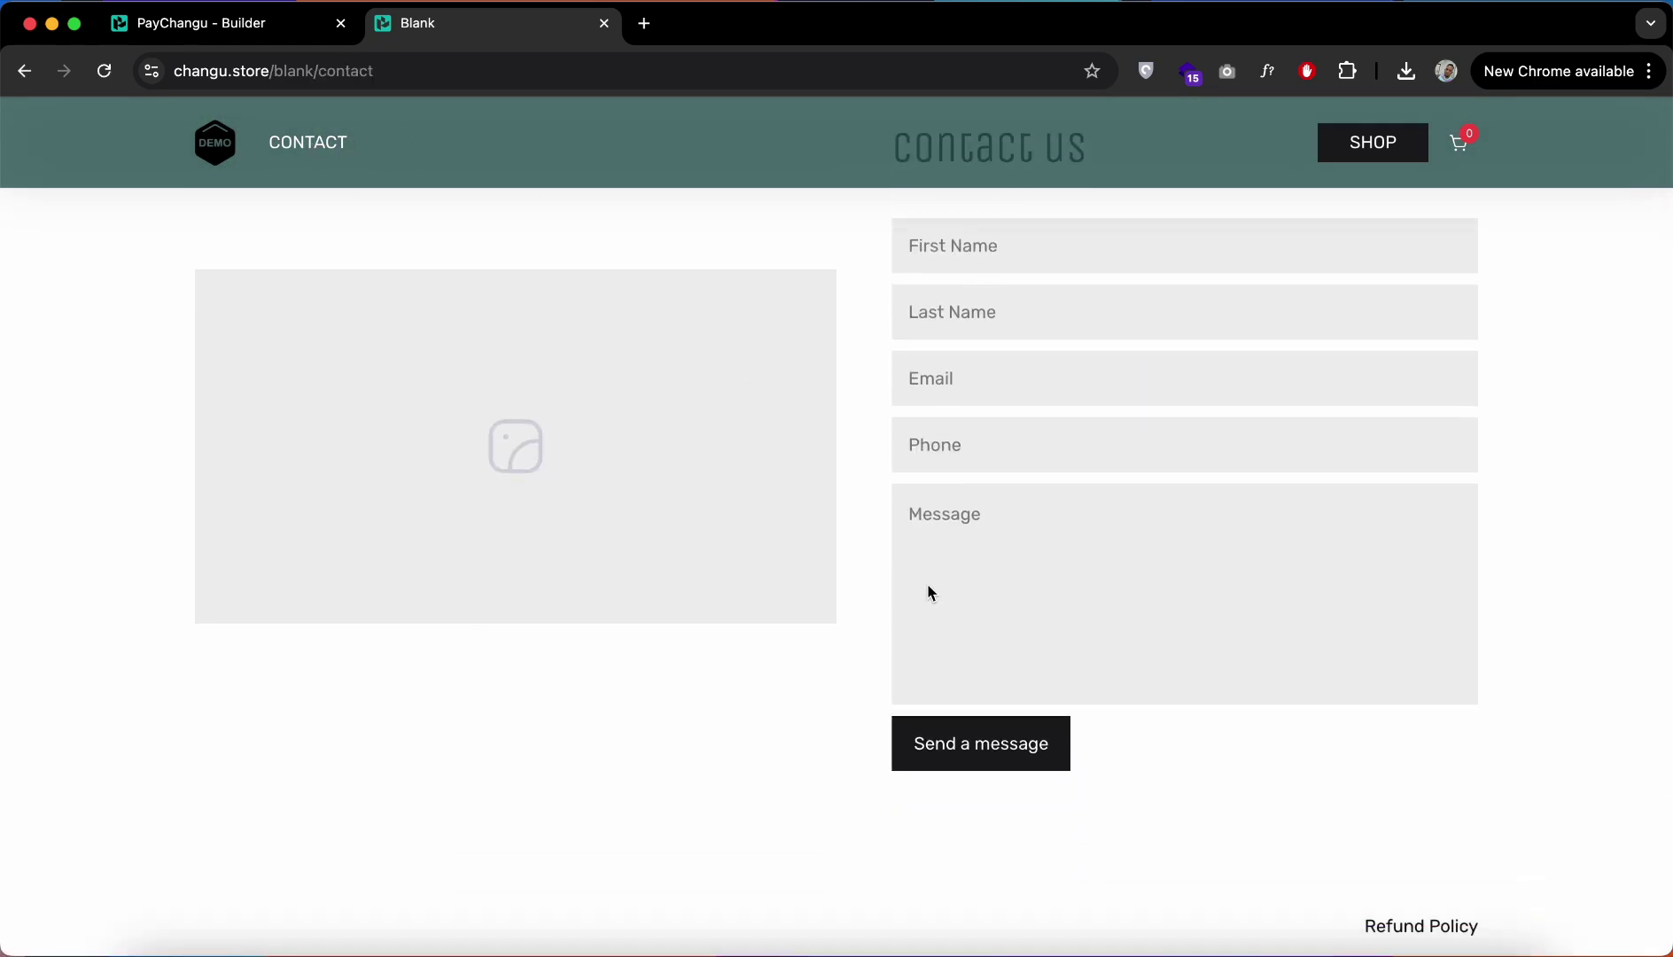
scroll(933, 568, up, 2)
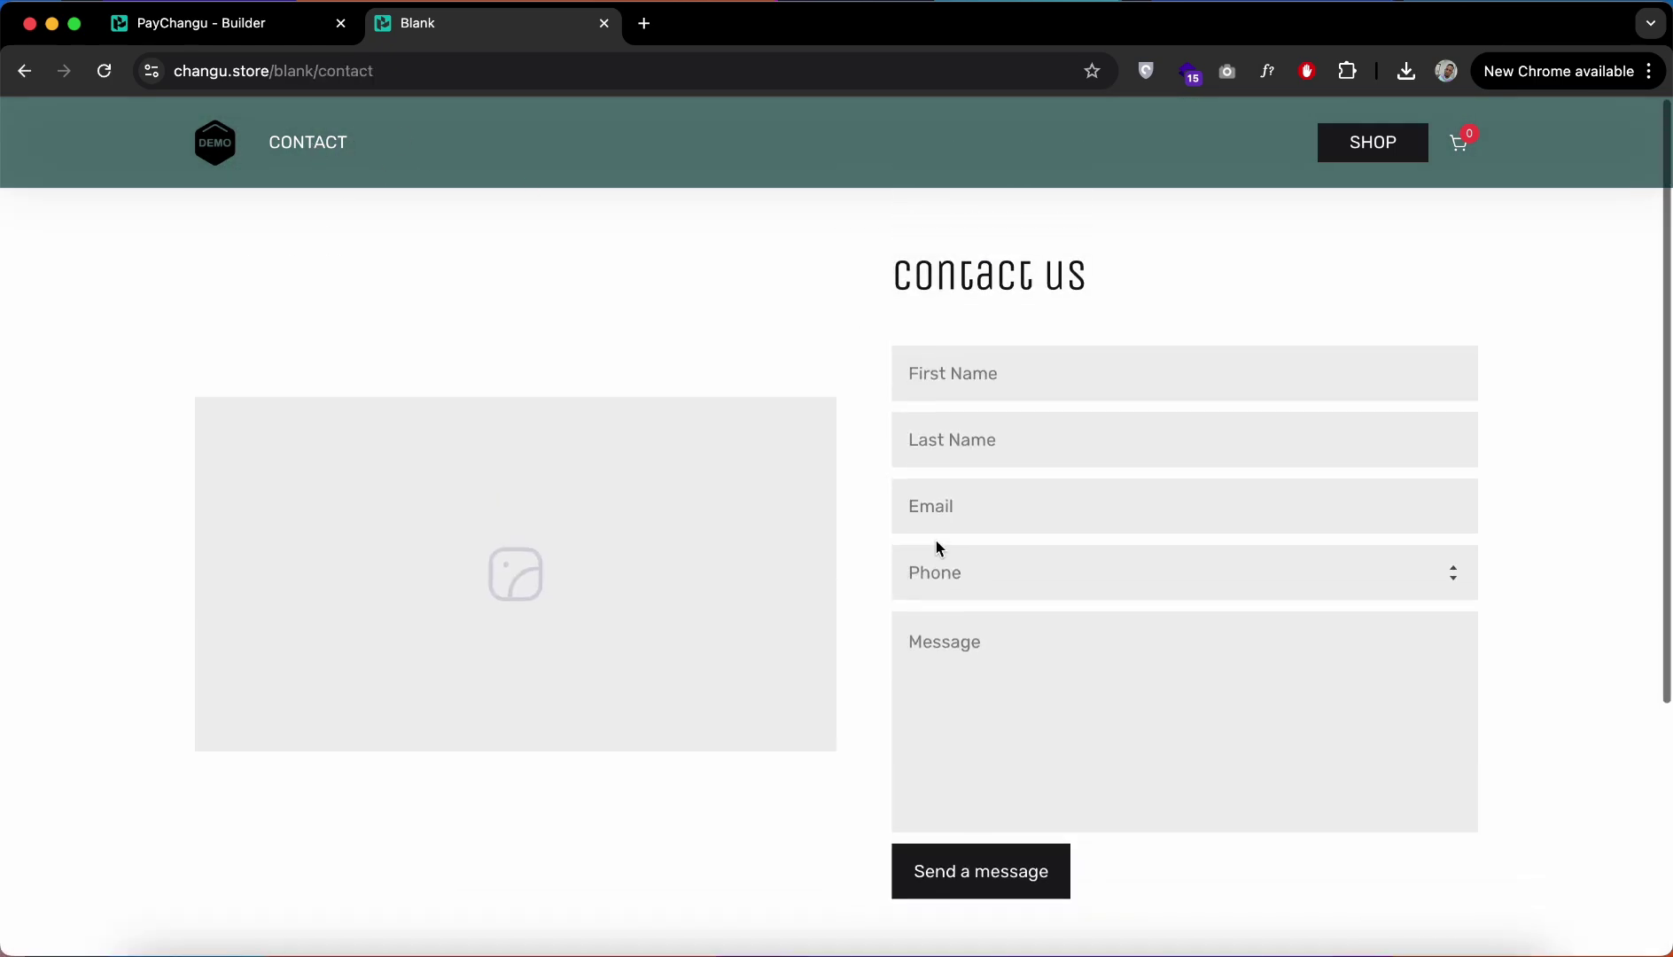
click(215, 142)
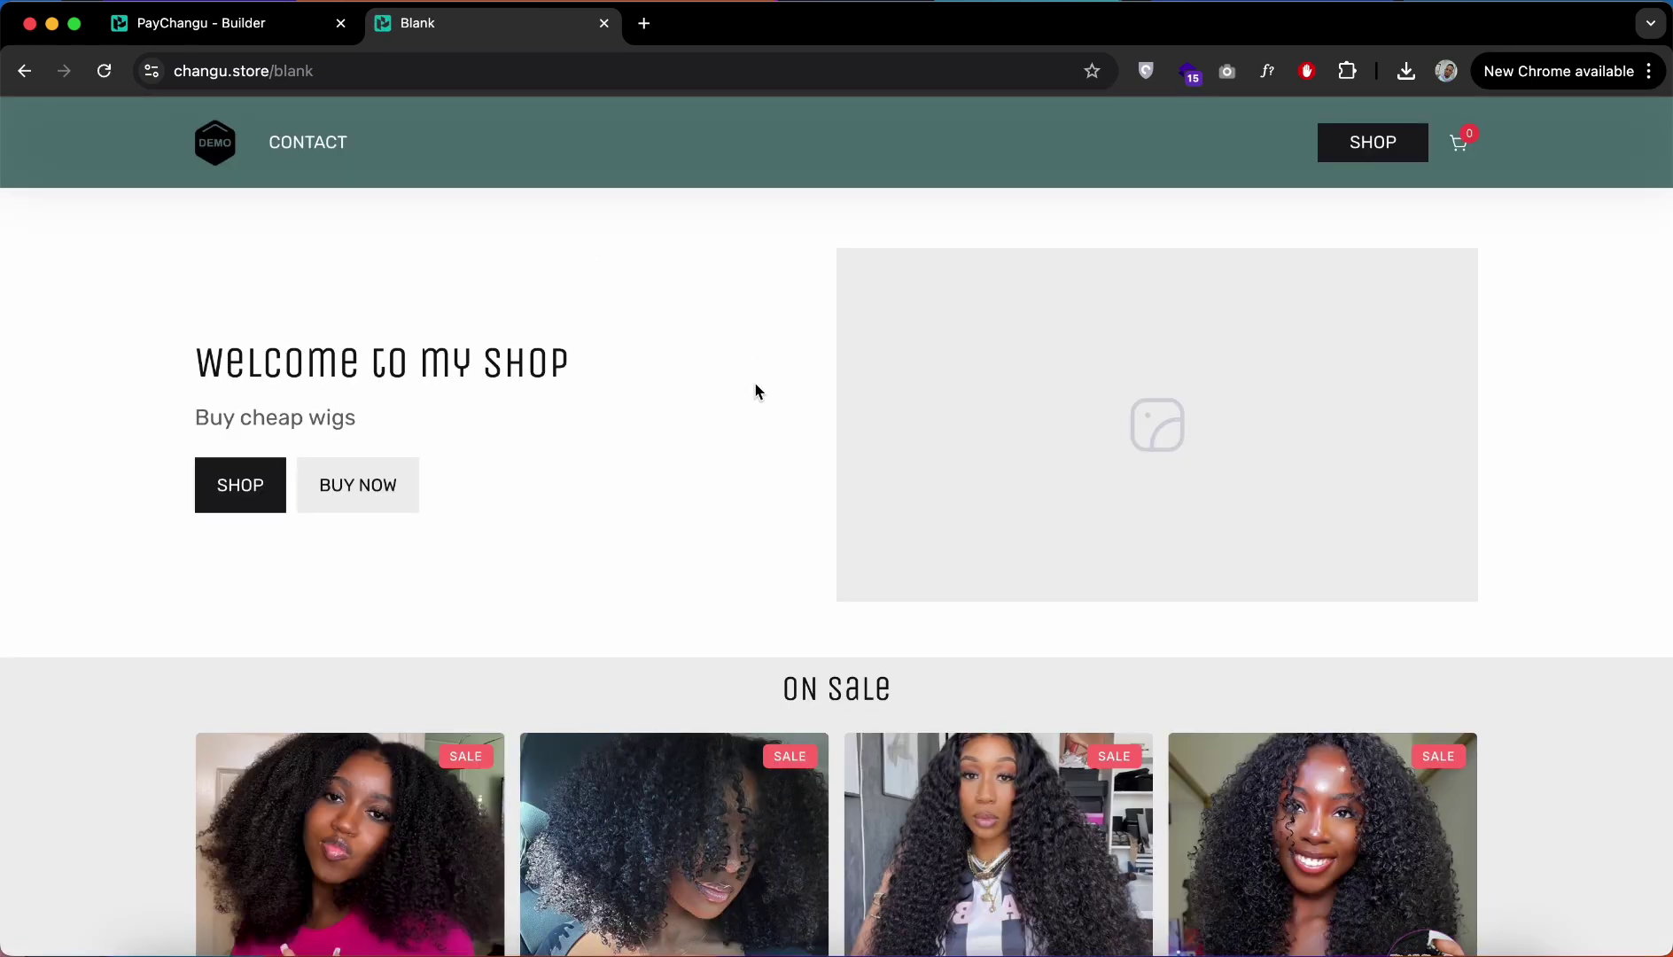
Step: Open the cart checkout, close it, and scroll down to the On Sale wigs
scroll(808, 505, down, 7)
scroll(808, 592, down, 5)
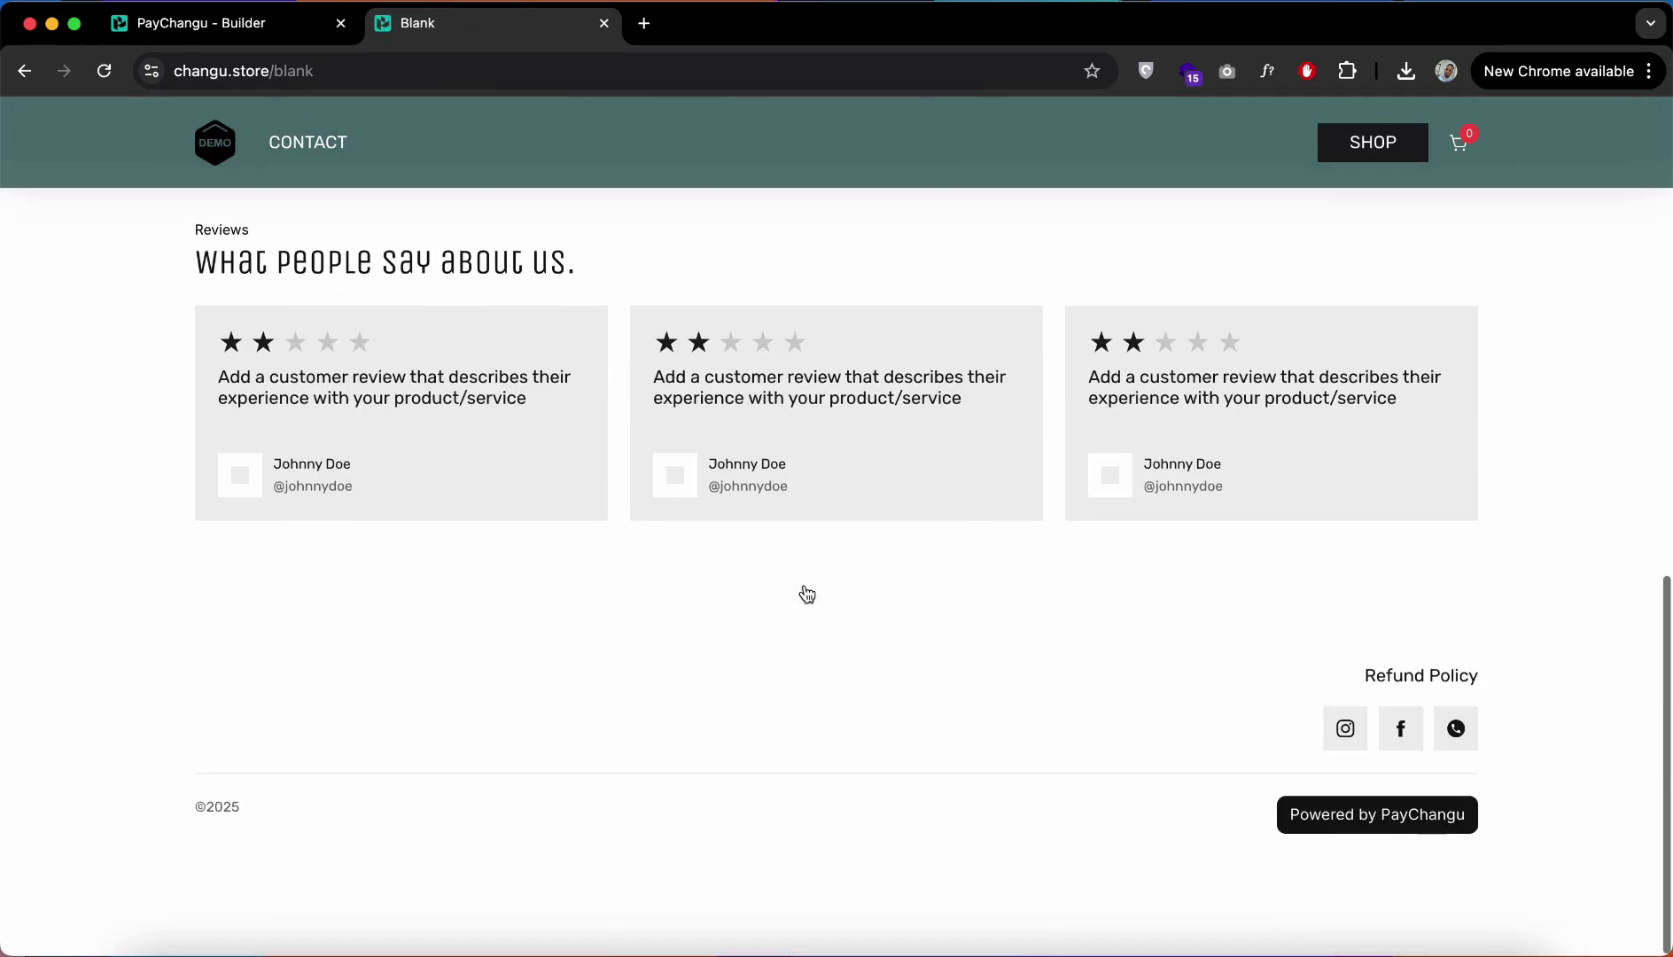
scroll(1076, 400, up, 8)
scroll(1074, 396, up, 3)
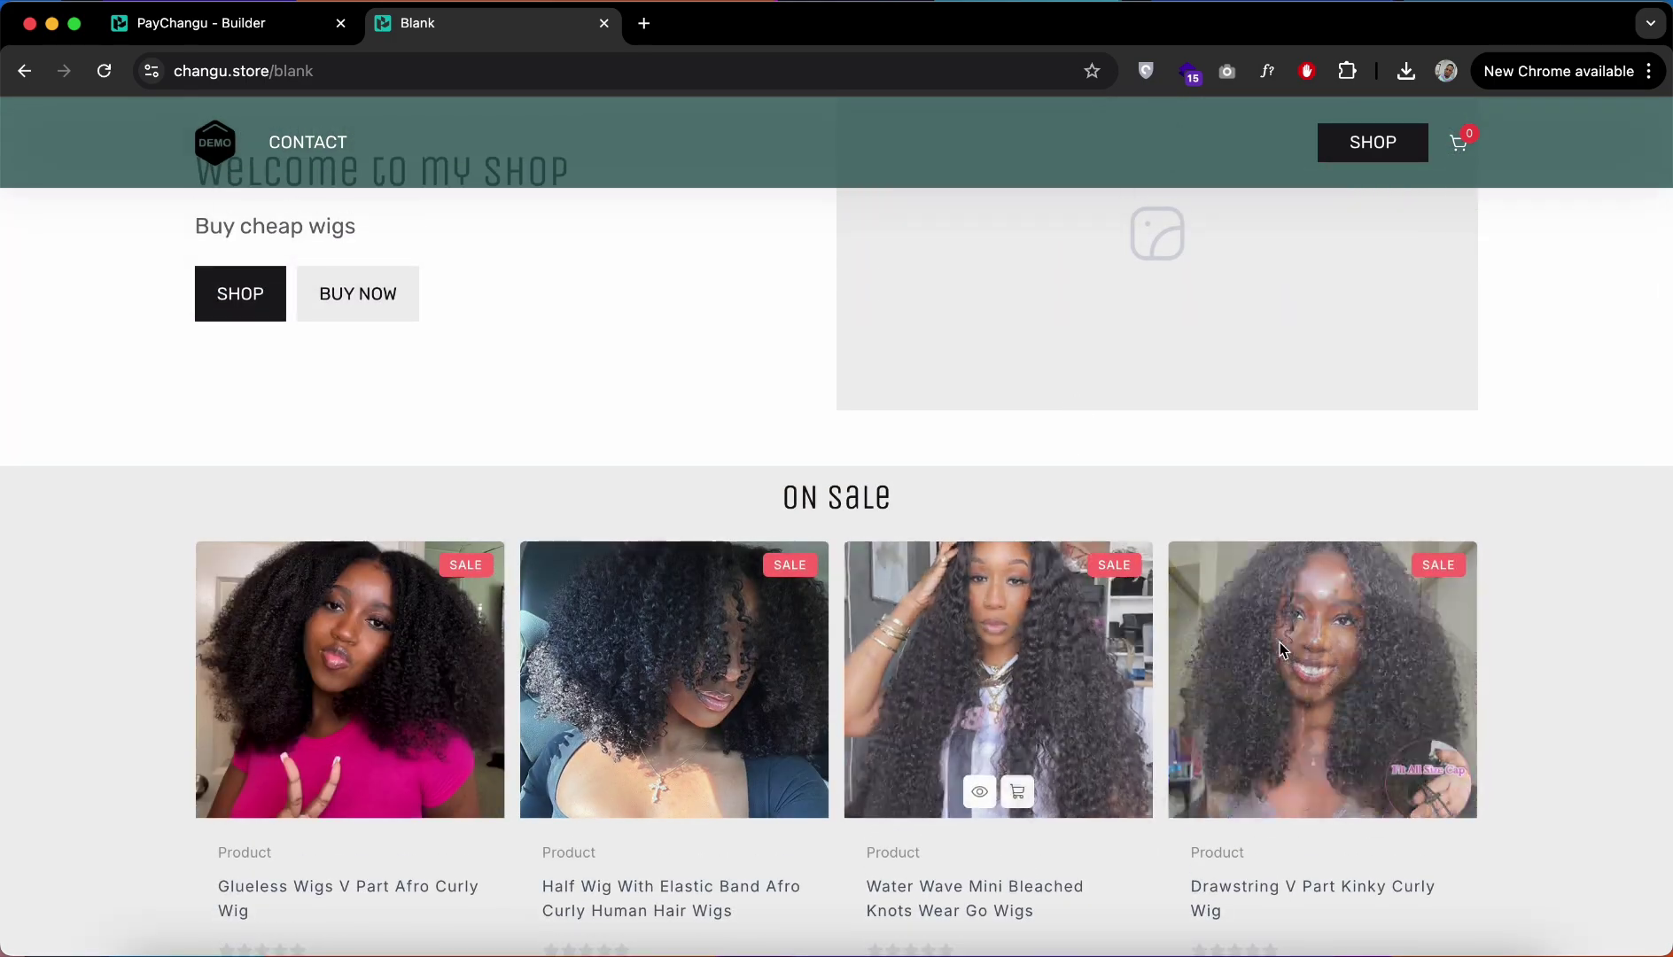
scroll(923, 583, up, 3)
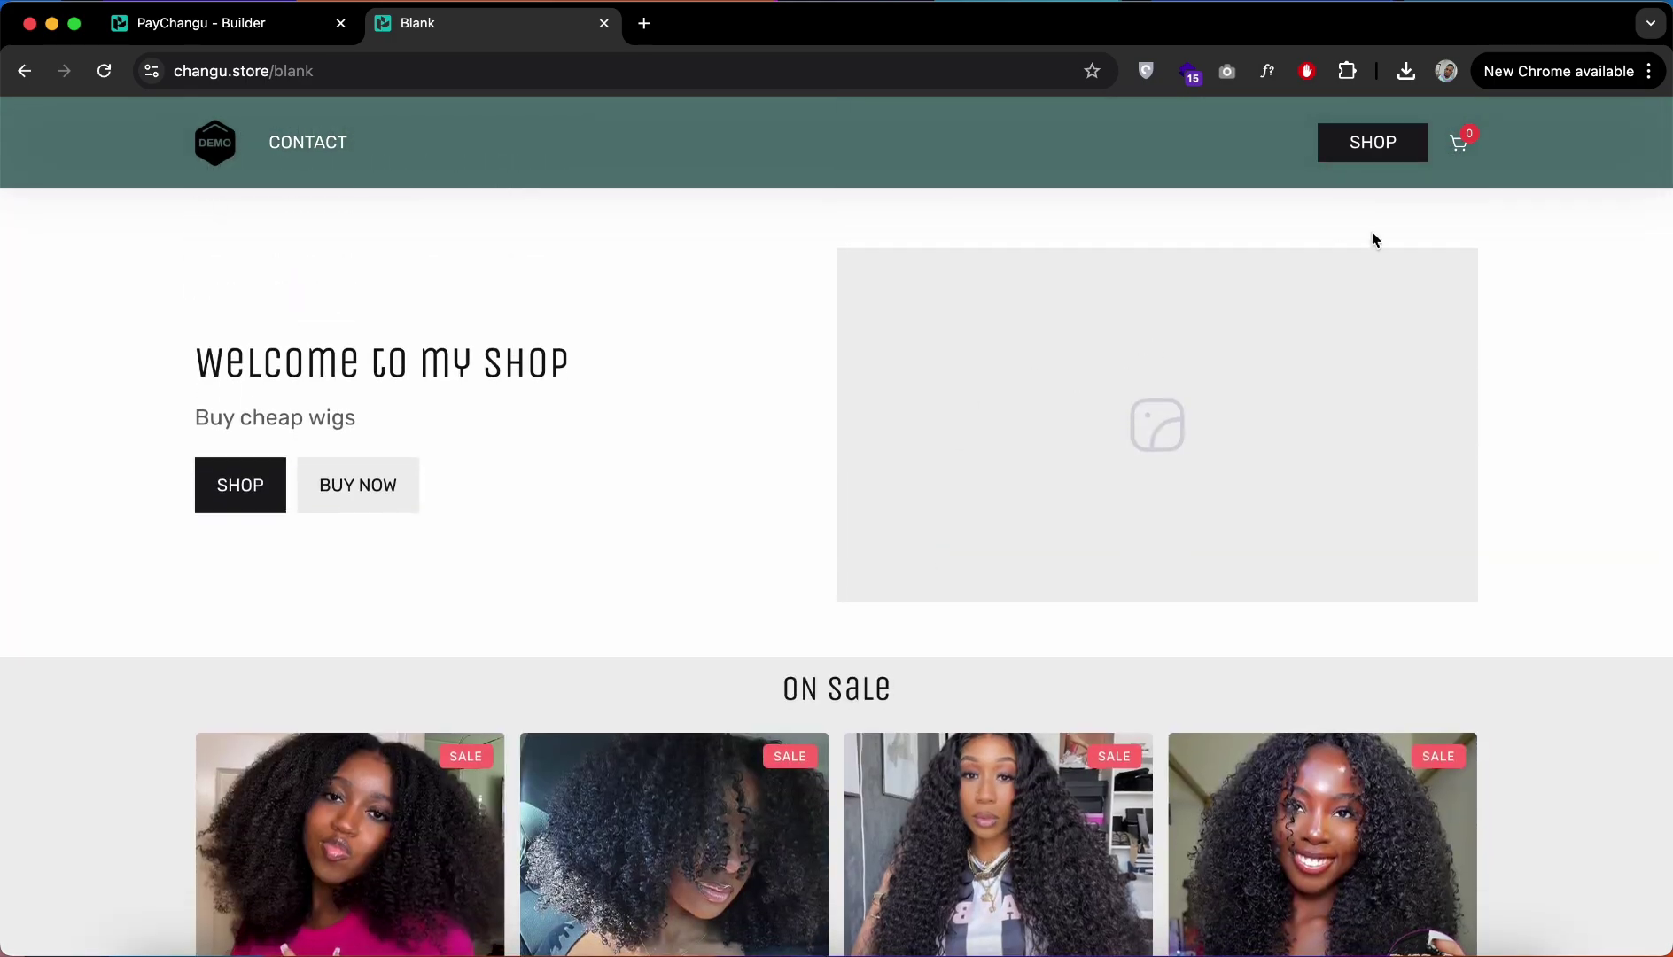
click(1461, 147)
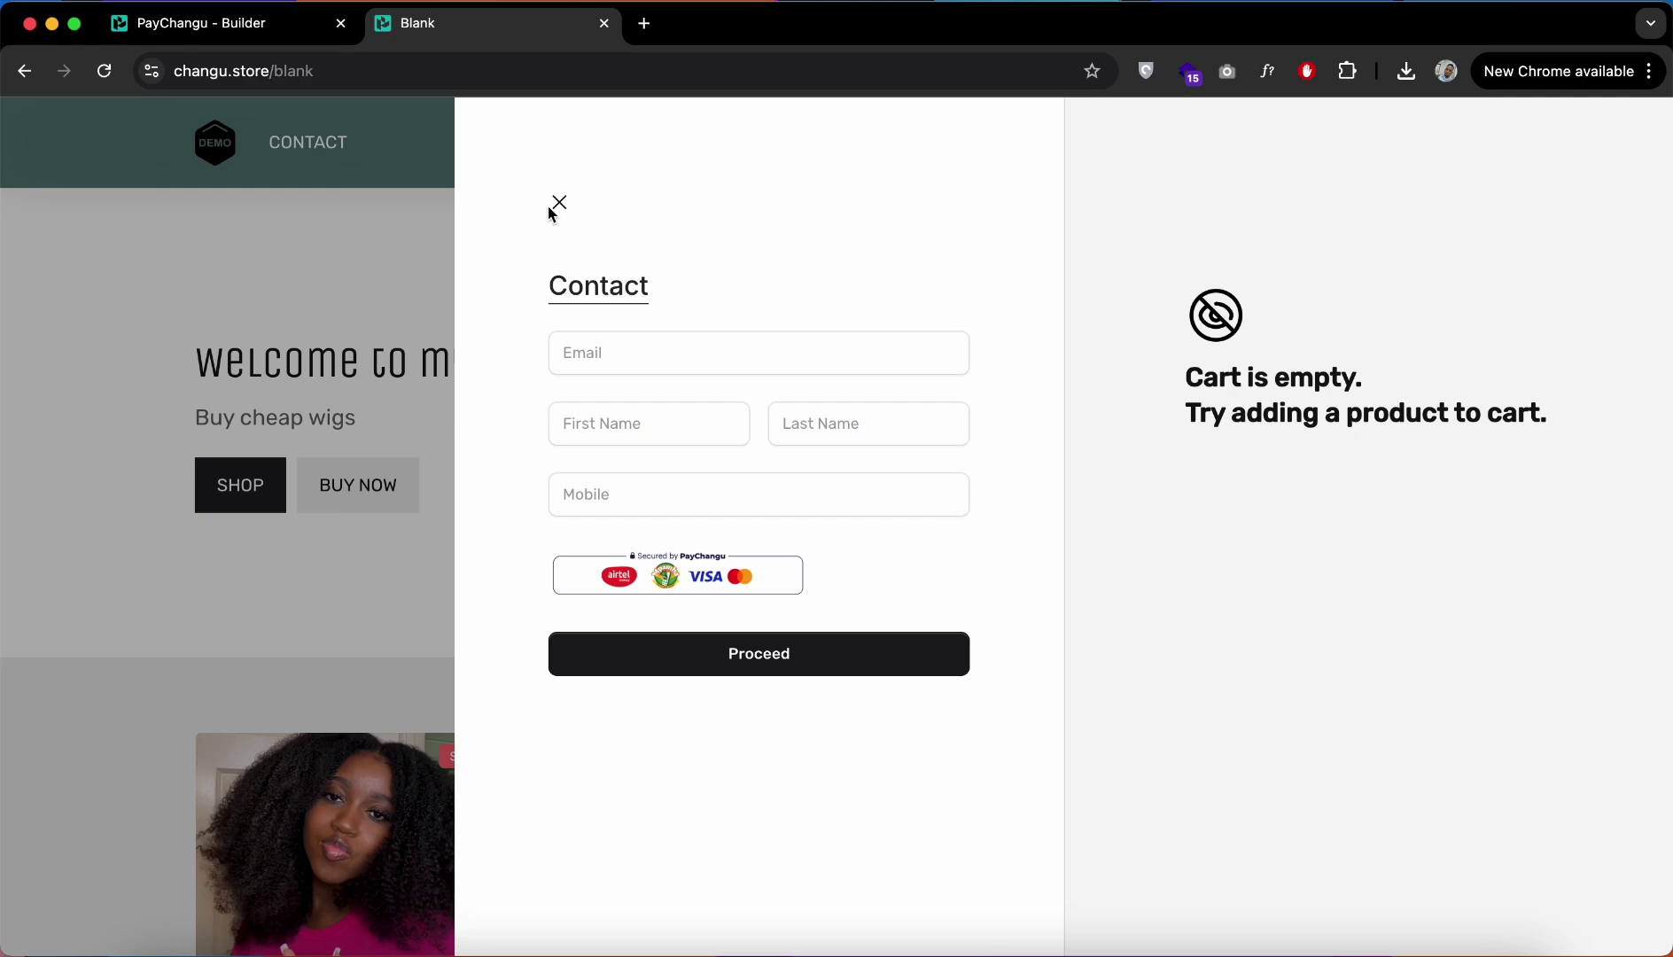
click(556, 209)
scroll(399, 443, down, 6)
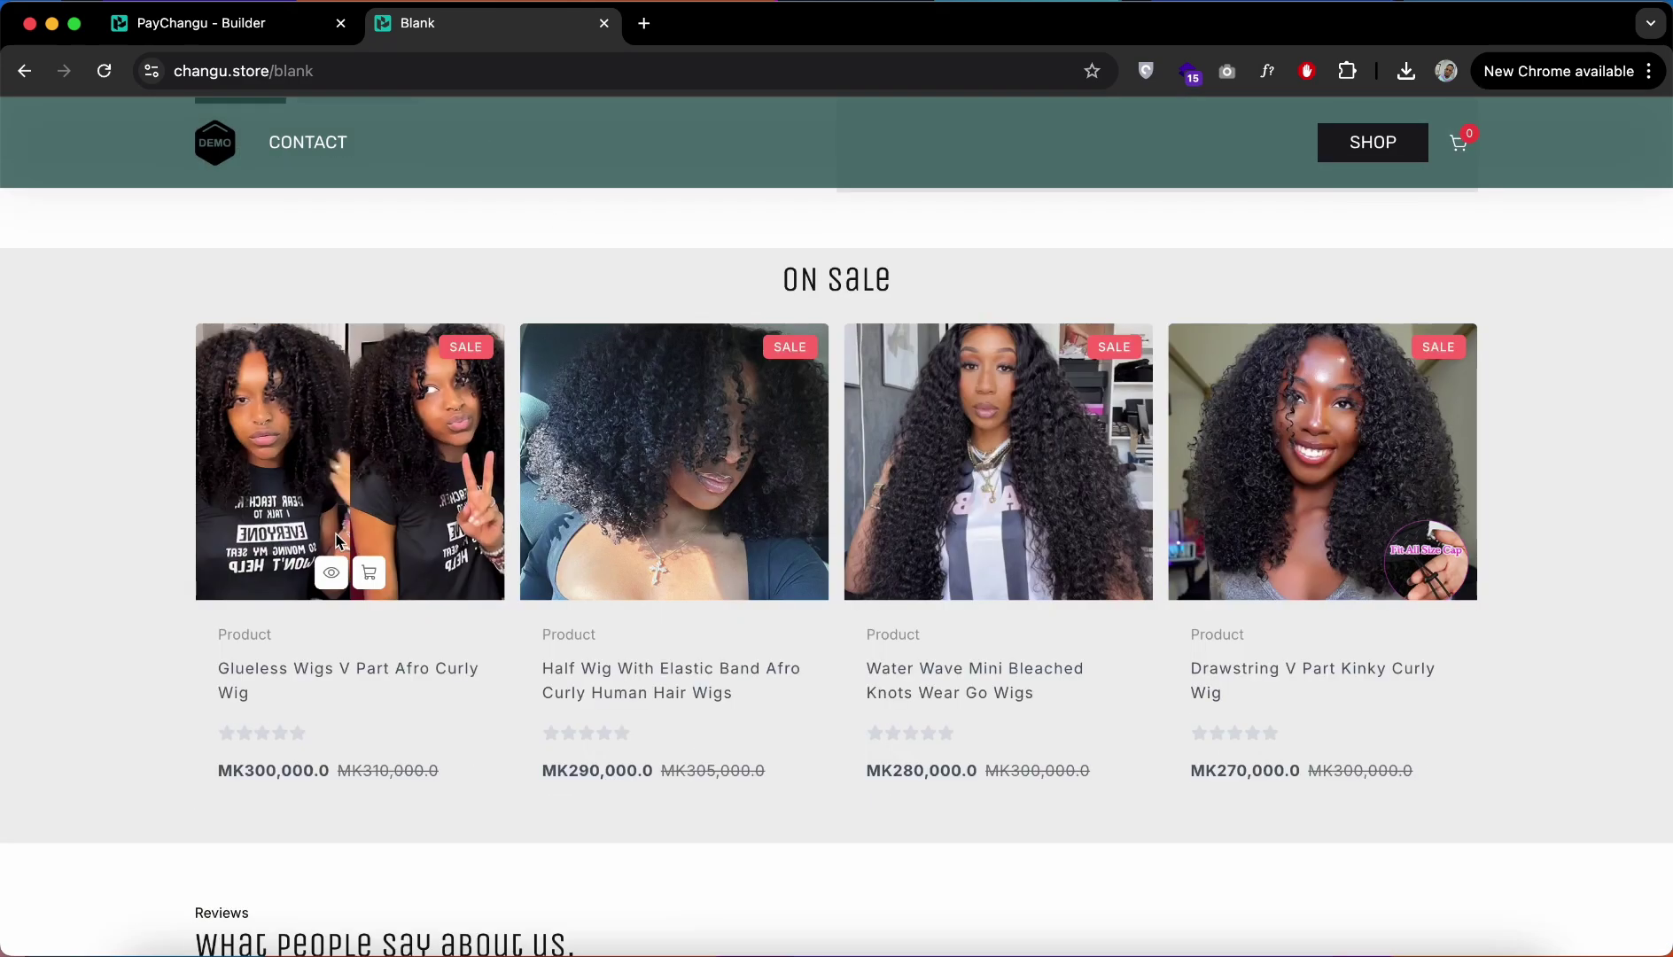
Step: Open the Glueless Wigs V Part Afro Curly Wig page and browse its four product photos
click(305, 669)
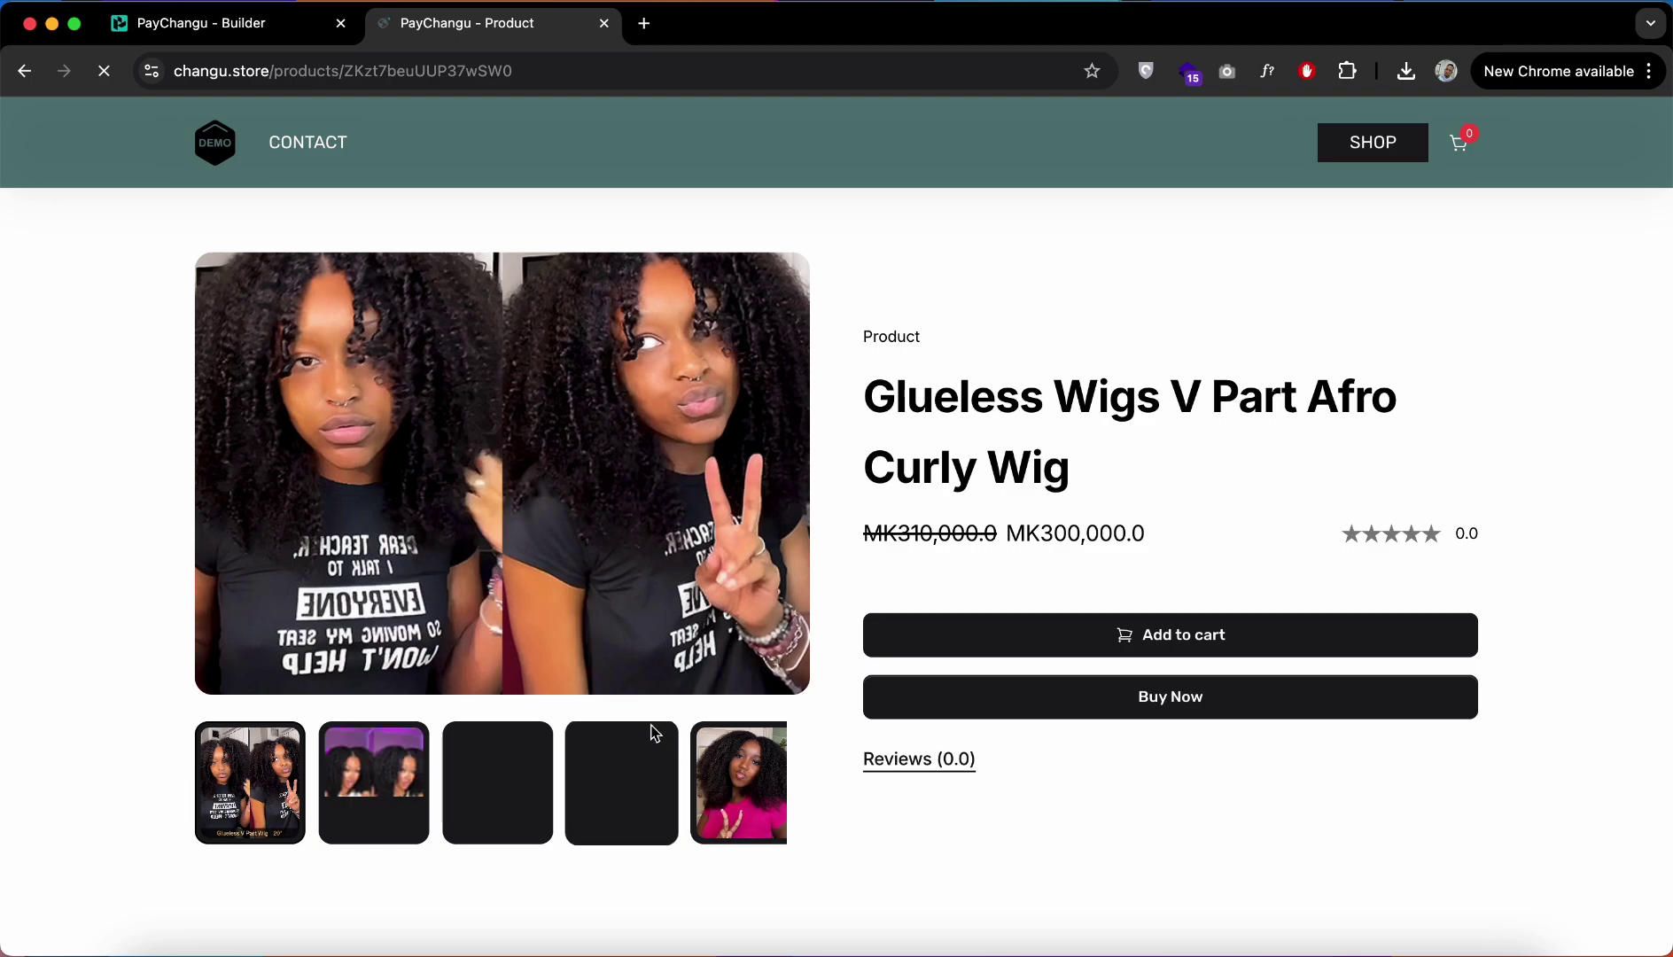
scroll(713, 882, down, 9)
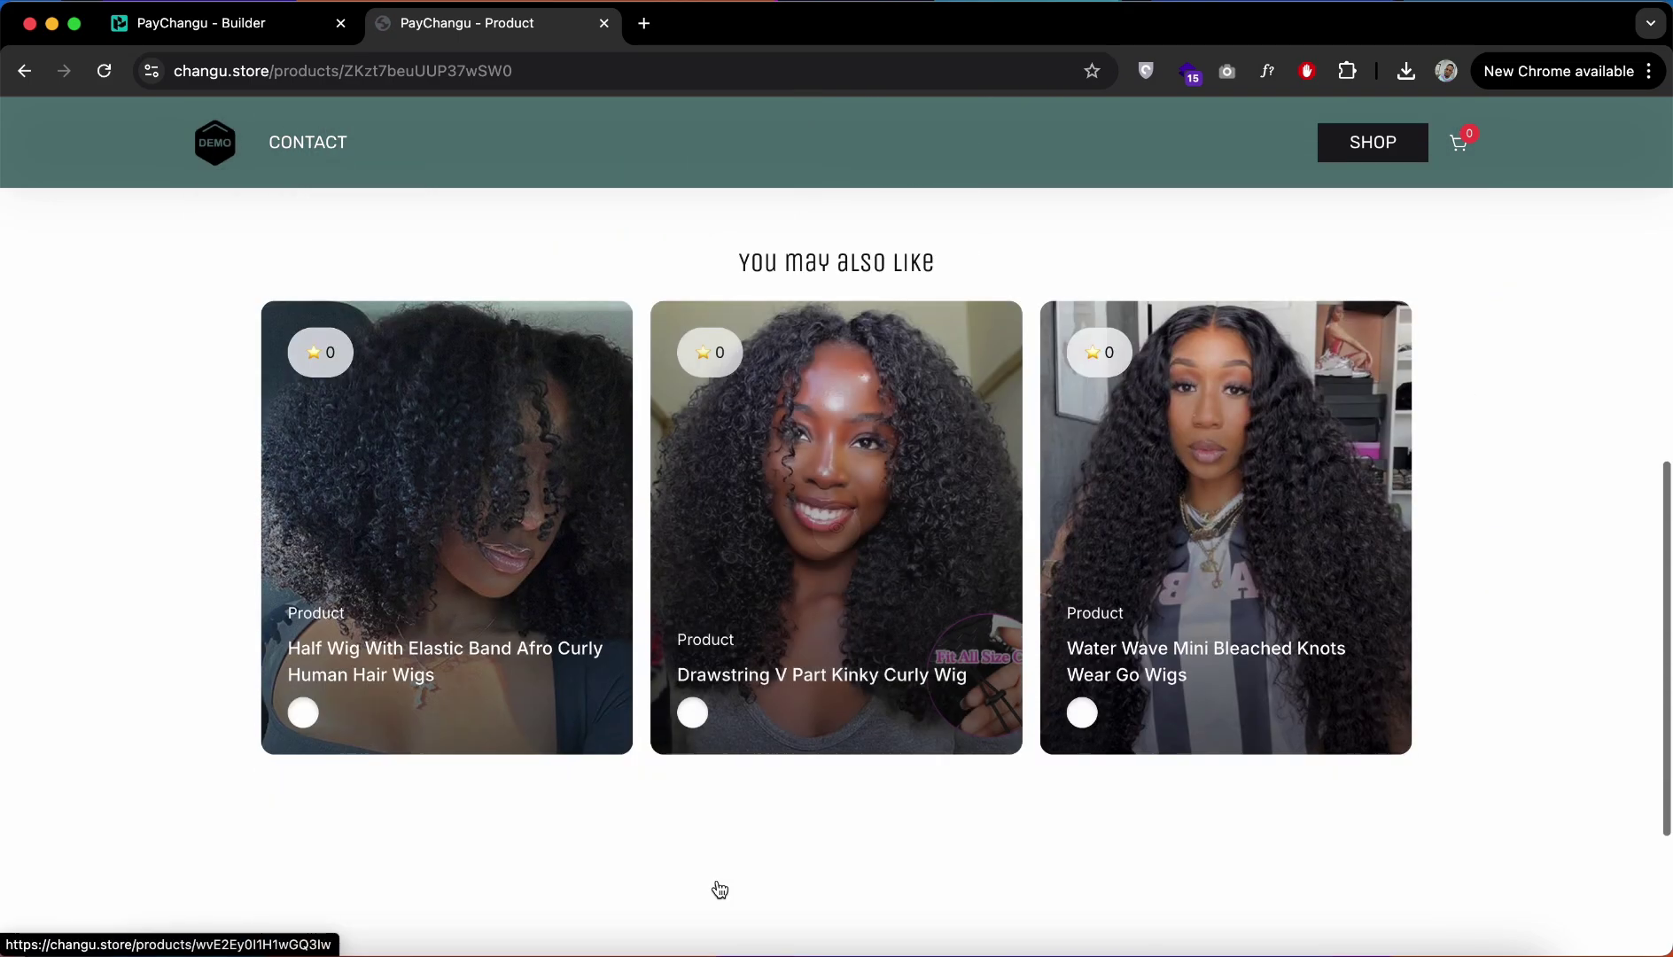
scroll(720, 889, down, 3)
scroll(721, 887, up, 15)
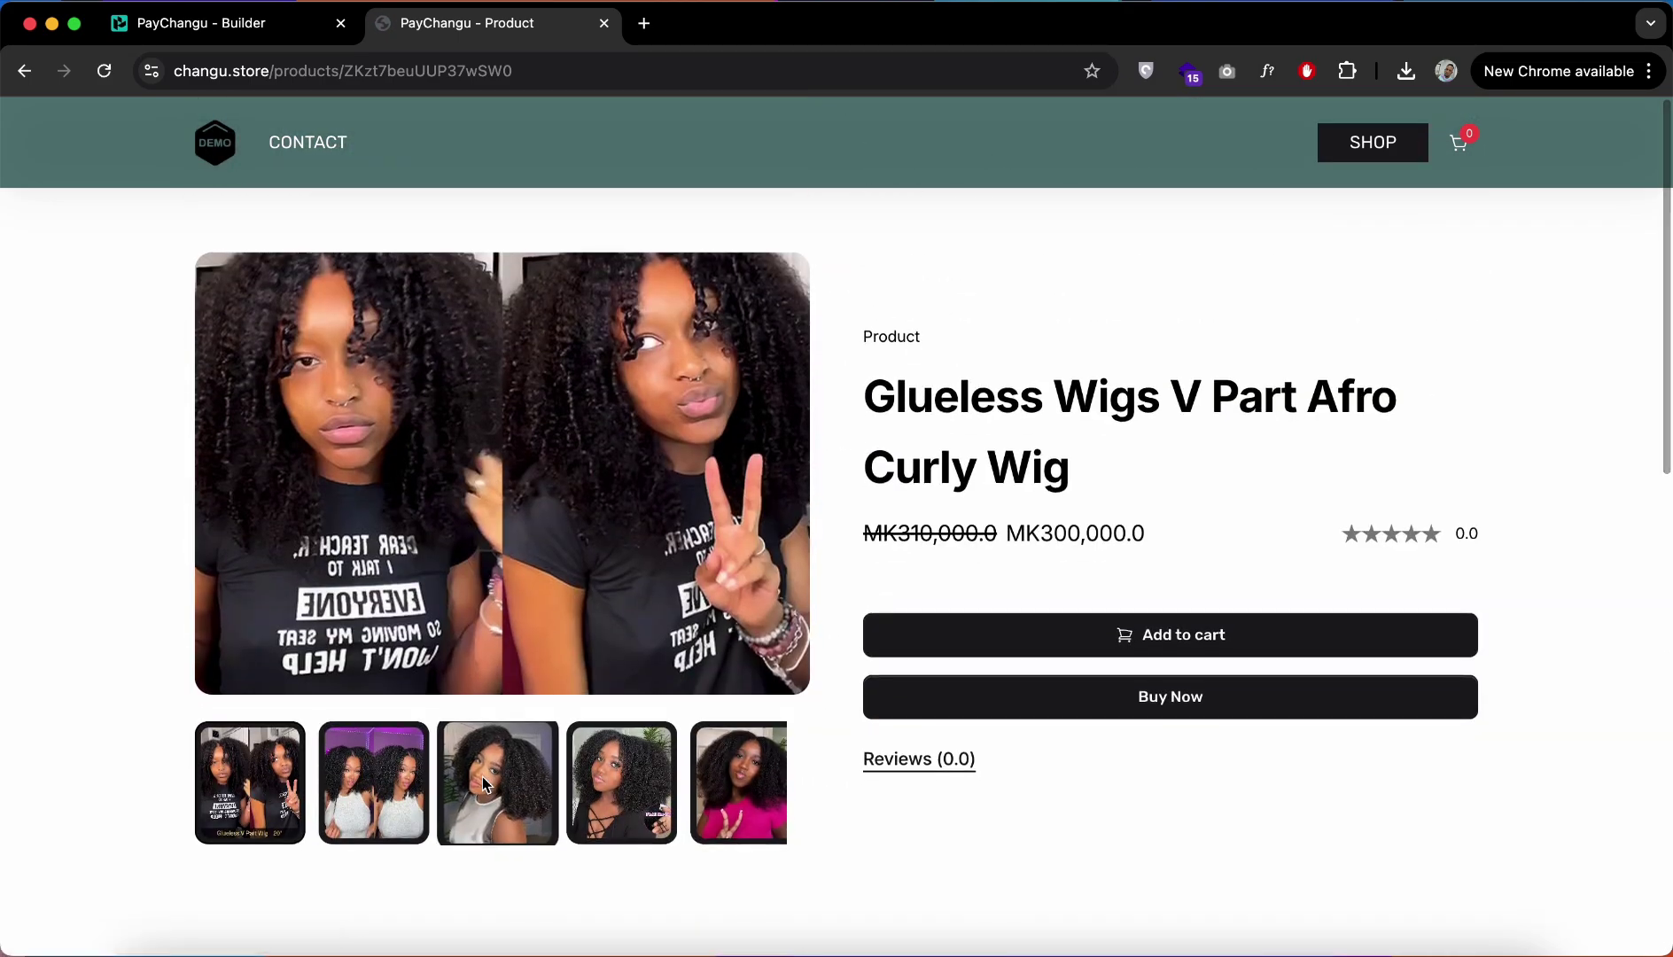
click(485, 786)
click(394, 781)
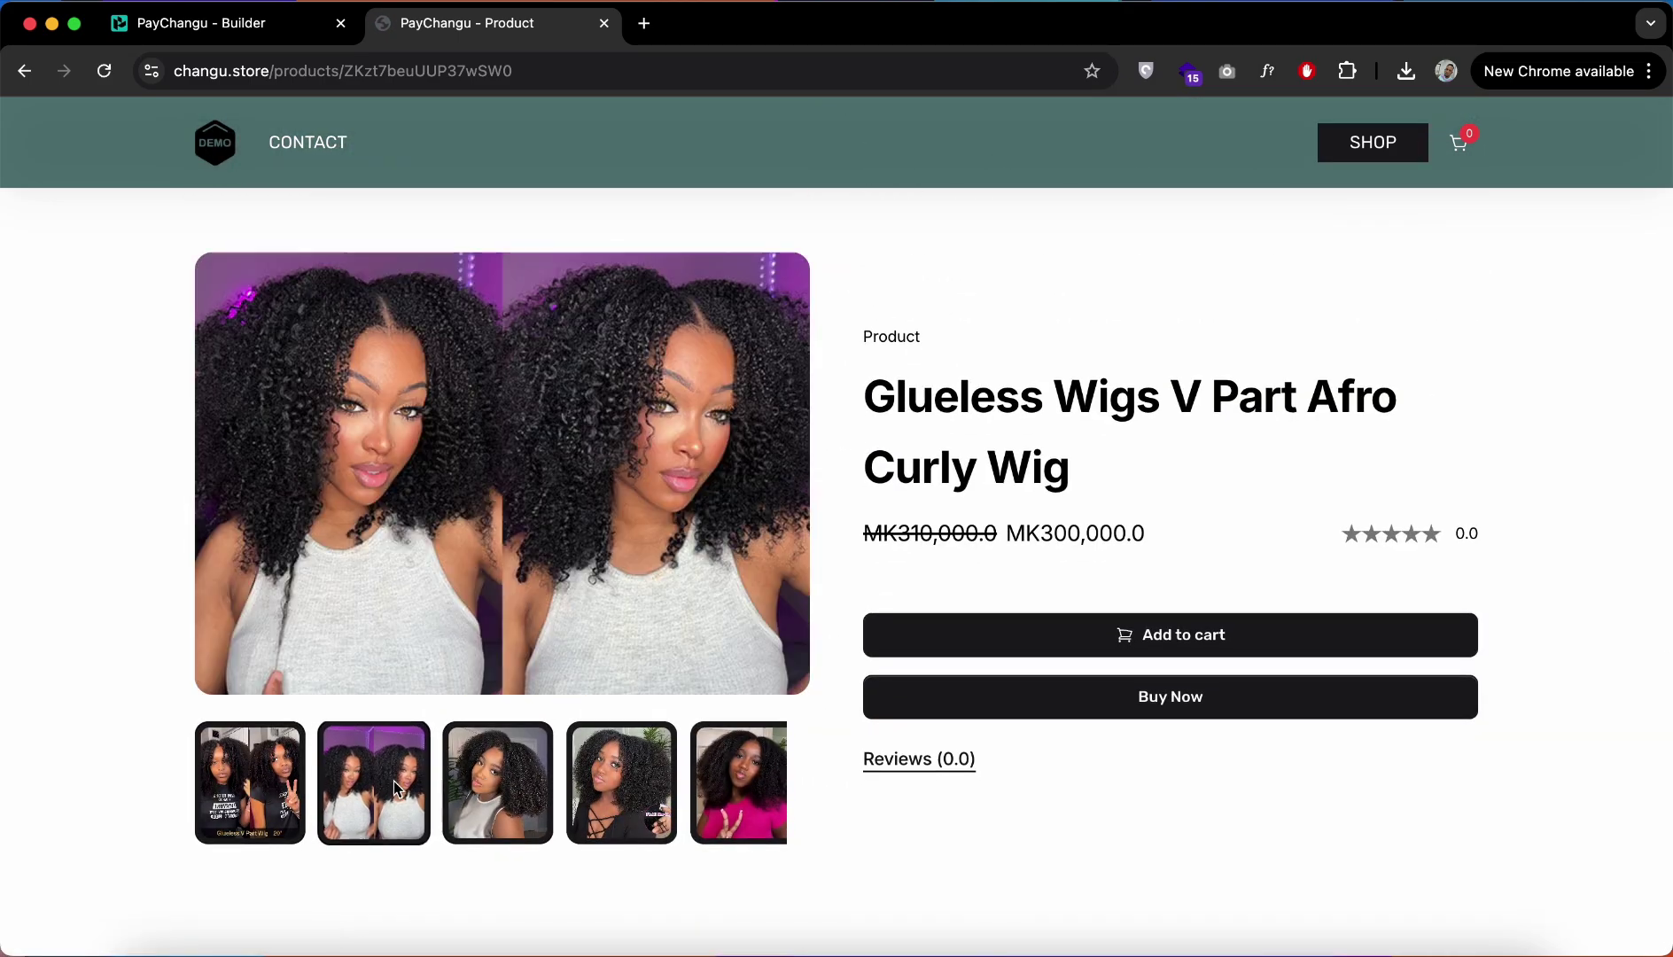
click(297, 789)
click(498, 783)
click(622, 784)
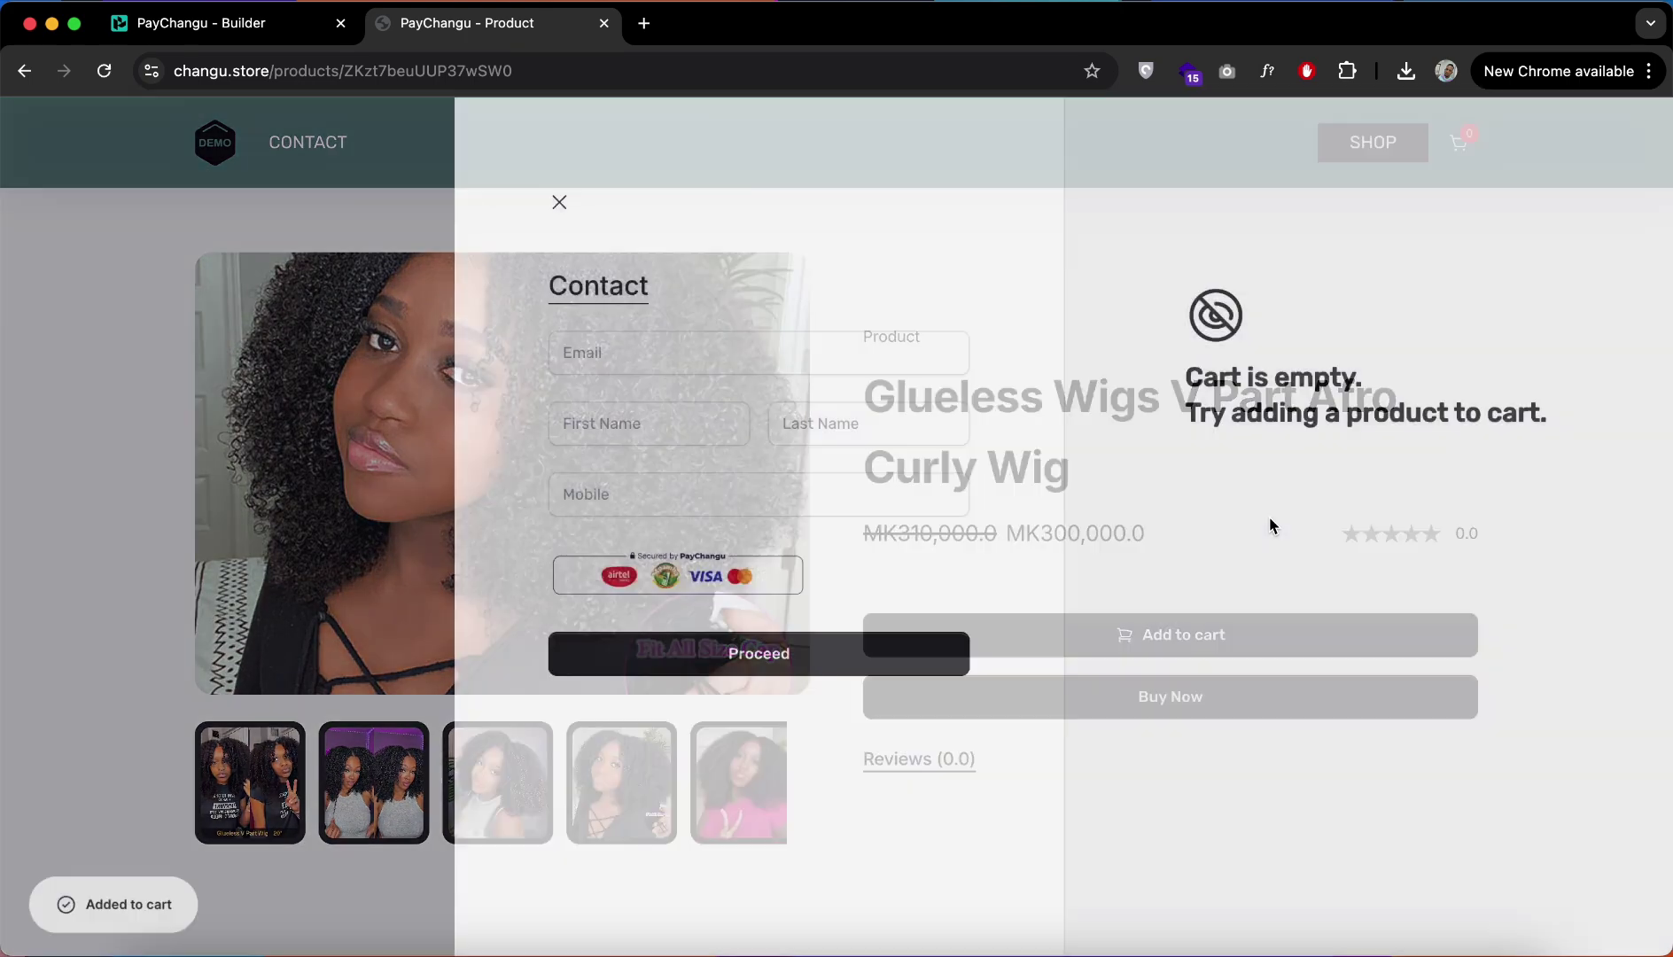
Step: Dismiss the cart drawer and return to the store's home page
key(Escape)
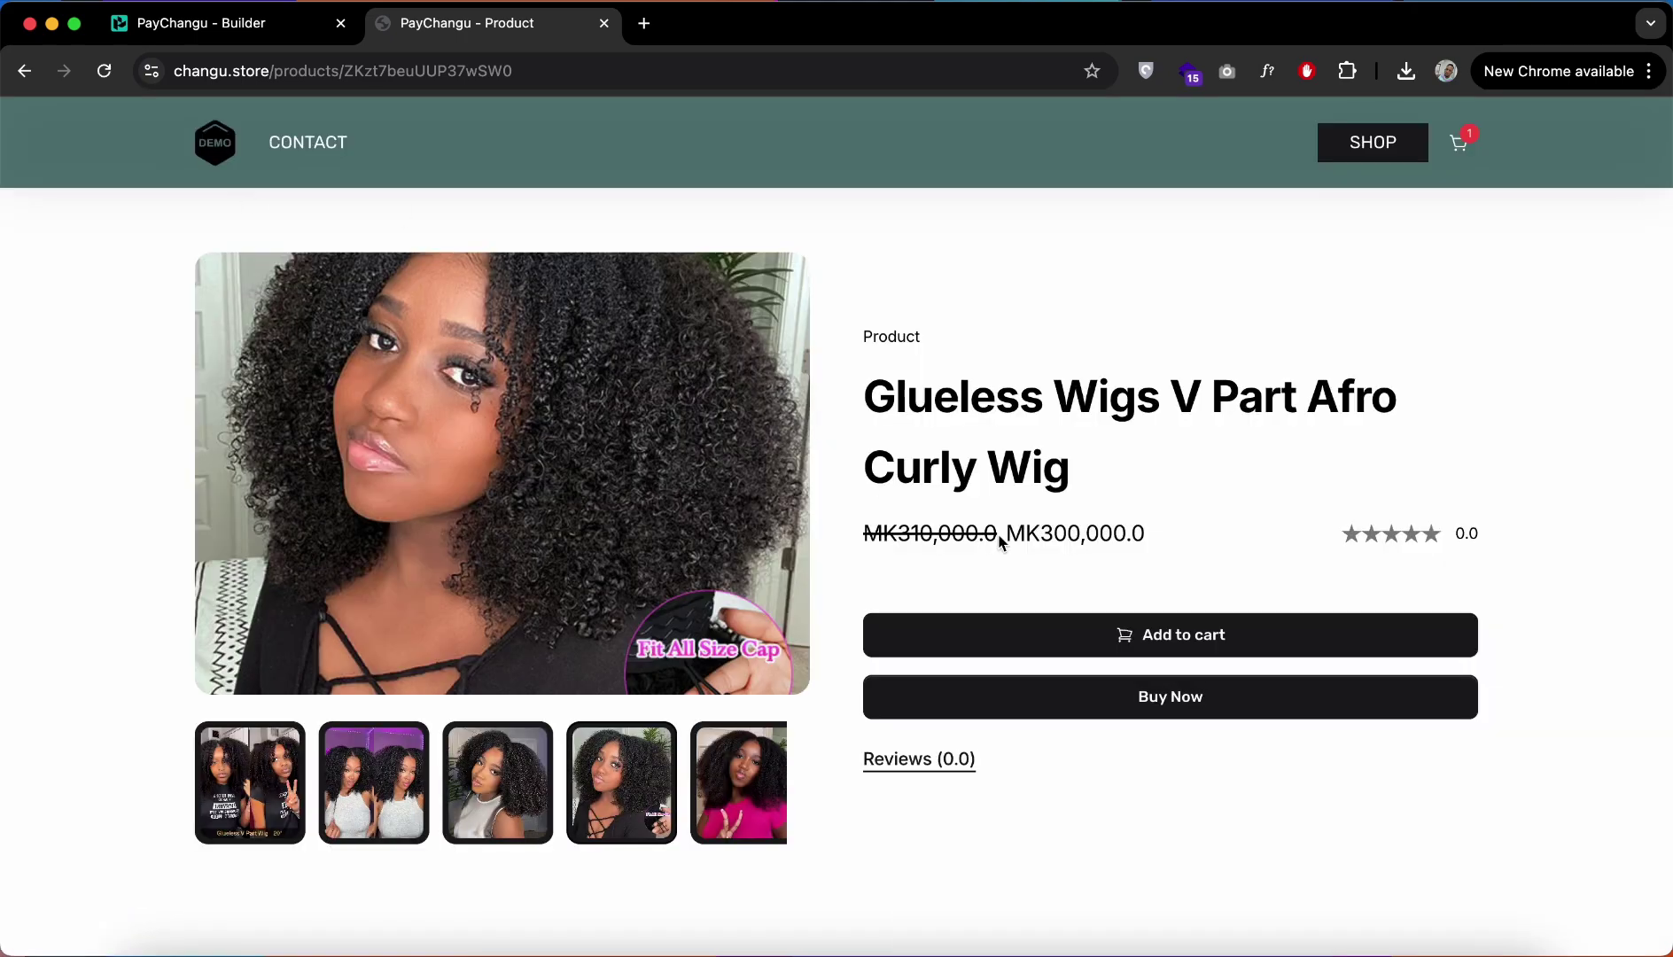
click(214, 144)
scroll(1095, 525, down, 15)
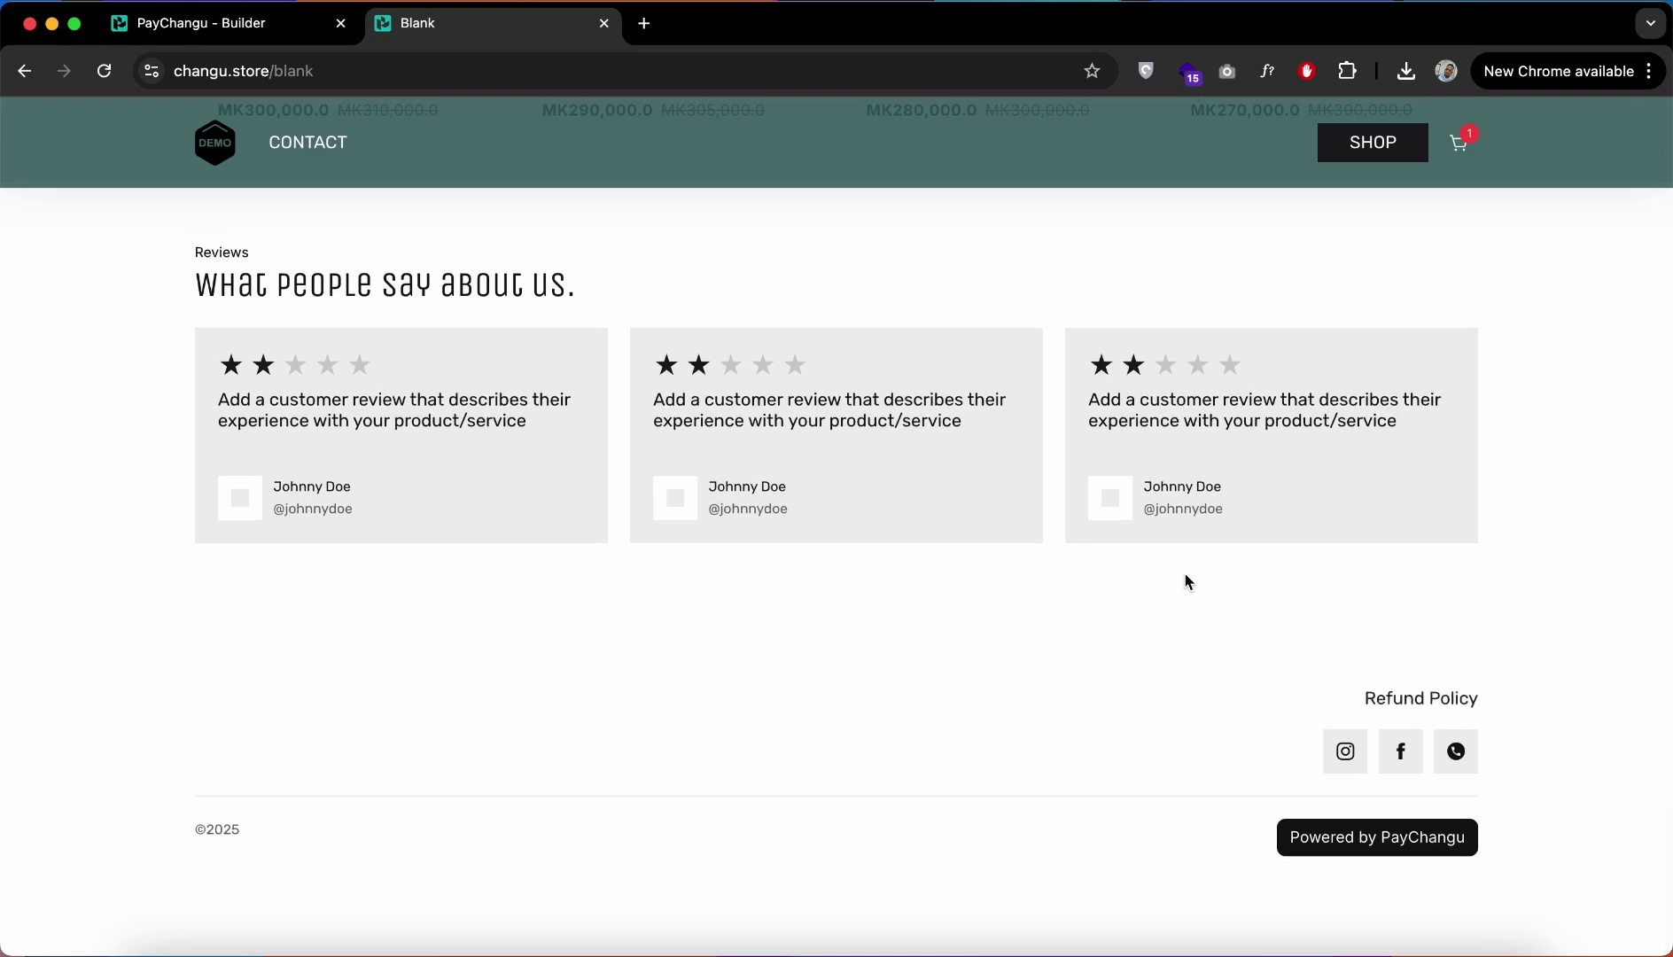
scroll(1188, 579, up, 15)
Step: Back in the builder, open the footer's settings list
click(252, 32)
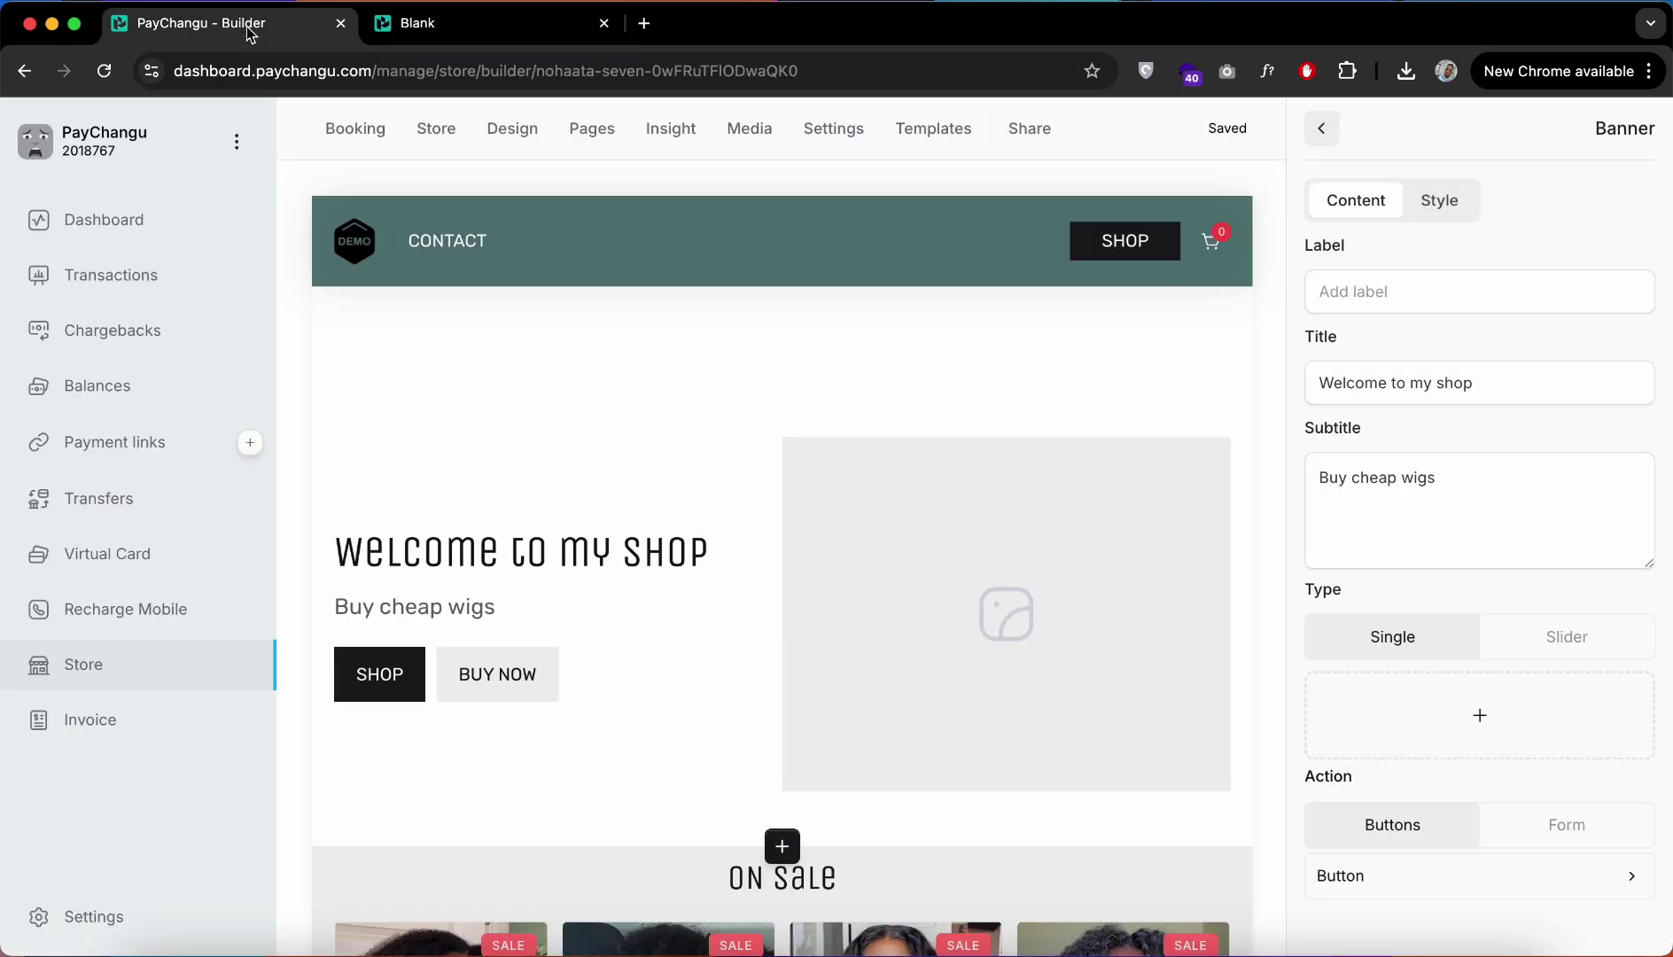
scroll(794, 603, down, 10)
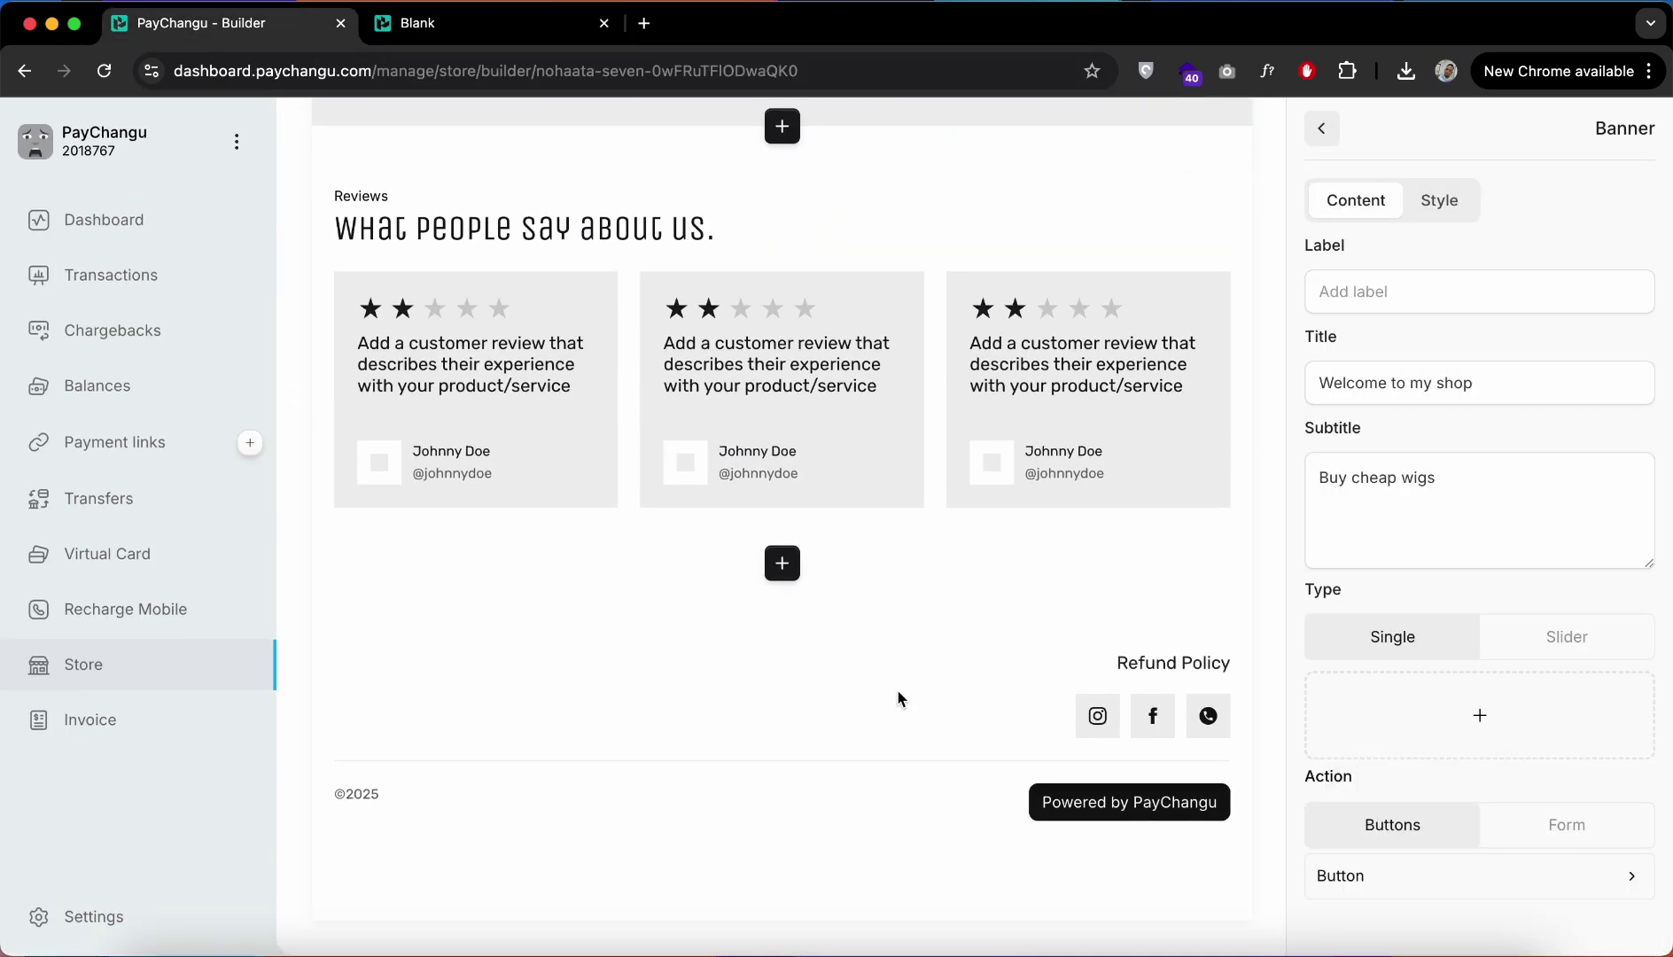
click(897, 699)
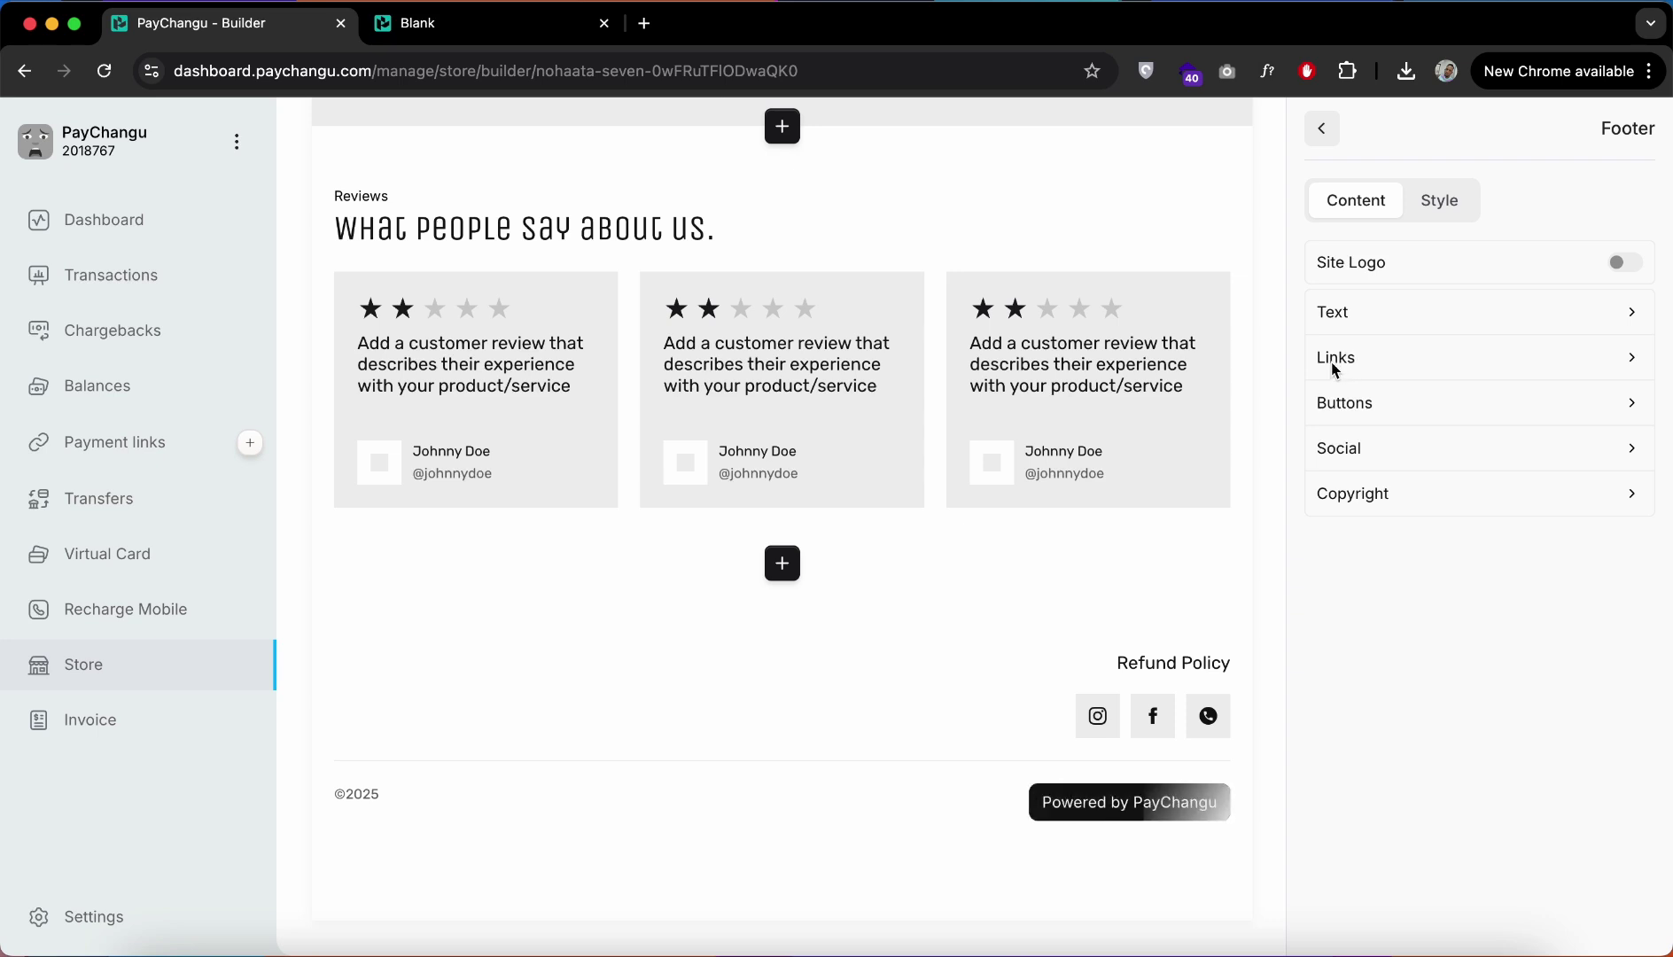
click(1351, 320)
click(1323, 126)
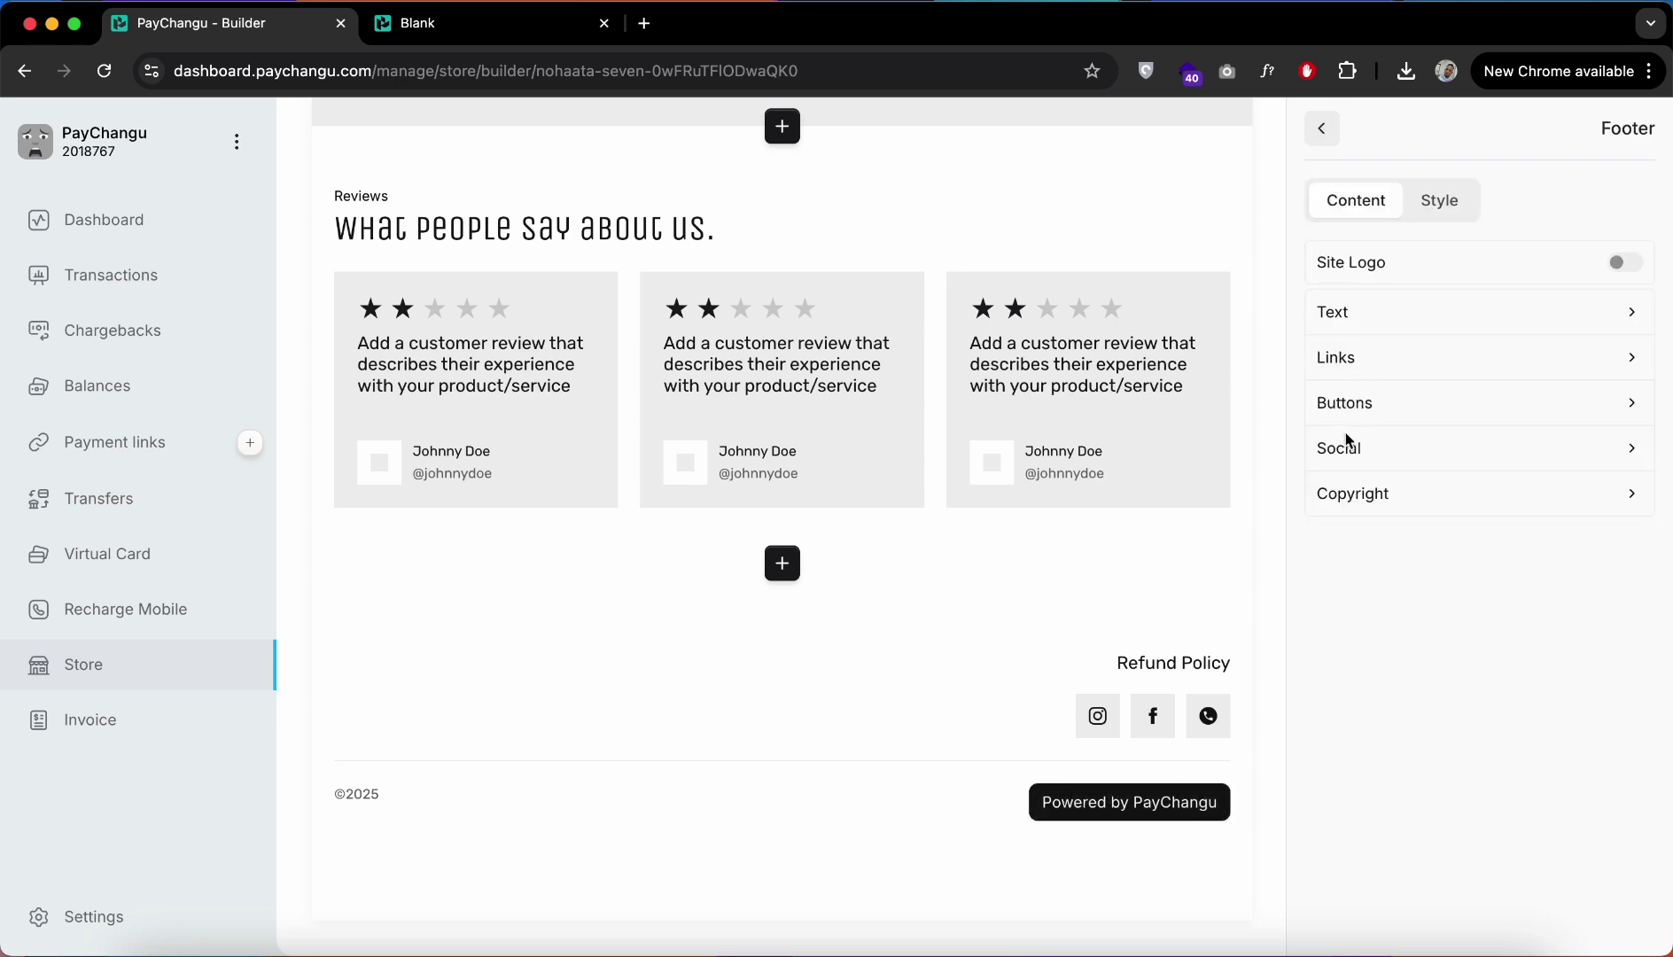
Step: Append 'MY SHOP' to the footer copyright so it reads ©2025 MY SHOP, then recheck it
click(1356, 488)
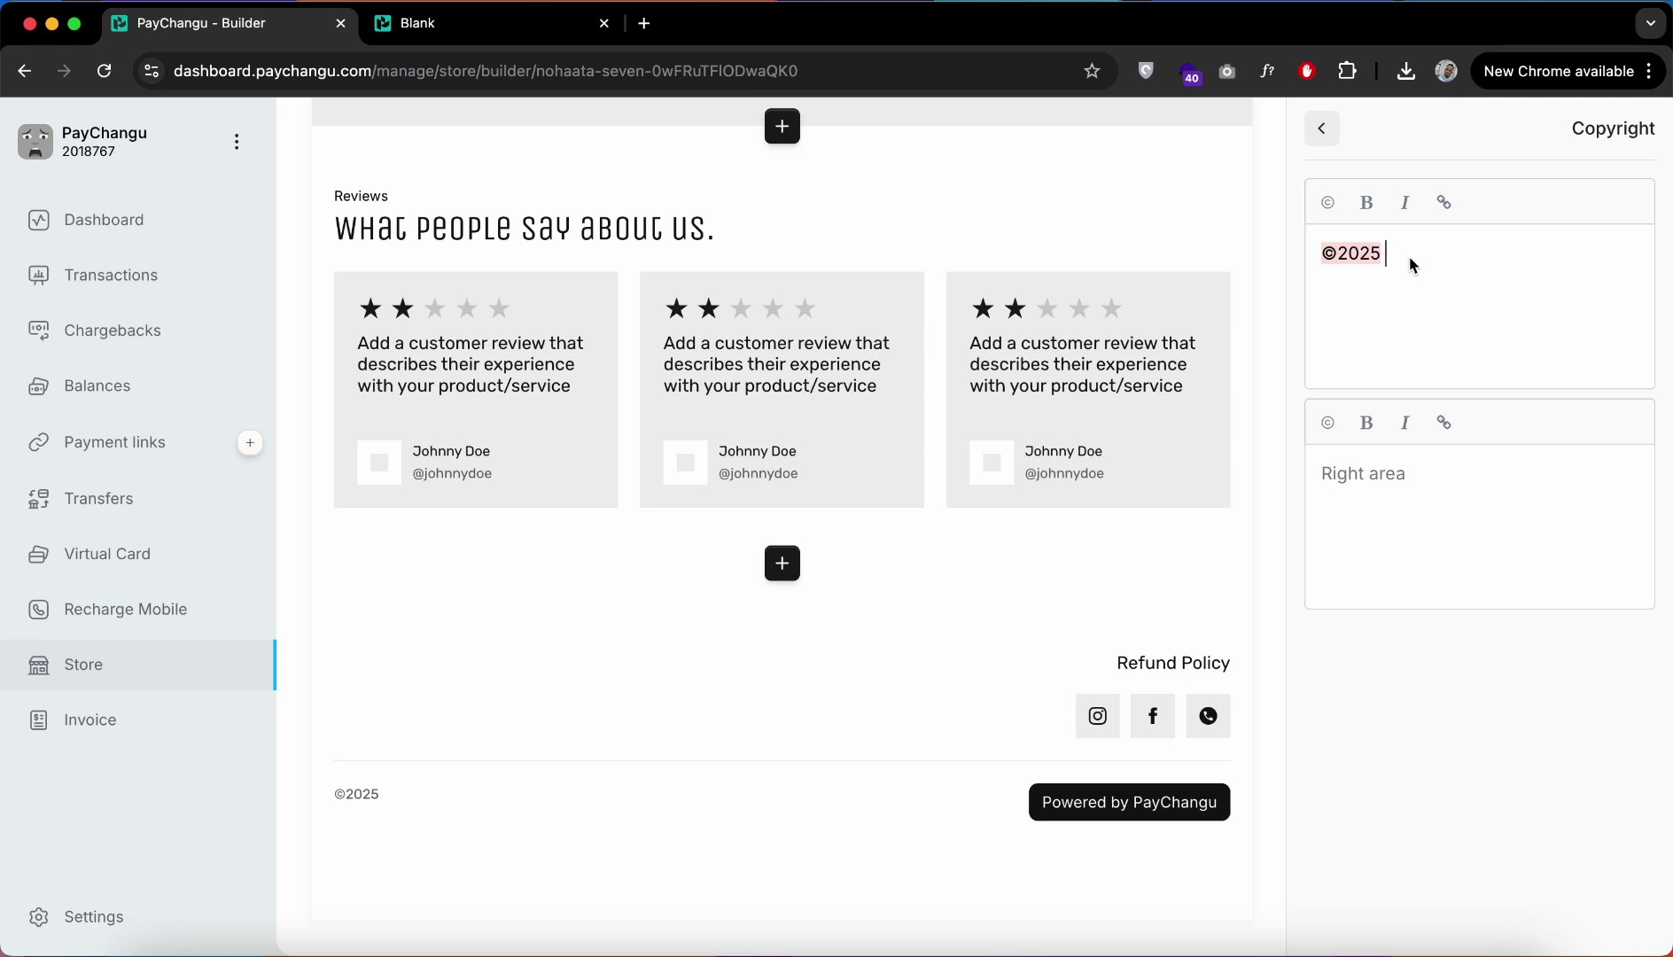
text(my)
key(Caps_Lock)
text(MY S)
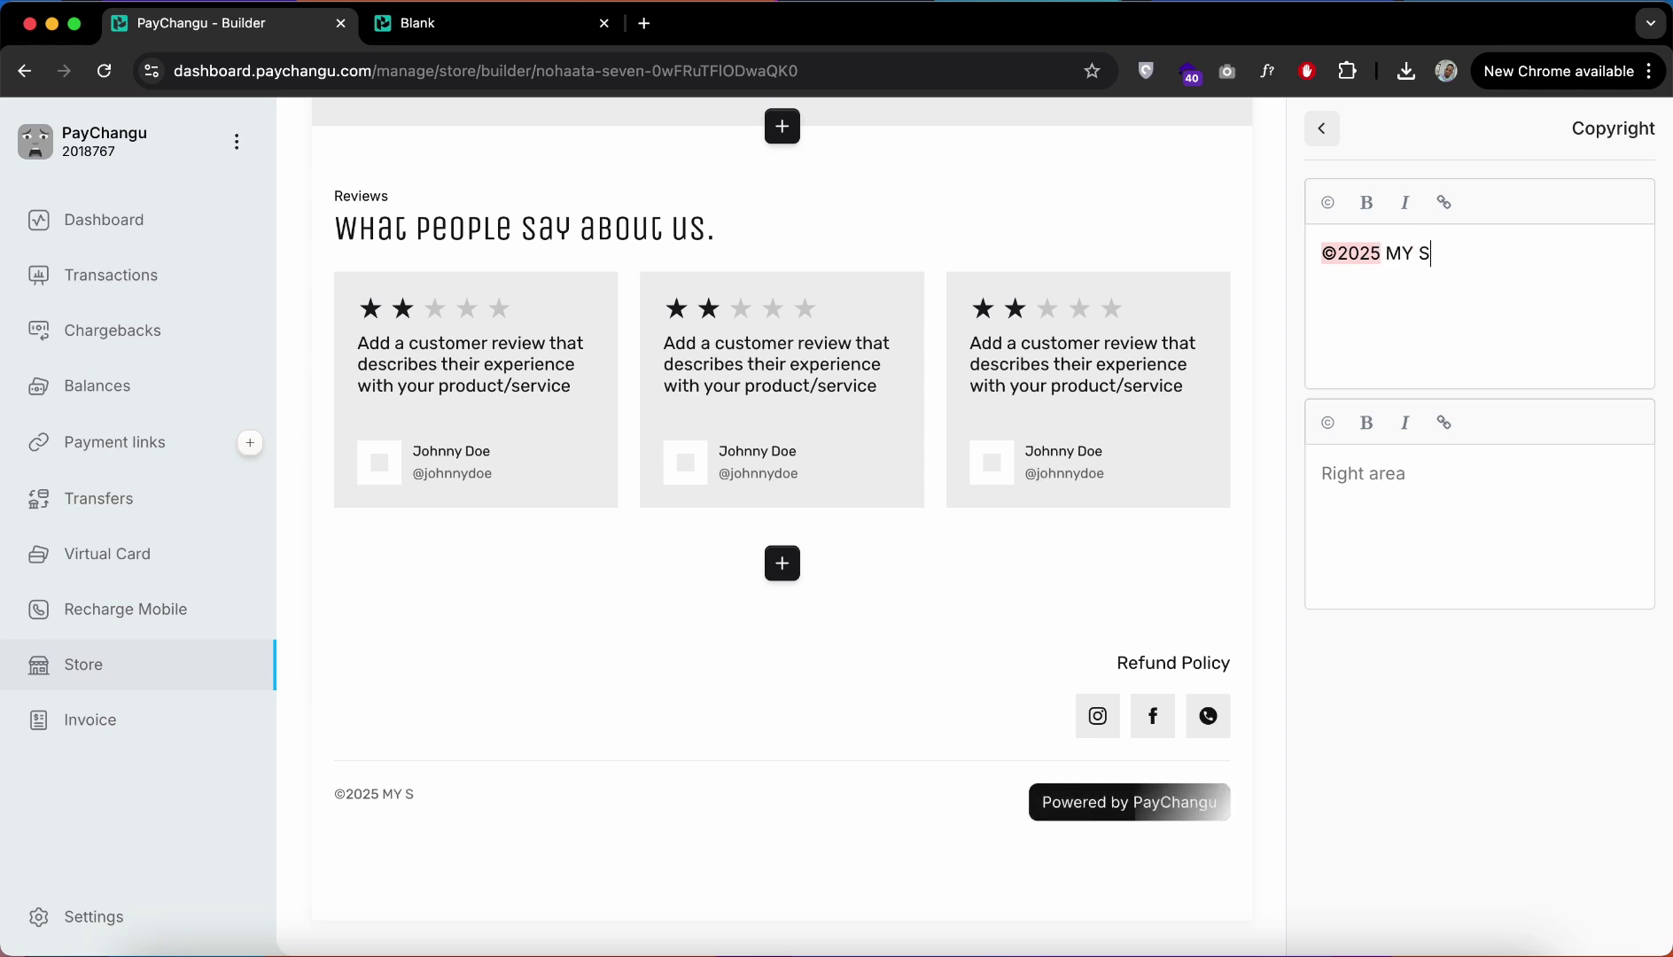
text(HOP)
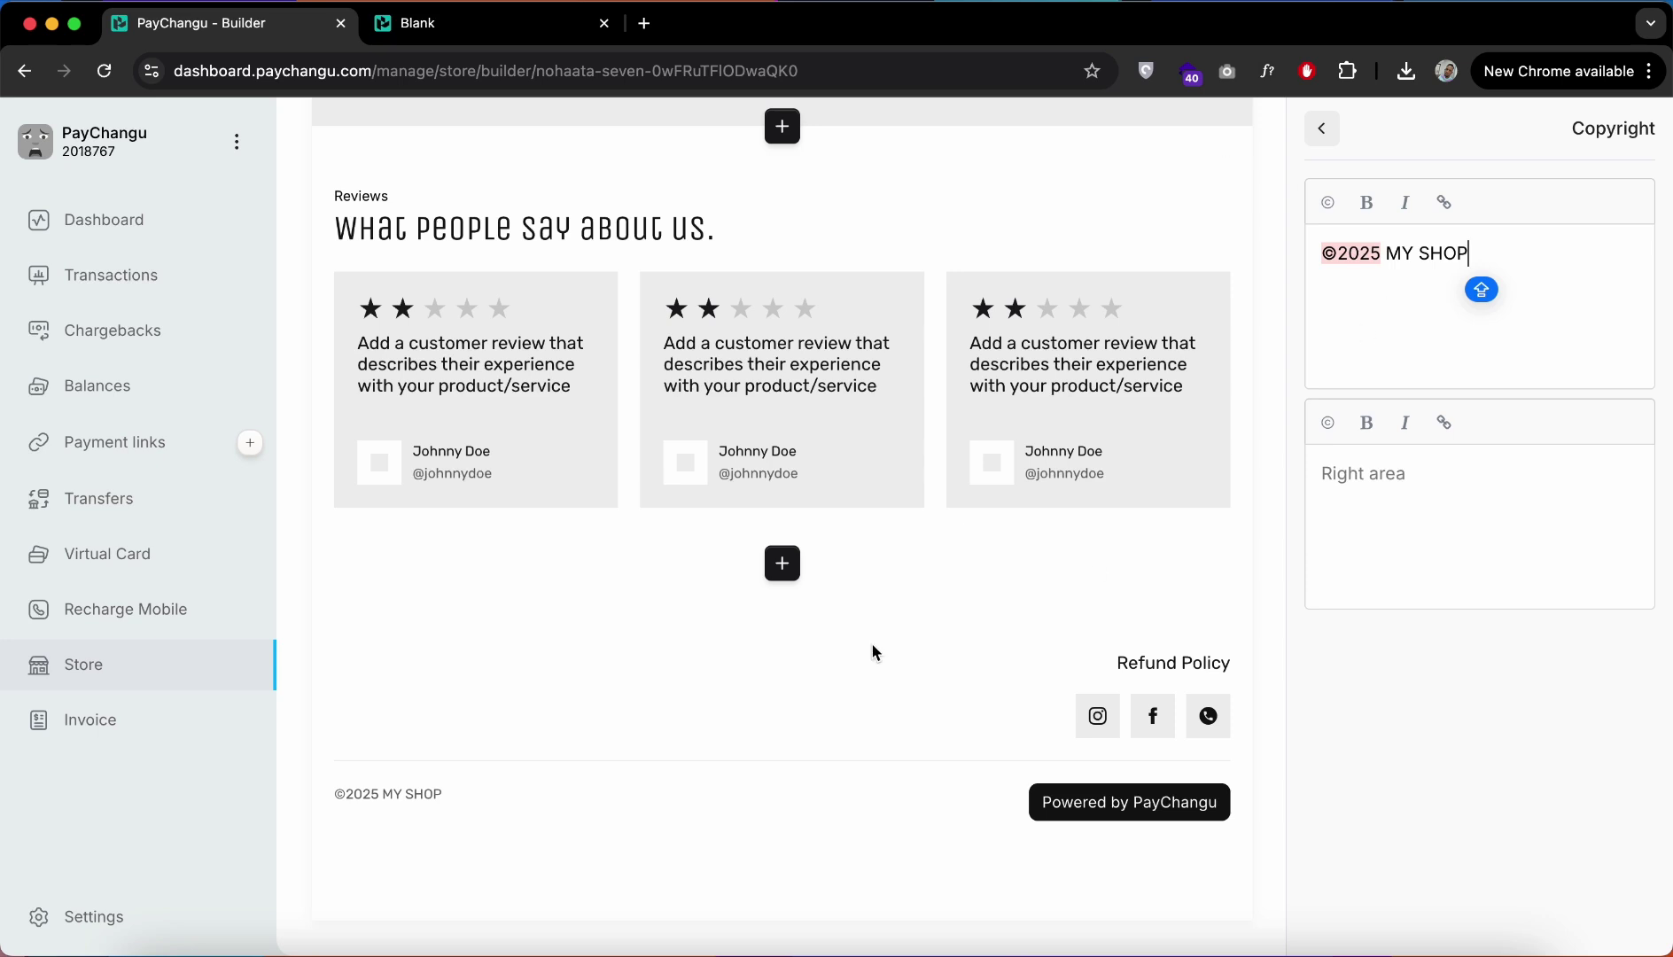
click(1323, 129)
click(1360, 446)
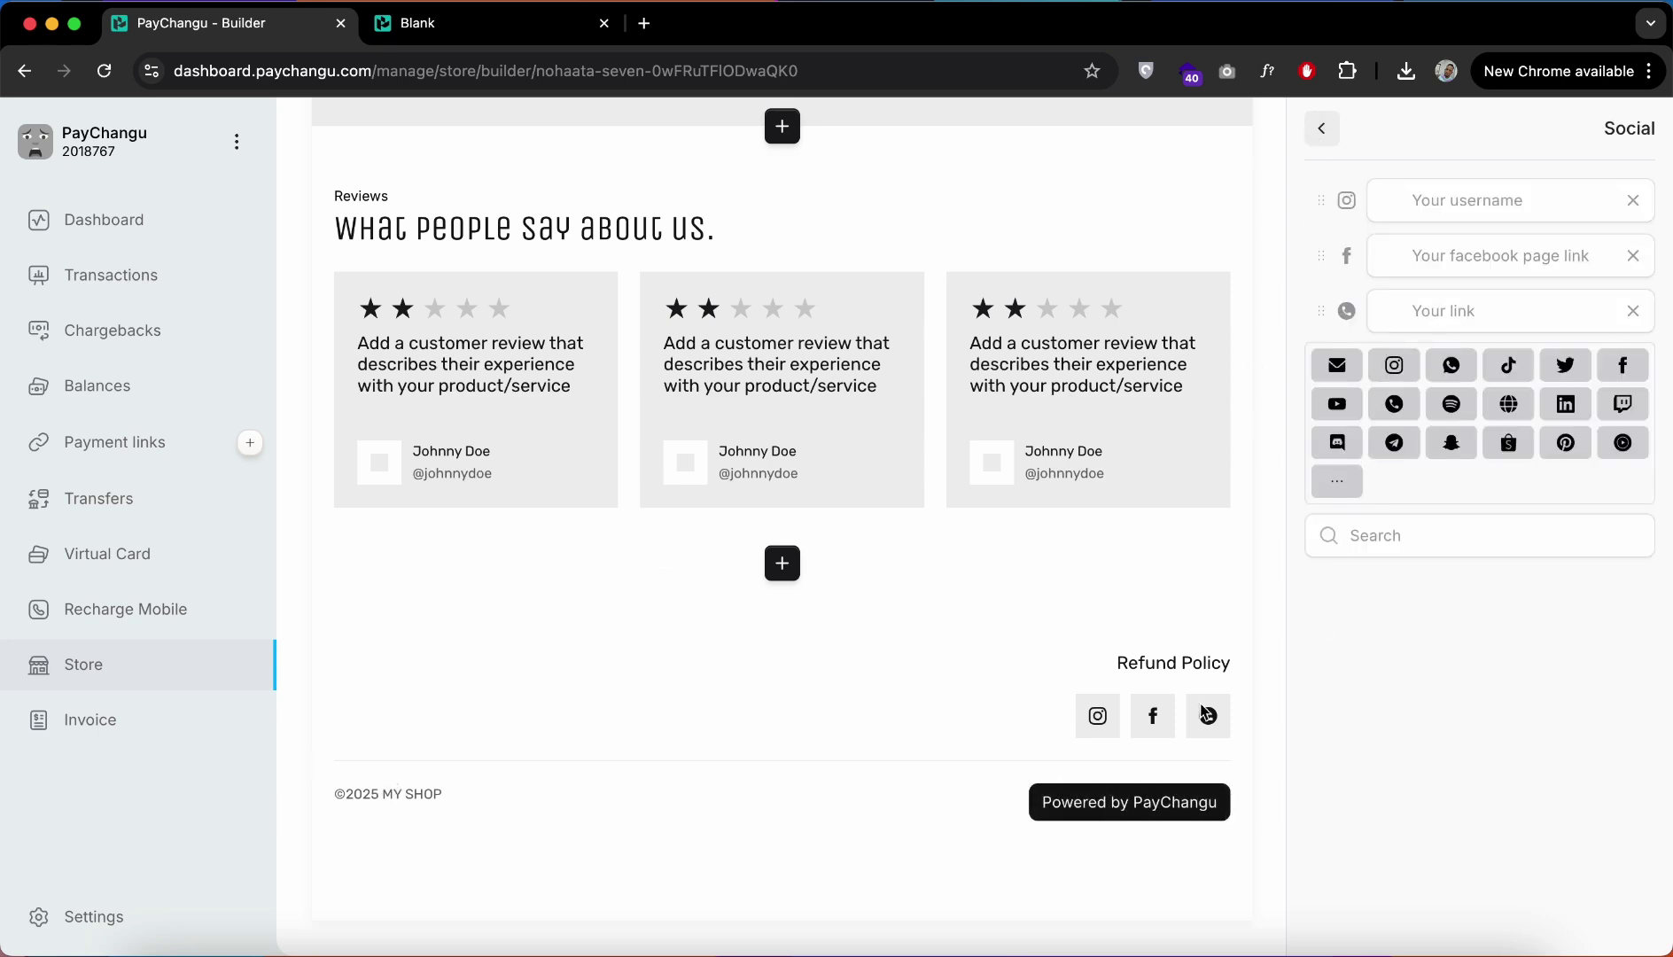
click(1323, 130)
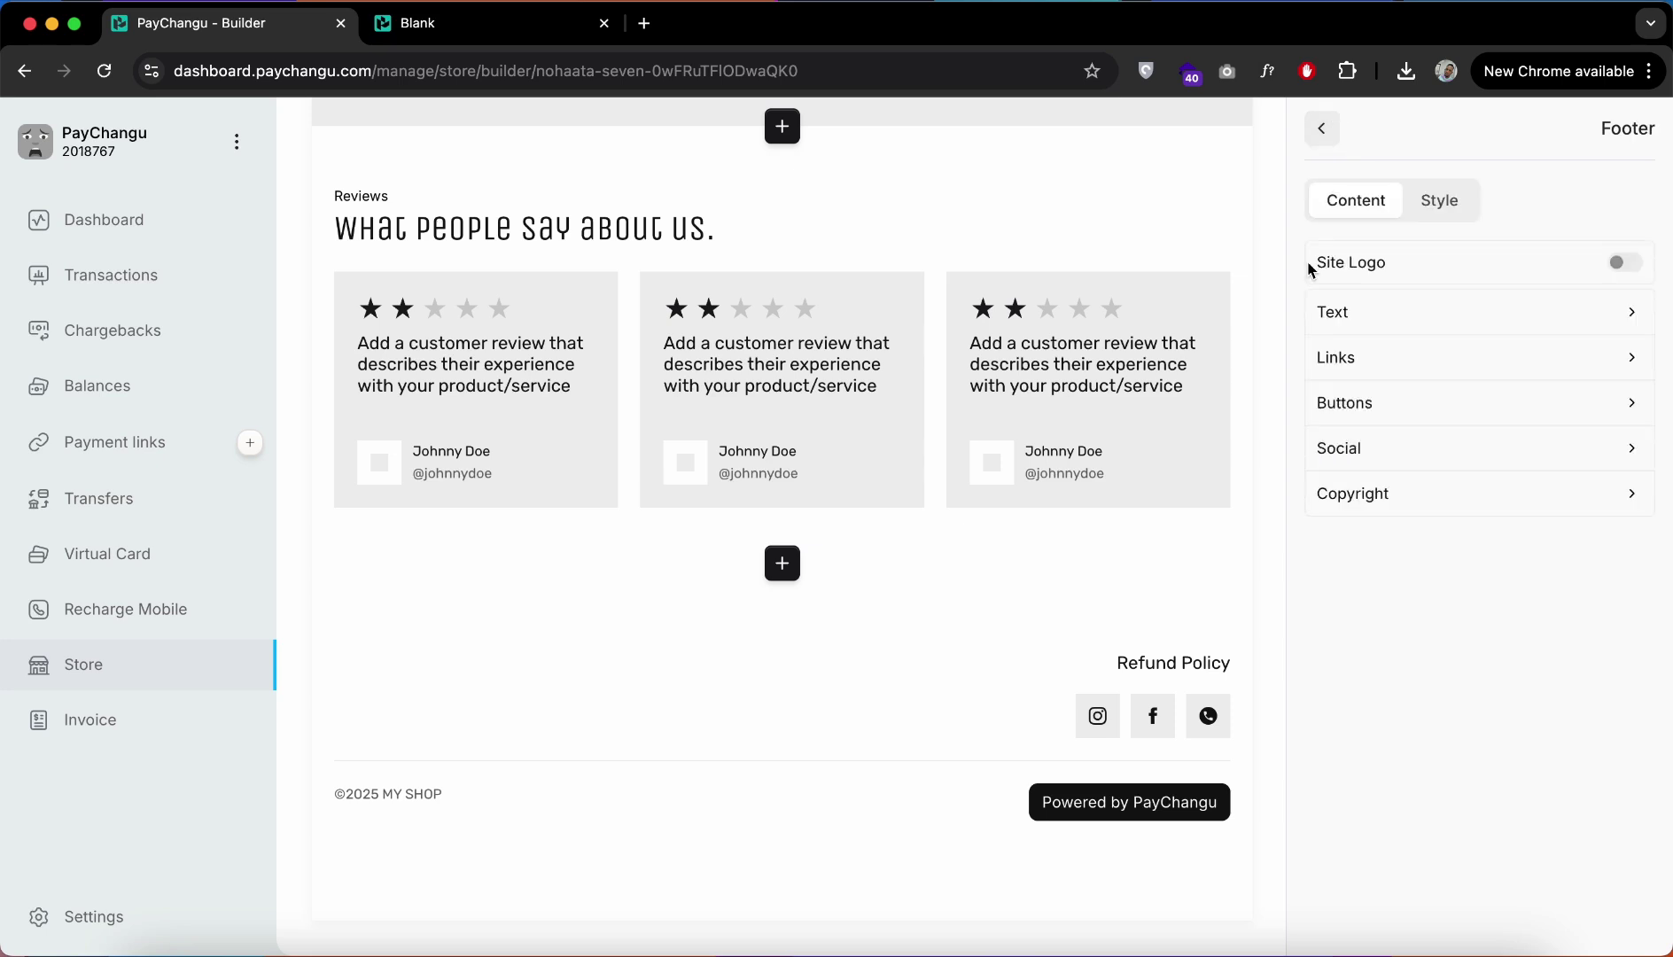
click(1389, 502)
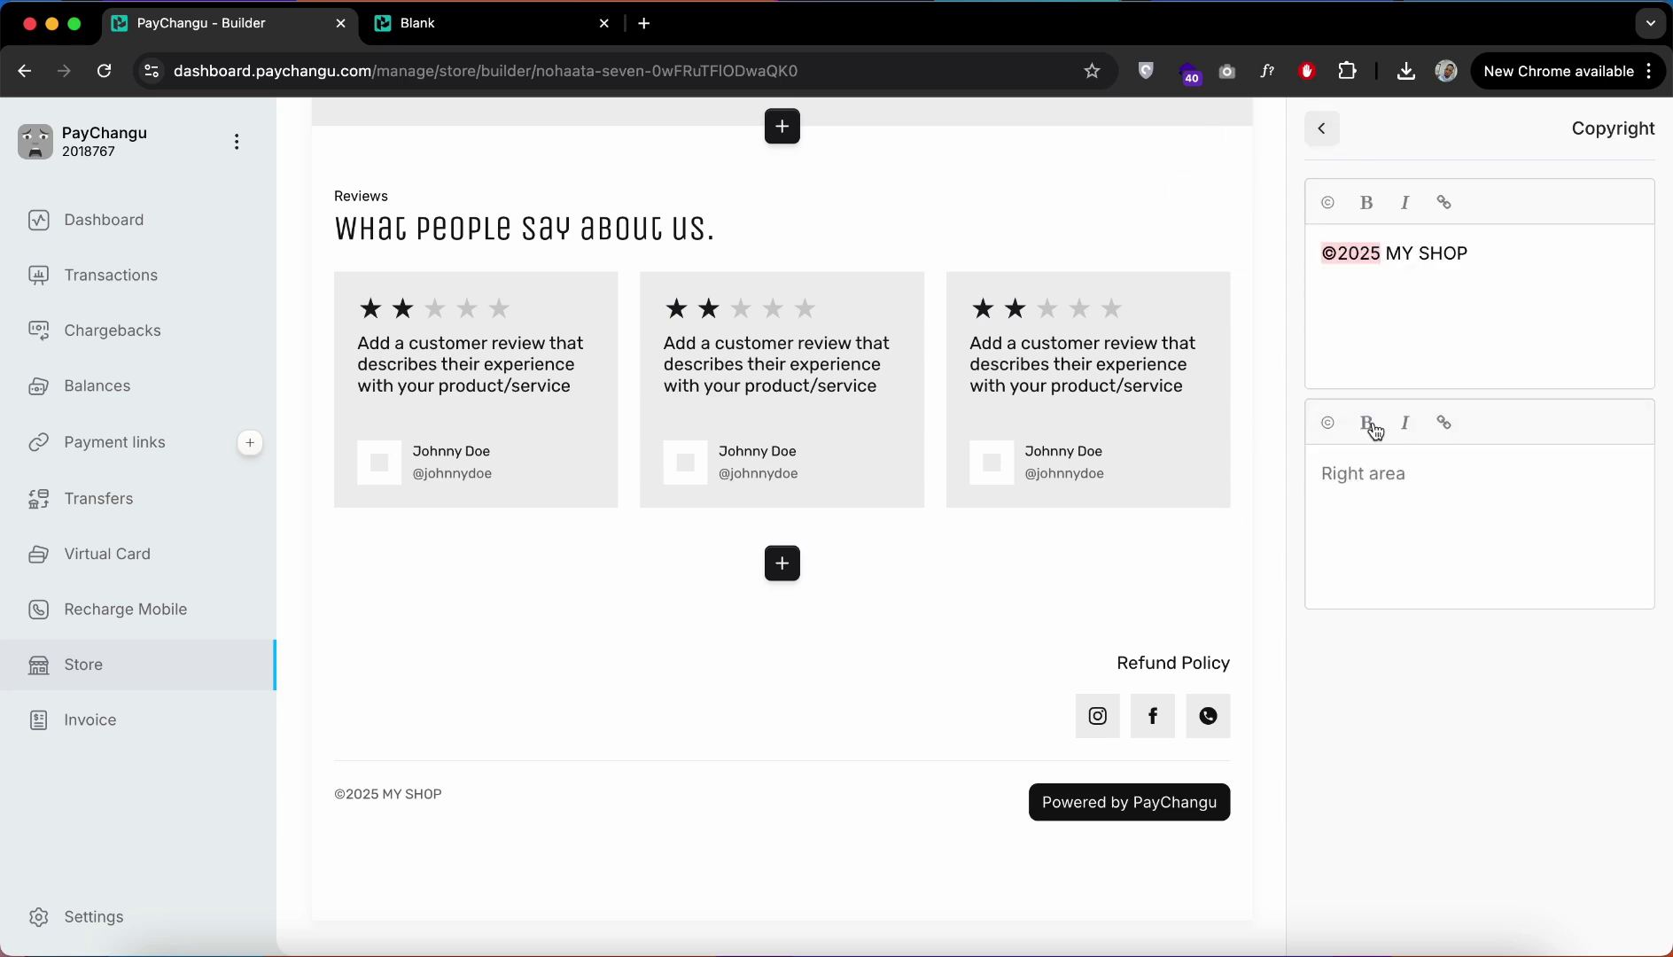
Step: Preview footer layouts 3, 4 and 1, then settle on left-aligned footer layout 2
click(1323, 129)
click(1436, 202)
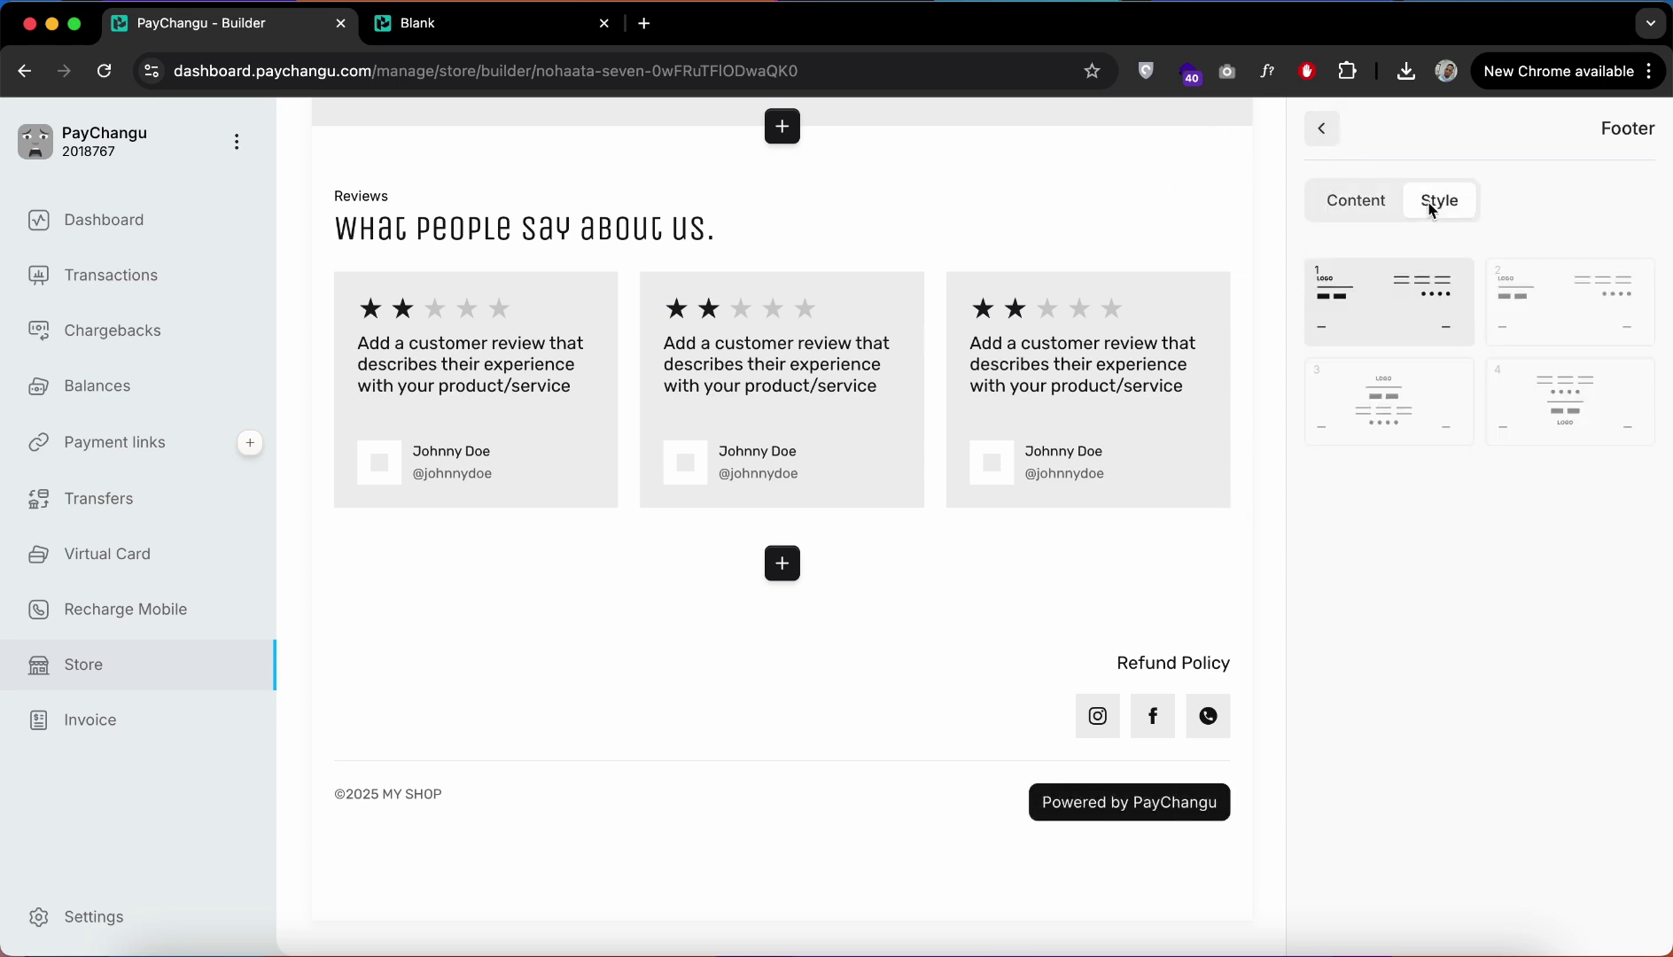
click(1520, 293)
click(1401, 396)
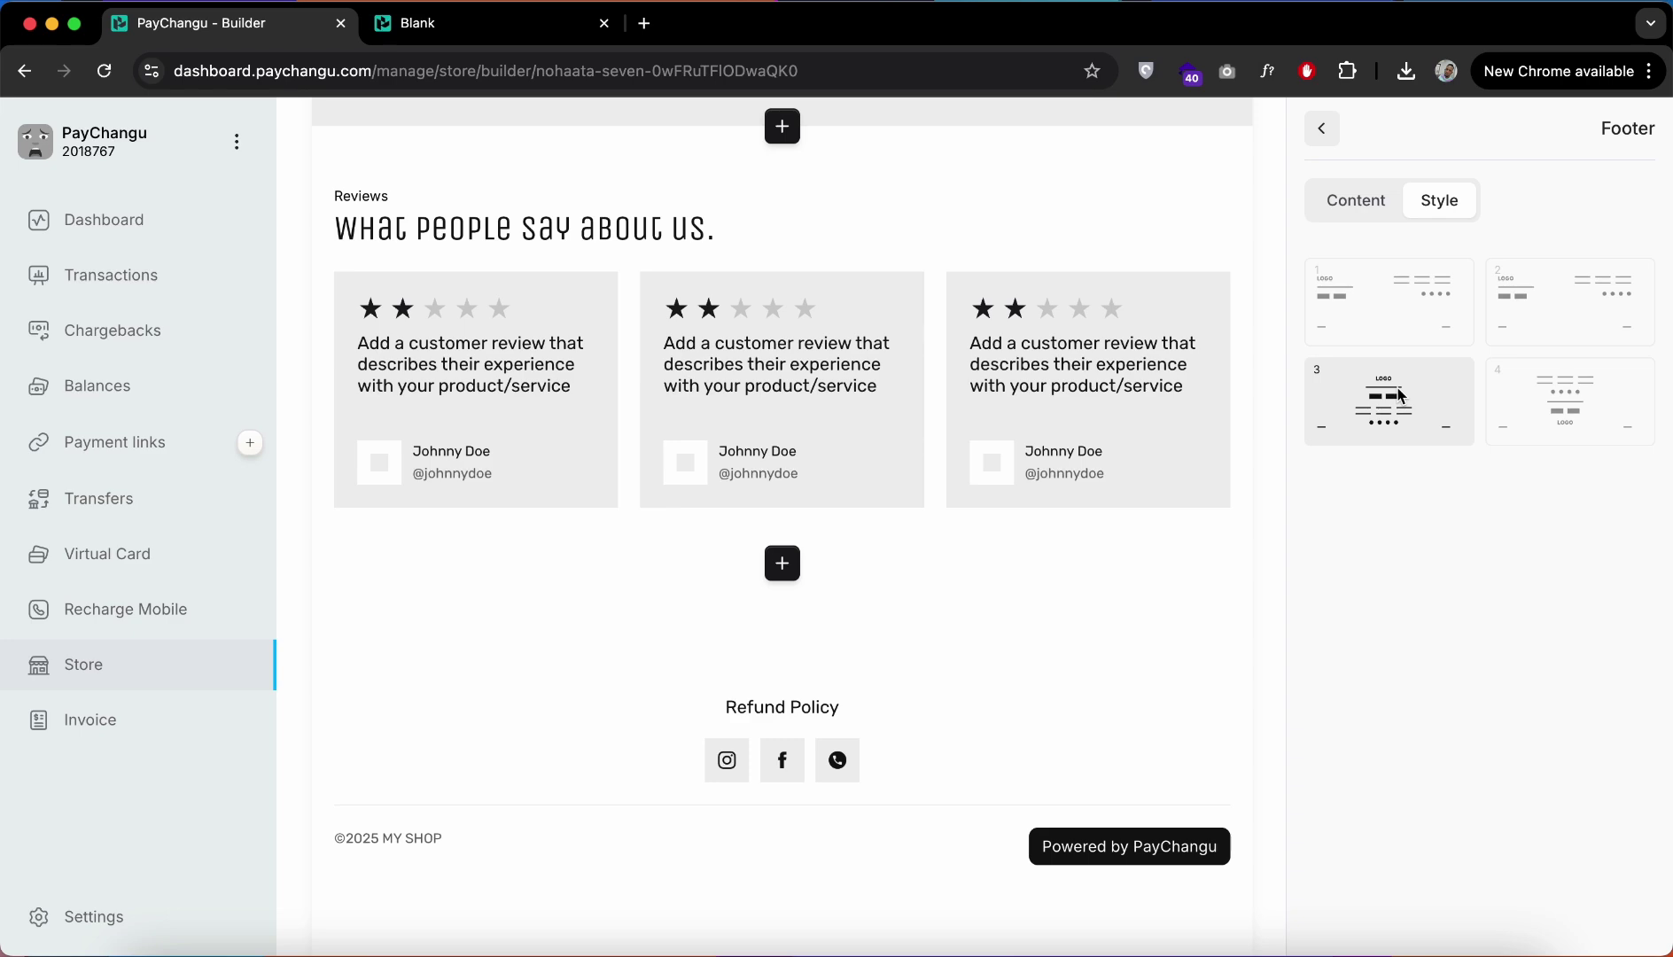
click(1557, 440)
click(1375, 277)
click(1544, 312)
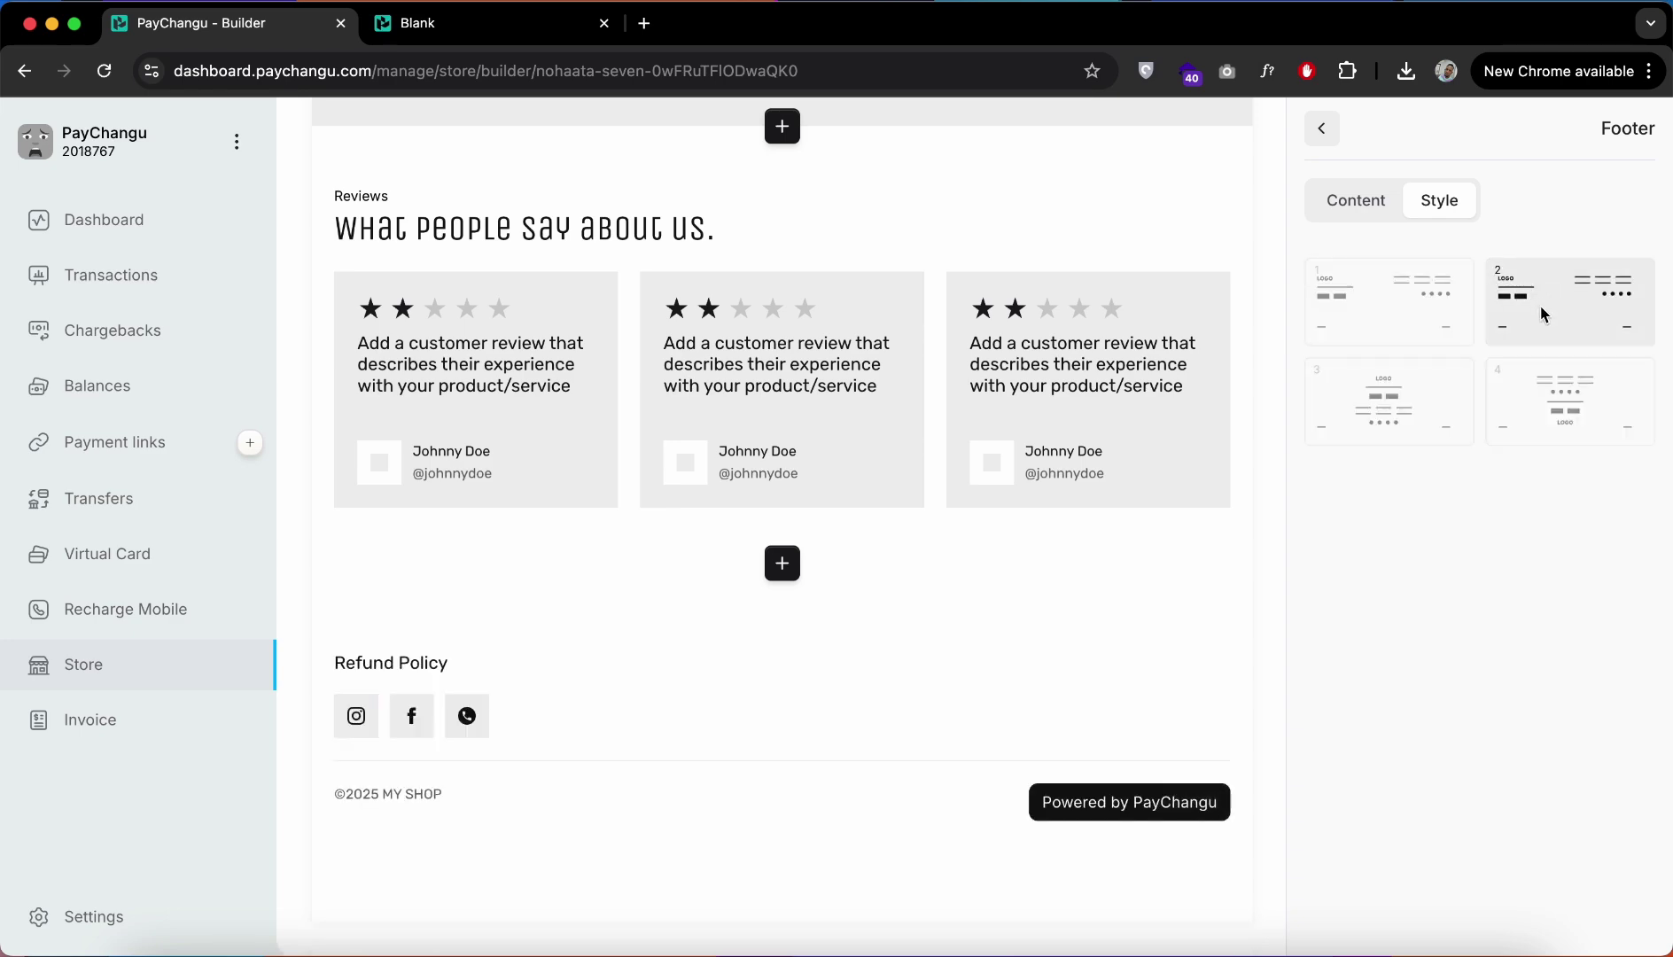
Step: Return from the footer layouts to the footer's content settings
scroll(1024, 693, up, 3)
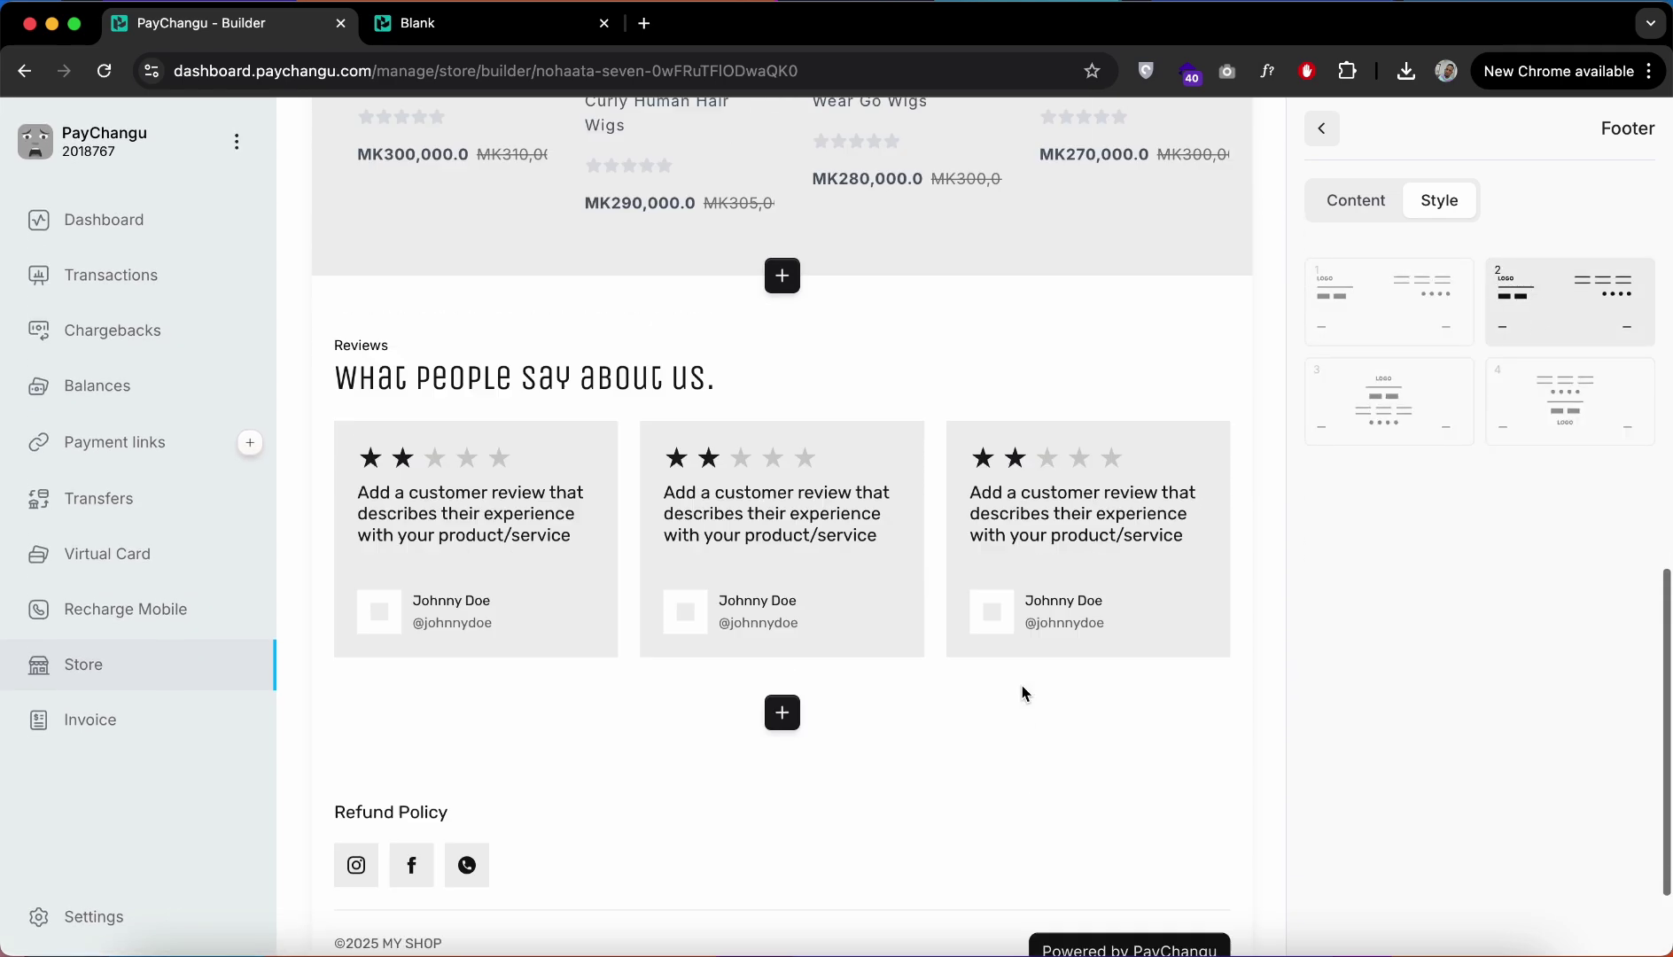
scroll(1023, 693, up, 10)
click(1361, 204)
scroll(1045, 621, up, 1)
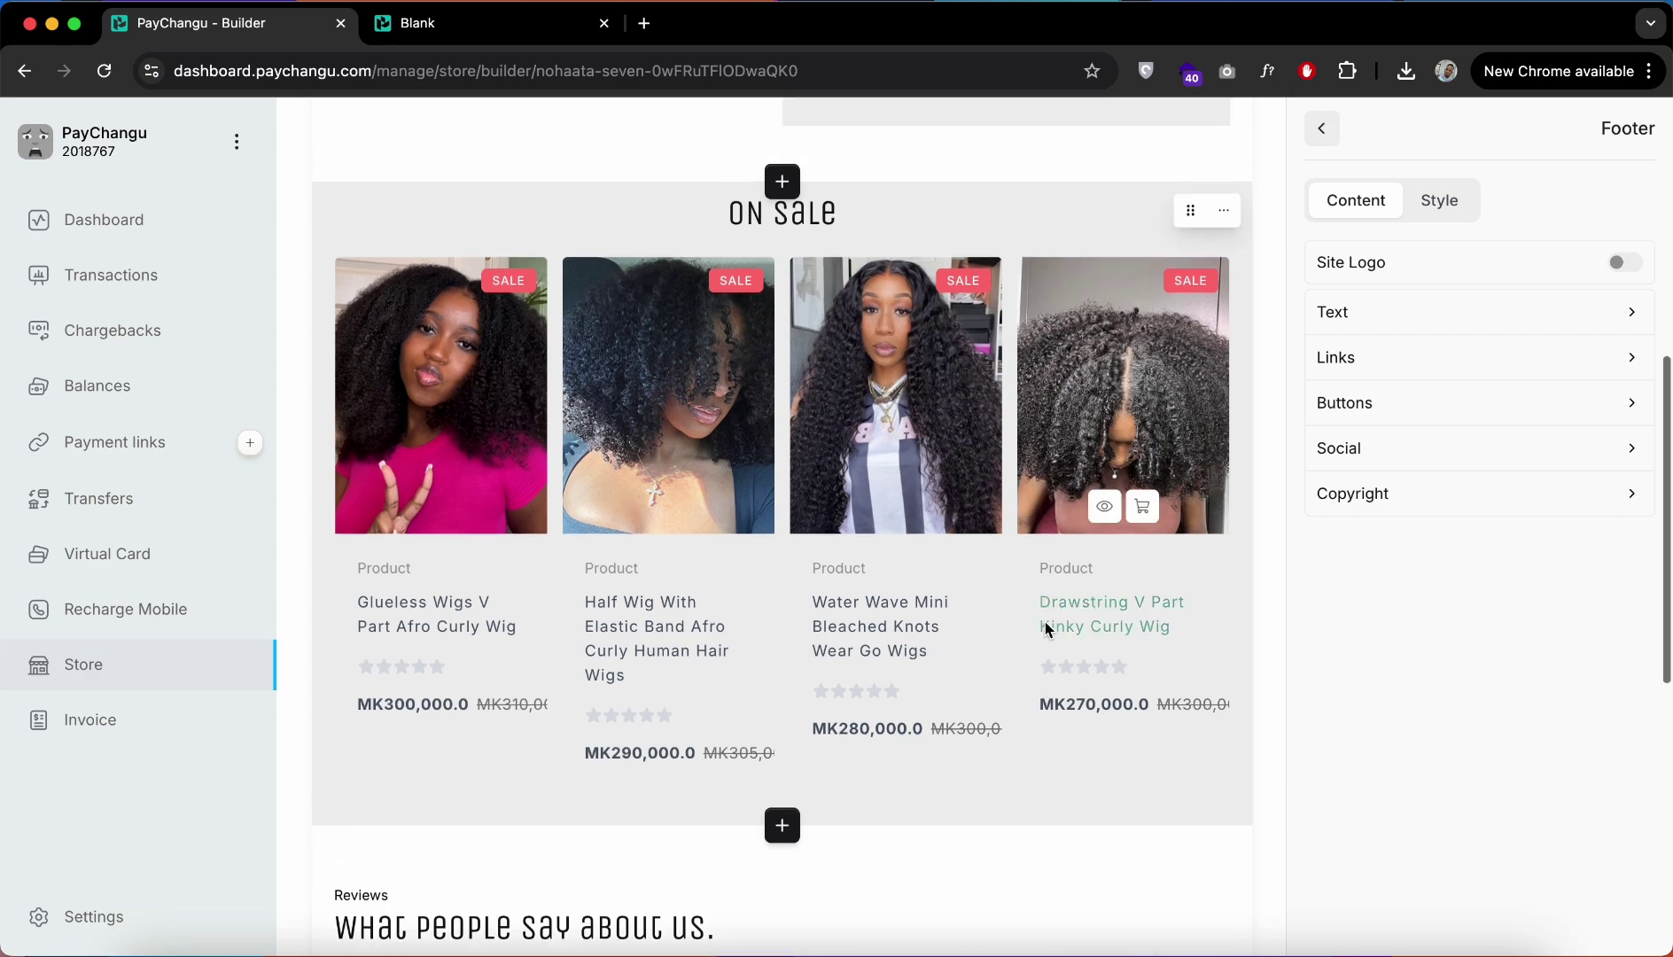
scroll(1045, 621, down, 4)
scroll(1046, 590, up, 10)
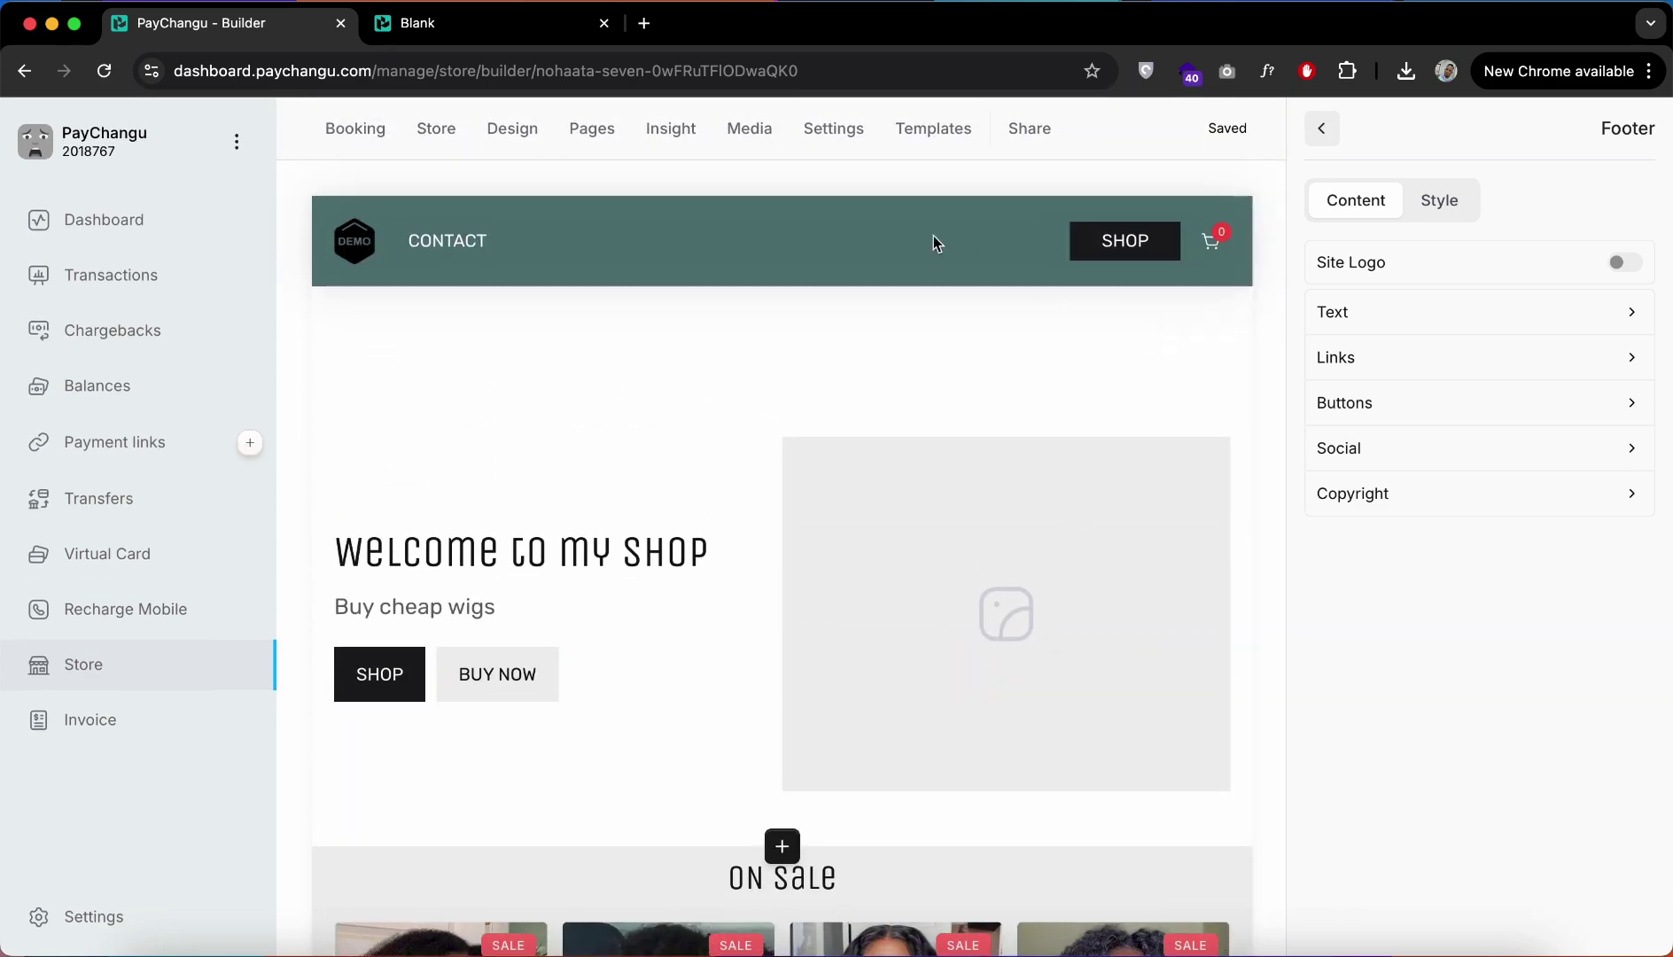
Step: Check the Store panel's empty orders list, then review and close the site sharing options
click(921, 232)
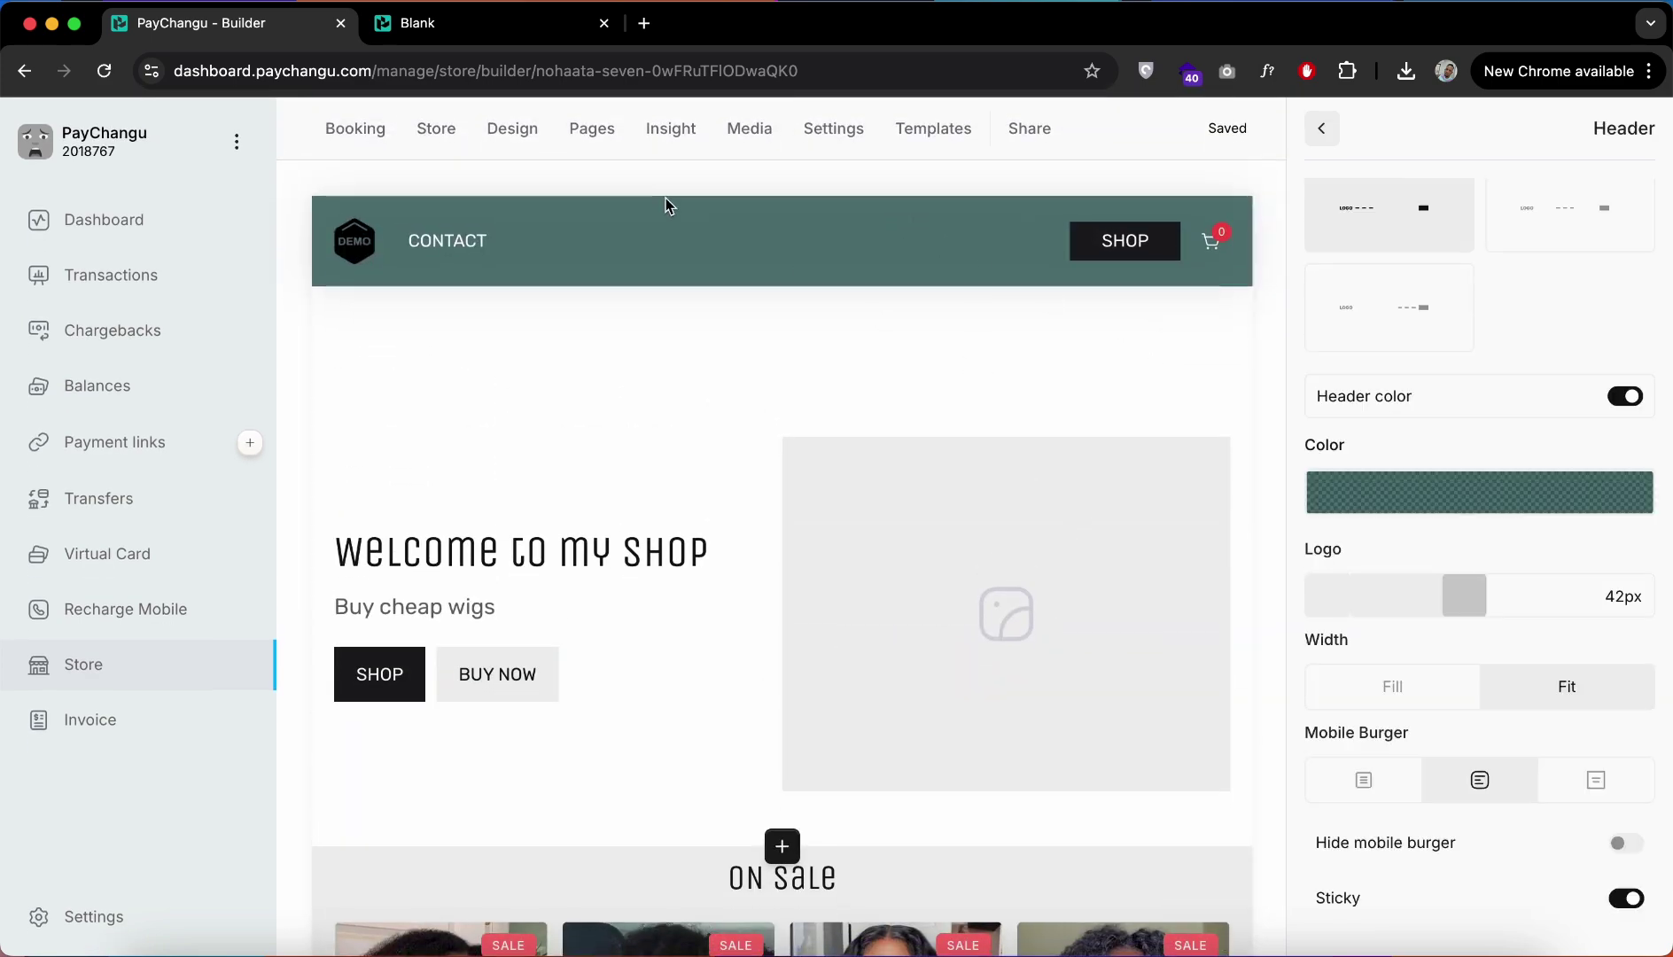
click(438, 141)
click(1030, 306)
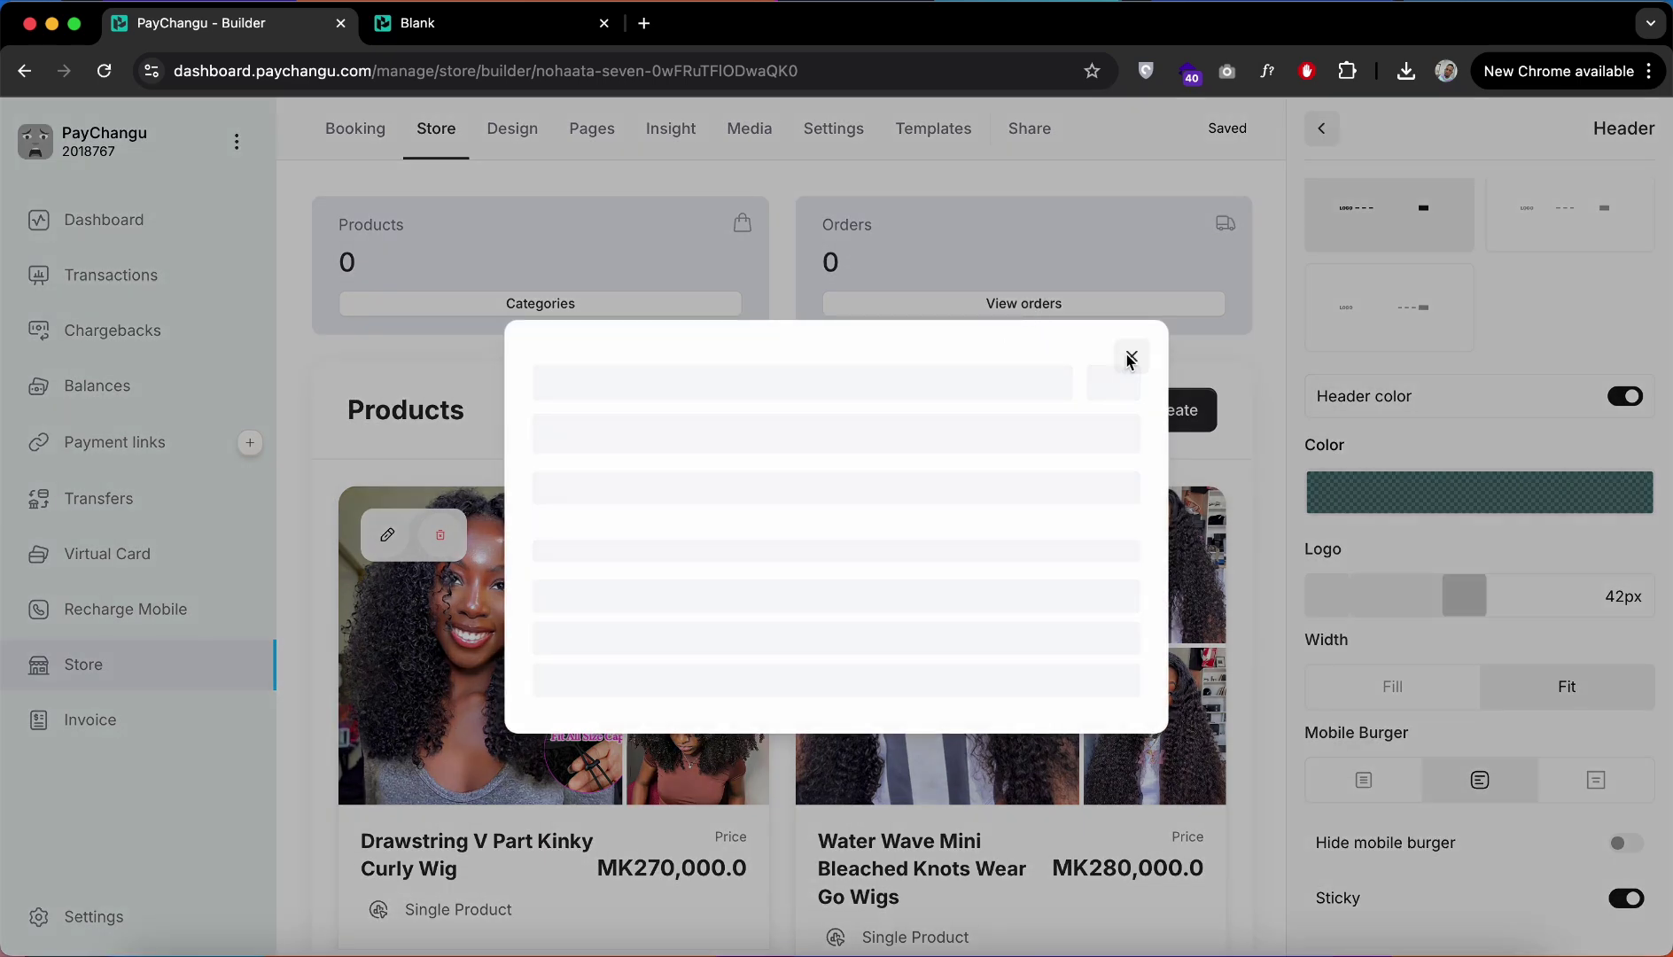
click(1129, 406)
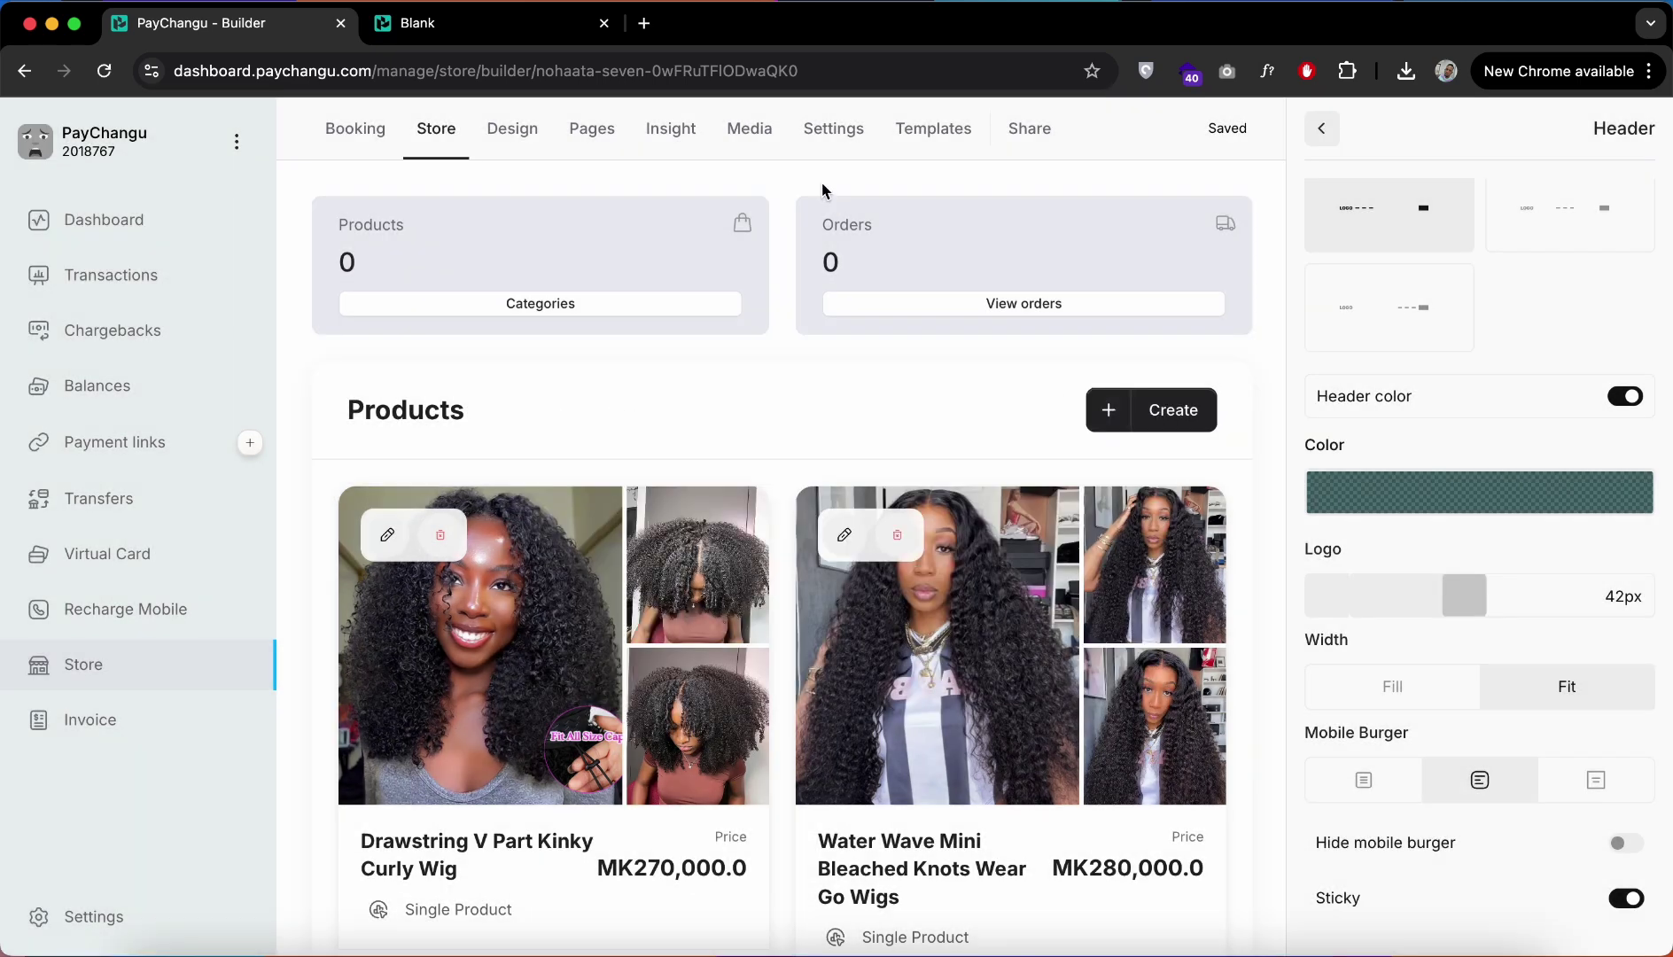
scroll(714, 420, down, 4)
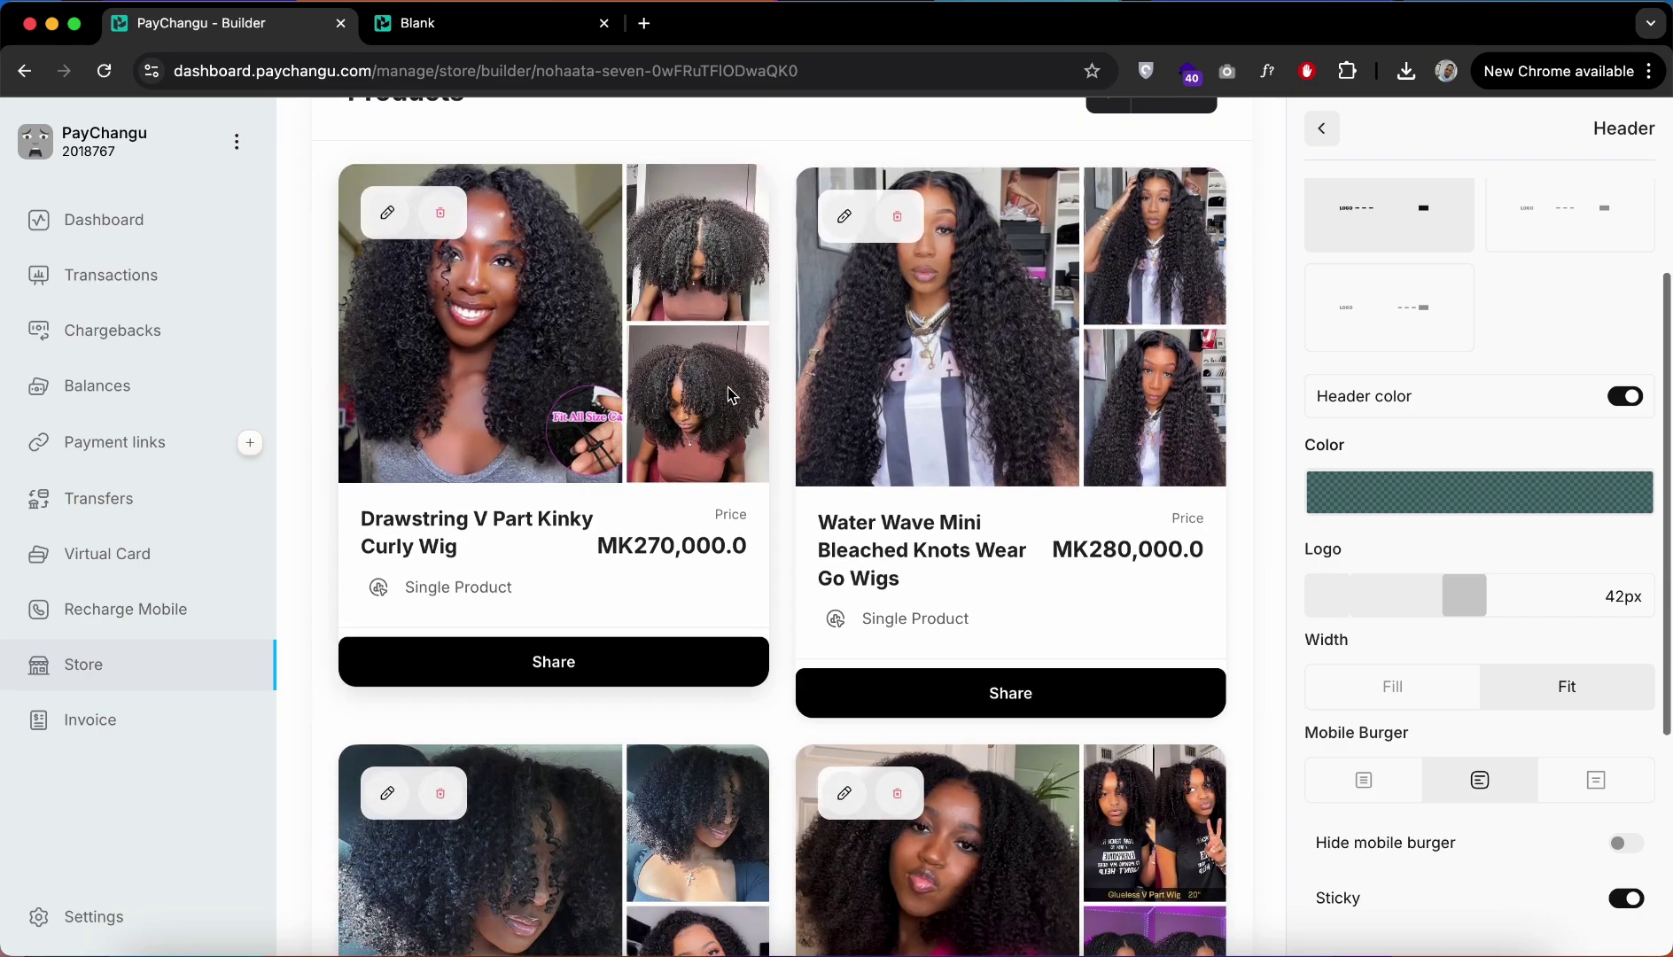
scroll(1158, 370, up, 4)
click(1027, 133)
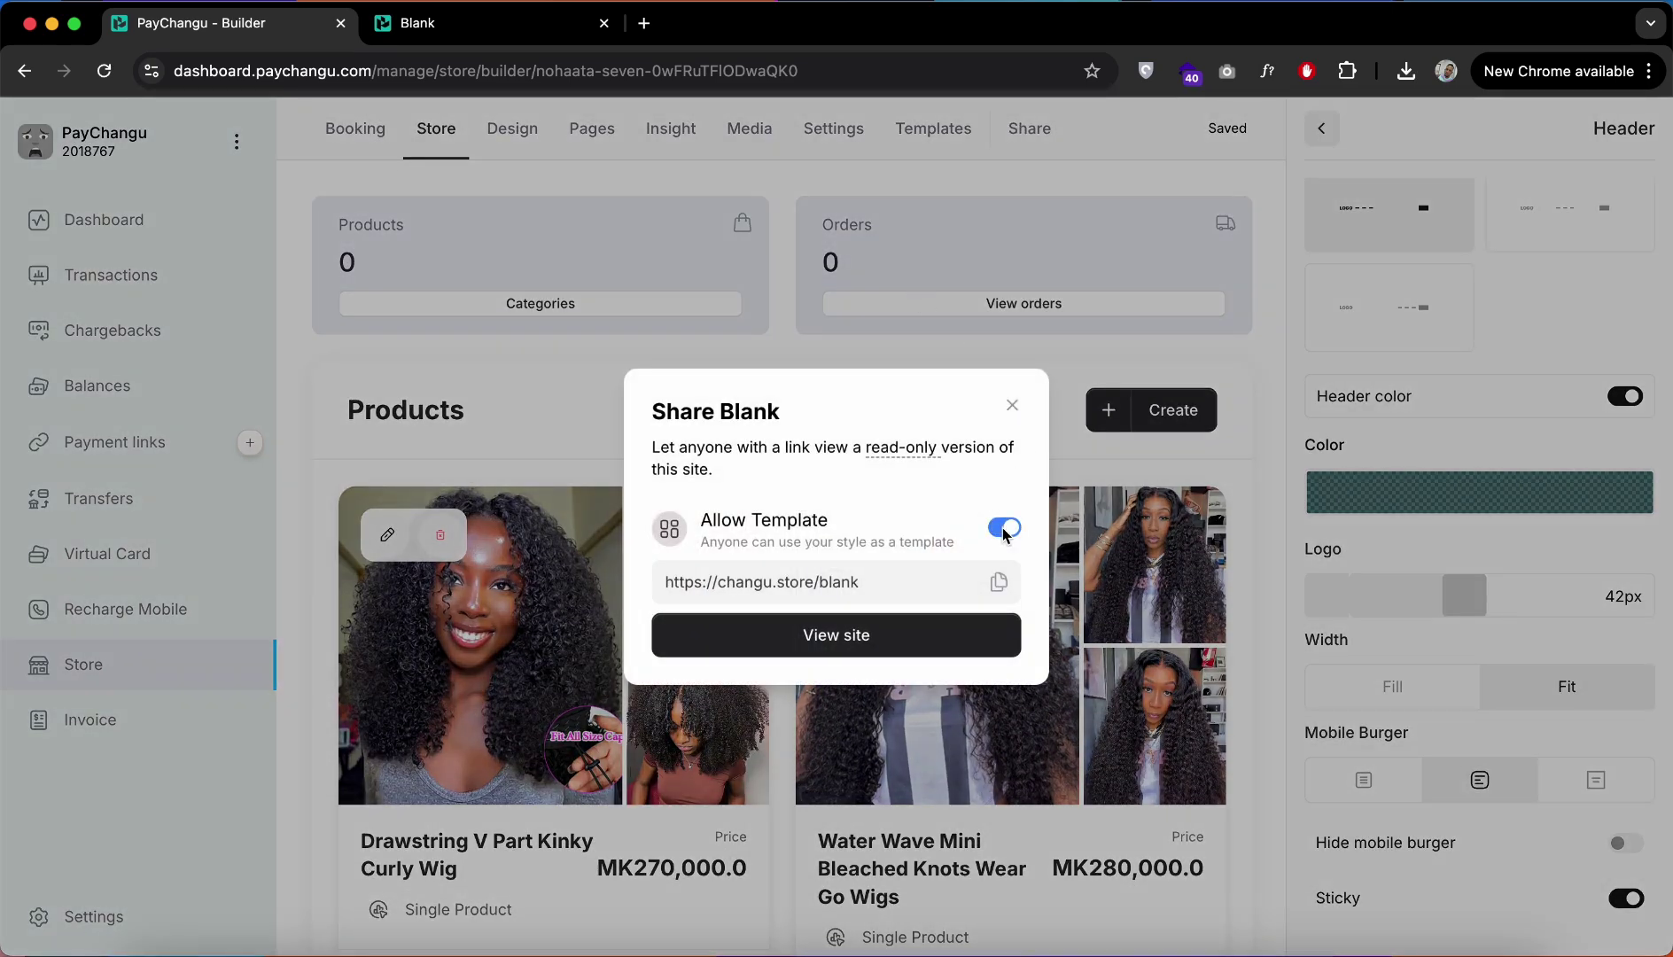
click(1013, 405)
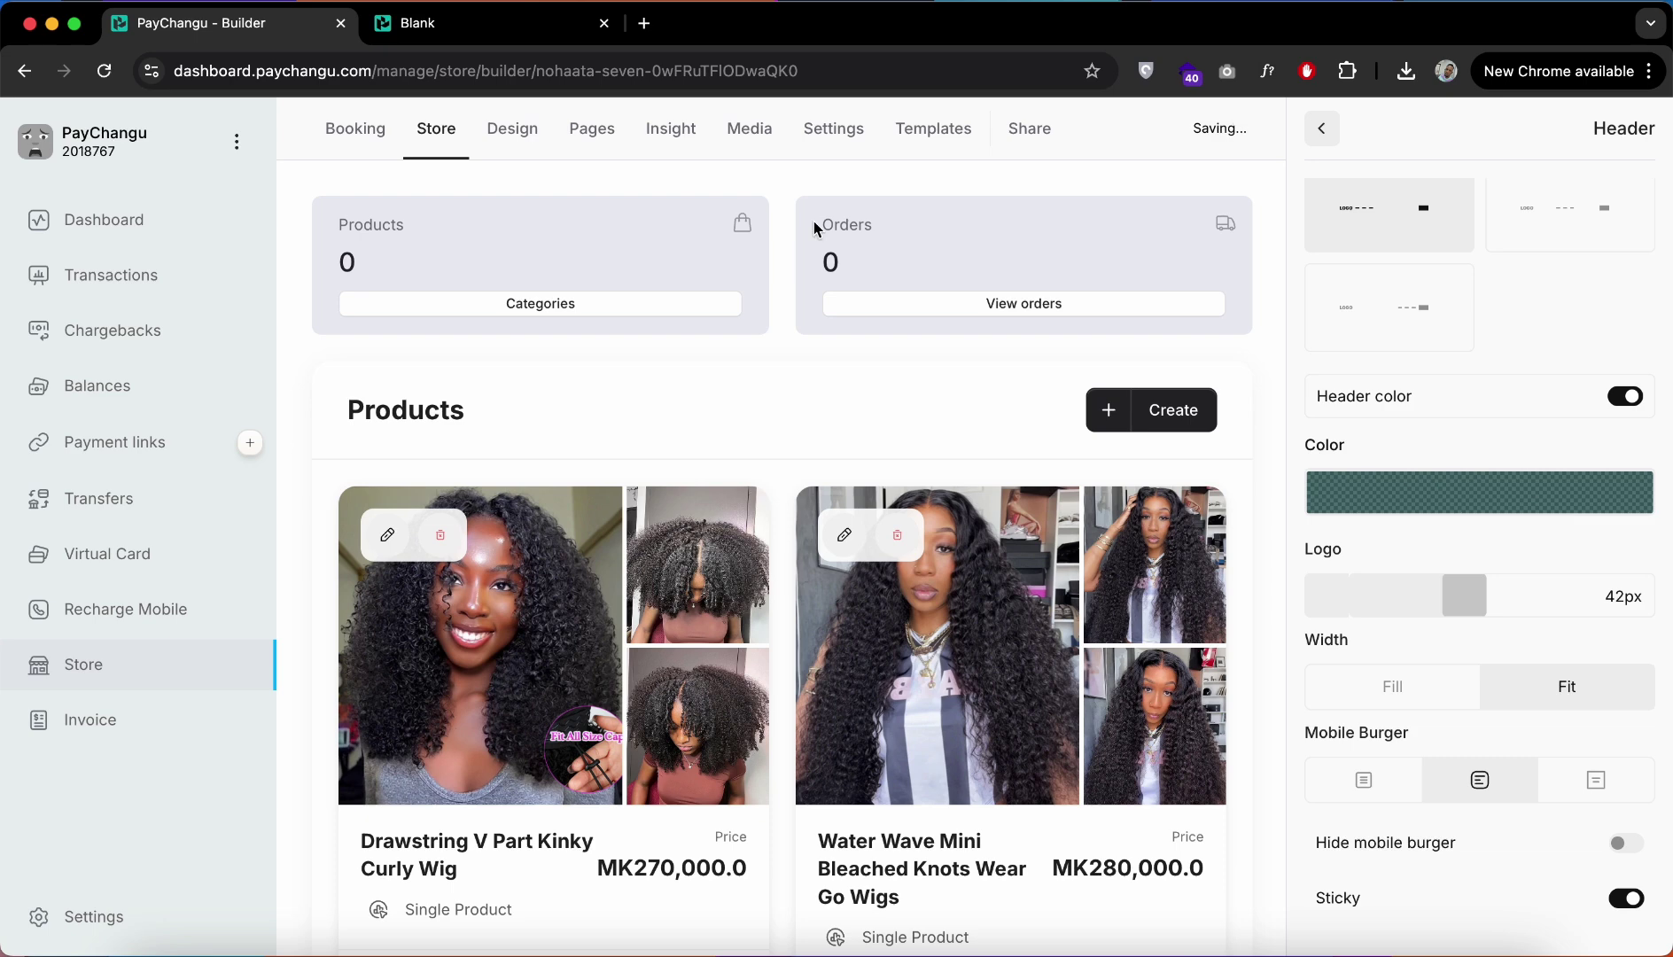
Step: Change the site title from Blank to MY SITE and reload the live store to confirm it
click(825, 149)
scroll(1178, 654, down, 1)
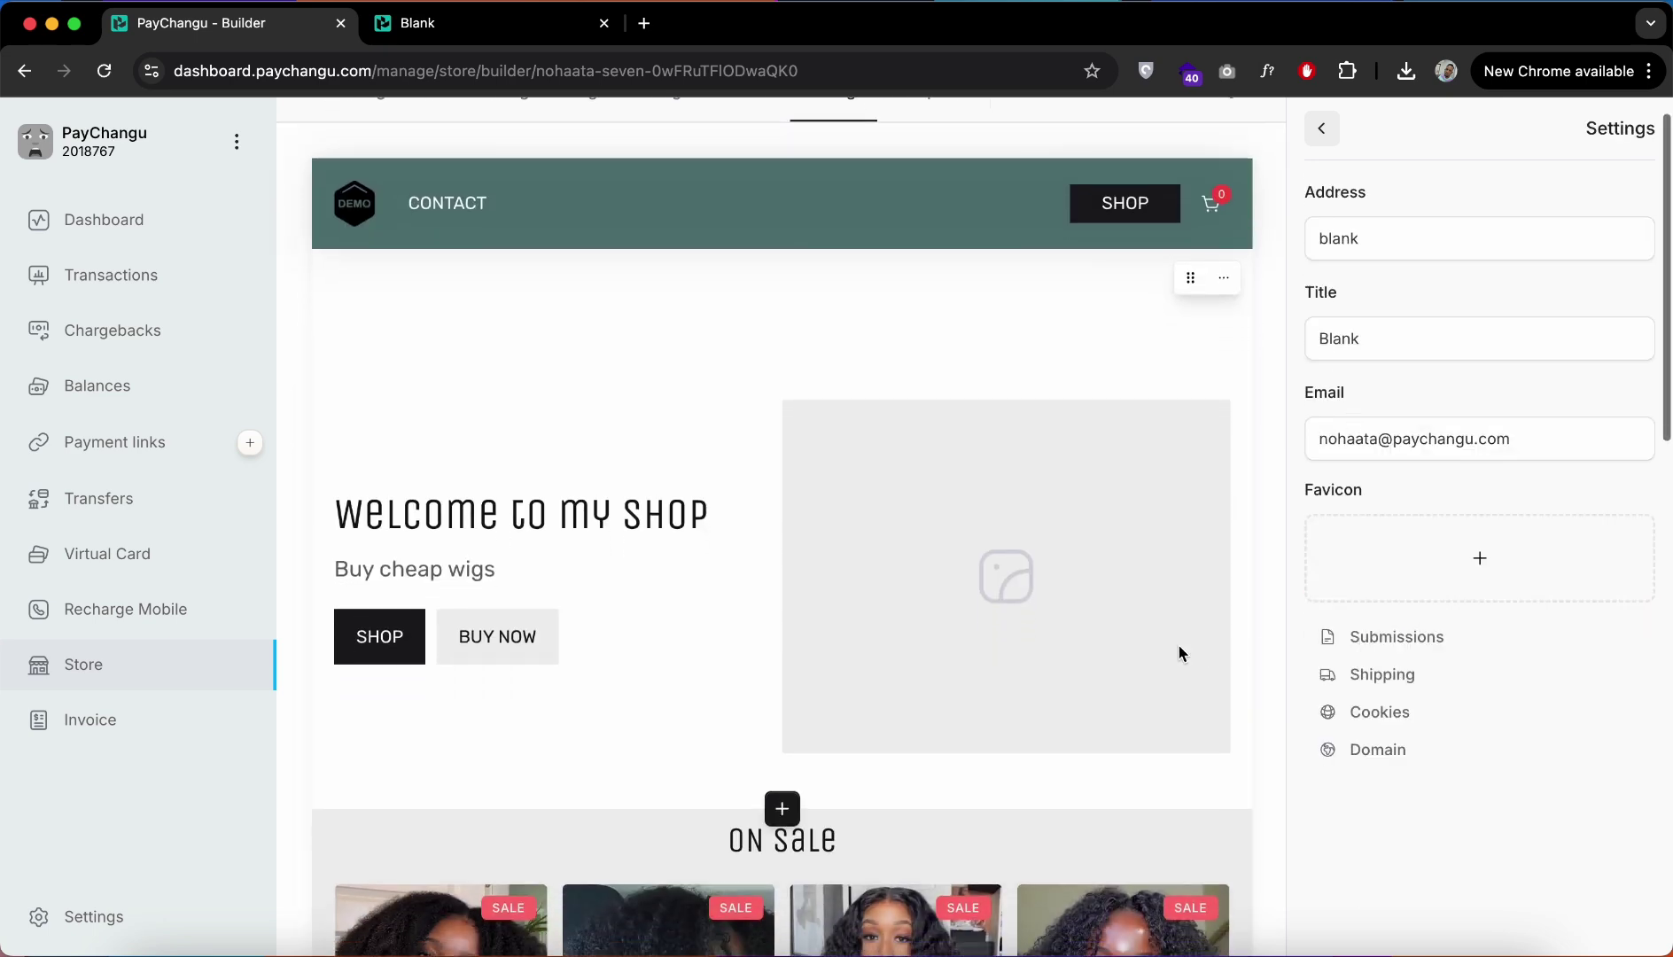
scroll(1179, 654, down, 2)
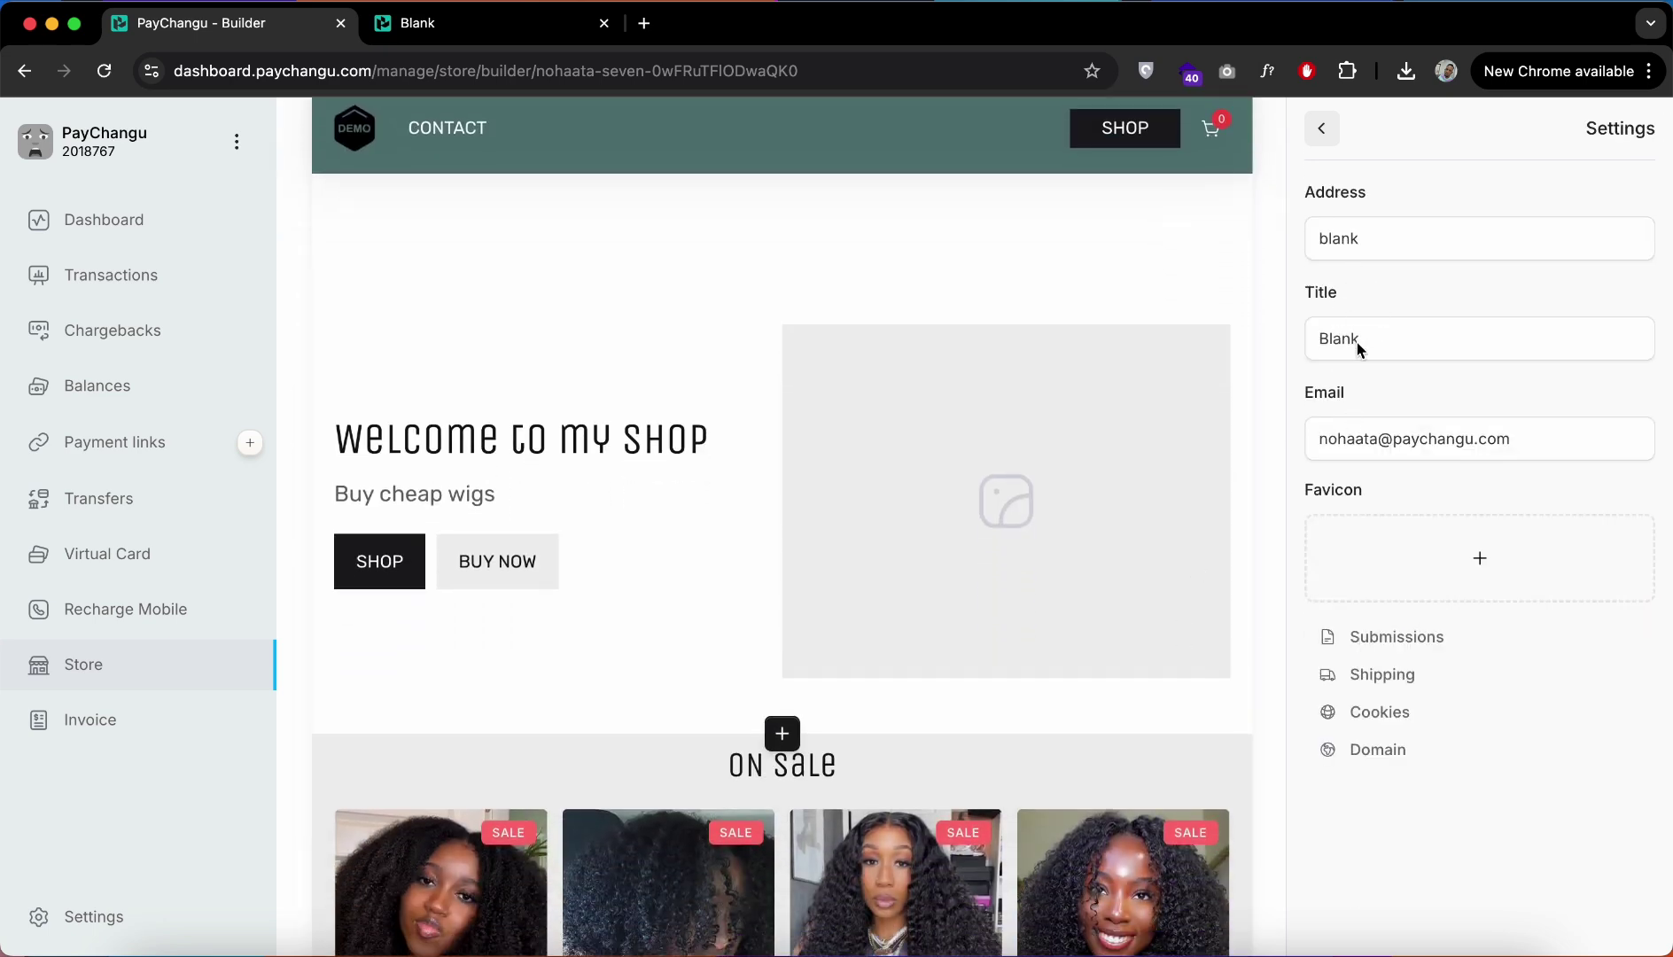
double_click(1361, 346)
text(MY )
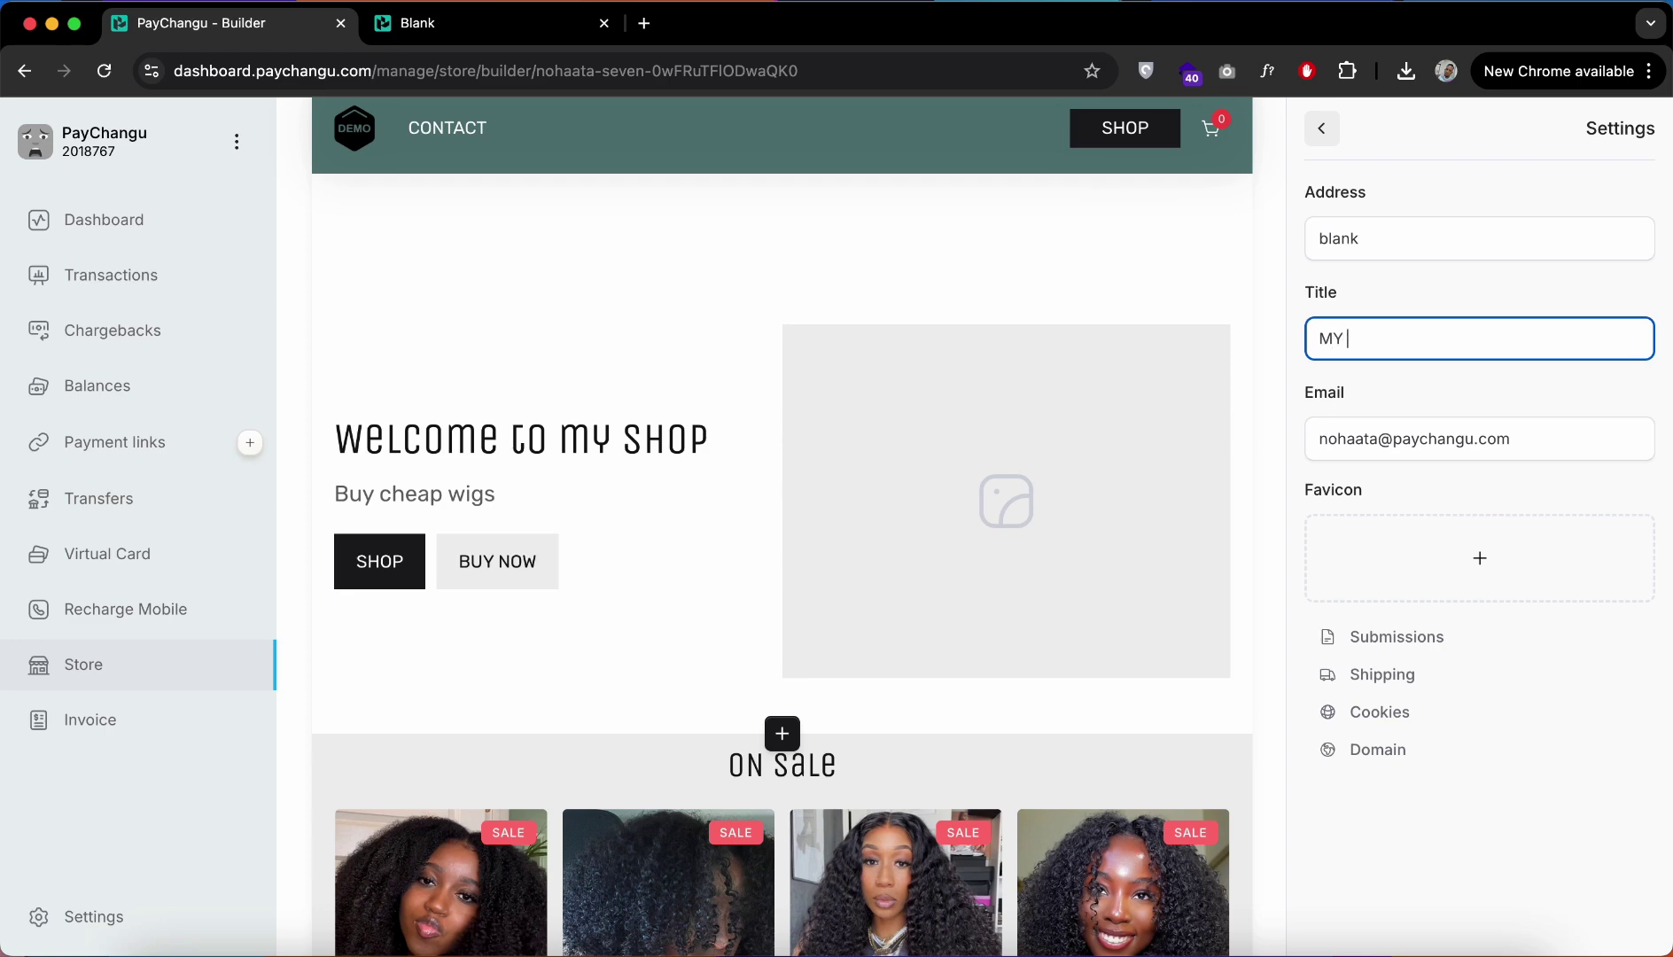
text(SITE)
click(1264, 335)
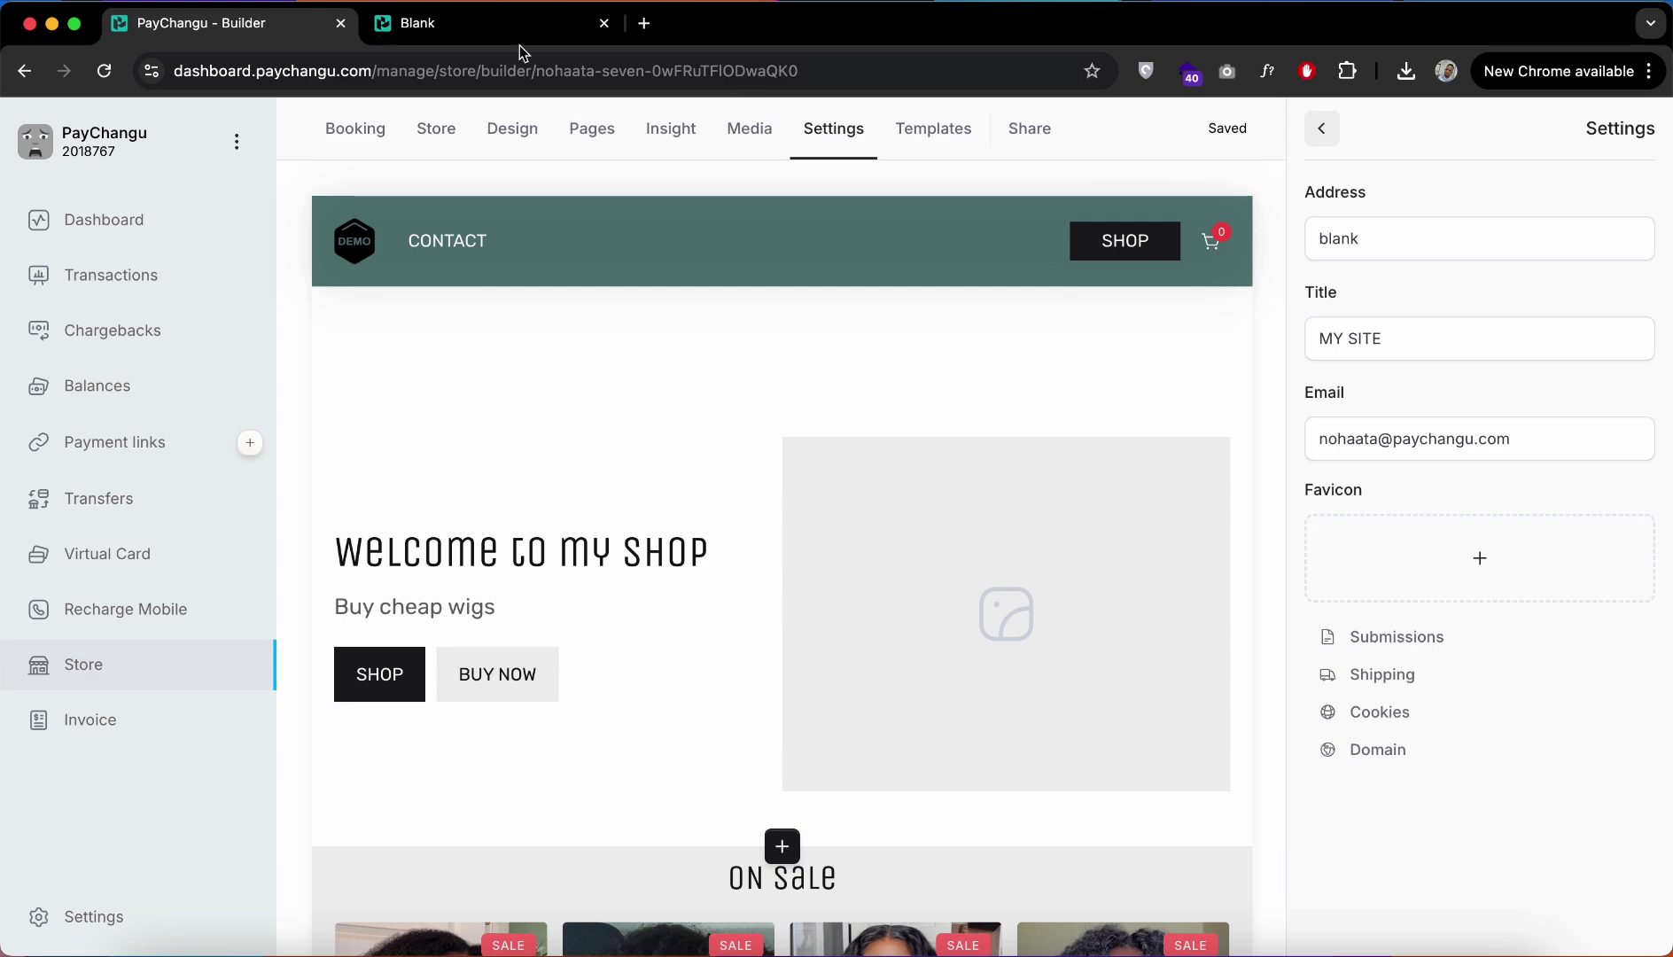
click(493, 29)
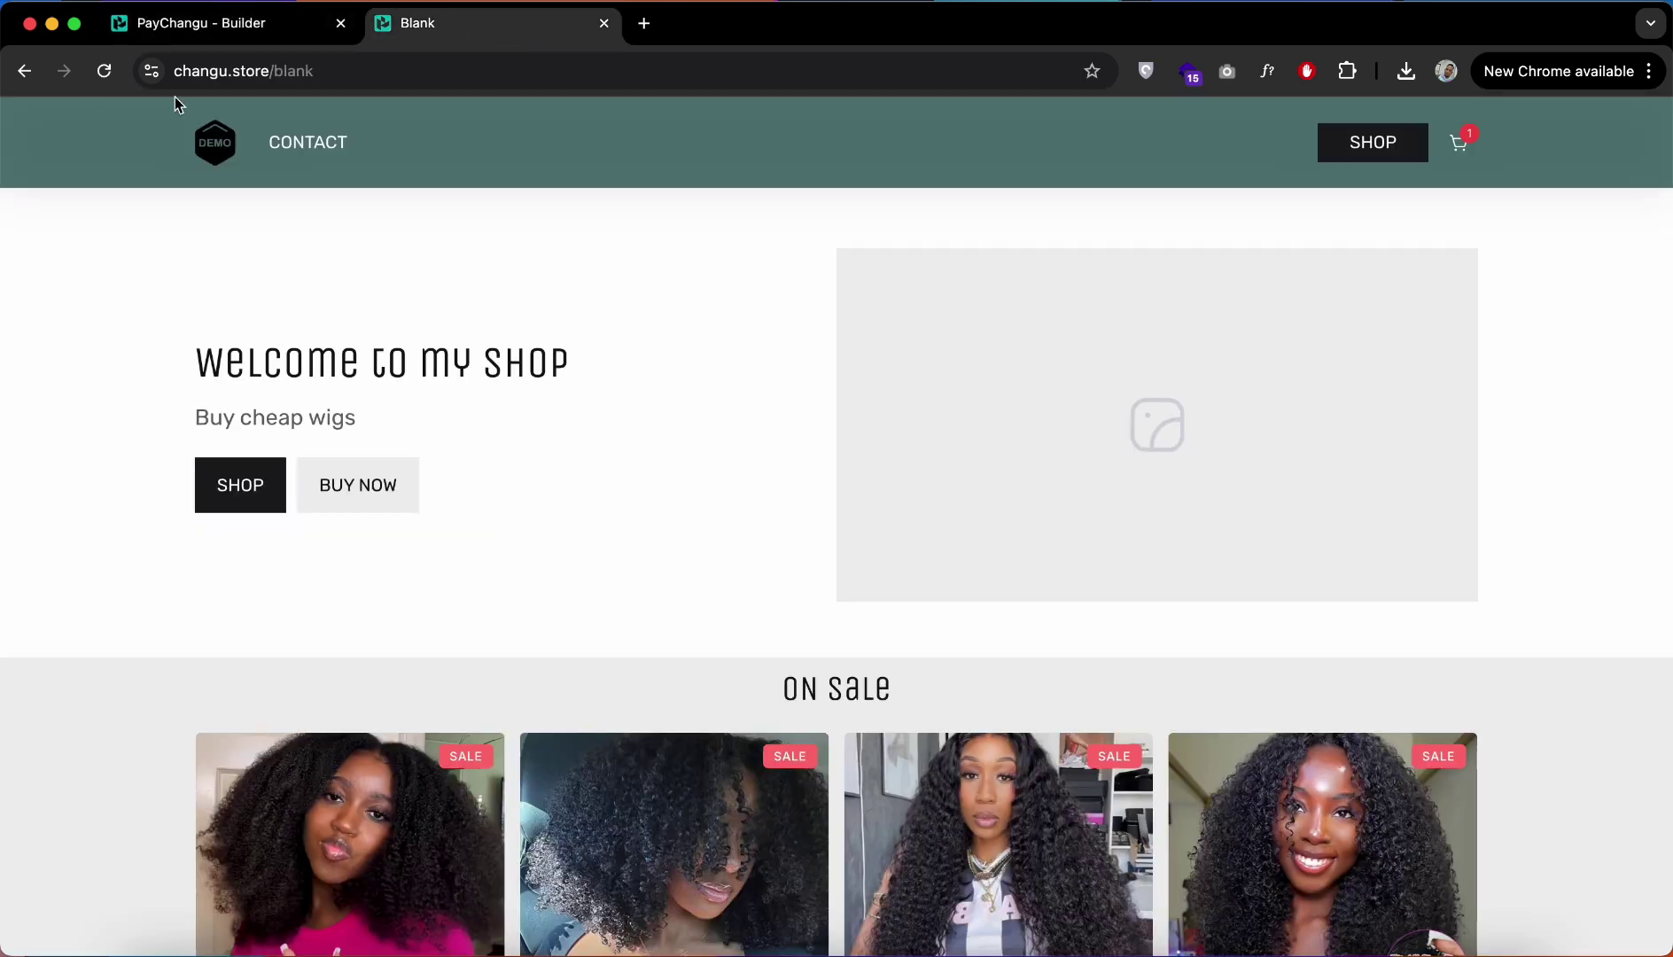
click(108, 77)
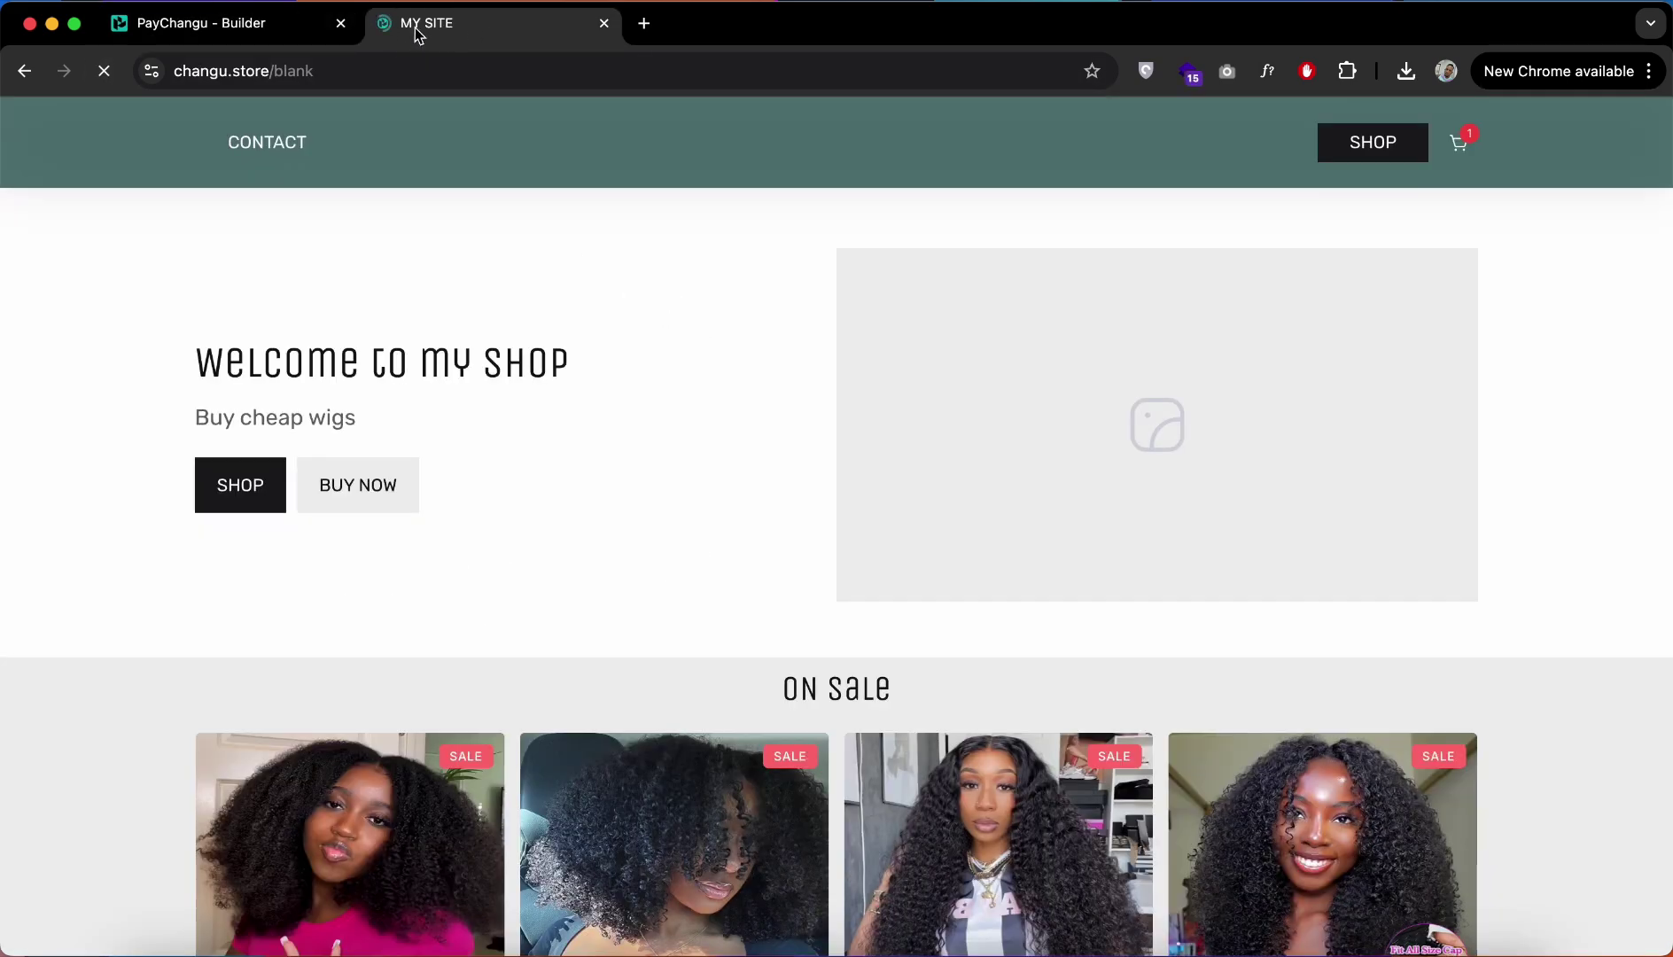
Step: Set the DEMO image from the media library as favicon and reload the live store
click(298, 30)
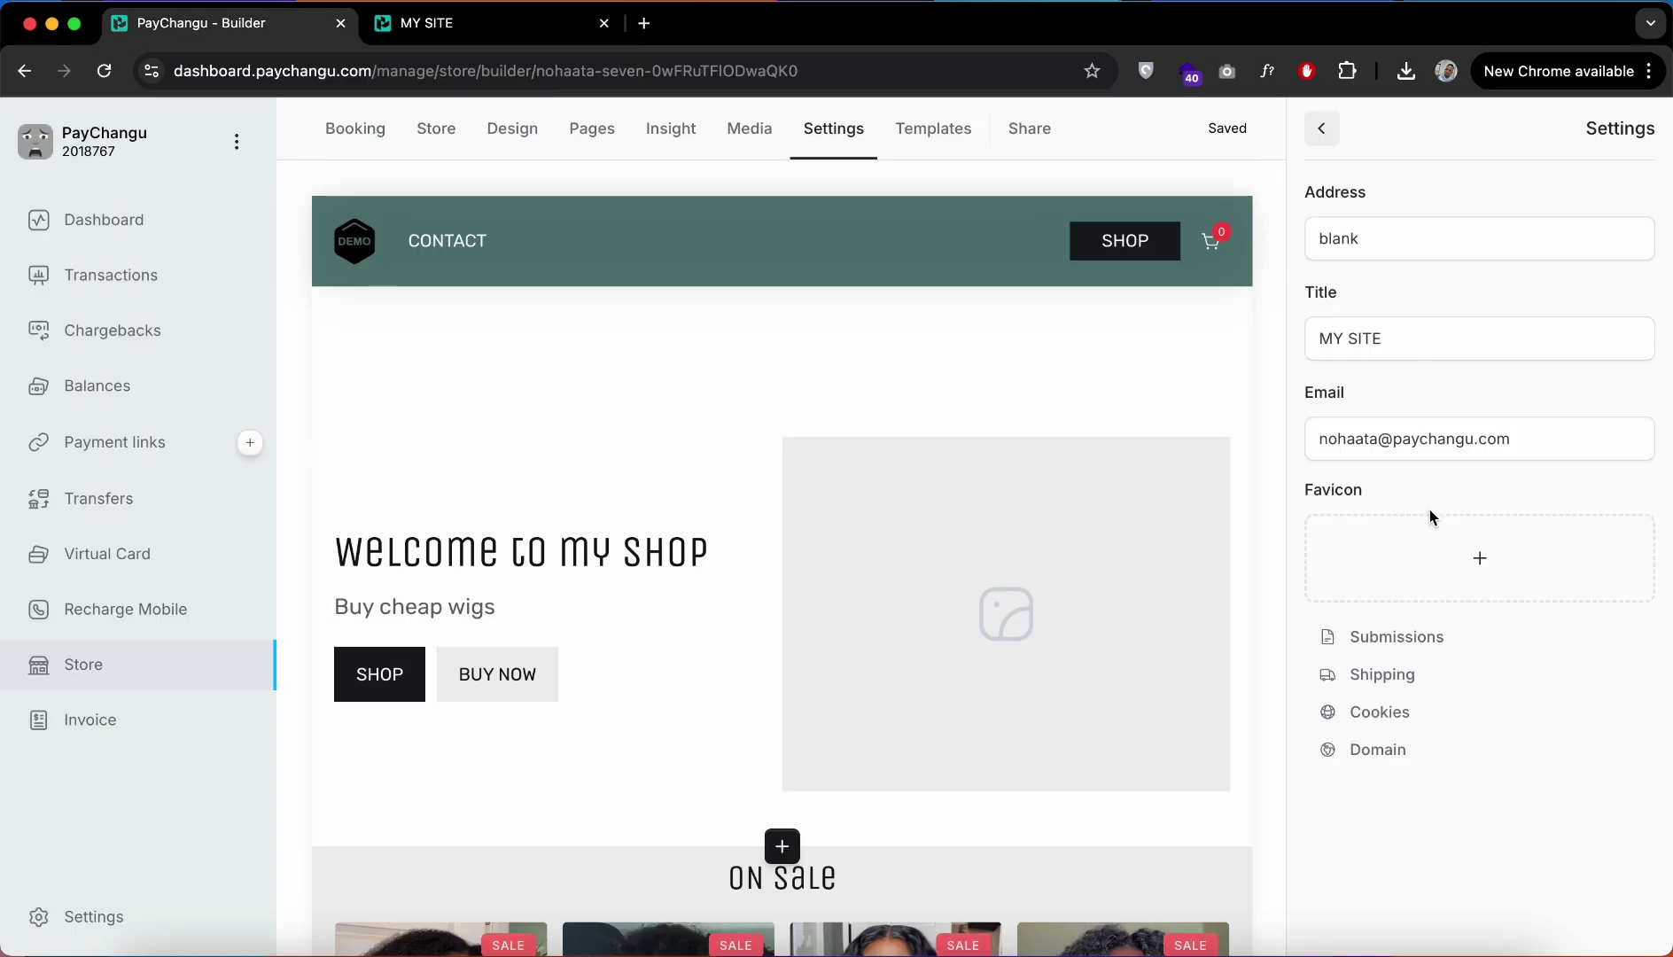
click(1440, 547)
click(1368, 486)
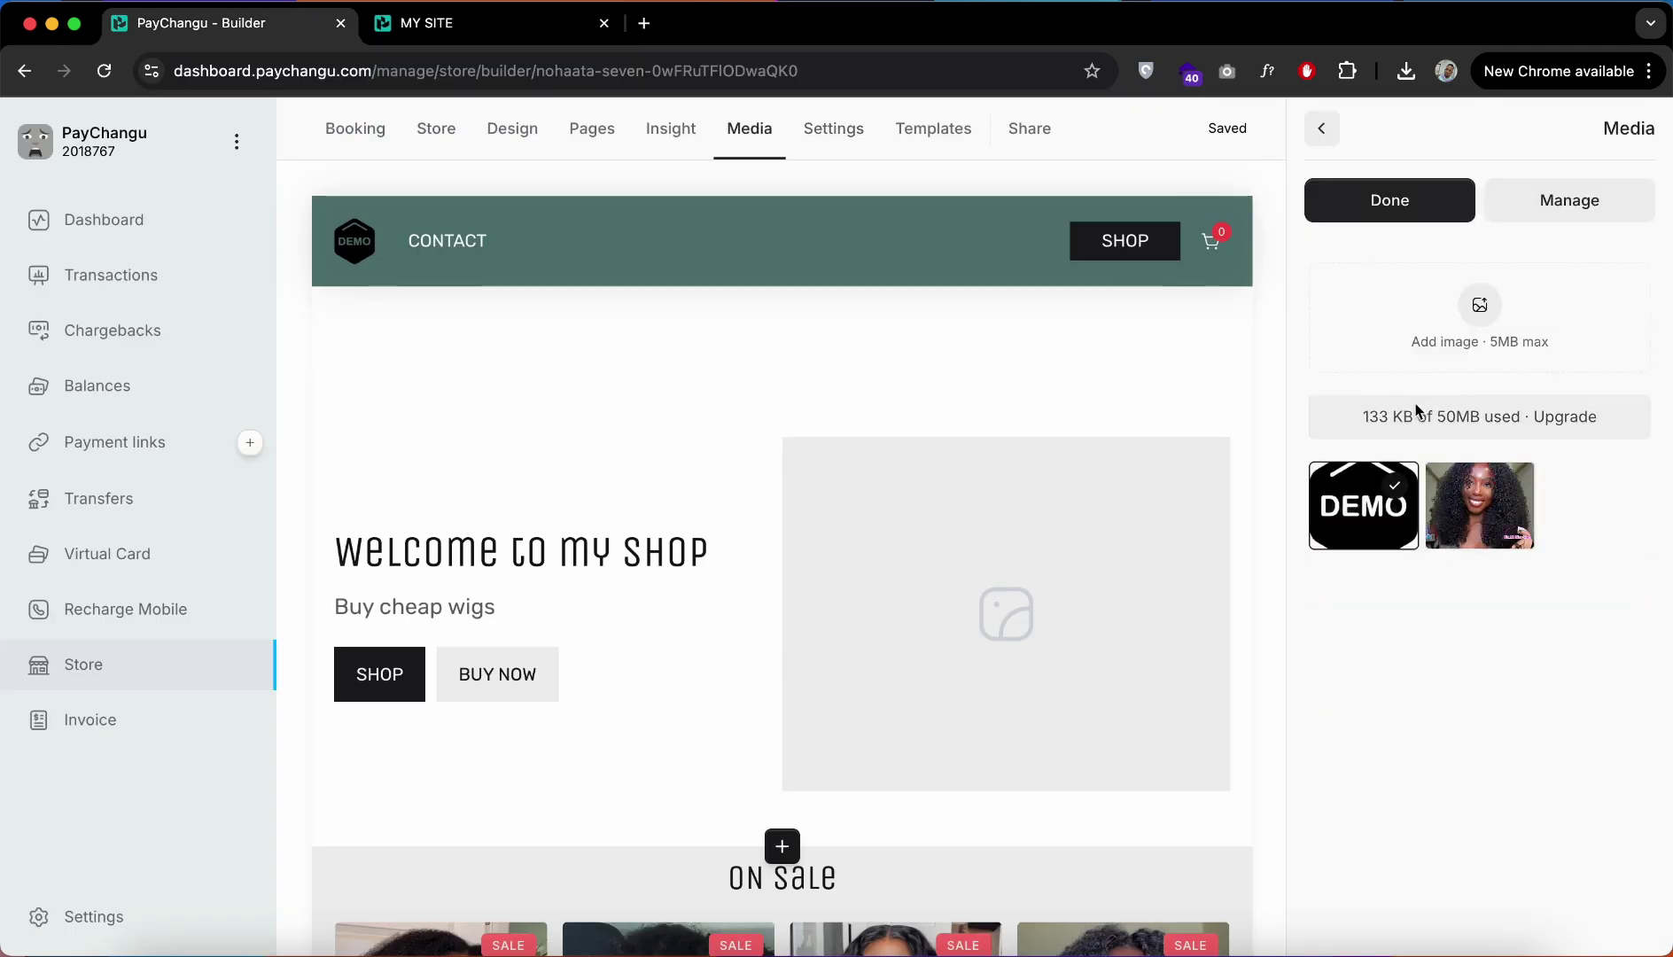
click(1417, 202)
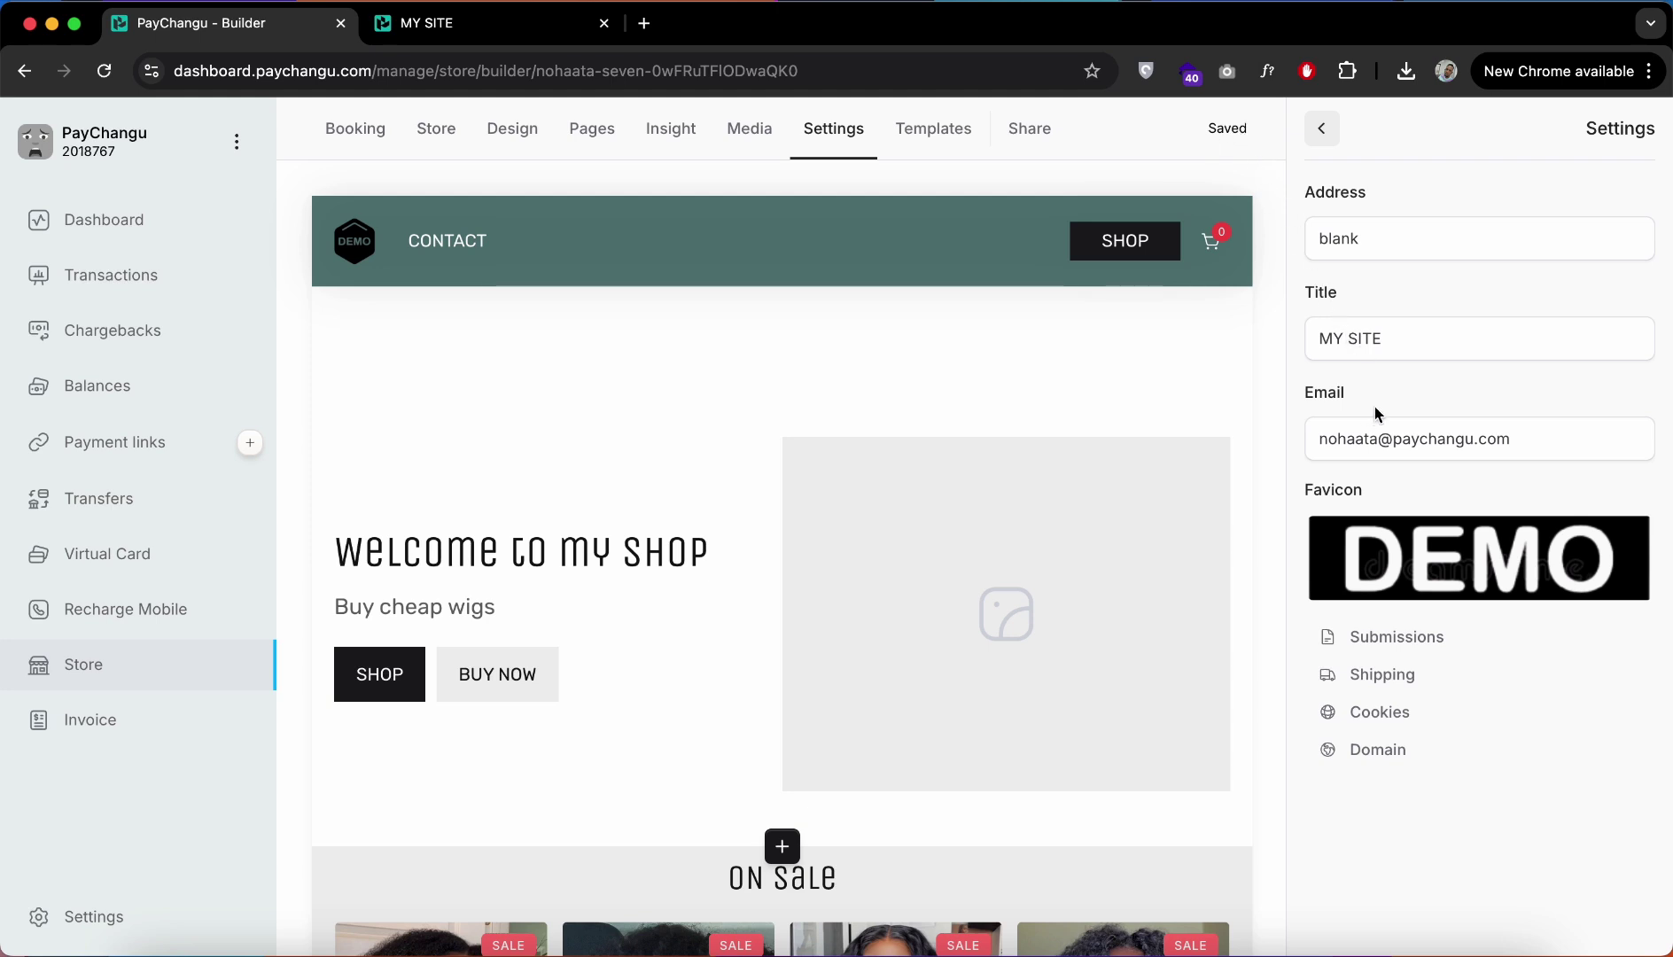
click(469, 34)
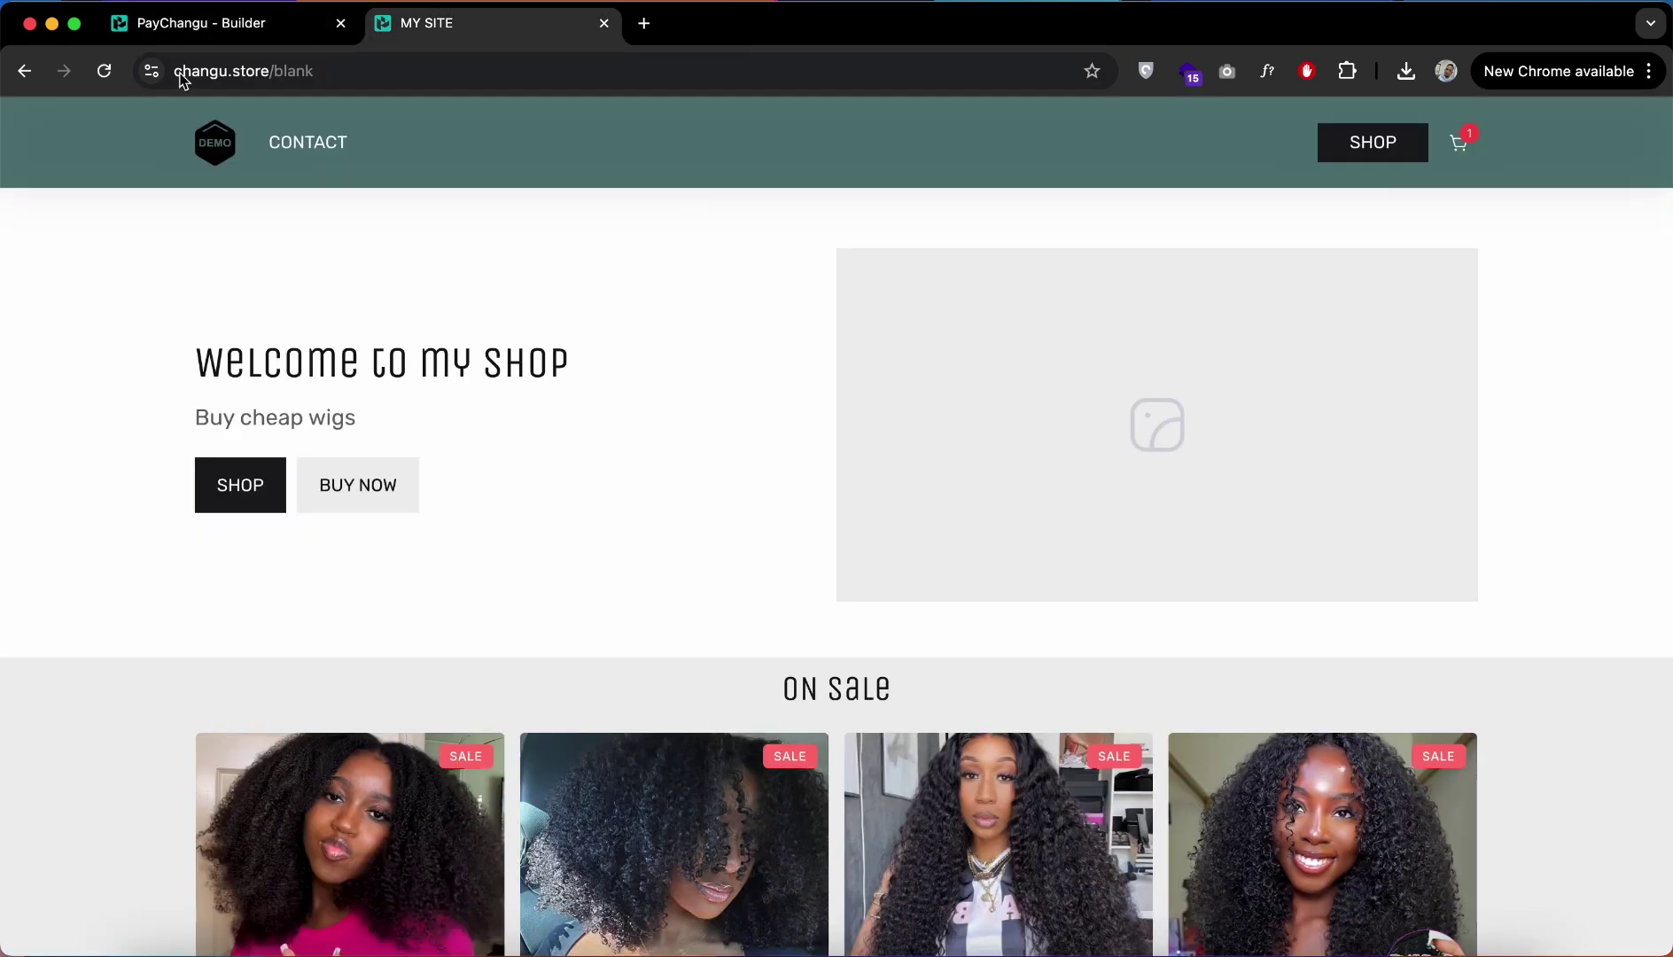
click(104, 74)
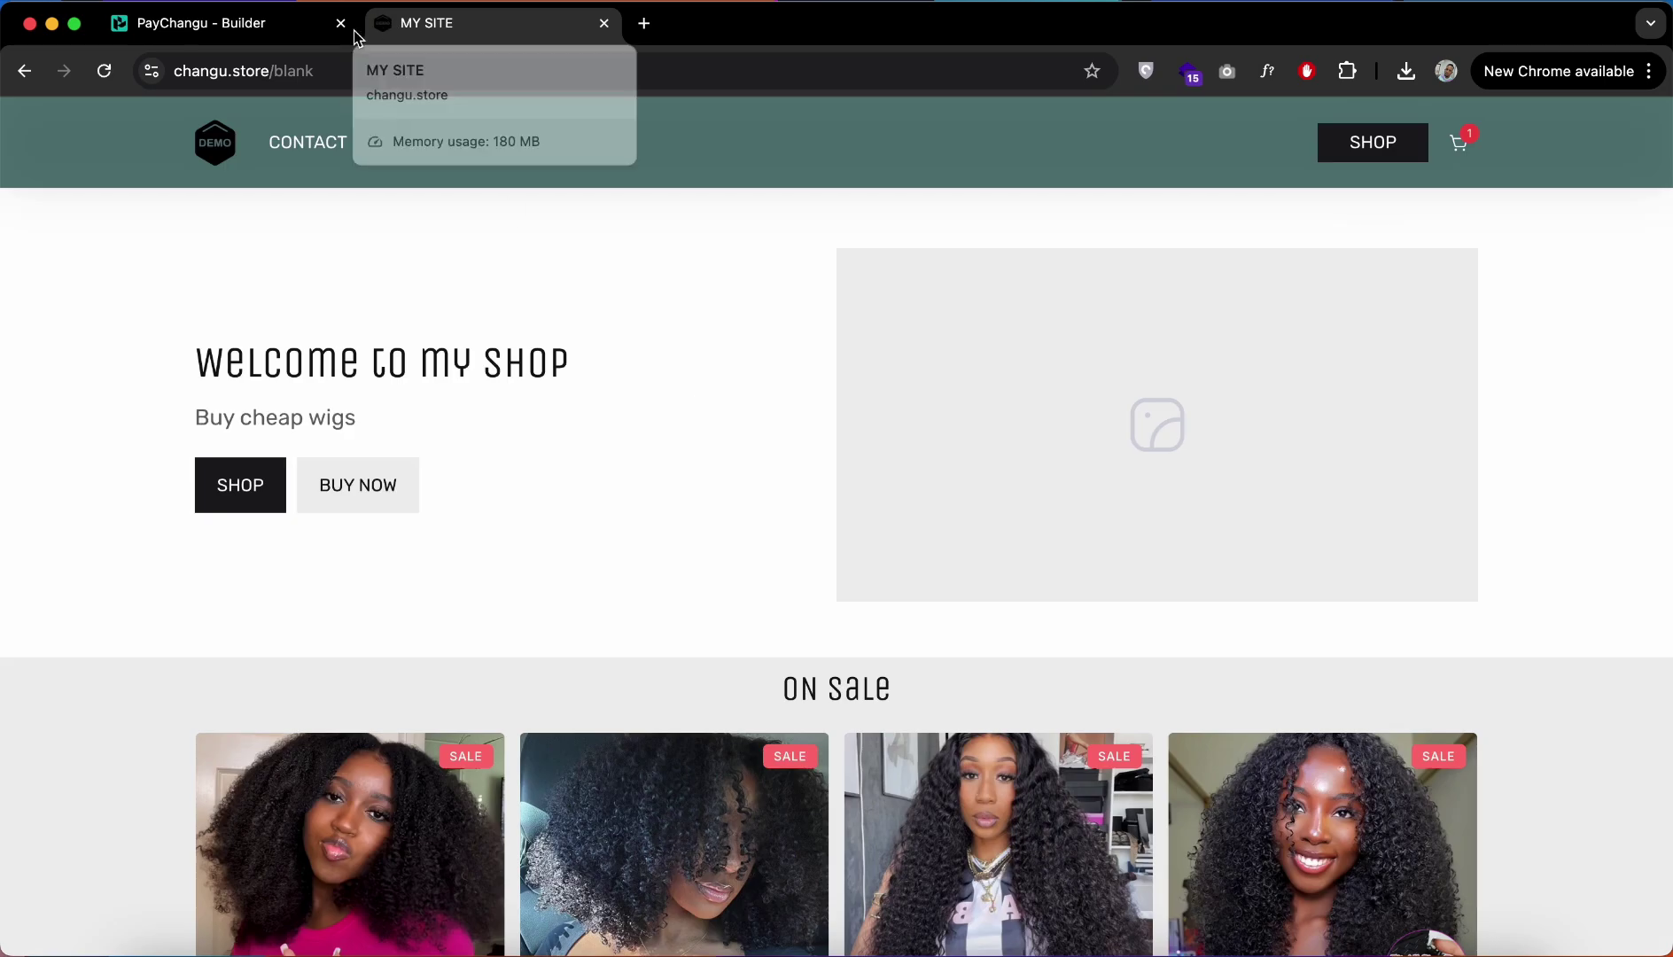
Step: Open the Domain settings and scroll the shop5.nyatwa.com storefront before returning to the builder
click(306, 31)
click(1387, 750)
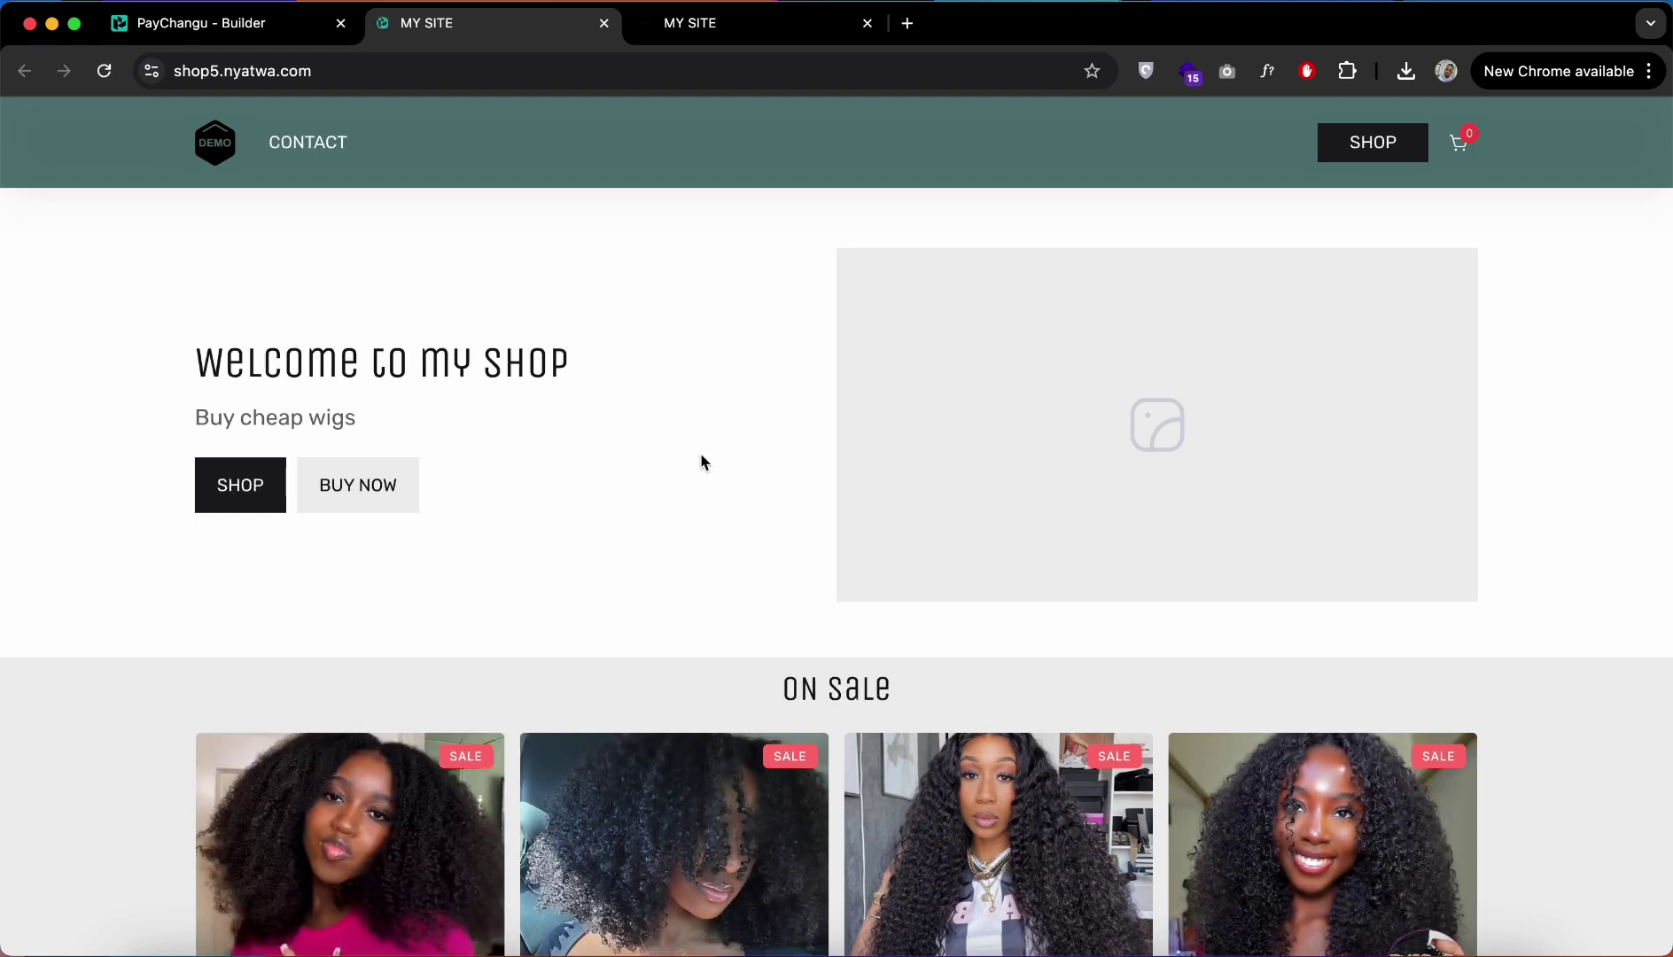
scroll(702, 459, down, 3)
scroll(702, 457, down, 6)
scroll(620, 354, up, 9)
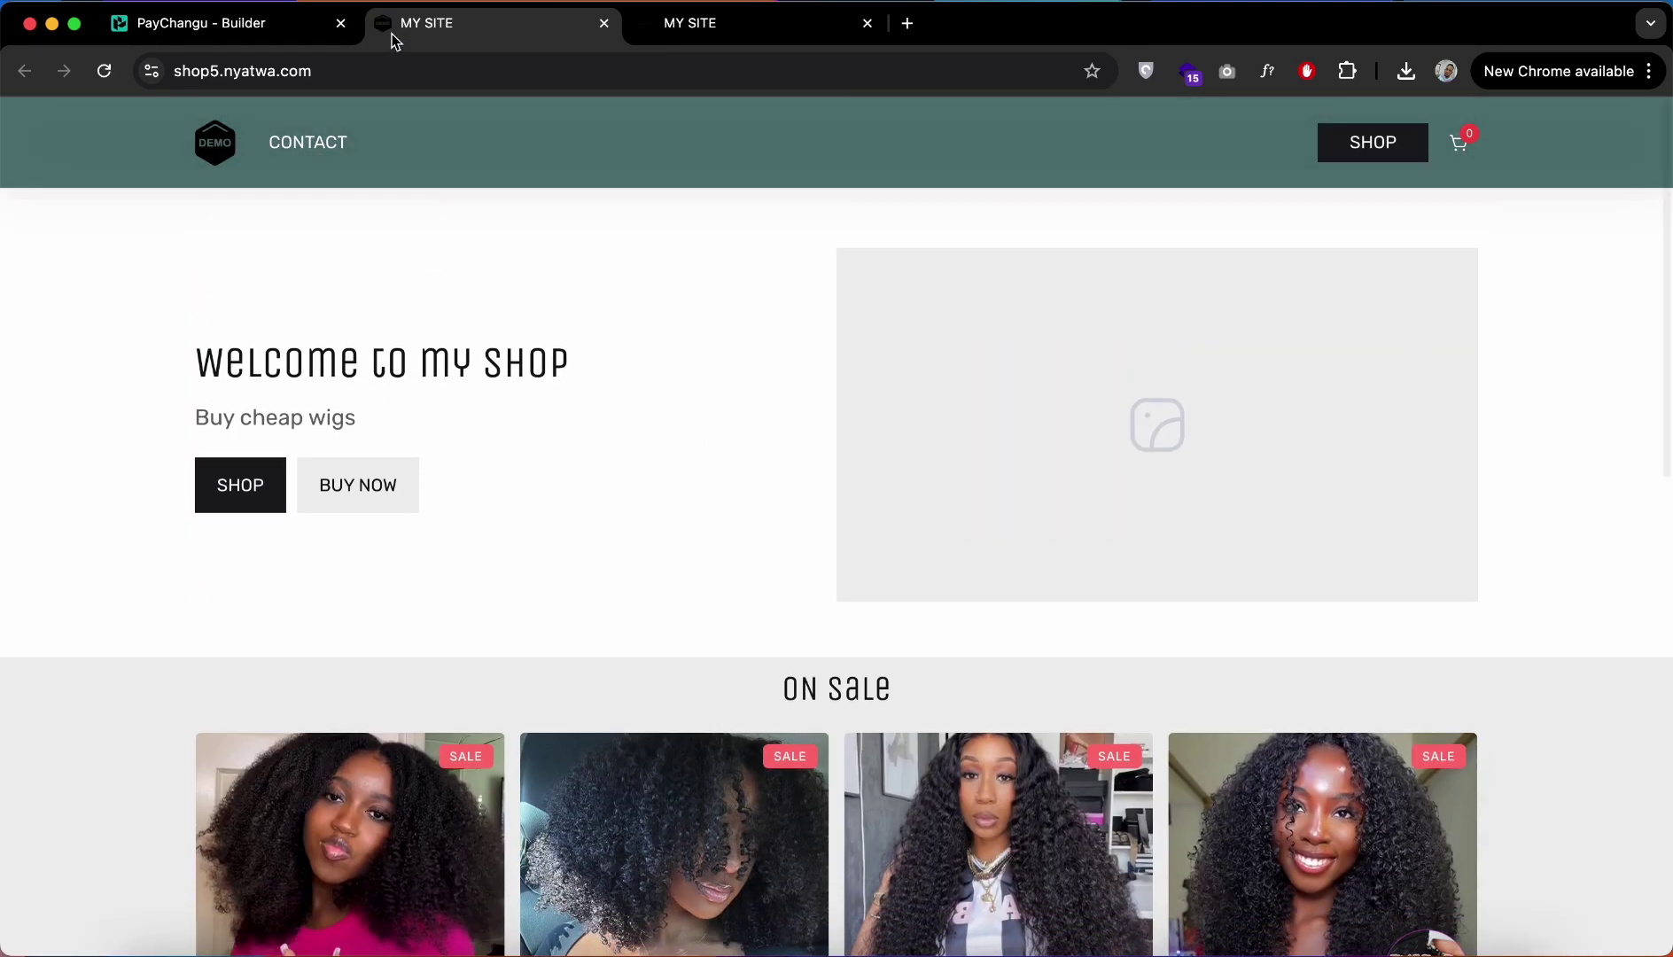
scroll(617, 333, down, 10)
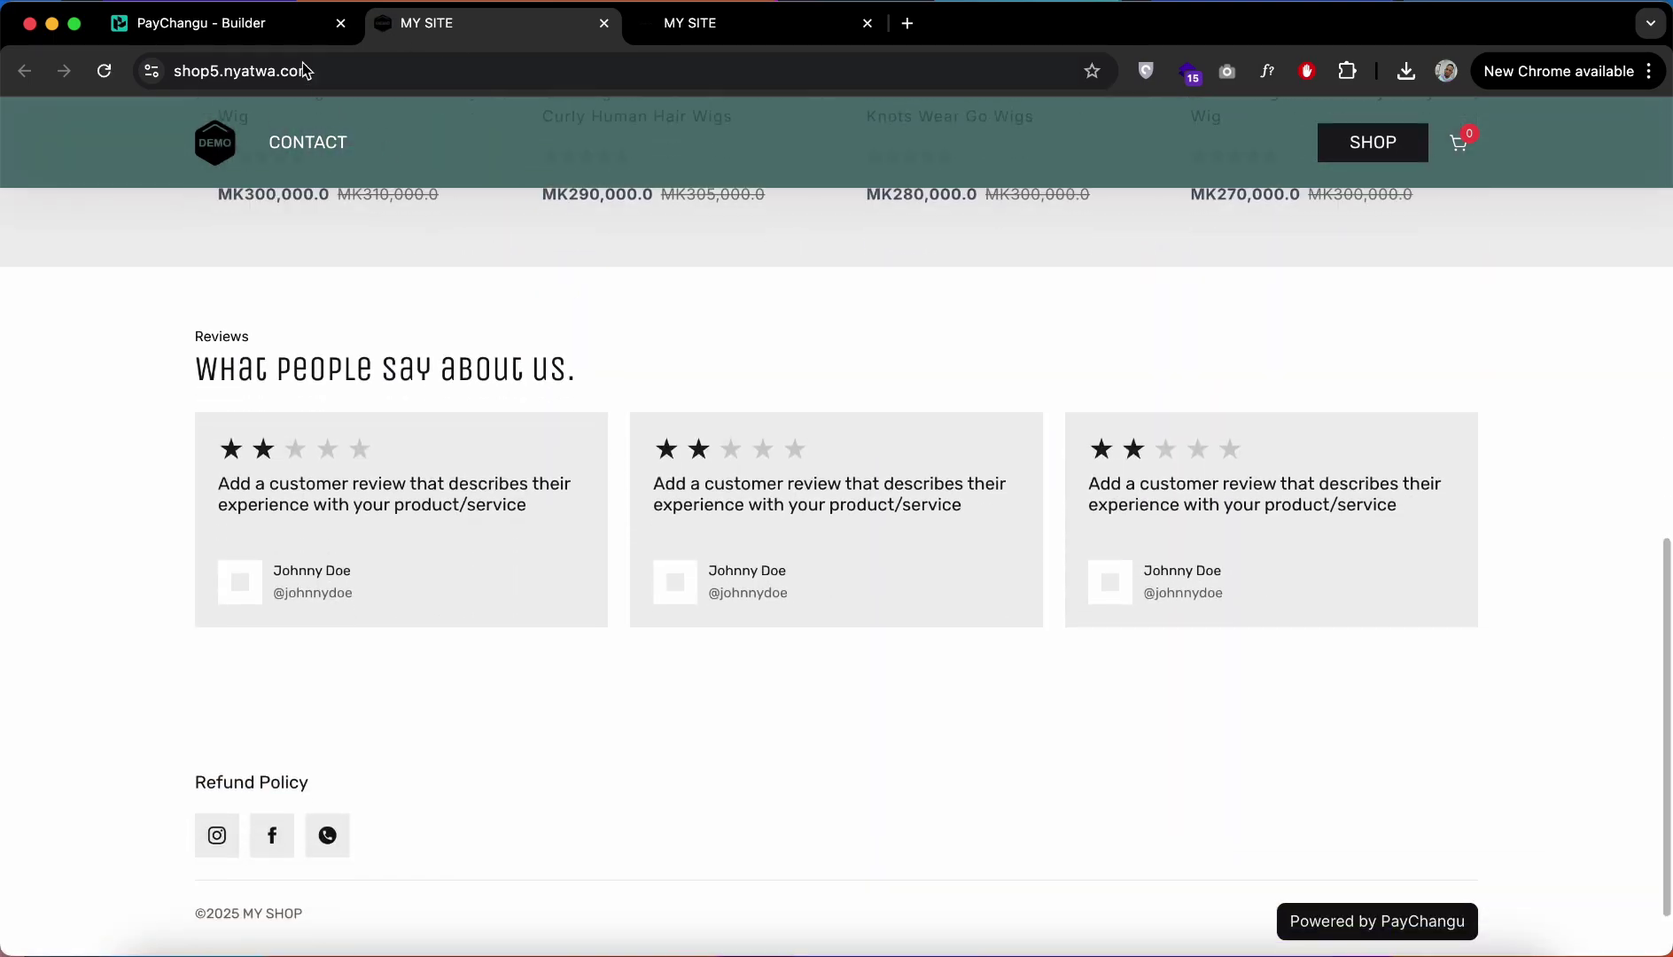
click(204, 23)
Step: Back out of the domain form to Settings and view Shipping, closing it unchanged
click(1644, 264)
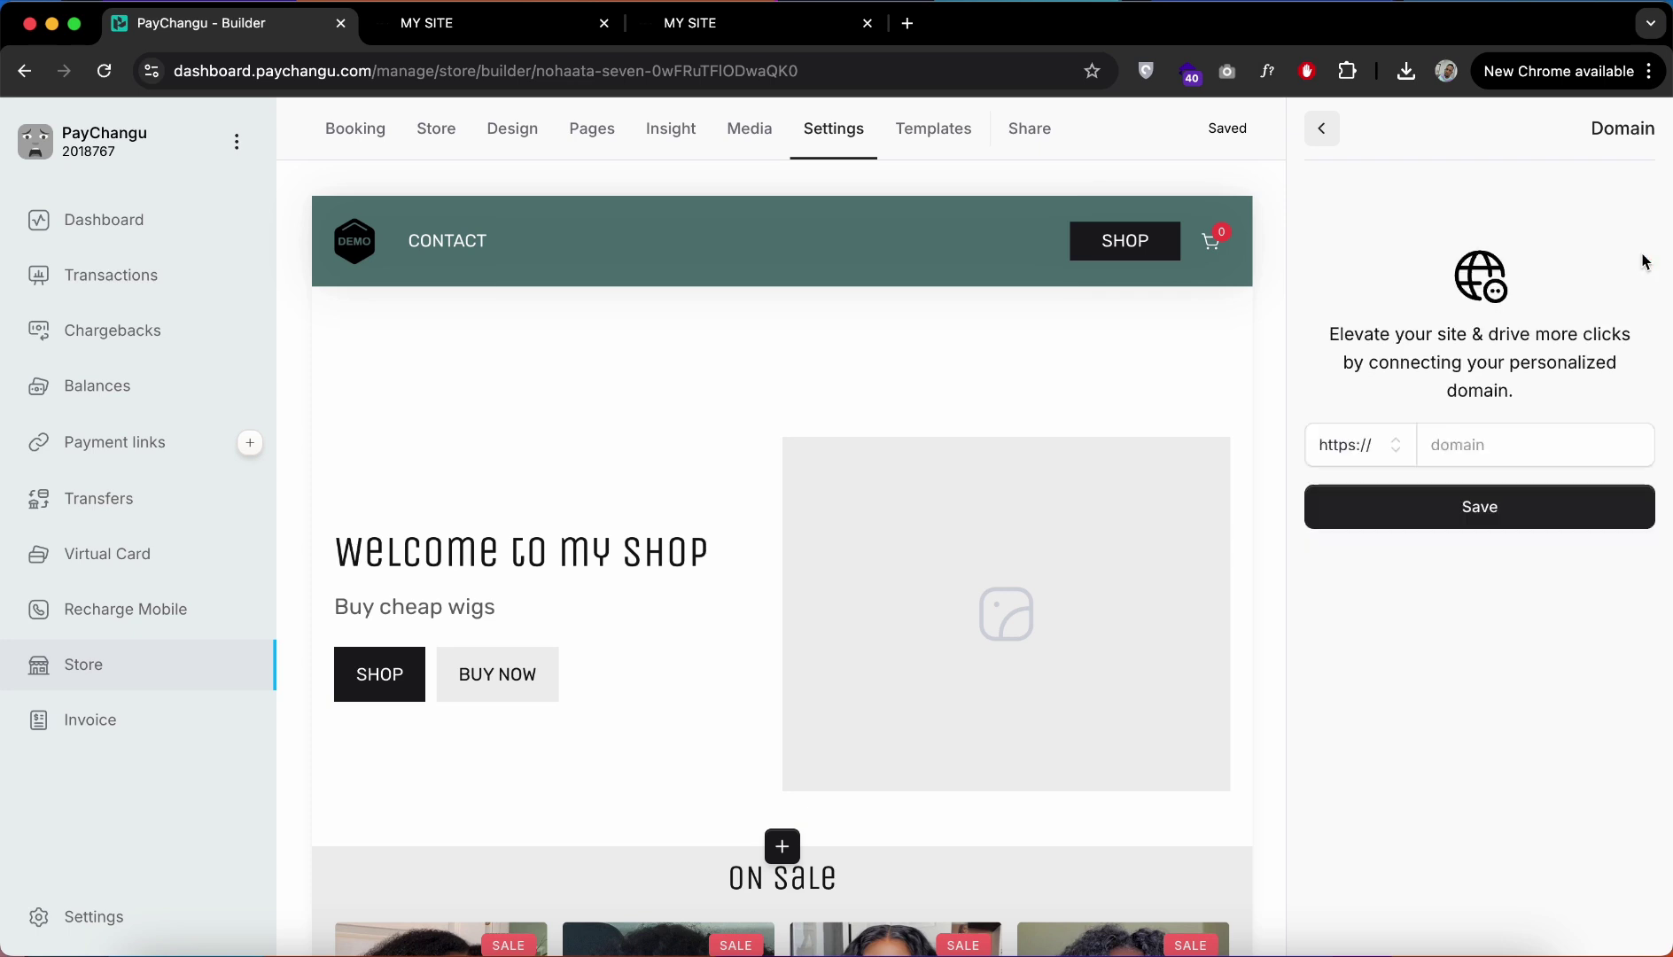
click(1471, 452)
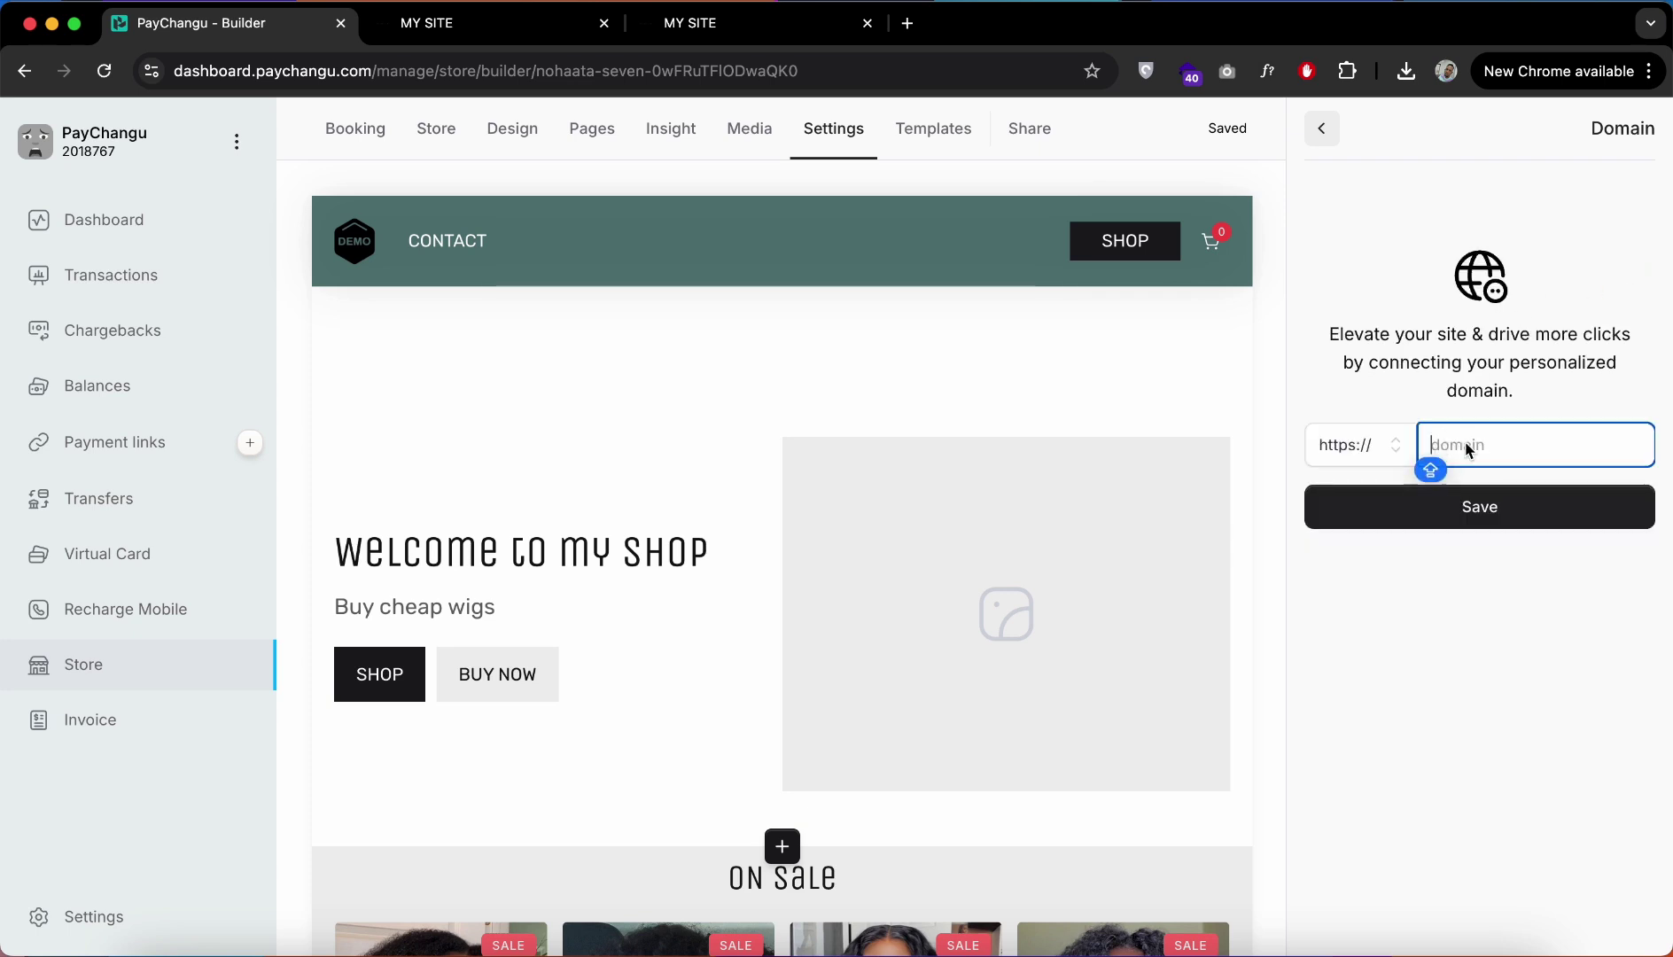
click(1324, 131)
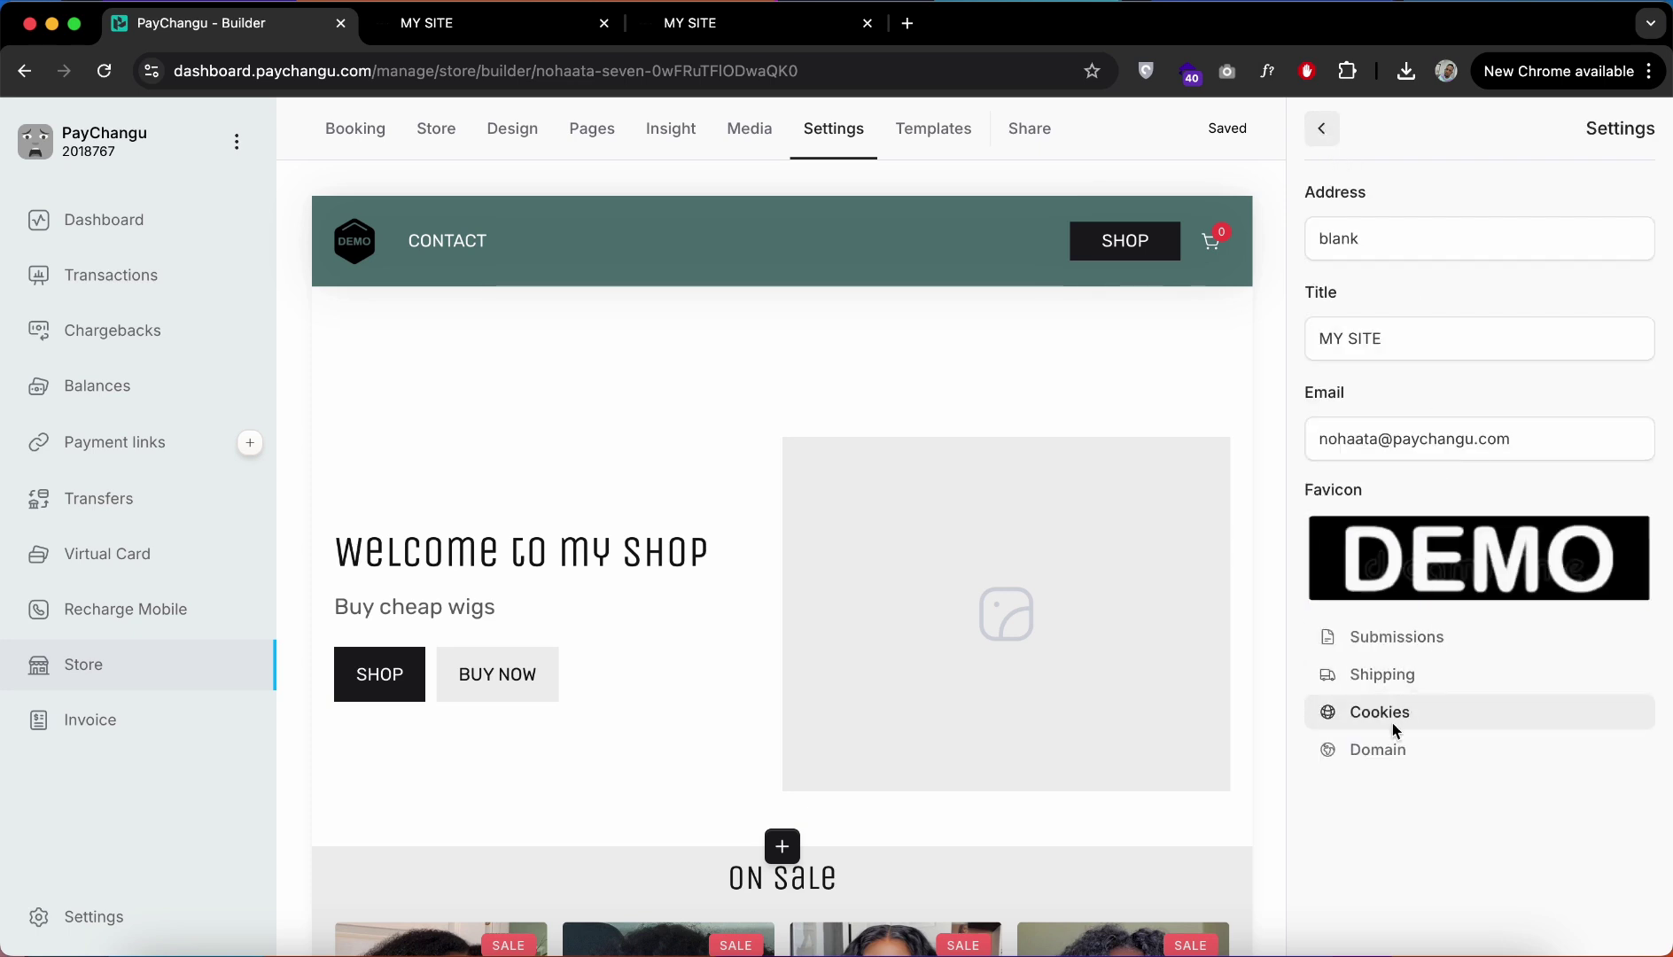
click(1382, 689)
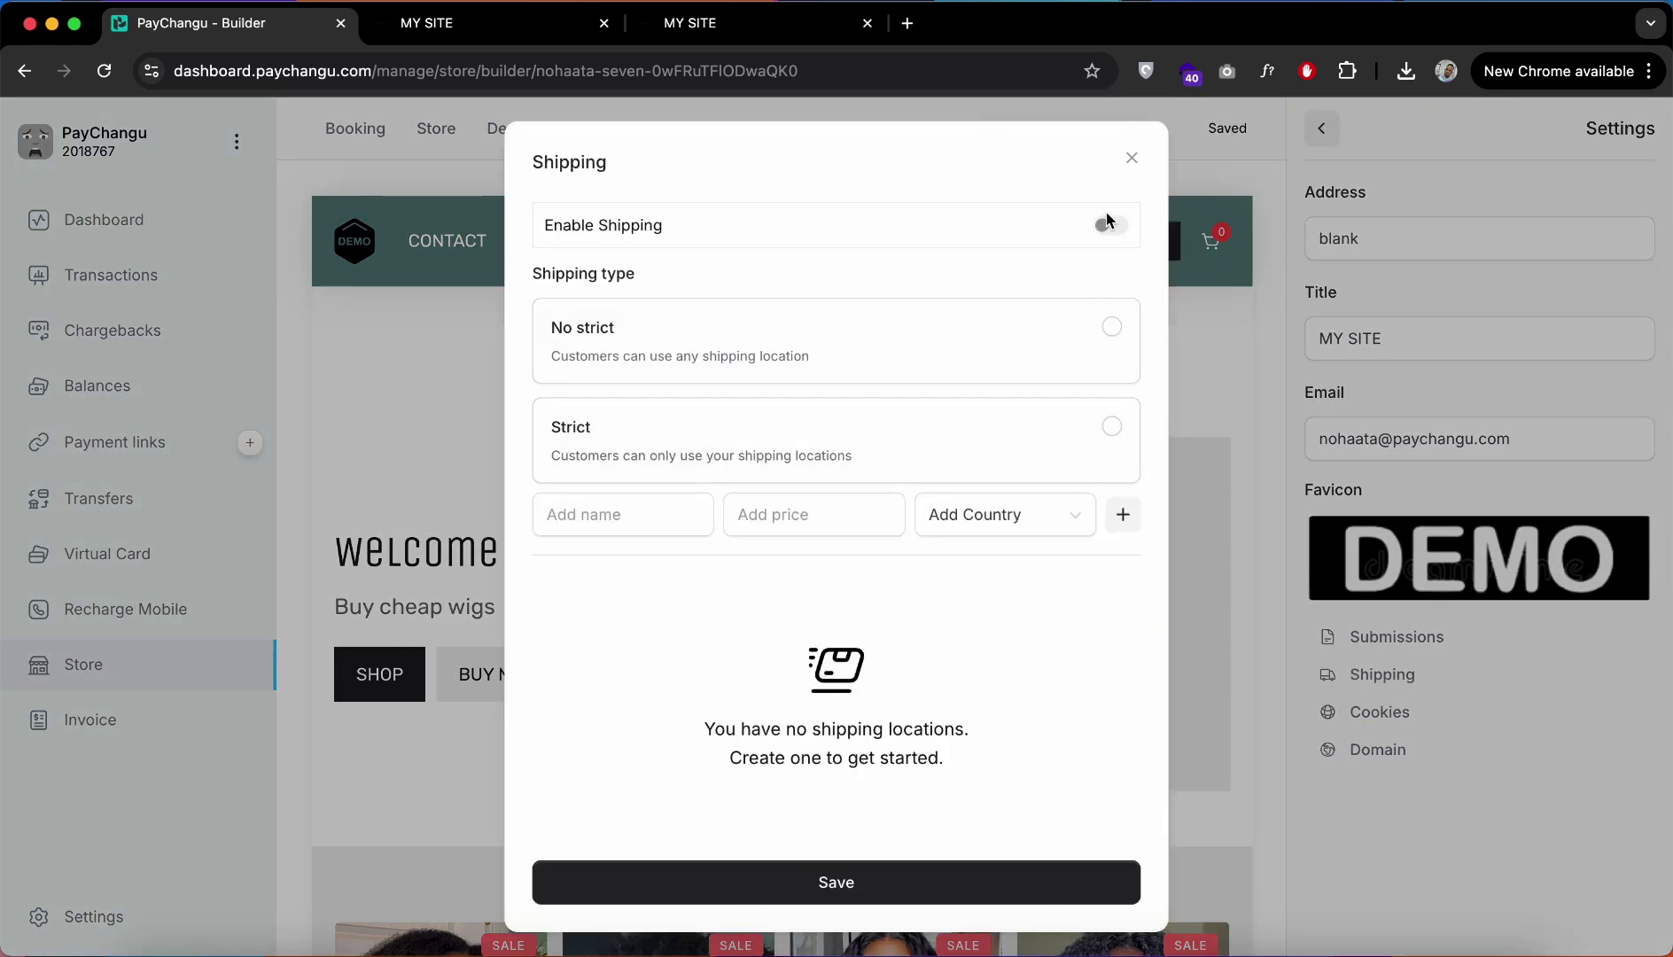
click(1132, 157)
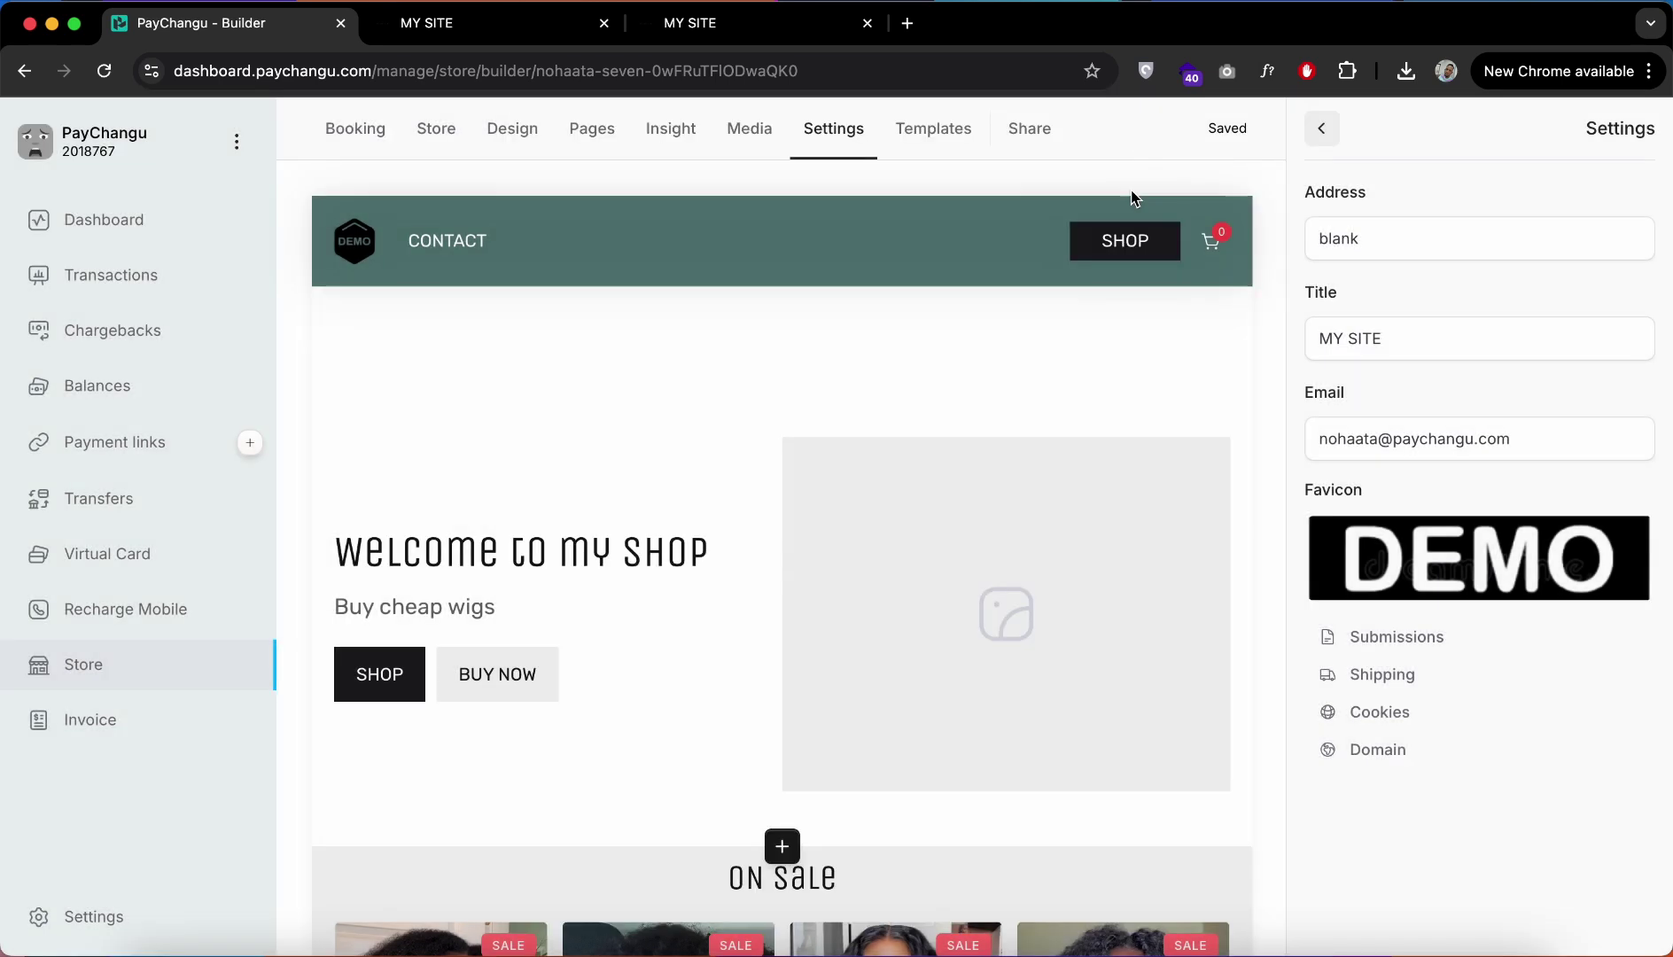
scroll(1104, 443, down, 1)
scroll(1103, 445, up, 1)
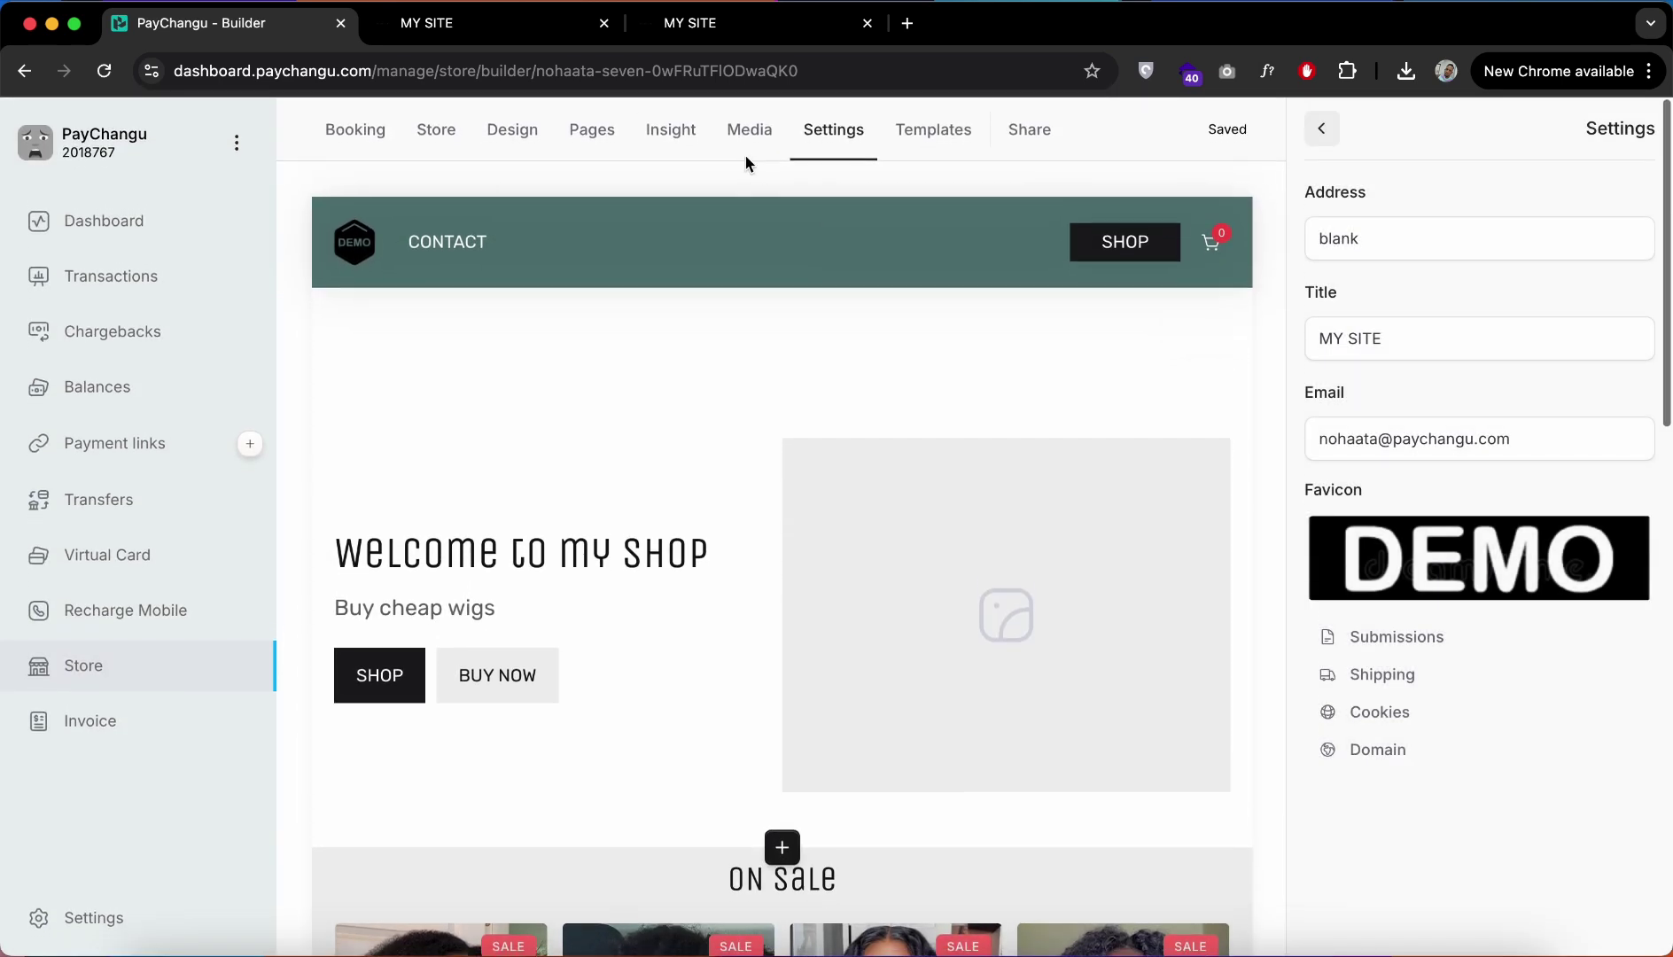
Step: Look through Insight (346 views, 41 clicks), Store and Templates, ending on the Design themes
click(671, 129)
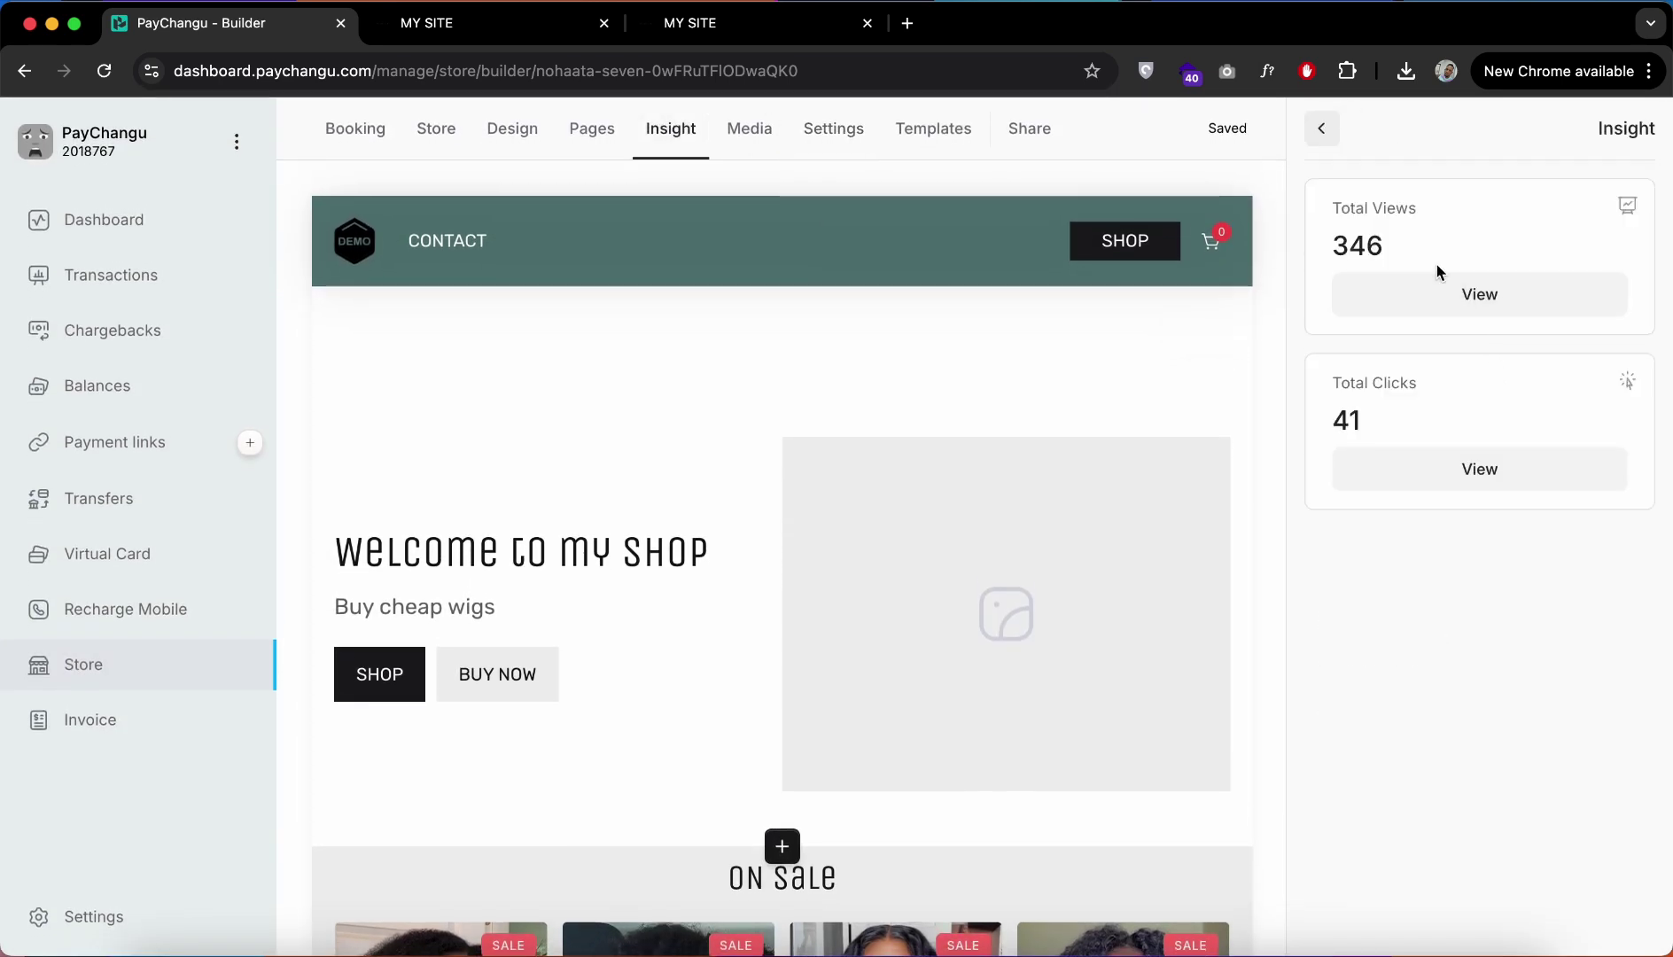
click(456, 142)
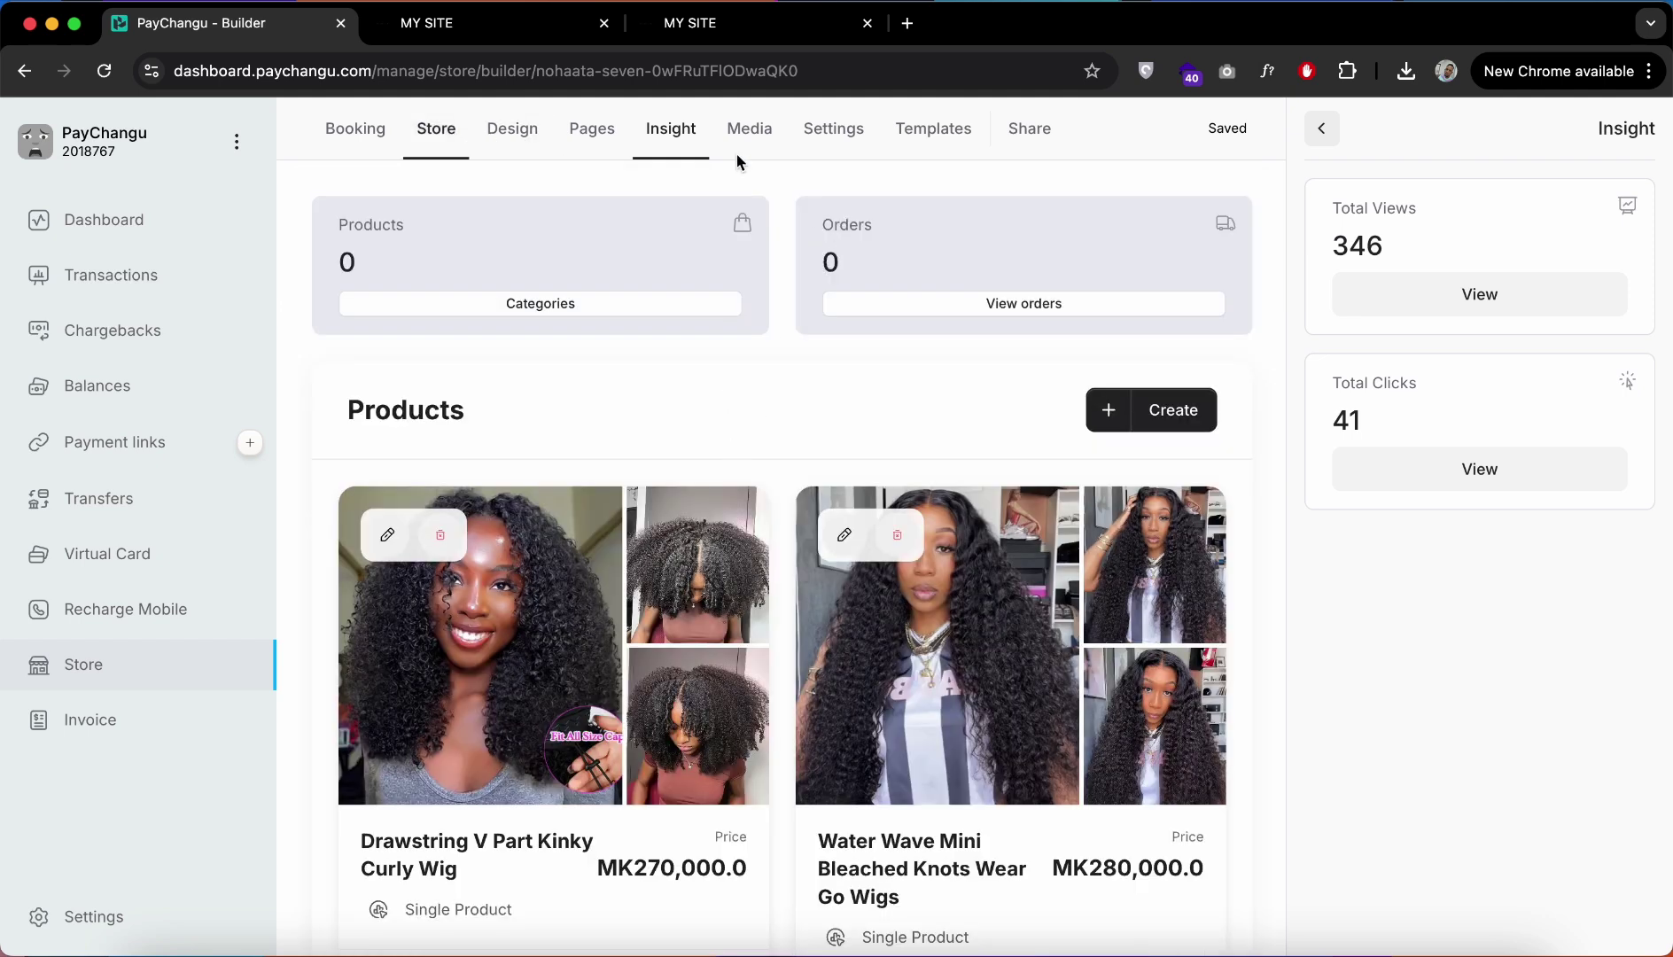
click(964, 130)
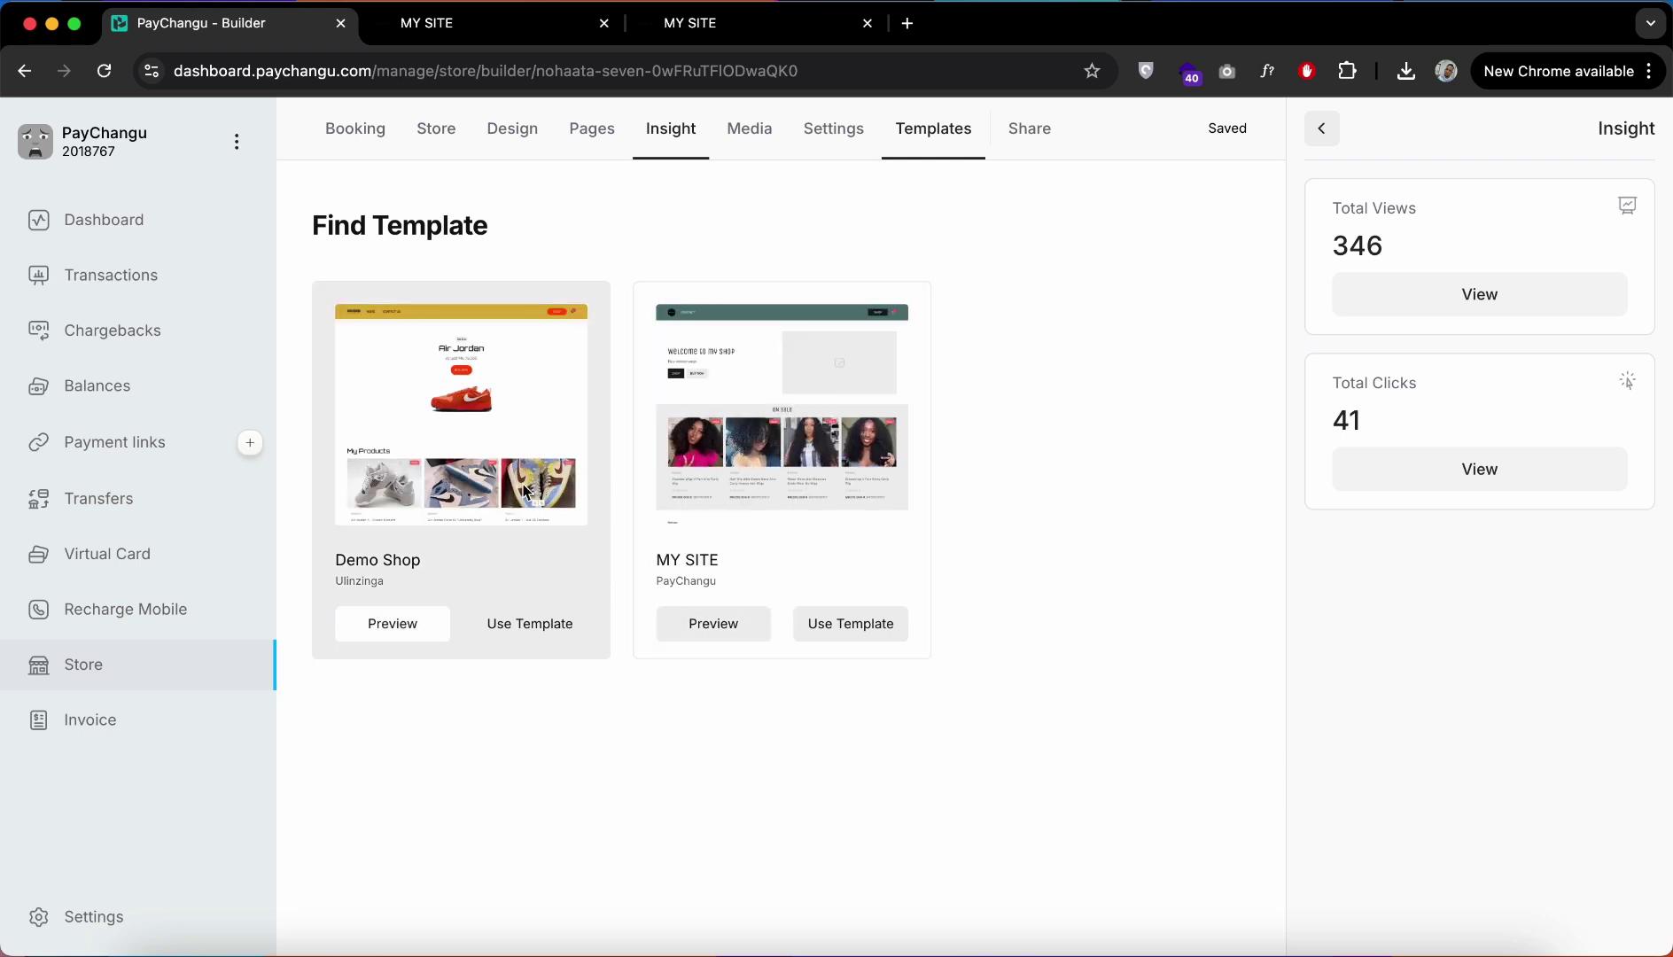
click(504, 131)
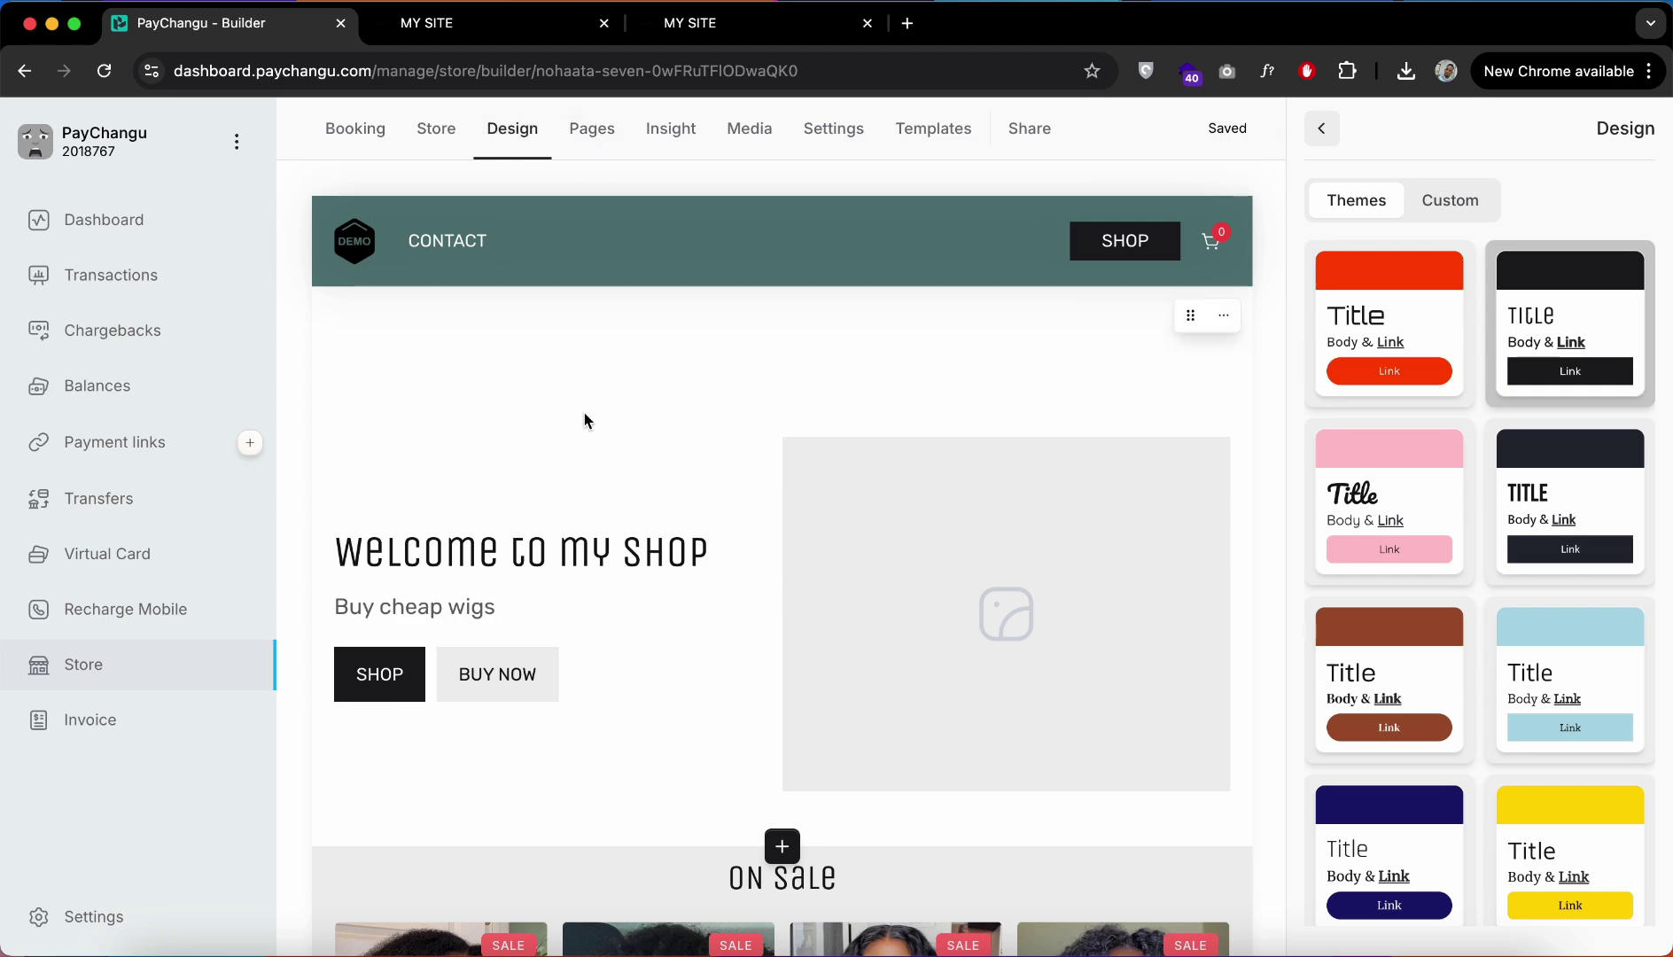
Step: Give the On Sale section the bottom-right compact style with small centred thumbnails and prices
scroll(587, 419, down, 4)
click(686, 568)
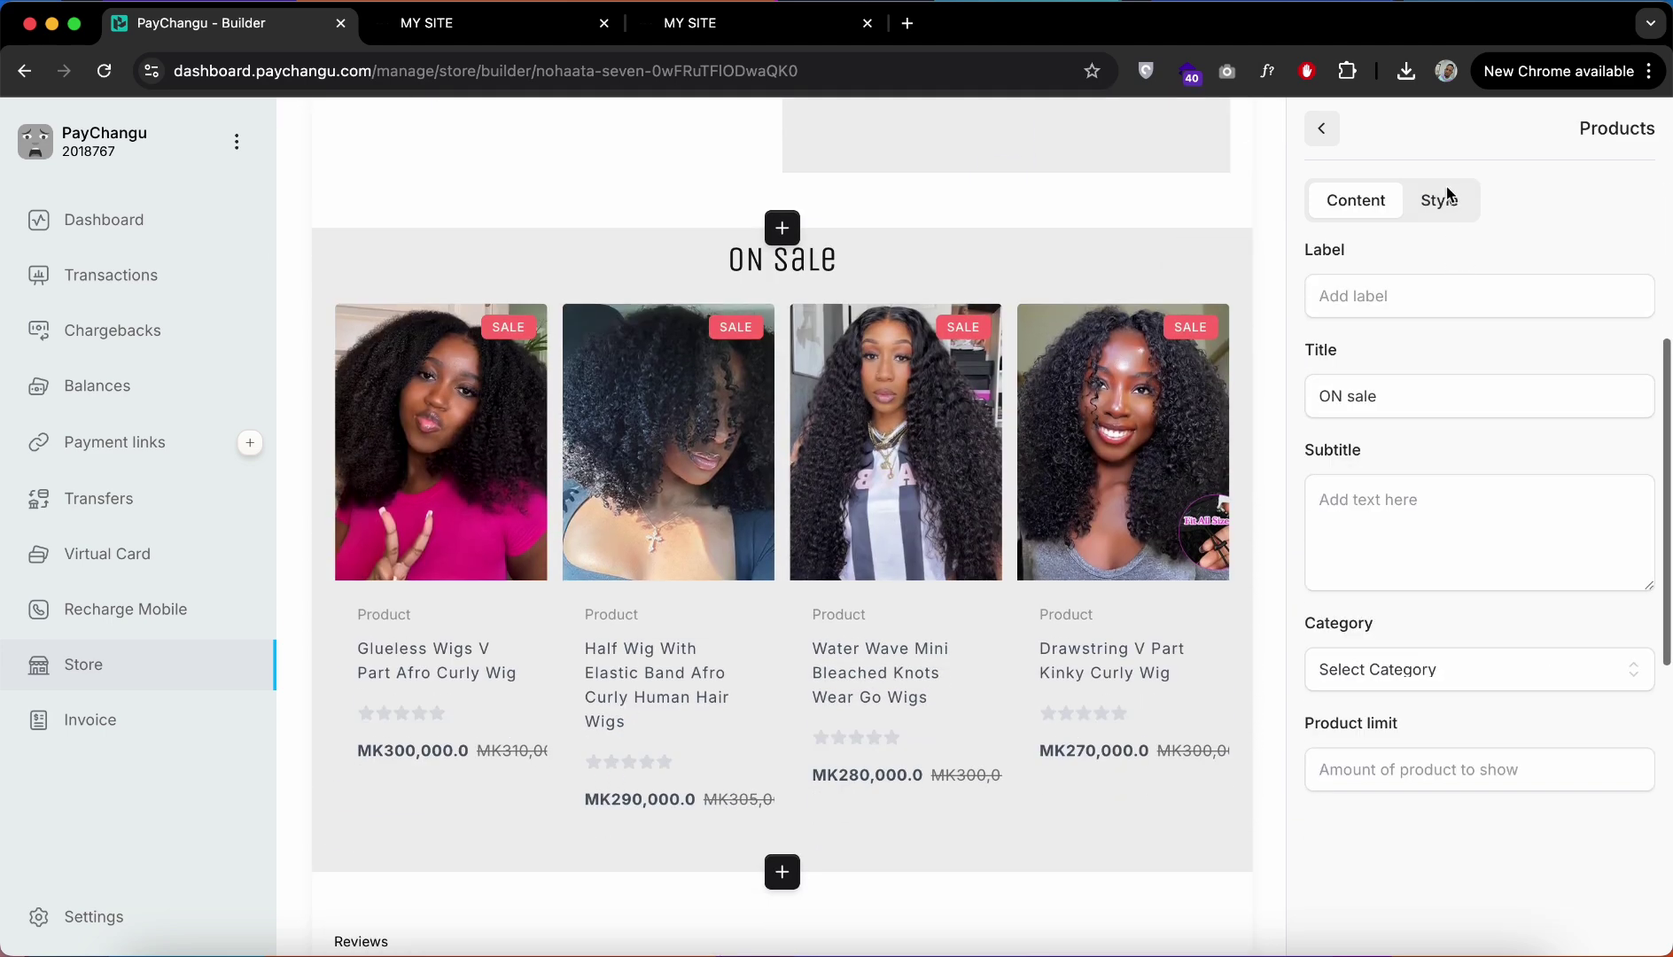
click(1441, 200)
click(1516, 408)
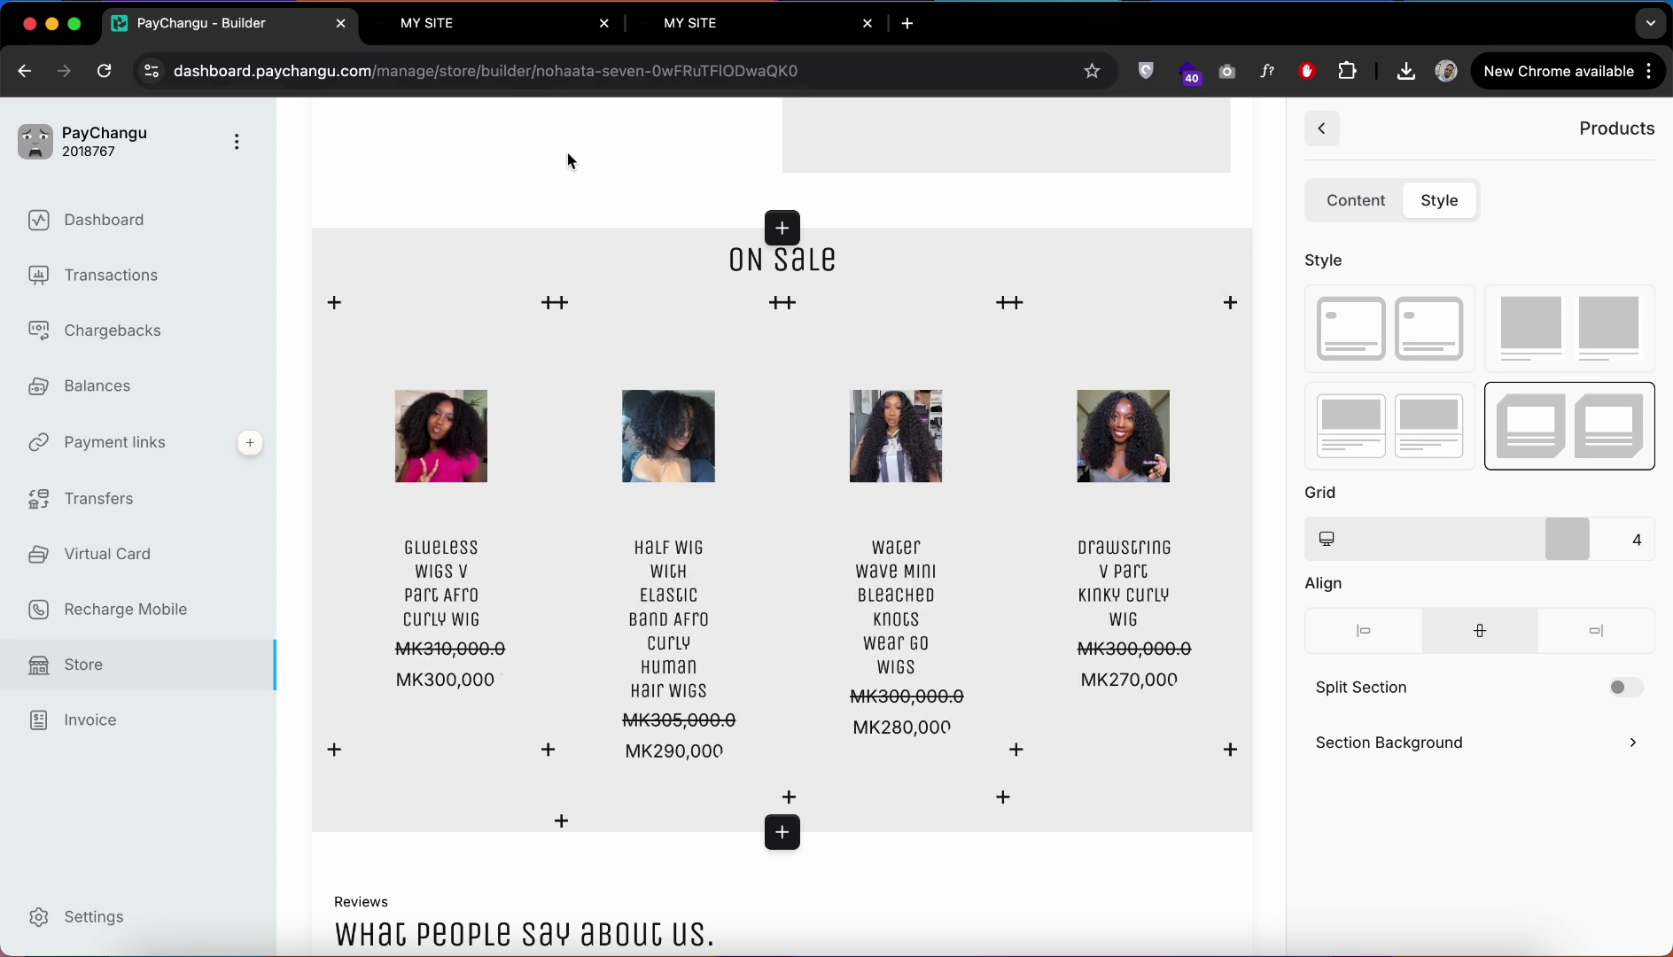
click(449, 36)
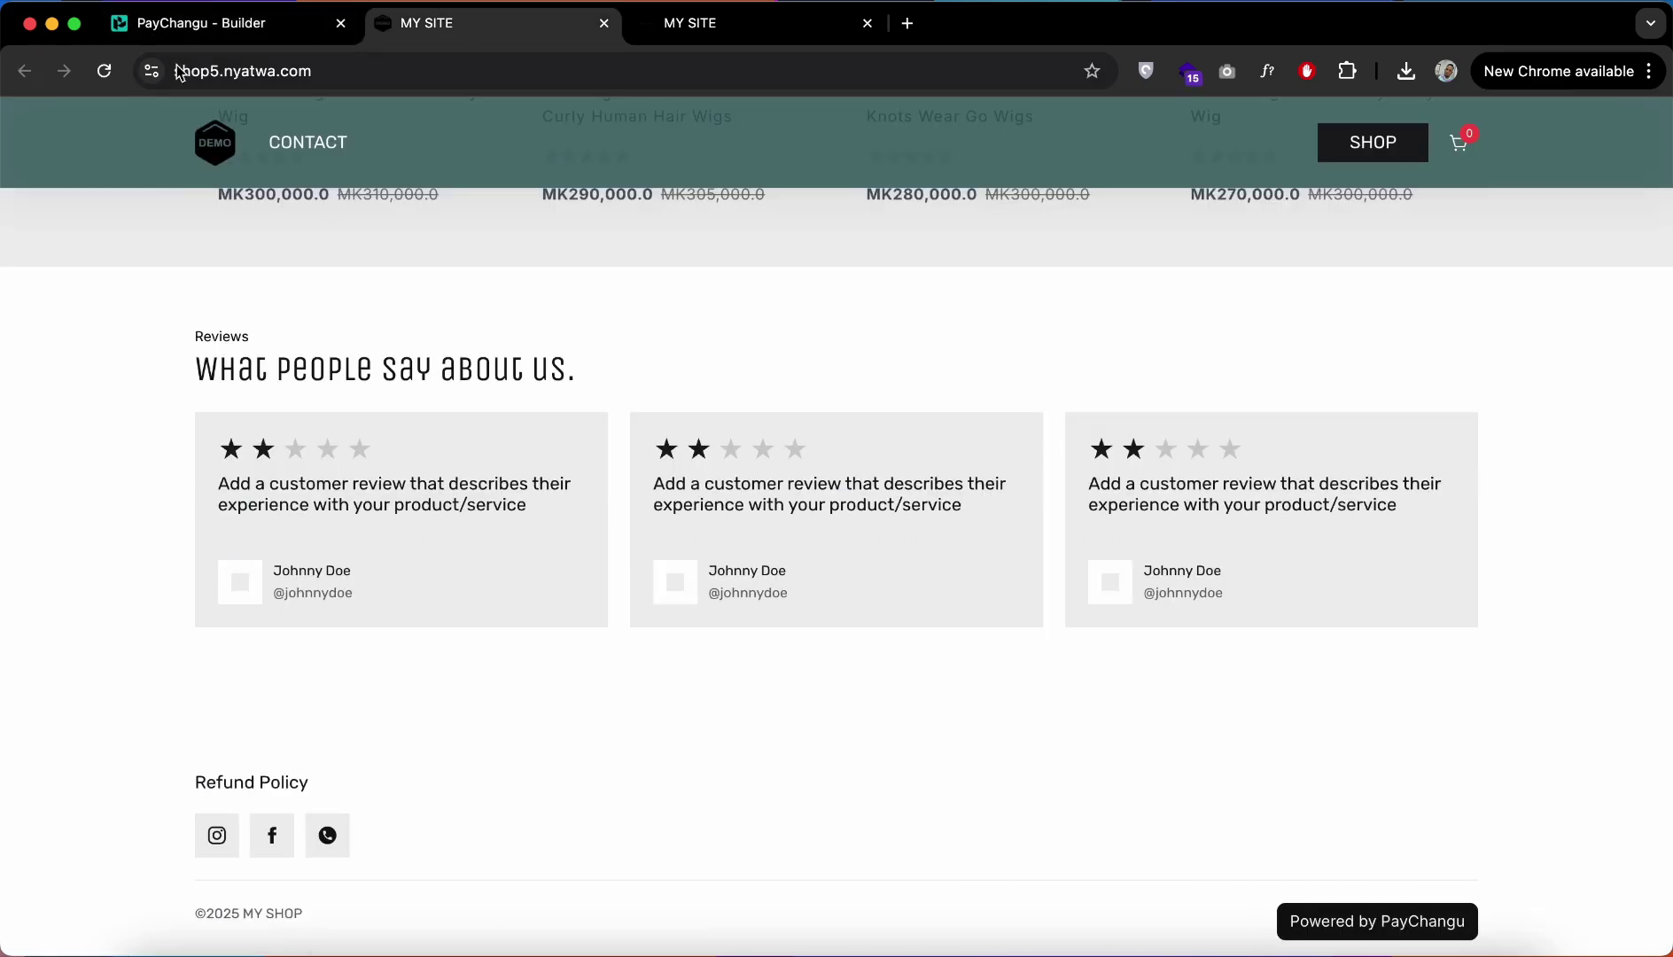
Step: Close the second MY SITE tab and browse the restyled On Sale wigs on changu.store/blank
click(605, 24)
click(462, 27)
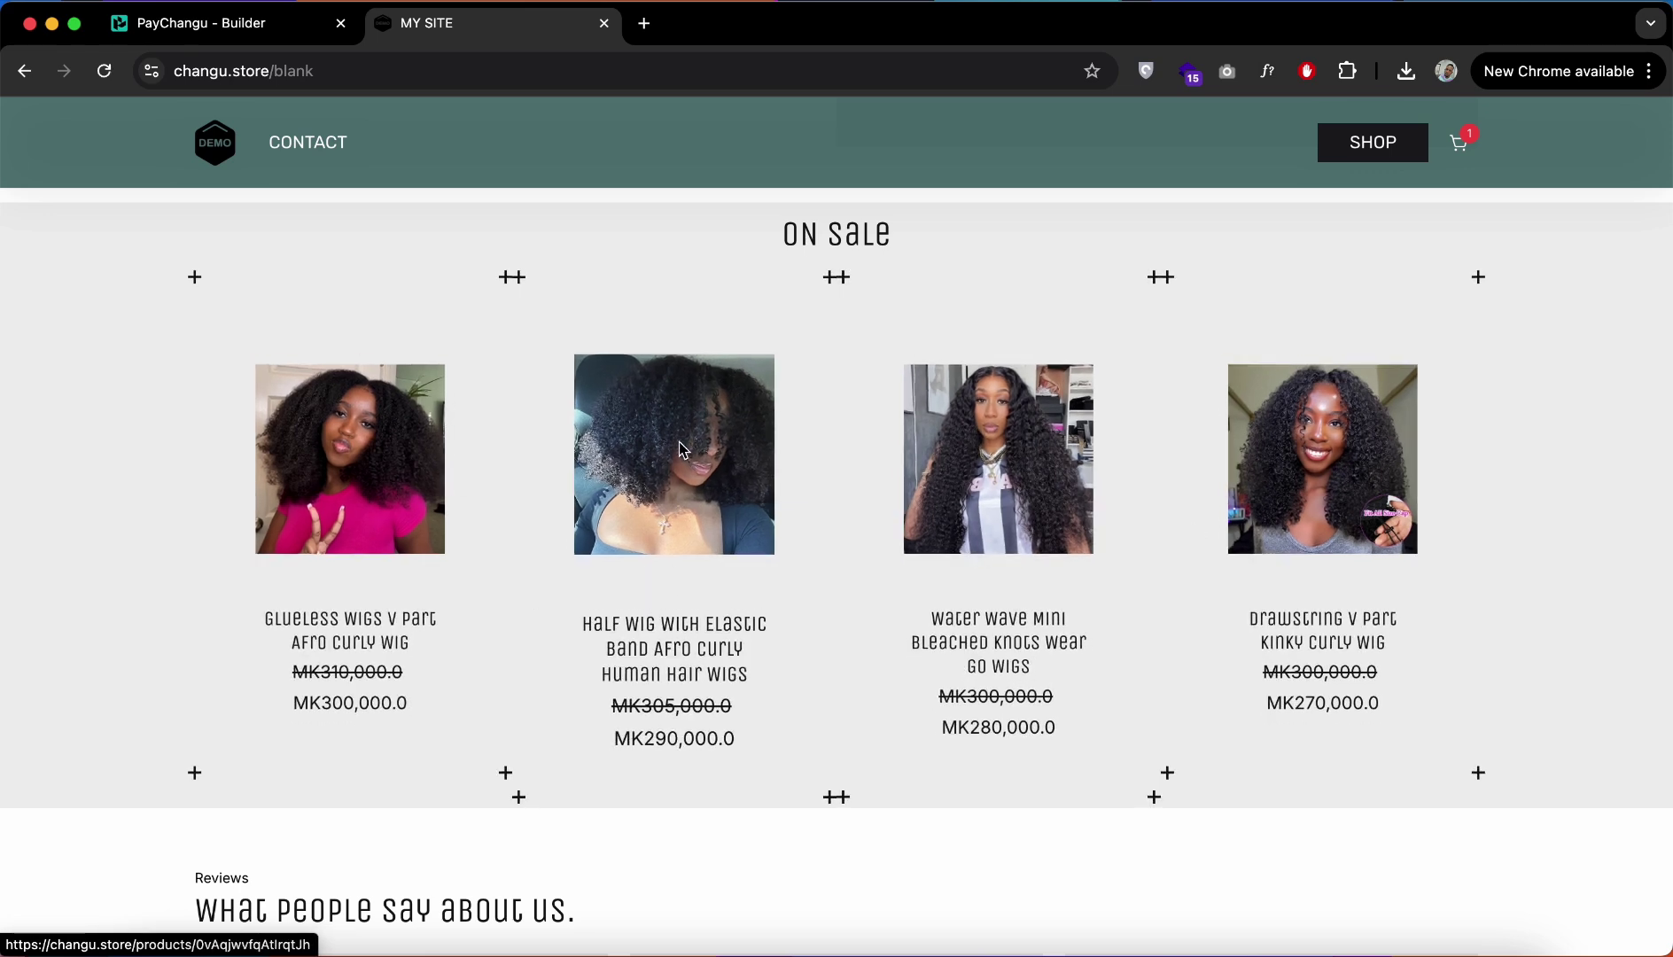
scroll(1057, 479, up, 5)
scroll(1059, 487, down, 8)
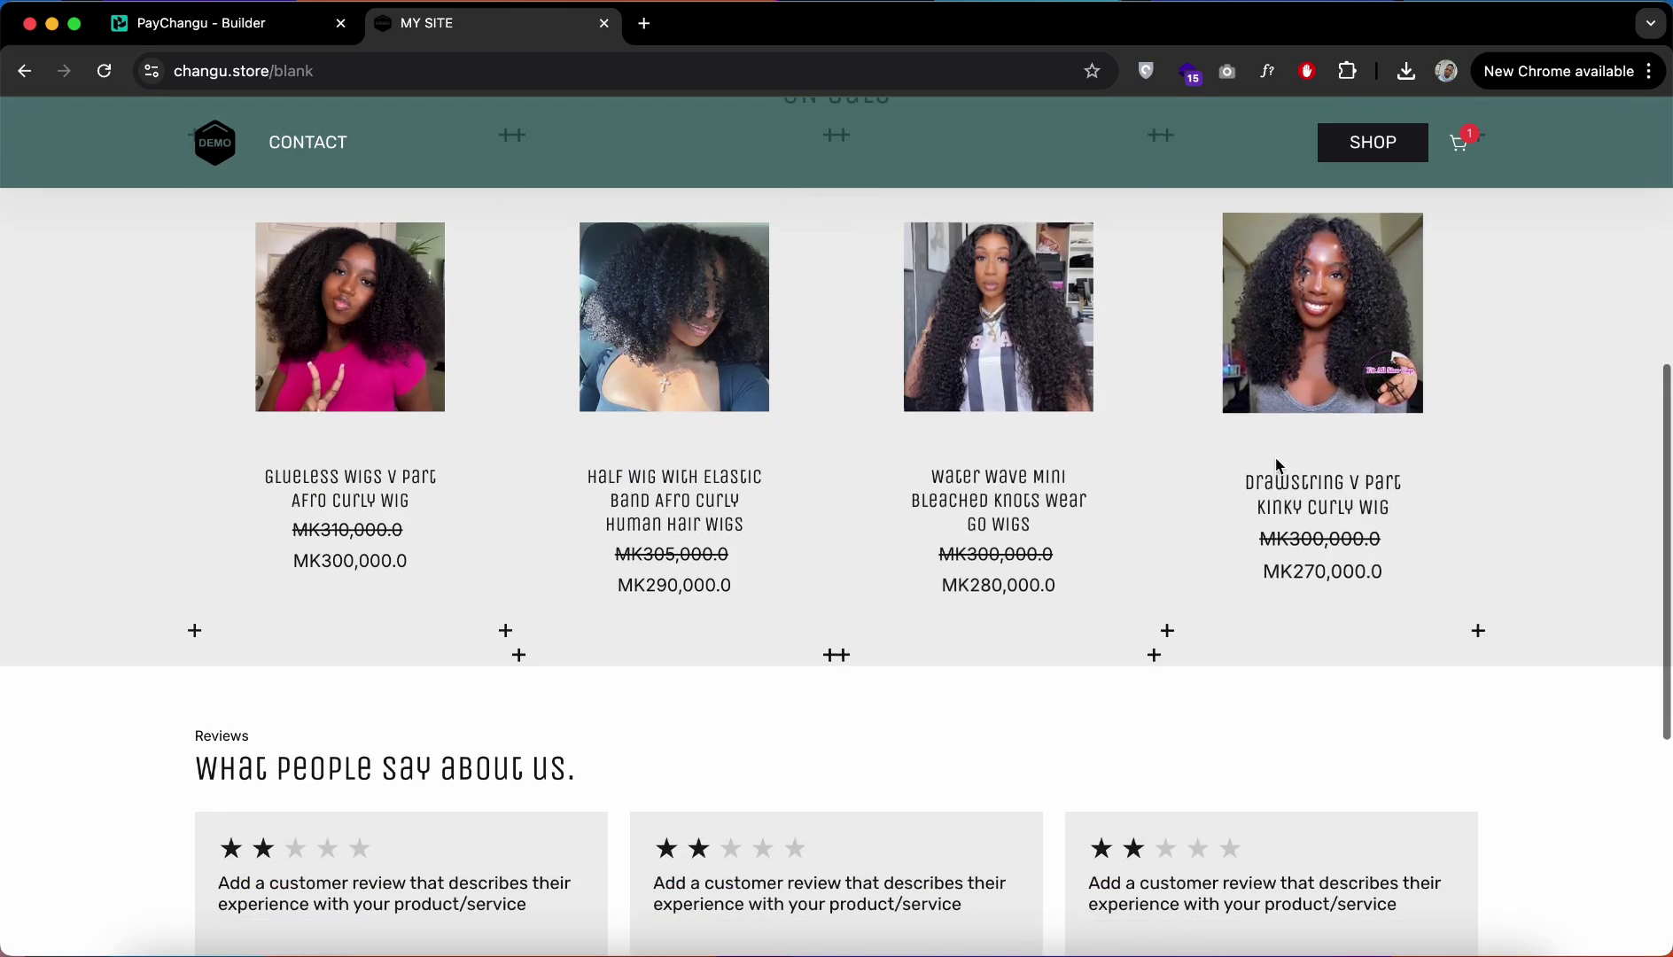
scroll(1276, 457, up, 7)
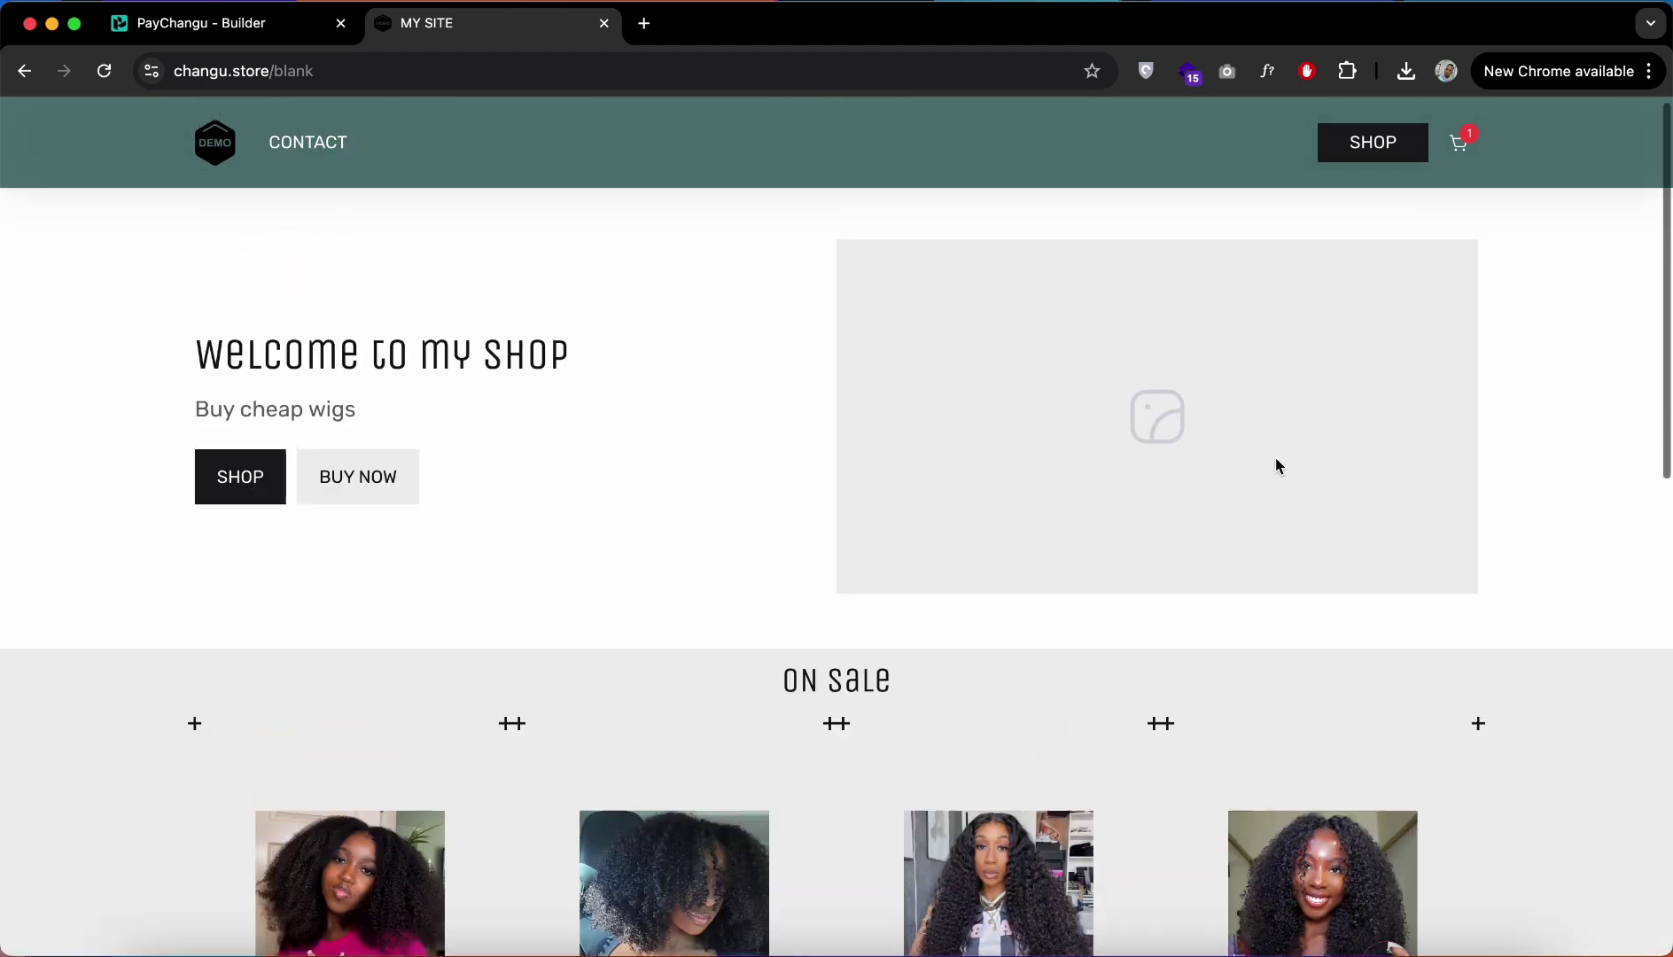